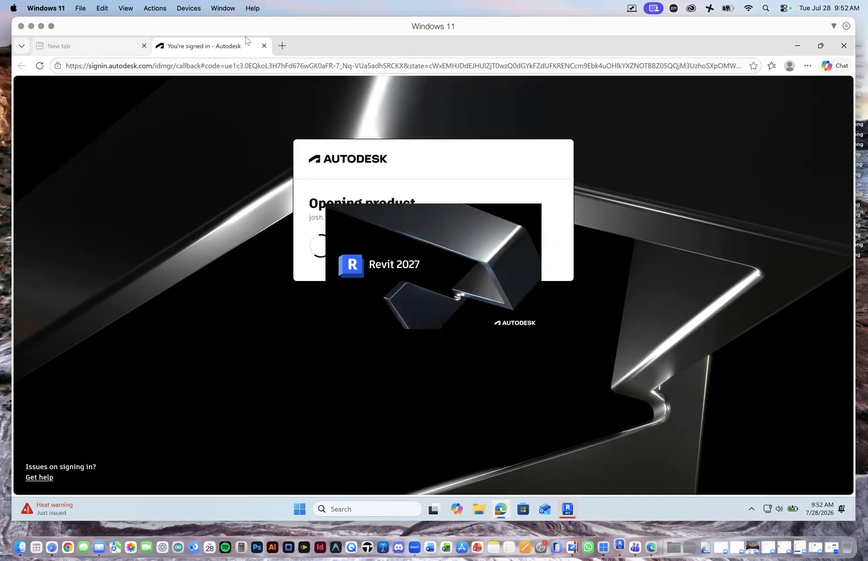
# Step: Close both open browser tabs and open the recent project Project2 in Revit
pyautogui.click(264, 46)
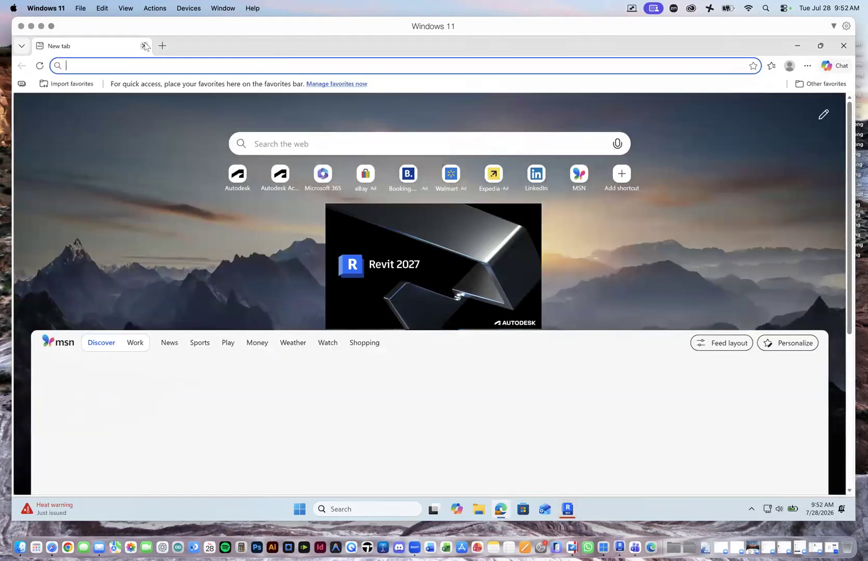
pyautogui.click(144, 46)
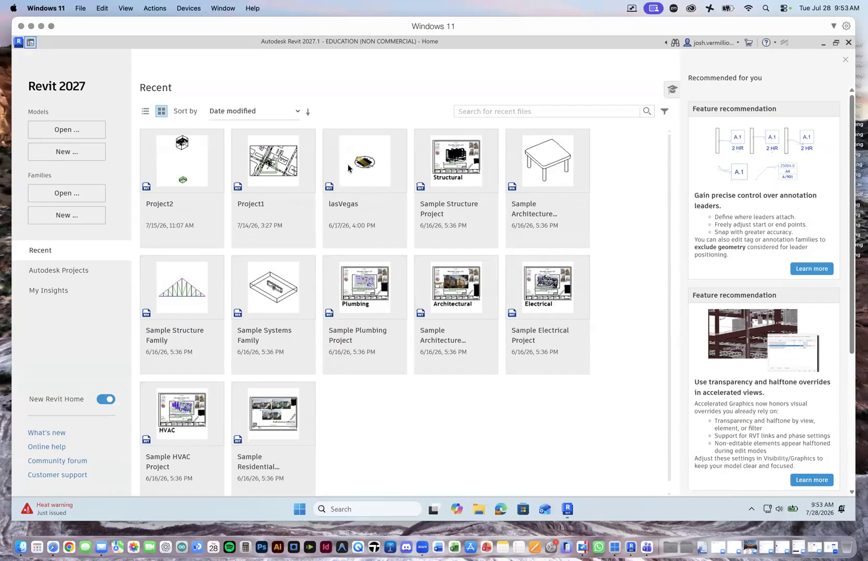
pyautogui.click(192, 174)
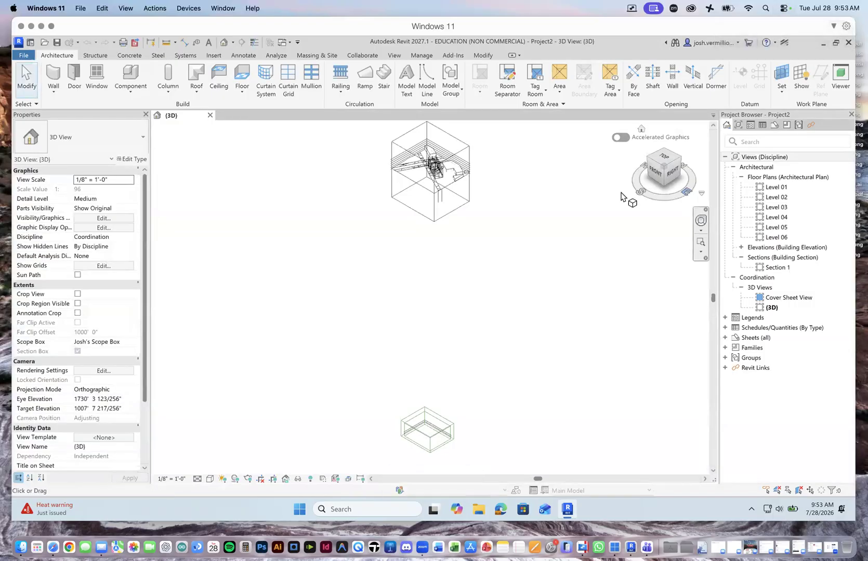
# Step: Set the {3D} view's visual style to Shaded
pyautogui.scroll(-10, 429, 151)
pyautogui.scroll(10, 429, 151)
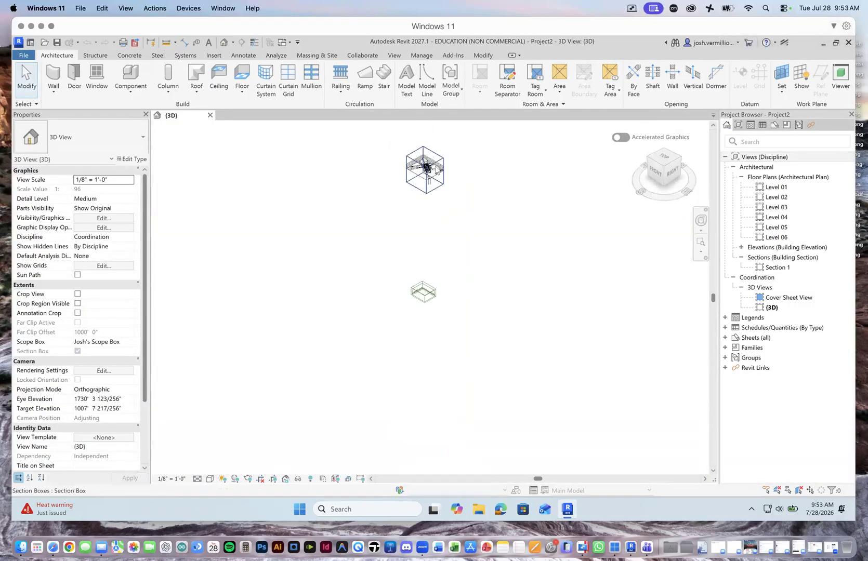
pyautogui.scroll(5, 430, 209)
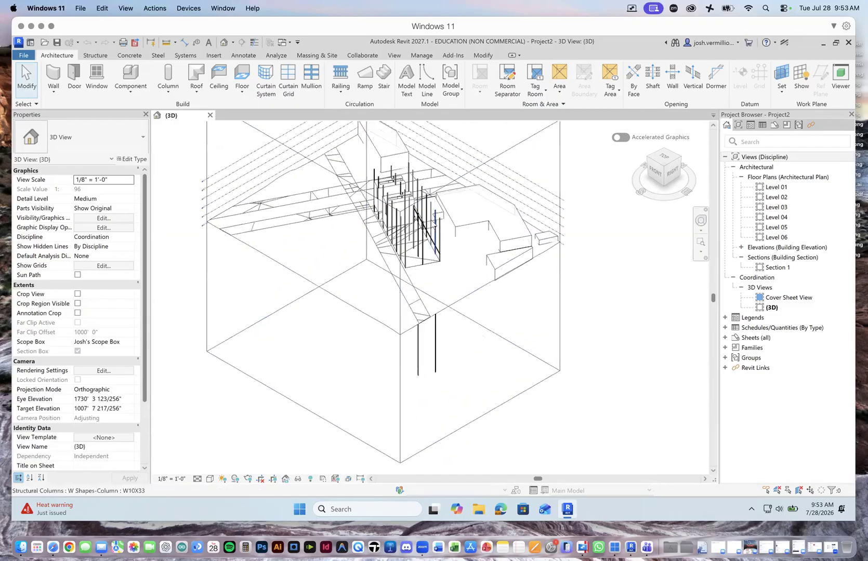
pyautogui.scroll(-5, 524, 266)
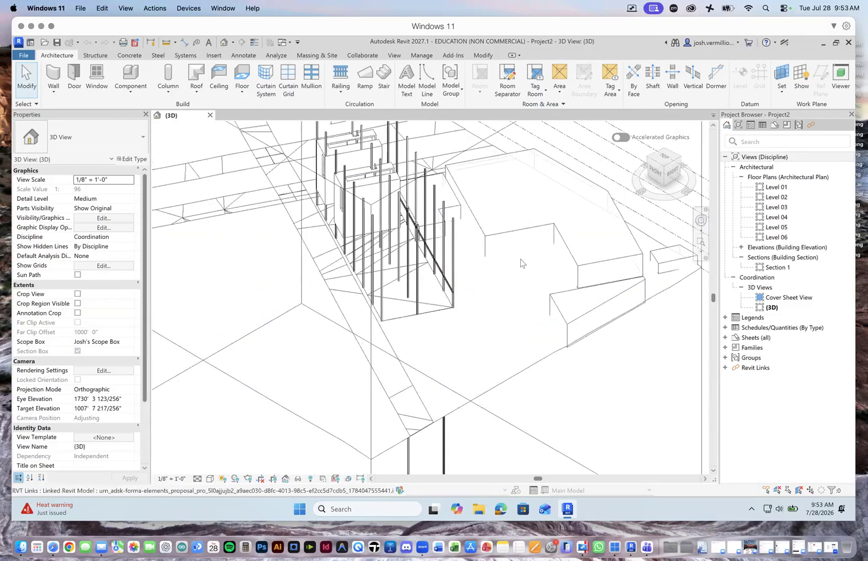
pyautogui.scroll(6, 482, 198)
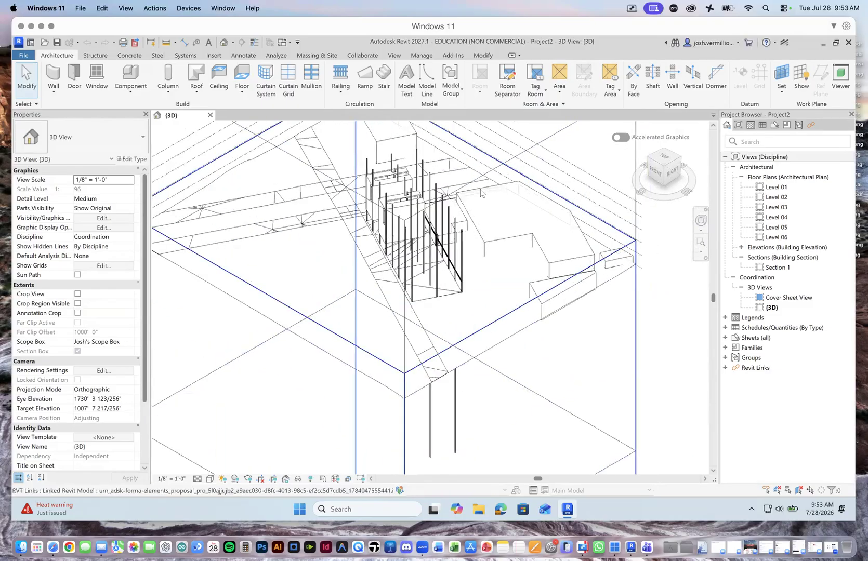
pyautogui.scroll(-5, 481, 212)
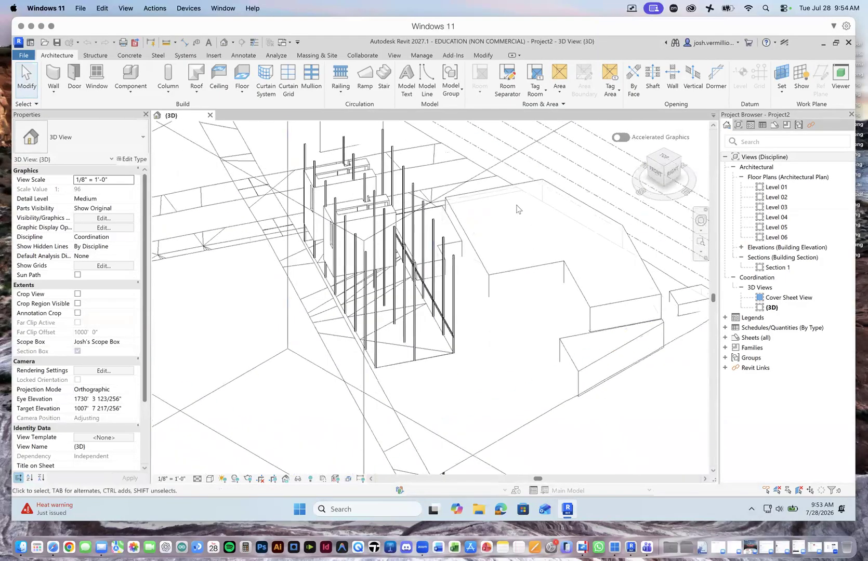
pyautogui.scroll(-4, 570, 218)
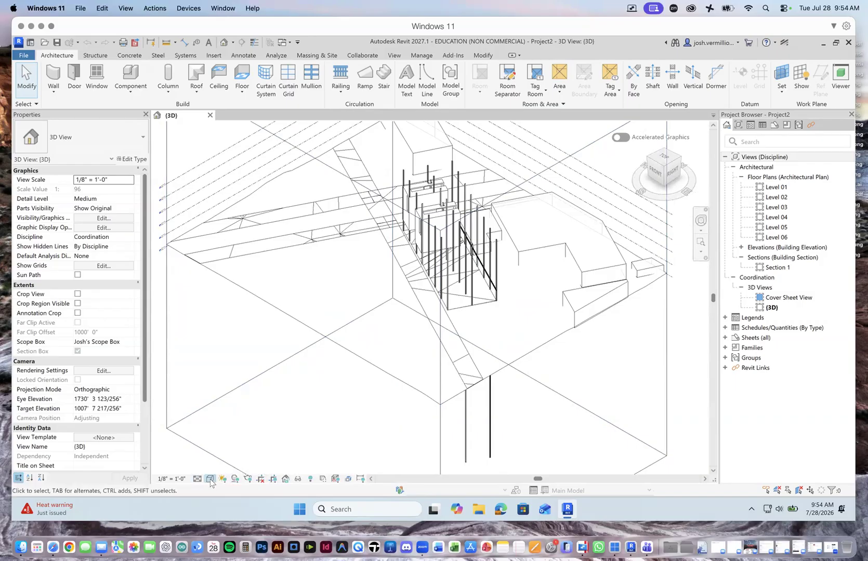
pyautogui.click(210, 479)
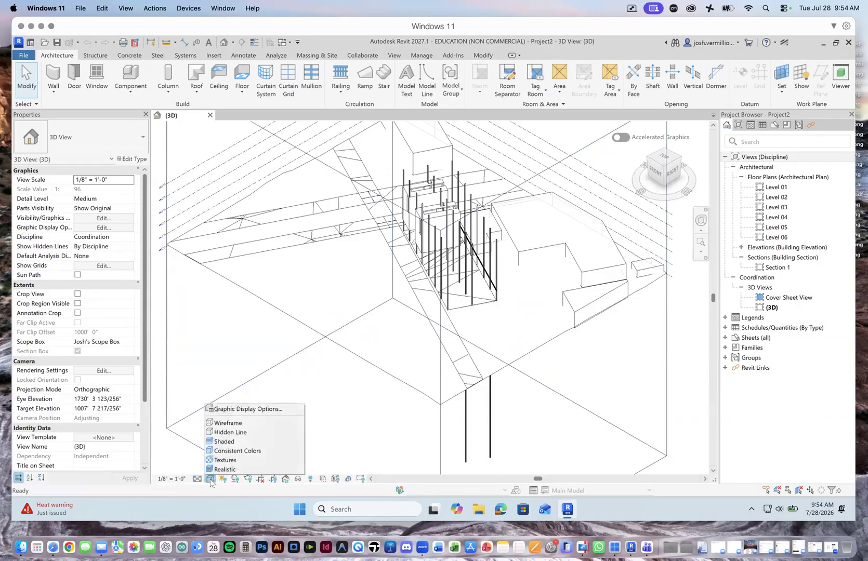
pyautogui.click(231, 441)
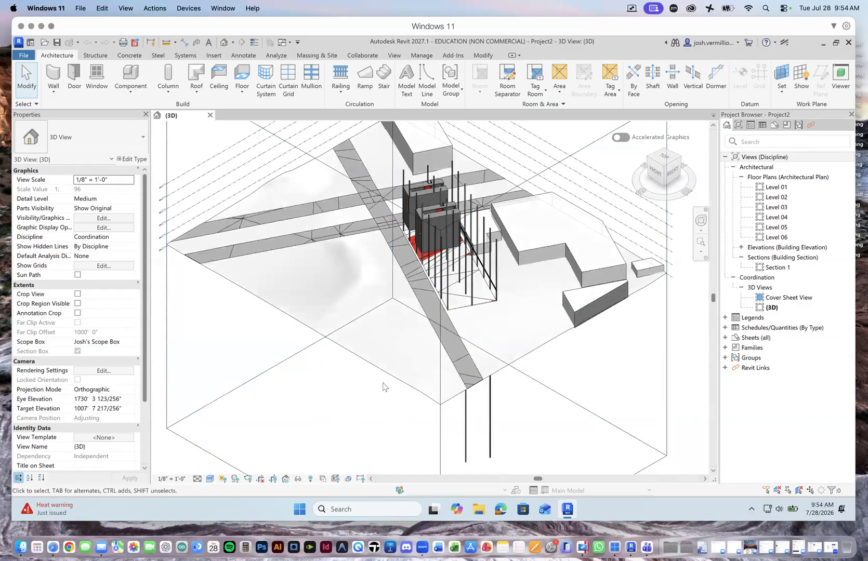
# Step: Open the Level 01 floor plan, examine its column grid, and return to the {3D} view
pyautogui.click(657, 173)
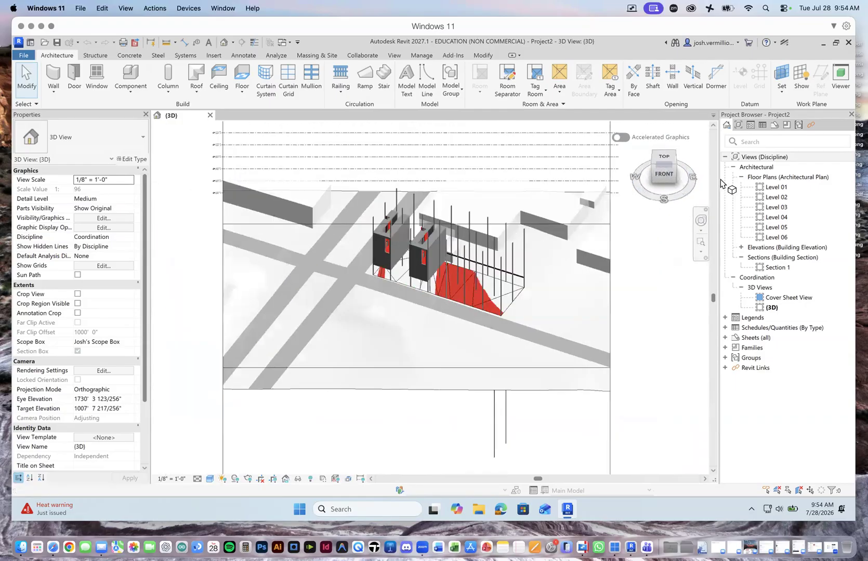
pyautogui.moveTo(731, 182); pyautogui.dragTo(663, 174)
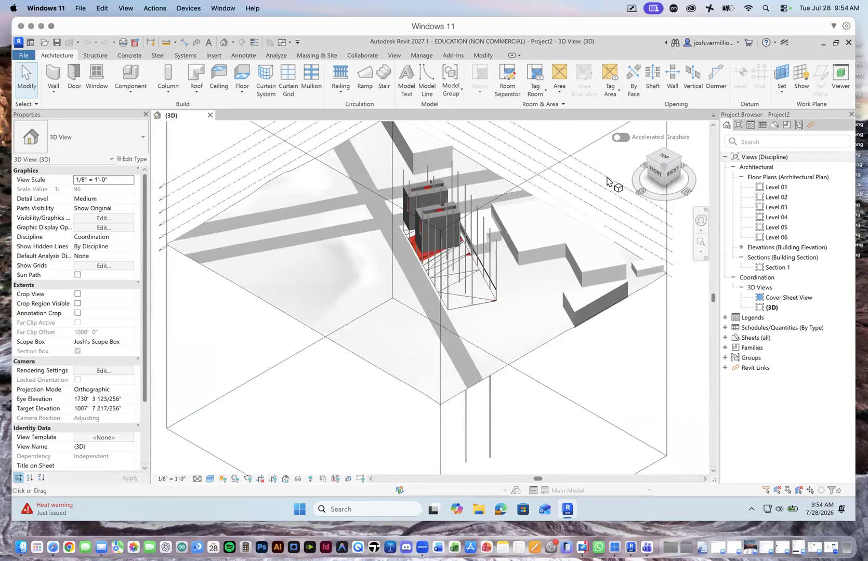
pyautogui.scroll(3, 399, 188)
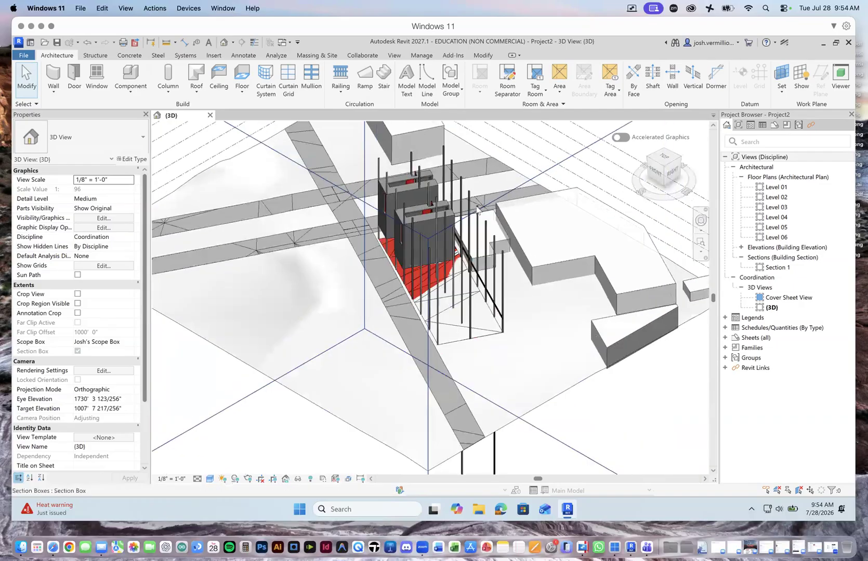
pyautogui.click(770, 188)
pyautogui.doubleClick(769, 188)
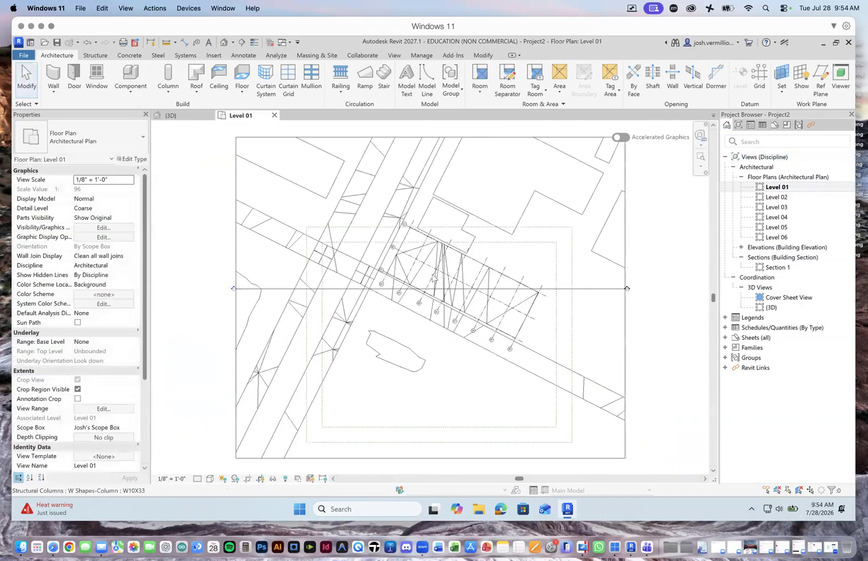
pyautogui.scroll(5, 428, 255)
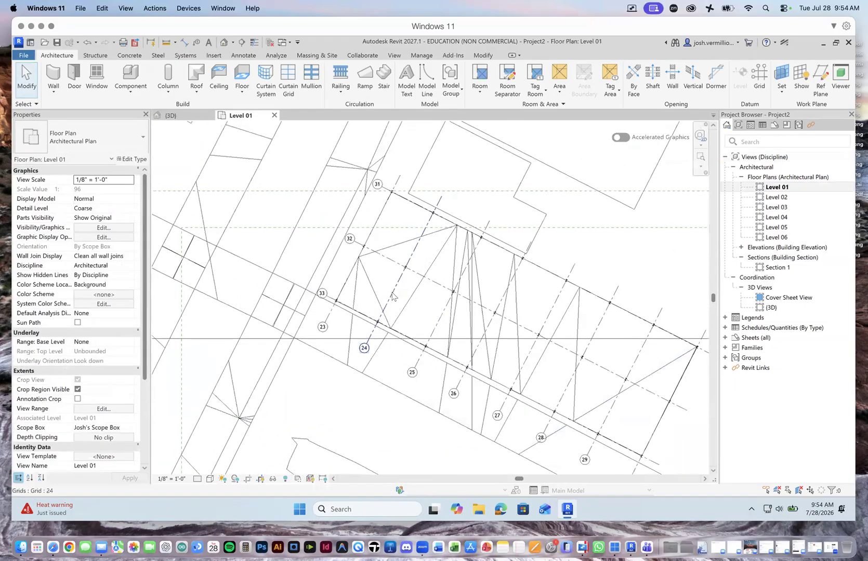
pyautogui.scroll(-4, 406, 296)
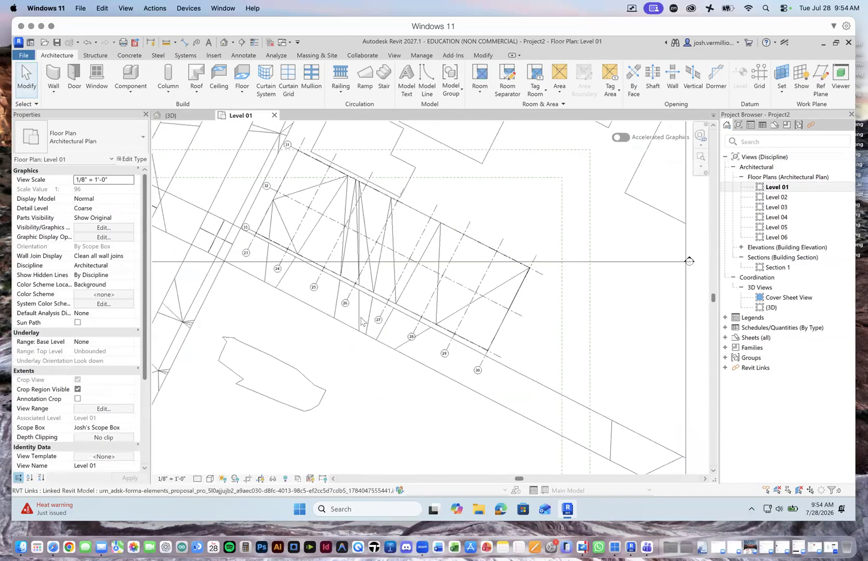
pyautogui.scroll(1, 306, 175)
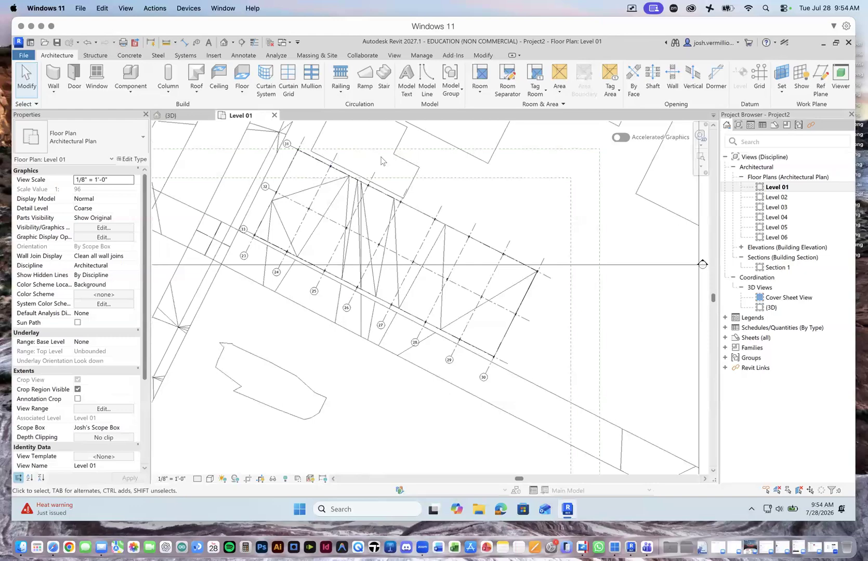
pyautogui.click(170, 115)
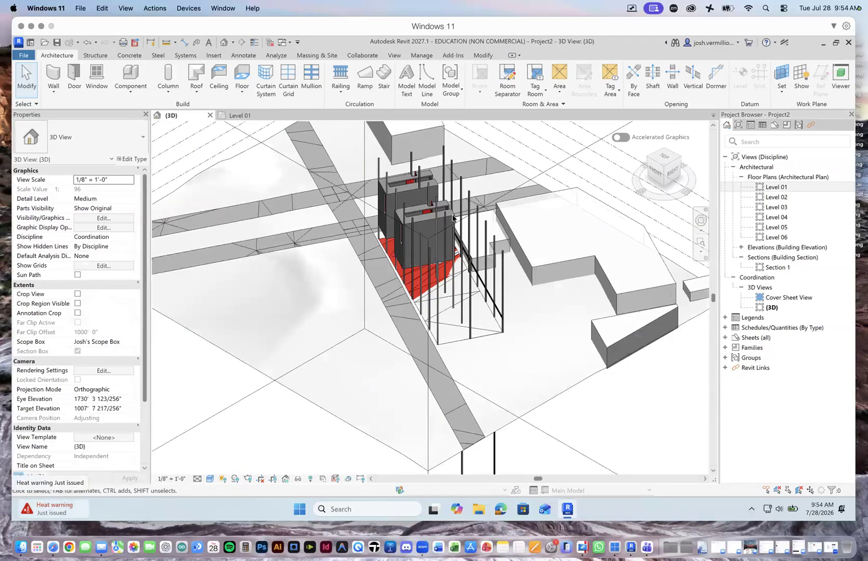
pyautogui.moveTo(417, 166); pyautogui.dragTo(475, 270)
pyautogui.moveTo(410, 150); pyautogui.dragTo(438, 155)
pyautogui.moveTo(448, 206)
pyautogui.mouseDown()
pyautogui.moveTo(450, 179)
pyautogui.moveTo(452, 211)
pyautogui.moveTo(503, 302)
pyautogui.moveTo(425, 168)
pyautogui.moveTo(487, 263)
pyautogui.mouseUp()
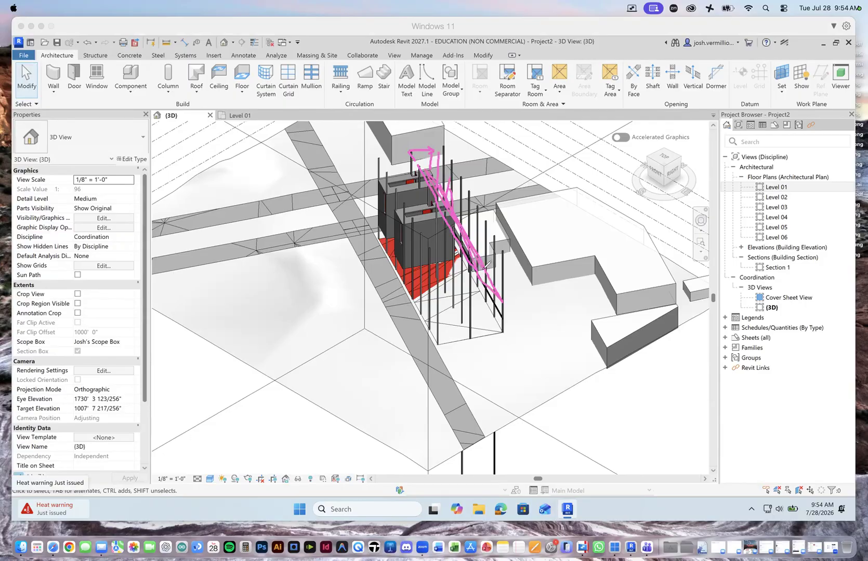
pyautogui.moveTo(384, 164); pyautogui.dragTo(391, 195)
pyautogui.moveTo(394, 240)
pyautogui.mouseDown()
pyautogui.moveTo(416, 249)
pyautogui.moveTo(425, 271)
pyautogui.mouseUp()
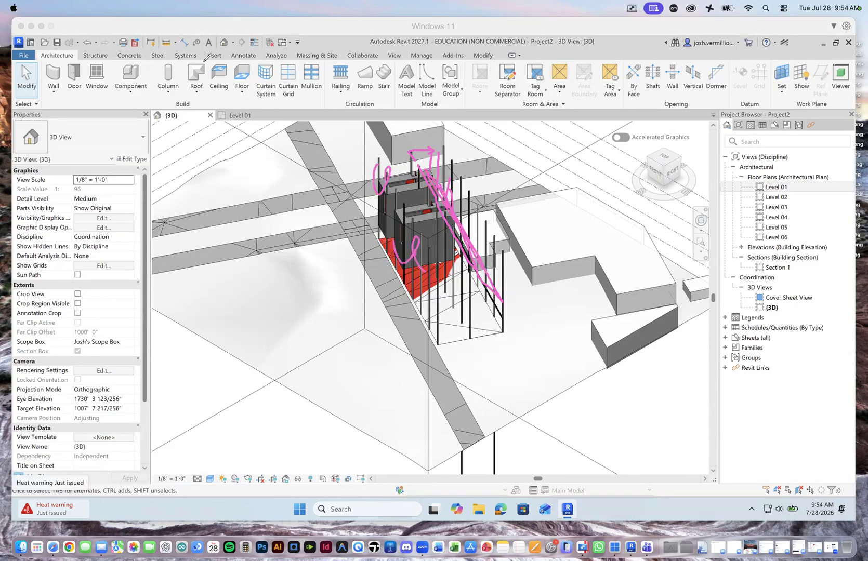
pyautogui.press('Escape')
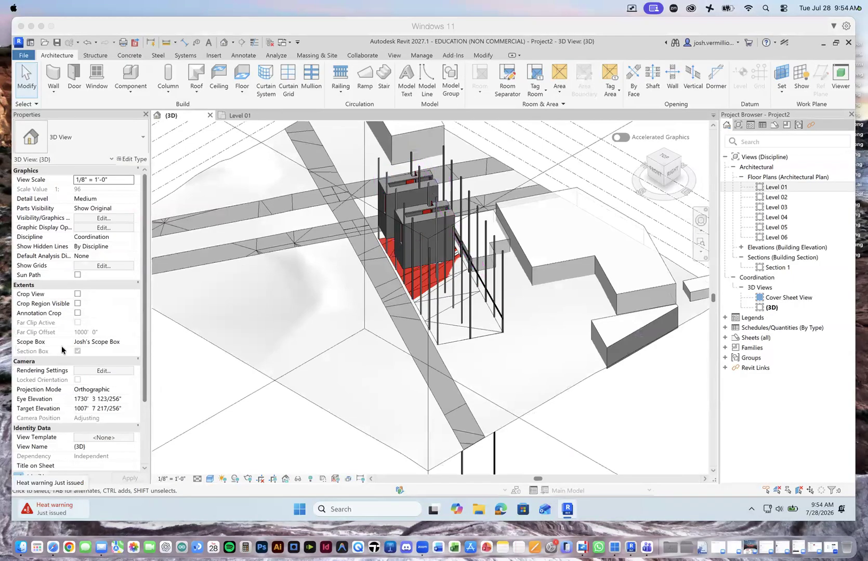
# Step: In the Level 01 floor plan, move grid 32 so it is 10 feet from grid 31
pyautogui.doubleClick(779, 188)
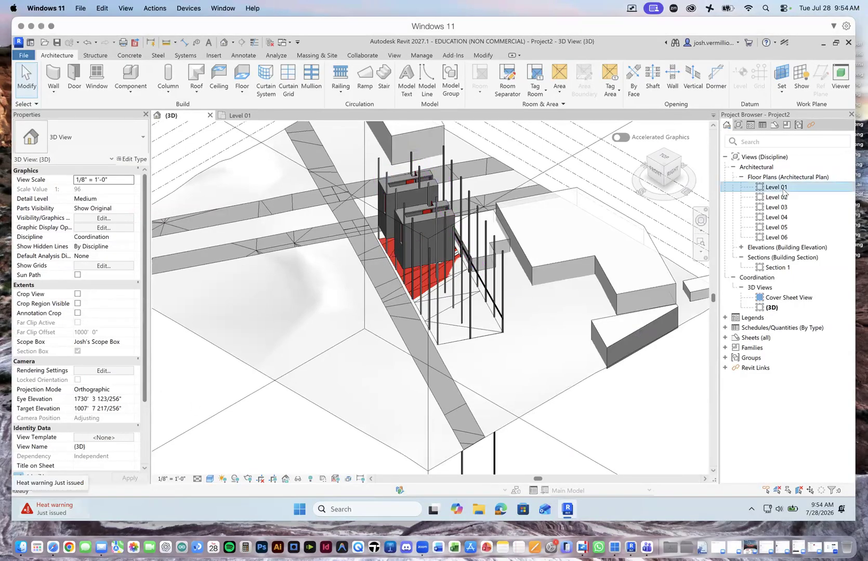
pyautogui.scroll(5, 274, 197)
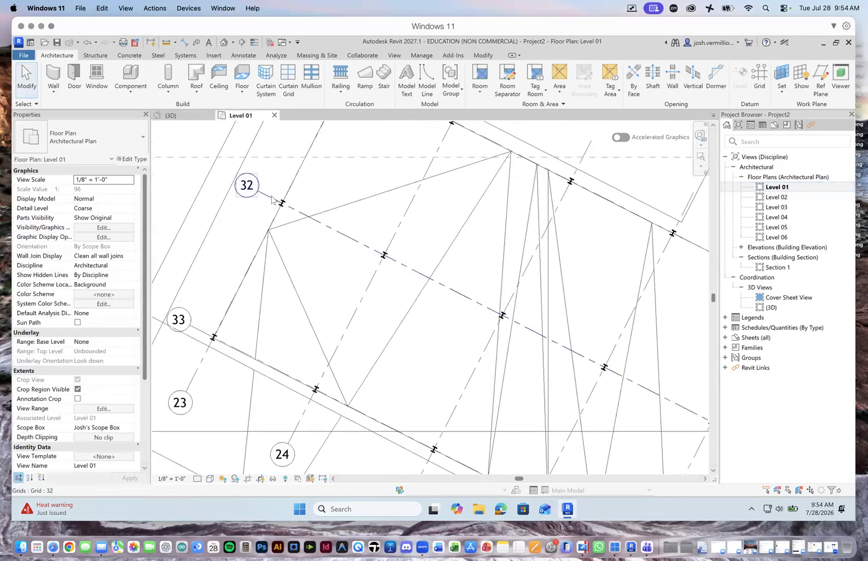
pyautogui.scroll(-4, 278, 220)
pyautogui.click(278, 210)
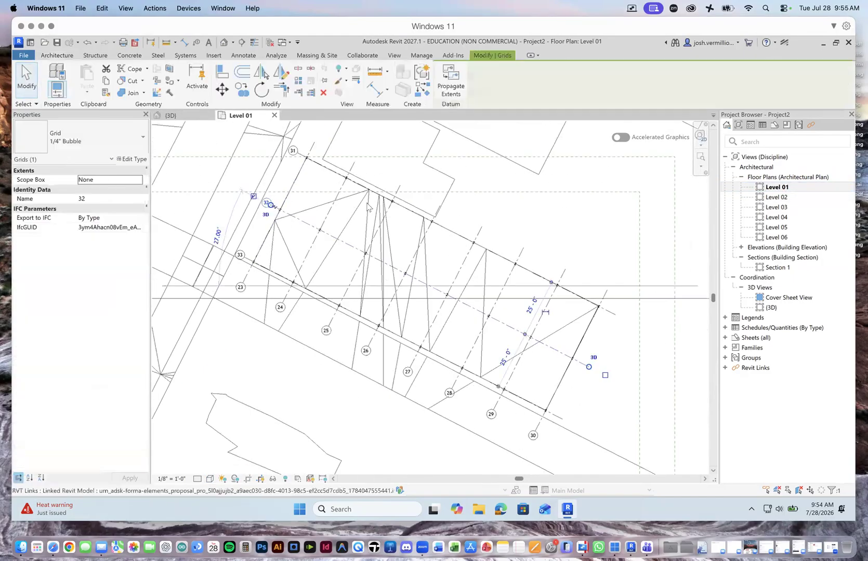
pyautogui.click(527, 309)
pyautogui.write('1')
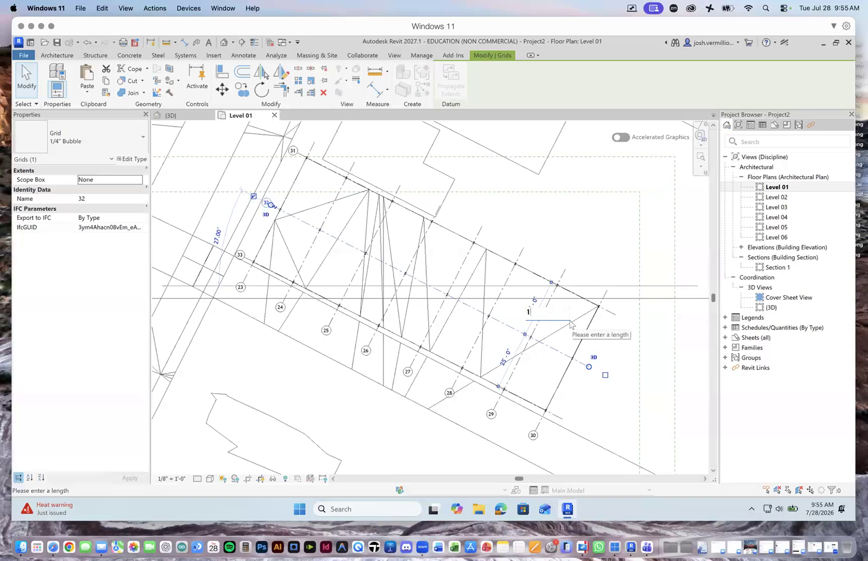
pyautogui.write('0')
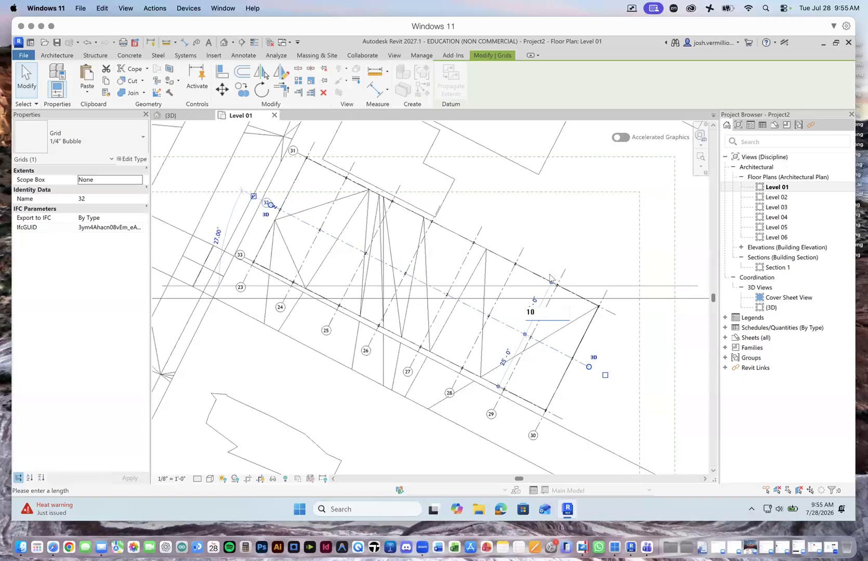
pyautogui.press('Return')
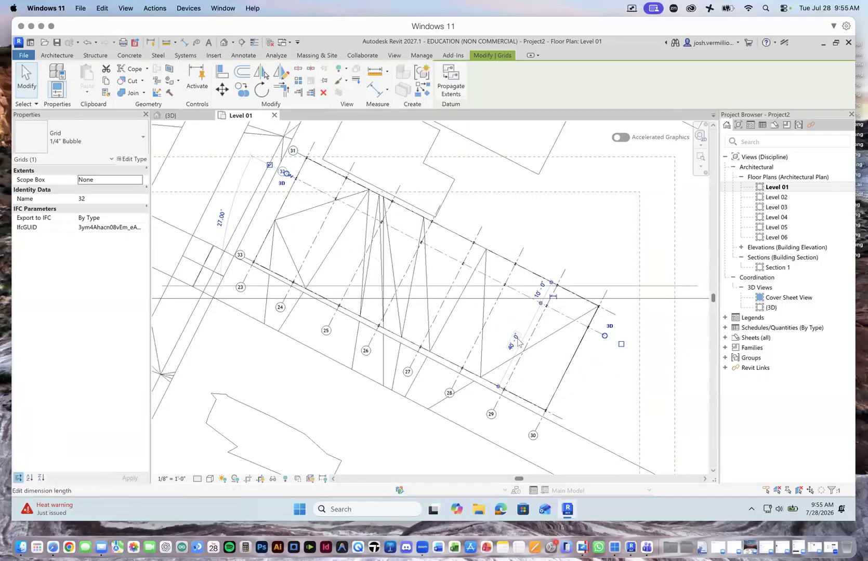
# Step: Delete grid 33 from the Level 01 floor plan
pyautogui.click(474, 378)
pyautogui.press('Delete')
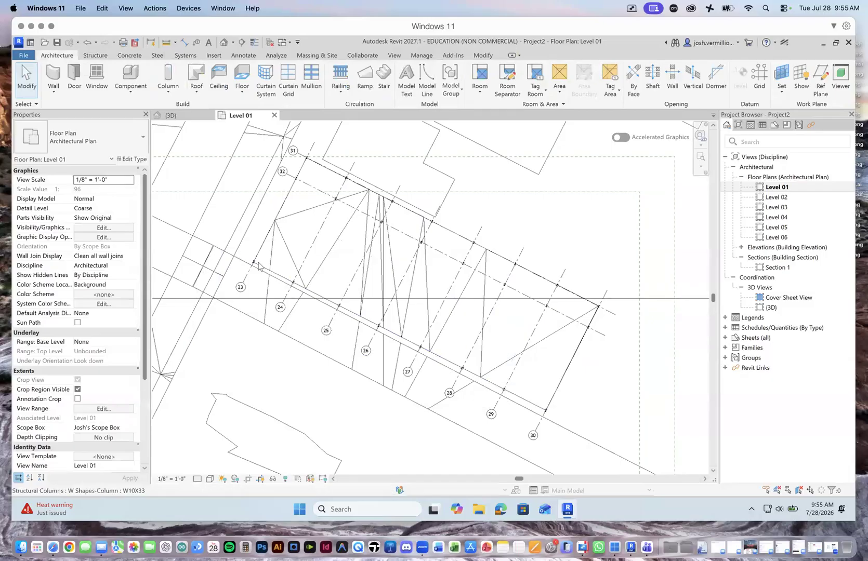
pyautogui.scroll(1, 278, 278)
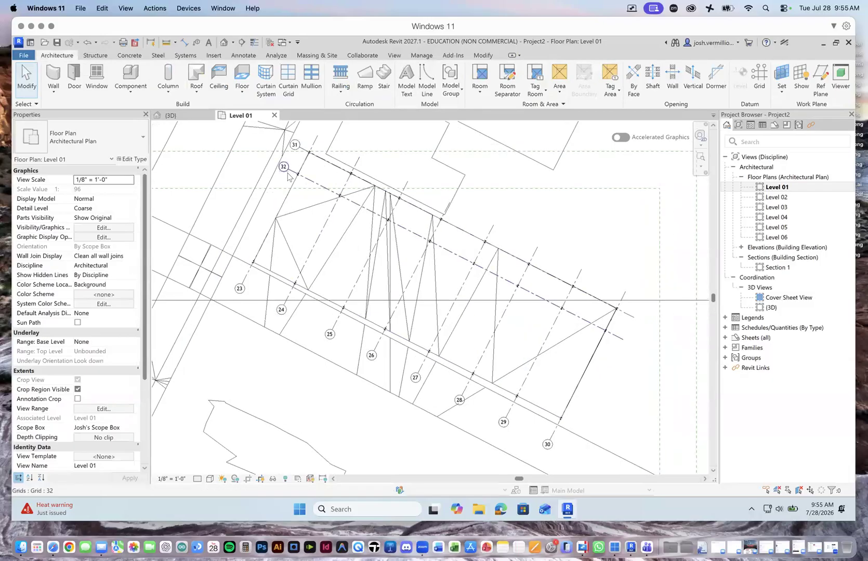
pyautogui.scroll(1, 288, 200)
pyautogui.scroll(-1, 618, 302)
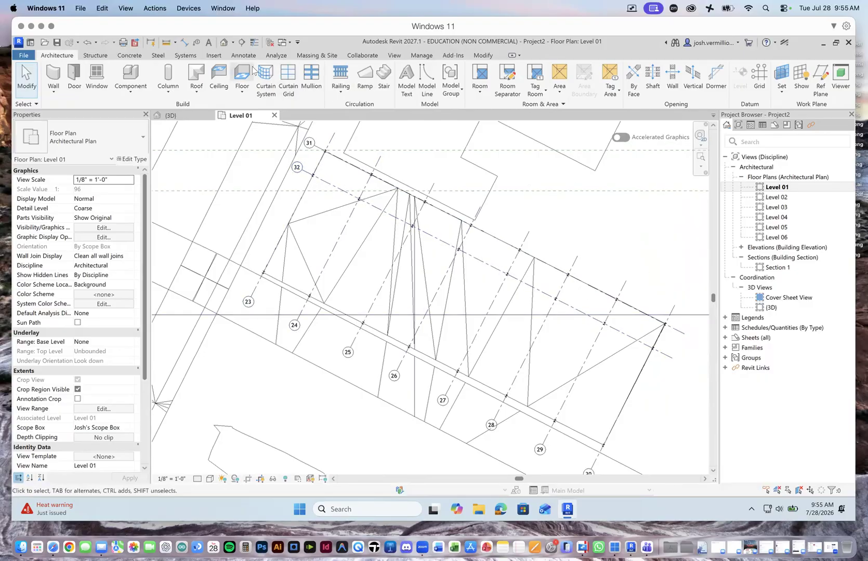
# Step: In the {3D} view, delete the row of W10X33 structural columns along the street edge where grid 33 ran
pyautogui.click(196, 120)
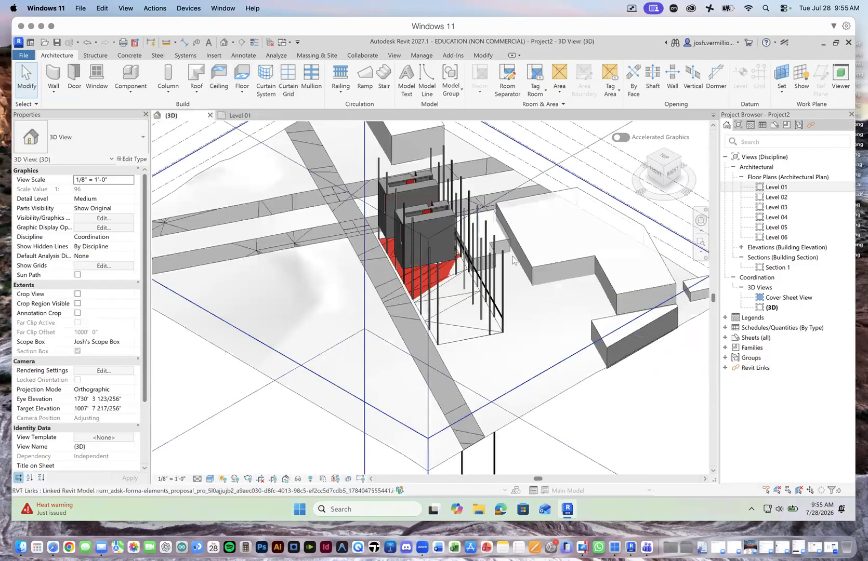
pyautogui.keyDown('shift'); pyautogui.moveTo(504, 242); pyautogui.dragTo(478, 219, button='middle'); pyautogui.keyUp('shift')
pyautogui.scroll(3, 520, 234)
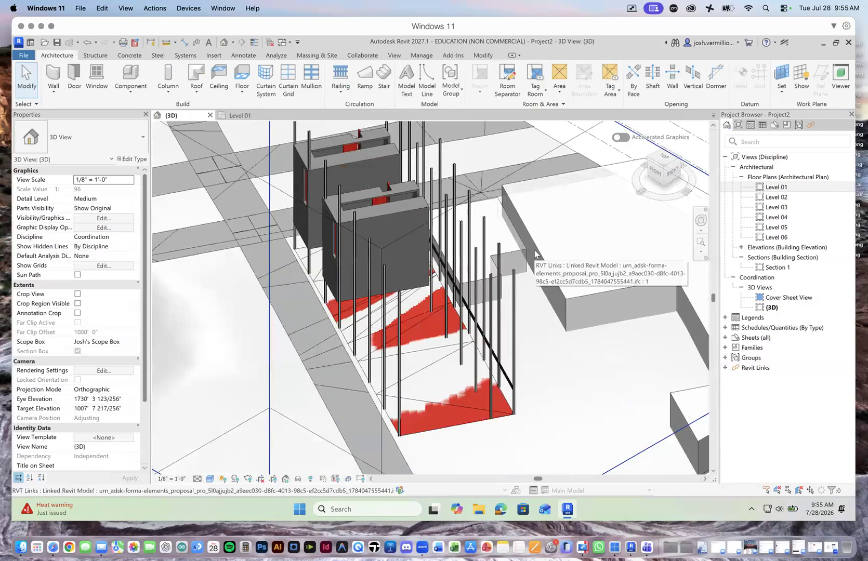
pyautogui.click(295, 132)
pyautogui.moveTo(308, 144); pyautogui.dragTo(342, 203)
pyautogui.press('Escape')
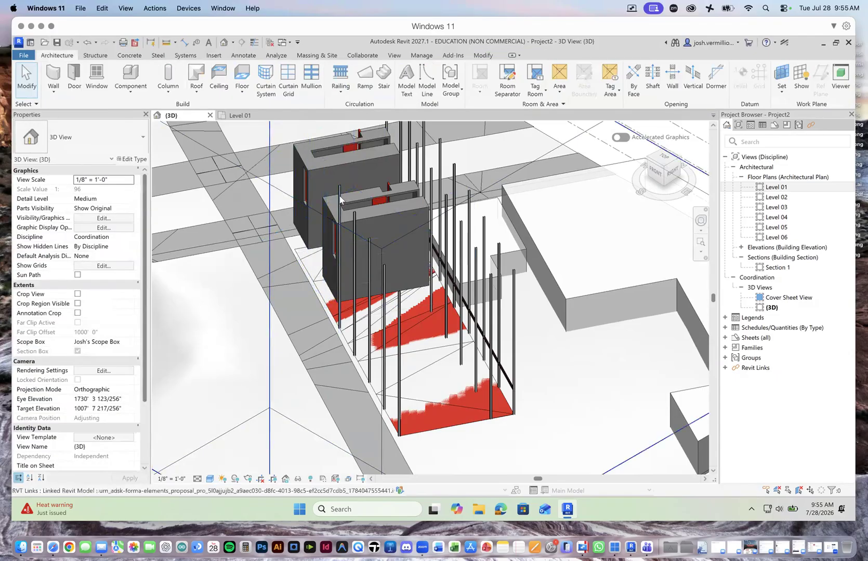
pyautogui.press('Delete')
pyautogui.click(354, 233)
pyautogui.press('Delete')
pyautogui.click(368, 260)
pyautogui.press('Delete')
pyautogui.click(386, 278)
pyautogui.press('Delete')
pyautogui.click(400, 308)
pyautogui.press('Delete')
pyautogui.scroll(-3, 507, 299)
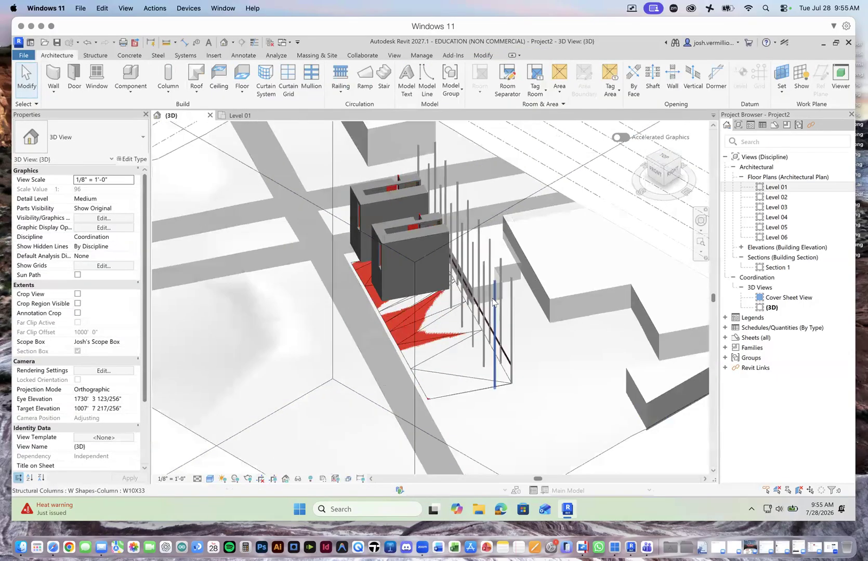
# Step: Examine the remaining structural columns and the line of steel beams beside the building masses in the {3D} view
pyautogui.scroll(5, 526, 321)
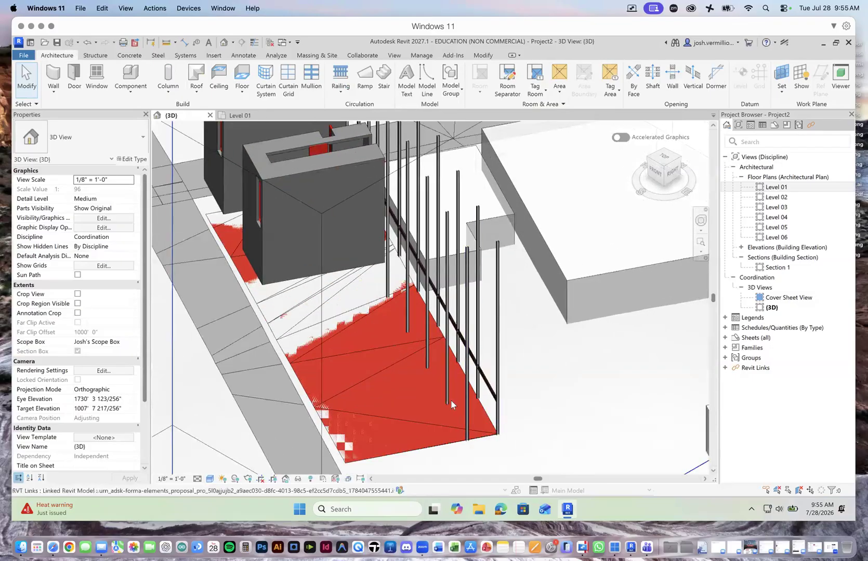
pyautogui.scroll(-4, 441, 288)
pyautogui.scroll(6, 442, 289)
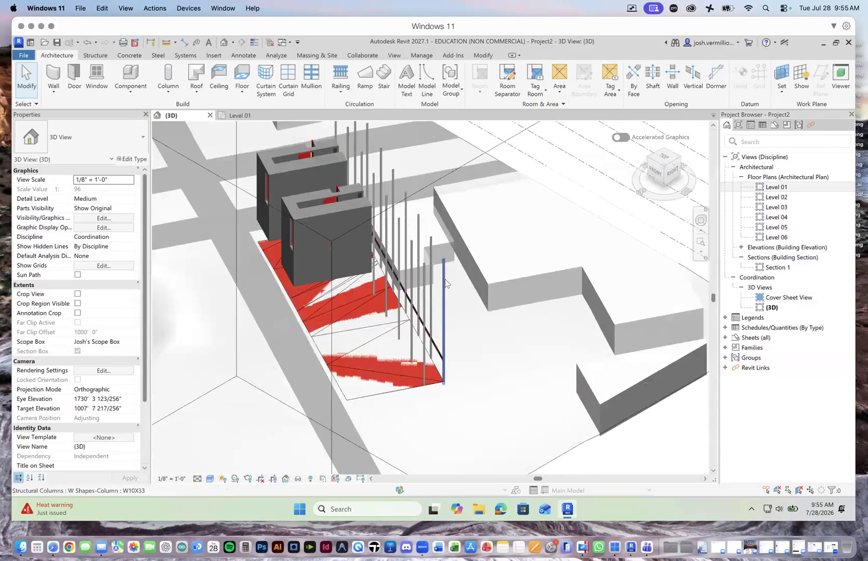
pyautogui.scroll(-6, 369, 276)
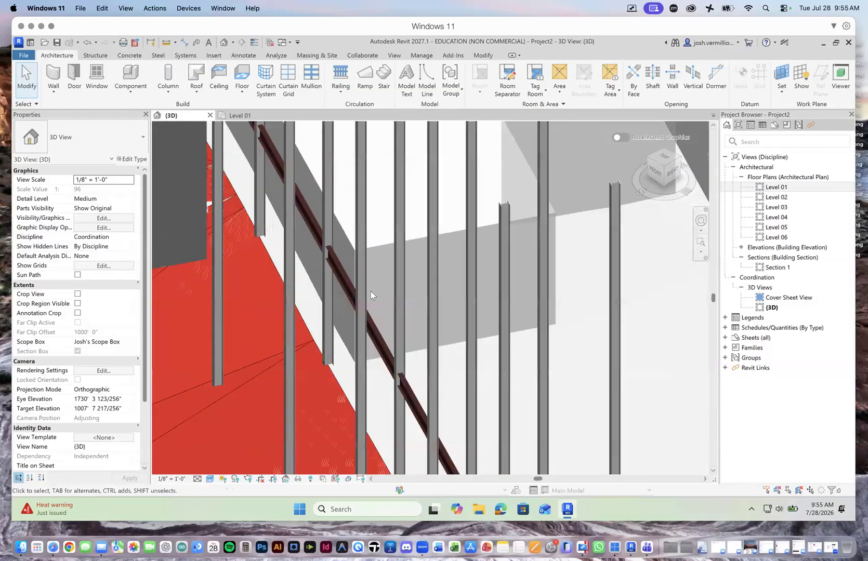
pyautogui.scroll(6, 397, 347)
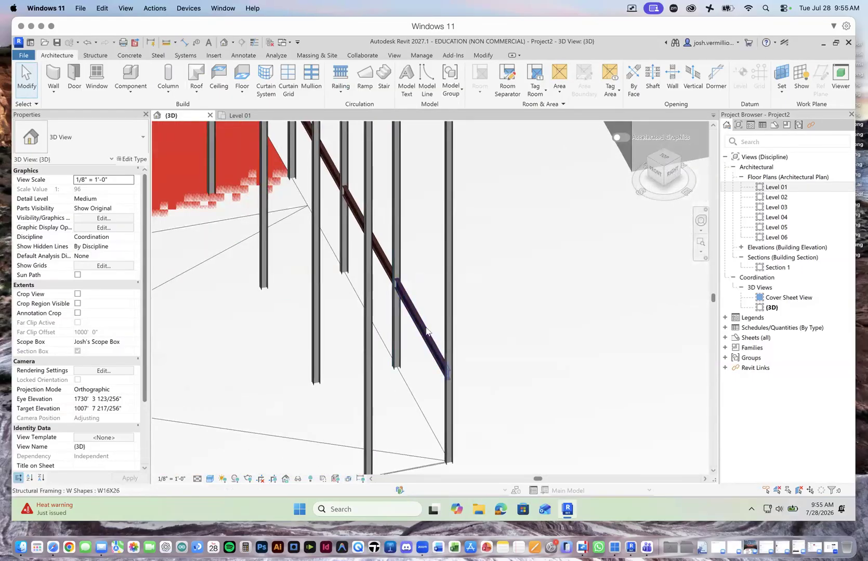
pyautogui.scroll(-5, 428, 331)
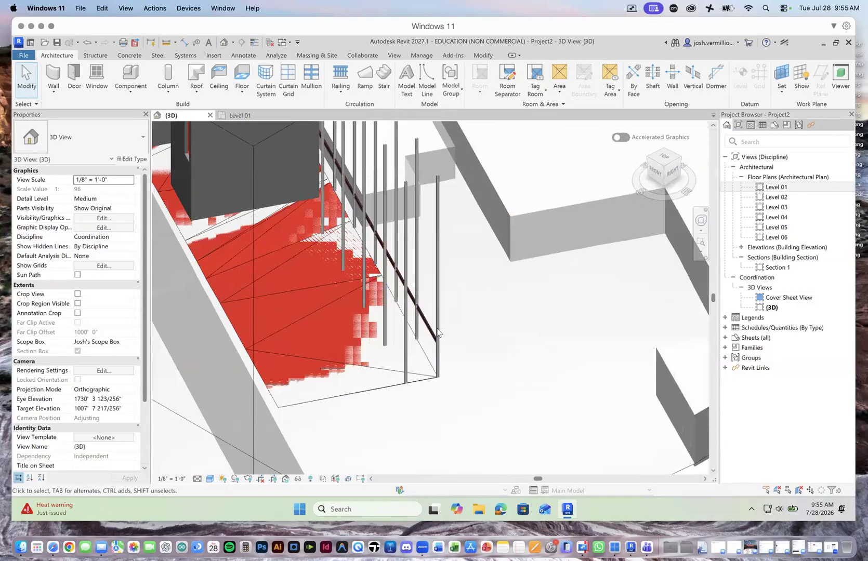
pyautogui.scroll(-4, 438, 332)
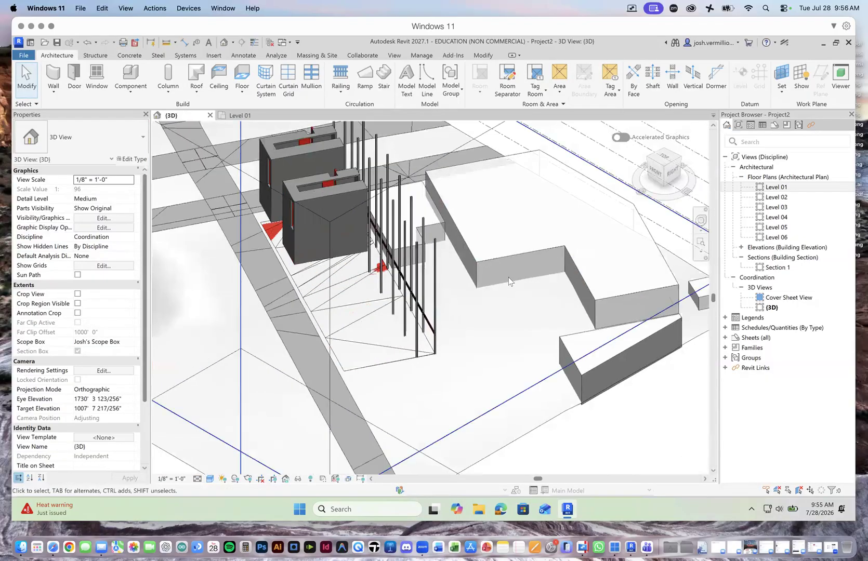
# Step: Turn the {3D} view to the right-back corner and inspect the beam-to-column connections at the end of the column row
pyautogui.click(677, 160)
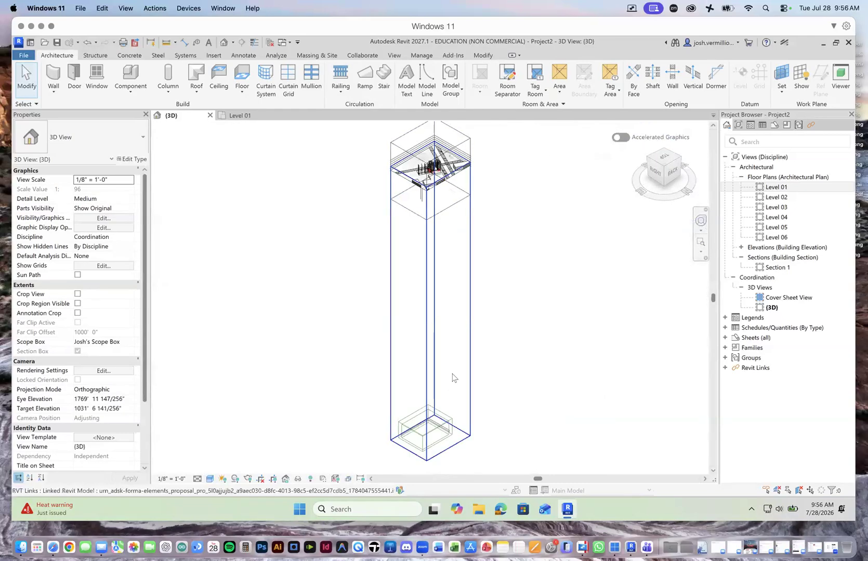
pyautogui.scroll(3, 439, 145)
pyautogui.scroll(8, 439, 148)
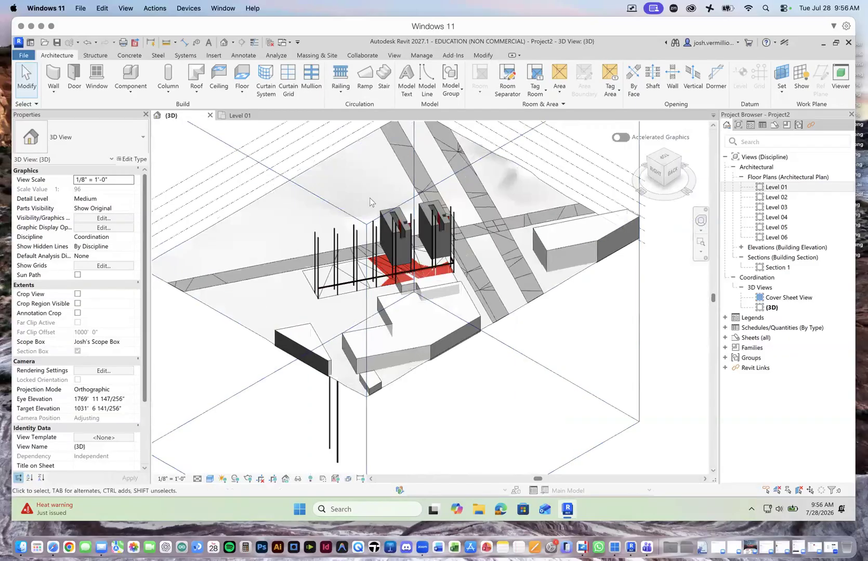
pyautogui.scroll(-1, 509, 271)
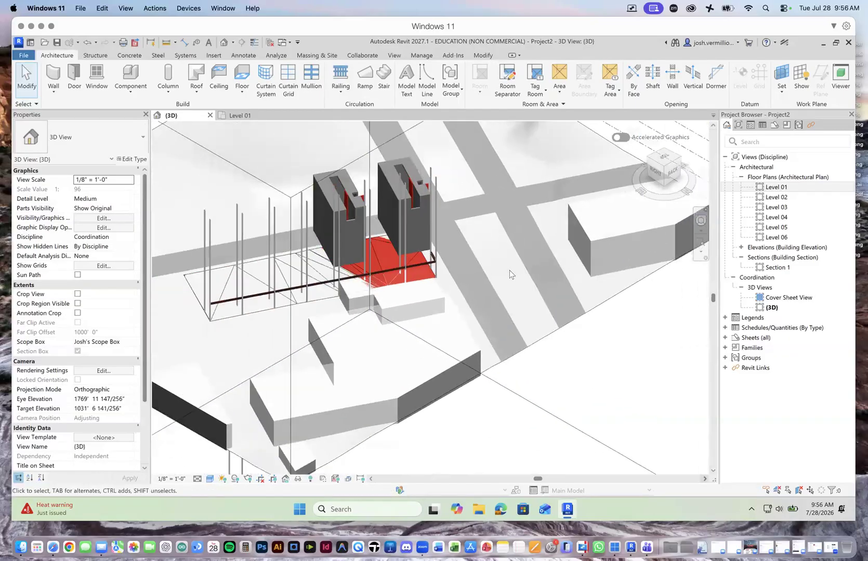
pyautogui.scroll(3, 173, 295)
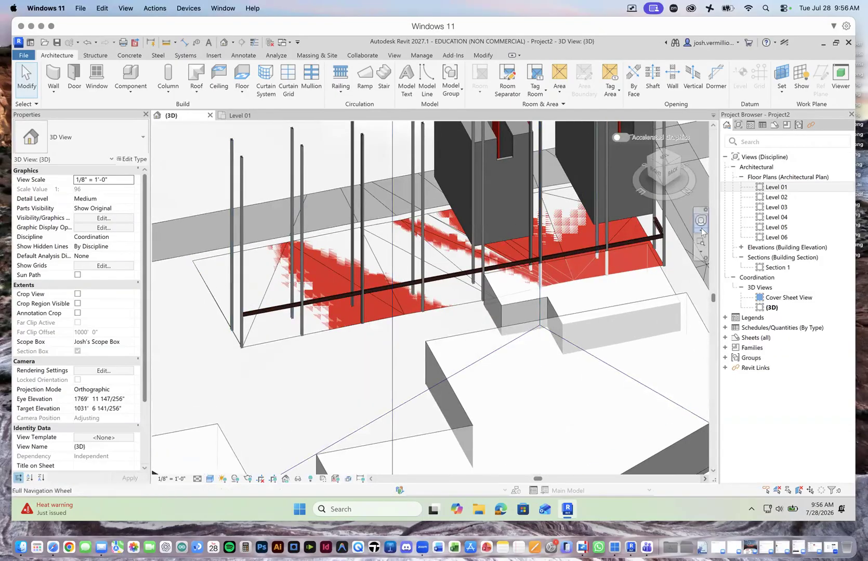
pyautogui.scroll(2, 662, 240)
pyautogui.scroll(2, 660, 240)
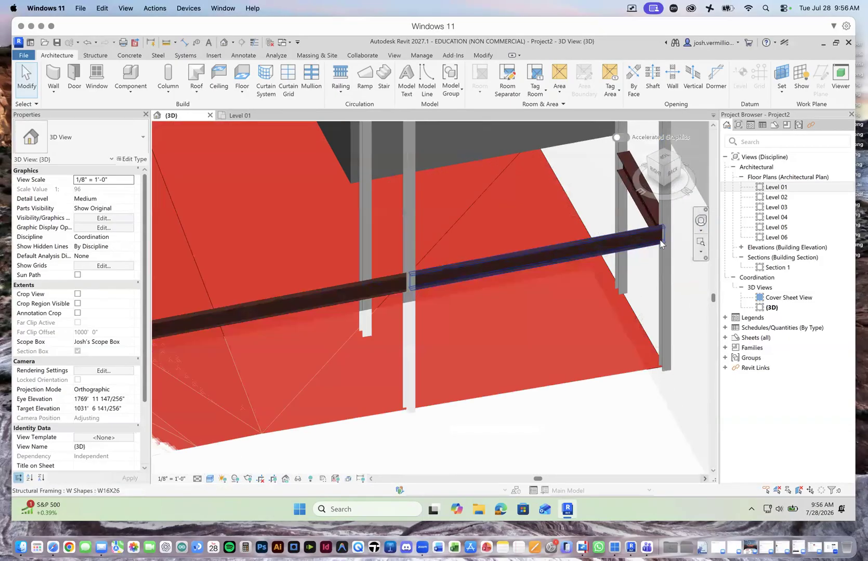
pyautogui.scroll(-6, 661, 241)
pyautogui.scroll(1, 662, 244)
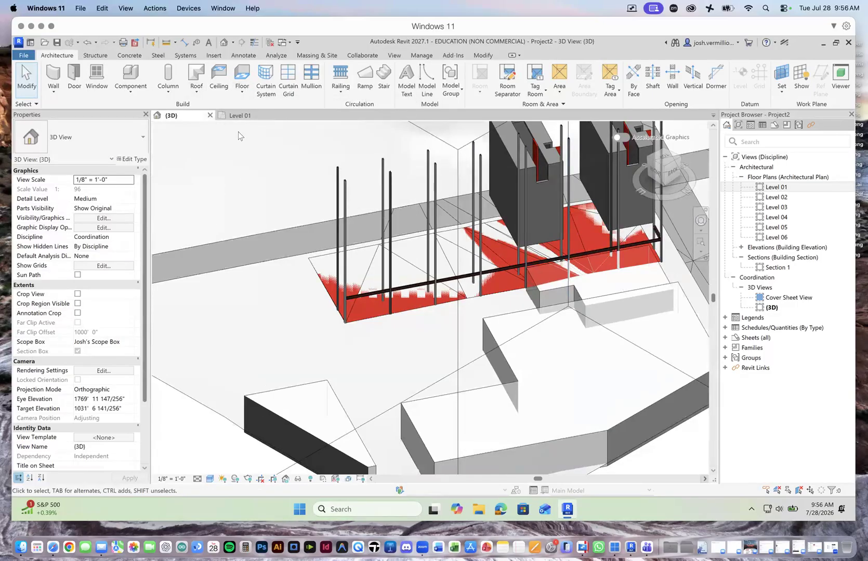
# Step: Compare the column grid in the Level 01 and Level 02 floor plans, and return to Level 01
pyautogui.click(237, 116)
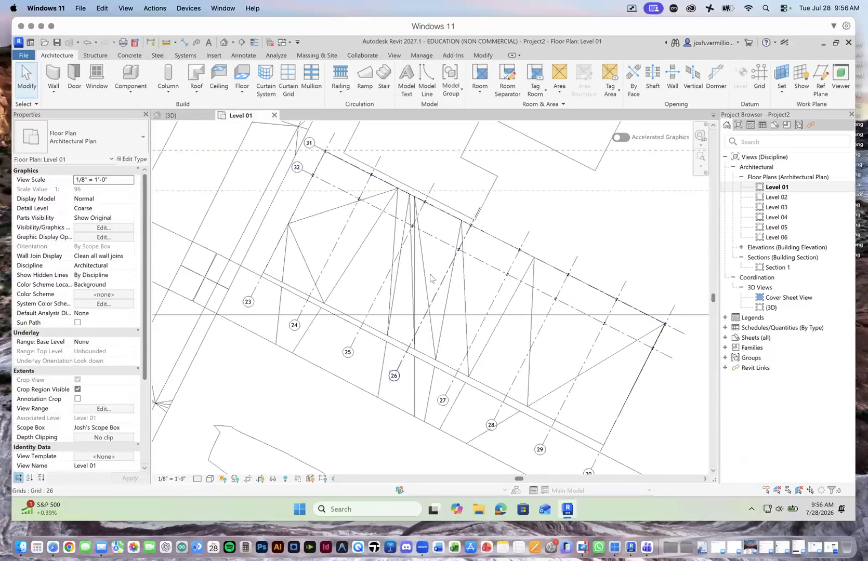
pyautogui.scroll(-3, 428, 267)
pyautogui.scroll(4, 515, 250)
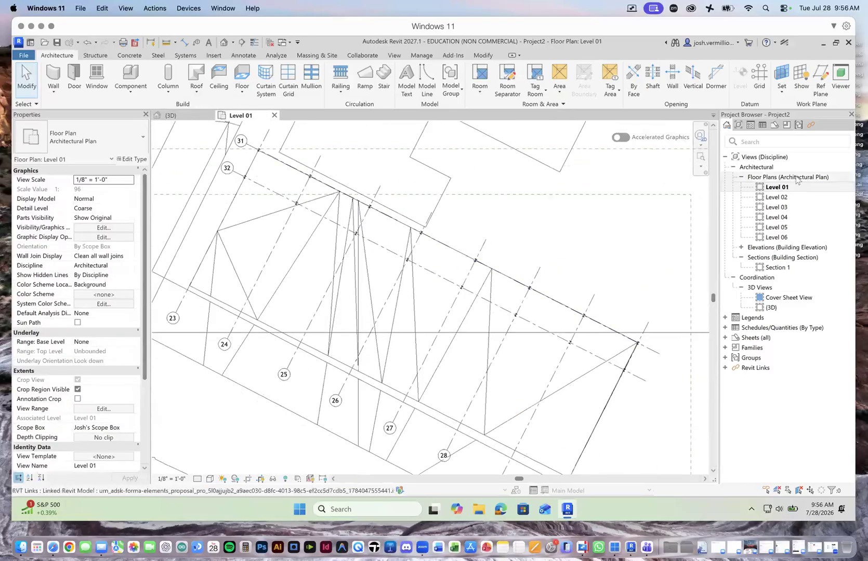
pyautogui.doubleClick(776, 197)
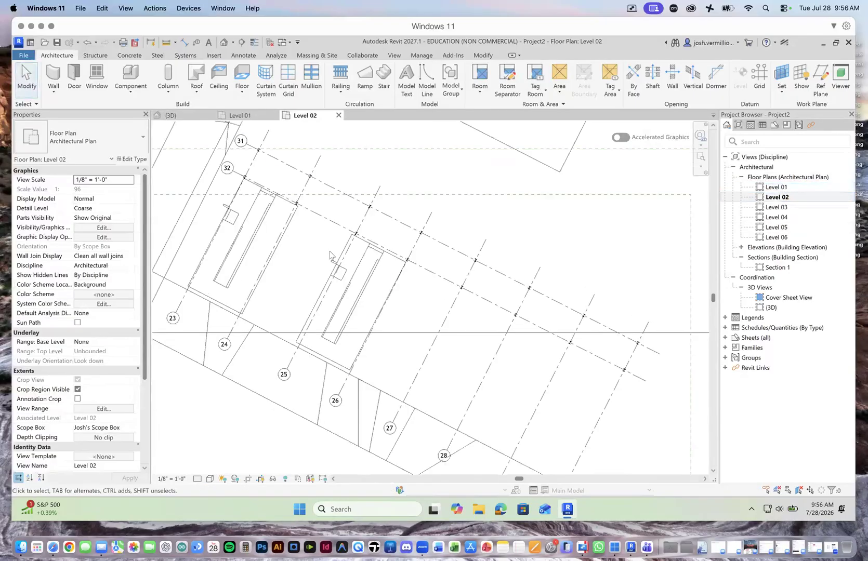
pyautogui.scroll(1, 262, 136)
pyautogui.scroll(1, 263, 136)
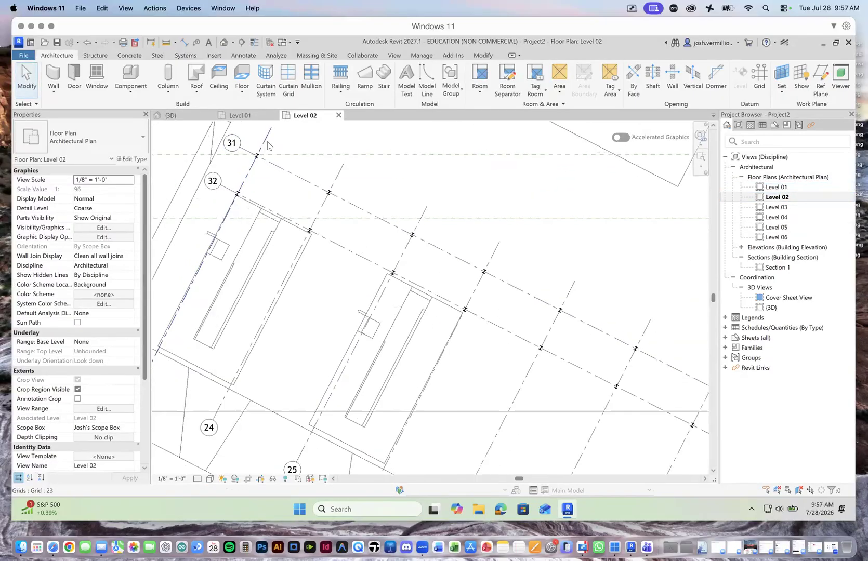
pyautogui.doubleClick(776, 187)
pyautogui.scroll(2, 449, 215)
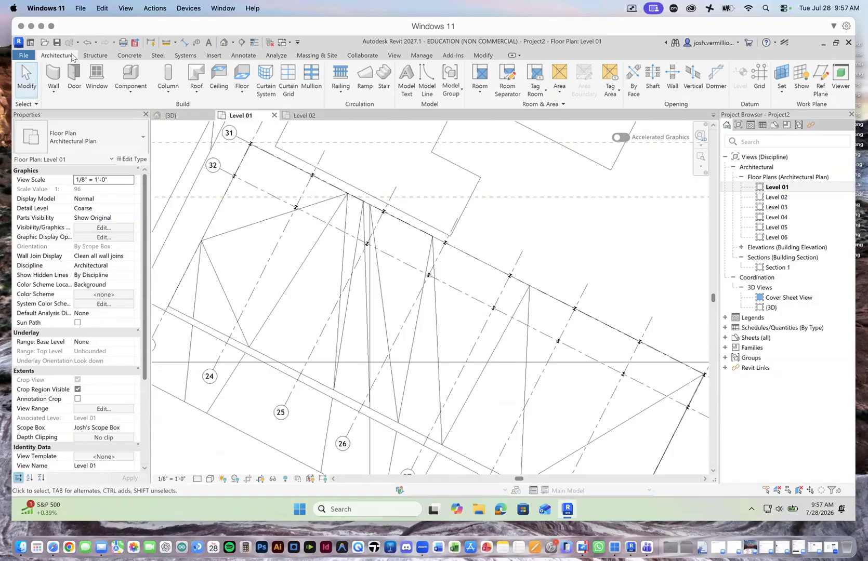
# Step: Start an architectural floor on Level 01 with the type LW Concrete 3" on Composite Metal Deck 2"
pyautogui.click(242, 91)
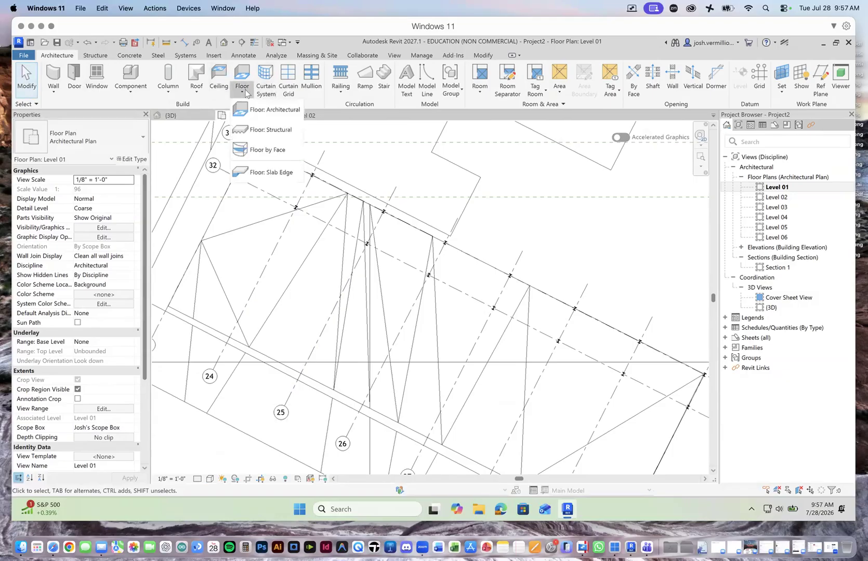
pyautogui.click(287, 112)
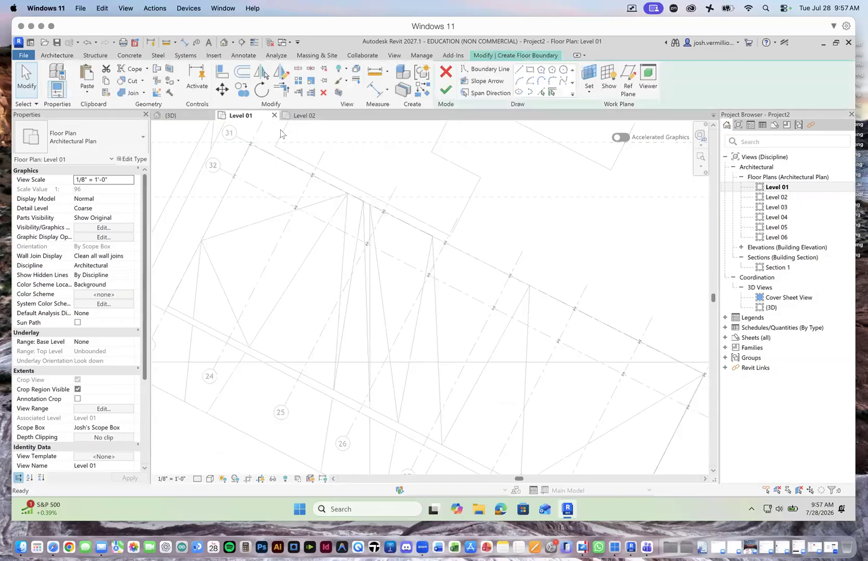
pyautogui.click(144, 138)
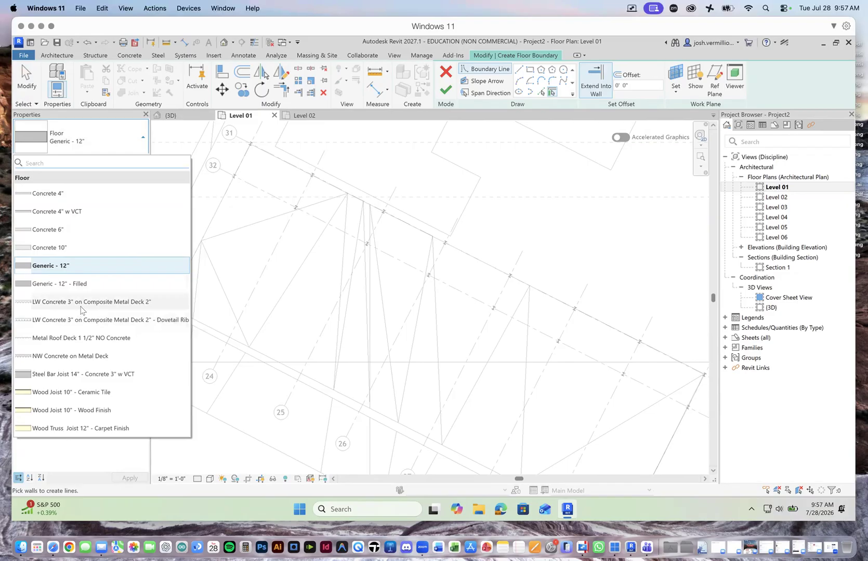
pyautogui.moveTo(130, 306)
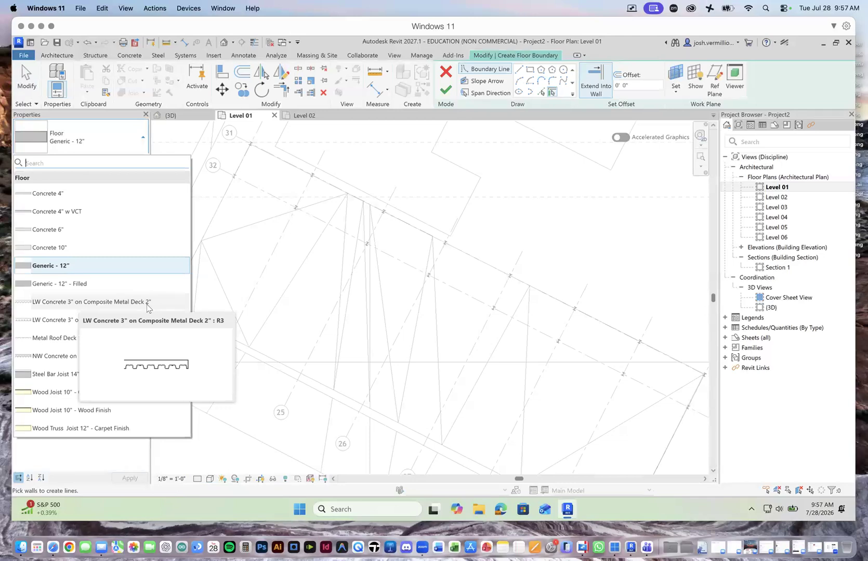
pyautogui.click(147, 305)
pyautogui.scroll(5, 259, 142)
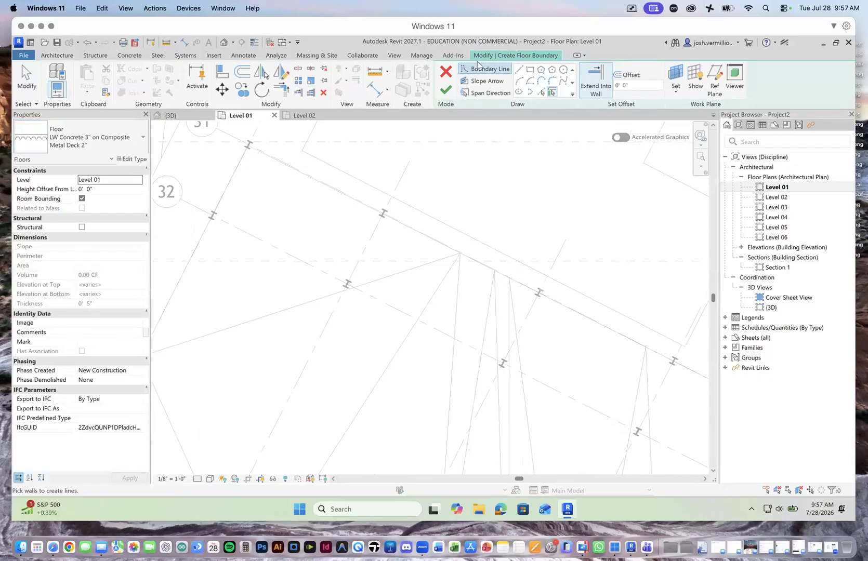
# Step: Sketch a straight floor boundary line along grid 31, from the column at grid 23 to the column at grid 30
pyautogui.click(519, 70)
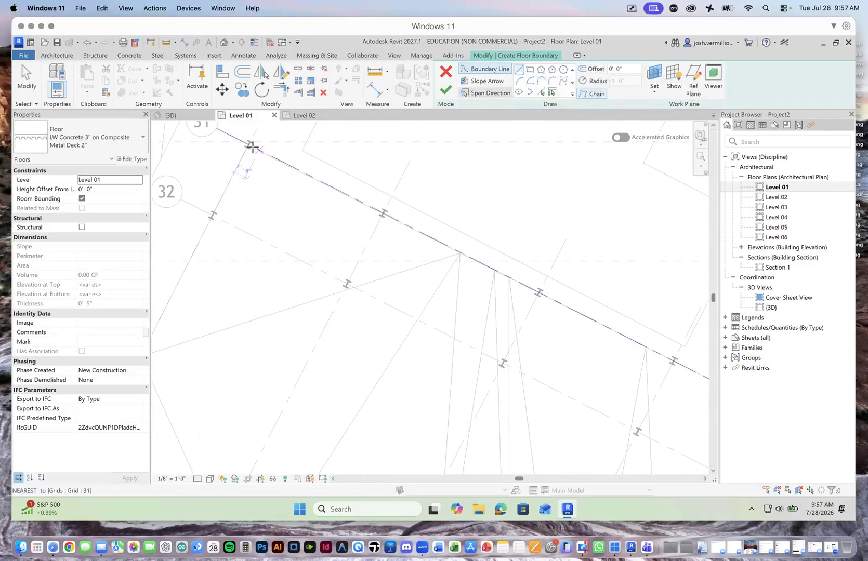
pyautogui.scroll(3, 247, 145)
pyautogui.scroll(-3, 247, 146)
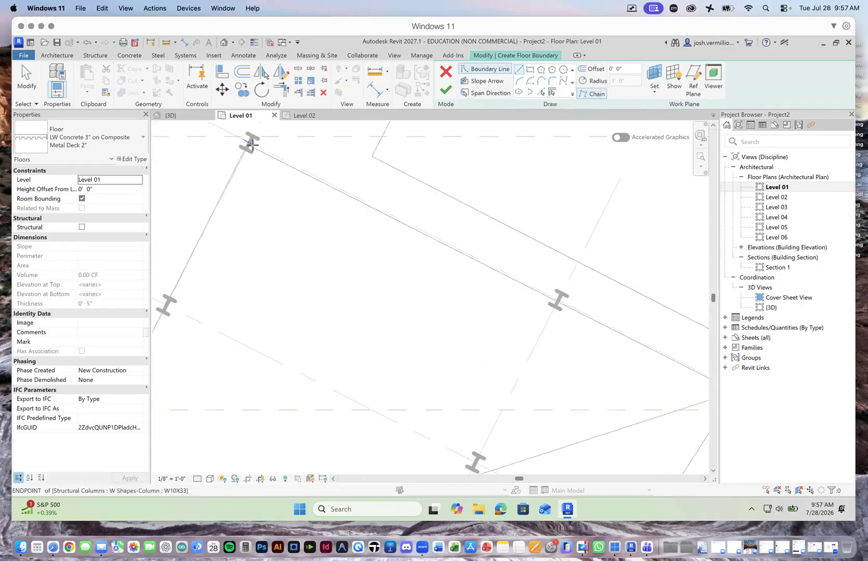
pyautogui.scroll(-2, 248, 145)
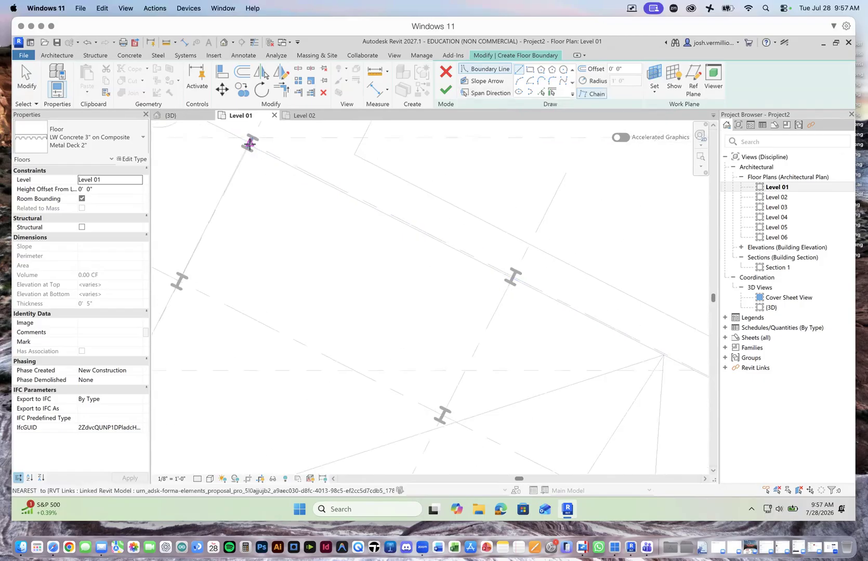
pyautogui.click(249, 144)
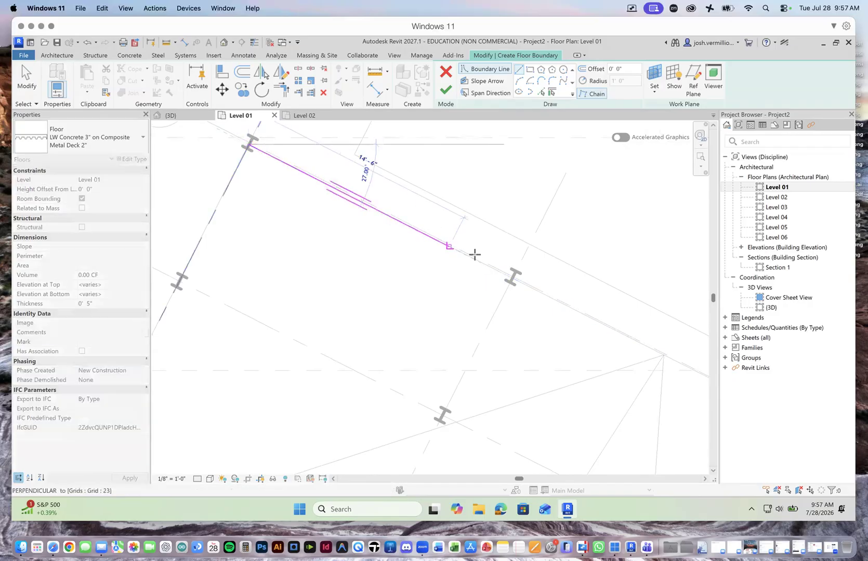
pyautogui.scroll(2, 507, 275)
pyautogui.scroll(-4, 474, 273)
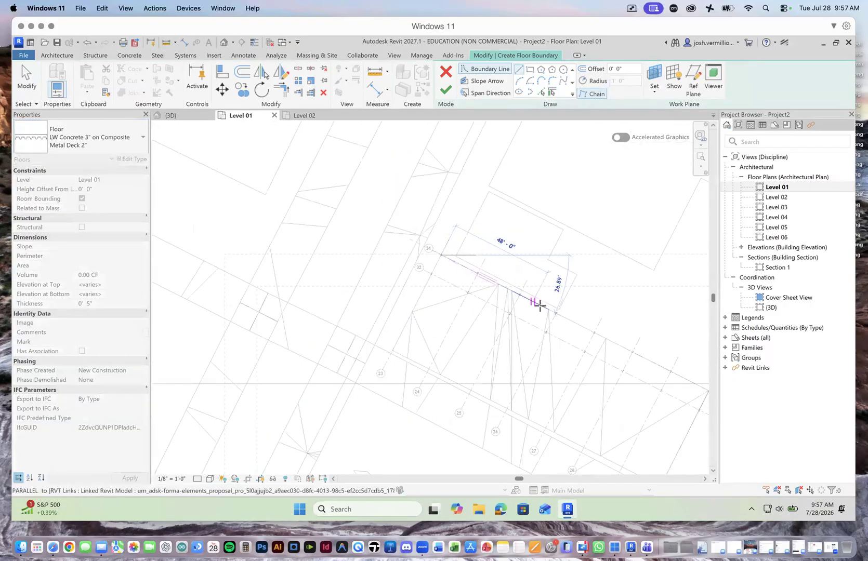
pyautogui.scroll(-6, 607, 349)
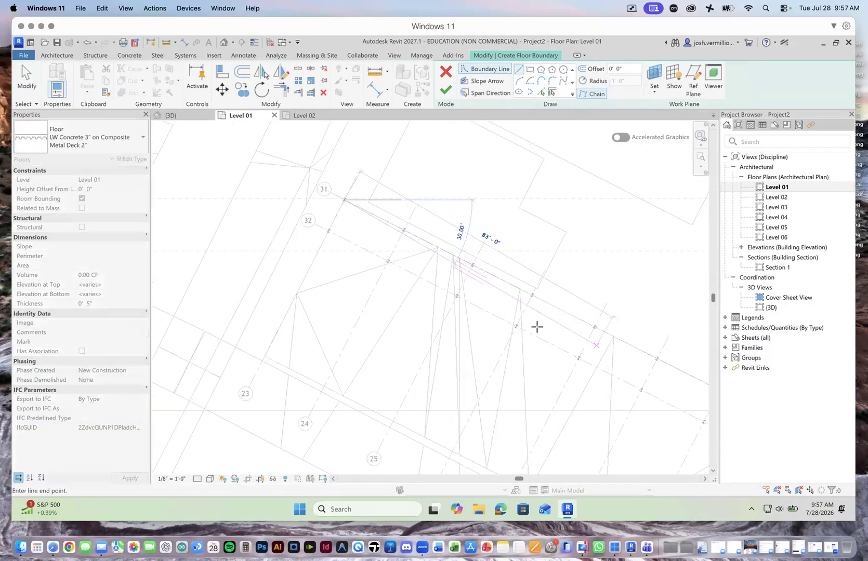
pyautogui.scroll(6, 551, 333)
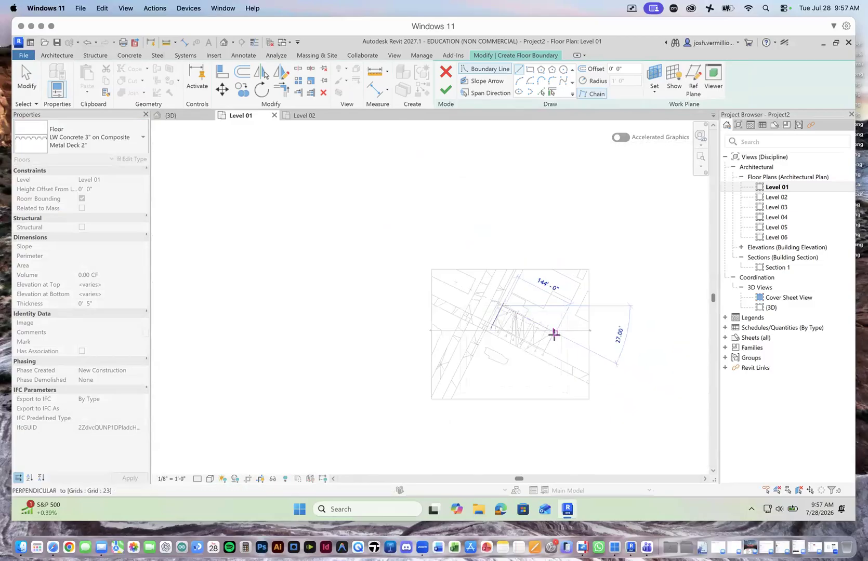
pyautogui.scroll(6, 553, 333)
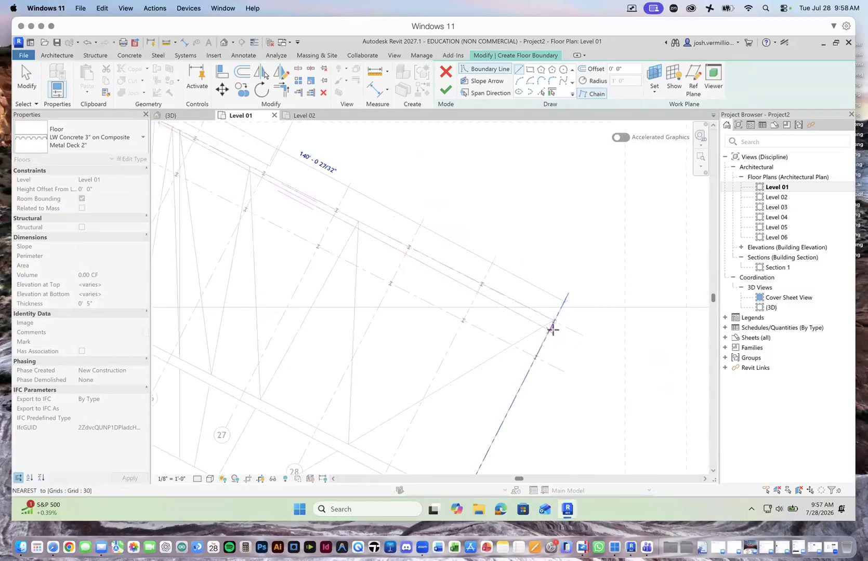
pyautogui.scroll(2, 554, 320)
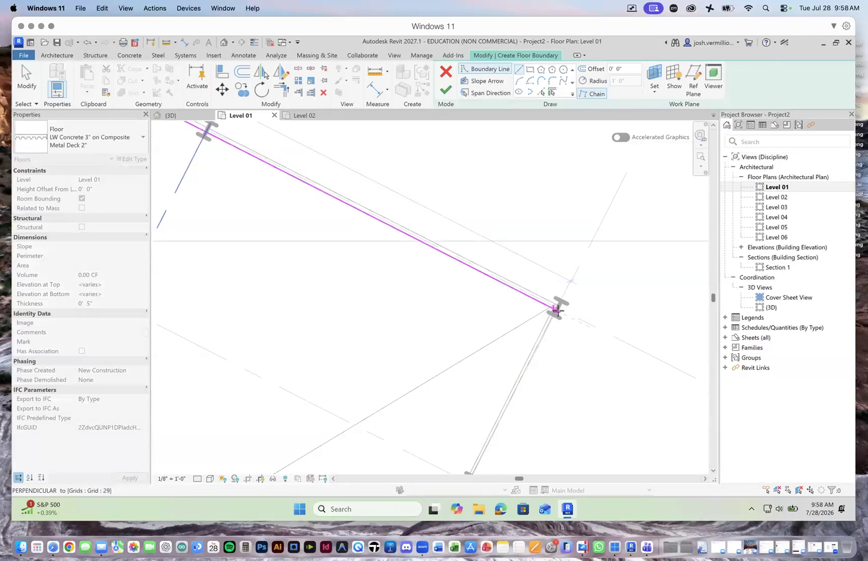
pyautogui.click(554, 312)
# Step: Continue the floor boundary along grid 30 from the grid 31 column to the column at grid 32
pyautogui.scroll(-2, 529, 339)
pyautogui.scroll(4, 505, 391)
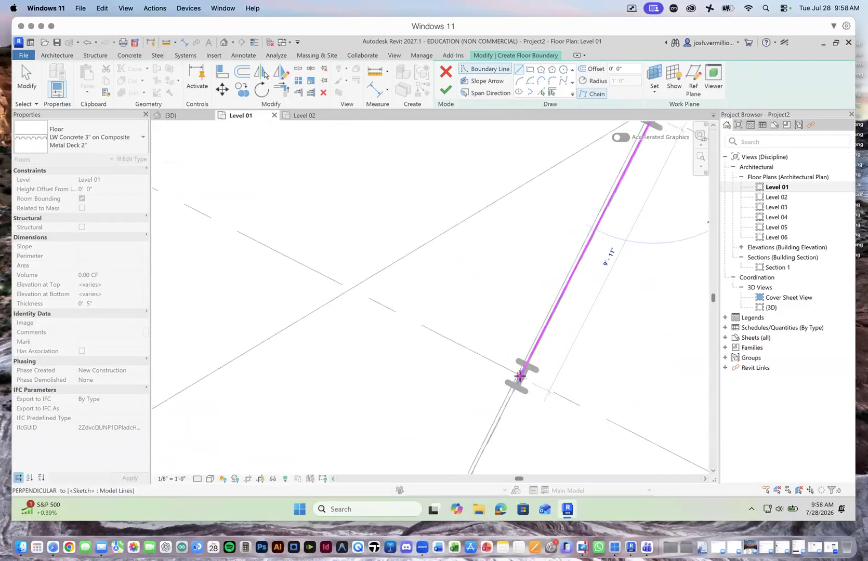
pyautogui.click(523, 373)
pyautogui.scroll(3, 523, 377)
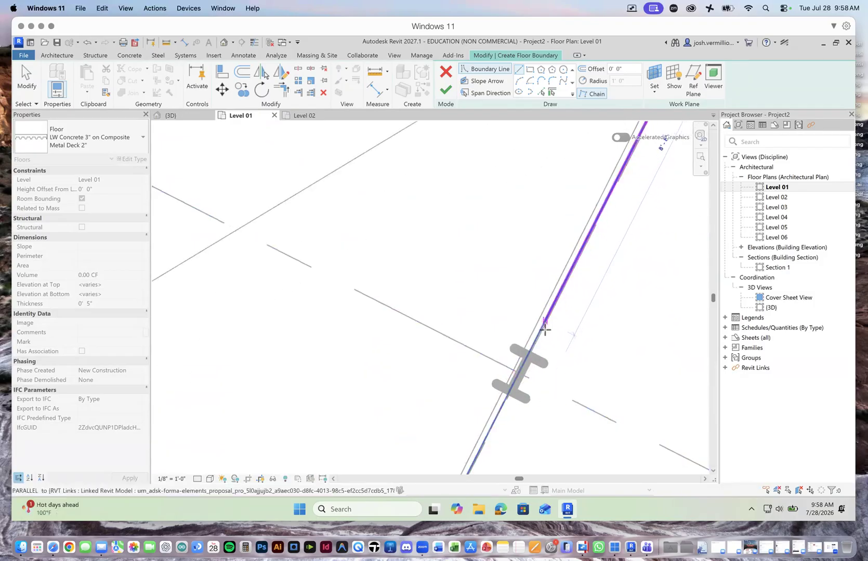
pyautogui.scroll(-2, 535, 359)
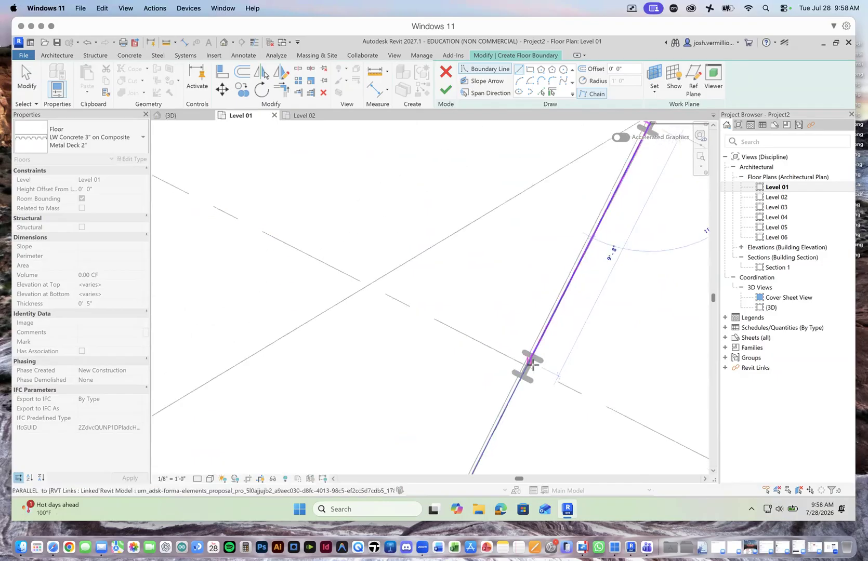
pyautogui.click(527, 367)
# Step: Continue the floor boundary along grid 32 from the grid 30 column back to the column at grid 23
pyautogui.scroll(-1, 459, 314)
pyautogui.scroll(-5, 459, 315)
pyautogui.scroll(-2, 439, 292)
pyautogui.scroll(-4, 433, 292)
pyautogui.scroll(6, 299, 226)
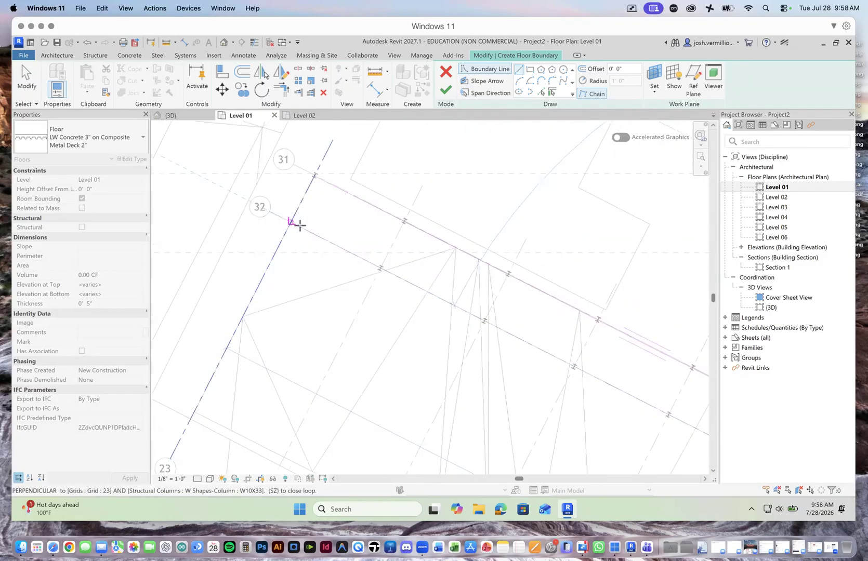
pyautogui.scroll(5, 294, 221)
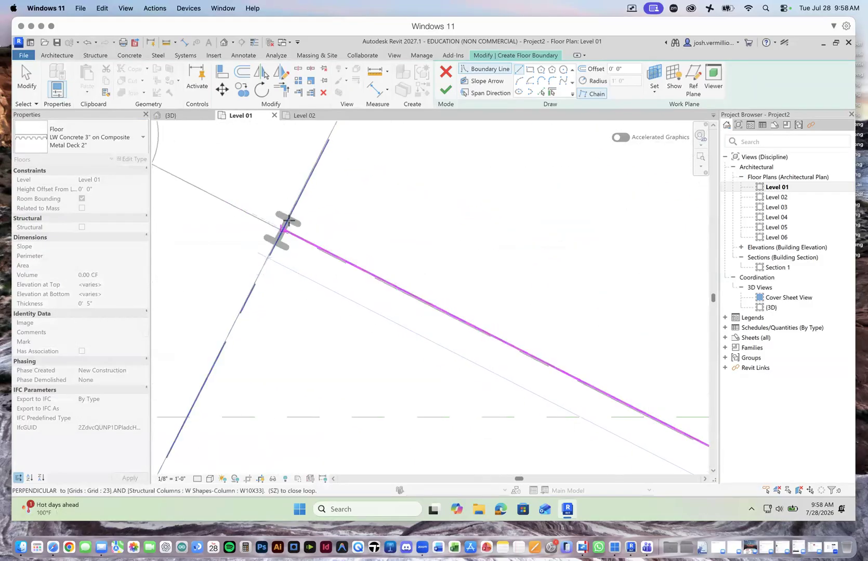
pyautogui.click(283, 228)
# Step: Close the floor boundary along grid 23 up to the grid 31 column and finish the Level 01 floor
pyautogui.scroll(-5, 307, 229)
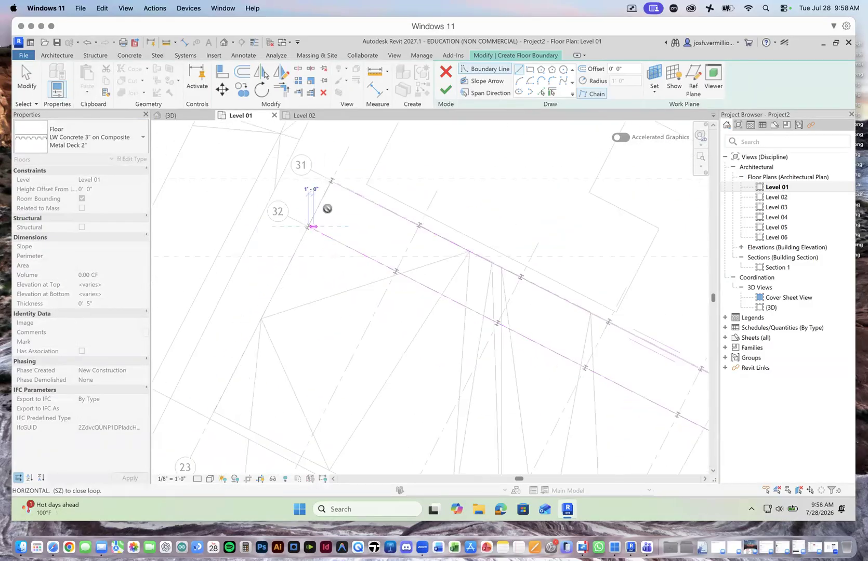
pyautogui.scroll(3, 328, 187)
pyautogui.scroll(4, 326, 177)
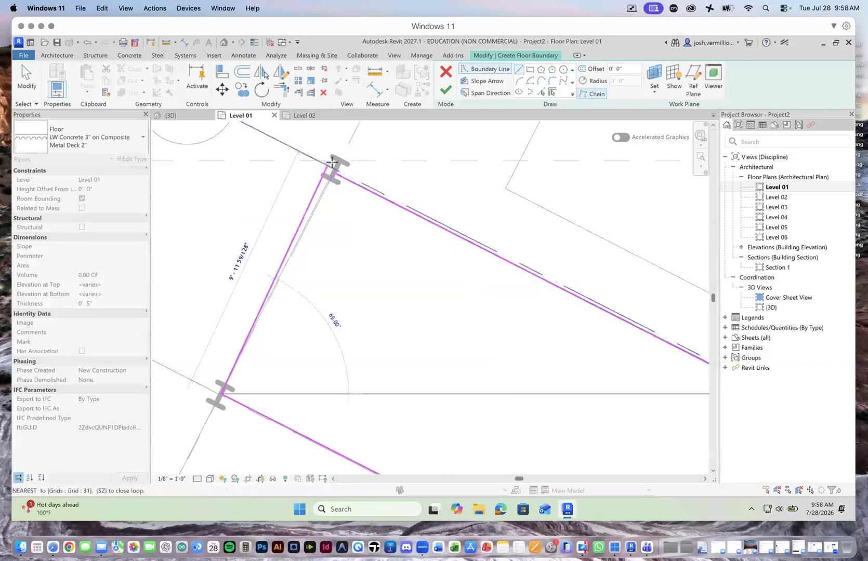
pyautogui.scroll(2, 328, 170)
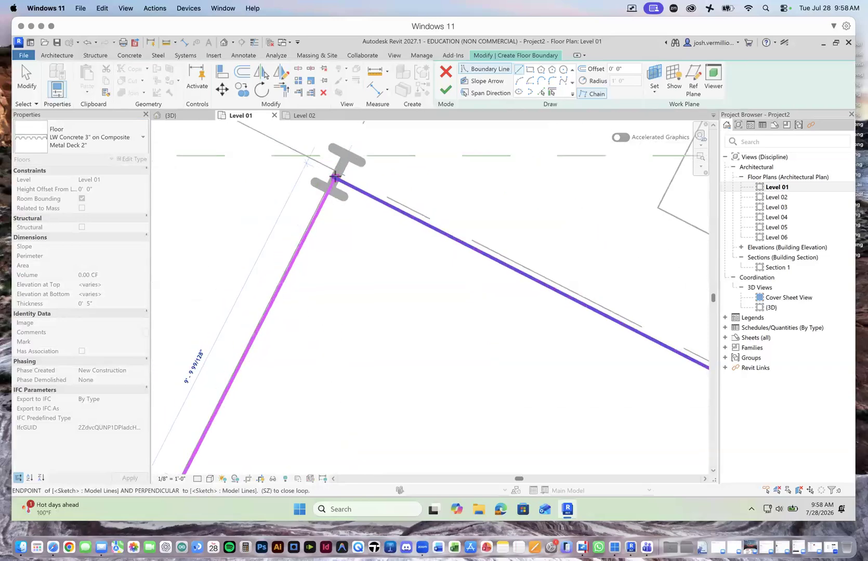
pyautogui.click(335, 176)
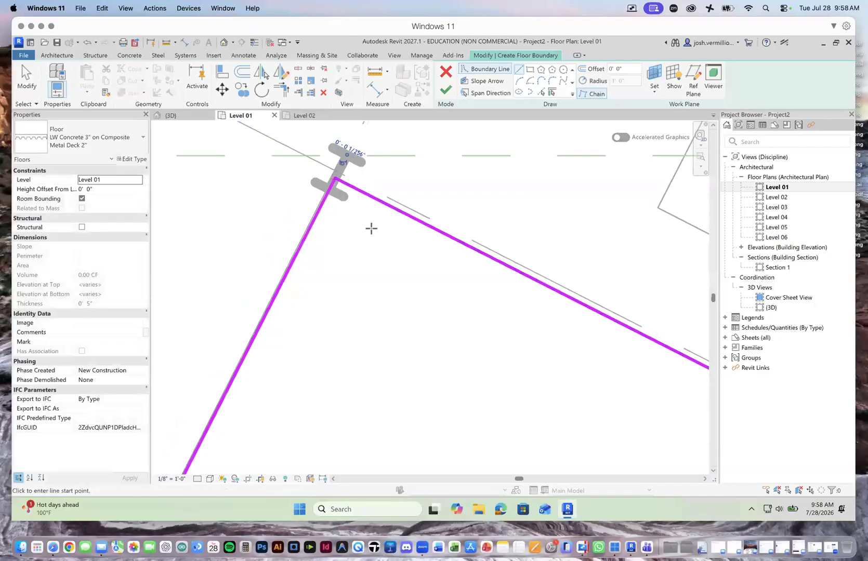
pyautogui.scroll(-2, 368, 227)
pyautogui.scroll(-3, 367, 227)
pyautogui.scroll(-2, 404, 261)
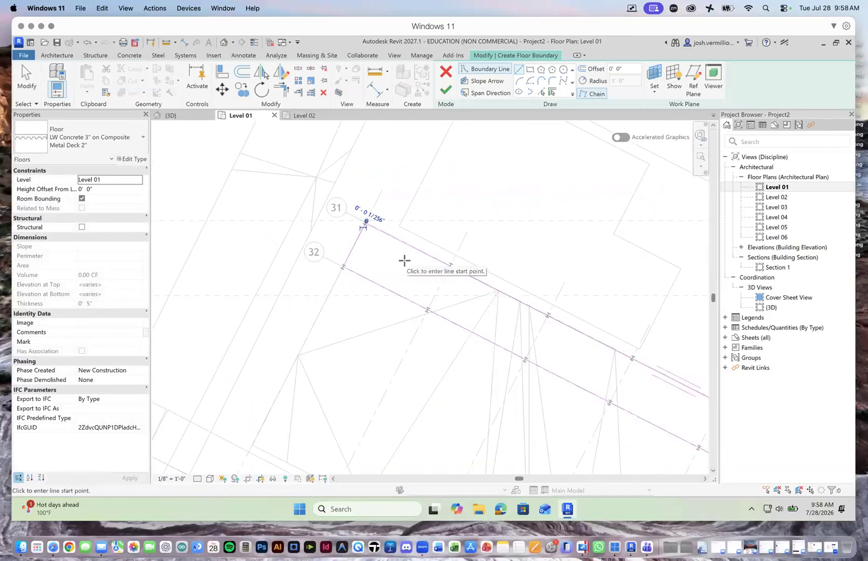
pyautogui.click(450, 93)
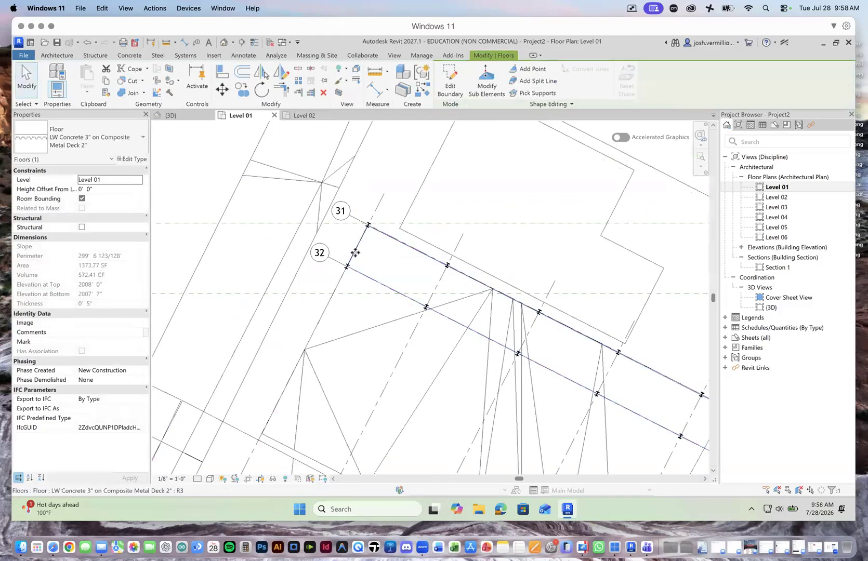
# Step: On the Level 02 floor plan, start an architectural floor of type LW Concrete 3" on Composite Metal Deck 2" with straight boundary lines
pyautogui.click(183, 117)
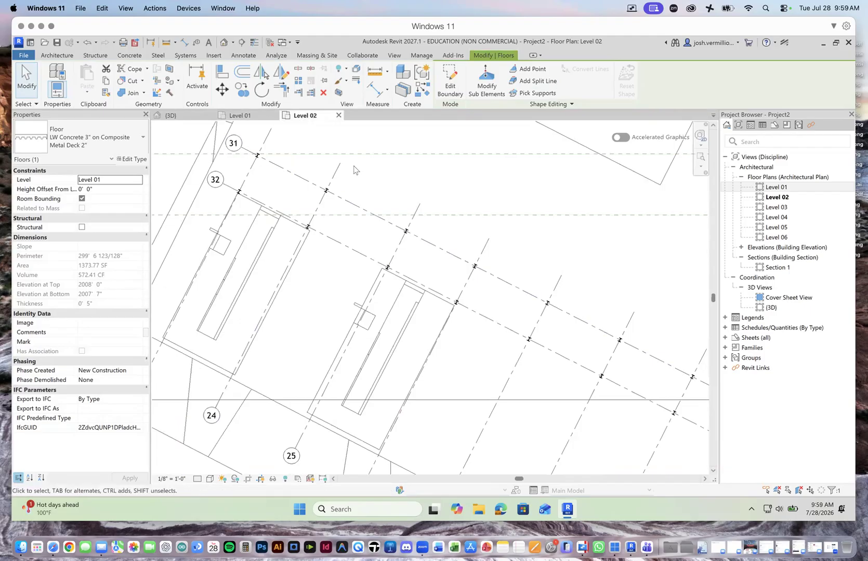
pyautogui.click(795, 198)
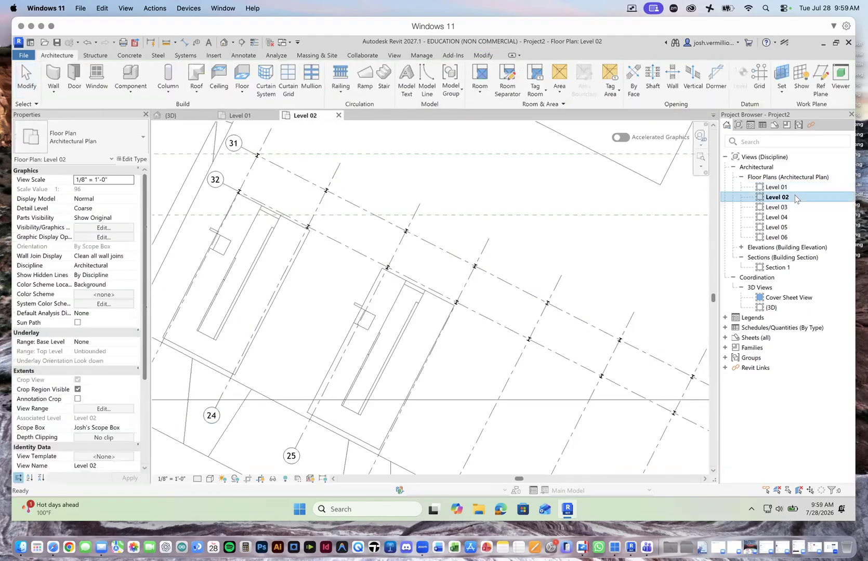
pyautogui.scroll(1, 248, 150)
pyautogui.scroll(3, 248, 149)
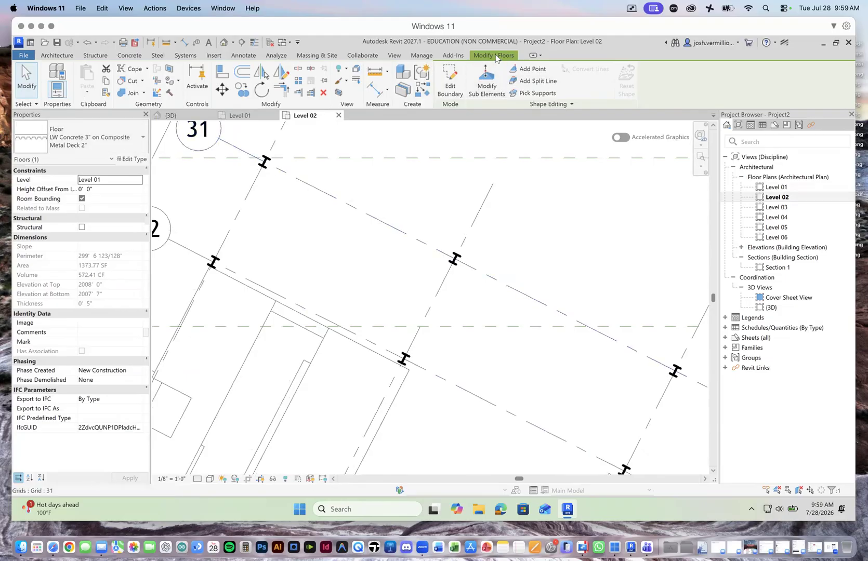
pyautogui.click(424, 172)
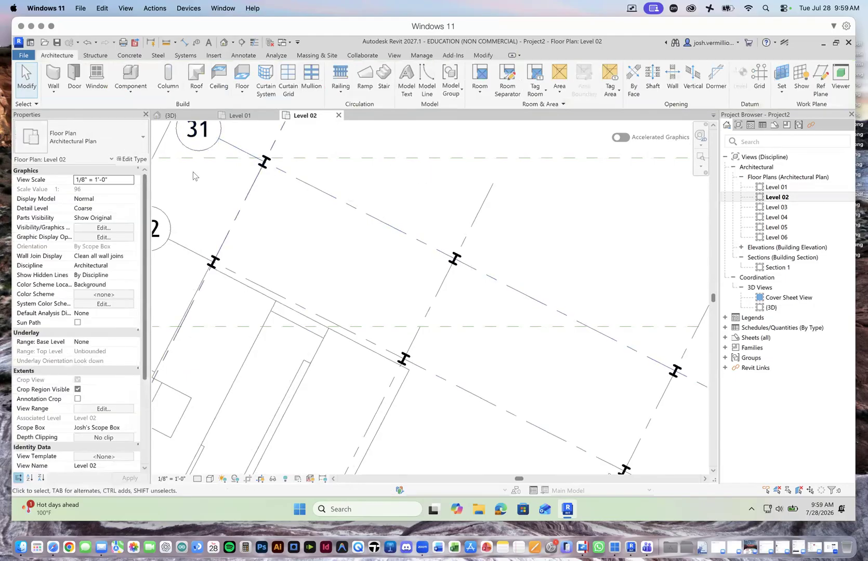
pyautogui.click(242, 91)
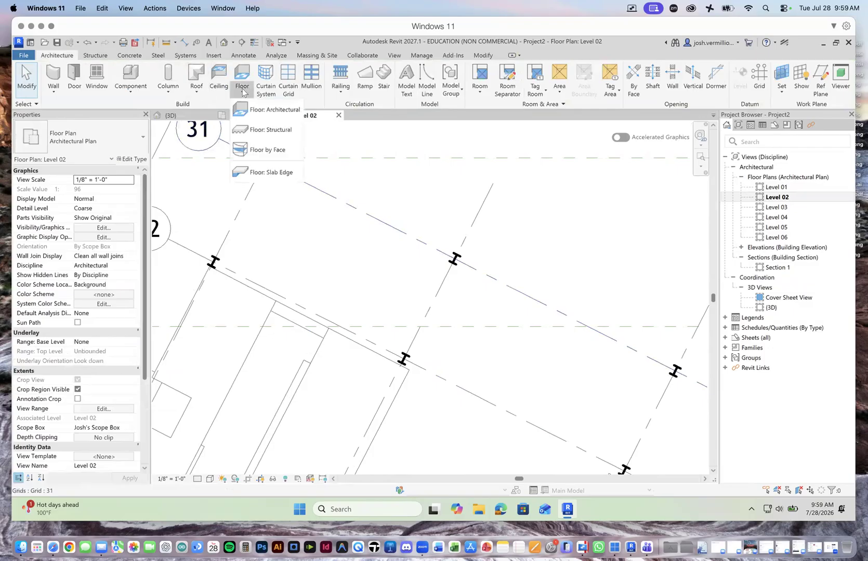
pyautogui.click(276, 112)
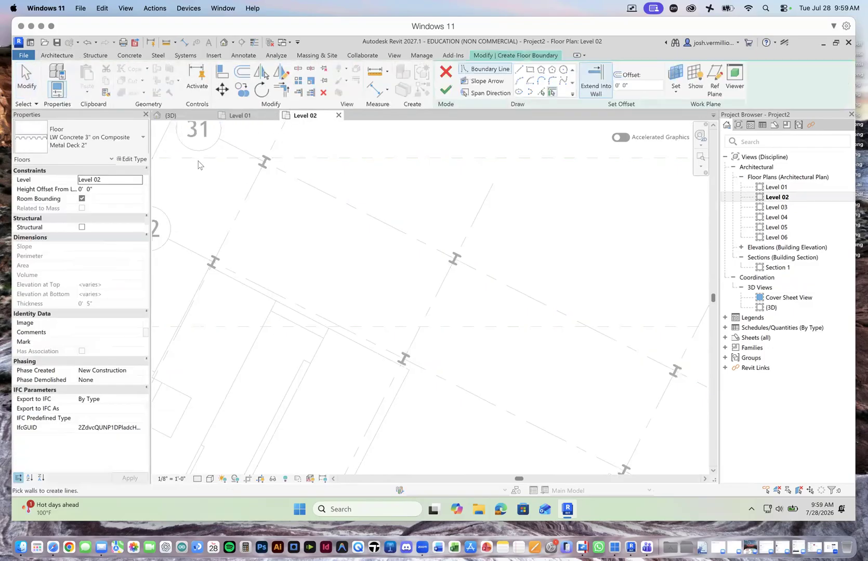
pyautogui.click(519, 70)
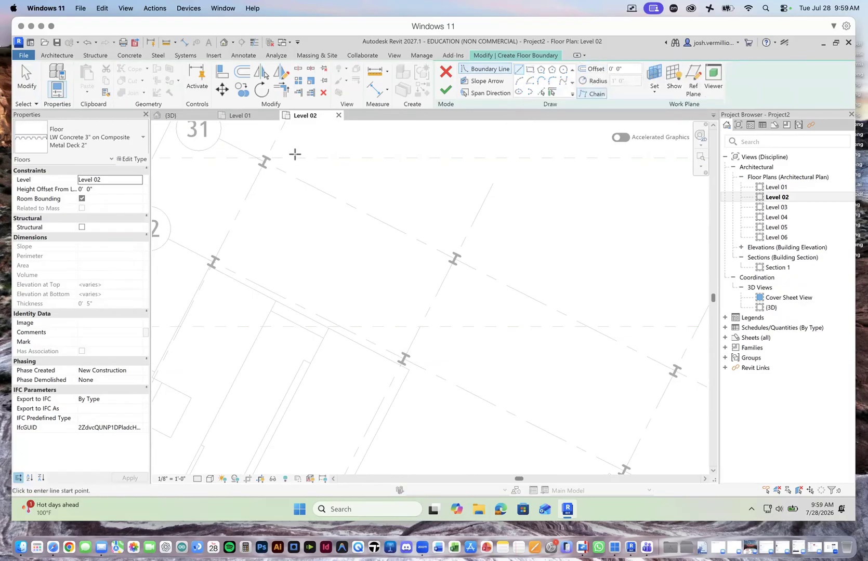
# Step: Sketch the Level 02 floor boundary along grid 31 from the grid 23 column to the grid 30 column
pyautogui.click(264, 161)
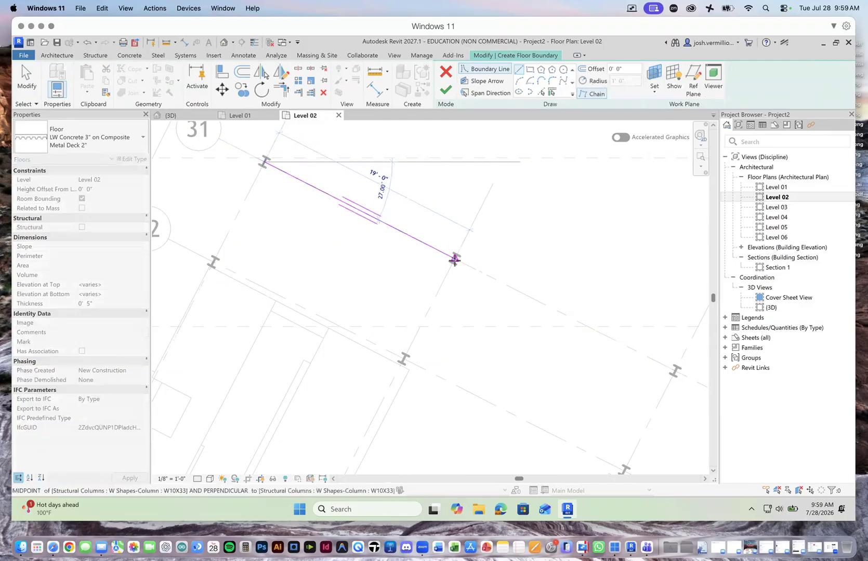
pyautogui.scroll(-3, 452, 262)
pyautogui.scroll(-3, 446, 295)
pyautogui.scroll(-1, 566, 344)
pyautogui.scroll(5, 660, 397)
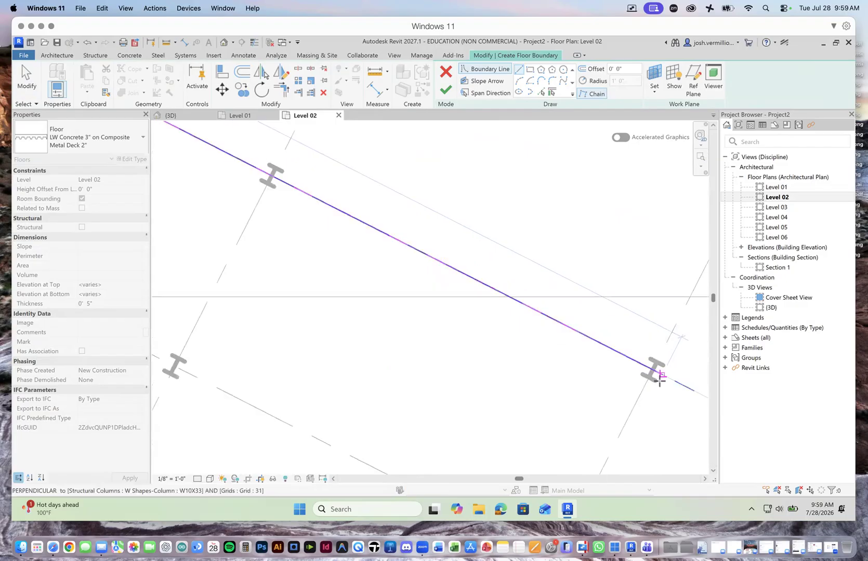
pyautogui.click(652, 370)
# Step: Continue the Level 02 floor boundary along grid 30 to grid 32, and back along grid 32 to the grid 23 column
pyautogui.scroll(-2, 624, 416)
pyautogui.scroll(4, 624, 401)
pyautogui.scroll(2, 625, 387)
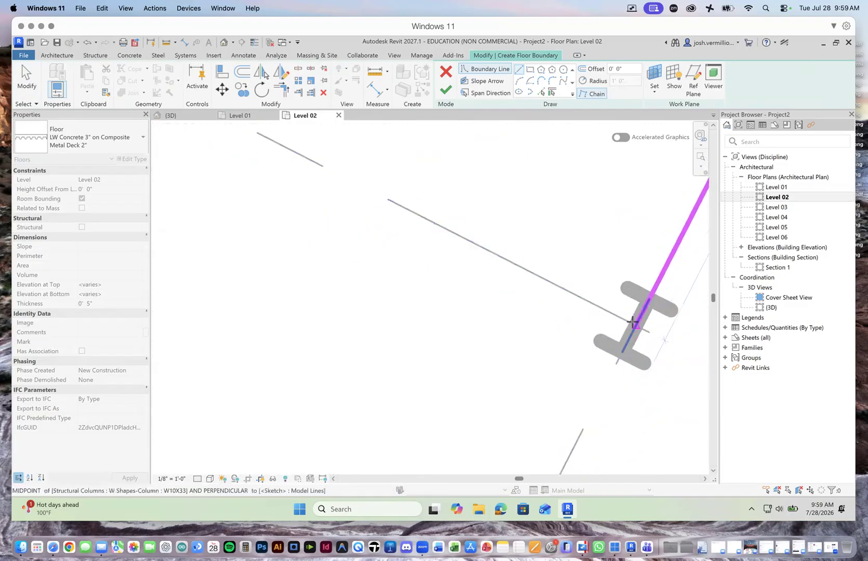
pyautogui.click(634, 325)
pyautogui.scroll(-3, 629, 330)
pyautogui.scroll(3, 432, 234)
pyautogui.scroll(3, 425, 227)
pyautogui.click(423, 266)
# Step: Close the boundary with a 10'-0" line along grid 23 up to the grid 31 column and finish the Level 02 floor
pyautogui.scroll(-3, 426, 264)
pyautogui.scroll(2, 471, 222)
pyautogui.scroll(2, 471, 219)
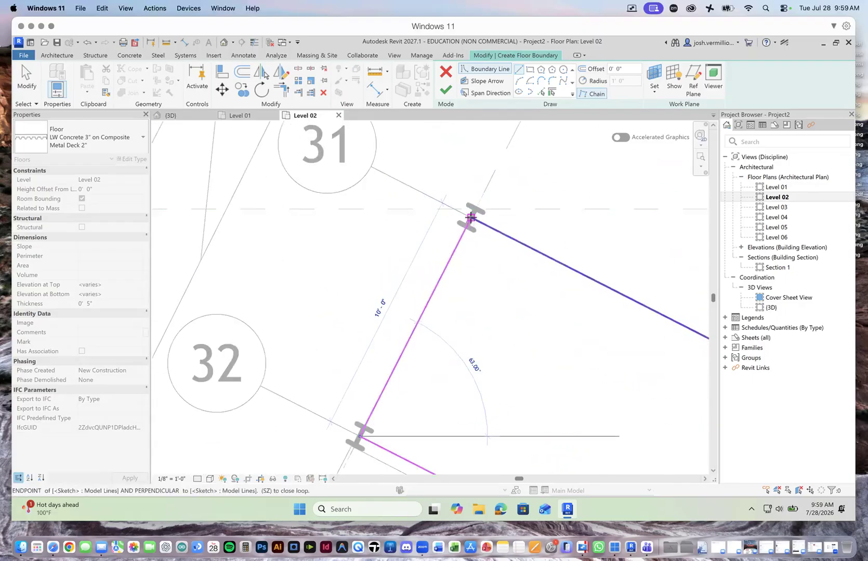
pyautogui.click(470, 217)
pyautogui.scroll(-3, 483, 226)
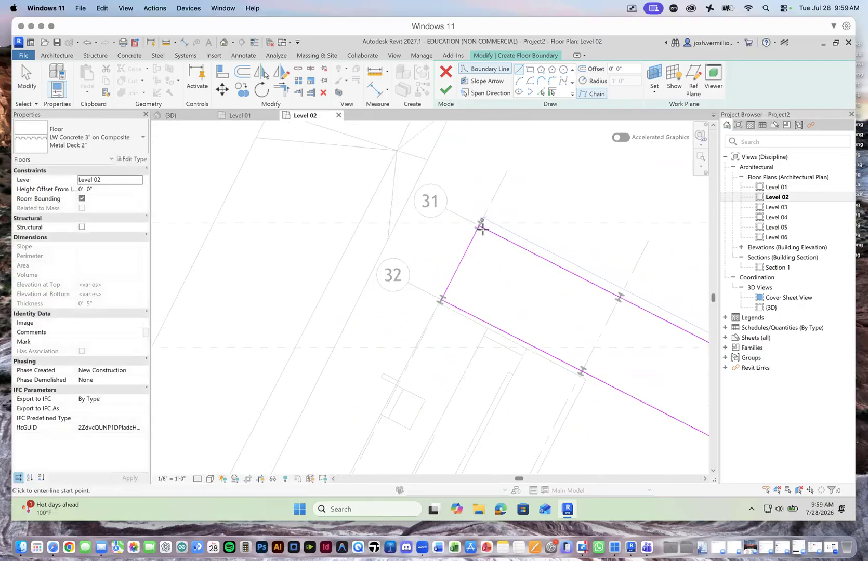
pyautogui.click(445, 92)
pyautogui.scroll(-2, 462, 166)
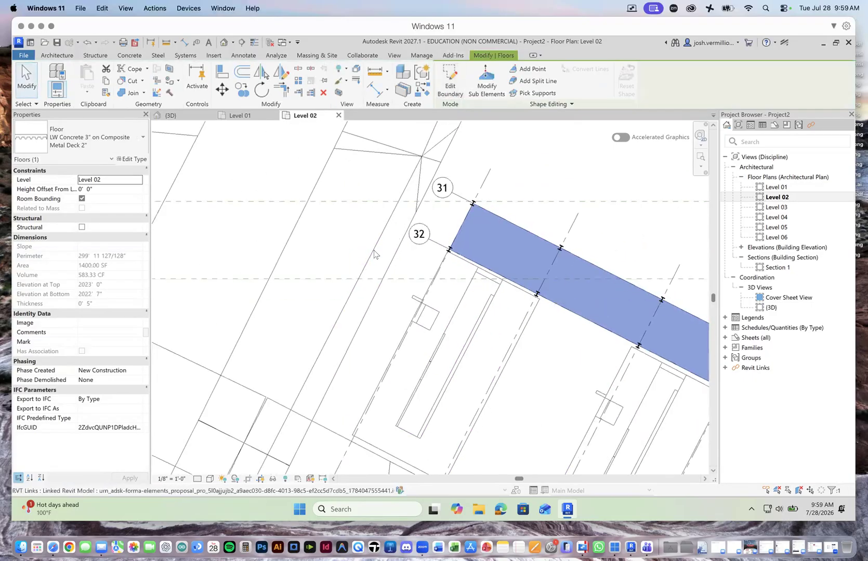
# Step: Examine the Level 02 floor in plan and in 3D, checking how its edge meets the columns and the W16X26 beams
pyautogui.scroll(-3, 358, 253)
pyautogui.scroll(4, 511, 284)
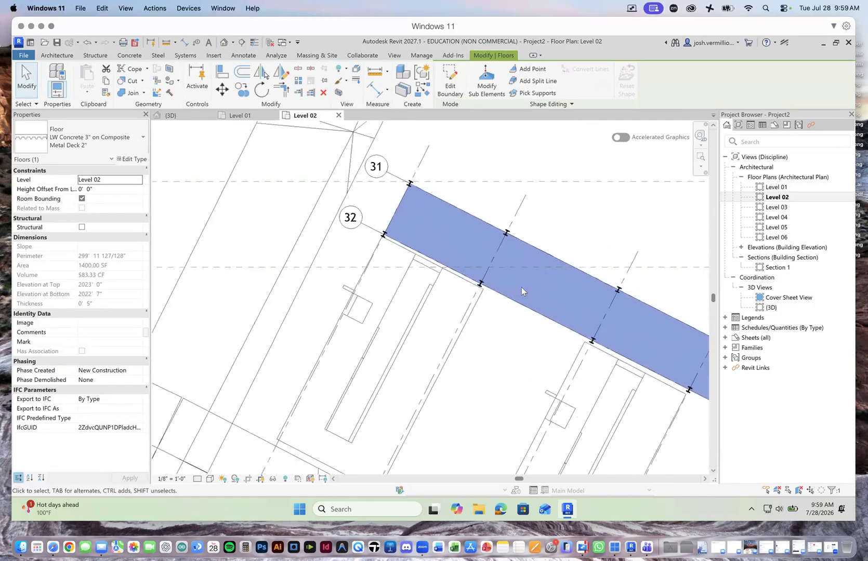
pyautogui.scroll(1, 521, 289)
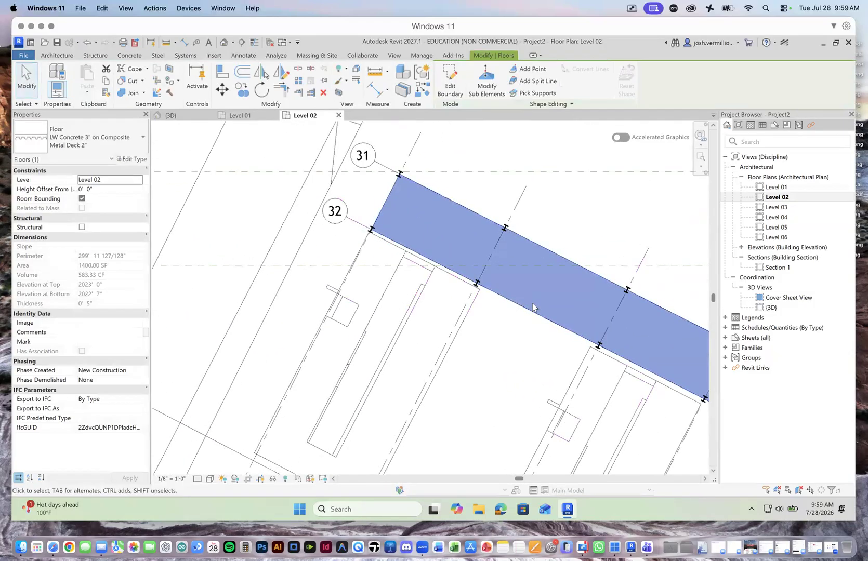
pyautogui.click(169, 115)
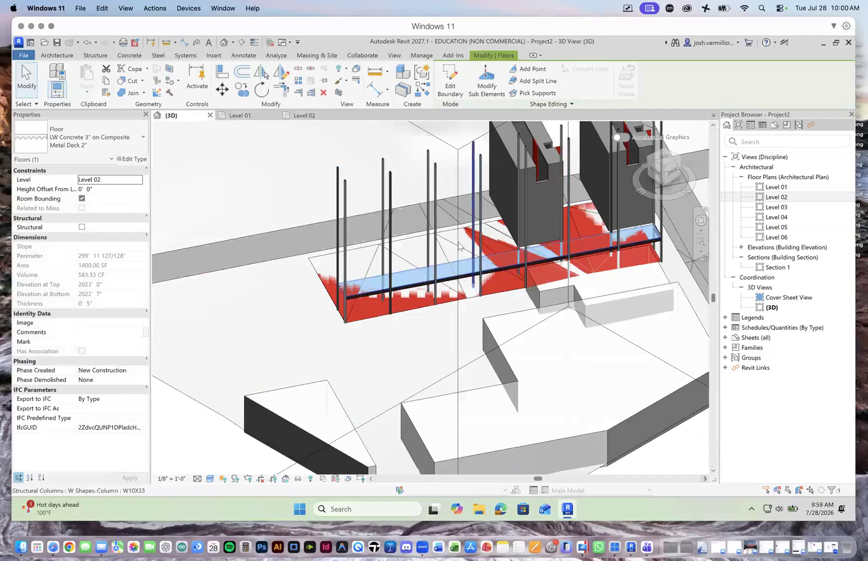
pyautogui.click(361, 168)
pyautogui.scroll(4, 364, 296)
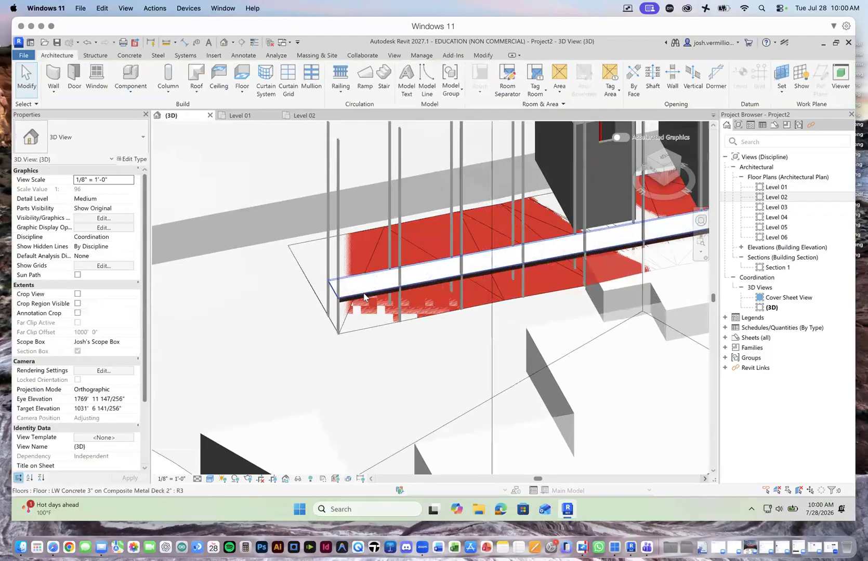
pyautogui.scroll(3, 364, 296)
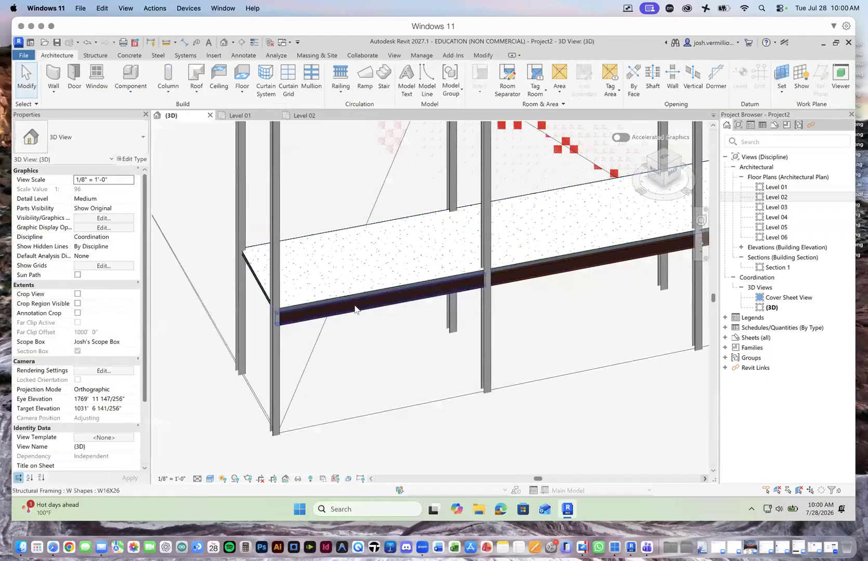
pyautogui.scroll(5, 500, 278)
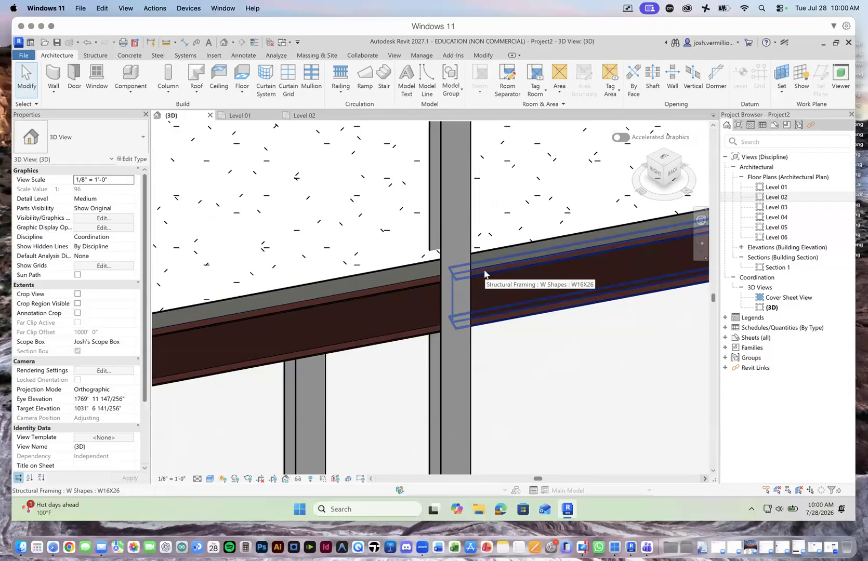
pyautogui.scroll(-5, 484, 272)
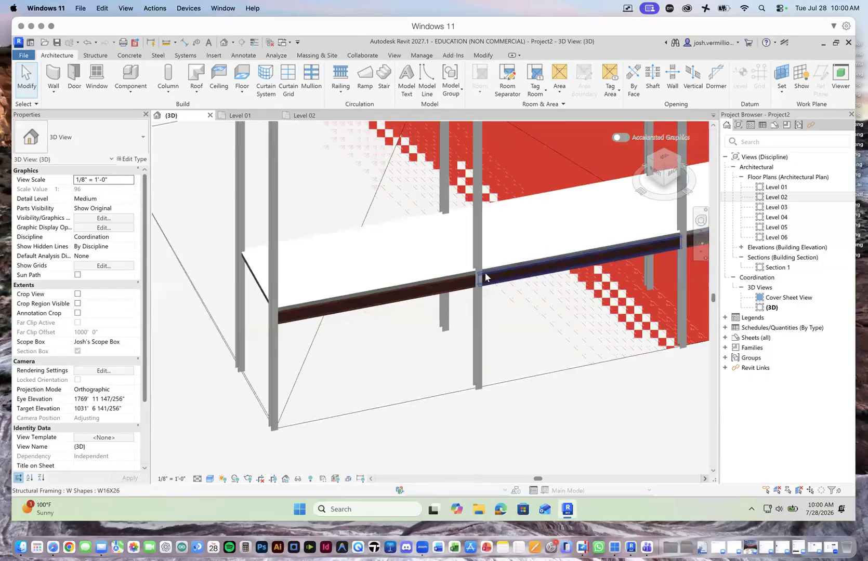
pyautogui.scroll(-2, 483, 278)
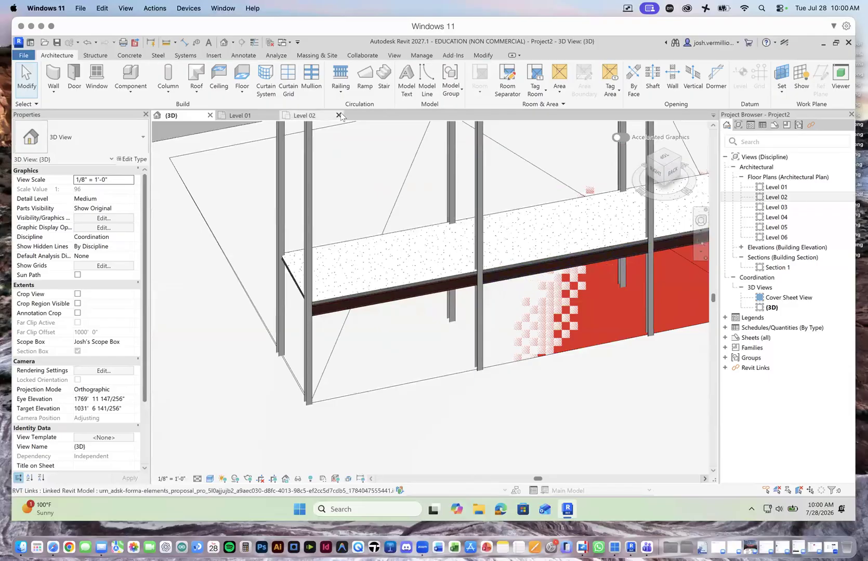
# Step: Edit the Level 02 floor's boundary on its floor plan, moving the end edge from grid 23 to the grid 24 columns
pyautogui.click(301, 116)
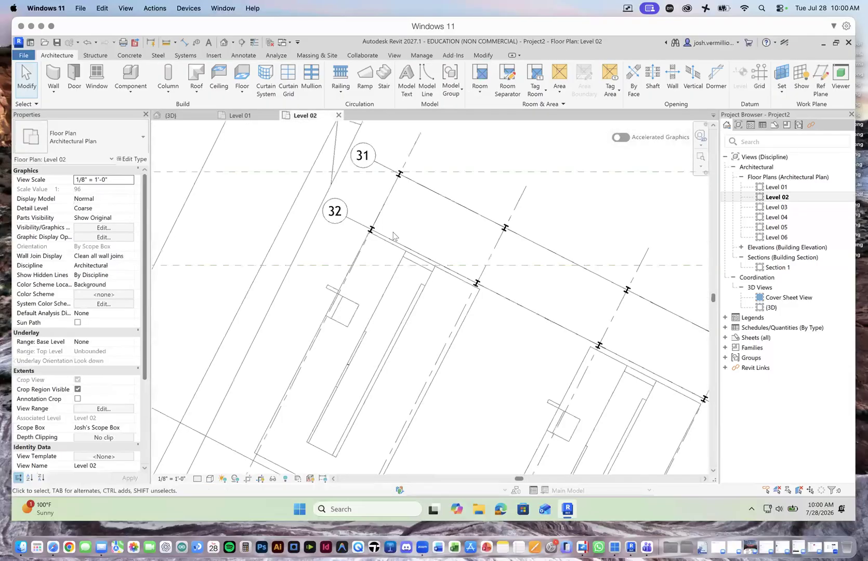
pyautogui.click(384, 210)
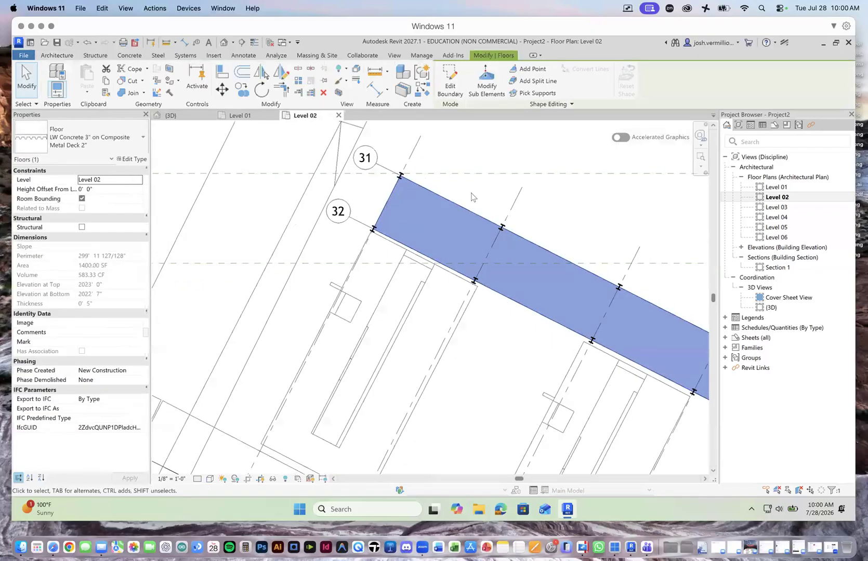
pyautogui.scroll(-3, 382, 203)
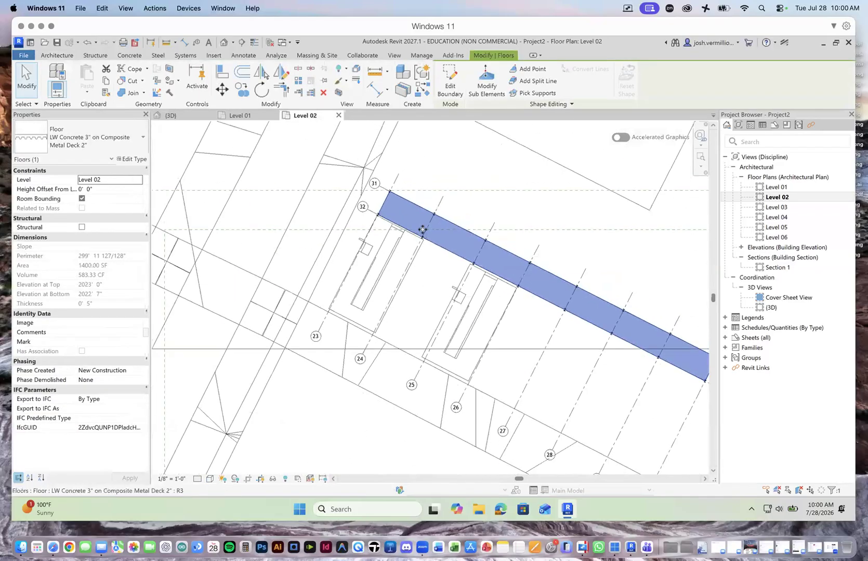
pyautogui.scroll(2, 483, 229)
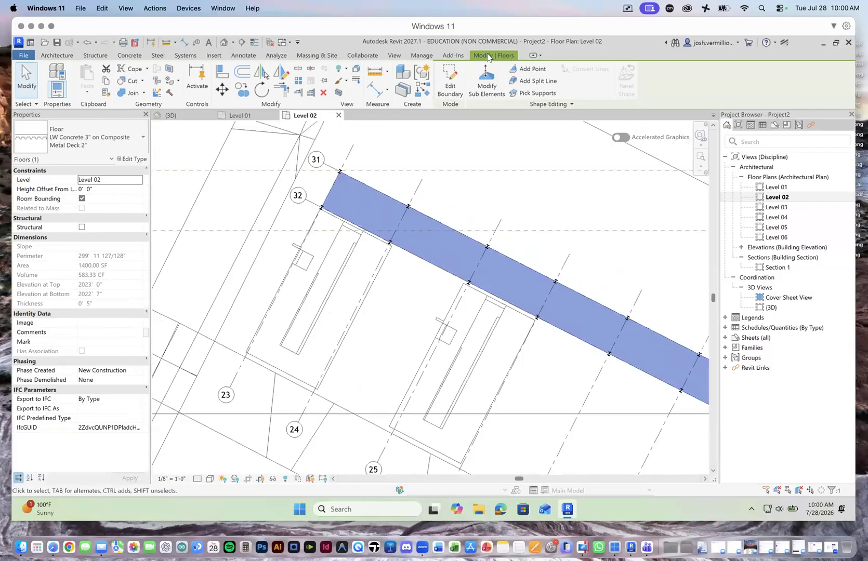
pyautogui.click(451, 82)
pyautogui.scroll(2, 329, 188)
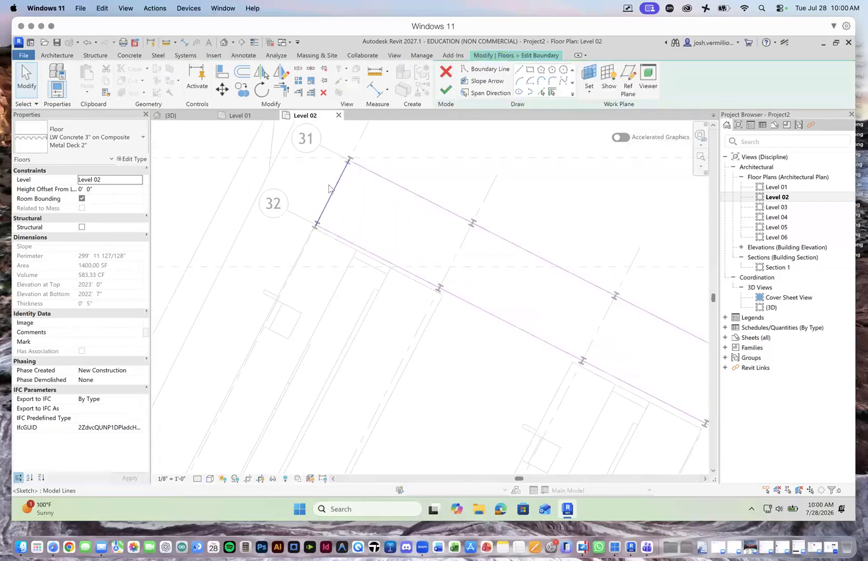
pyautogui.scroll(2, 330, 189)
pyautogui.moveTo(335, 195); pyautogui.dragTo(528, 274)
pyautogui.click(544, 205)
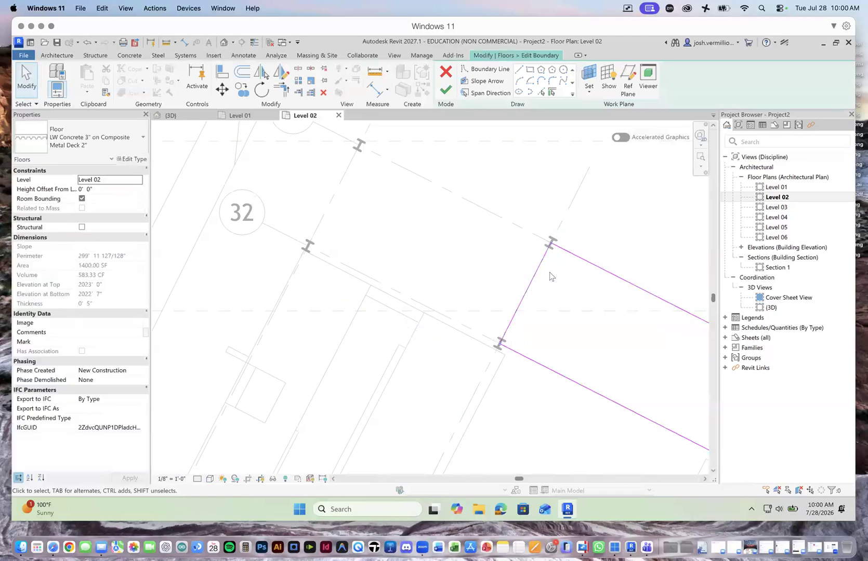
# Step: Try deleting the Level 02 floor's boundary line along grid 31, and undo the deletion
pyautogui.scroll(-1, 566, 260)
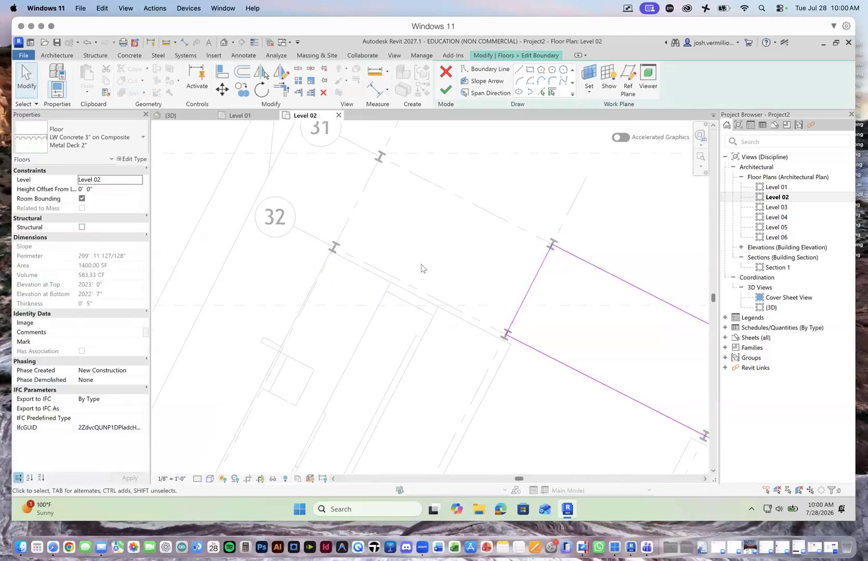
pyautogui.scroll(-3, 384, 259)
pyautogui.scroll(2, 499, 269)
pyautogui.click(500, 268)
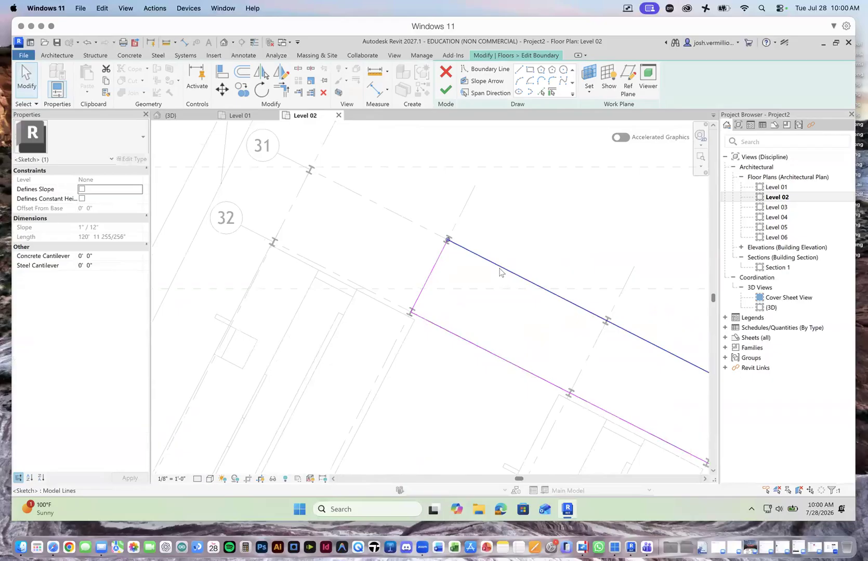
pyautogui.press('Delete')
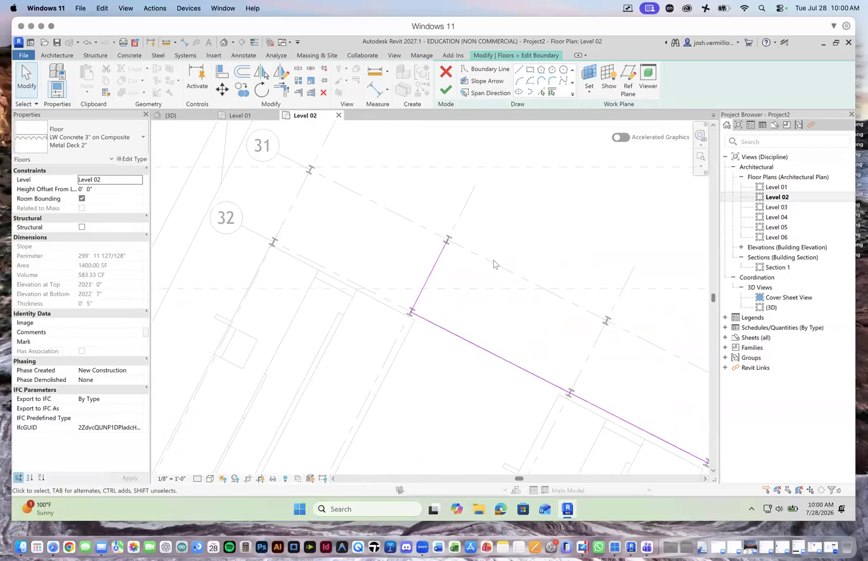
pyautogui.hotkey('ctrl', 'z')
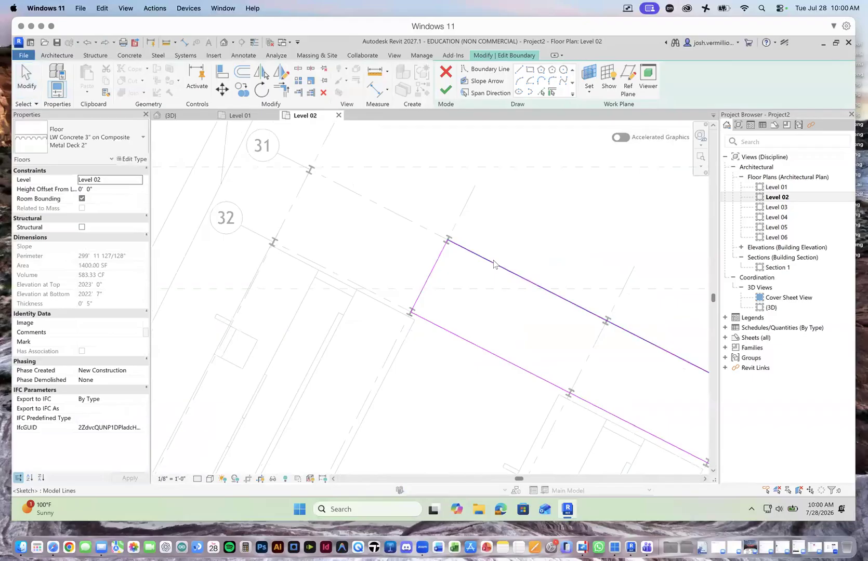
# Step: Finish the Level 02 floor's boundary edit with its end edge on the grid 24 columns
pyautogui.click(434, 276)
pyautogui.moveTo(418, 267)
pyautogui.mouseDown()
pyautogui.moveTo(397, 258)
pyautogui.moveTo(432, 272)
pyautogui.mouseUp()
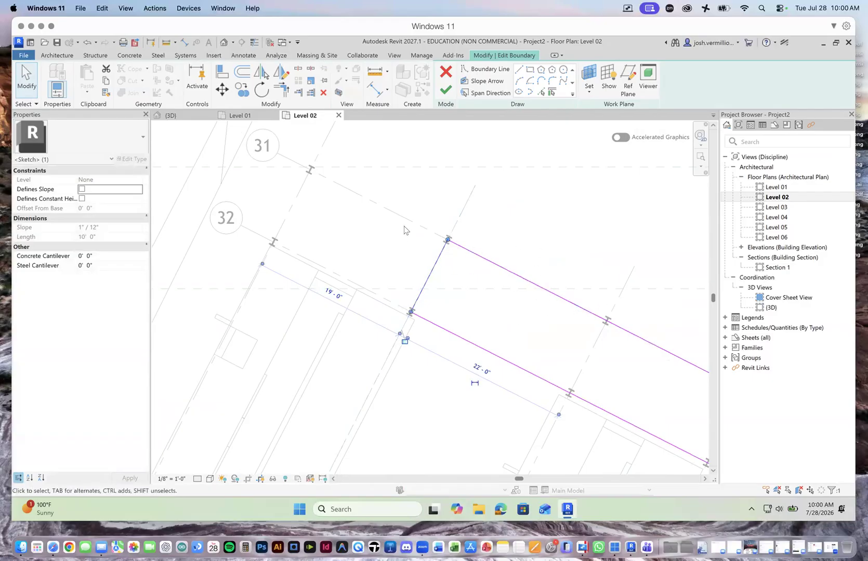
pyautogui.scroll(-3, 404, 226)
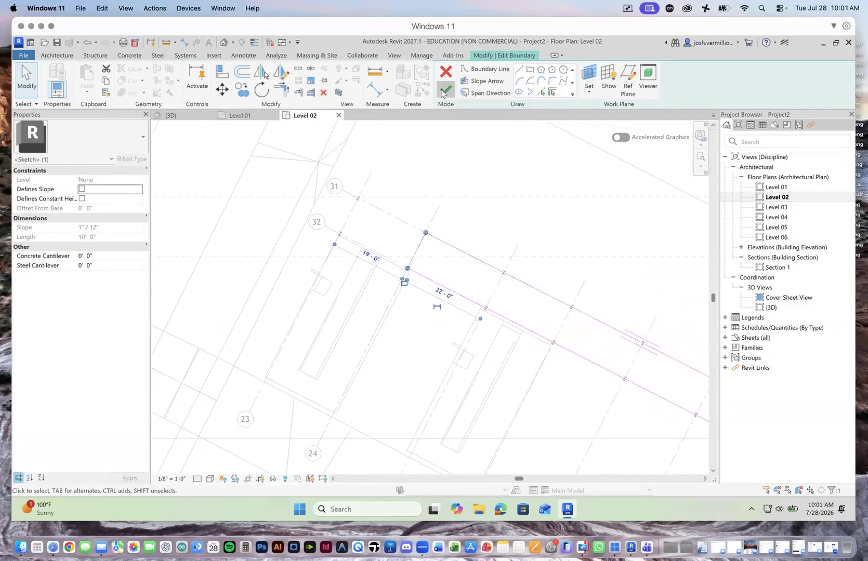
pyautogui.click(443, 92)
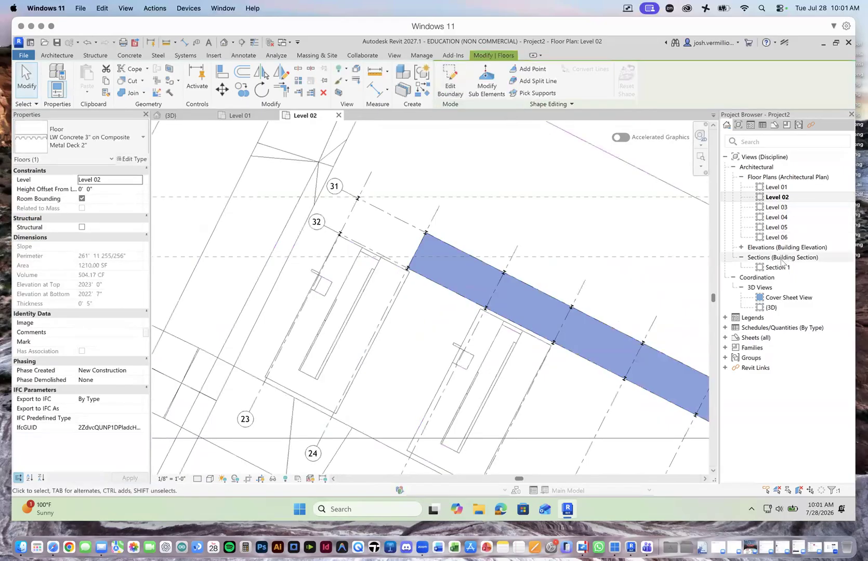
# Step: Examine the shortened Level 02 floor in 3D, checking its grid 24 end against the columns and W16X26 beams
pyautogui.click(172, 115)
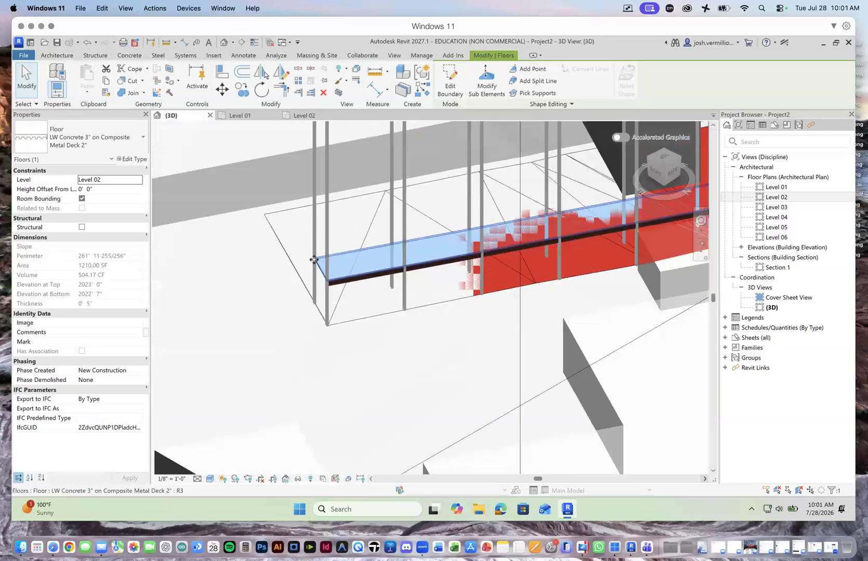
pyautogui.scroll(-5, 314, 260)
pyautogui.scroll(6, 450, 228)
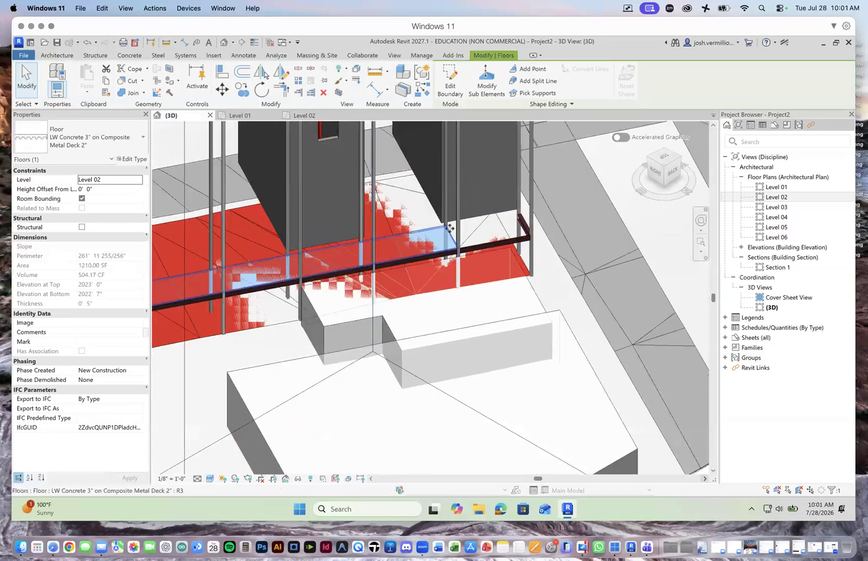
pyautogui.scroll(3, 471, 248)
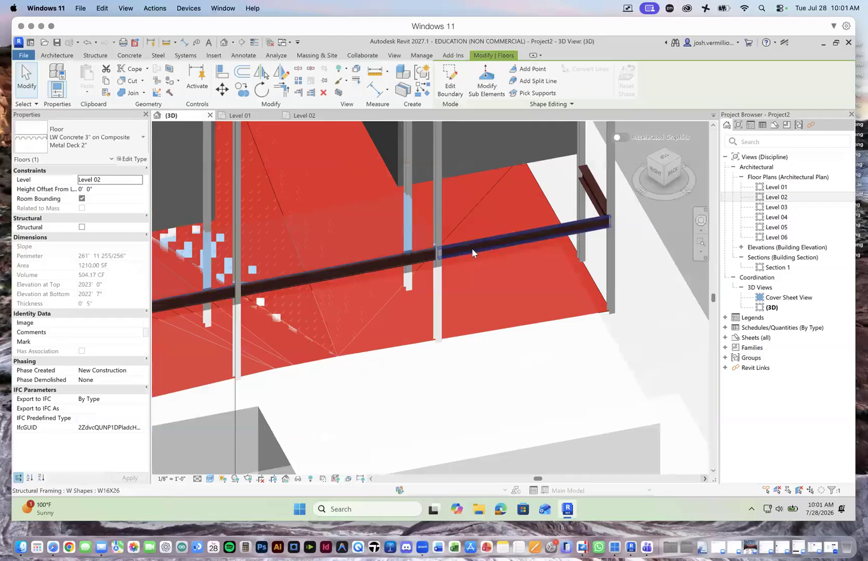
pyautogui.scroll(-4, 471, 248)
pyautogui.scroll(-2, 471, 248)
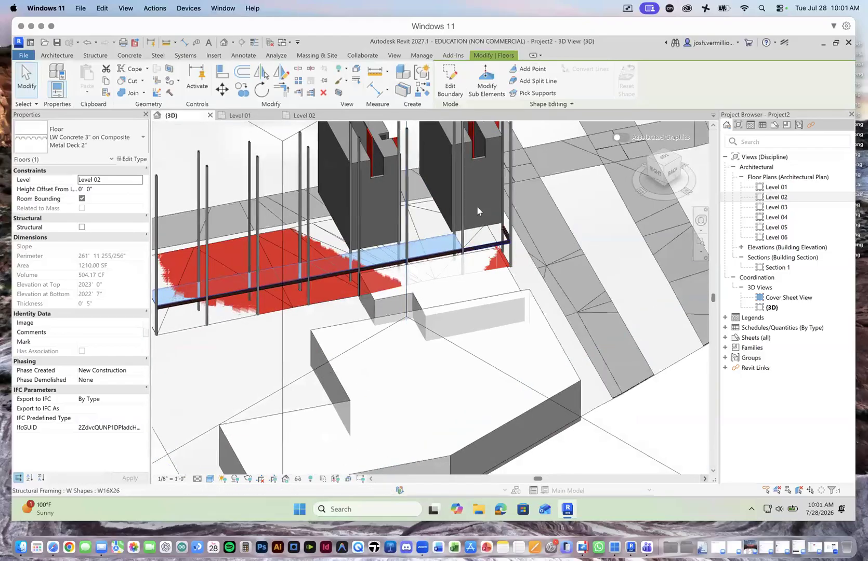
pyautogui.scroll(-2, 493, 181)
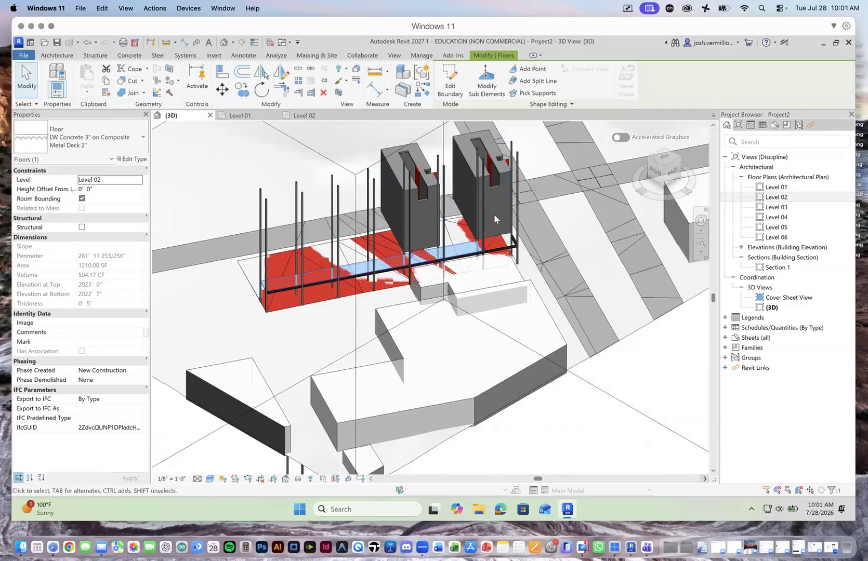
pyautogui.scroll(5, 496, 240)
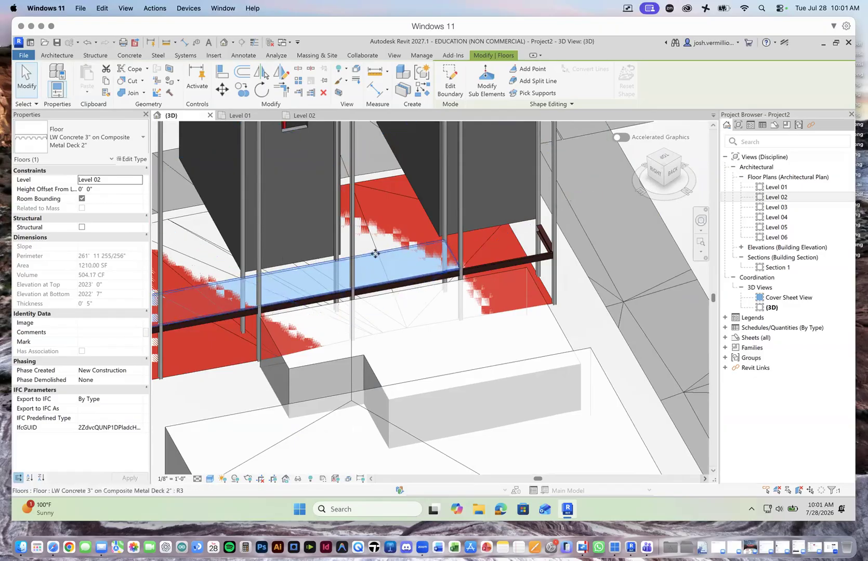
pyautogui.scroll(-3, 496, 295)
pyautogui.scroll(-3, 500, 302)
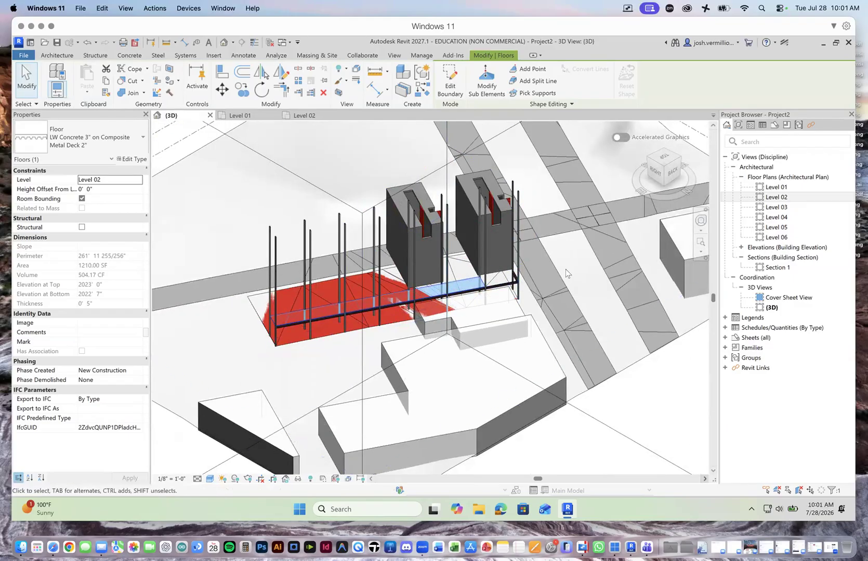
# Step: Edit the Level 02 floor's boundary in plan, moving its end edge from grid 24 to the grid 23 columns, and finish it
pyautogui.click(305, 115)
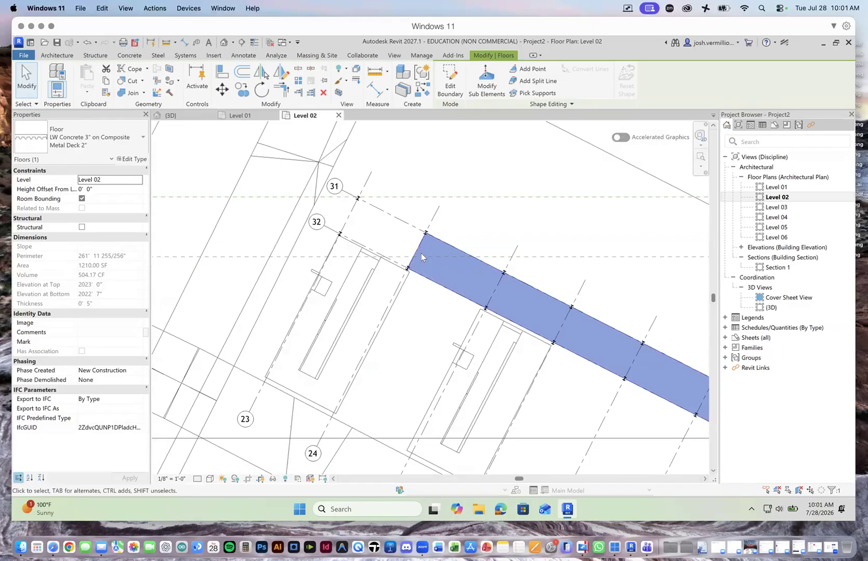
pyautogui.click(450, 82)
pyautogui.scroll(2, 439, 250)
pyautogui.moveTo(409, 254); pyautogui.dragTo(280, 195)
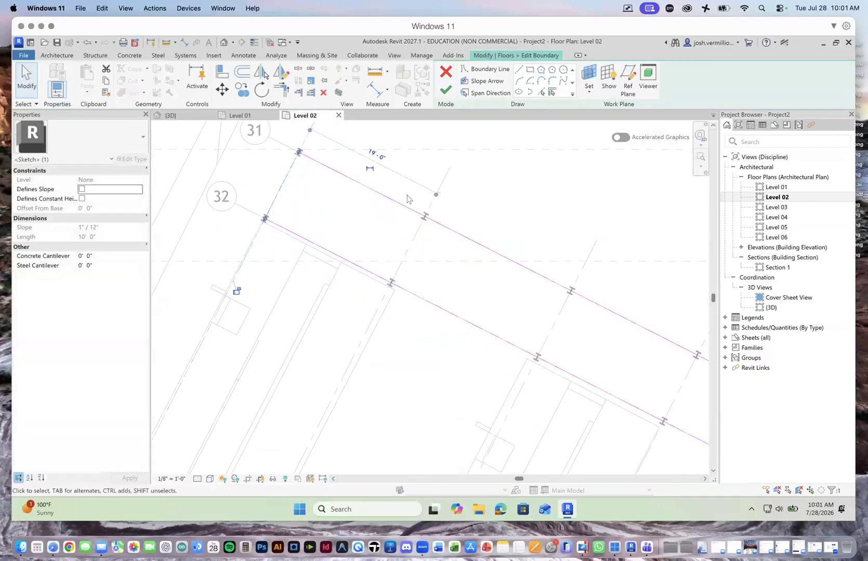
pyautogui.click(447, 89)
pyautogui.scroll(-4, 483, 223)
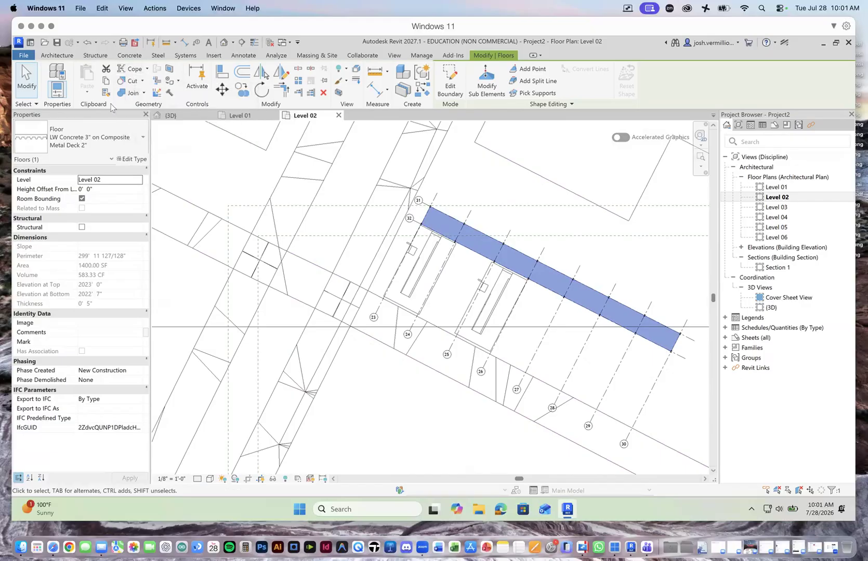
# Step: Copy the Level 02 floor and paste it onto the Level 03 floor plan, aligned to the current view
pyautogui.click(105, 82)
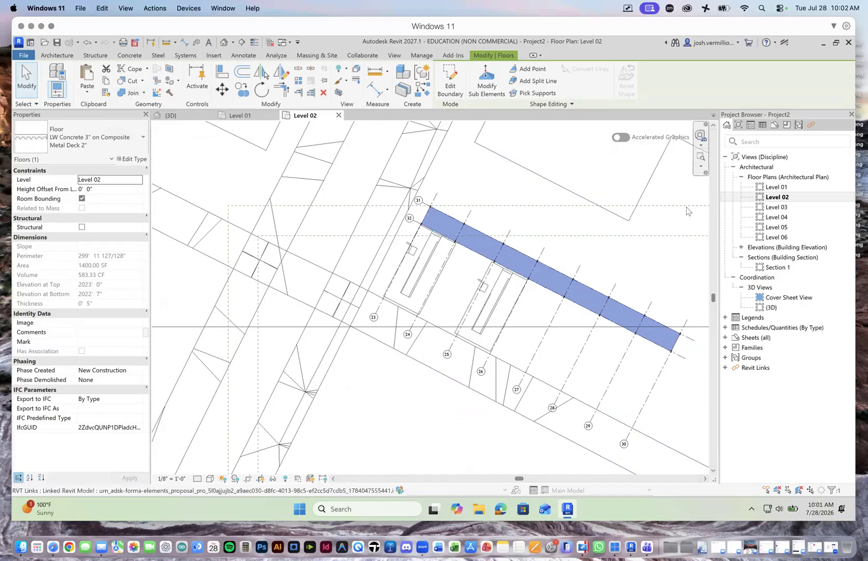
pyautogui.click(778, 198)
pyautogui.doubleClick(781, 208)
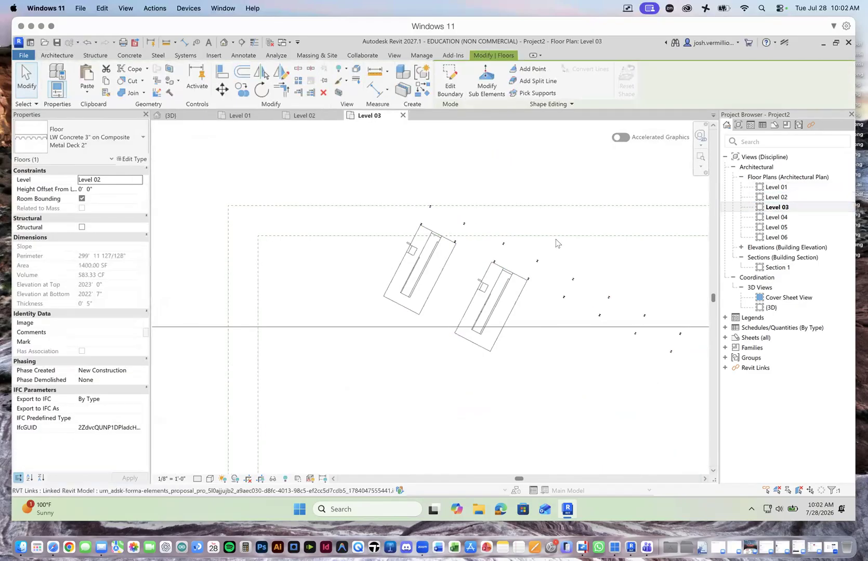
pyautogui.scroll(2, 536, 254)
pyautogui.scroll(-4, 291, 215)
pyautogui.scroll(5, 364, 221)
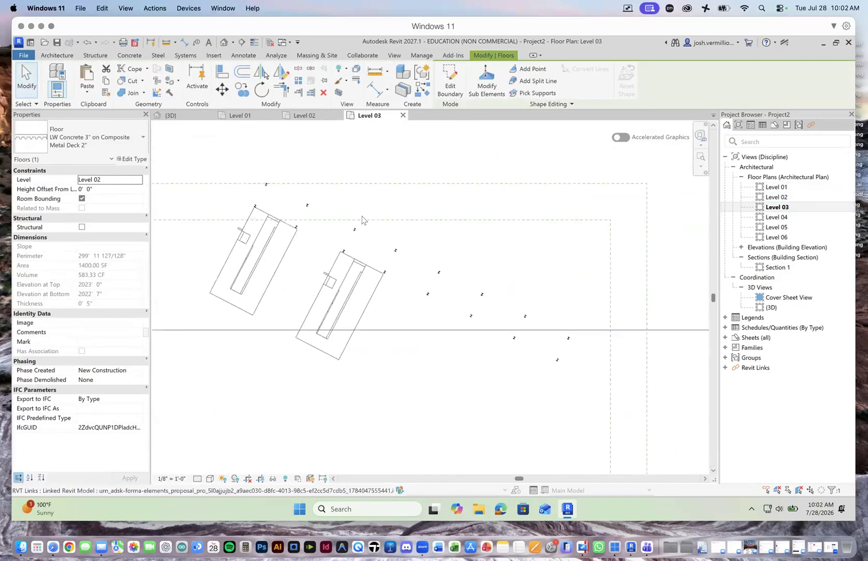
pyautogui.click(84, 89)
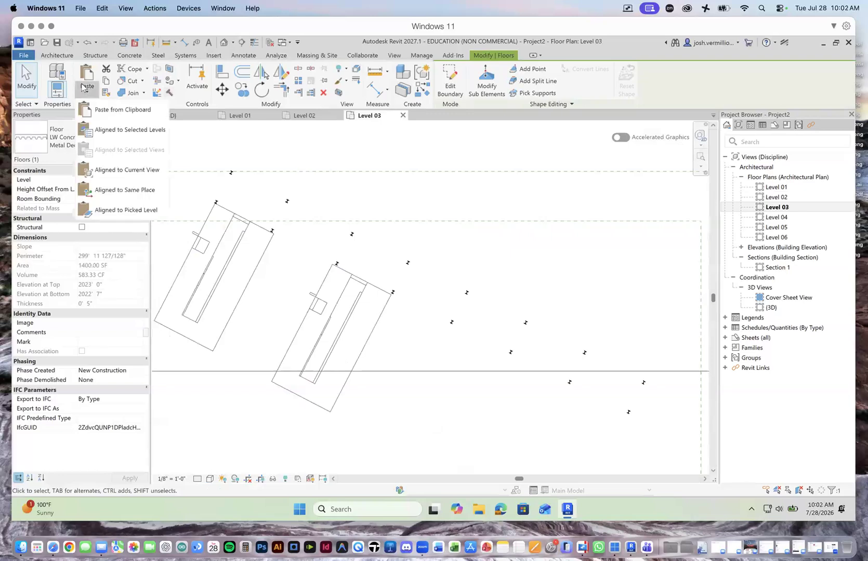
pyautogui.click(133, 171)
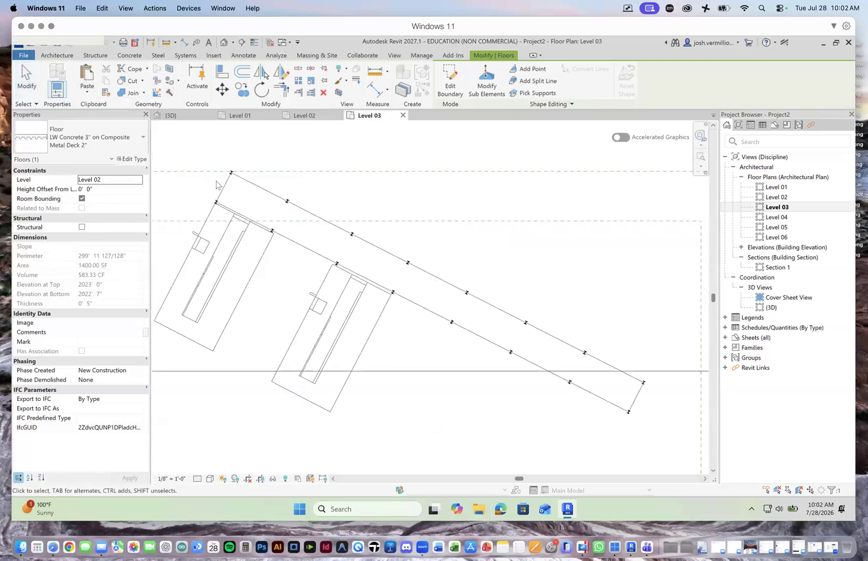
# Step: Paste the copied floor onto the Level 04 floor plan, aligned to the current view
pyautogui.doubleClick(776, 217)
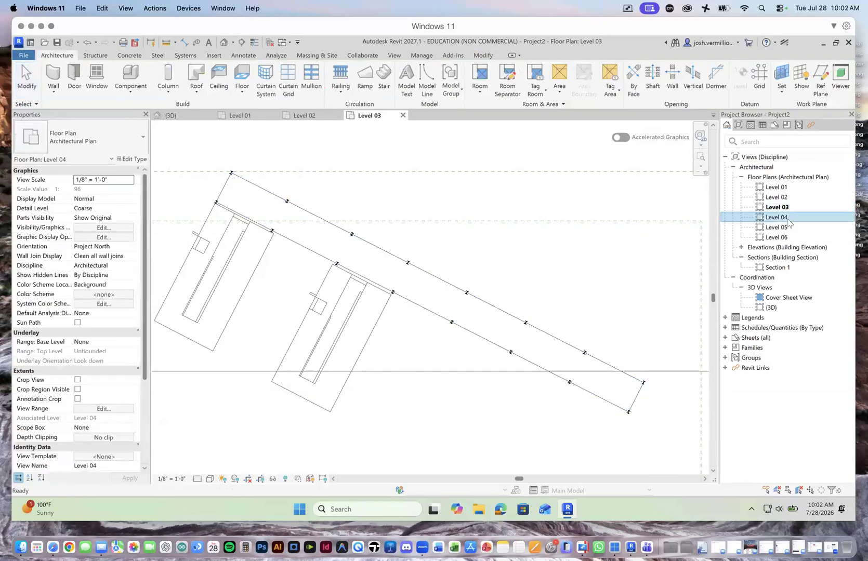
pyautogui.click(87, 92)
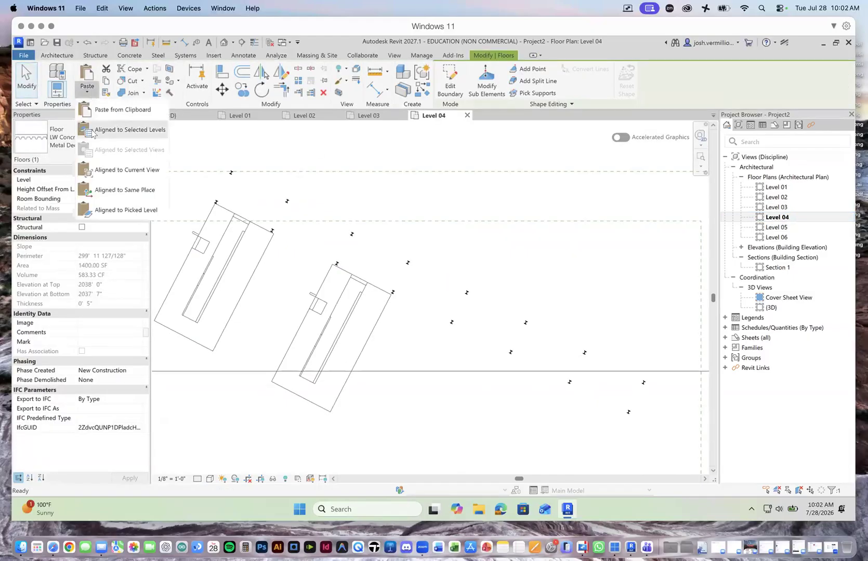
pyautogui.click(119, 170)
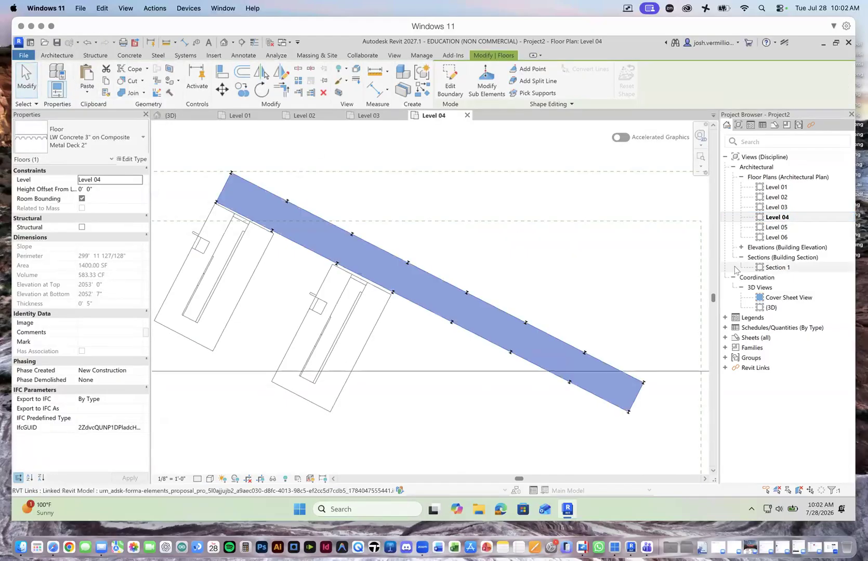
# Step: Paste the copied floor onto the Level 05 floor plan, aligned to the current view
pyautogui.doubleClick(776, 227)
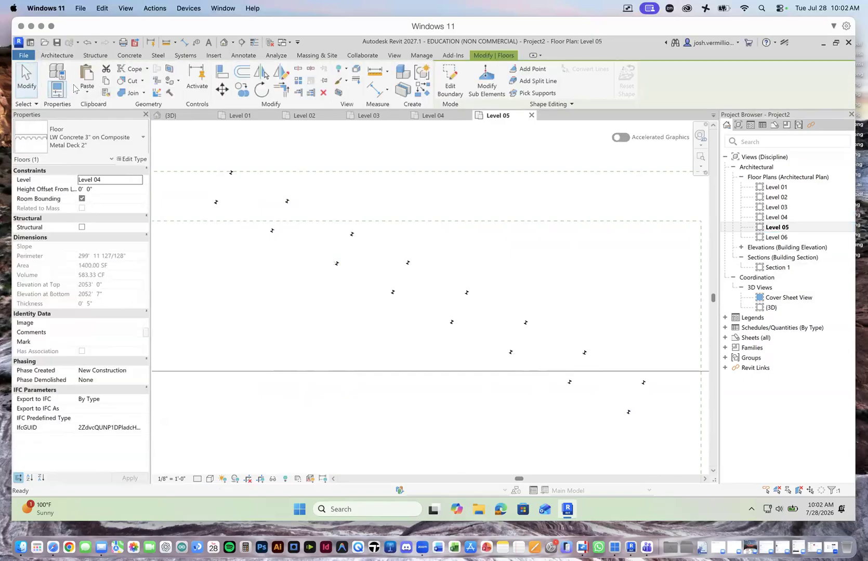
pyautogui.click(87, 91)
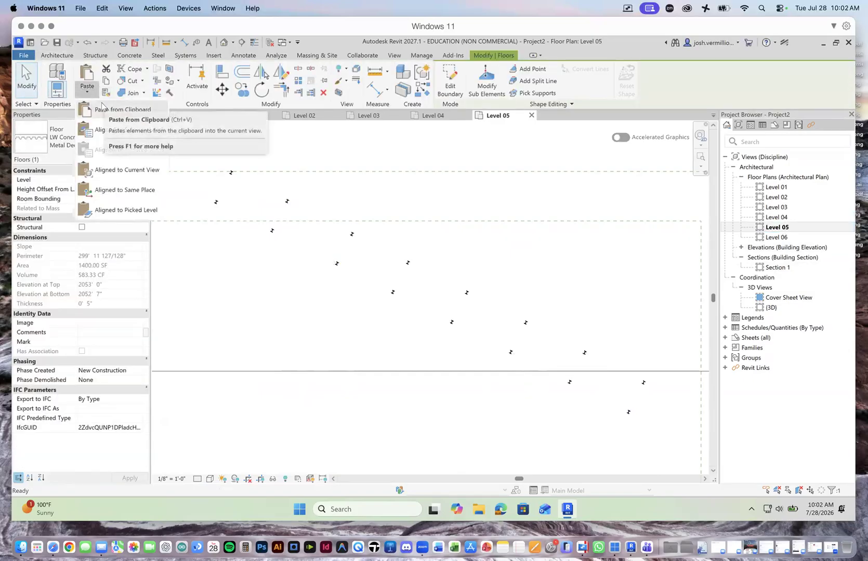
pyautogui.click(130, 169)
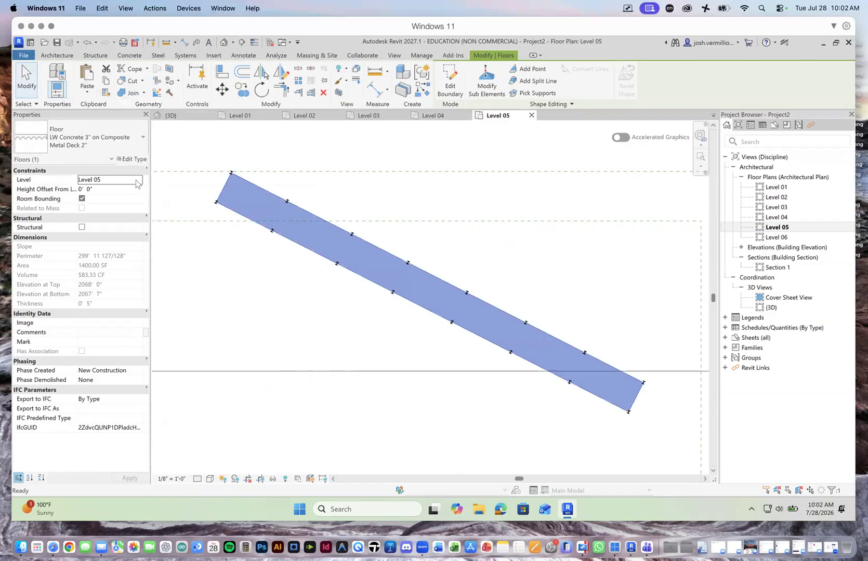
# Step: Delete the uppermost pasted floor, on Level 05, in the 3D view
pyautogui.click(170, 115)
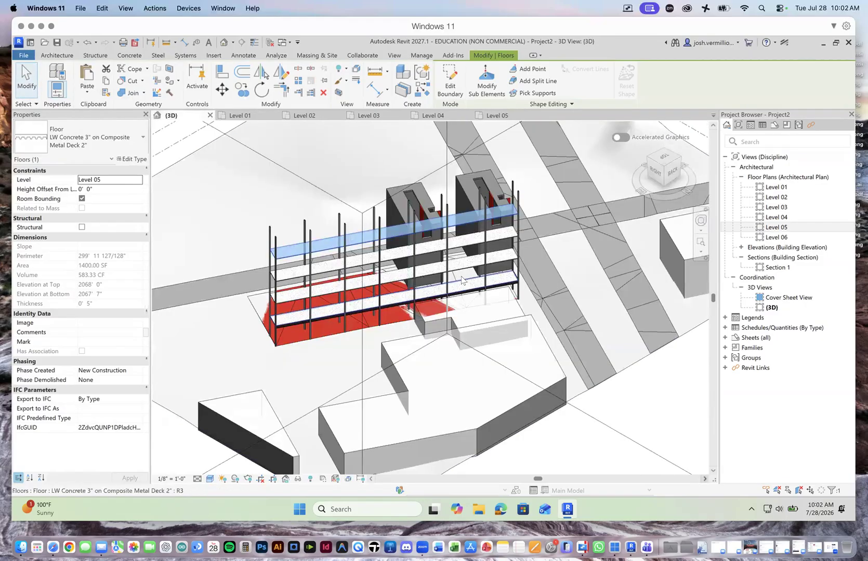
pyautogui.click(321, 219)
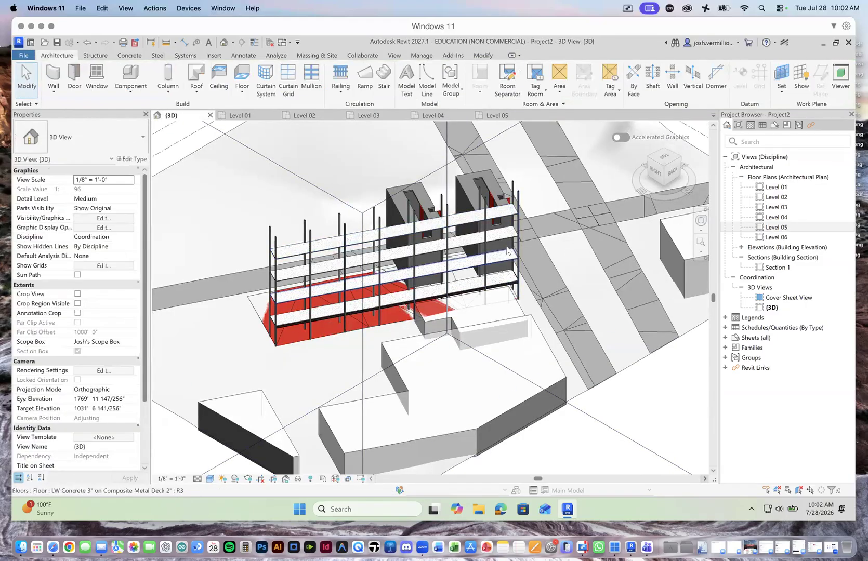
pyautogui.scroll(-1, 484, 289)
pyautogui.scroll(5, 484, 292)
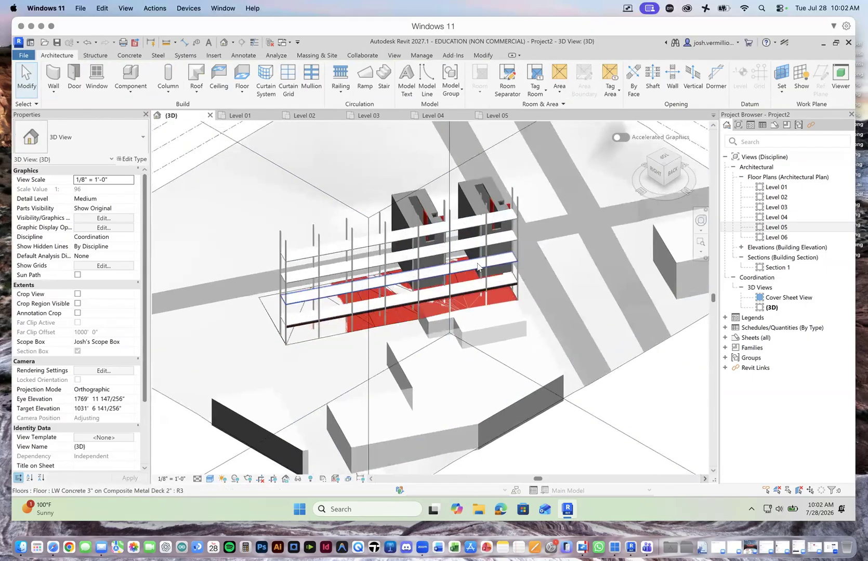
pyautogui.click(455, 200)
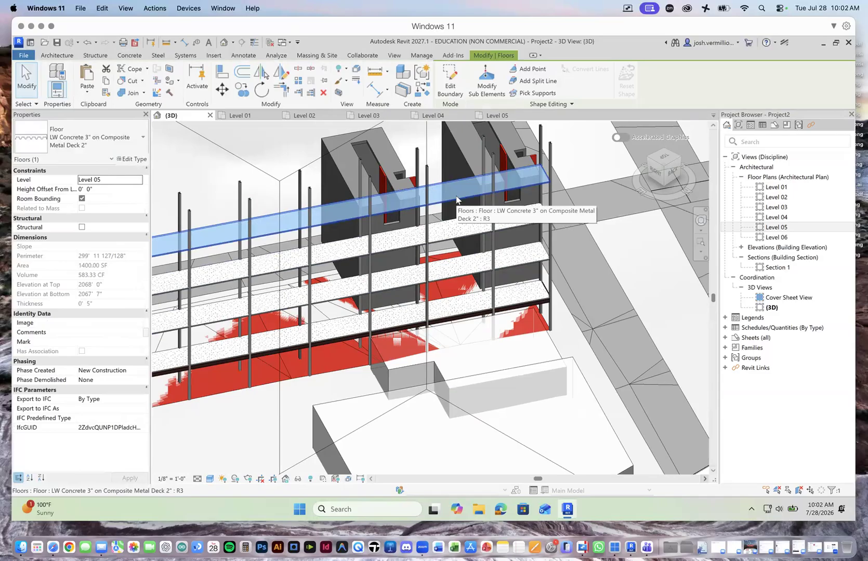
pyautogui.press('Escape')
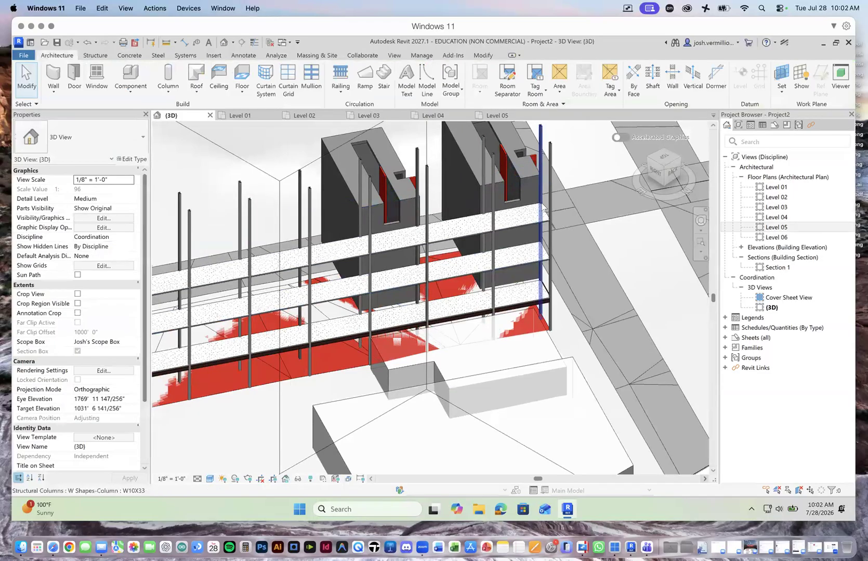
pyautogui.scroll(-3, 609, 271)
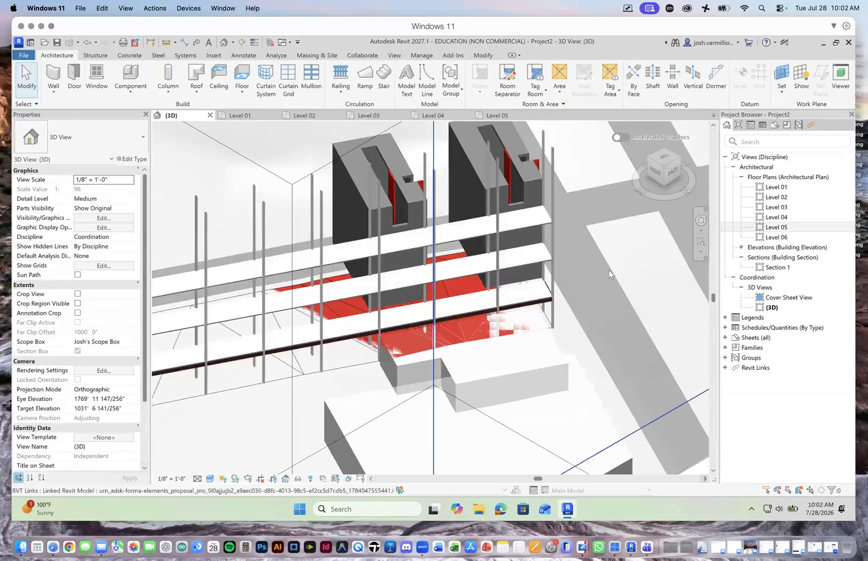
pyautogui.scroll(-3, 463, 311)
pyautogui.scroll(2, 428, 316)
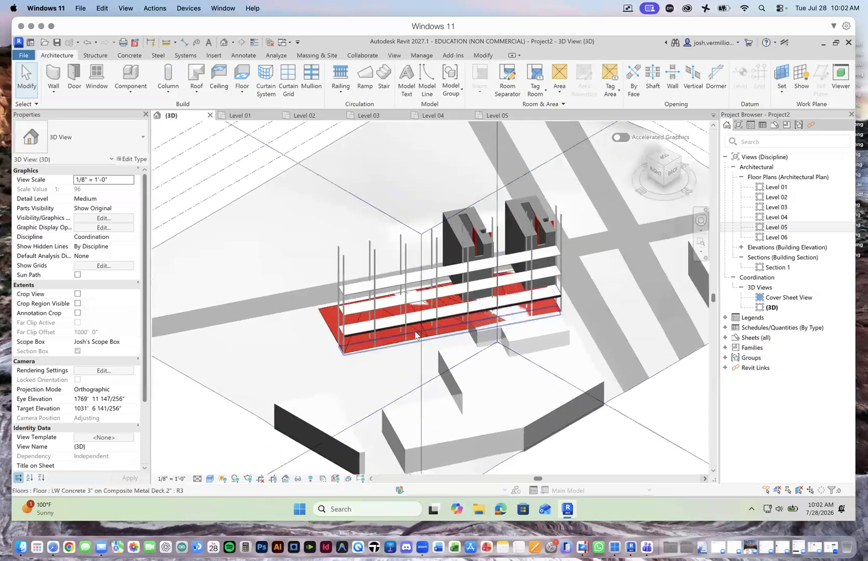
# Step: Examine the three stacked floors in the 3D view and select the uppermost one to check its level
pyautogui.scroll(3, 417, 332)
pyautogui.scroll(-2, 422, 332)
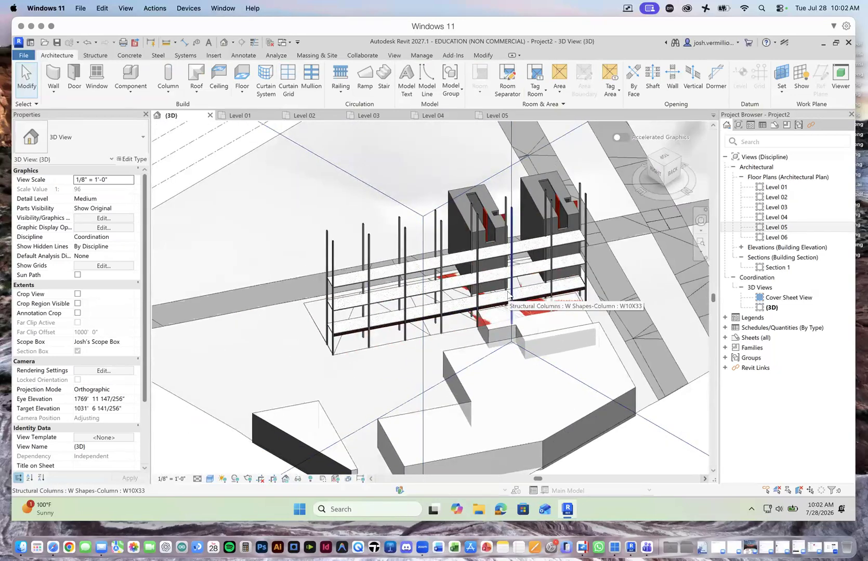
pyautogui.scroll(2, 526, 281)
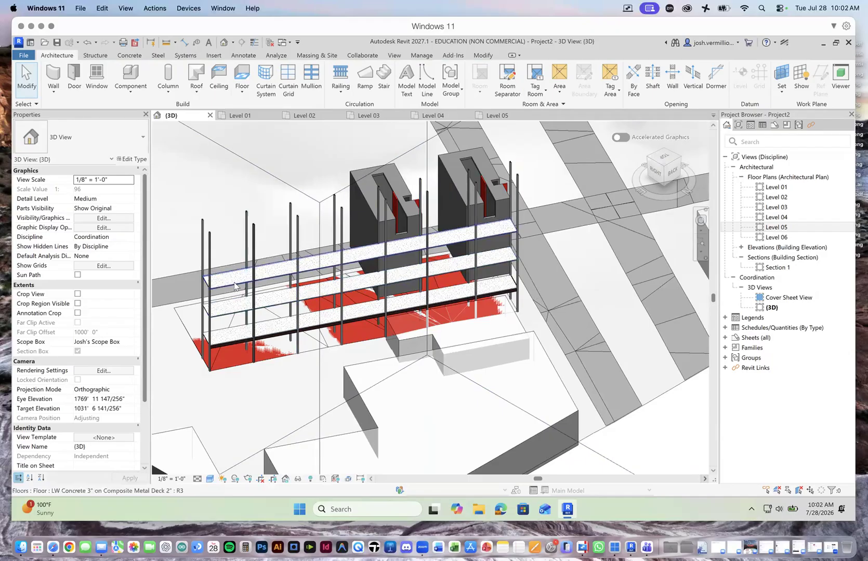
pyautogui.click(245, 266)
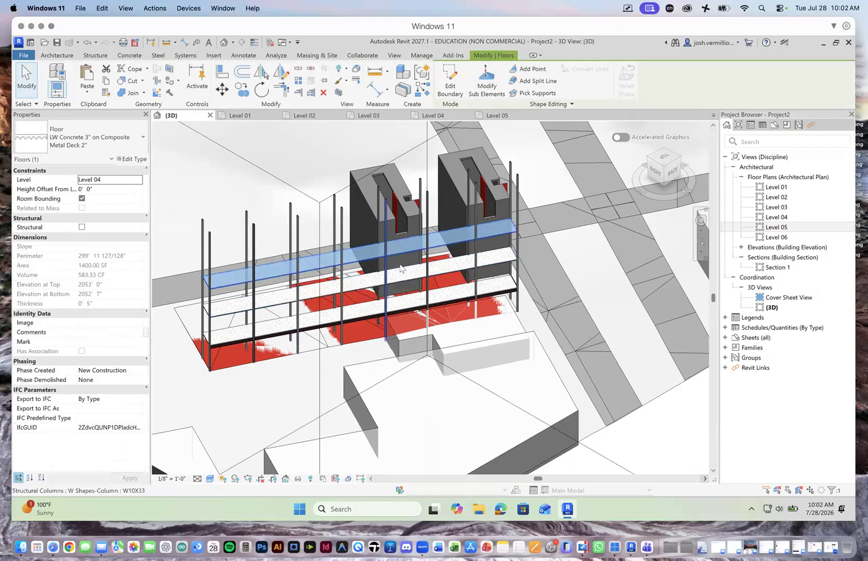
pyautogui.scroll(2, 431, 237)
pyautogui.scroll(-3, 468, 245)
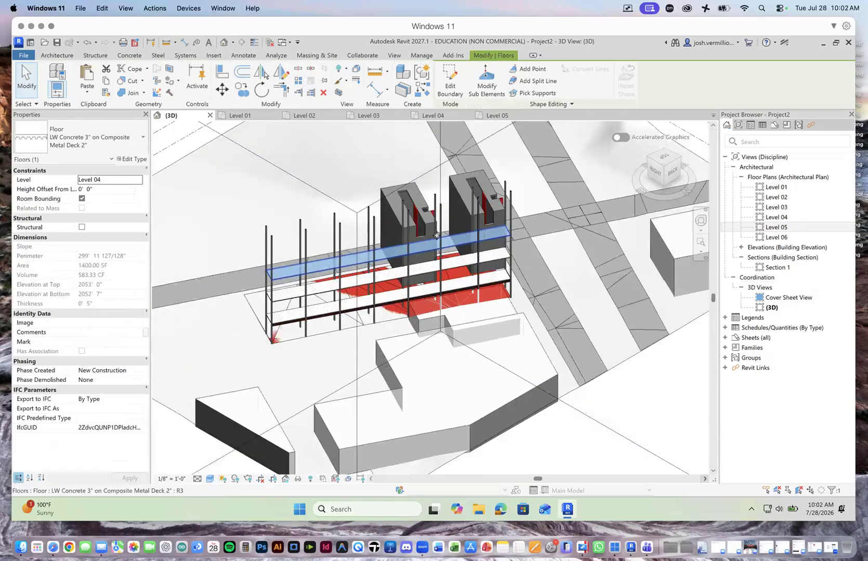
pyautogui.scroll(3, 407, 181)
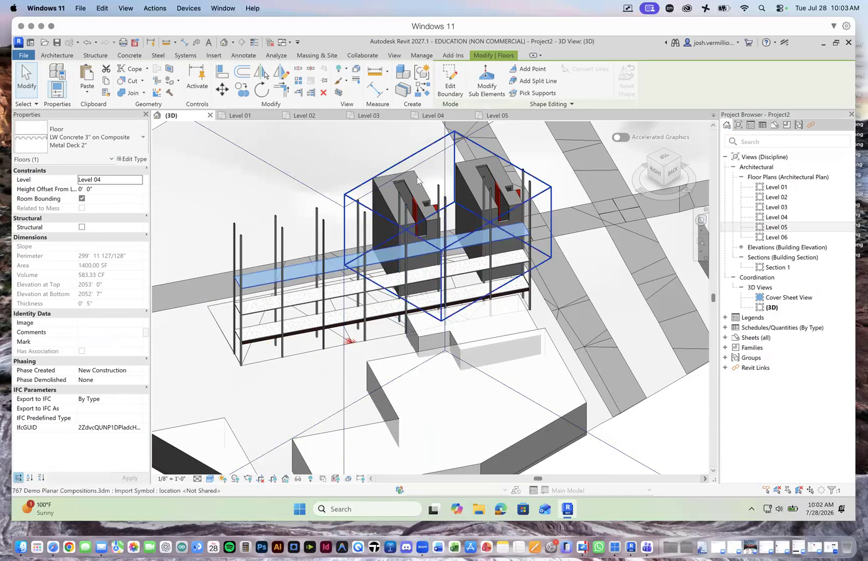
pyautogui.scroll(4, 447, 244)
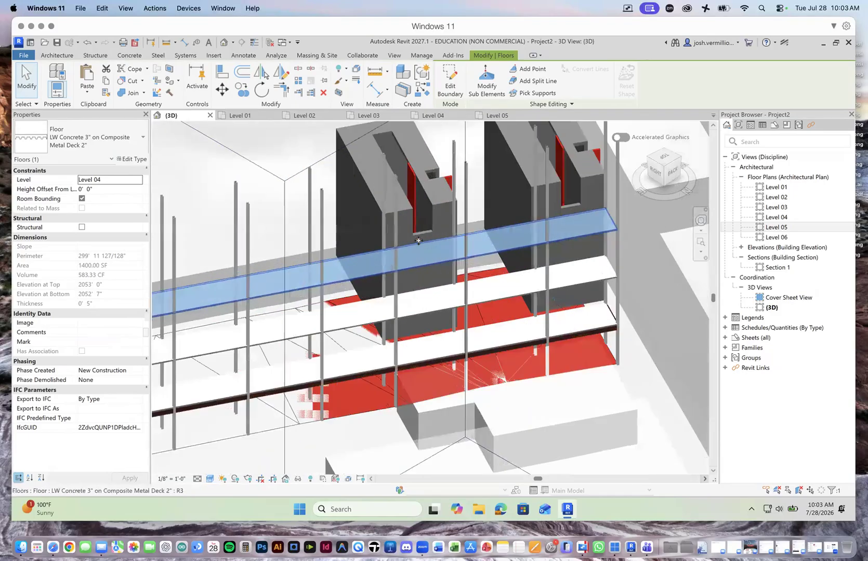
pyautogui.scroll(-5, 447, 243)
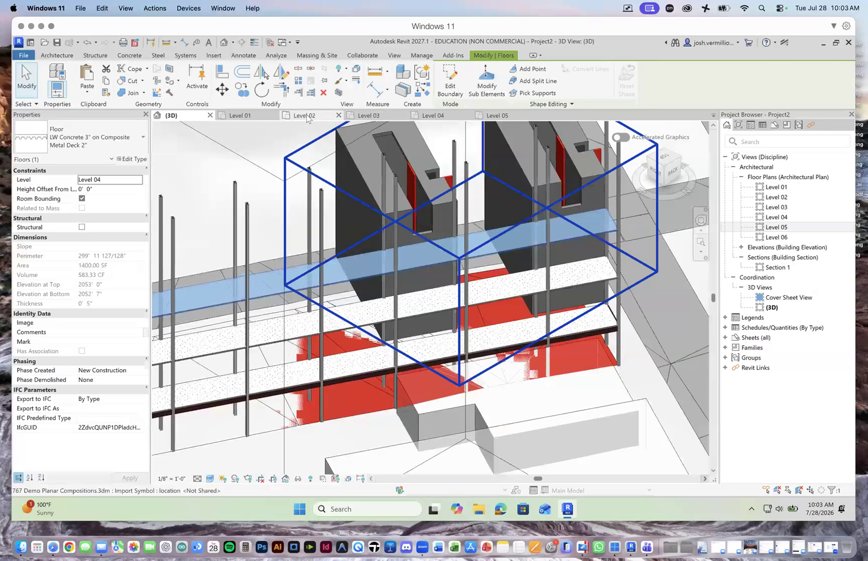
# Step: Sketch a Handrail - Rectangular railing about 22' long on Level 02, along grid 32 between the column centres at grids 24 and 25
pyautogui.click(304, 116)
pyautogui.click(222, 184)
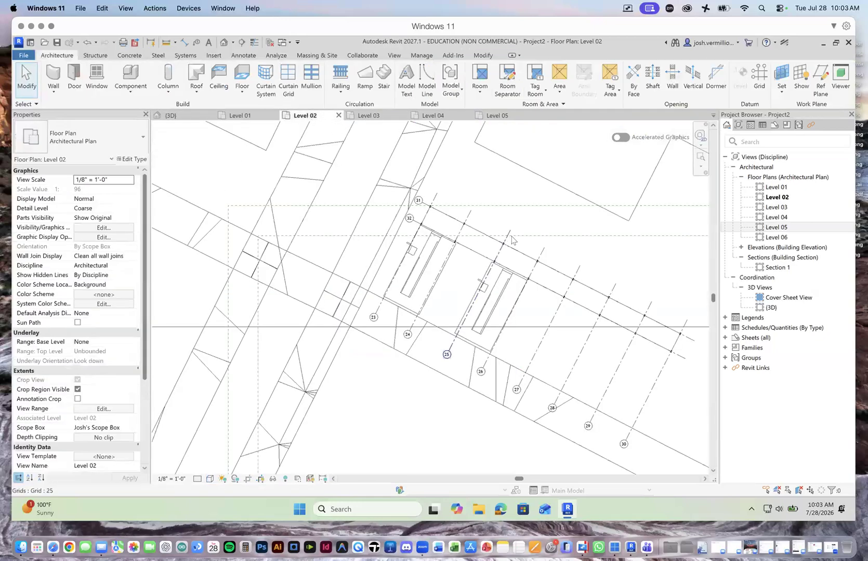
pyautogui.scroll(5, 428, 246)
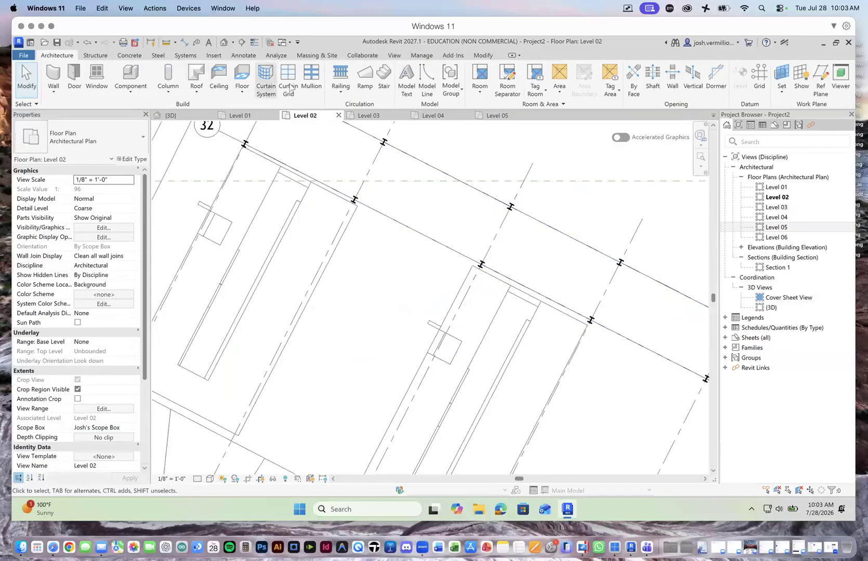
pyautogui.click(337, 93)
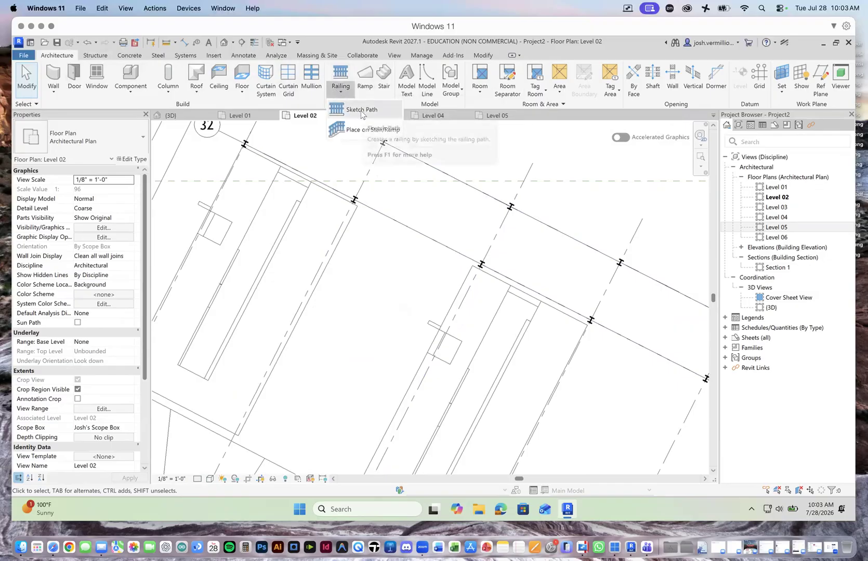
pyautogui.click(355, 111)
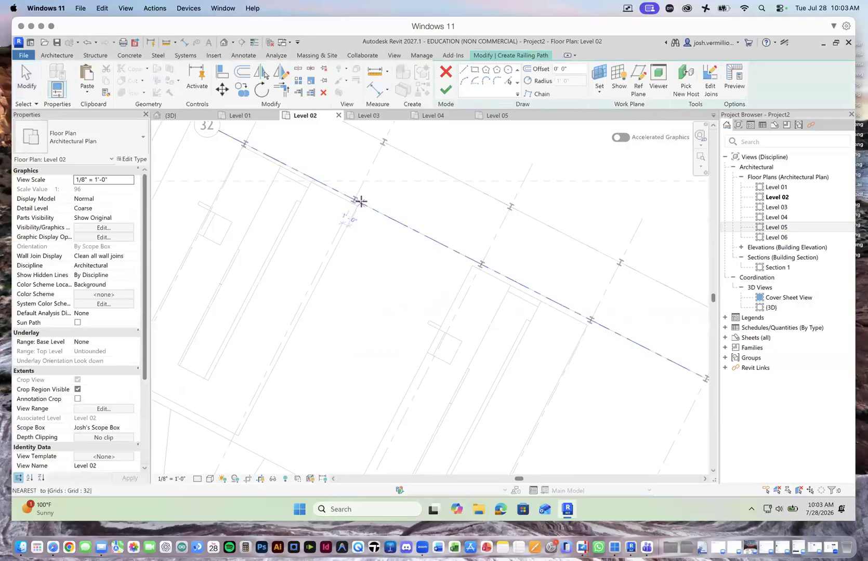
pyautogui.scroll(3, 359, 202)
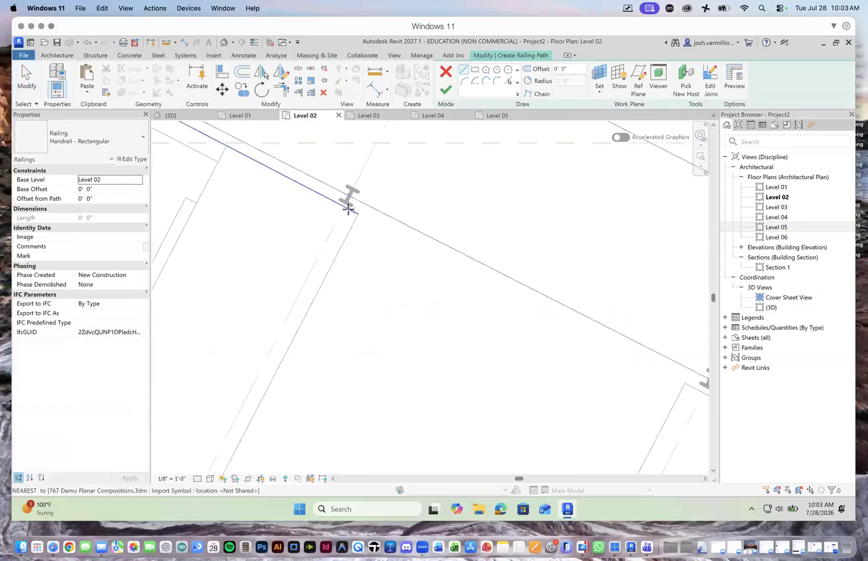
pyautogui.click(349, 197)
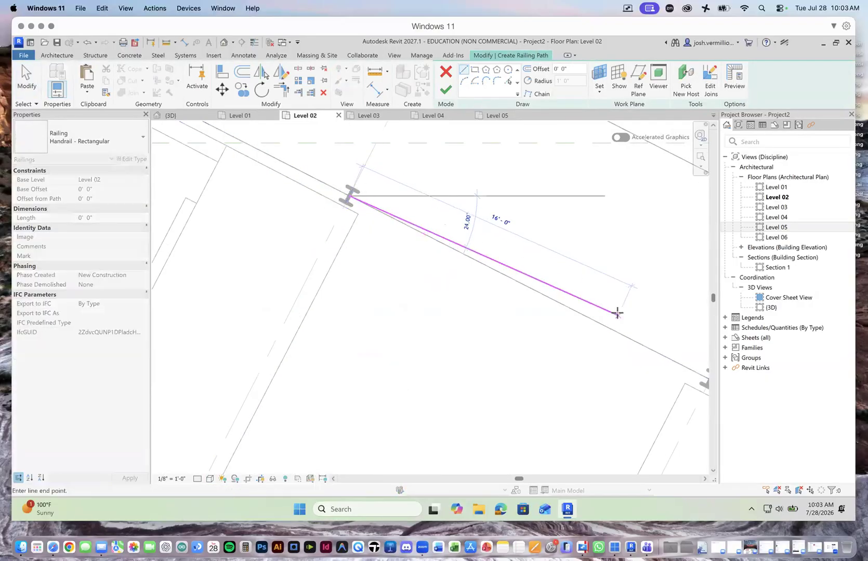
pyautogui.scroll(-2, 578, 307)
pyautogui.click(675, 360)
pyautogui.scroll(1, 671, 356)
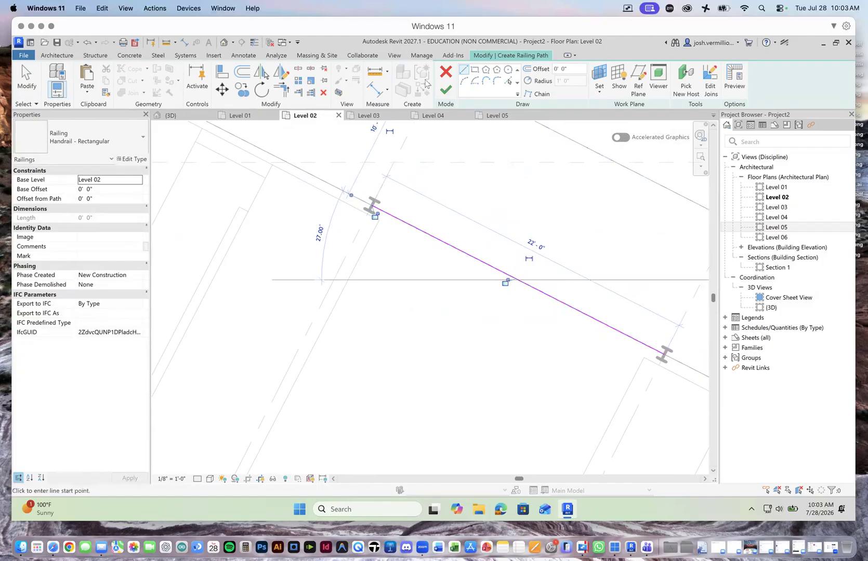
pyautogui.click(442, 91)
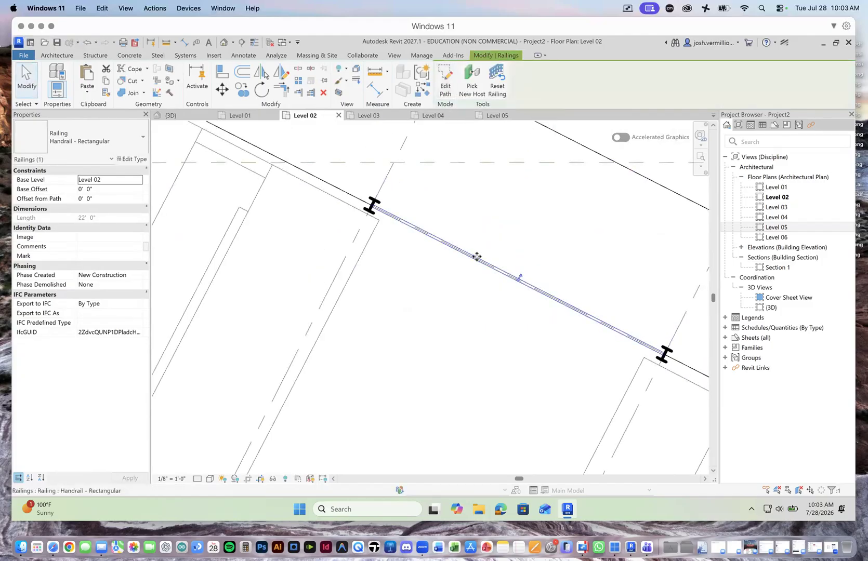
# Step: Inspect the rectangular handrail on Level 02 in the 3D view and remove it
pyautogui.click(170, 115)
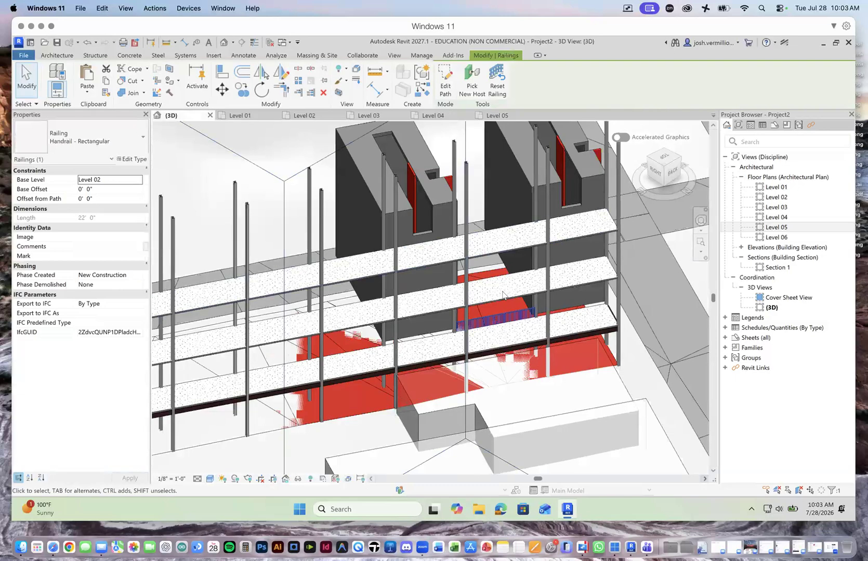
pyautogui.scroll(4, 503, 296)
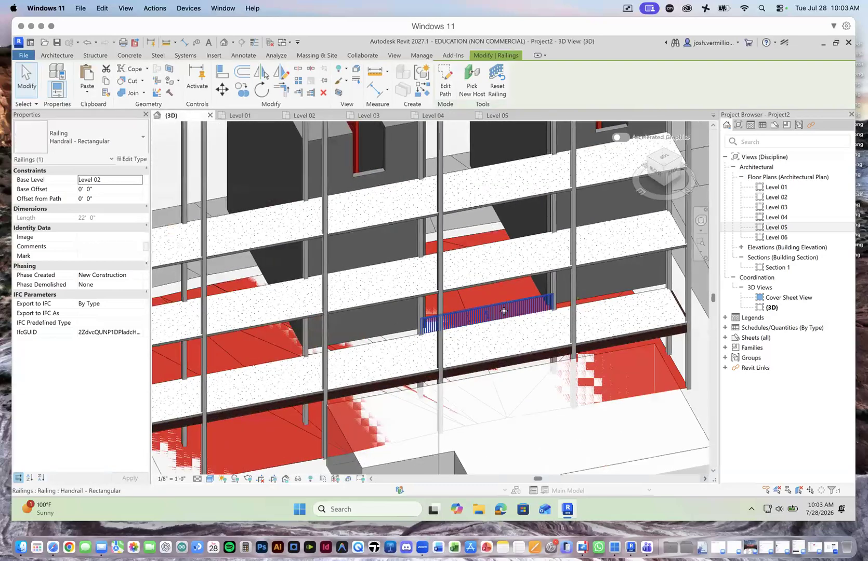
pyautogui.scroll(3, 504, 310)
pyautogui.scroll(3, 518, 307)
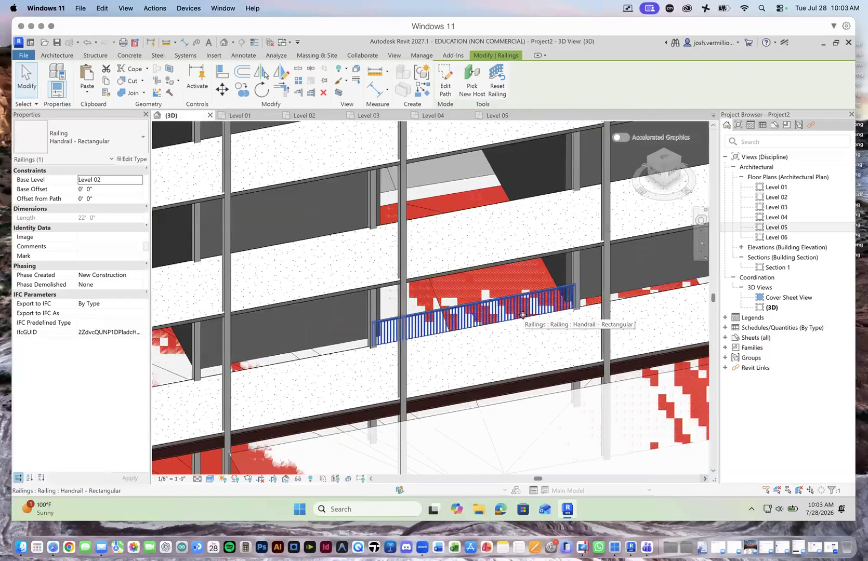
pyautogui.press('Escape')
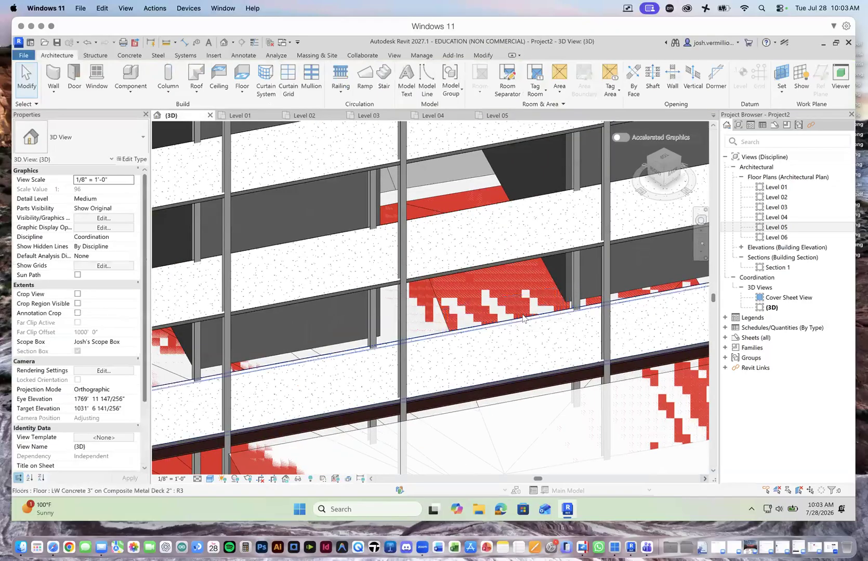
# Step: Sketch a Glass Panel - Bottom Fill railing about 21' 1" long on Level 02, along grid 32 between the columns at grids 24 and 25
pyautogui.click(304, 115)
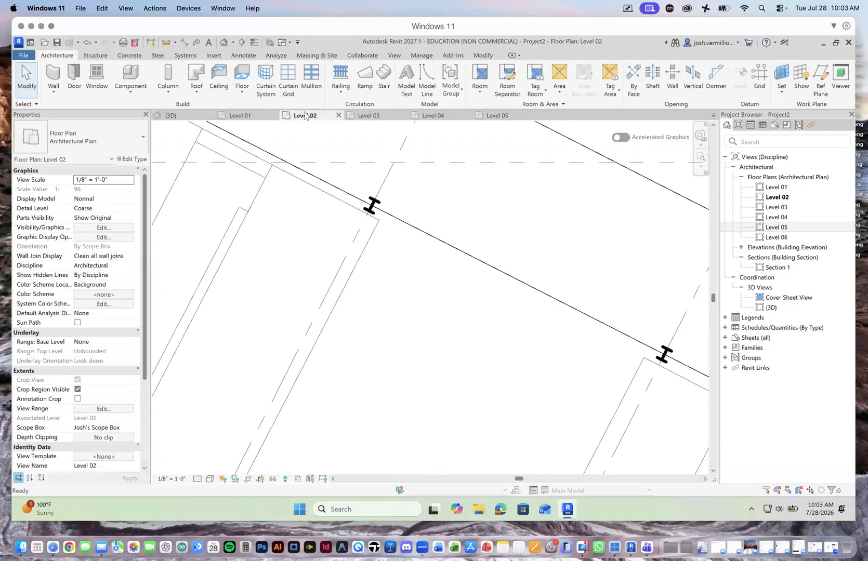
pyautogui.scroll(-4, 295, 207)
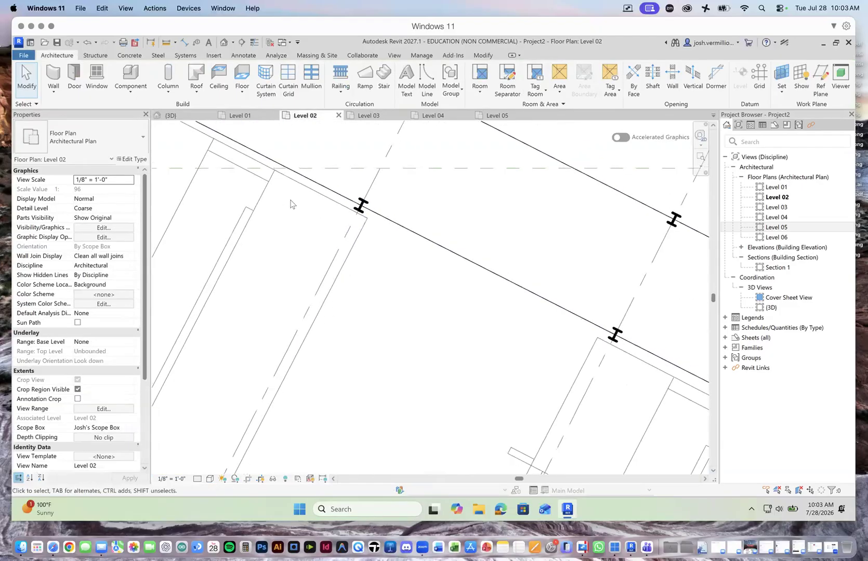
pyautogui.click(340, 89)
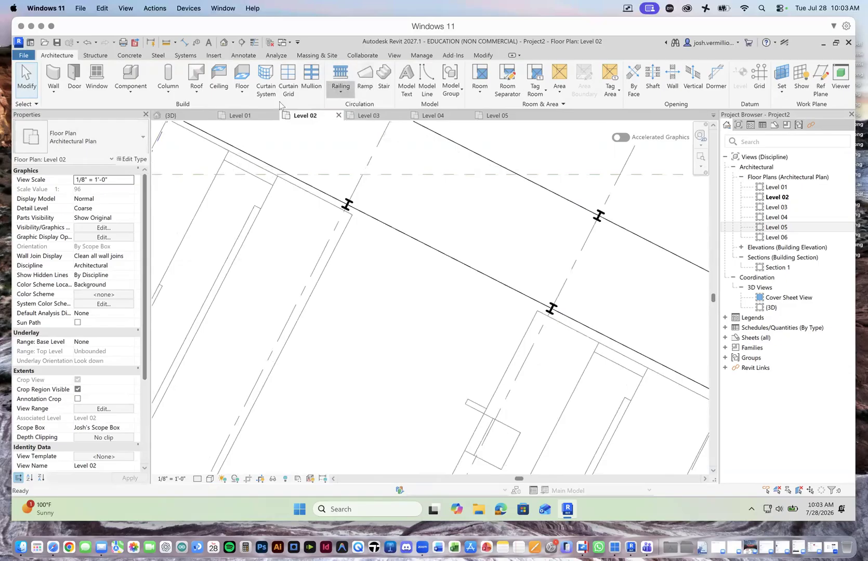
pyautogui.click(142, 138)
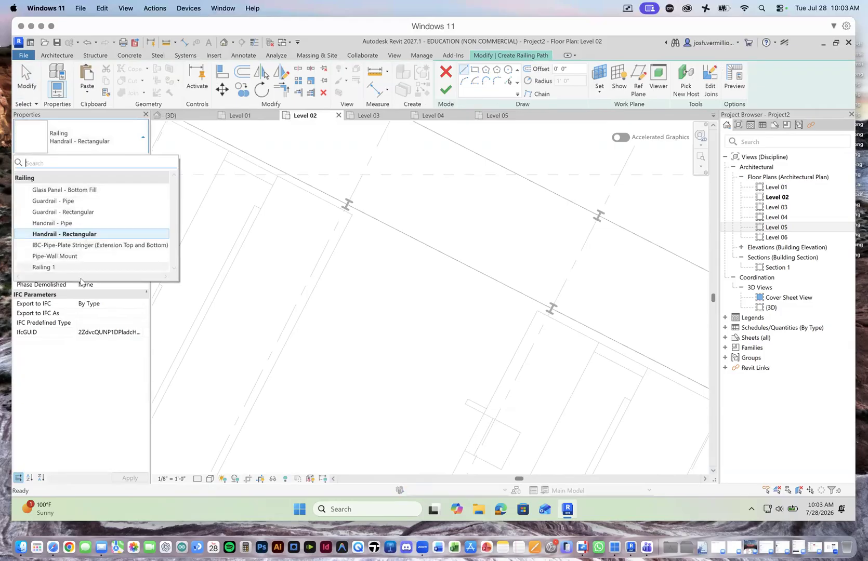
pyautogui.click(86, 190)
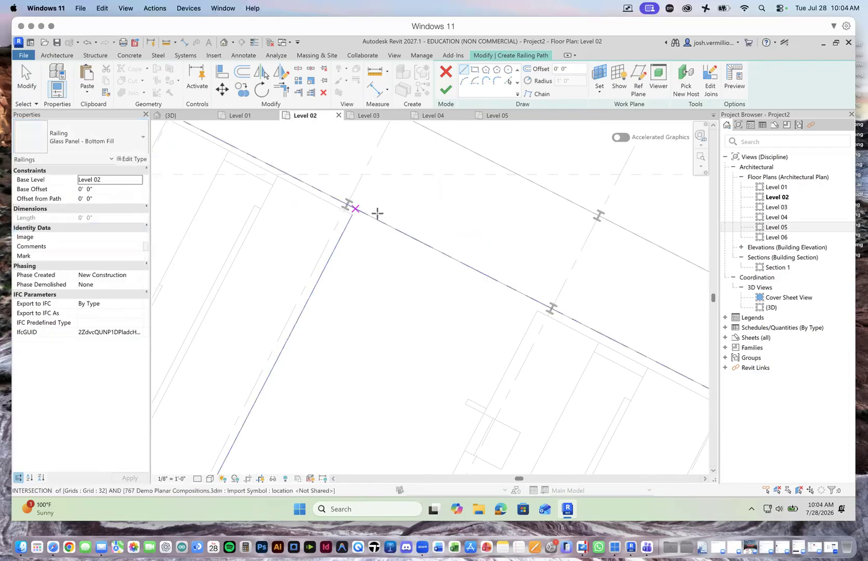
pyautogui.scroll(4, 346, 202)
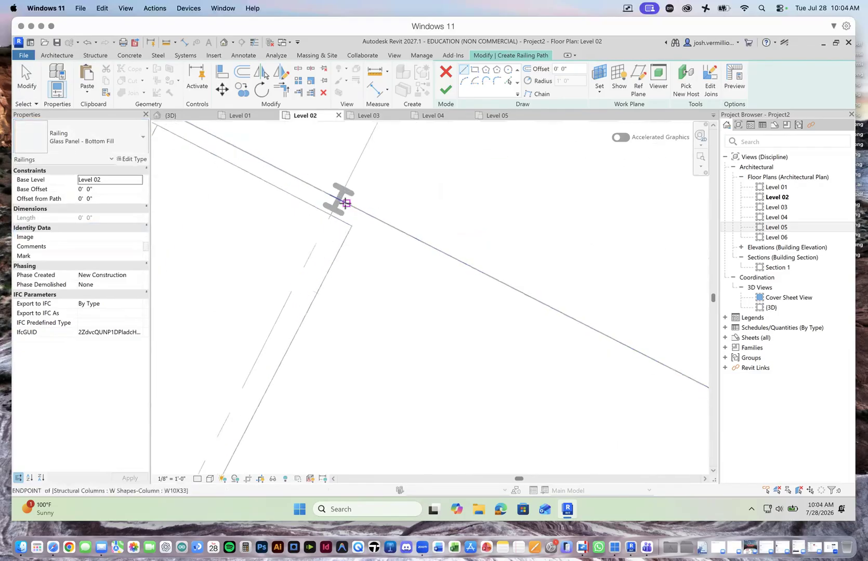
pyautogui.click(346, 202)
pyautogui.scroll(-3, 429, 244)
pyautogui.scroll(4, 548, 304)
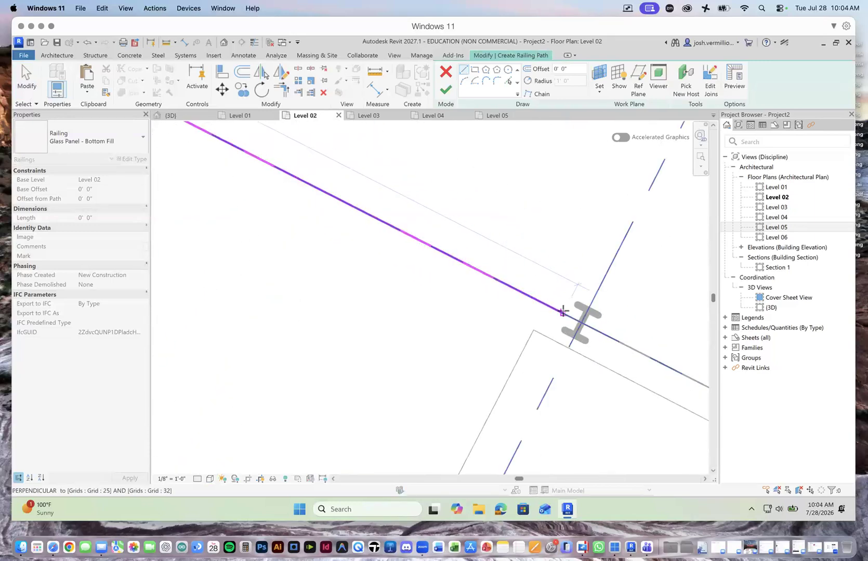
pyautogui.click(568, 315)
pyautogui.scroll(-3, 567, 314)
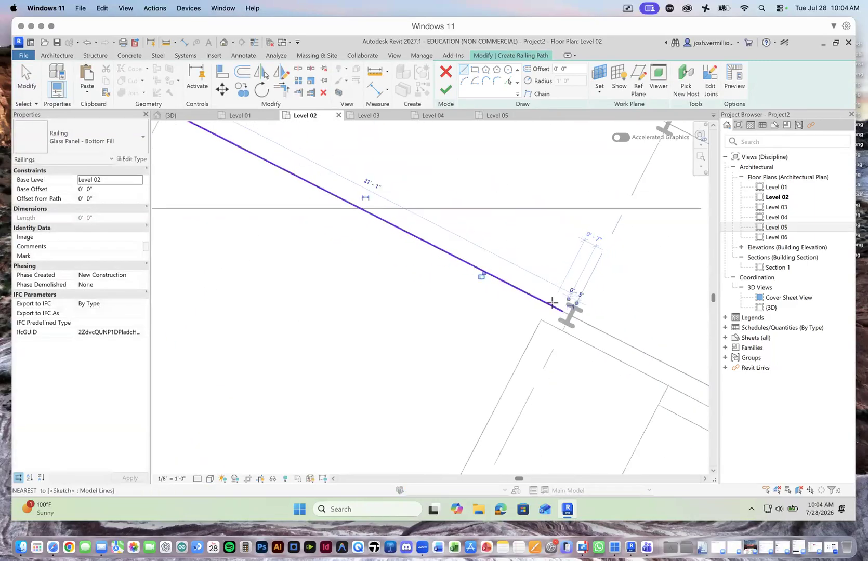
pyautogui.click(446, 88)
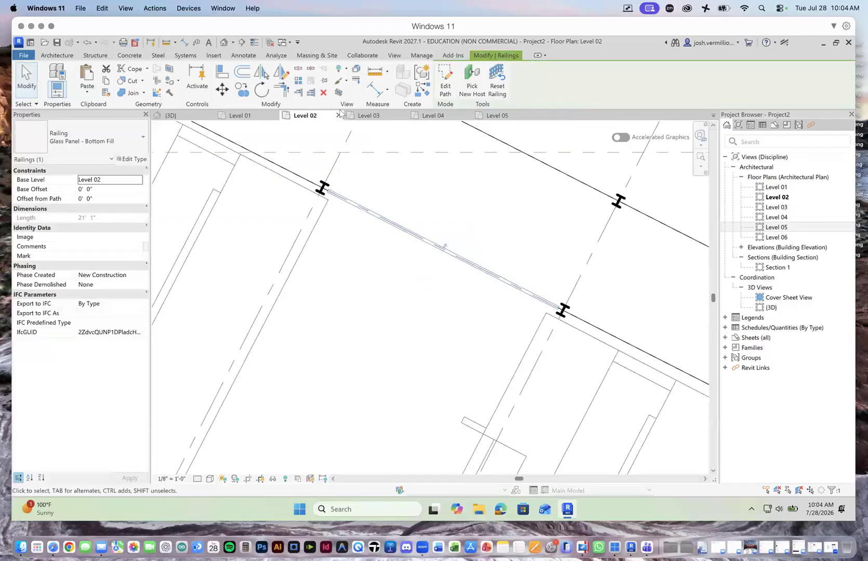
# Step: Examine the glass panel railing in the 3D view, checking how it fits between the columns and along the Level 02 floor edge
pyautogui.click(169, 117)
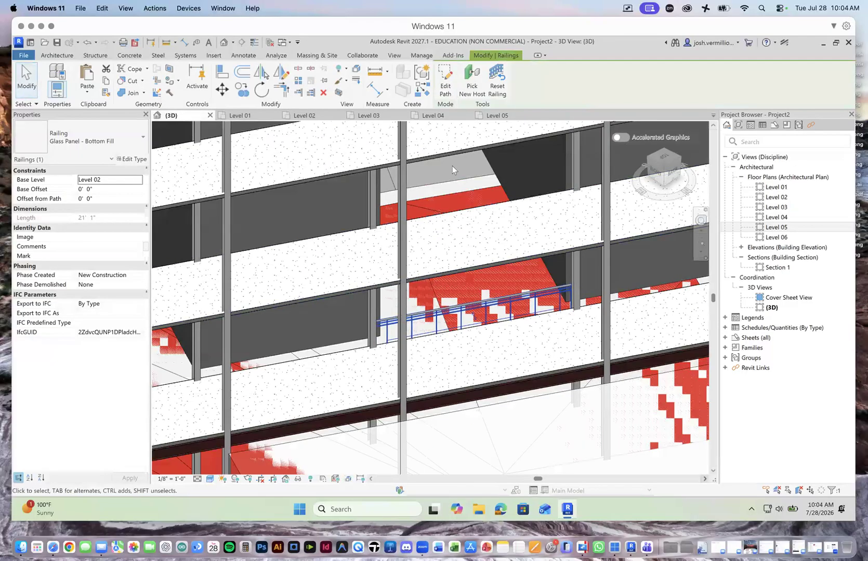
pyautogui.scroll(-5, 487, 311)
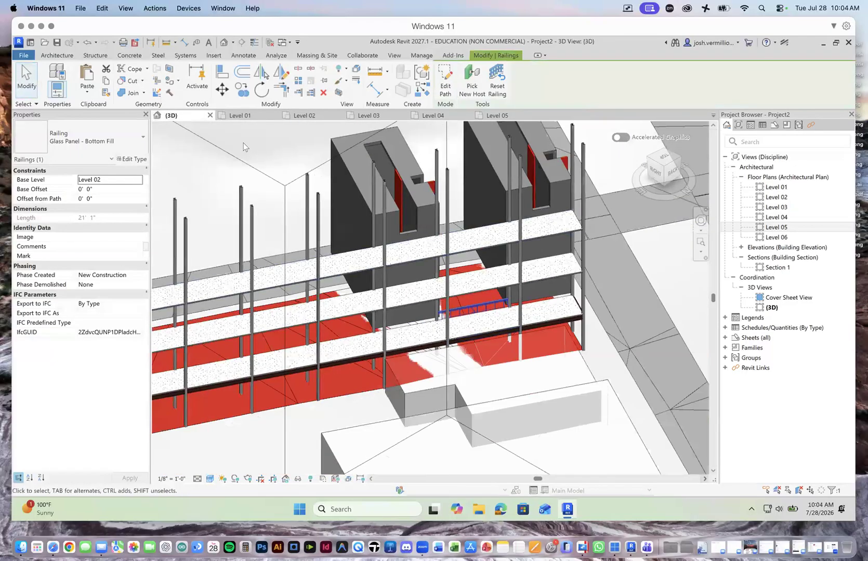
pyautogui.click(243, 146)
pyautogui.scroll(5, 497, 307)
pyautogui.scroll(2, 498, 306)
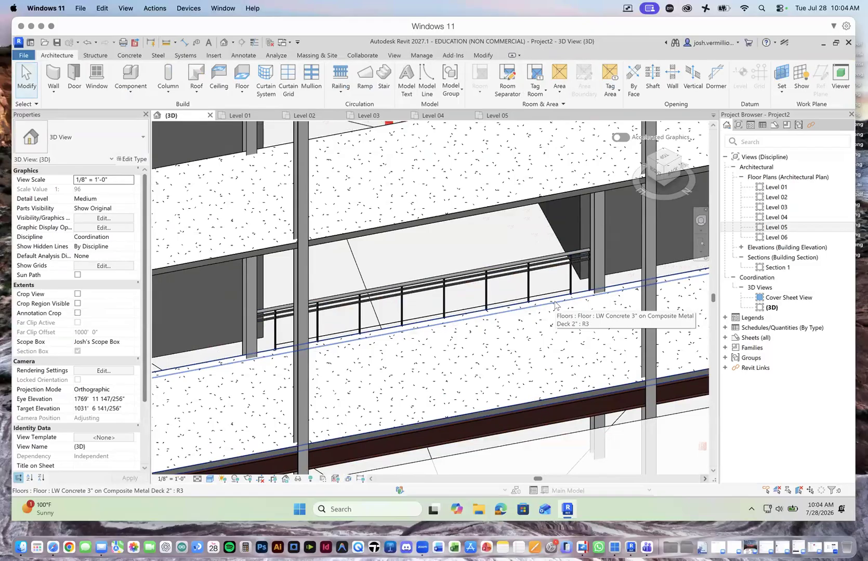
pyautogui.scroll(-5, 529, 347)
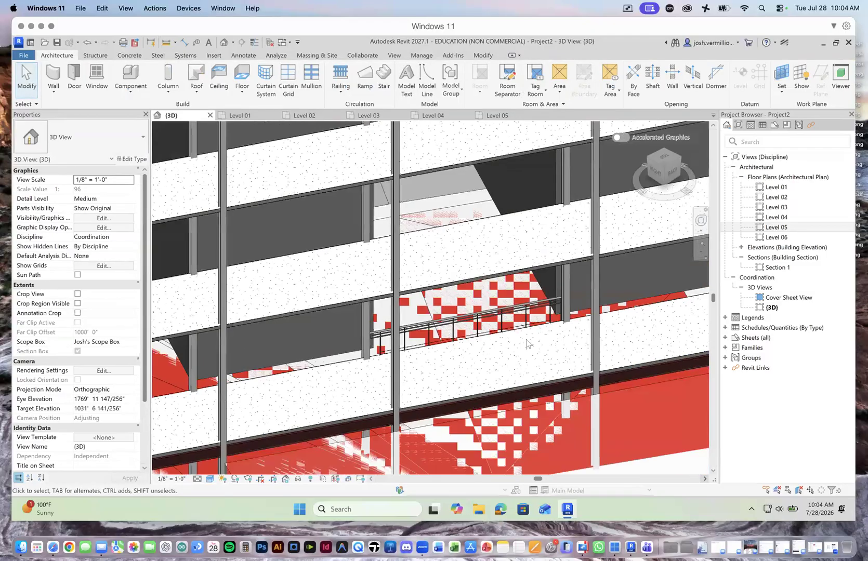
pyautogui.scroll(-3, 502, 416)
pyautogui.scroll(4, 502, 405)
pyautogui.scroll(4, 501, 386)
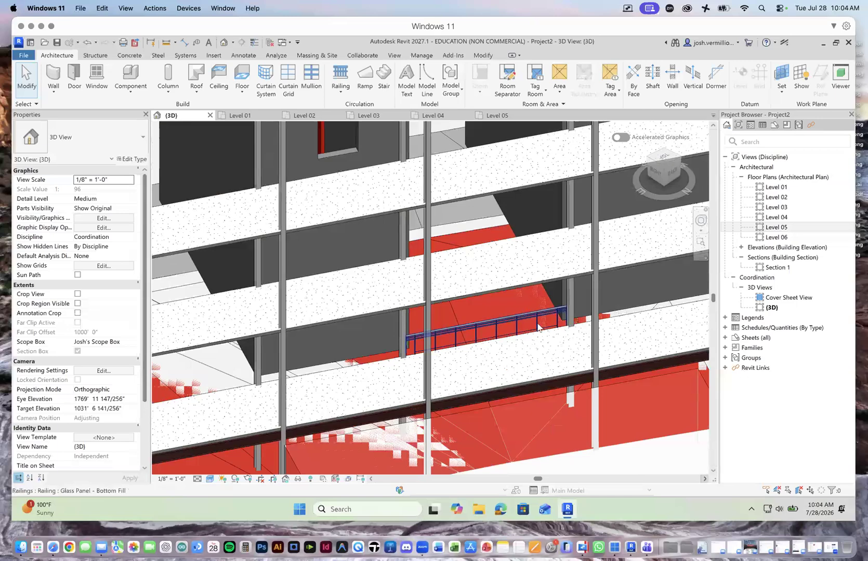
pyautogui.scroll(5, 538, 328)
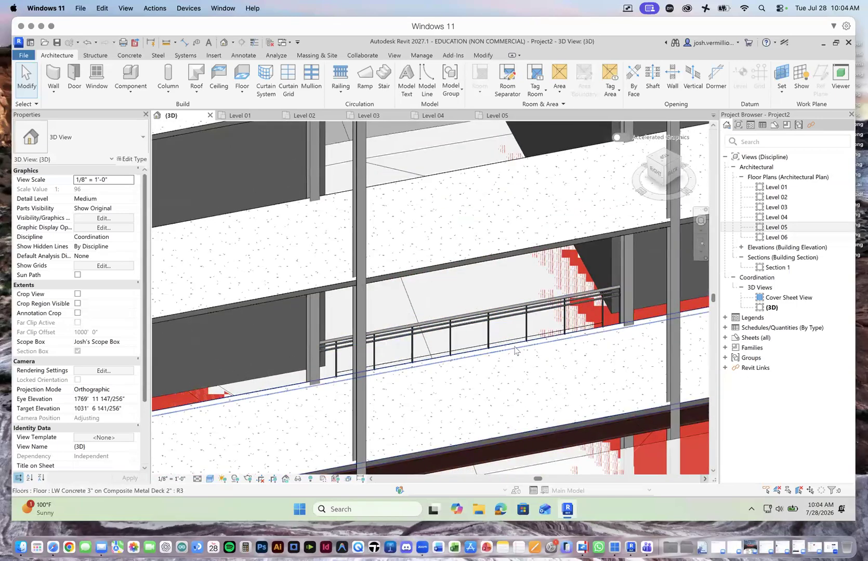
pyautogui.scroll(-6, 517, 350)
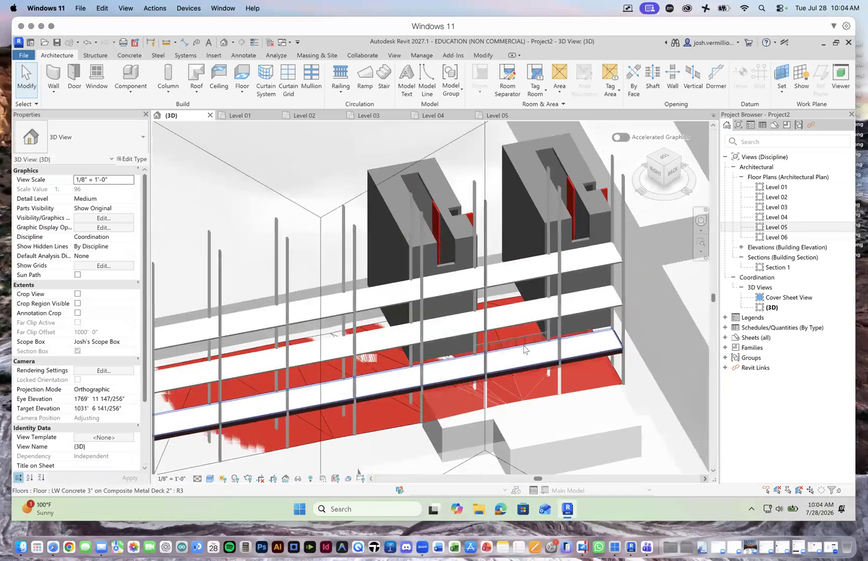
# Step: Examine the glass panel railing, floors and columns in the 3D view from the back and from the left-front side around the two towers
pyautogui.scroll(-3, 524, 349)
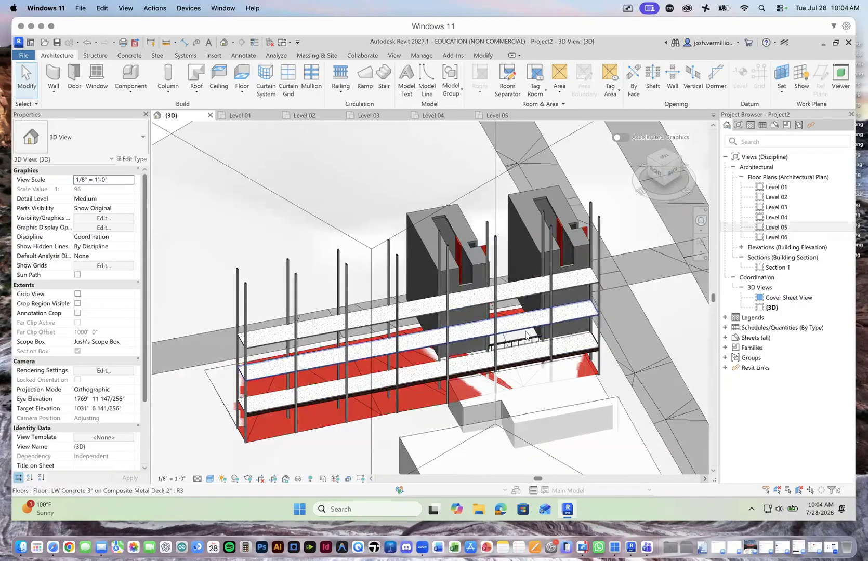
pyautogui.scroll(4, 526, 335)
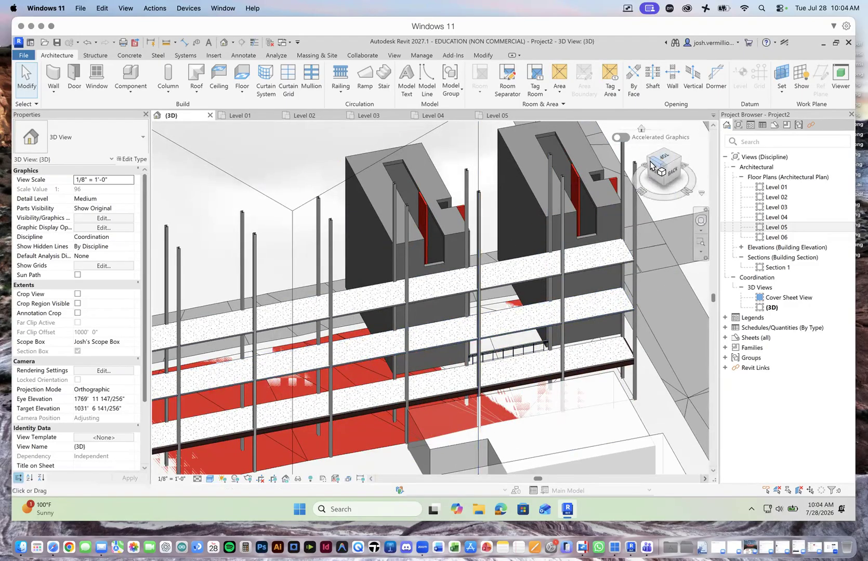
pyautogui.click(664, 152)
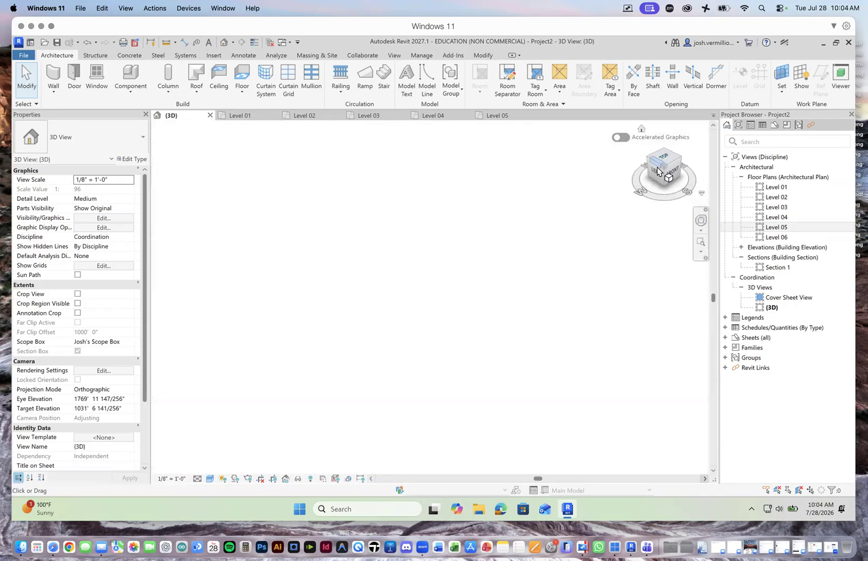
pyautogui.scroll(10, 427, 147)
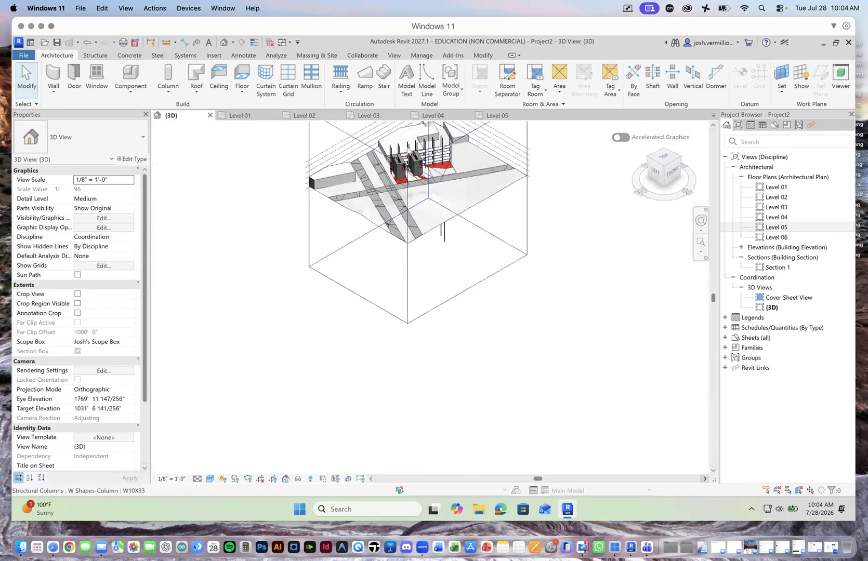
pyautogui.scroll(8, 406, 165)
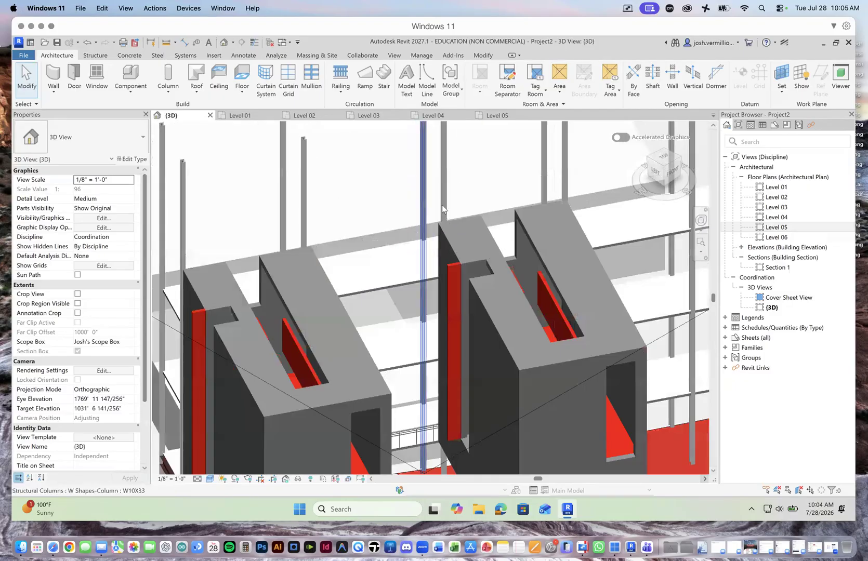
pyautogui.scroll(-2, 446, 404)
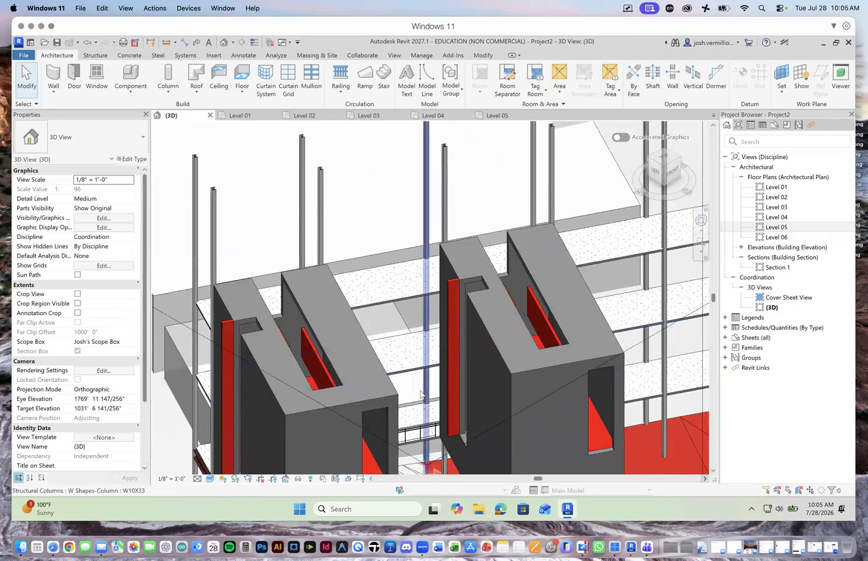
pyautogui.scroll(-2, 401, 348)
pyautogui.scroll(-2, 402, 312)
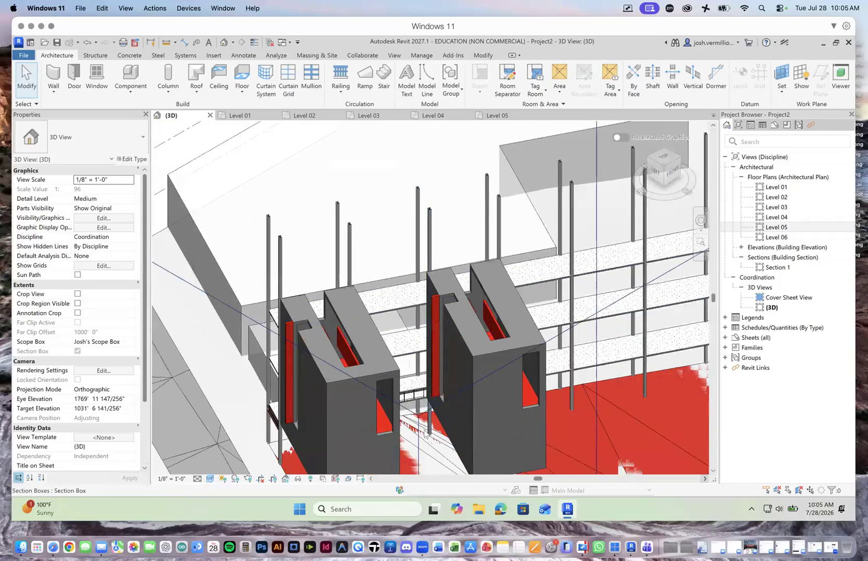
pyautogui.scroll(-3, 400, 333)
pyautogui.scroll(5, 399, 349)
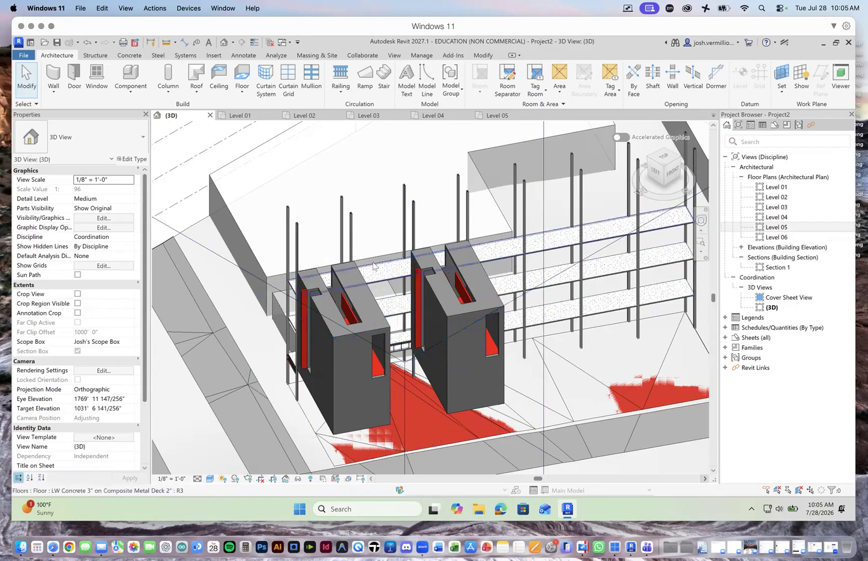
# Step: Examine the column grid between grids 31 and 32 in the Level 01 plan, checking the spacing of grid 24 to its neighbours
pyautogui.click(253, 117)
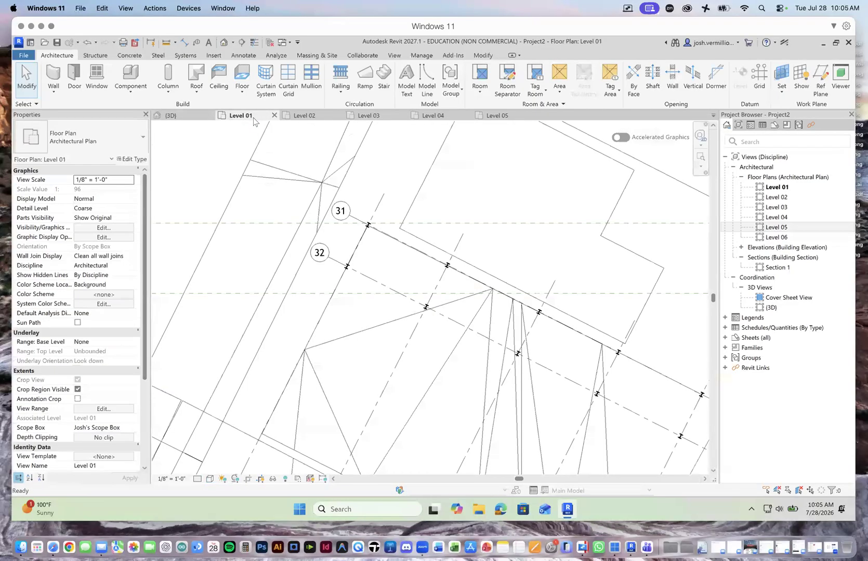
pyautogui.scroll(-4, 338, 300)
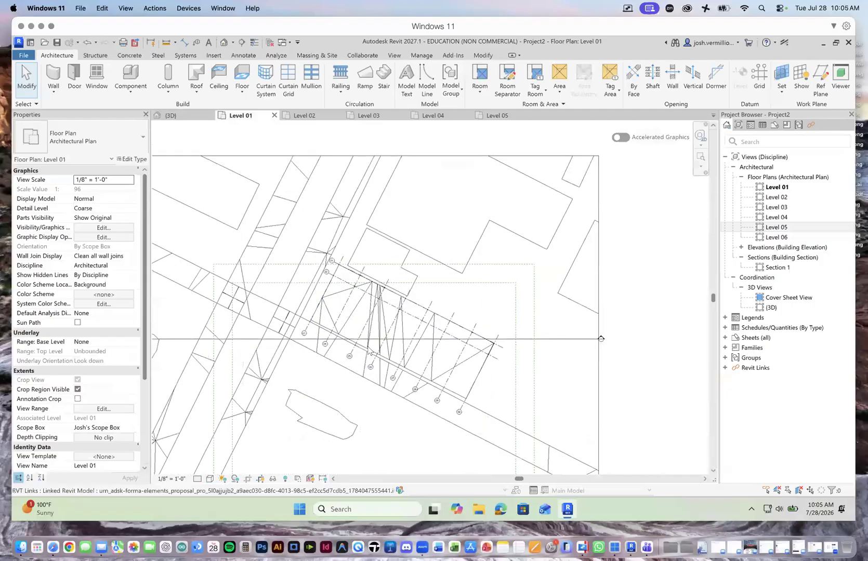
pyautogui.scroll(4, 355, 259)
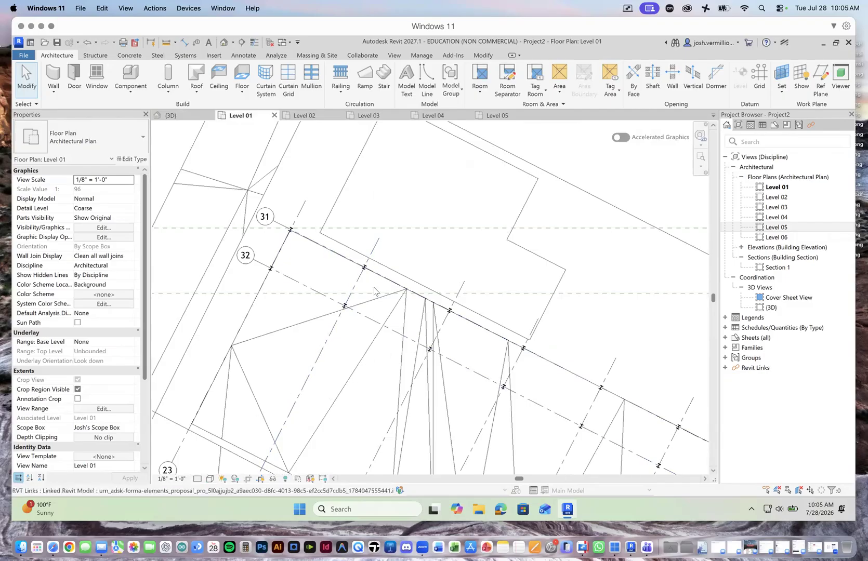
pyautogui.scroll(-2, 374, 291)
pyautogui.scroll(-3, 395, 376)
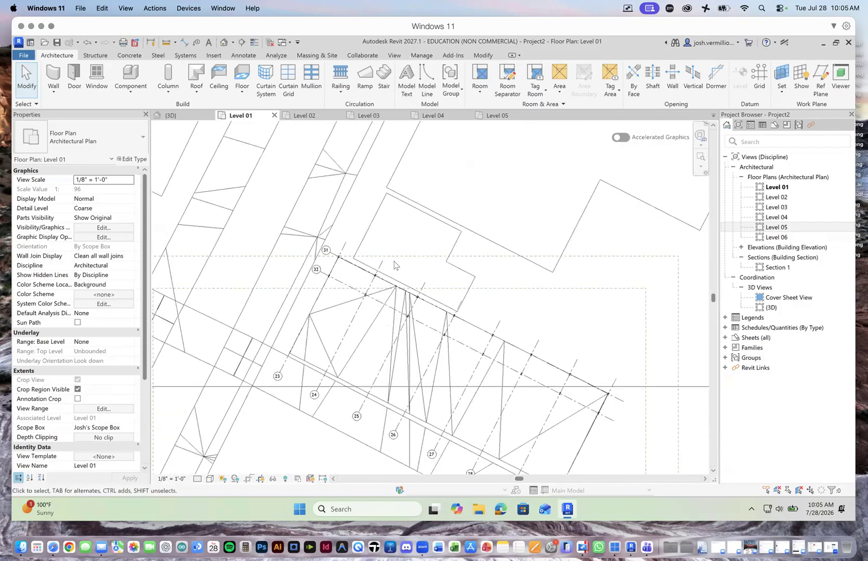
pyautogui.scroll(2, 391, 389)
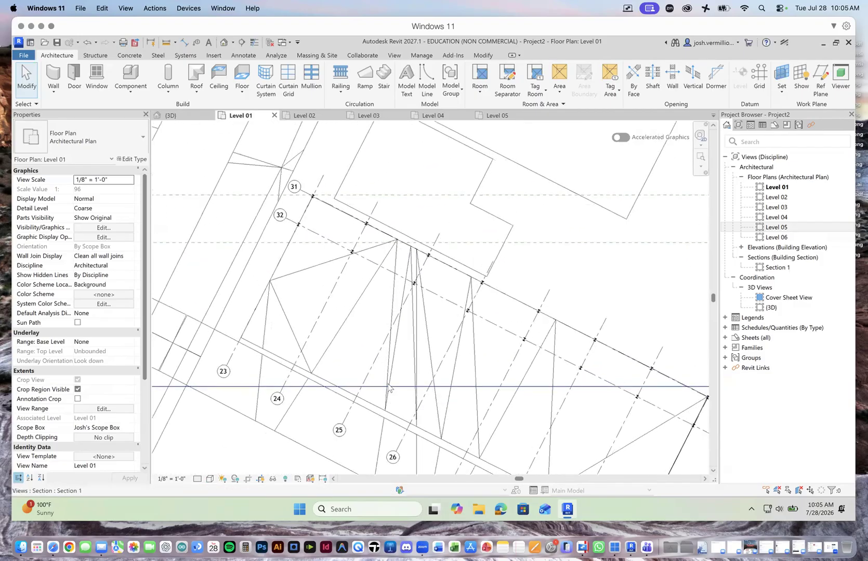
pyautogui.click(341, 280)
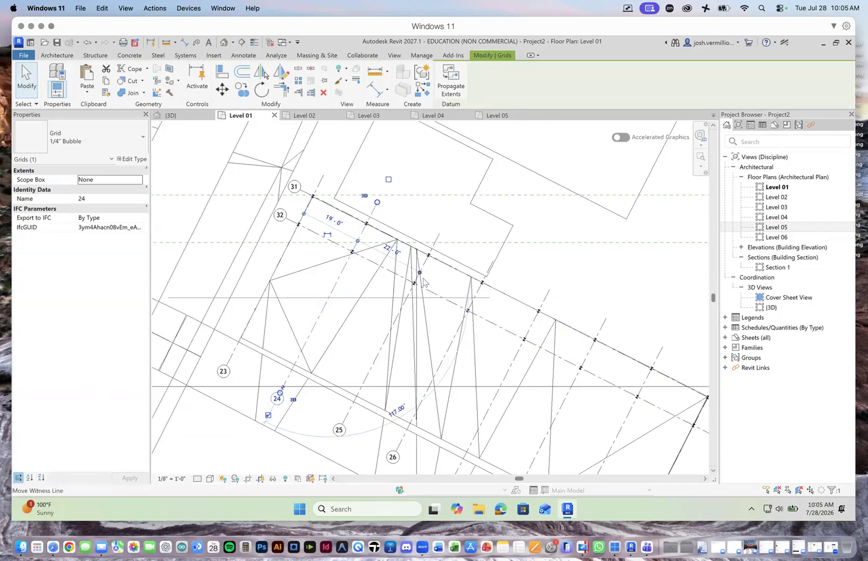
pyautogui.click(538, 265)
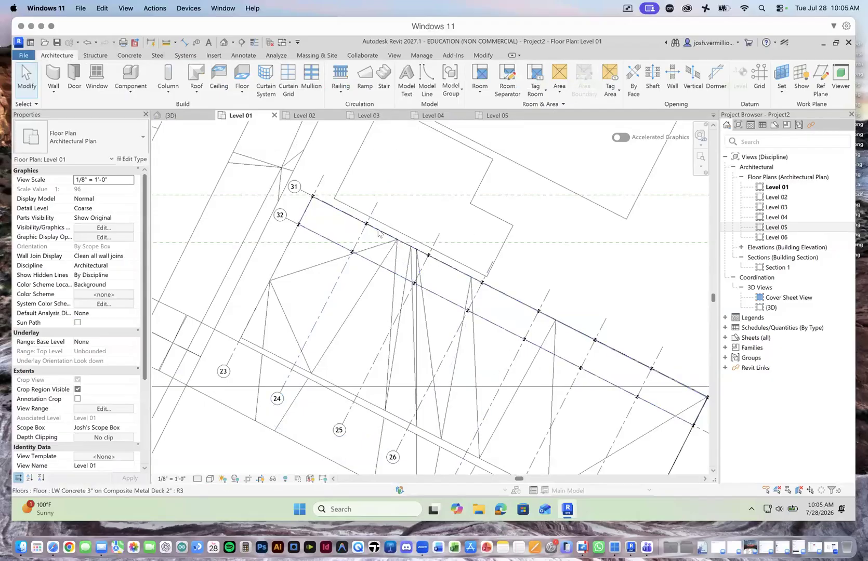
# Step: Draw a 22' long Exterior Glazing curtain wall on Level 01 between grids 24 and 25, parallel to grid 32 and about 2' 6" outside it
pyautogui.scroll(2, 355, 266)
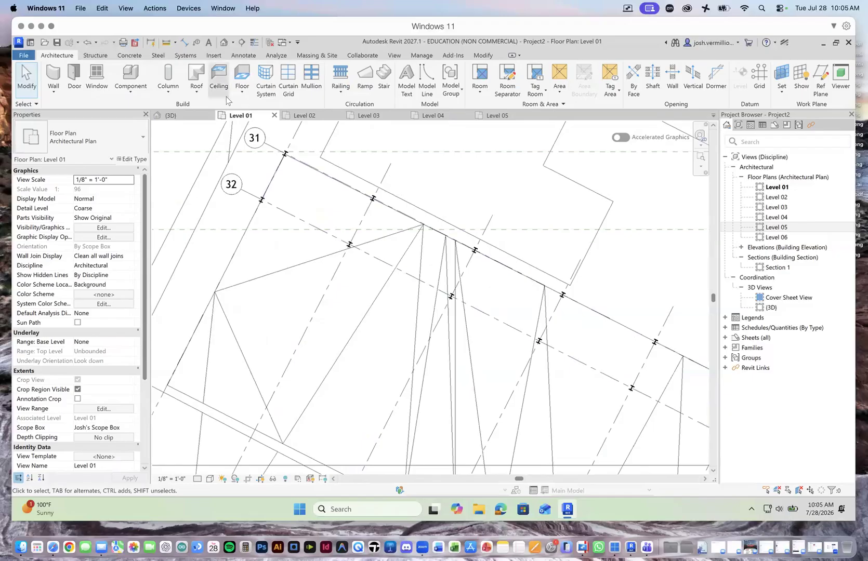
pyautogui.click(53, 92)
pyautogui.click(82, 111)
pyautogui.press('w')
pyautogui.press('a')
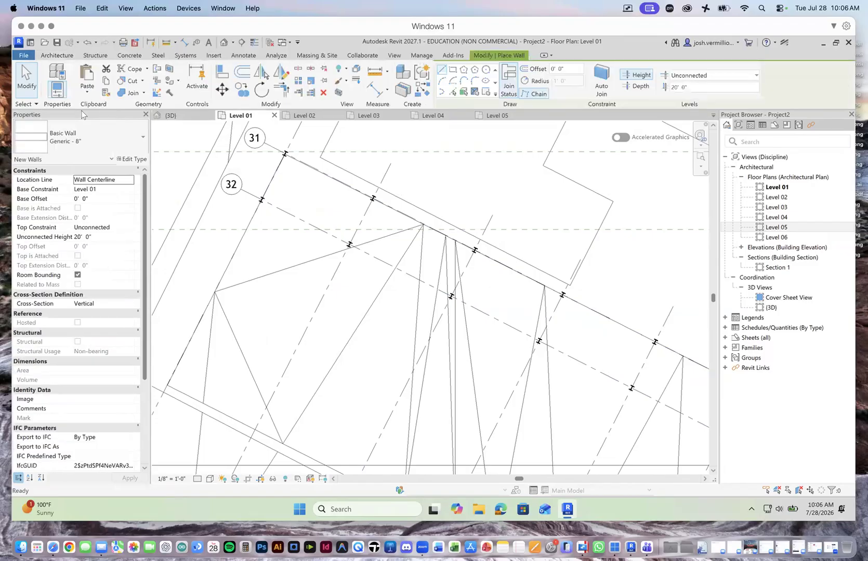
pyautogui.click(133, 131)
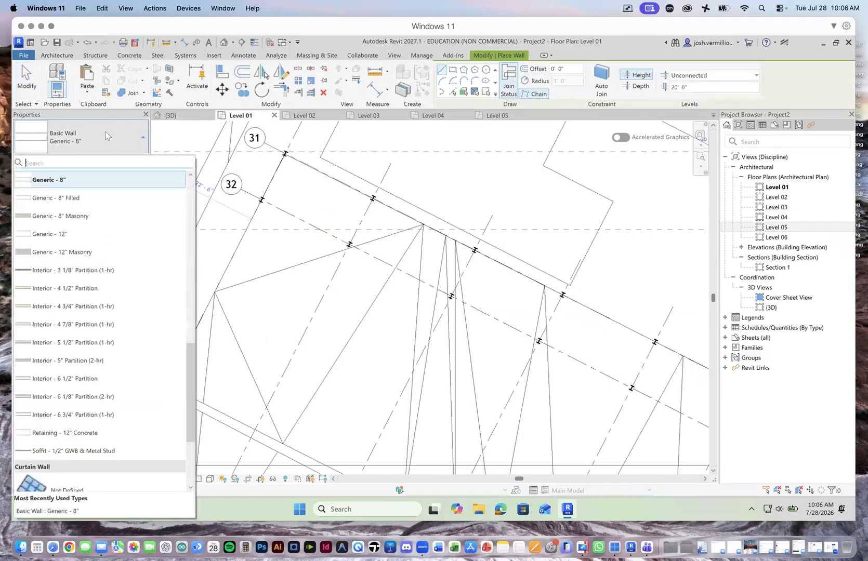
pyautogui.scroll(-5, 120, 366)
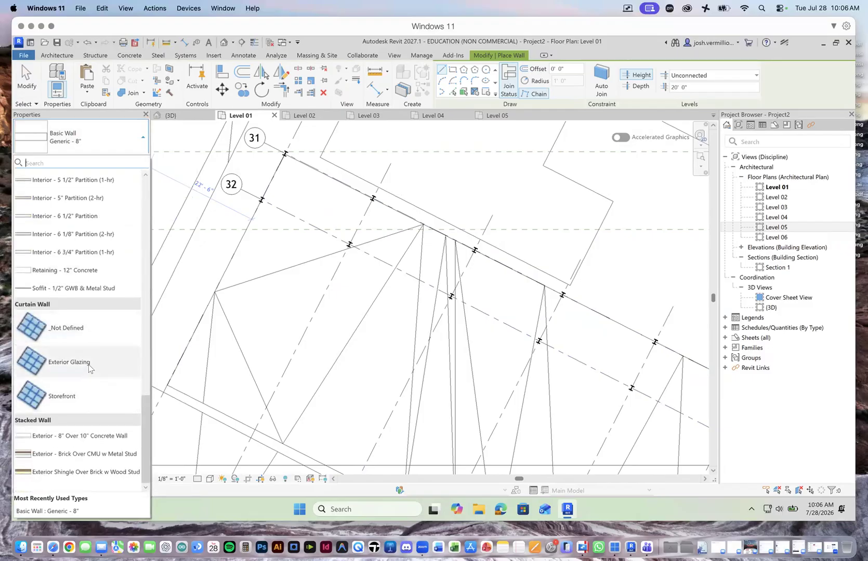
pyautogui.click(69, 362)
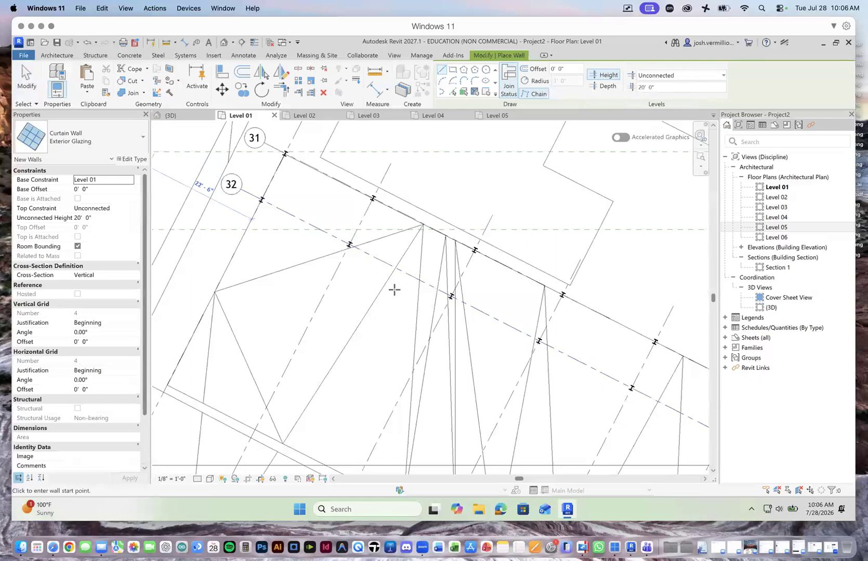
pyautogui.scroll(5, 350, 259)
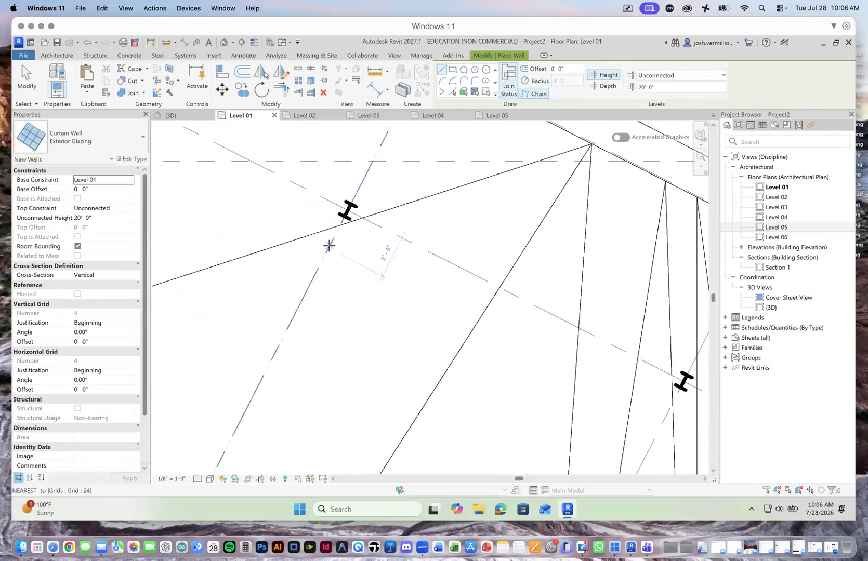
pyautogui.click(328, 245)
pyautogui.scroll(-3, 443, 309)
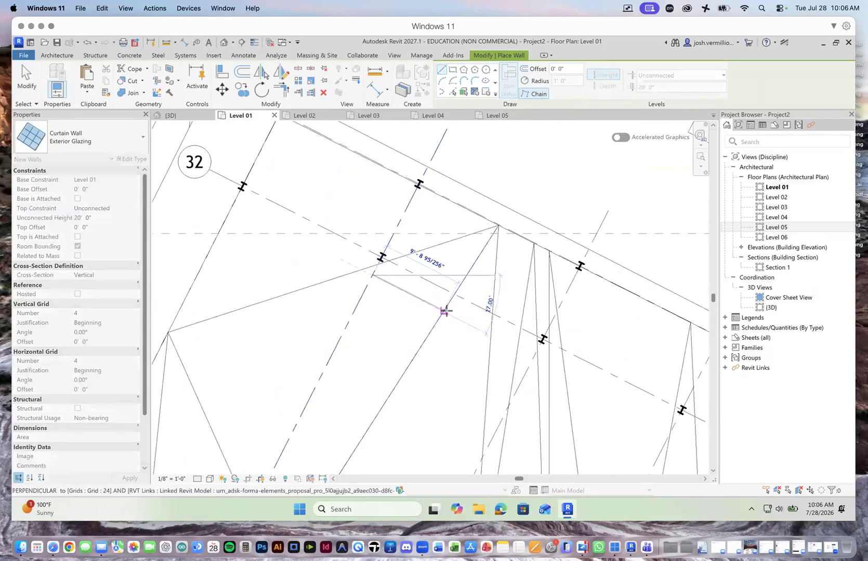
pyautogui.click(531, 356)
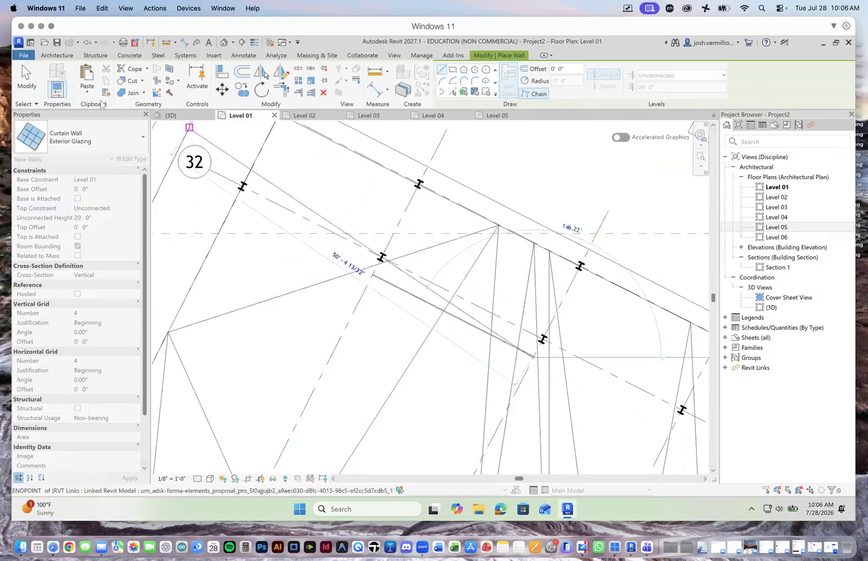
pyautogui.rightClick(456, 230)
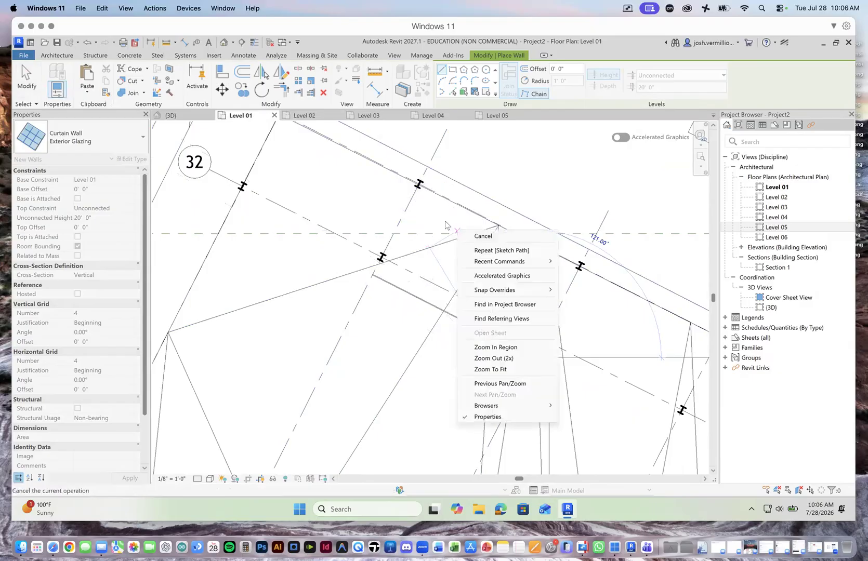
pyautogui.click(481, 237)
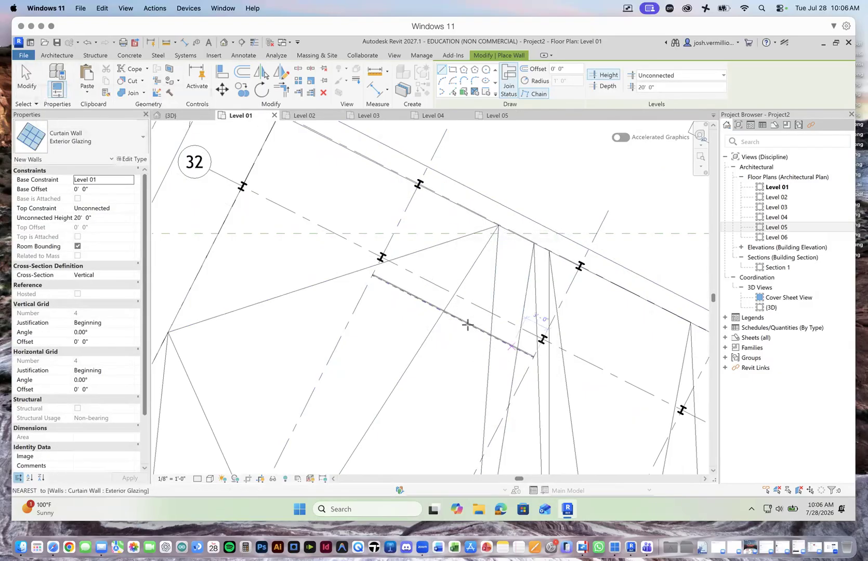
pyautogui.click(26, 78)
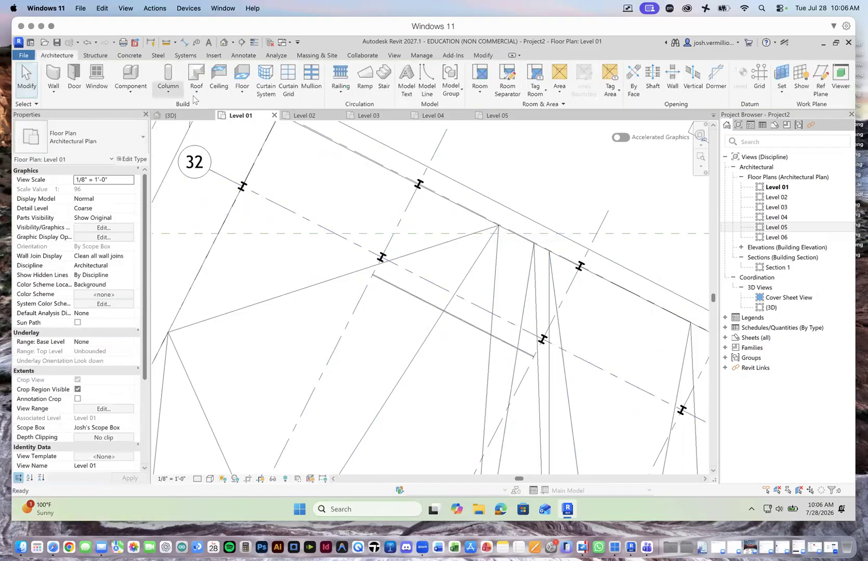
# Step: Select the Exterior Glazing curtain wall from the Level 01 plan and examine it in the 3D view between the two towers
pyautogui.click(172, 116)
pyautogui.scroll(3, 407, 377)
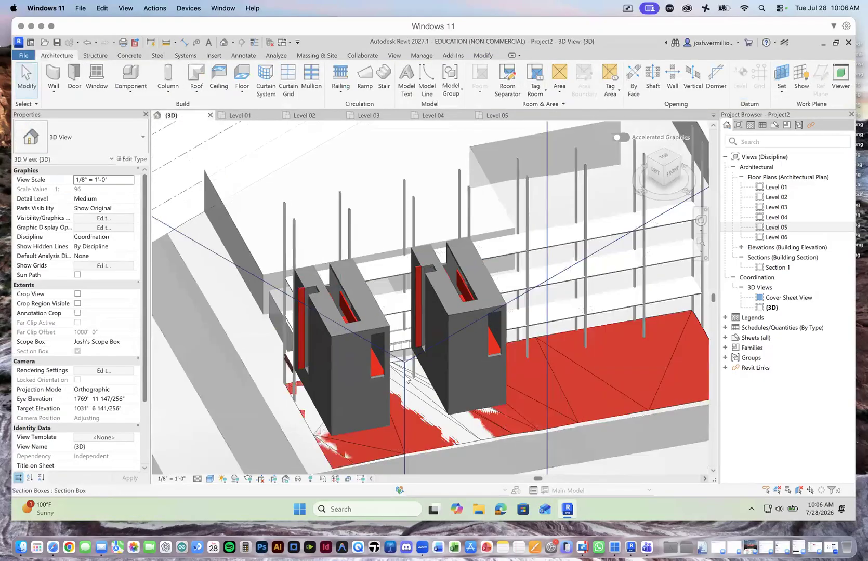
pyautogui.scroll(5, 406, 379)
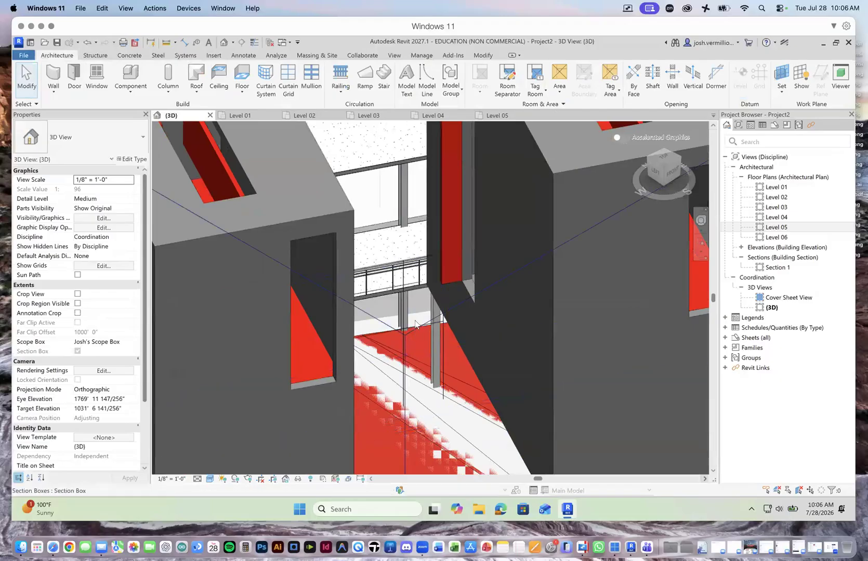
pyautogui.click(263, 115)
pyautogui.click(405, 295)
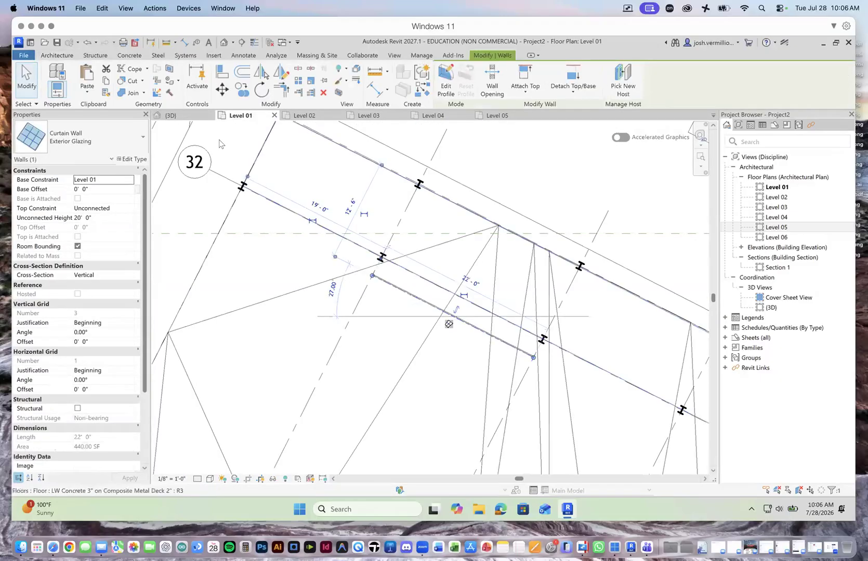
pyautogui.click(171, 116)
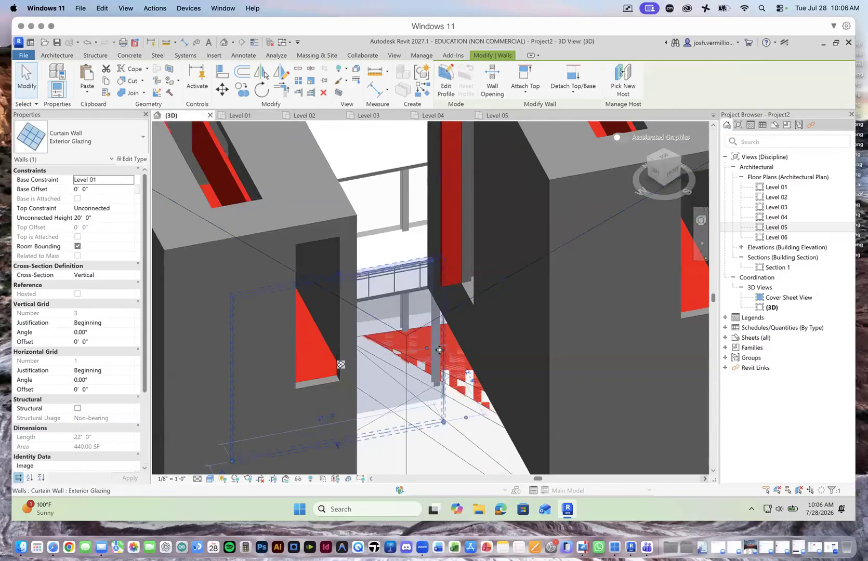
pyautogui.scroll(-5, 439, 350)
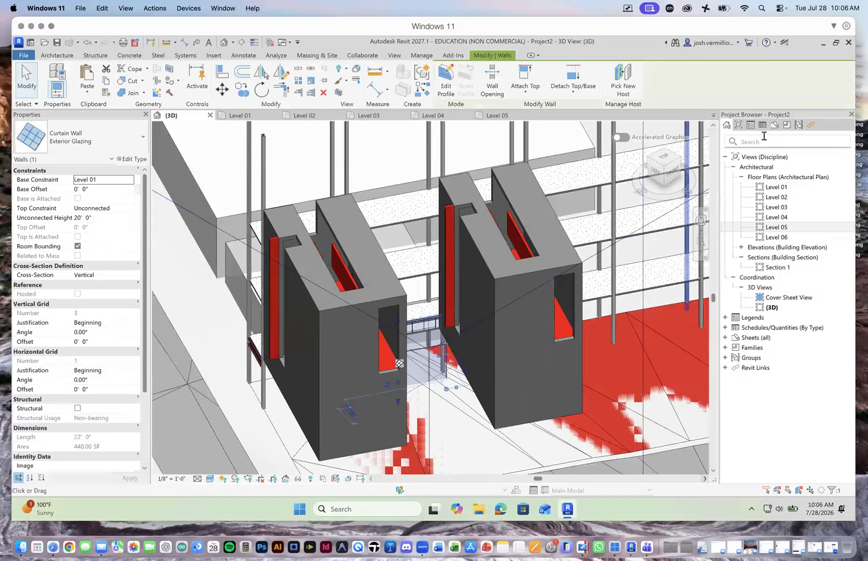
pyautogui.click(661, 173)
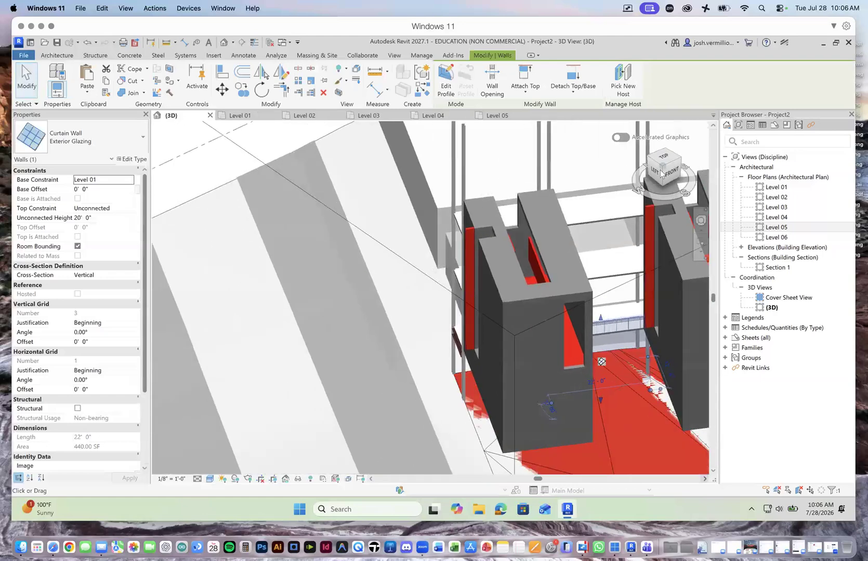
pyautogui.scroll(-5, 301, 238)
pyautogui.scroll(1, 457, 299)
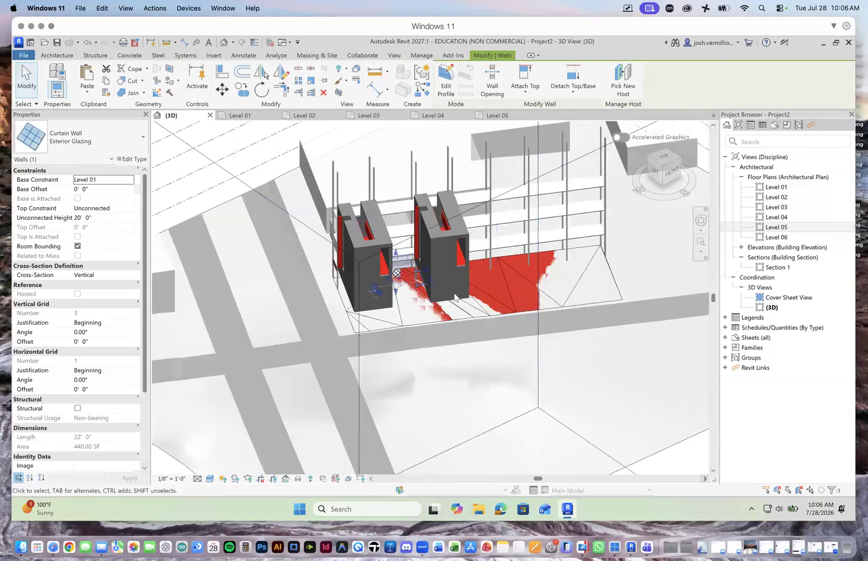
pyautogui.scroll(4, 452, 294)
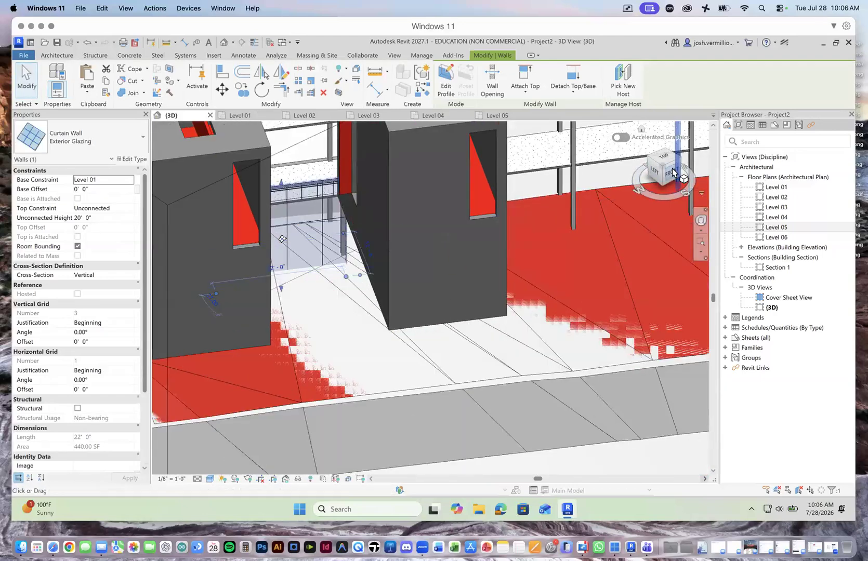
pyautogui.click(673, 174)
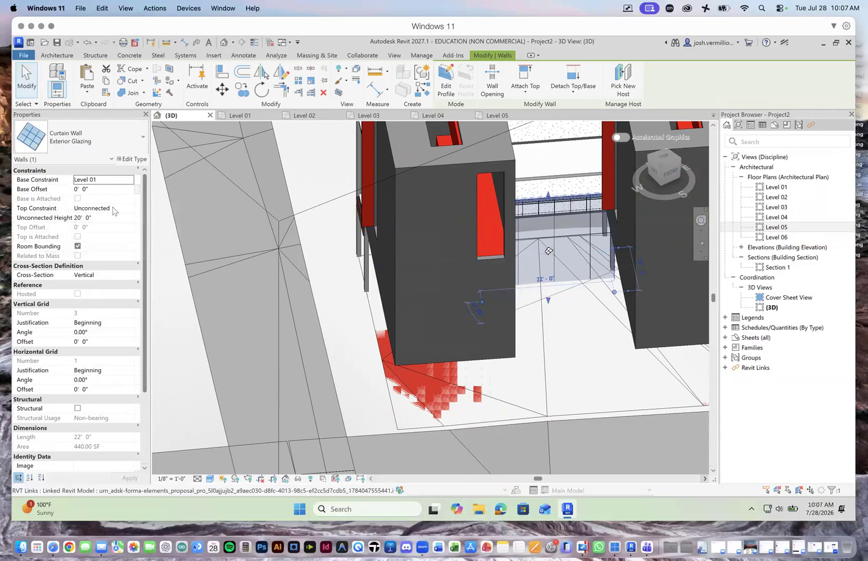
# Step: Set the top constraint of the Exterior Glazing curtain wall between the two towers to Level 05
pyautogui.click(131, 210)
pyautogui.moveTo(133, 237); pyautogui.dragTo(134, 249)
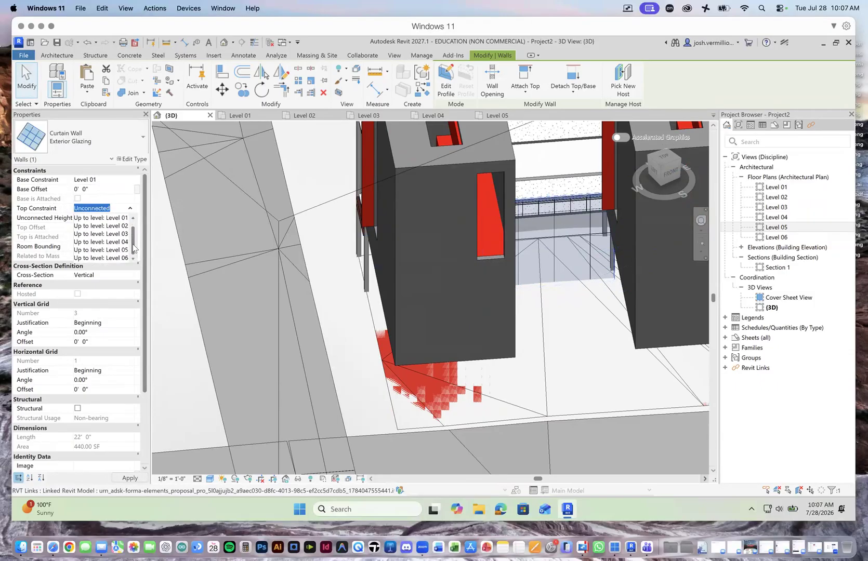
pyautogui.click(126, 251)
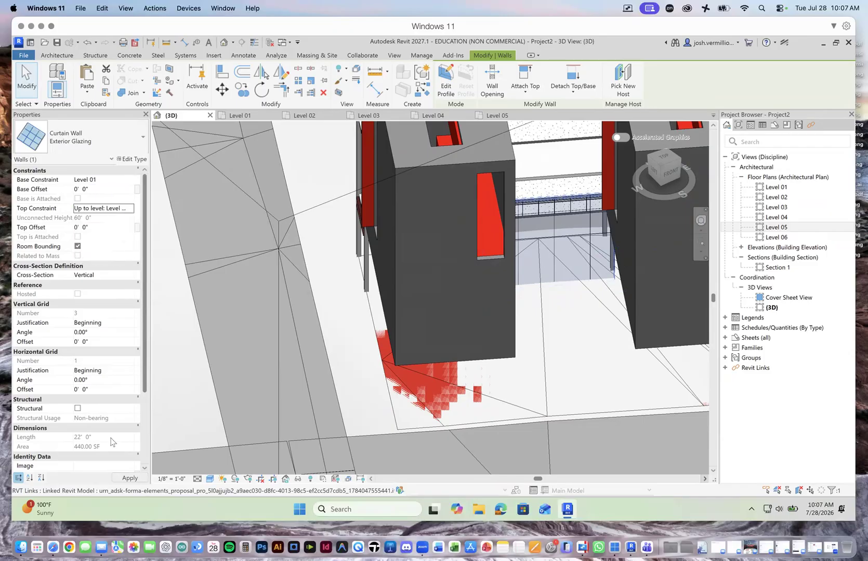
pyautogui.click(130, 478)
pyautogui.scroll(-5, 491, 350)
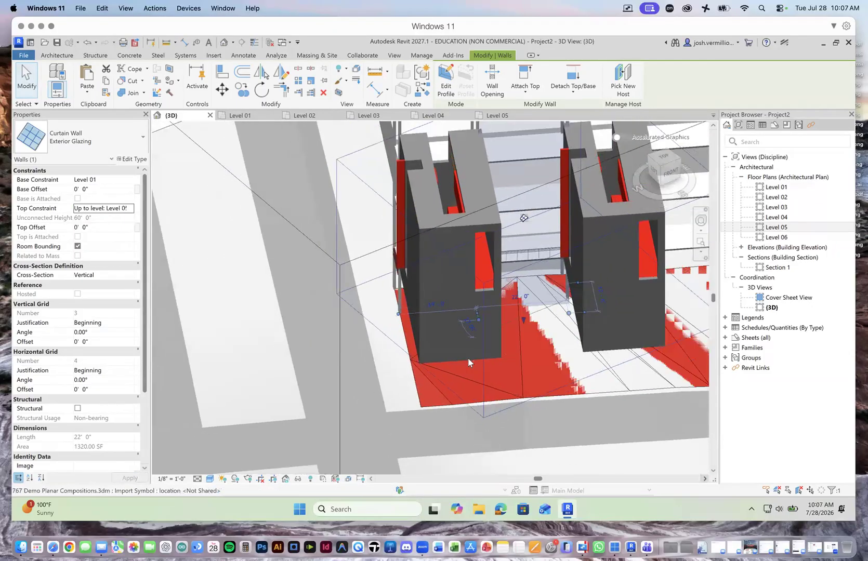
pyautogui.scroll(5, 518, 220)
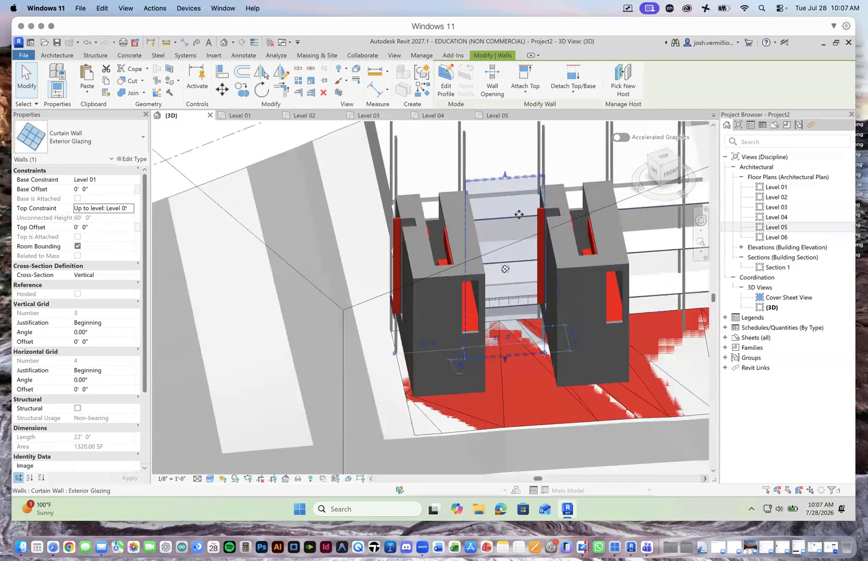
pyautogui.scroll(3, 520, 214)
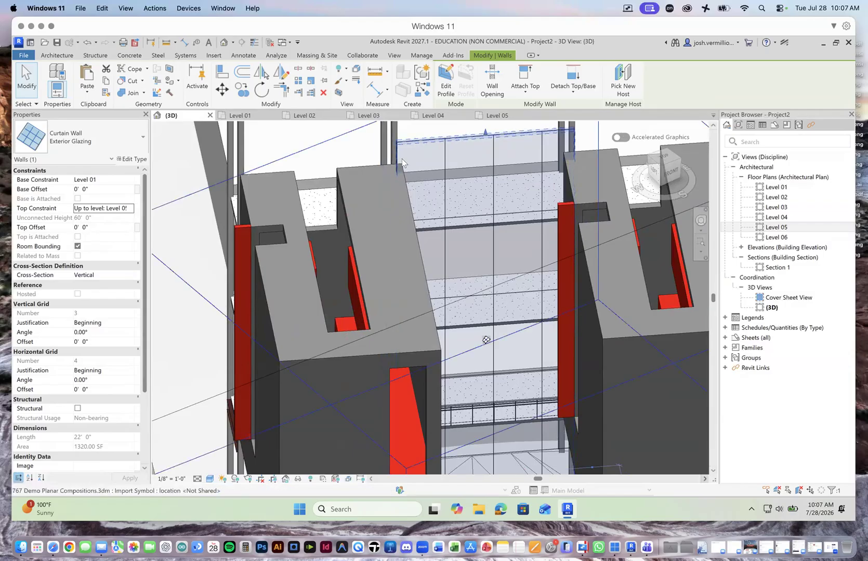
# Step: In the Level 01 plan, pull back the curtain wall's end at grid 24, shortening the wall to 21' 4"
pyautogui.click(248, 116)
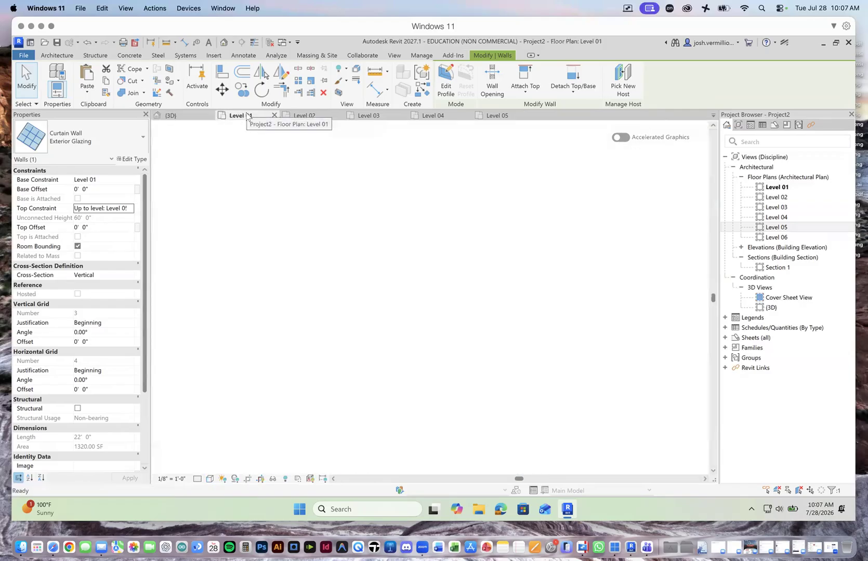
pyautogui.scroll(5, 380, 289)
pyautogui.scroll(-2, 359, 265)
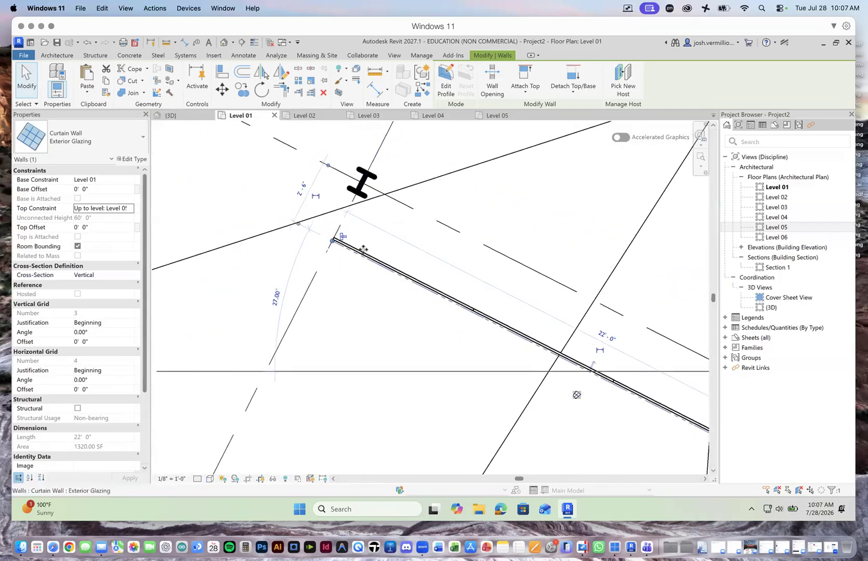
pyautogui.press('r')
pyautogui.press('s')
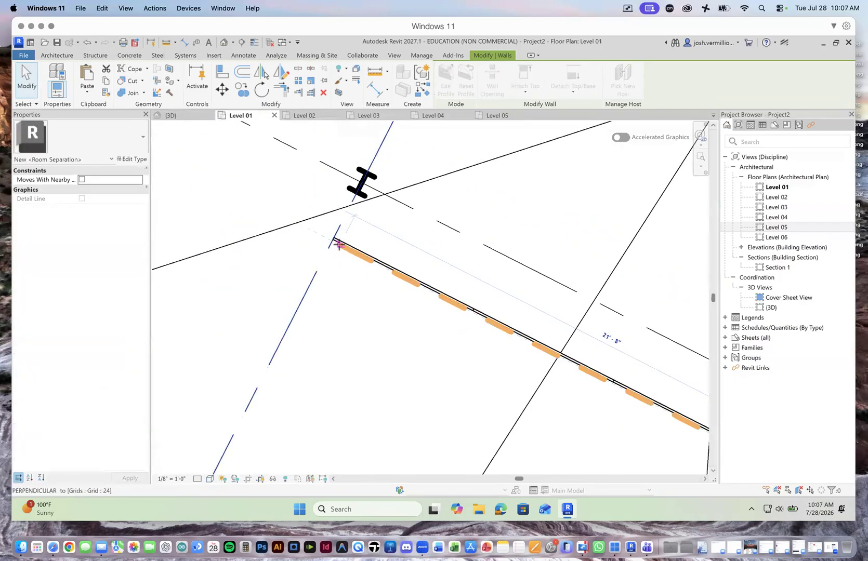
pyautogui.moveTo(346, 248); pyautogui.dragTo(347, 249)
pyautogui.scroll(-3, 310, 254)
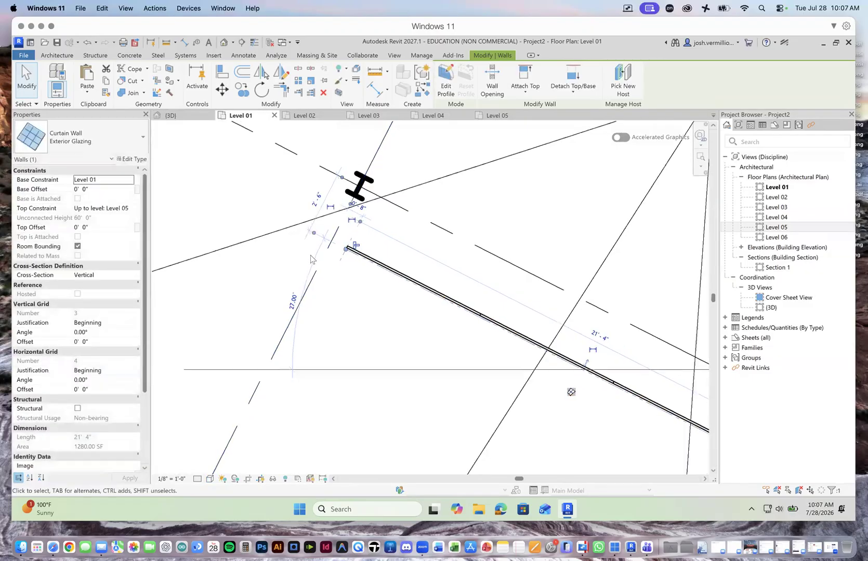
# Step: Pull back the curtain wall's opposite end near grid 25 to a wall length of 20' 10" and check it in 3D
pyautogui.scroll(4, 634, 406)
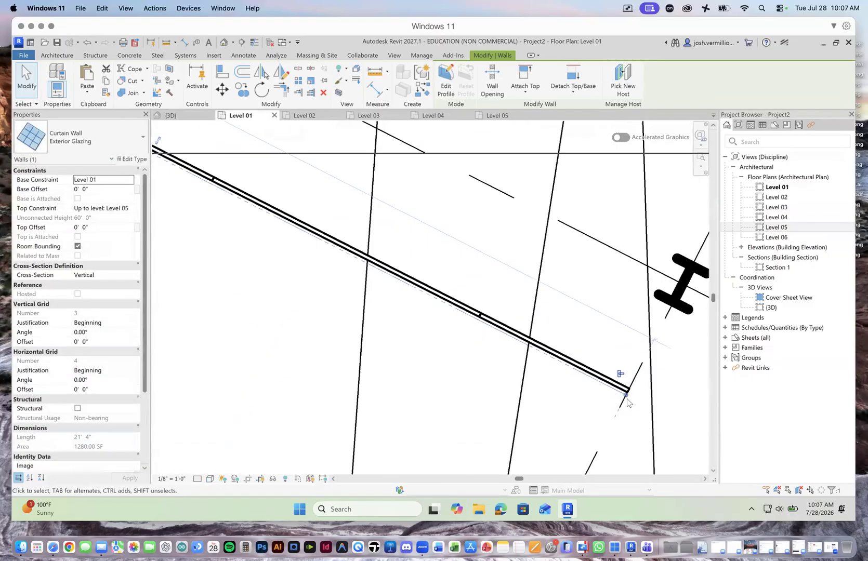
pyautogui.moveTo(625, 397); pyautogui.dragTo(599, 382)
pyautogui.scroll(-2, 559, 397)
pyautogui.scroll(-4, 559, 397)
pyautogui.click(170, 115)
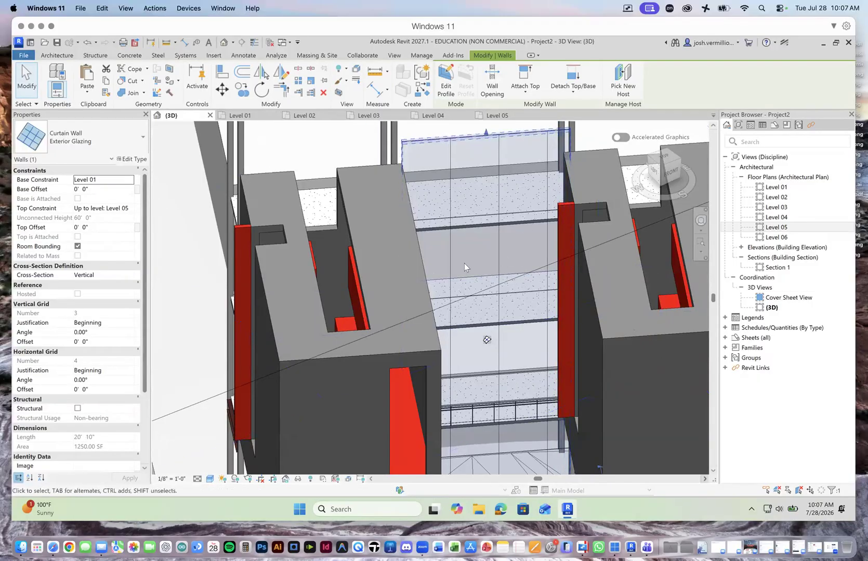
pyautogui.scroll(-3, 463, 263)
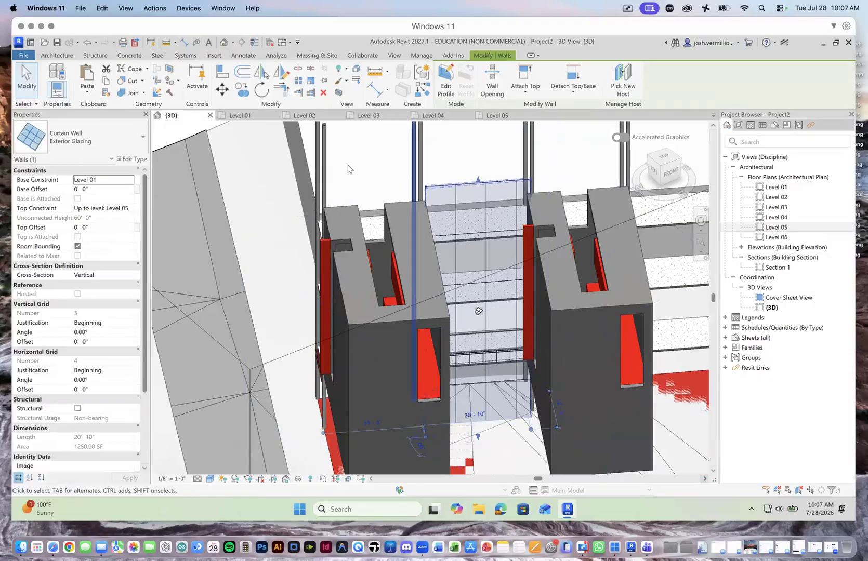
pyautogui.click(26, 81)
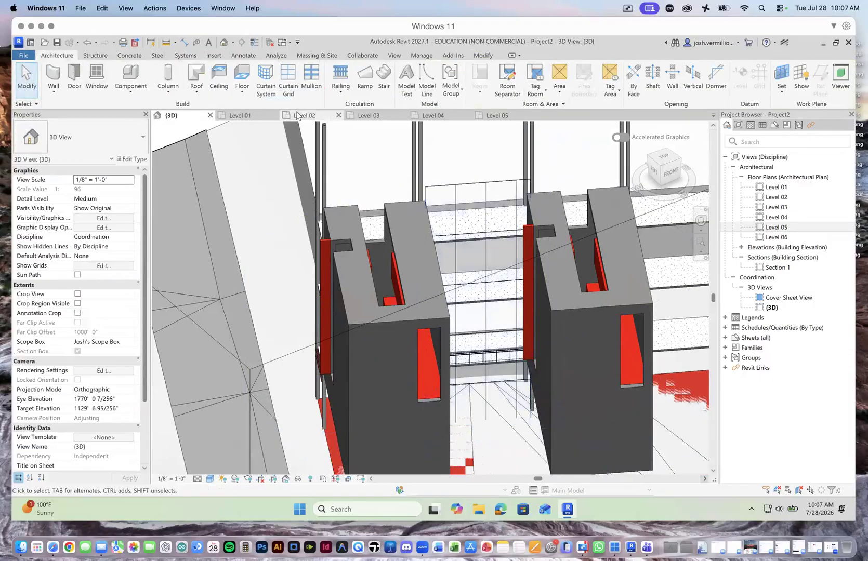
# Step: Start placing curtain grid lines across all segments of the Exterior Glazing curtain wall in the 3D view
pyautogui.click(463, 189)
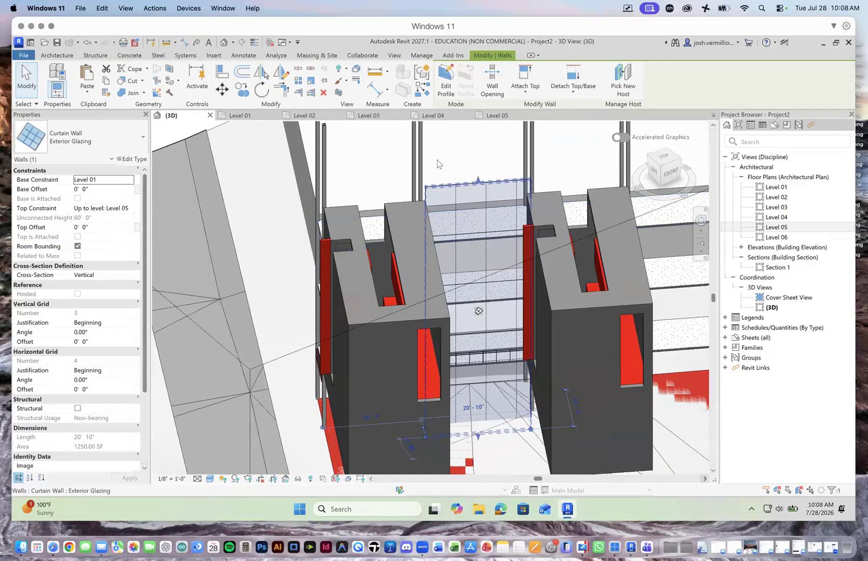
pyautogui.click(57, 55)
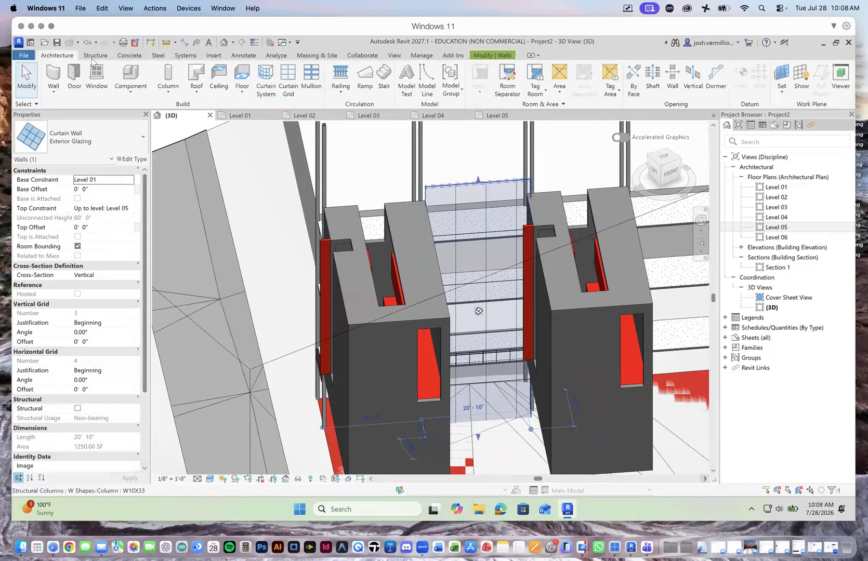
pyautogui.click(290, 89)
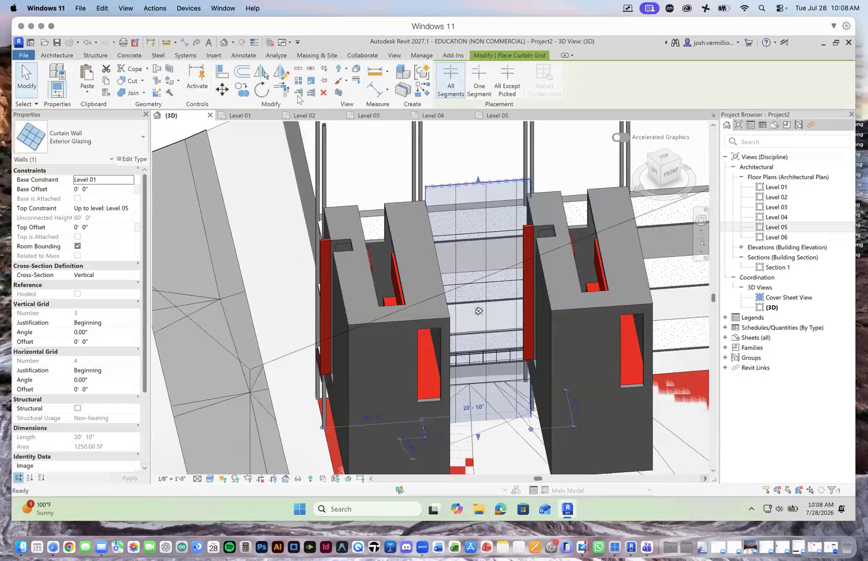
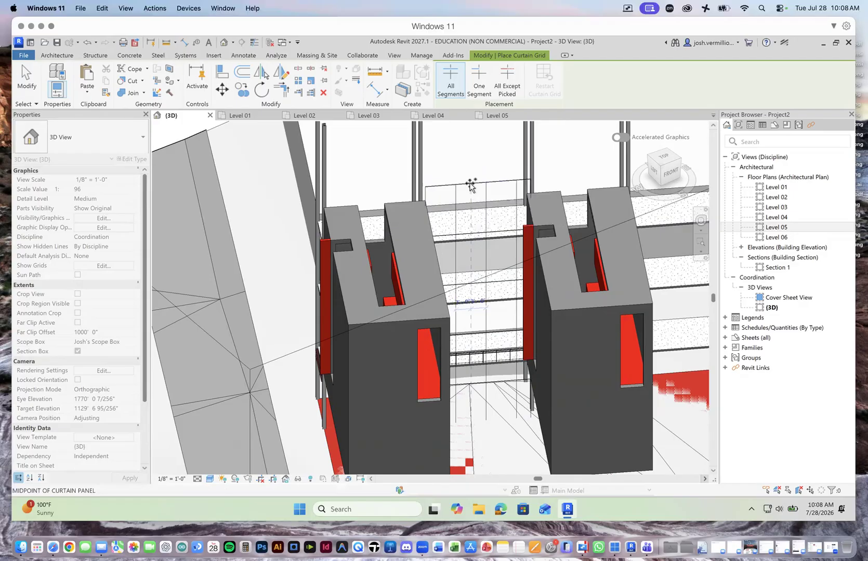
# Step: Add vertical grid lines at the panel midpoints across the Exterior Glazing curtain wall between the two towers, spaced 3' - 0"
pyautogui.click(470, 185)
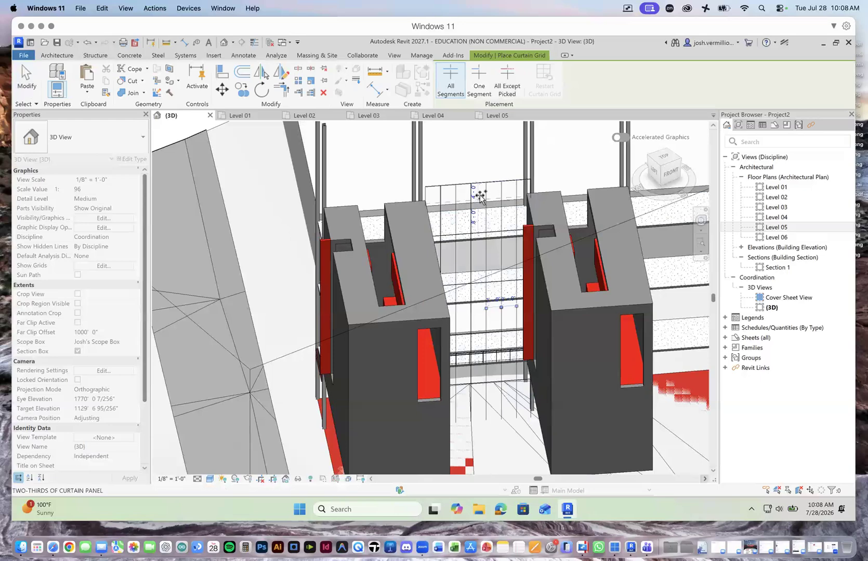
pyautogui.scroll(5, 499, 317)
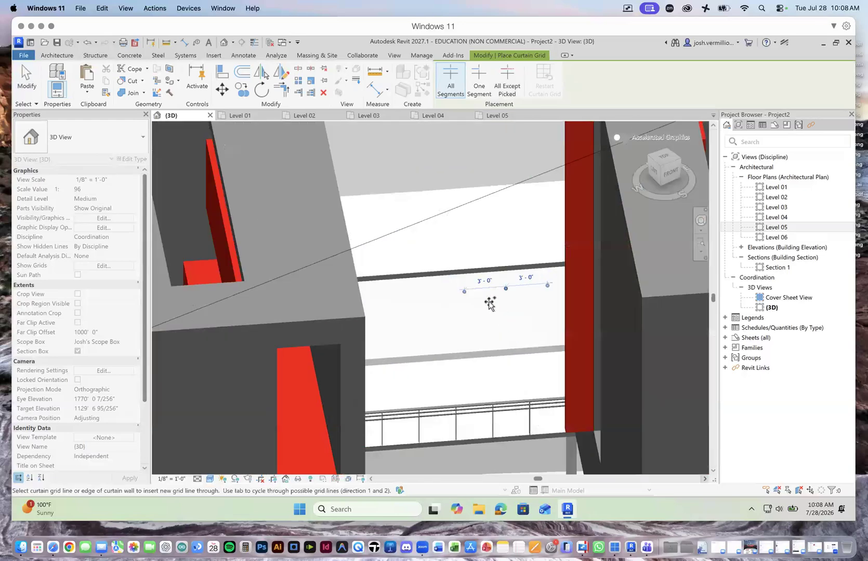
pyautogui.scroll(-6, 487, 300)
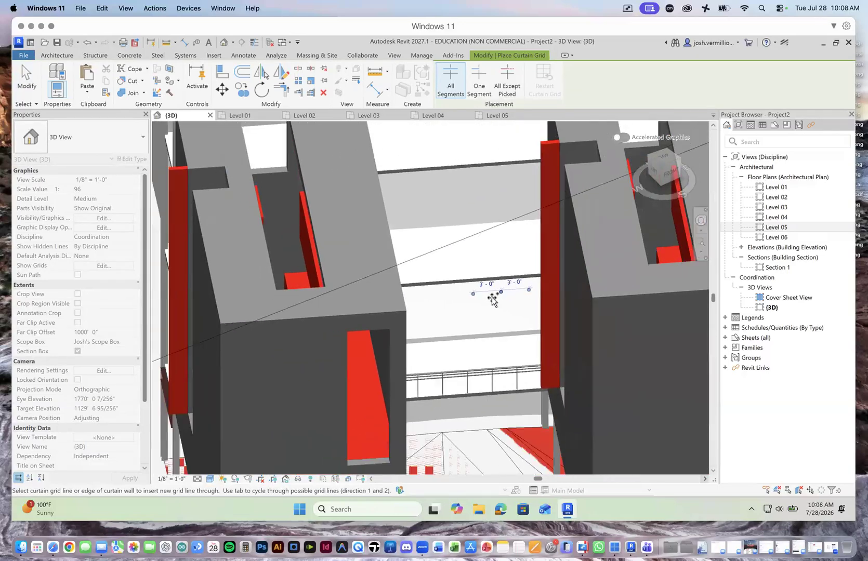
pyautogui.scroll(-1, 501, 303)
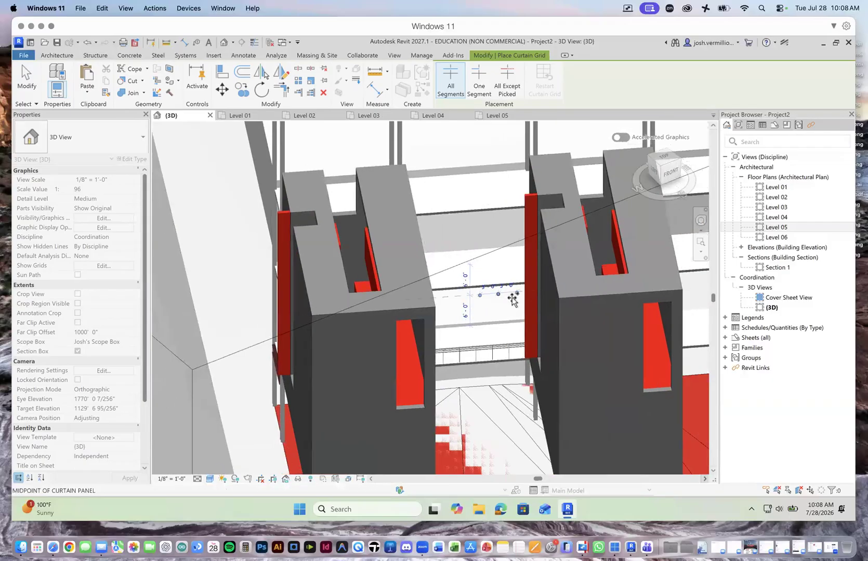
pyautogui.scroll(-2, 518, 300)
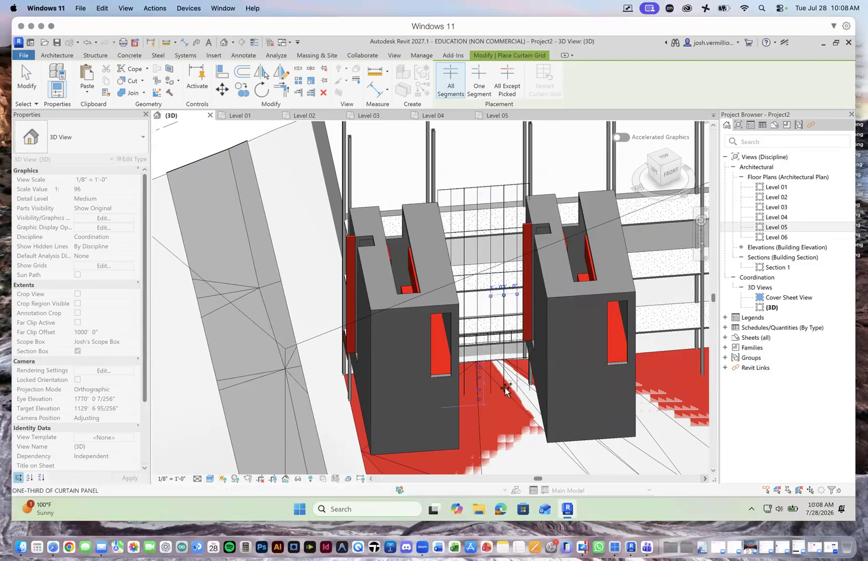
pyautogui.scroll(2, 508, 384)
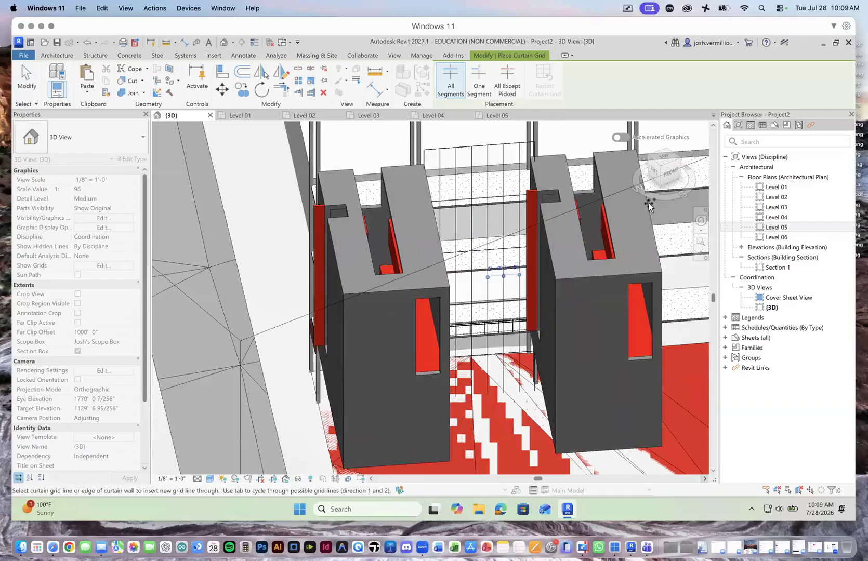
# Step: End grid placement and open the South - Architectural elevation
pyautogui.click(741, 247)
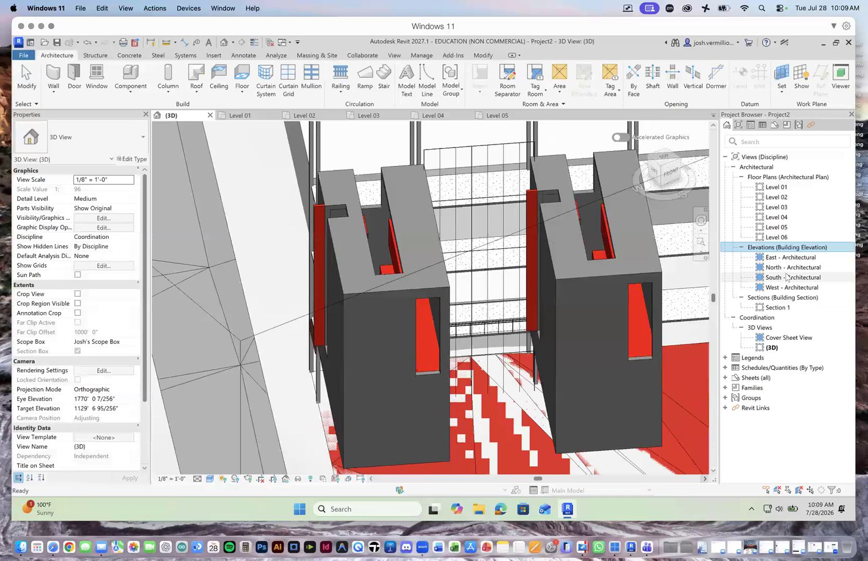
pyautogui.doubleClick(794, 277)
pyautogui.scroll(-10, 474, 288)
pyautogui.scroll(3, 490, 277)
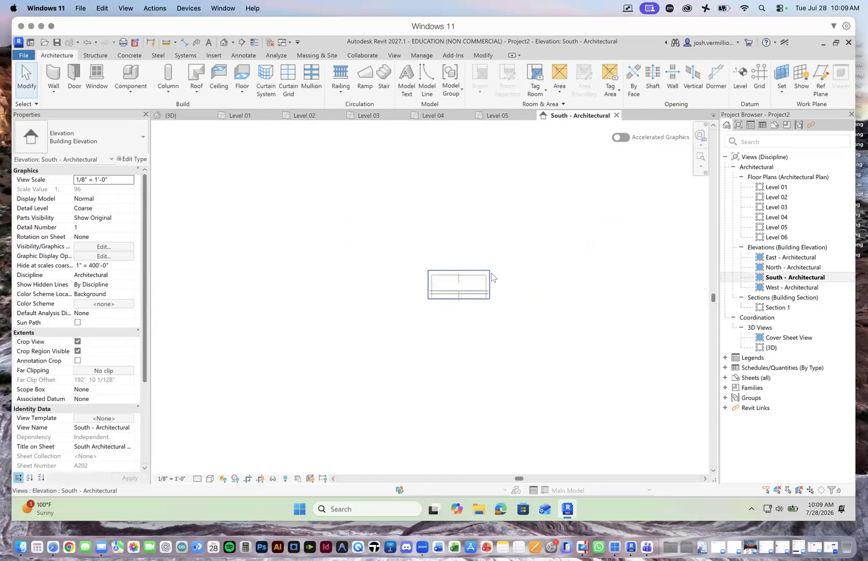
# Step: Assign the project's named scope box to the South - Architectural elevation and inspect the curtain wall between the towers
pyautogui.click(77, 341)
pyautogui.click(108, 390)
pyautogui.click(131, 391)
pyautogui.click(119, 409)
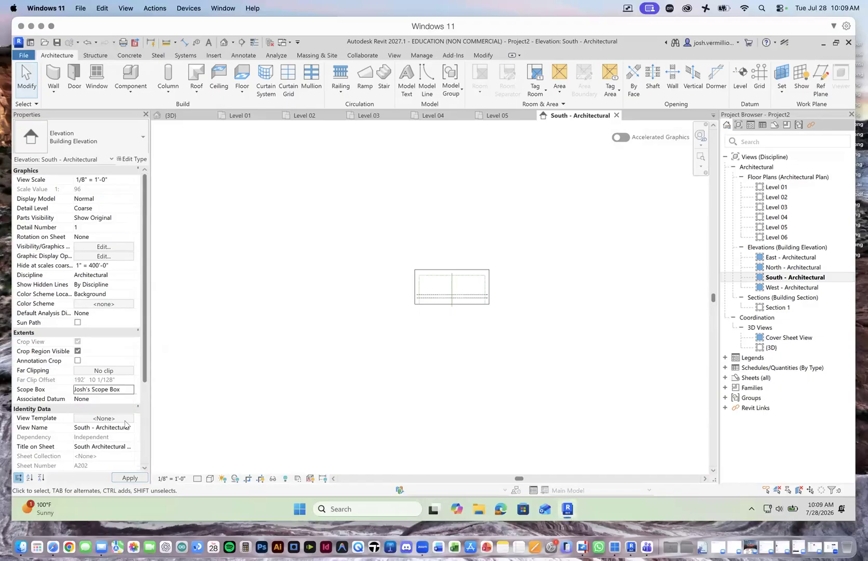
pyautogui.click(135, 478)
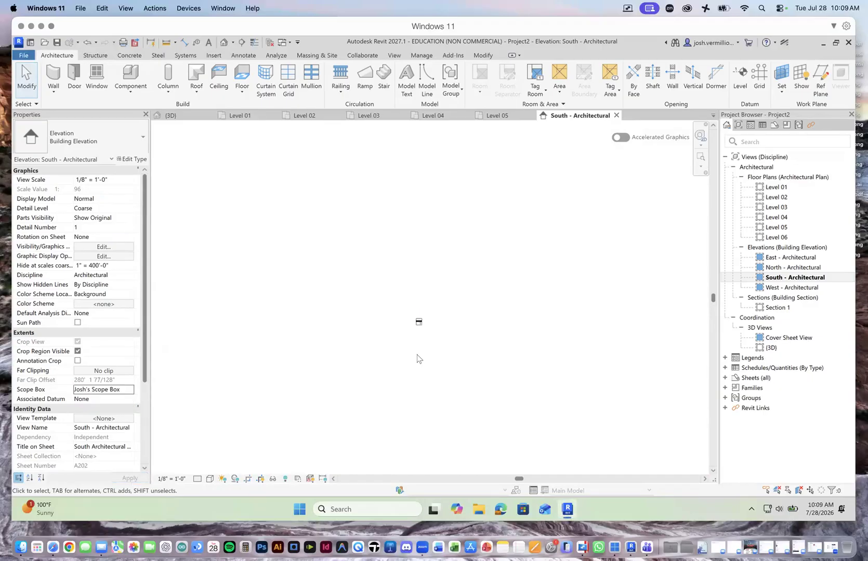
pyautogui.scroll(8, 424, 333)
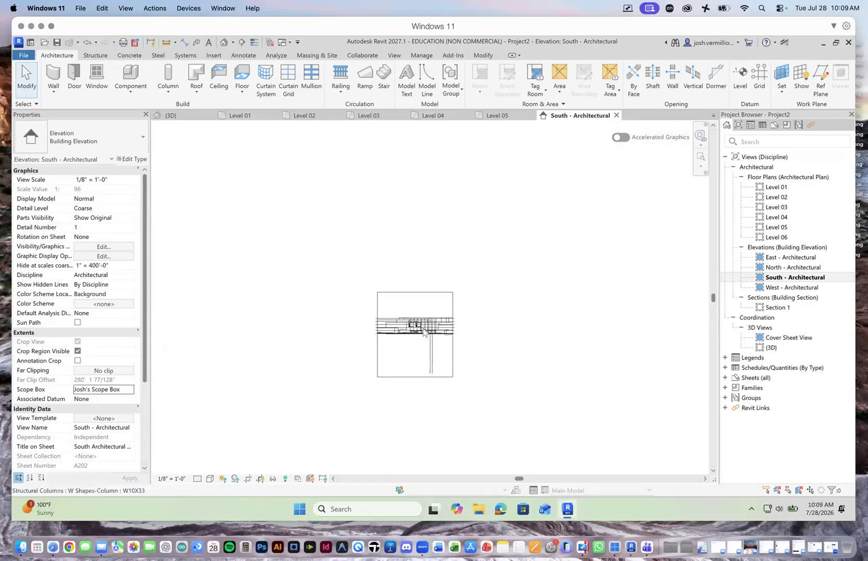
pyautogui.scroll(8, 411, 328)
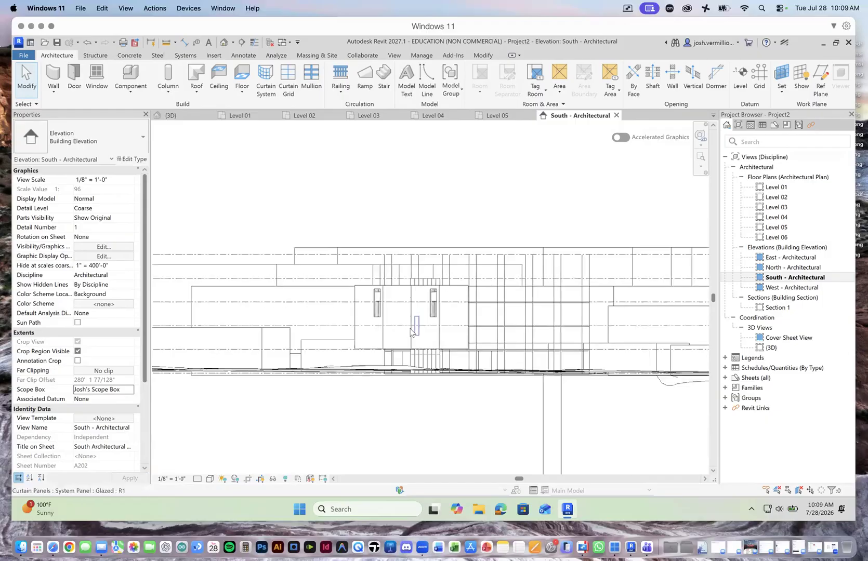
pyautogui.scroll(2, 410, 332)
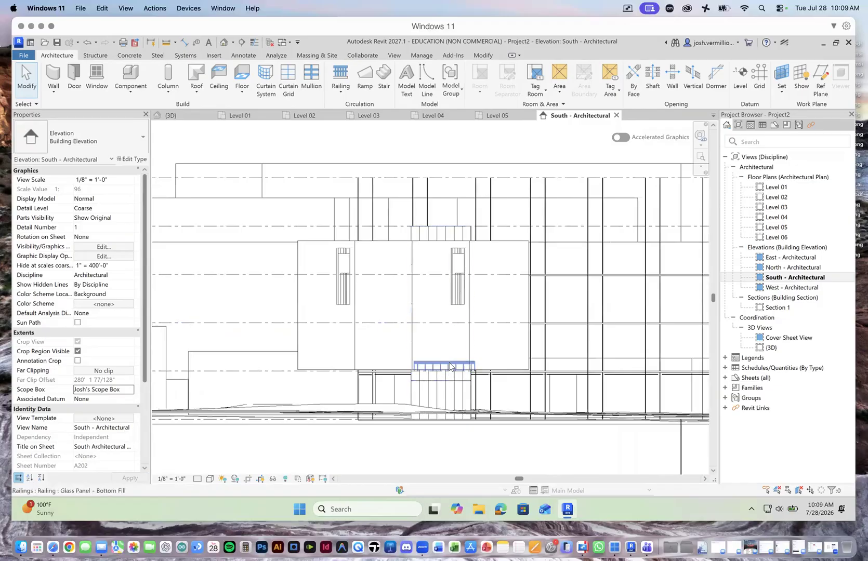
# Step: Back in the 3D view, add horizontal grid lines at the panel midpoints down the curtain wall's full height, spaced 6' - 0"
pyautogui.click(170, 115)
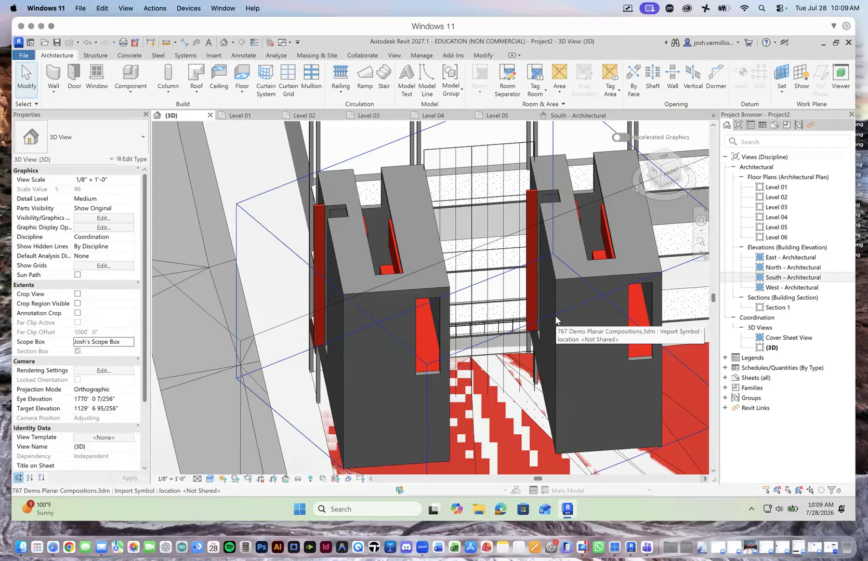
pyautogui.scroll(2, 515, 345)
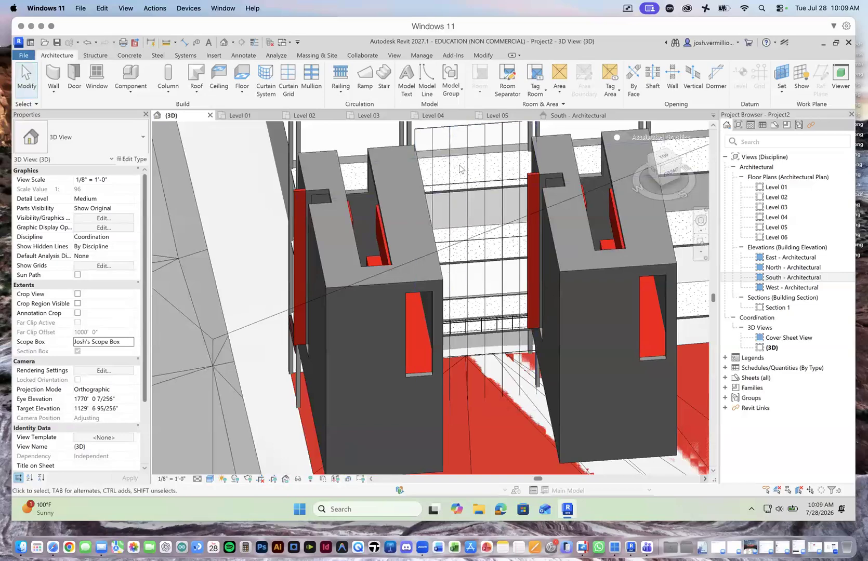
pyautogui.click(459, 133)
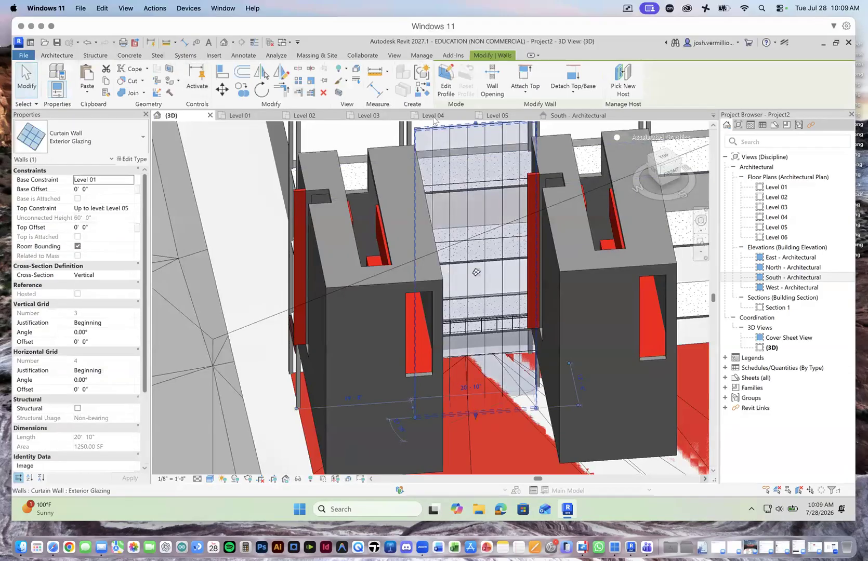
pyautogui.click(69, 56)
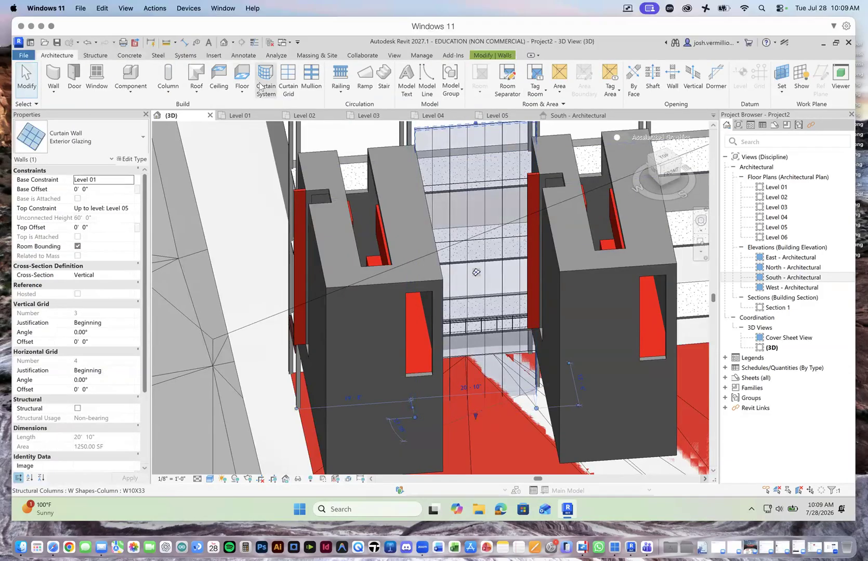
pyautogui.click(294, 84)
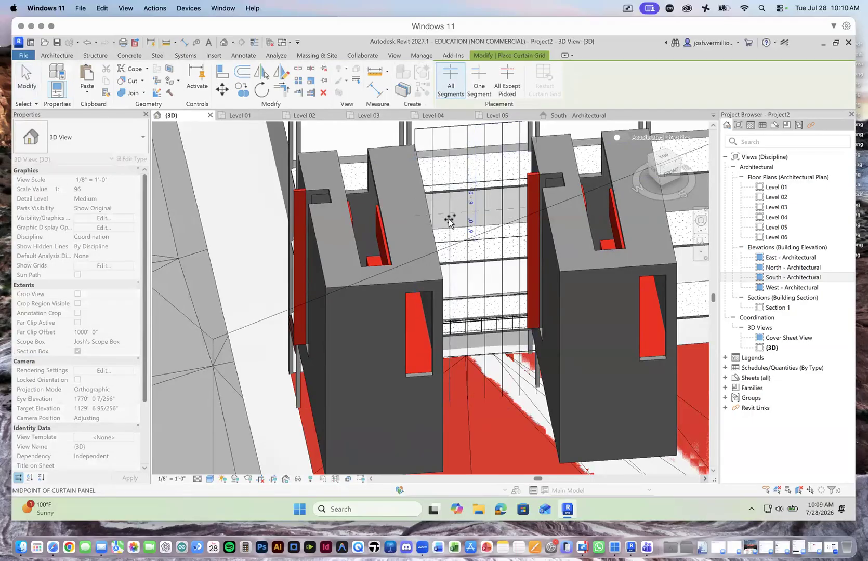
pyautogui.click(449, 161)
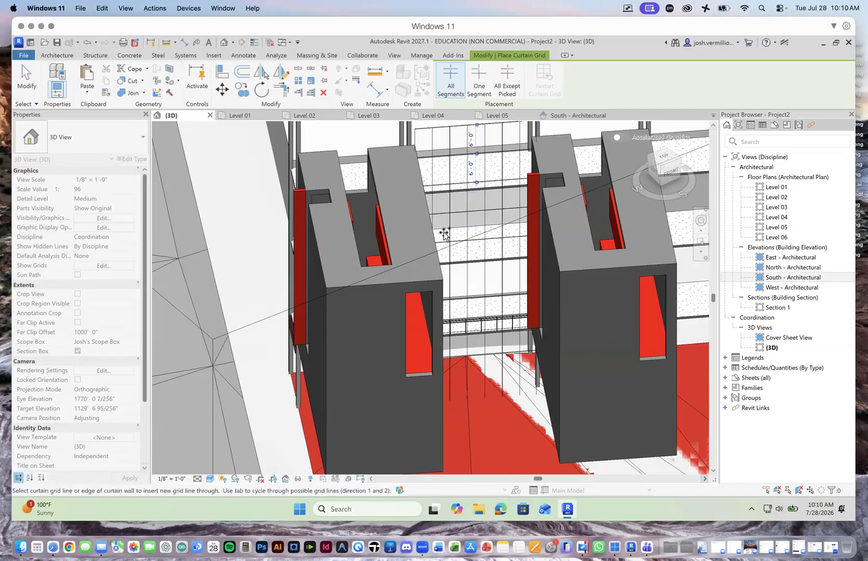
pyautogui.click(449, 273)
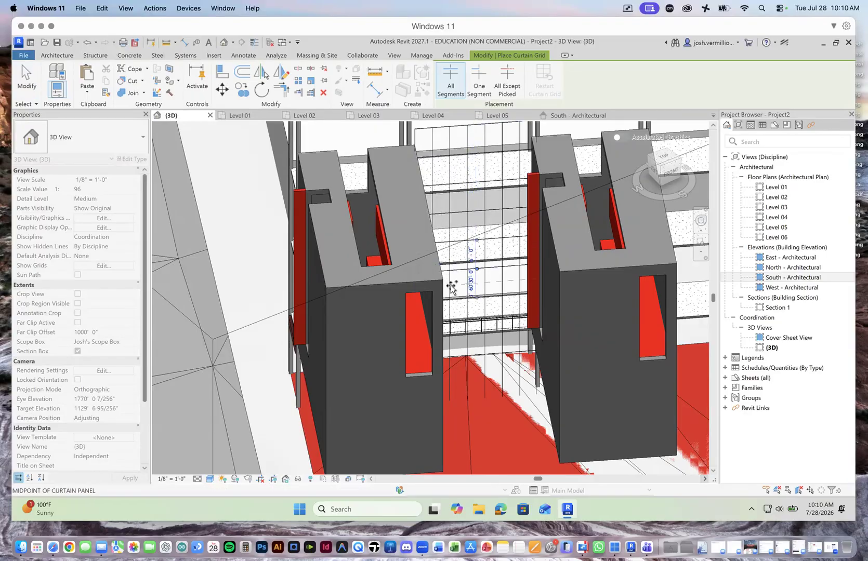
pyautogui.click(450, 326)
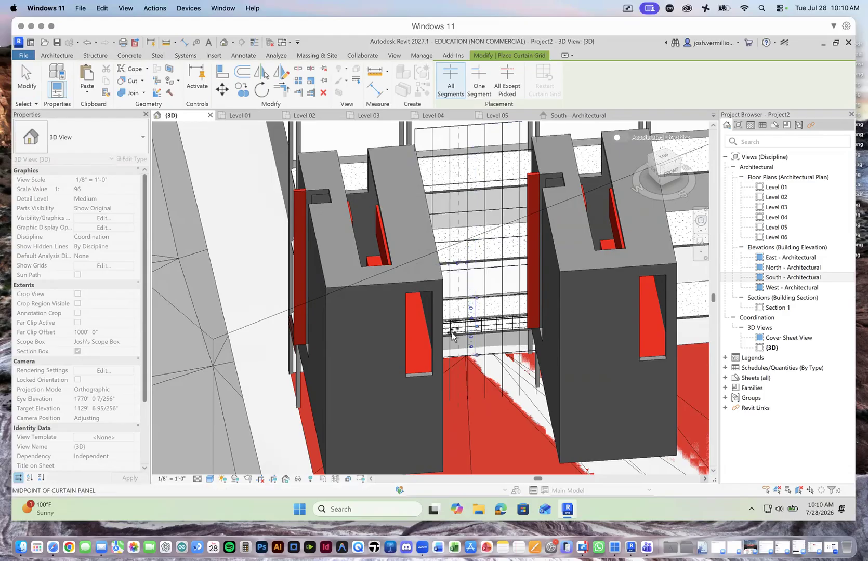
pyautogui.click(451, 379)
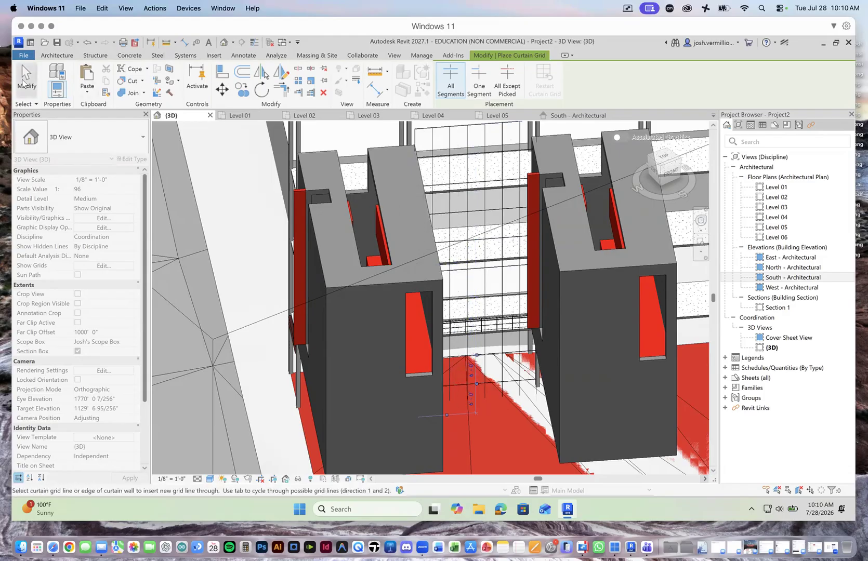
pyautogui.click(24, 78)
# Step: Place 2.5" x 5" rectangular mullions on all grid lines of the curtain wall and view the available mullion types
pyautogui.scroll(-2, 515, 218)
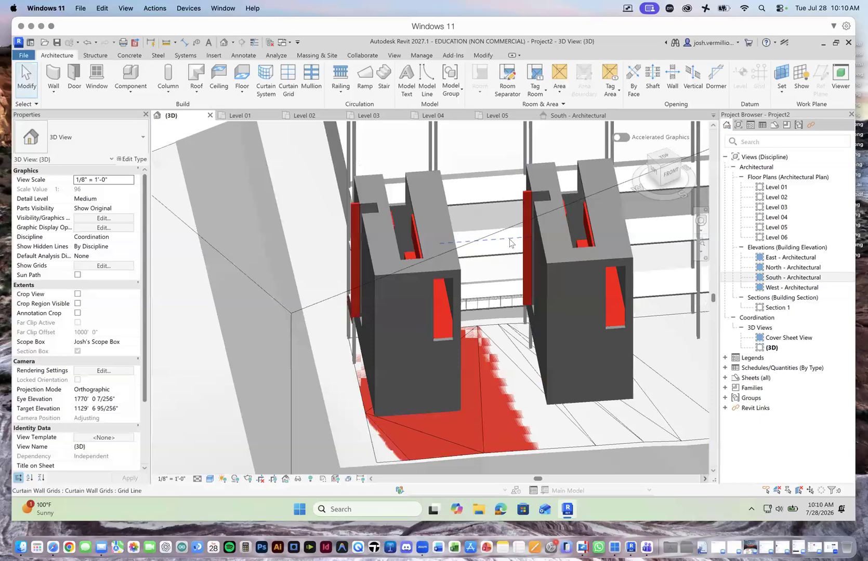
pyautogui.scroll(2, 514, 218)
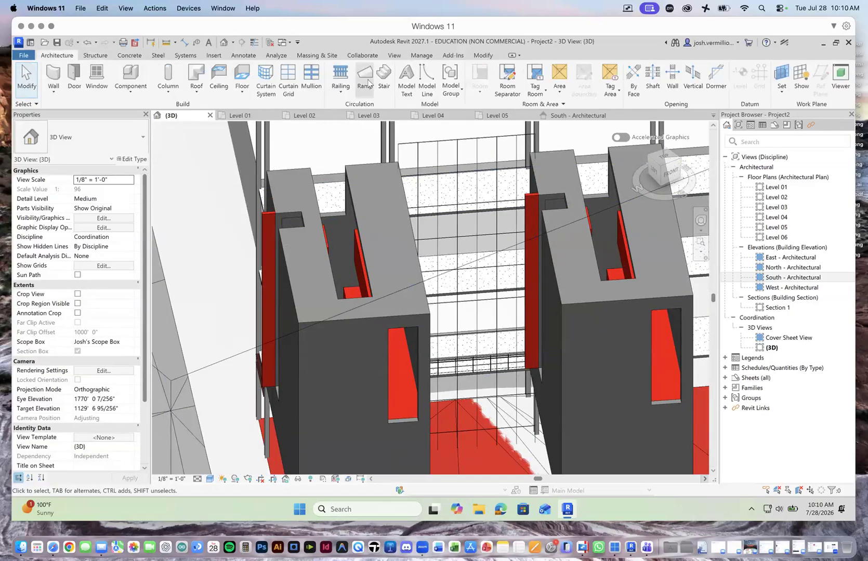
pyautogui.click(313, 83)
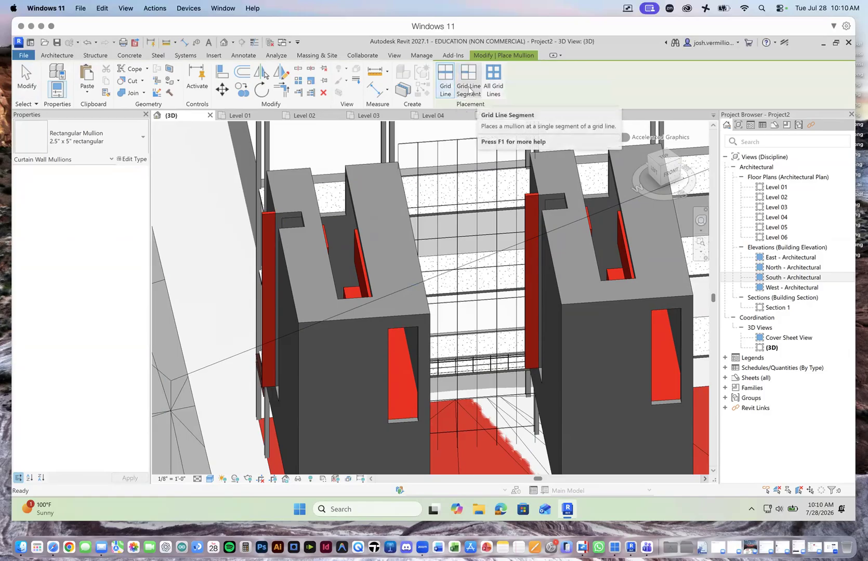
pyautogui.click(494, 88)
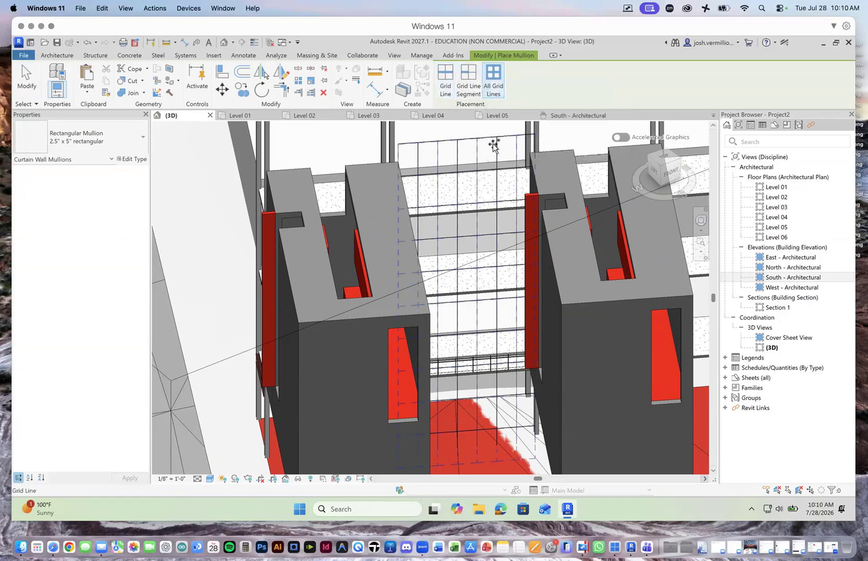
pyautogui.click(474, 152)
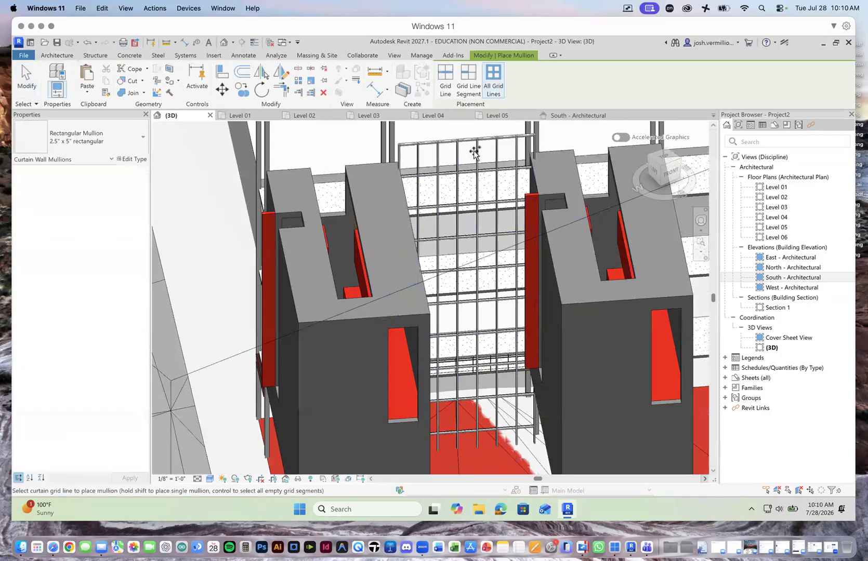
pyautogui.click(140, 136)
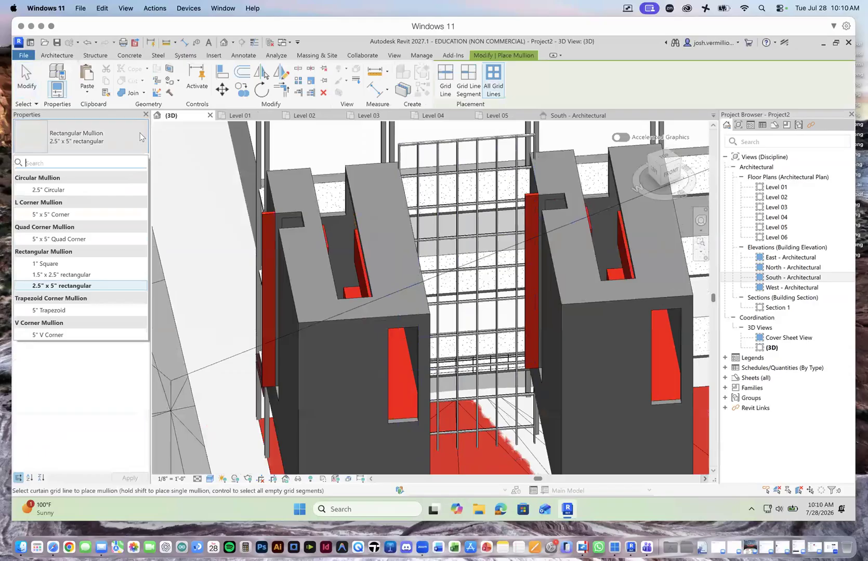
pyautogui.scroll(-3, 272, 181)
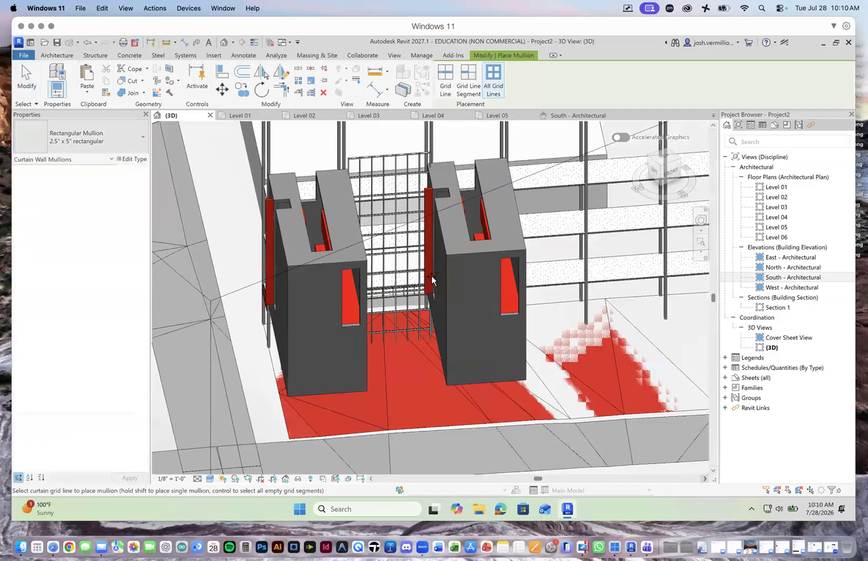
pyautogui.scroll(-1, 457, 266)
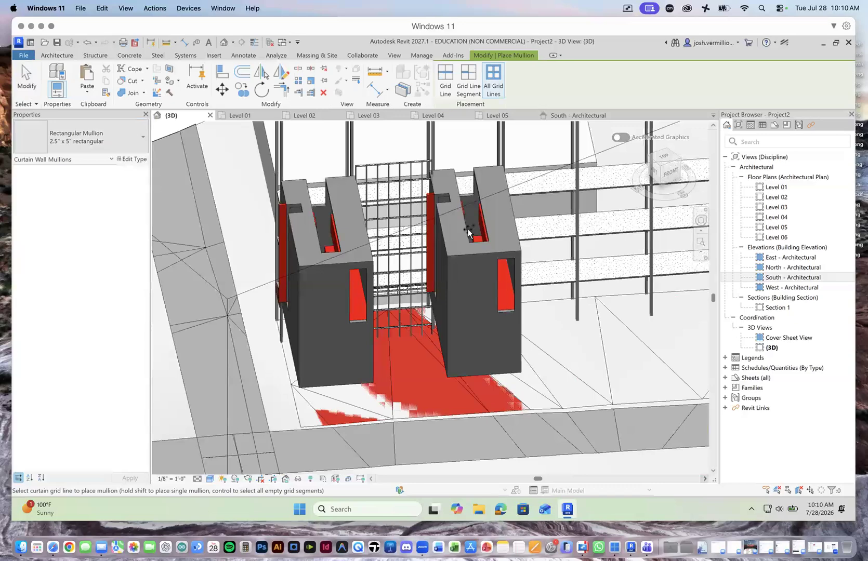
# Step: Start an architectural wall with the Exterior Glazing curtain wall type and examine the other curtain and stacked wall types
pyautogui.click(70, 55)
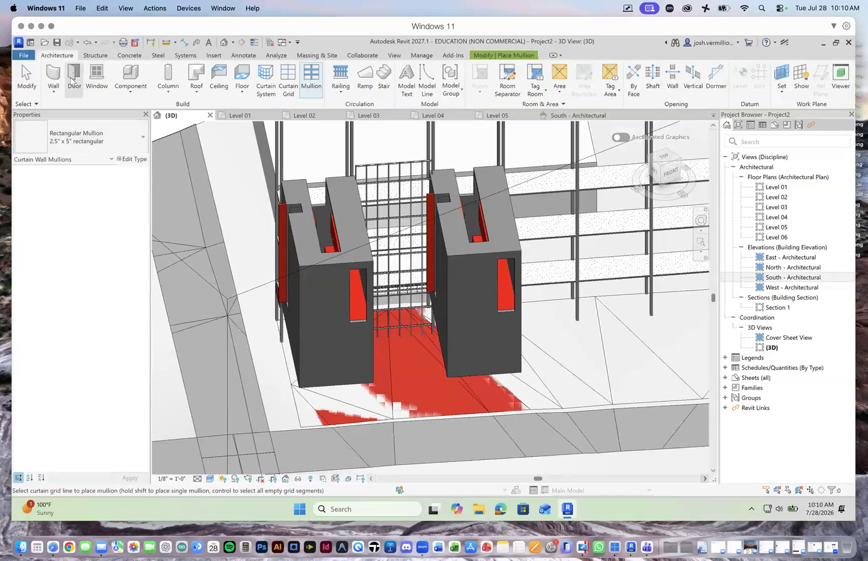
pyautogui.click(53, 89)
pyautogui.click(75, 113)
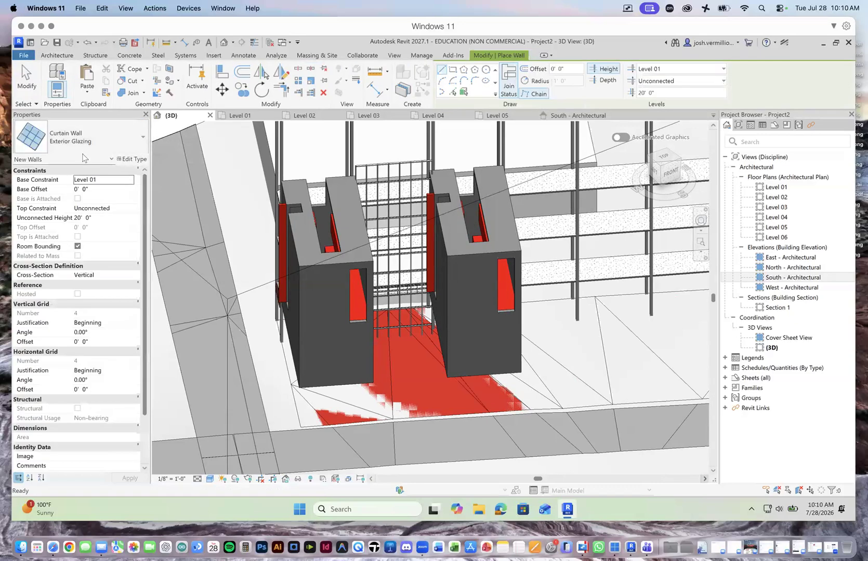
pyautogui.click(104, 137)
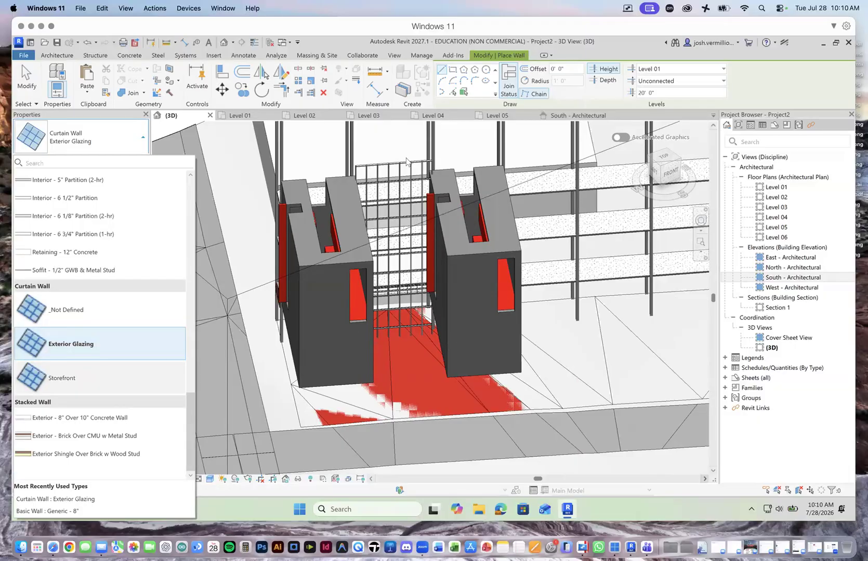
pyautogui.click(95, 55)
pyautogui.click(68, 56)
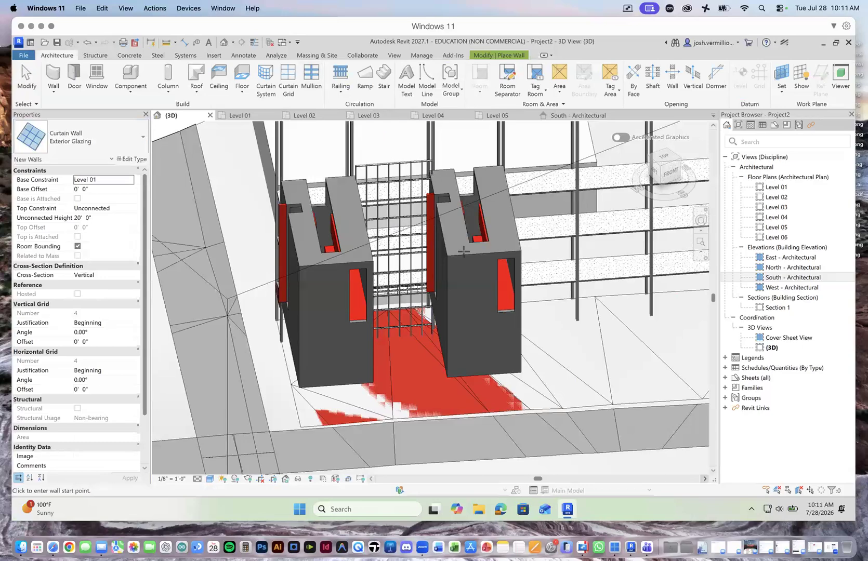
pyautogui.scroll(-3, 426, 276)
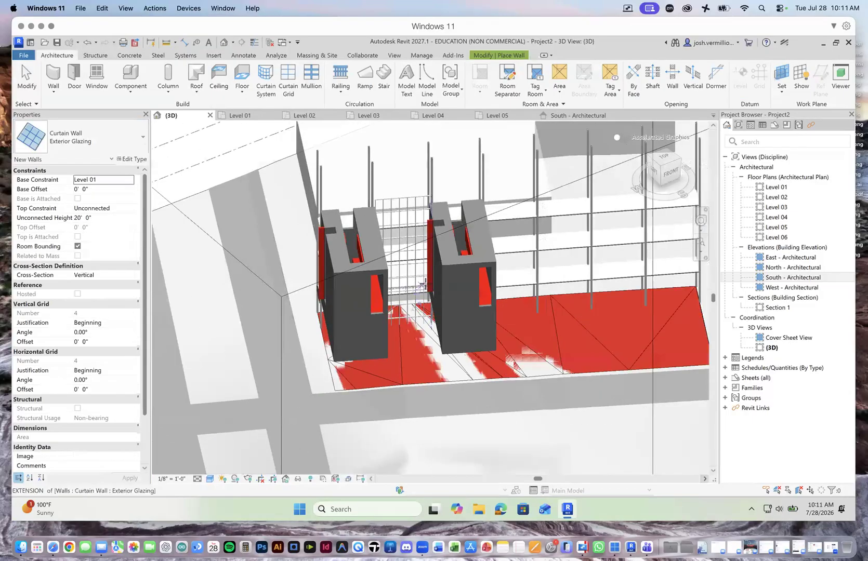
pyautogui.scroll(3, 426, 273)
pyautogui.scroll(2, 411, 215)
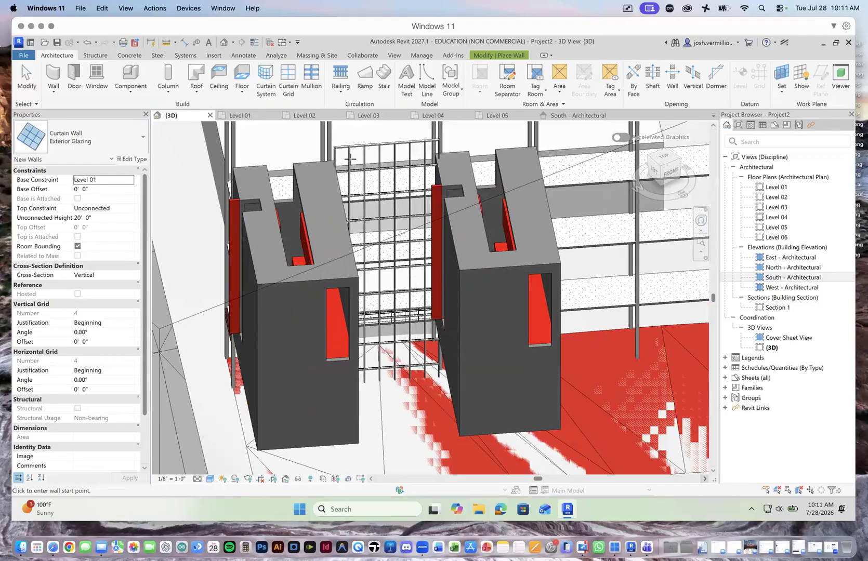
# Step: Abandon the wall placement and, on the Level 01 plan, pull the curtain wall's northwest end inward for a wall length of 20' - 5"
pyautogui.scroll(6, 349, 159)
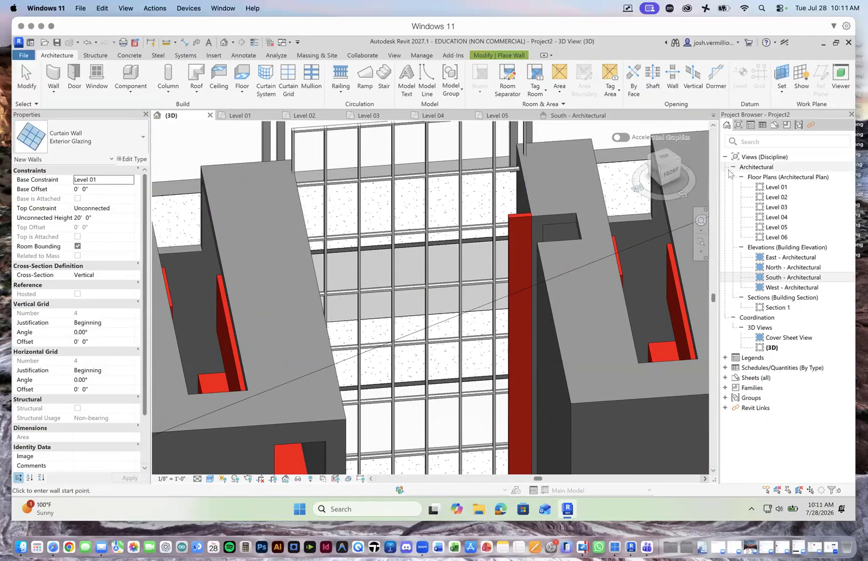
pyautogui.moveTo(671, 169)
pyautogui.mouseDown()
pyautogui.moveTo(665, 175)
pyautogui.moveTo(672, 173)
pyautogui.mouseUp()
pyautogui.scroll(-5, 468, 257)
pyautogui.scroll(-3, 468, 257)
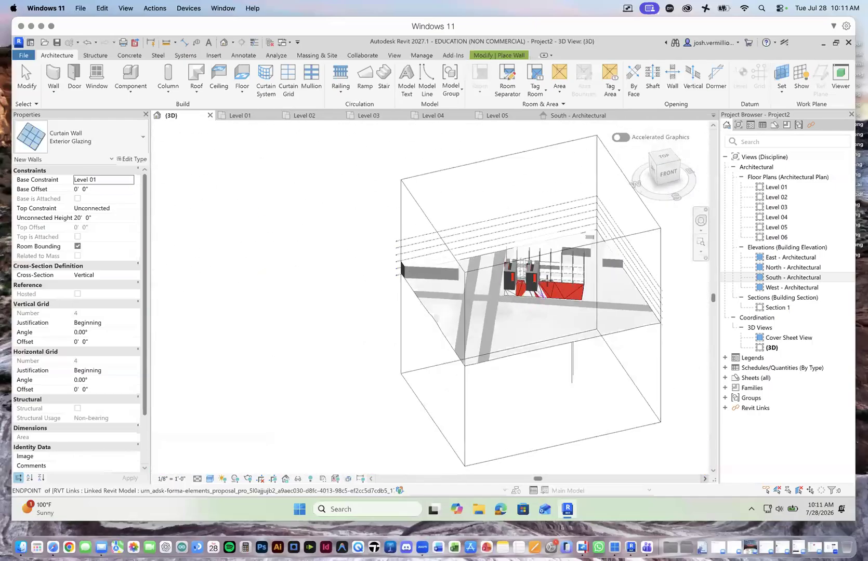
pyautogui.scroll(5, 514, 260)
pyautogui.scroll(3, 488, 244)
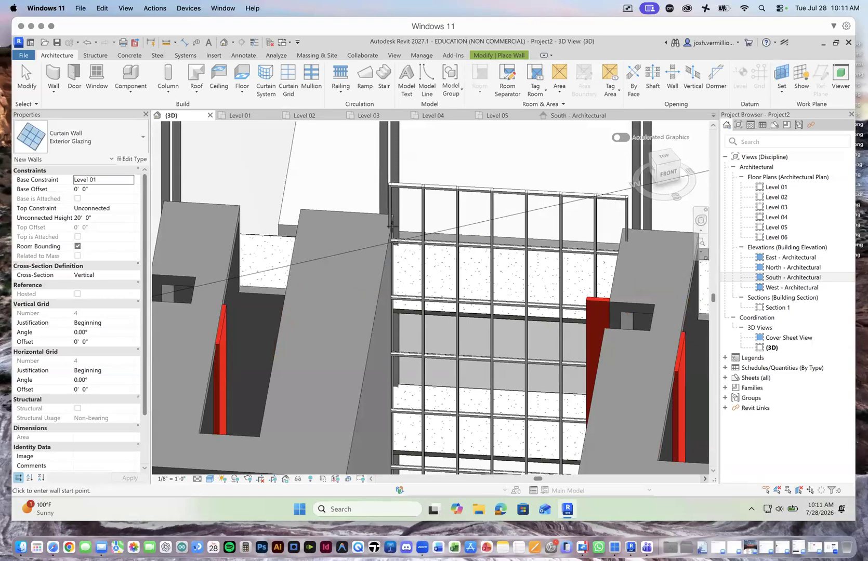
pyautogui.click(240, 115)
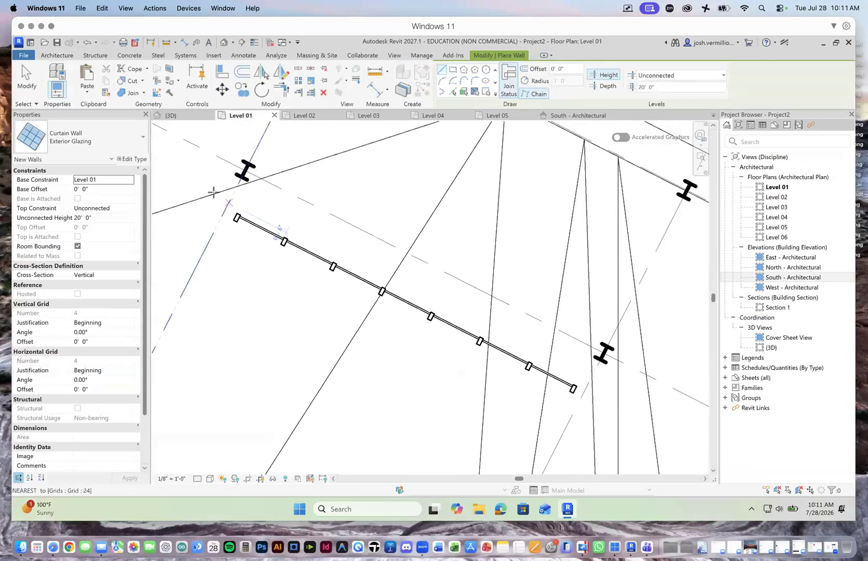
pyautogui.press('Escape')
pyautogui.press('Escape')
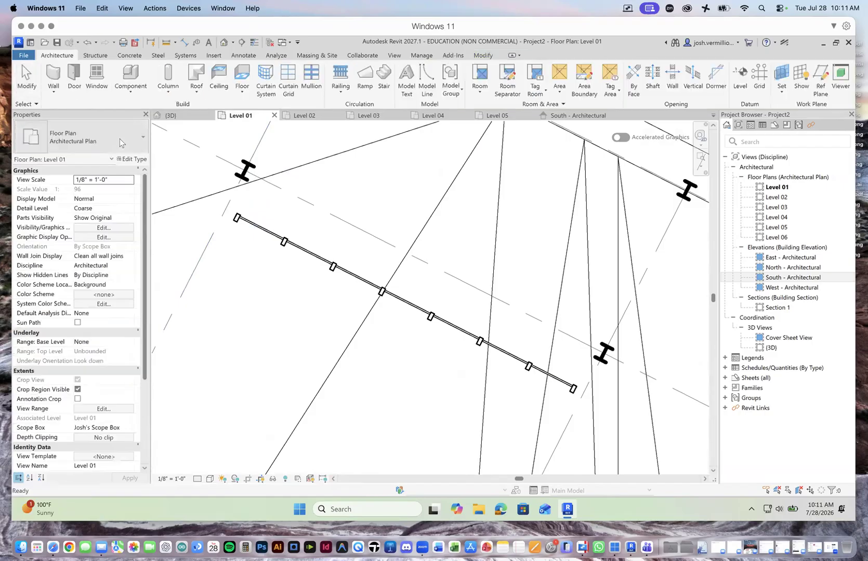
pyautogui.click(260, 235)
pyautogui.scroll(2, 241, 221)
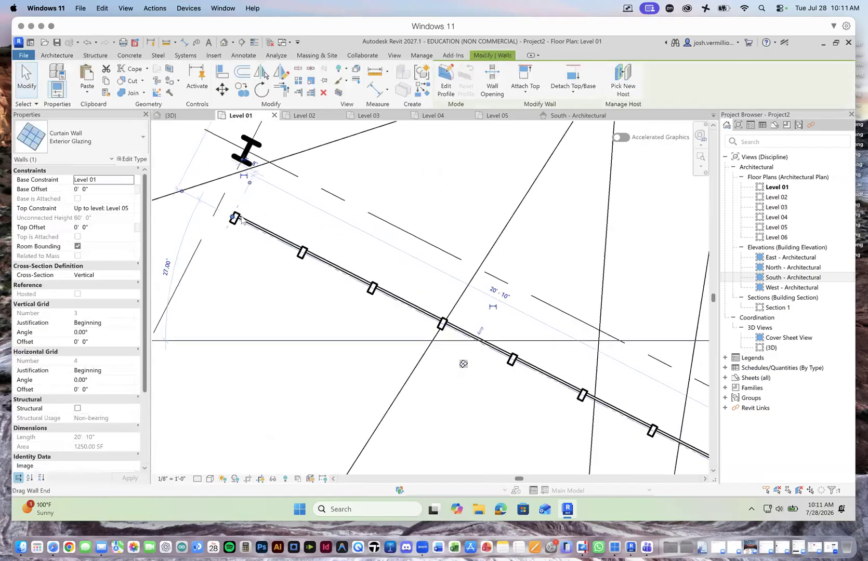
pyautogui.moveTo(234, 220); pyautogui.dragTo(254, 225)
pyautogui.scroll(-2, 465, 364)
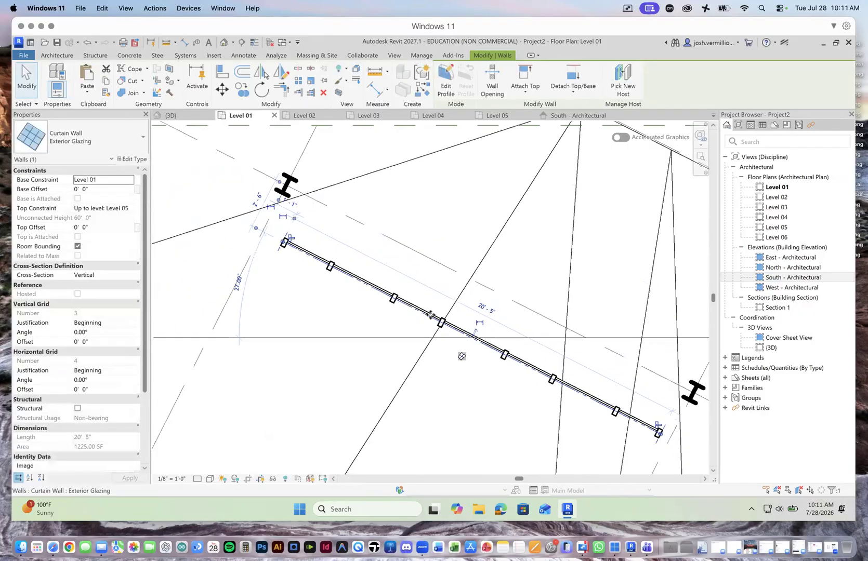
# Step: Adjust the curtain wall's southeast end for a wall length of 19' - 6" and check its fit between the towers in 3D
pyautogui.scroll(2, 659, 435)
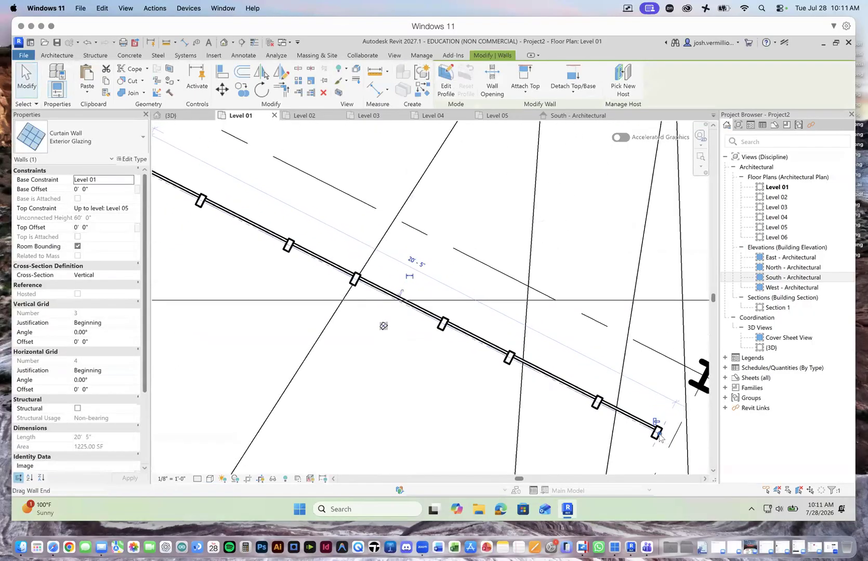
pyautogui.moveTo(659, 436); pyautogui.dragTo(614, 399)
pyautogui.scroll(-2, 614, 398)
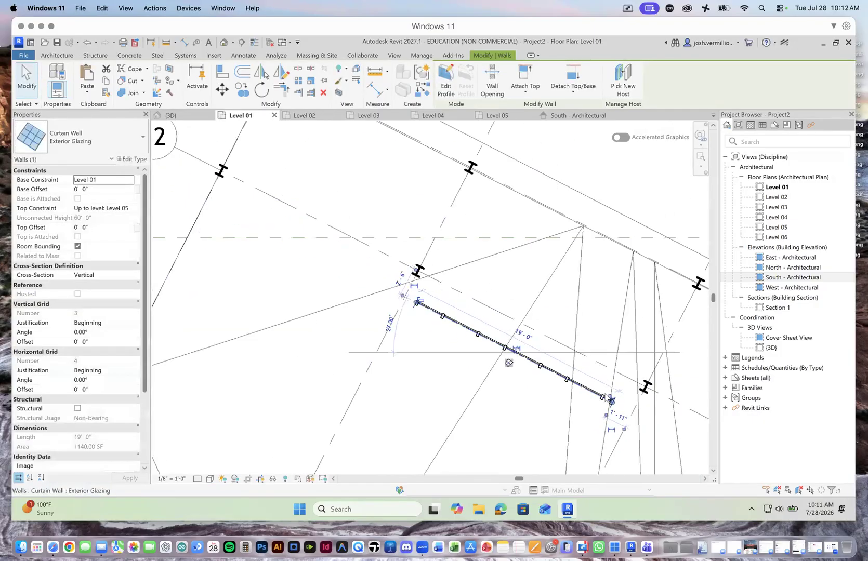
pyautogui.click(169, 114)
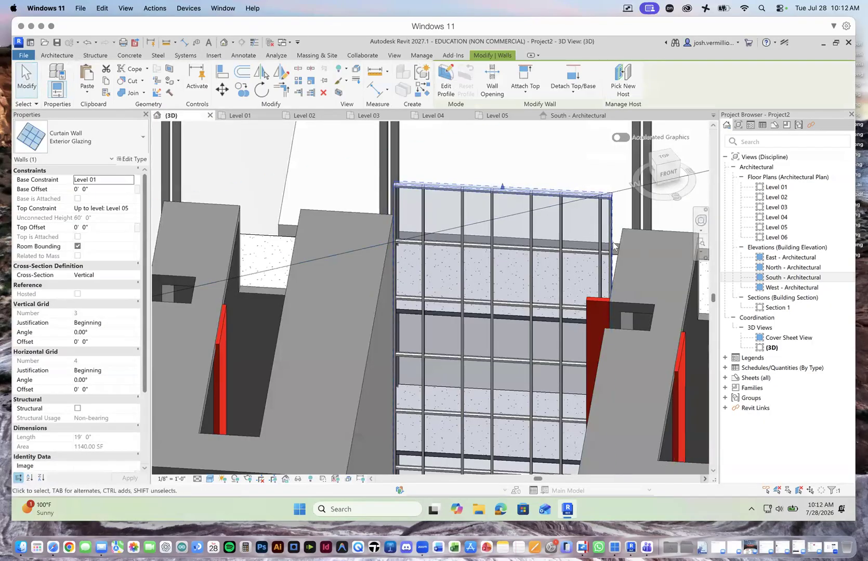
pyautogui.click(255, 115)
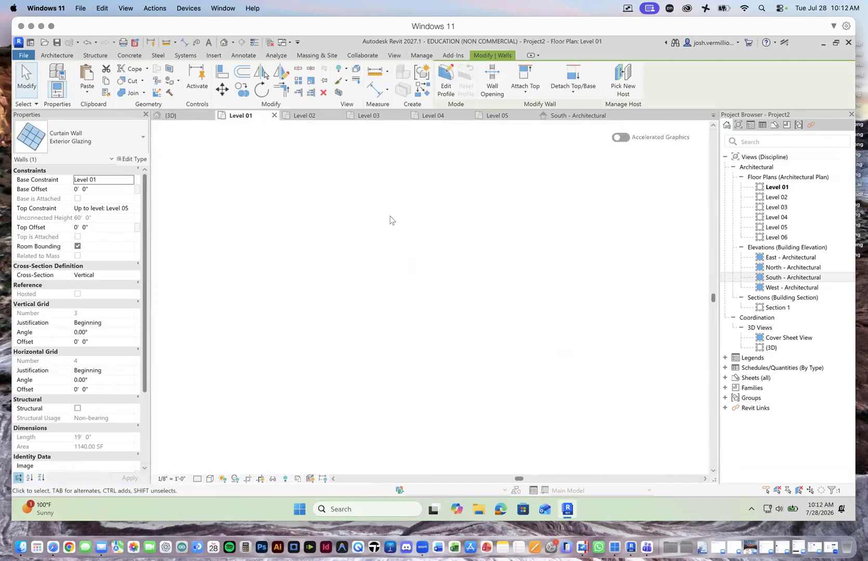
pyautogui.scroll(3, 623, 416)
pyautogui.moveTo(608, 399); pyautogui.dragTo(616, 400)
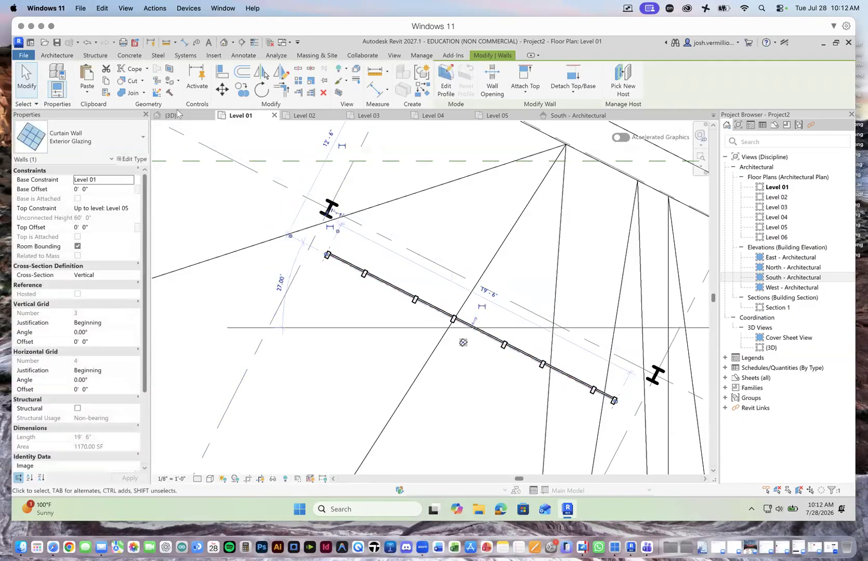
pyautogui.click(171, 115)
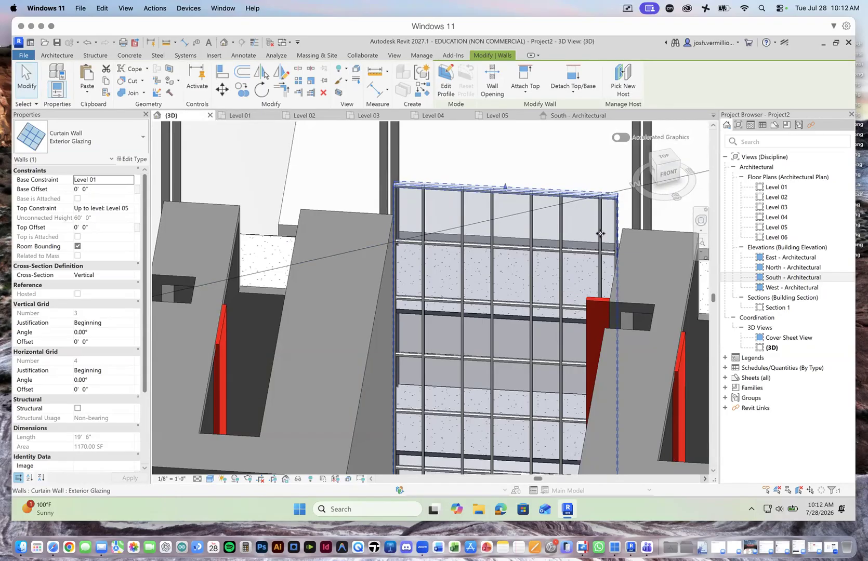
pyautogui.scroll(5, 624, 248)
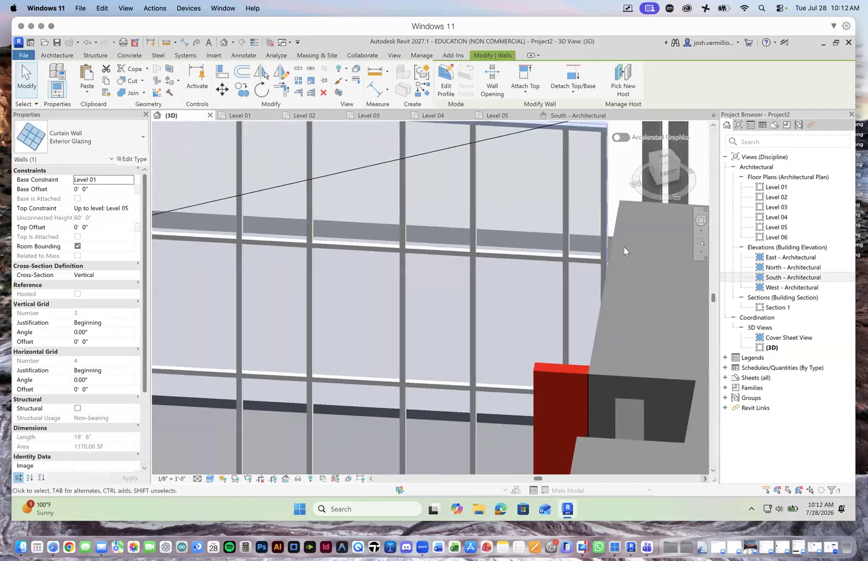
pyautogui.scroll(-4, 623, 247)
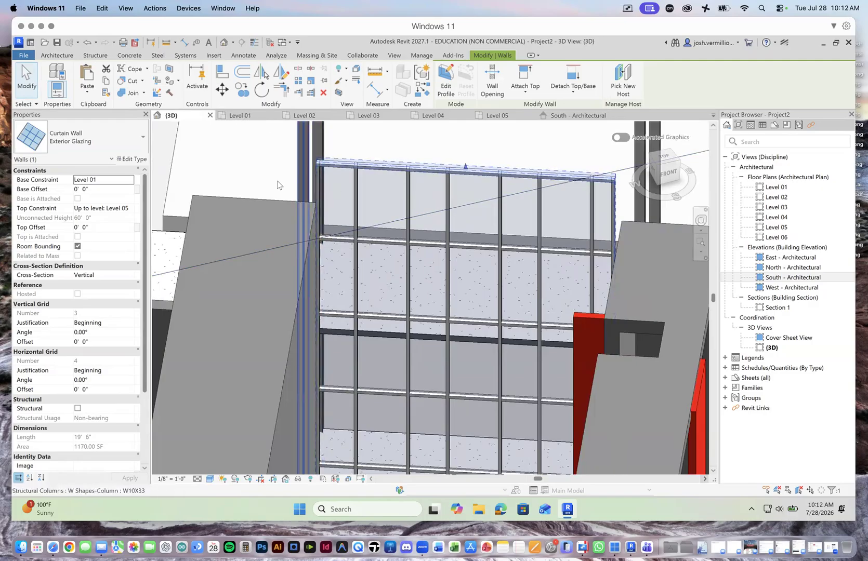
pyautogui.click(27, 81)
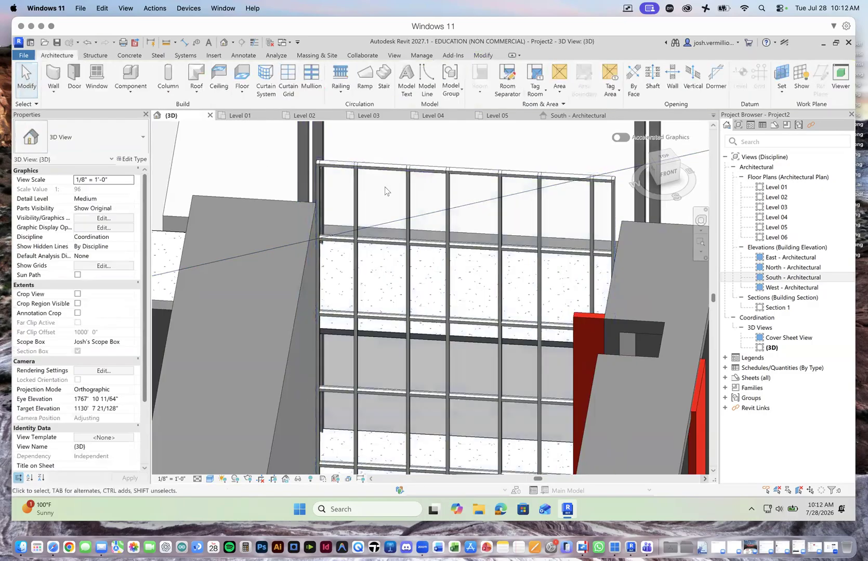
pyautogui.click(387, 167)
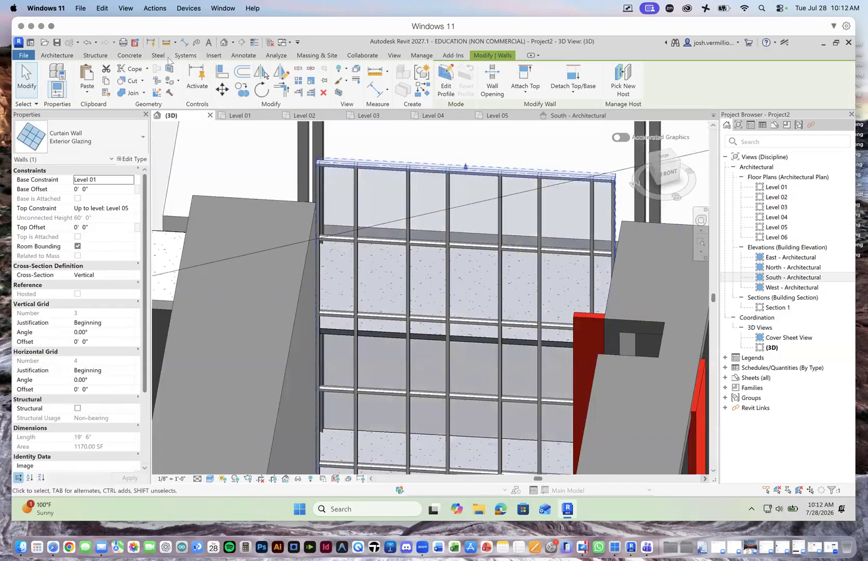
pyautogui.click(96, 56)
pyautogui.click(57, 55)
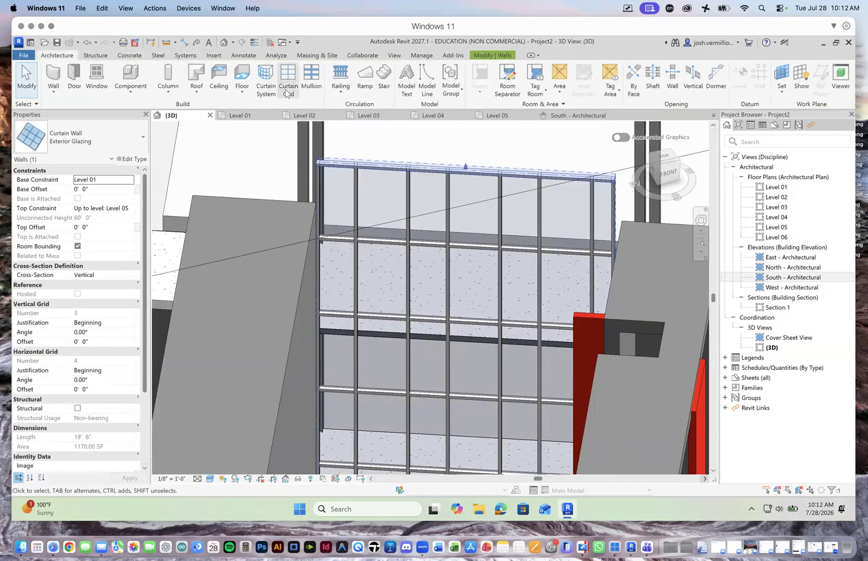
pyautogui.click(290, 91)
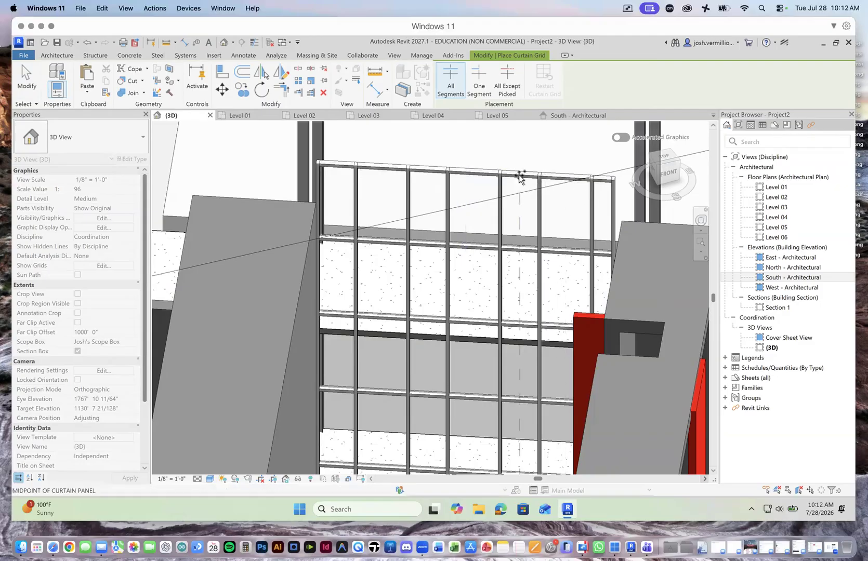
pyautogui.press('Escape')
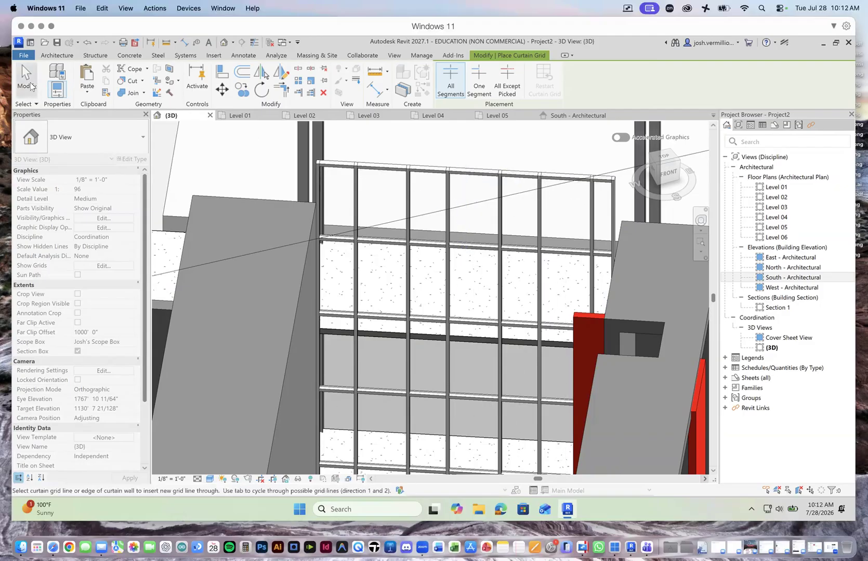
pyautogui.click(428, 182)
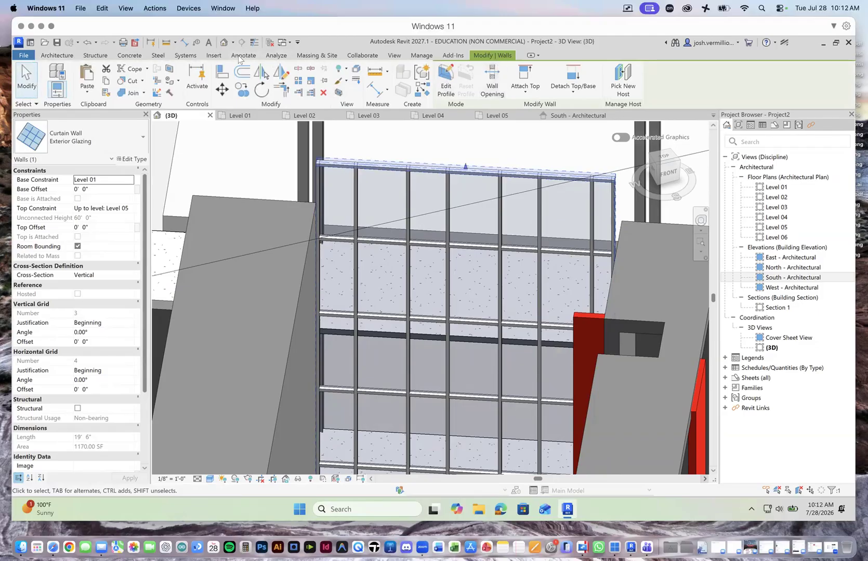
pyautogui.click(57, 55)
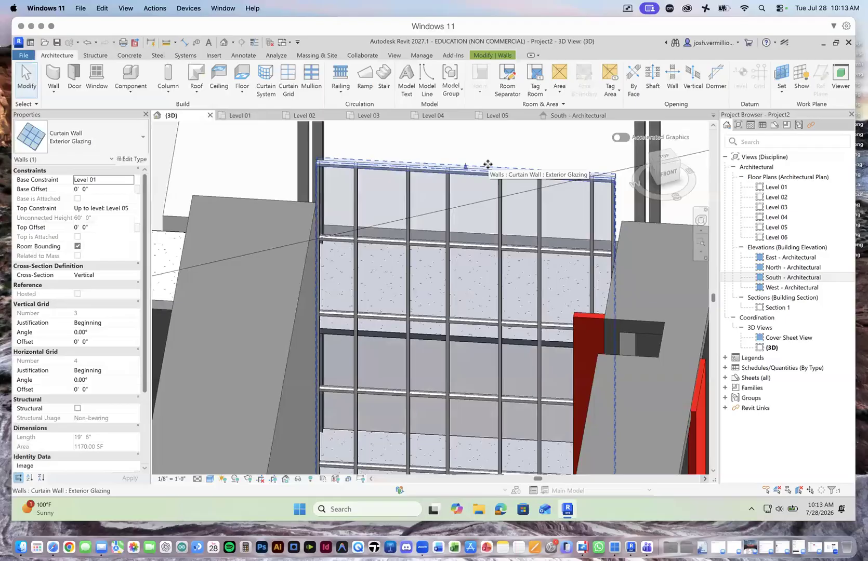
pyautogui.click(27, 78)
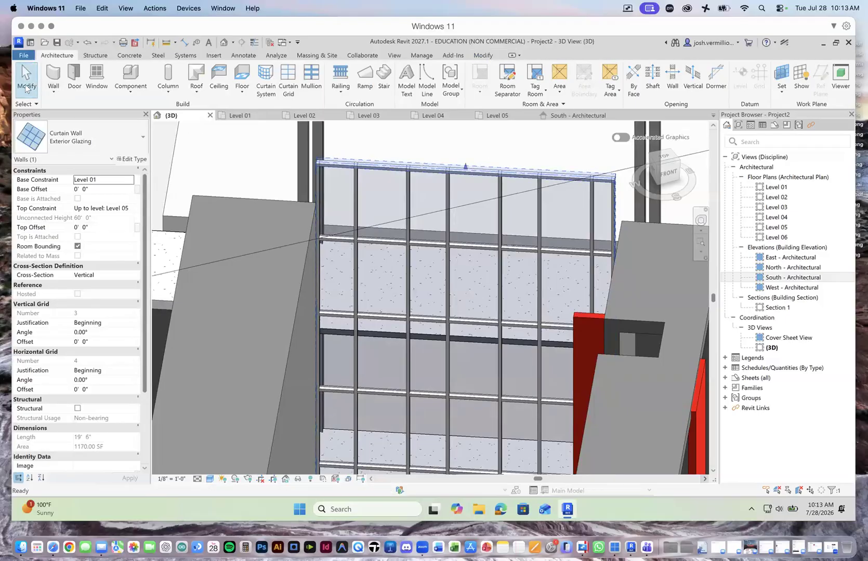
# Step: Examine the mullioned curtain wall between the two towers, from the overall massing to its bottom edge at the ground
pyautogui.scroll(-5, 486, 373)
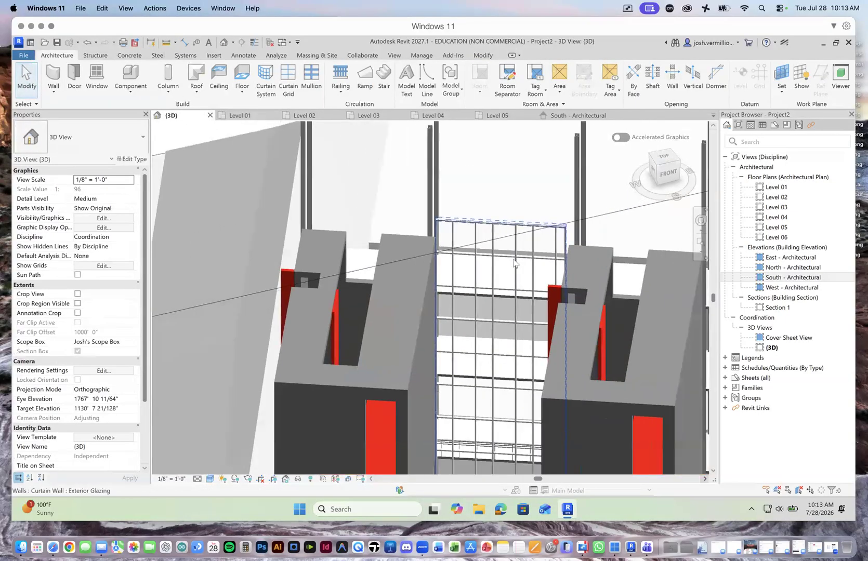
pyautogui.scroll(-5, 487, 373)
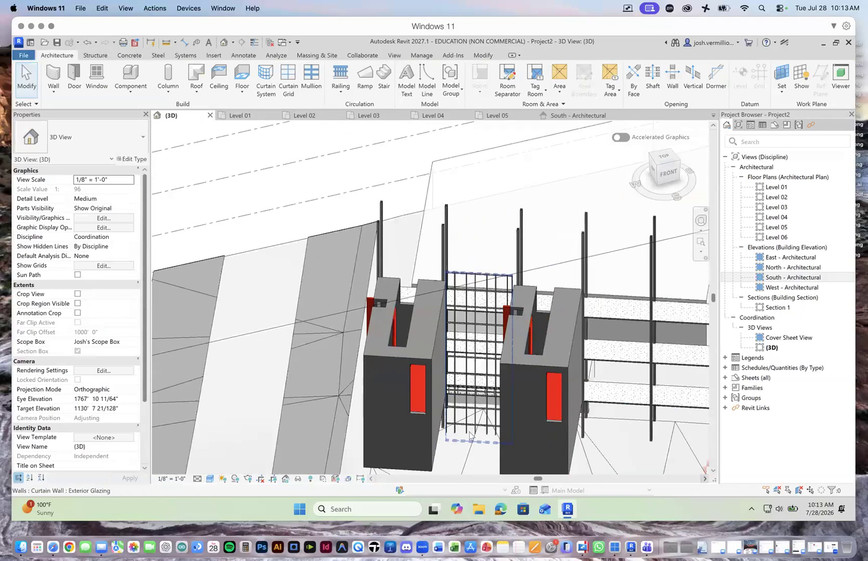
pyautogui.scroll(6, 470, 455)
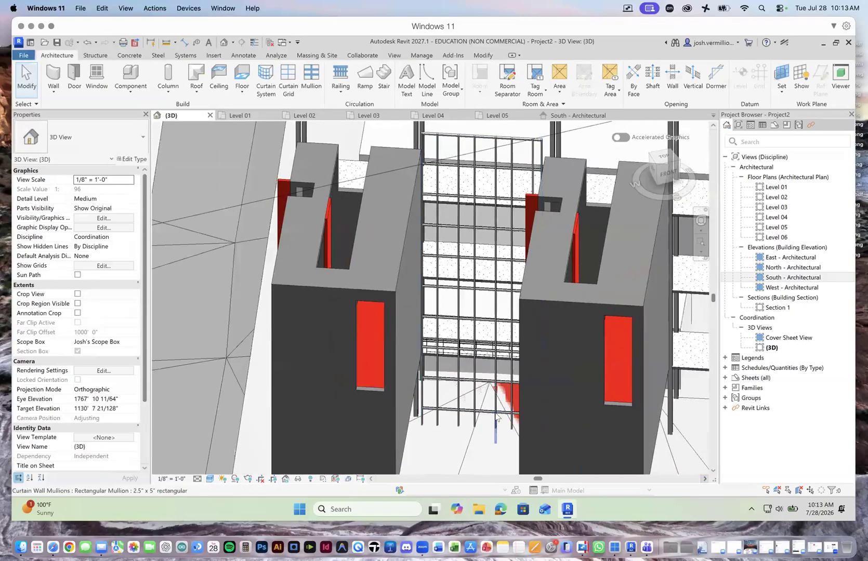
pyautogui.scroll(5, 478, 397)
pyautogui.scroll(-4, 473, 396)
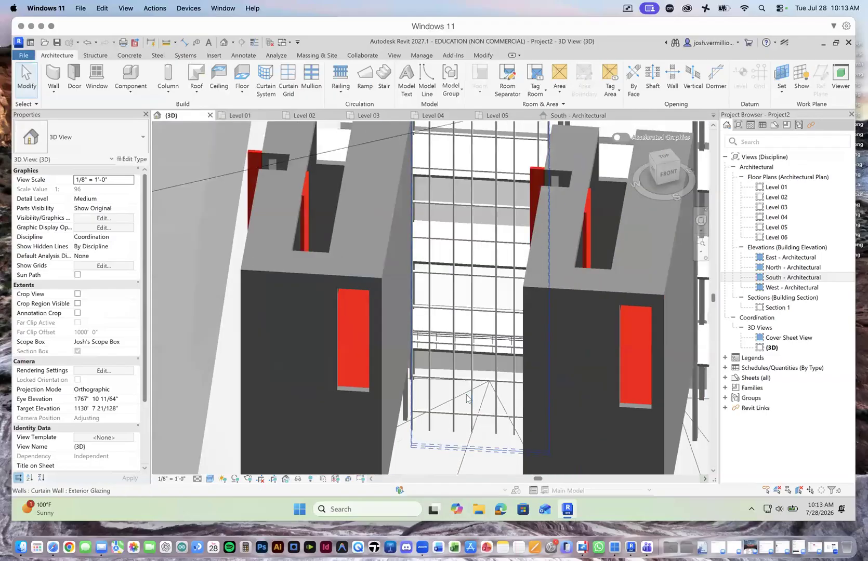
pyautogui.scroll(-2, 427, 404)
pyautogui.scroll(3, 424, 403)
pyautogui.scroll(-7, 416, 402)
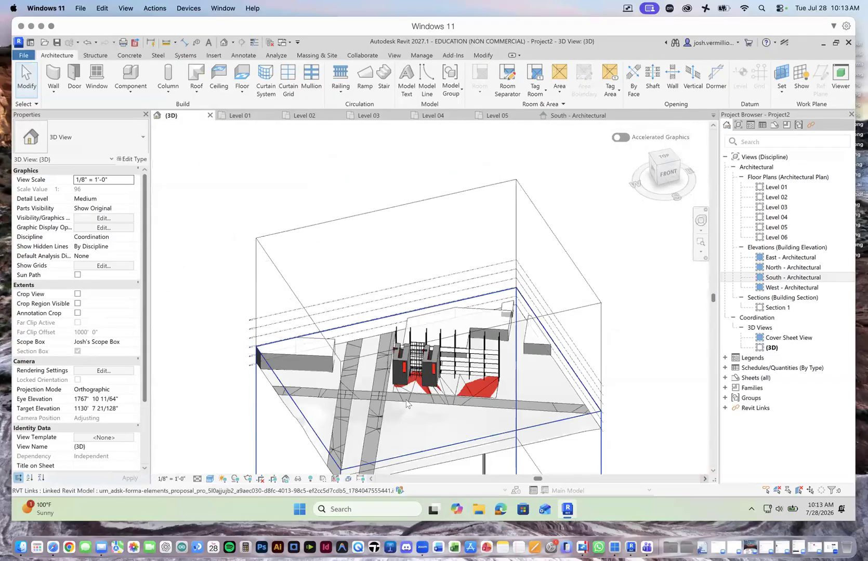
pyautogui.scroll(8, 406, 399)
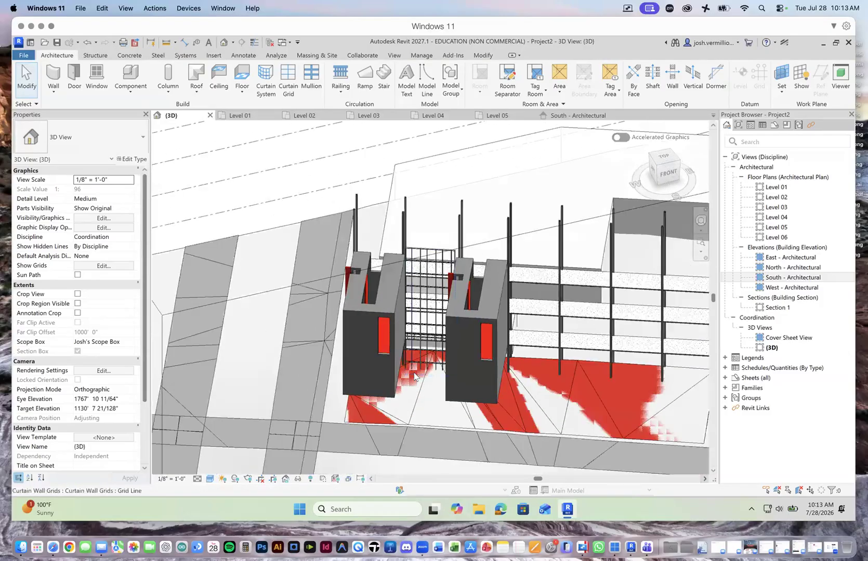
pyautogui.scroll(6, 415, 376)
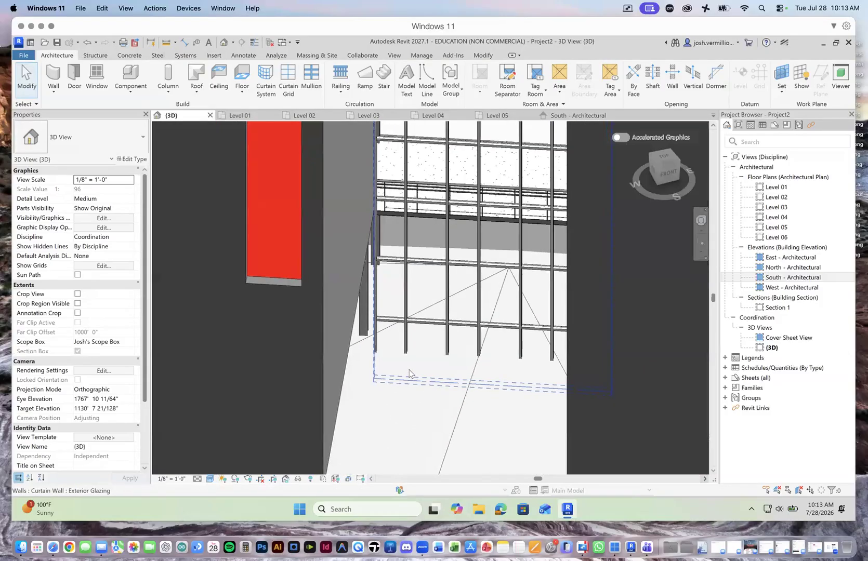
pyautogui.scroll(2, 409, 373)
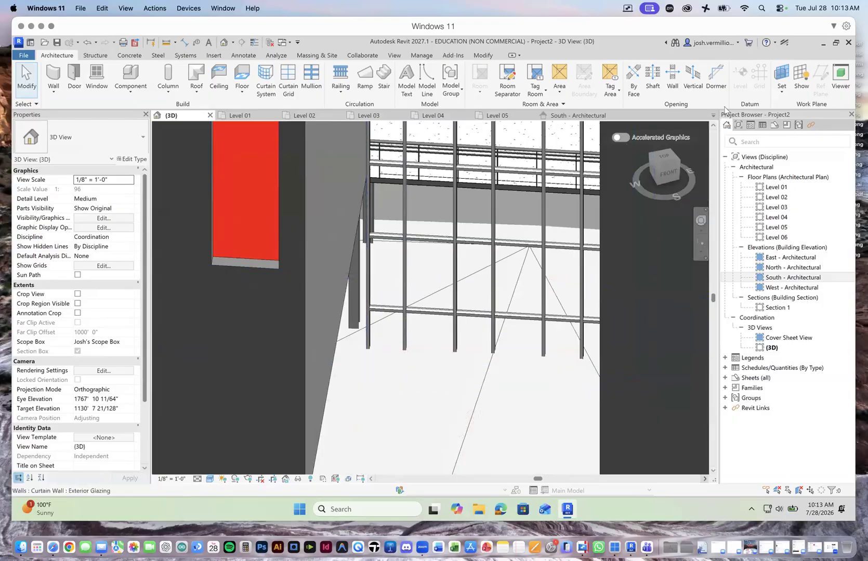
# Step: Select the curtain wall and inspect its base and side edges against the towers, up close and within the whole site
pyautogui.moveTo(665, 179); pyautogui.dragTo(662, 177)
pyautogui.click(474, 289)
pyautogui.scroll(-3, 457, 288)
pyautogui.scroll(-3, 456, 289)
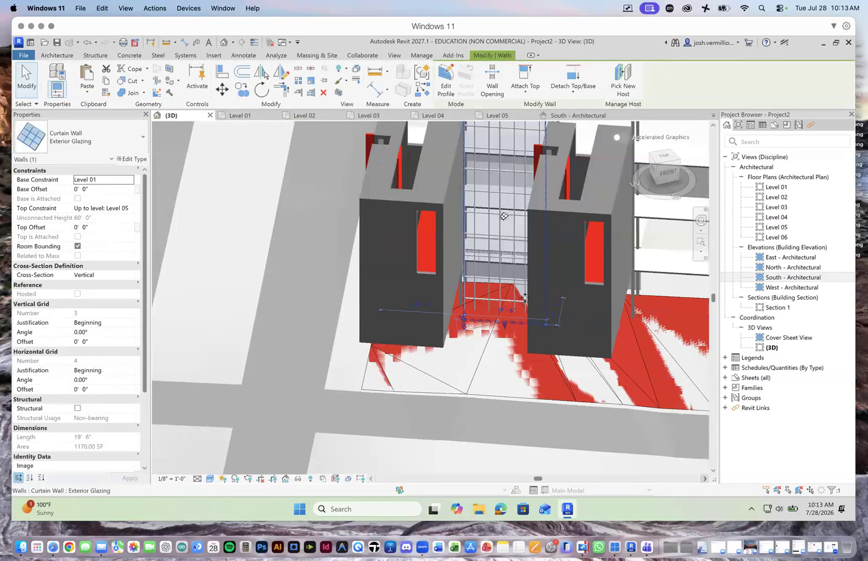
pyautogui.scroll(3, 577, 305)
pyautogui.scroll(4, 476, 276)
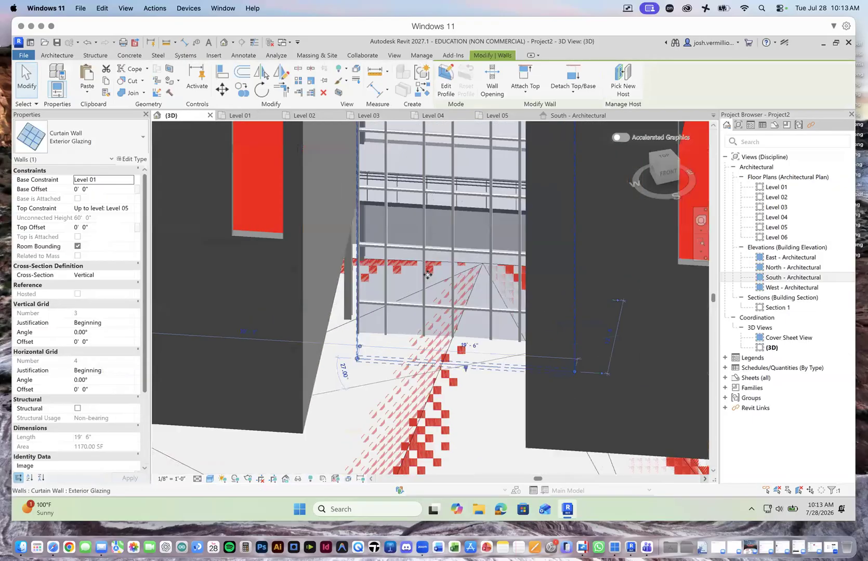
pyautogui.scroll(-5, 451, 281)
pyautogui.scroll(-4, 451, 282)
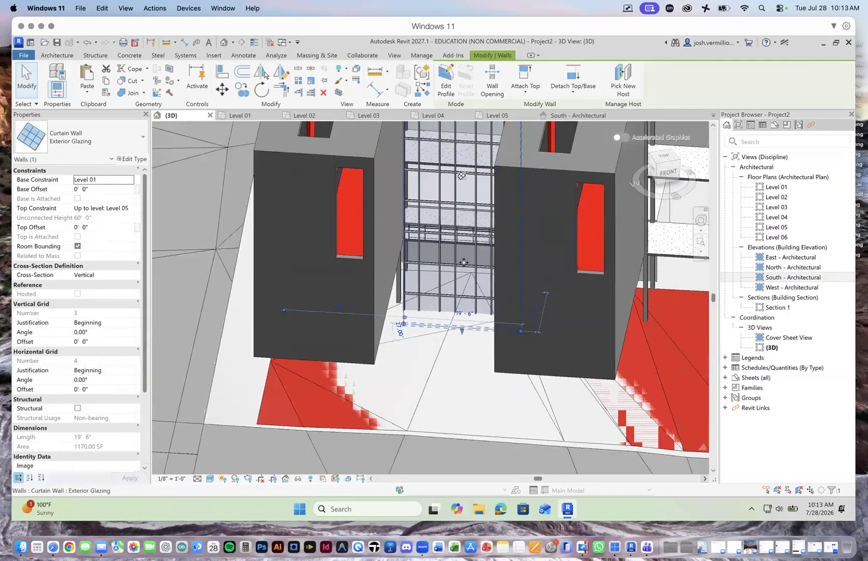
pyautogui.scroll(-5, 362, 241)
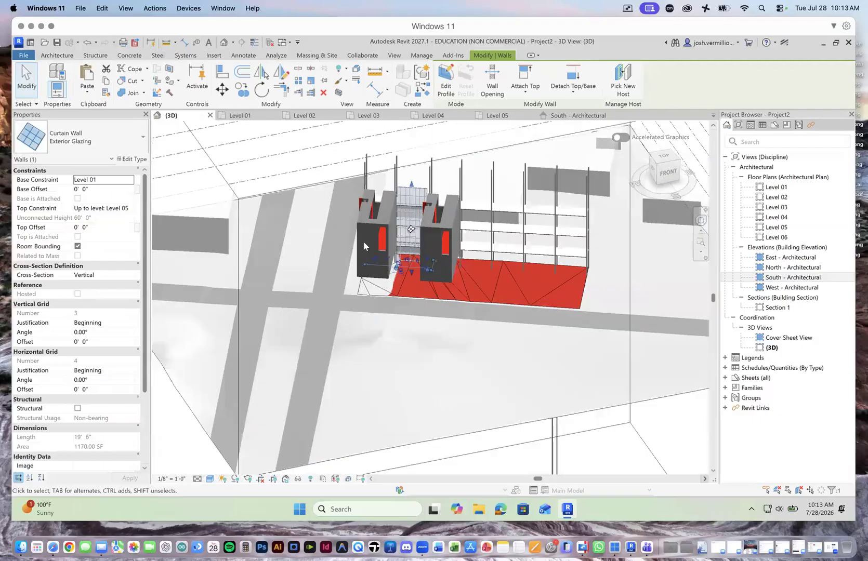
# Step: Deselect the curtain wall and, in Section 1, compare its top edge and the column tops with the Level 05 and Level 06 lines
pyautogui.click(178, 193)
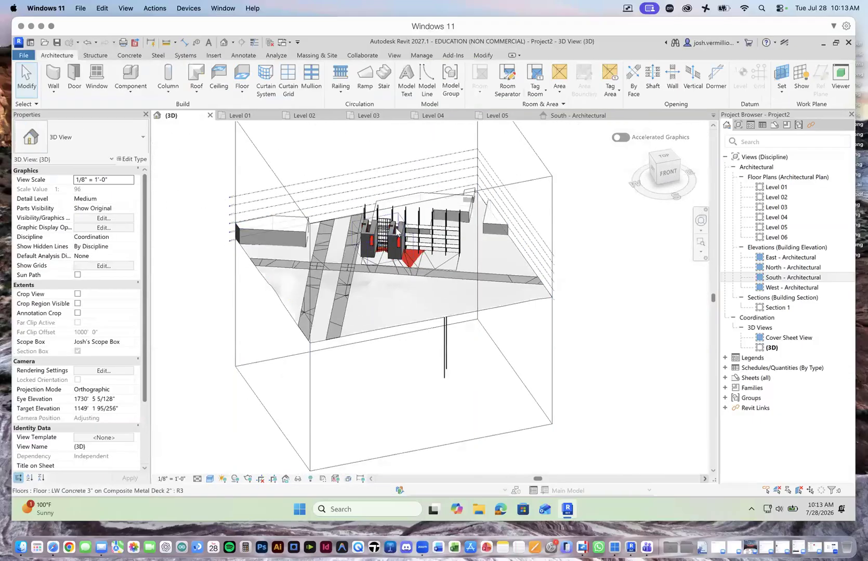
pyautogui.scroll(6, 392, 227)
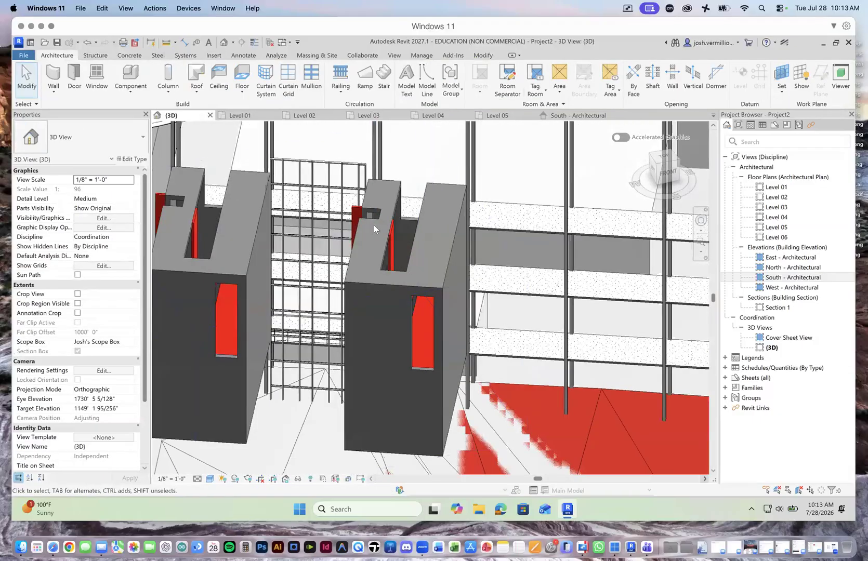
pyautogui.scroll(-3, 374, 225)
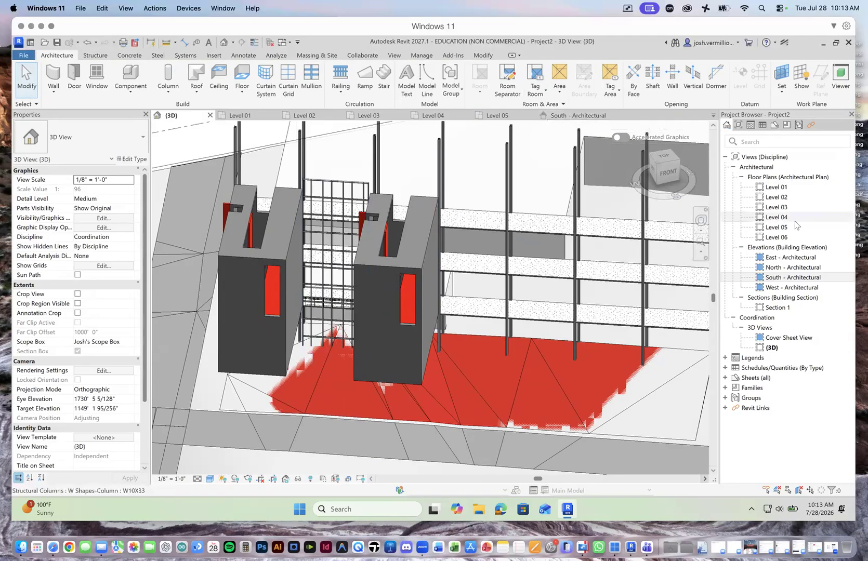
pyautogui.doubleClick(778, 307)
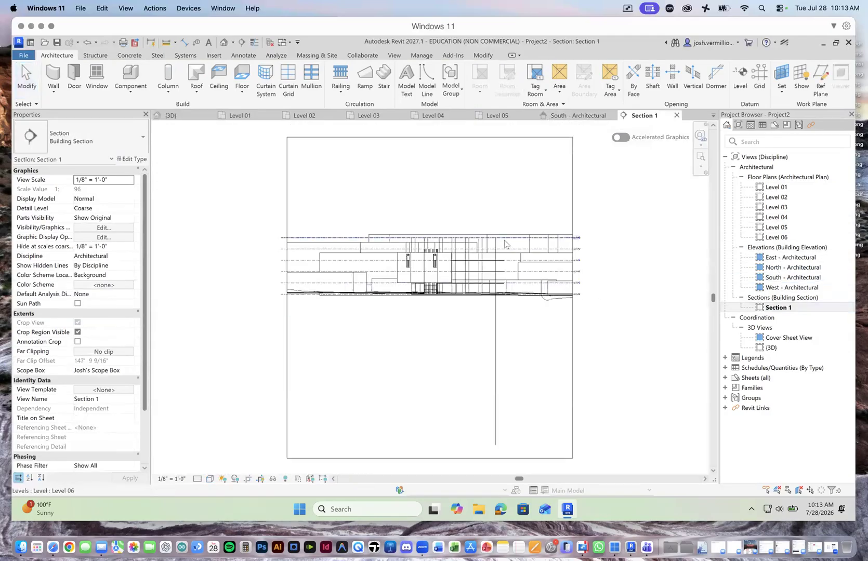
pyautogui.scroll(5, 483, 251)
pyautogui.scroll(-3, 493, 257)
pyautogui.scroll(1, 501, 263)
pyautogui.scroll(6, 433, 252)
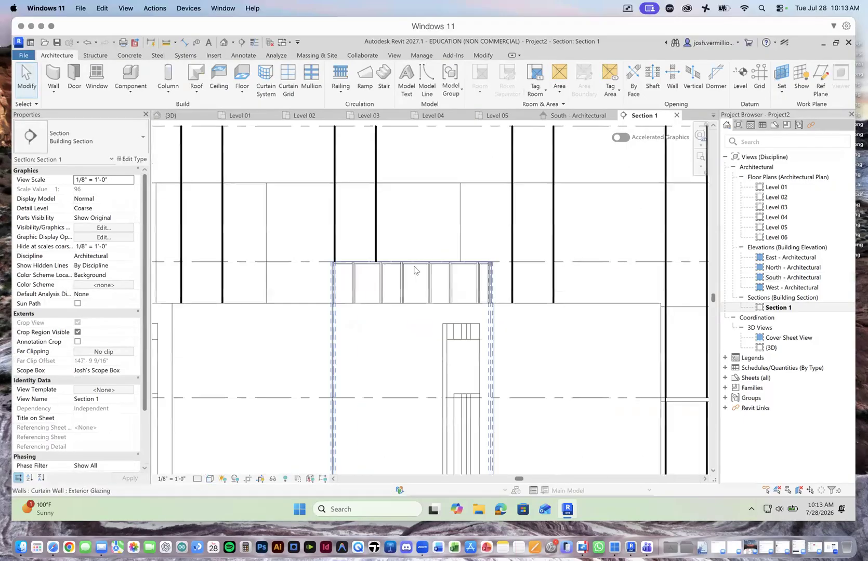
pyautogui.scroll(-6, 436, 265)
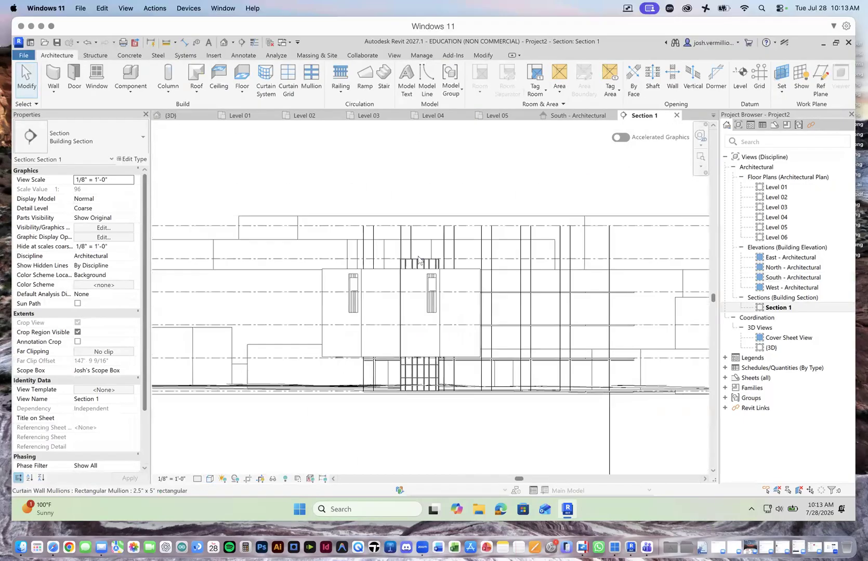
pyautogui.scroll(5, 694, 270)
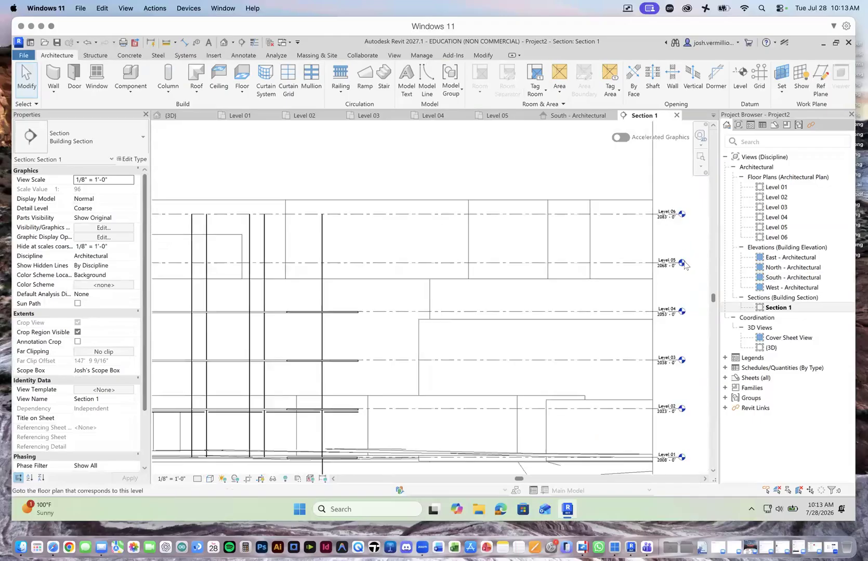
pyautogui.scroll(-5, 685, 265)
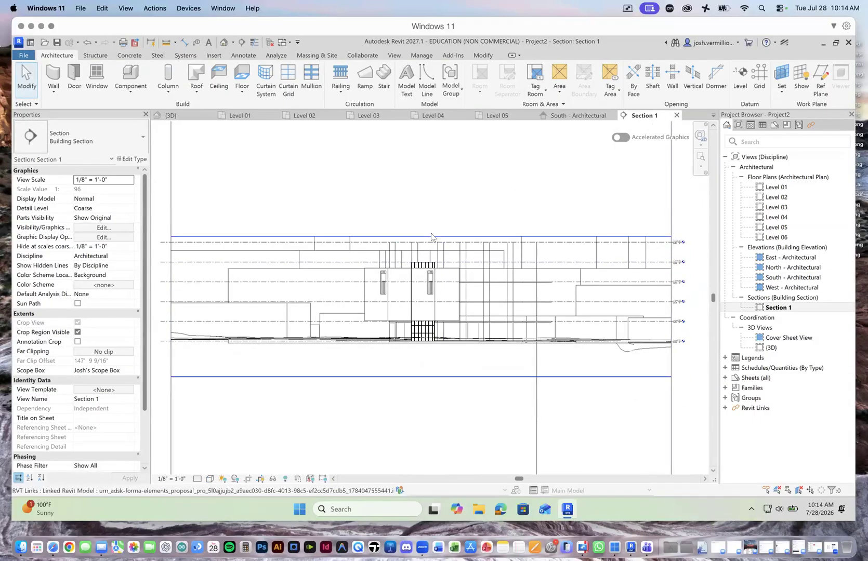
# Step: On the Level 05 plan, start a Generic - 9" roof by footprint and sketch its long northeast edge along the outer column row
pyautogui.click(491, 116)
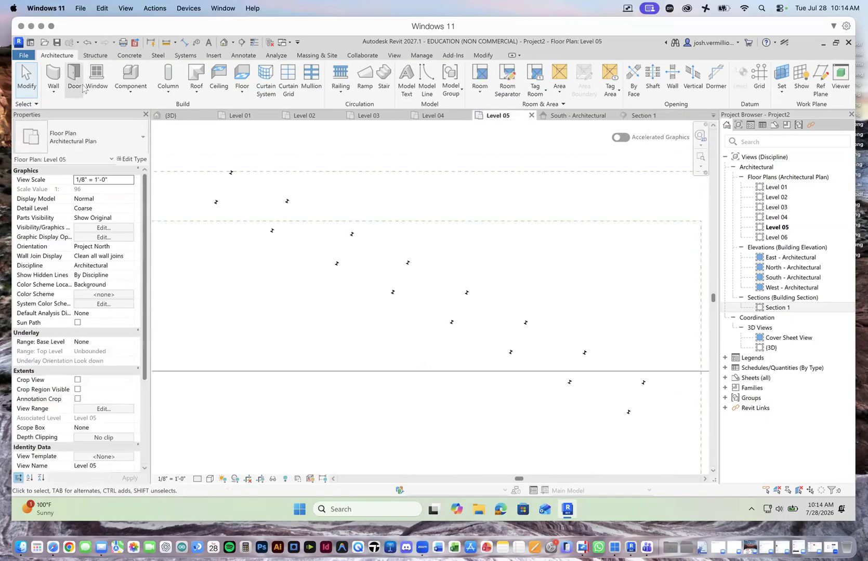
pyautogui.click(202, 95)
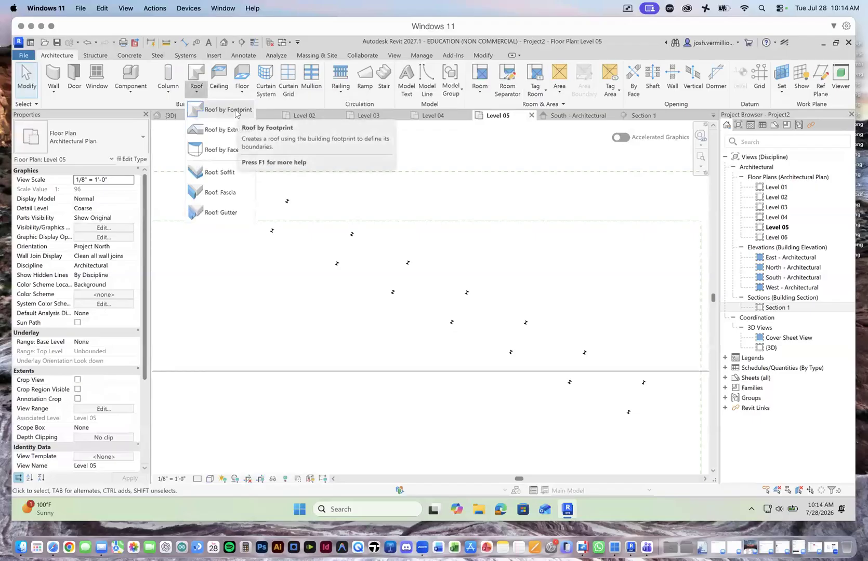
pyautogui.click(235, 110)
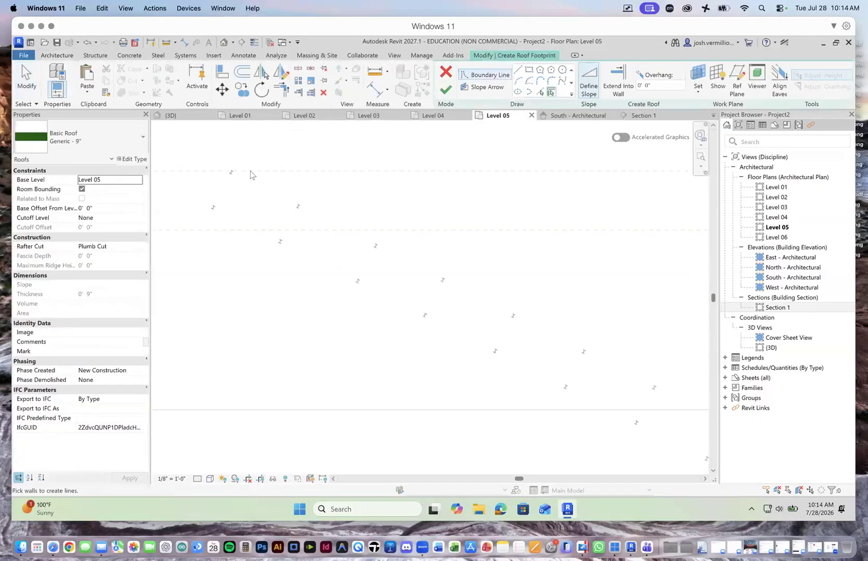
pyautogui.click(518, 69)
pyautogui.scroll(3, 229, 174)
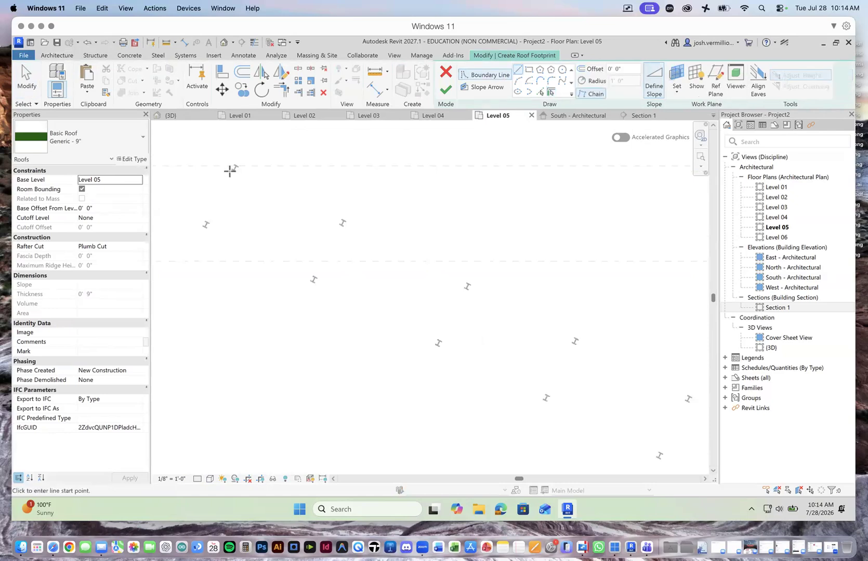
pyautogui.click(236, 155)
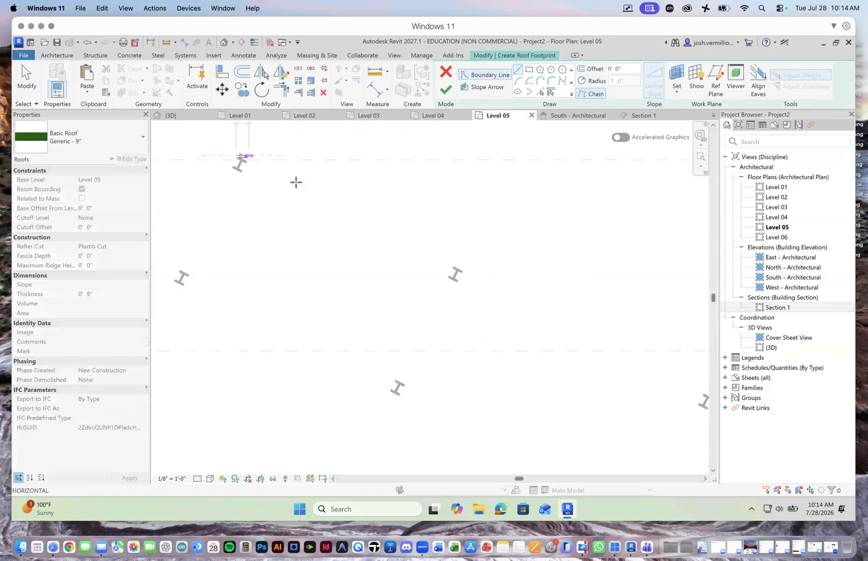
pyautogui.scroll(-4, 458, 263)
pyautogui.scroll(2, 606, 344)
pyautogui.scroll(5, 679, 368)
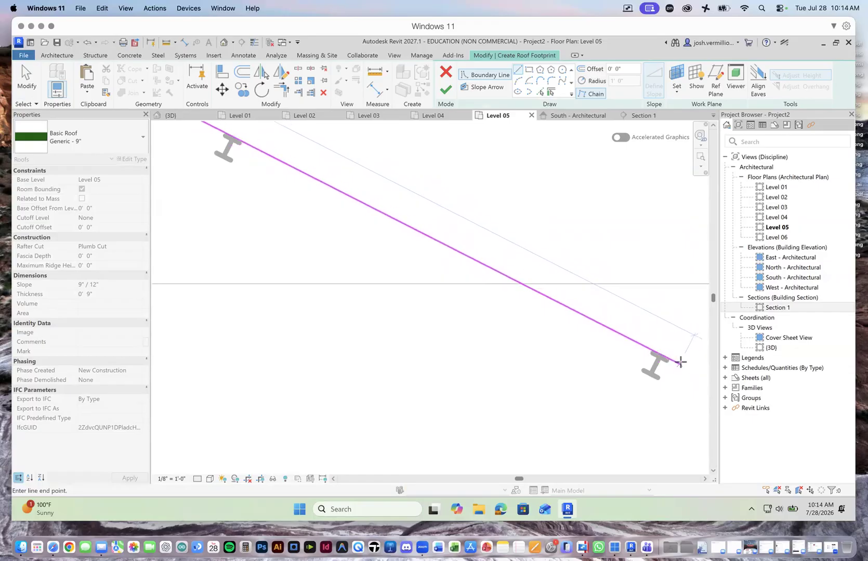
pyautogui.click(674, 362)
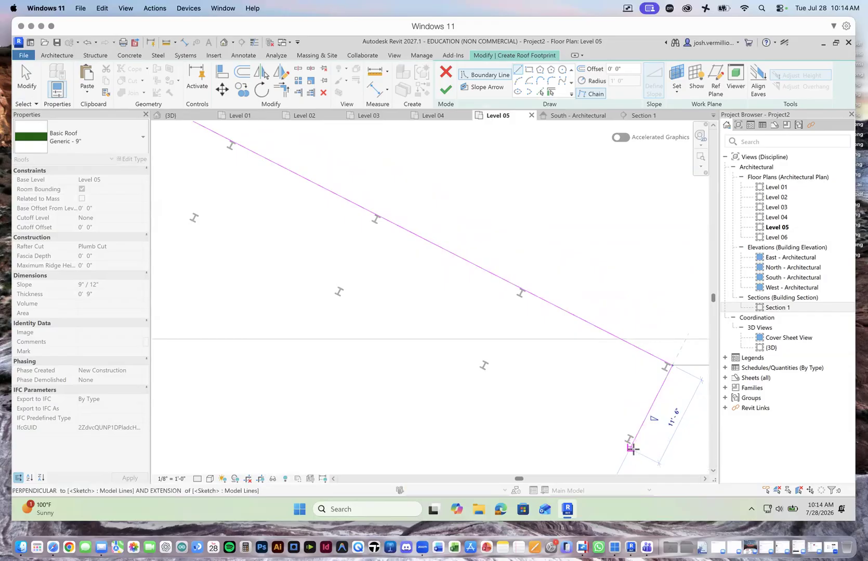
# Step: Sketch the roof's southeast end about 11' wide, its southwest edge about 141' long along the columns, and close the footprint at the northwest corner
pyautogui.scroll(3, 632, 447)
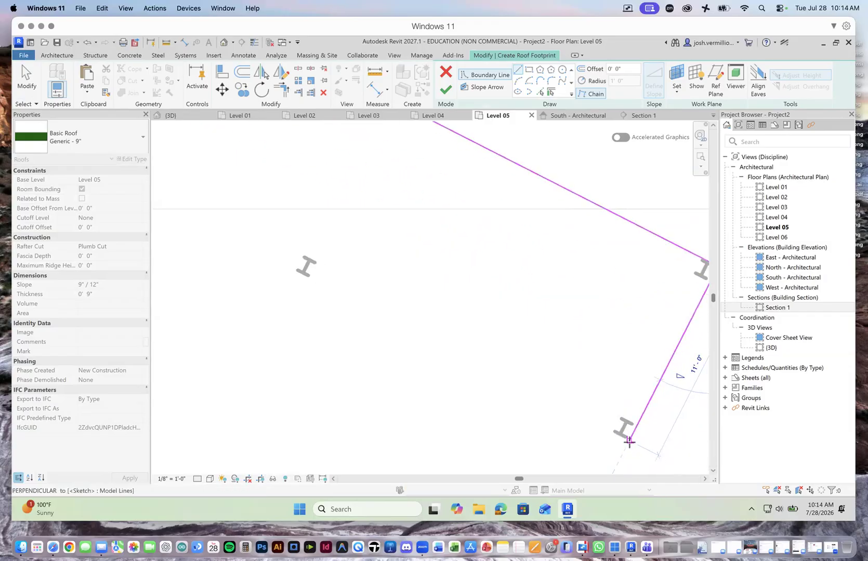
pyautogui.click(627, 446)
pyautogui.scroll(-5, 481, 415)
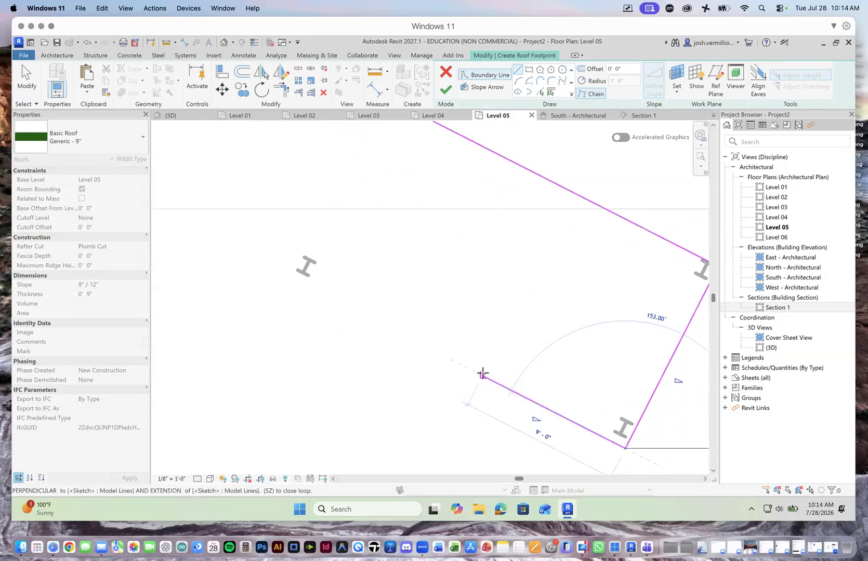
pyautogui.scroll(-4, 329, 285)
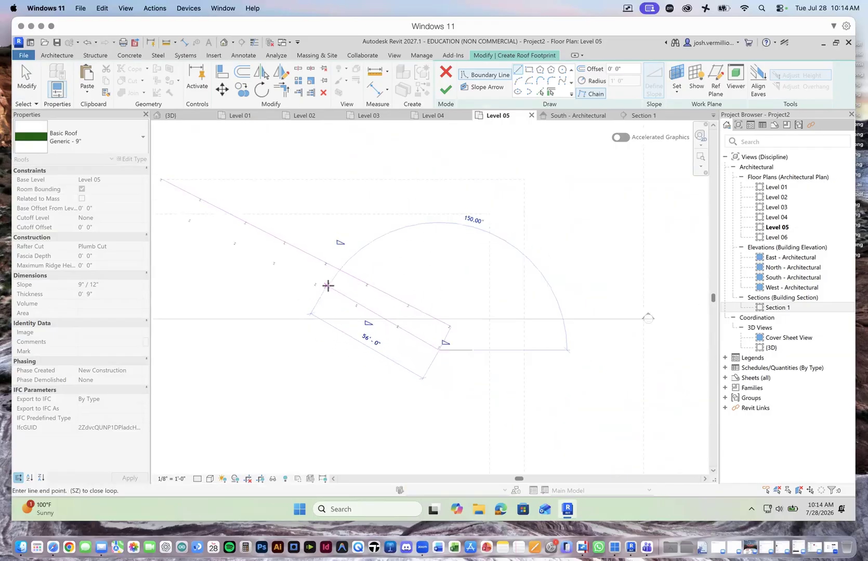
pyautogui.scroll(5, 232, 237)
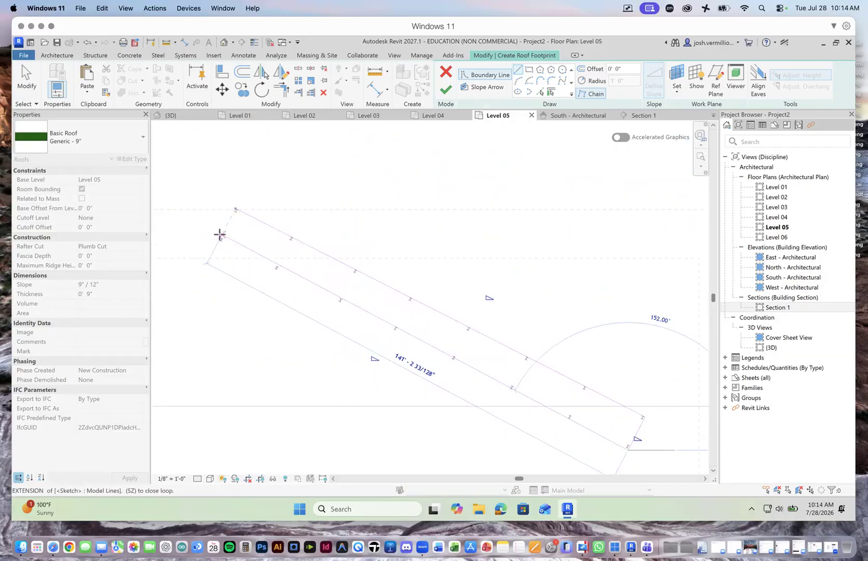
pyautogui.click(215, 251)
pyautogui.click(270, 150)
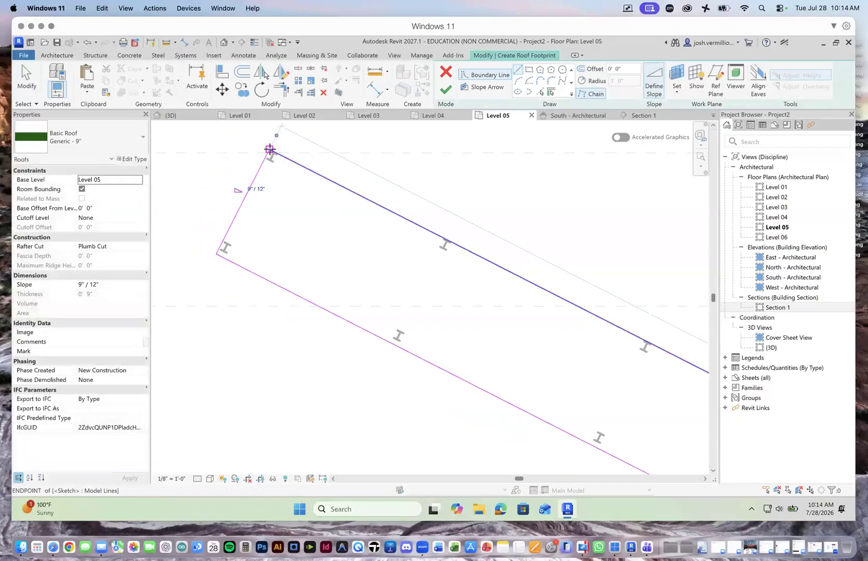
pyautogui.click(26, 78)
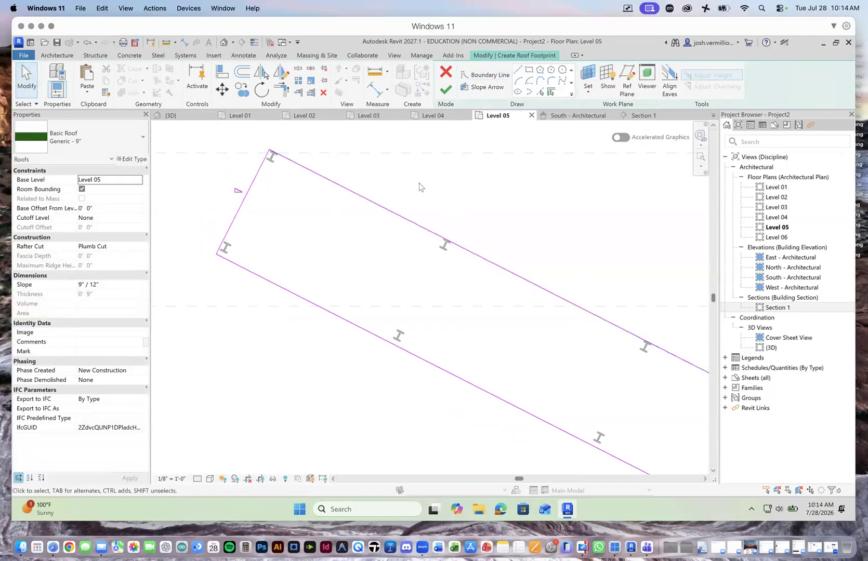
# Step: Finish the roof footprint and inspect the roof over the columns in the 3D view
pyautogui.click(446, 91)
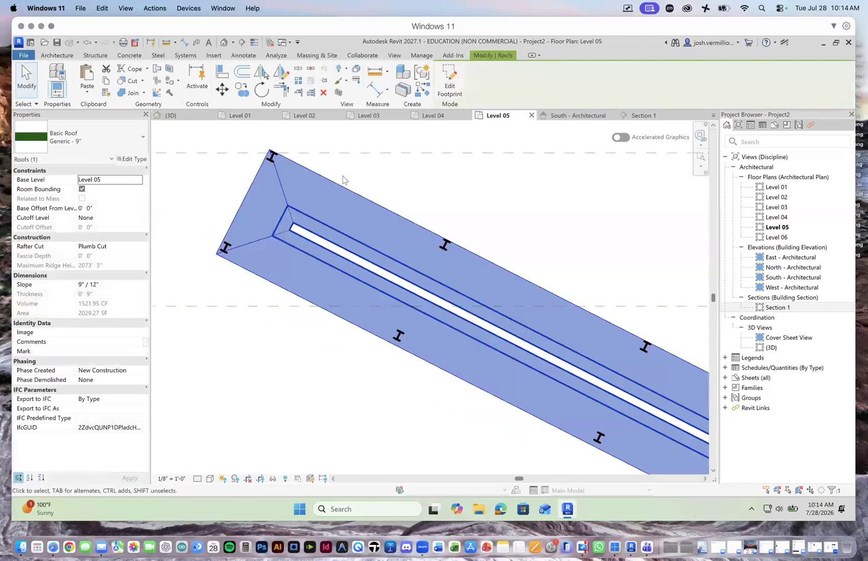
pyautogui.click(189, 115)
pyautogui.keyDown('shift'); pyautogui.moveTo(234, 218); pyautogui.dragTo(260, 162, button='middle'); pyautogui.keyUp('shift')
pyautogui.scroll(5, 576, 187)
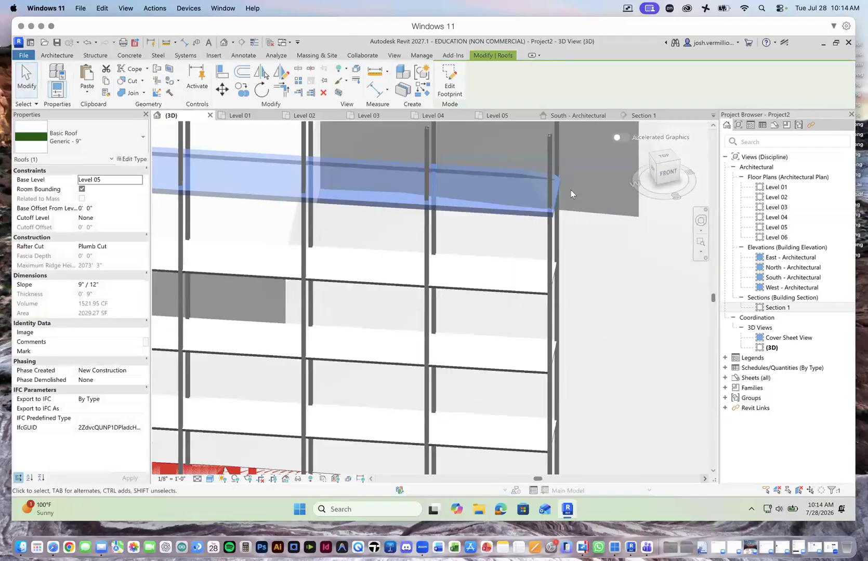
pyautogui.scroll(-6, 566, 190)
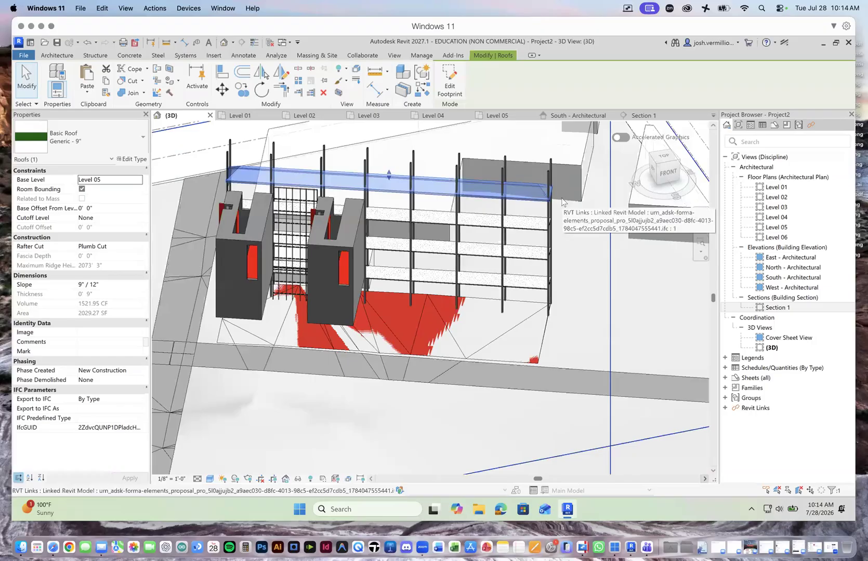
# Step: Set the roof's slope to 0" / 12" and check the whole roof against the columns in 3D
pyautogui.scroll(4, 551, 197)
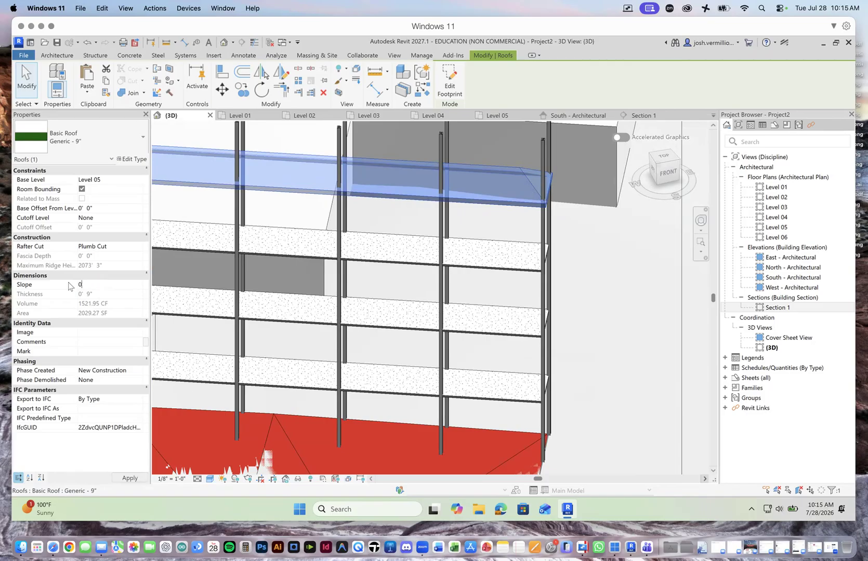
pyautogui.click(131, 479)
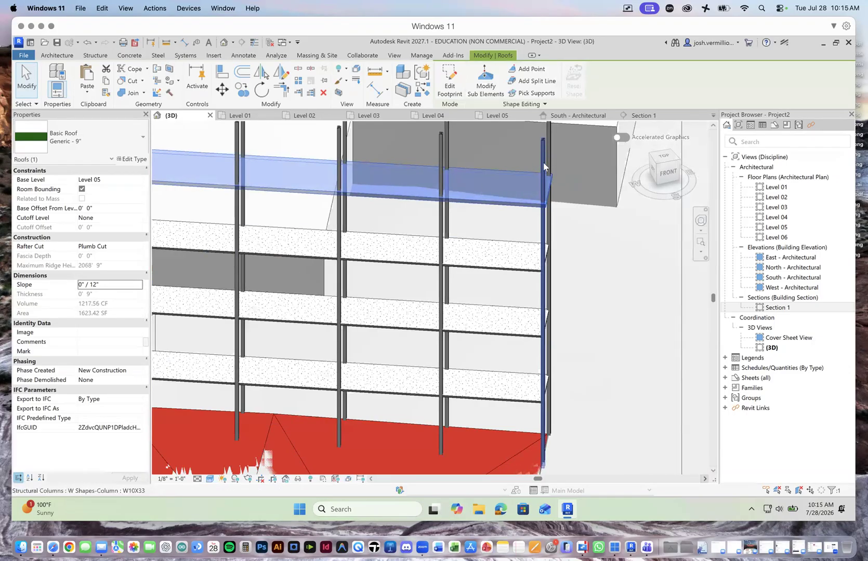
pyautogui.scroll(2, 516, 205)
pyautogui.scroll(-4, 516, 205)
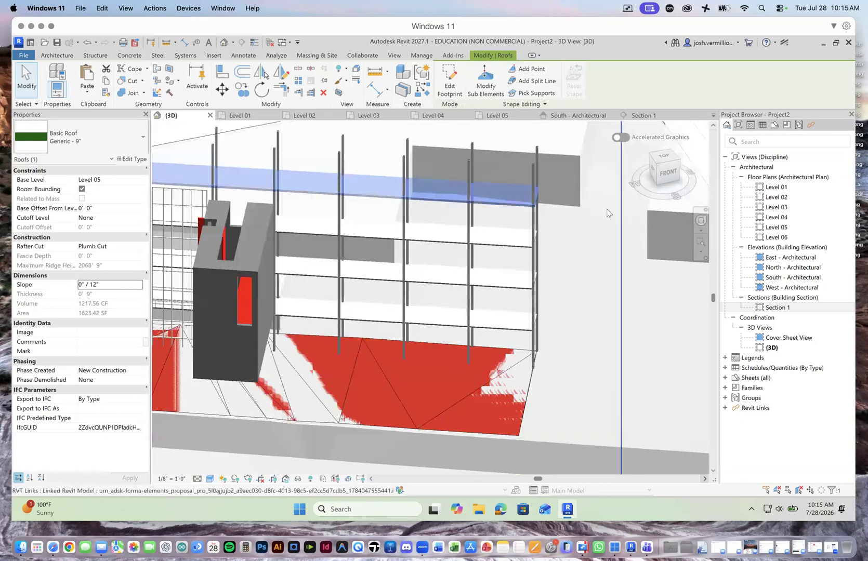
pyautogui.scroll(-3, 500, 153)
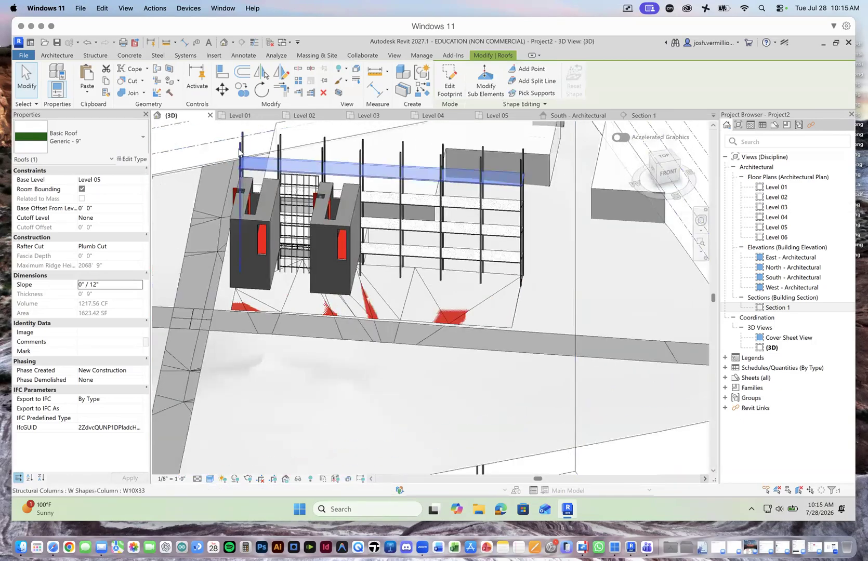
# Step: Set the top level of the two W10X33 columns at the roof's west end to Level 05
pyautogui.click(239, 150)
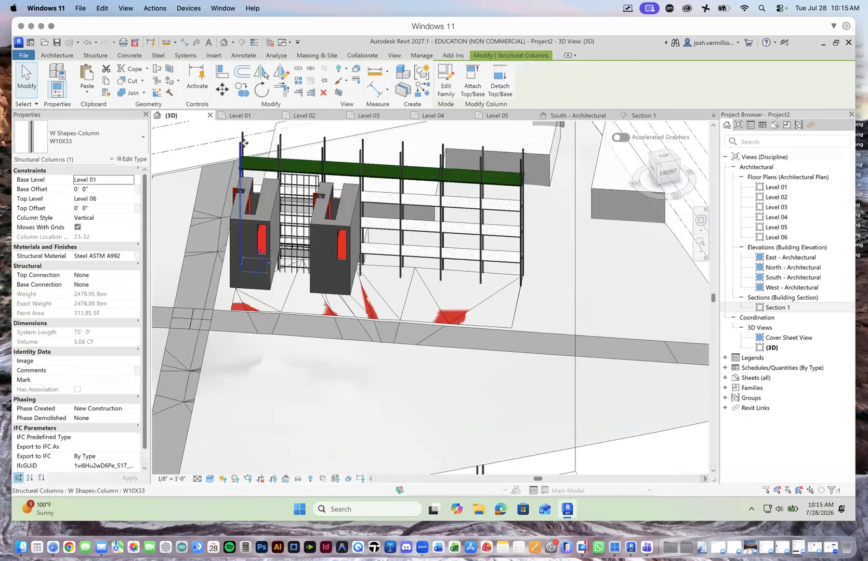
pyautogui.click(129, 200)
pyautogui.click(118, 240)
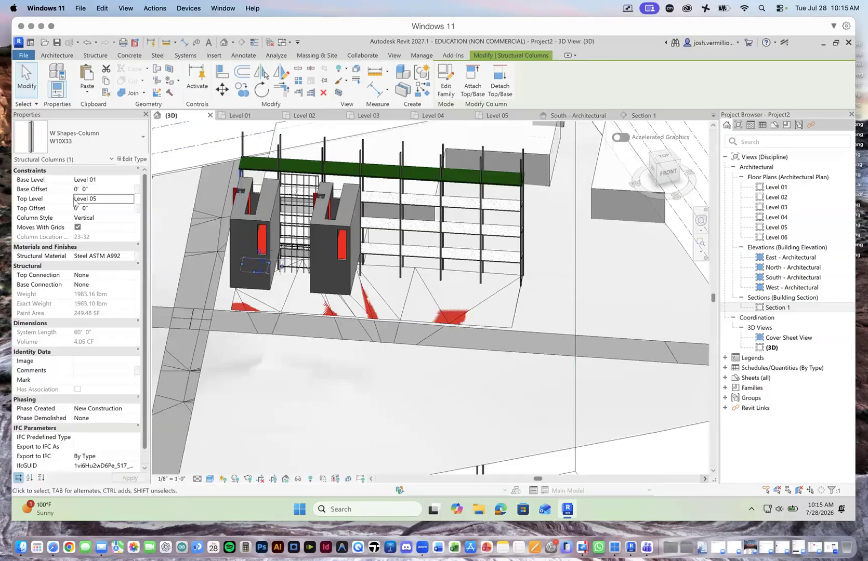
pyautogui.click(242, 152)
pyautogui.scroll(5, 226, 171)
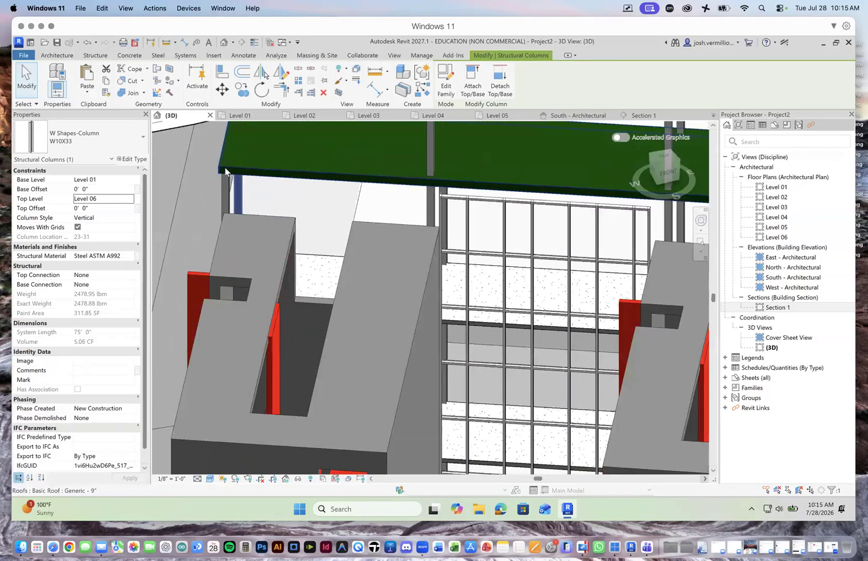
pyautogui.scroll(-4, 296, 181)
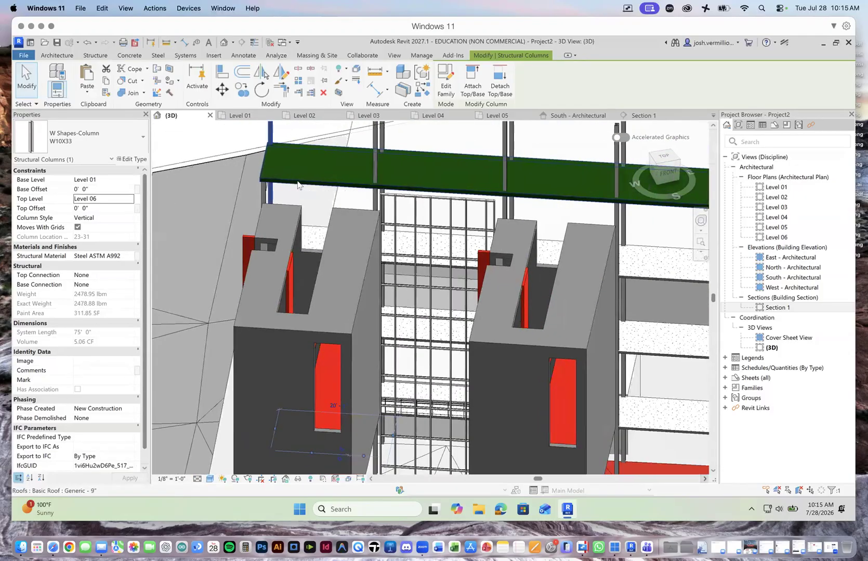
pyautogui.scroll(-1, 297, 185)
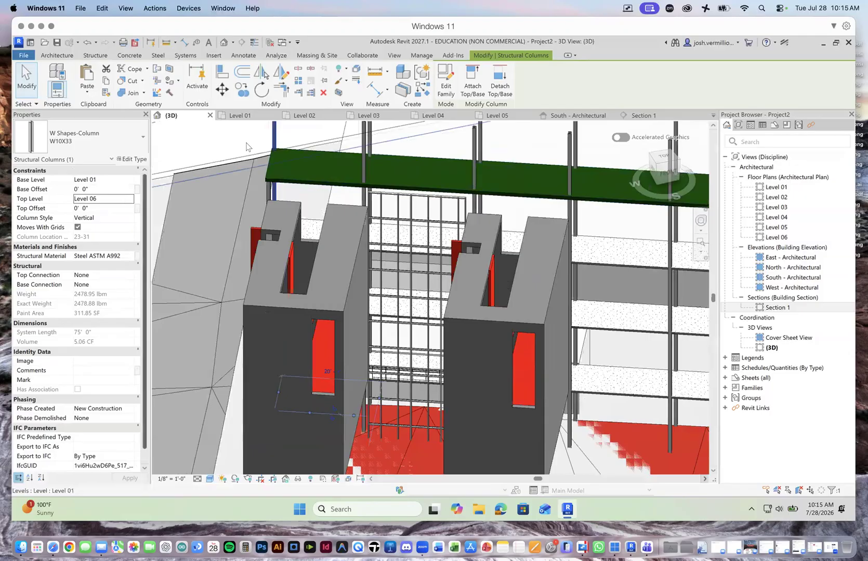
pyautogui.click(130, 198)
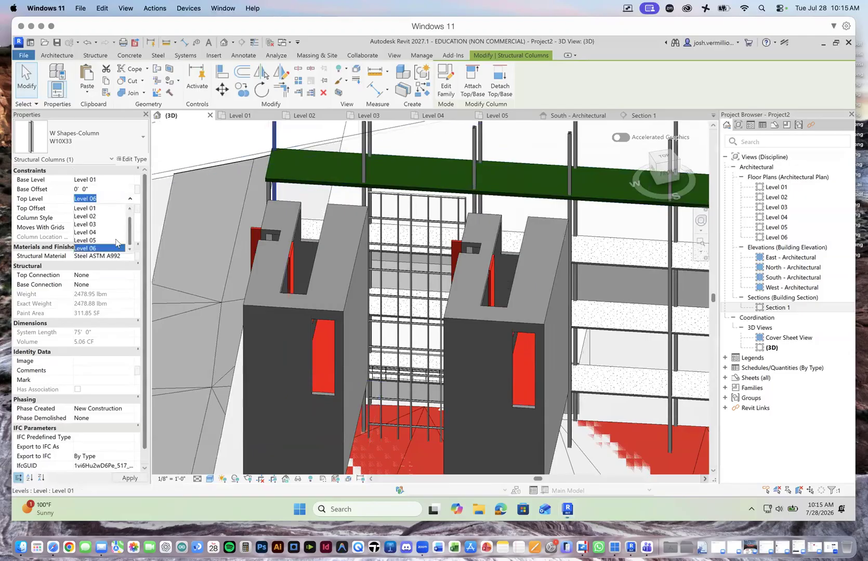
pyautogui.click(108, 240)
pyautogui.click(130, 478)
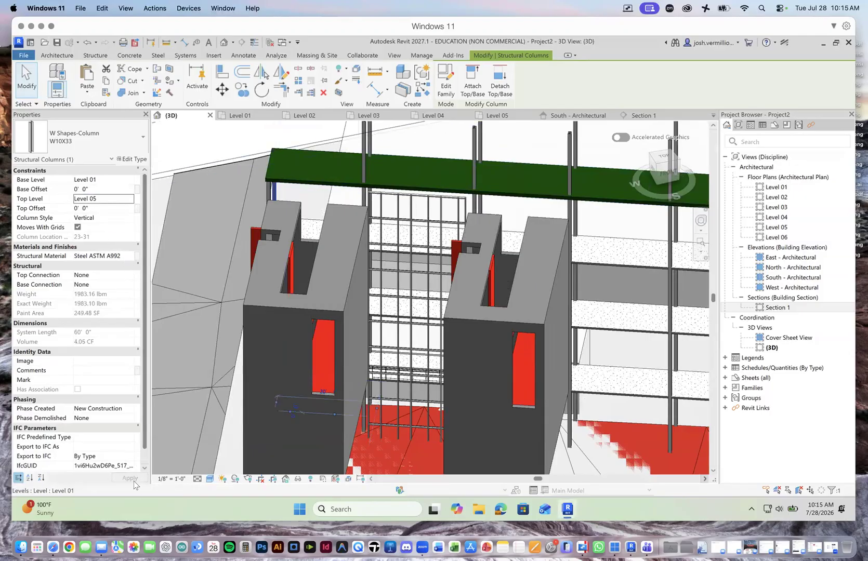
# Step: Examine in 3D how the roof's southwest edge meets the curtain wall between the two concrete towers
pyautogui.scroll(-3, 229, 421)
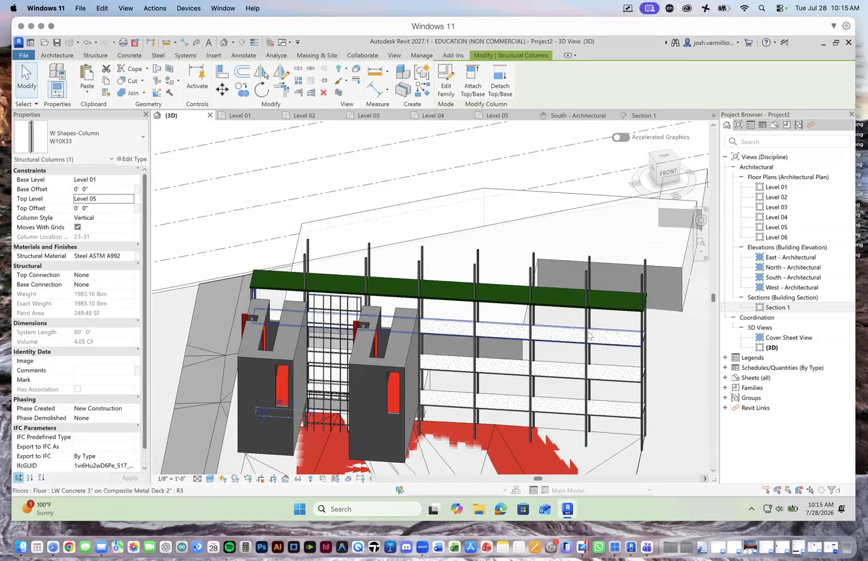
pyautogui.scroll(5, 529, 341)
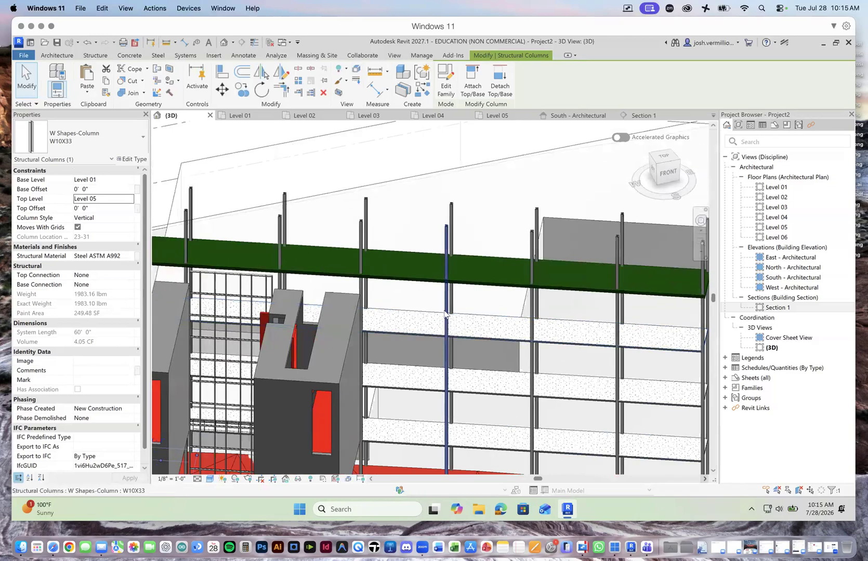
pyautogui.scroll(-3, 532, 338)
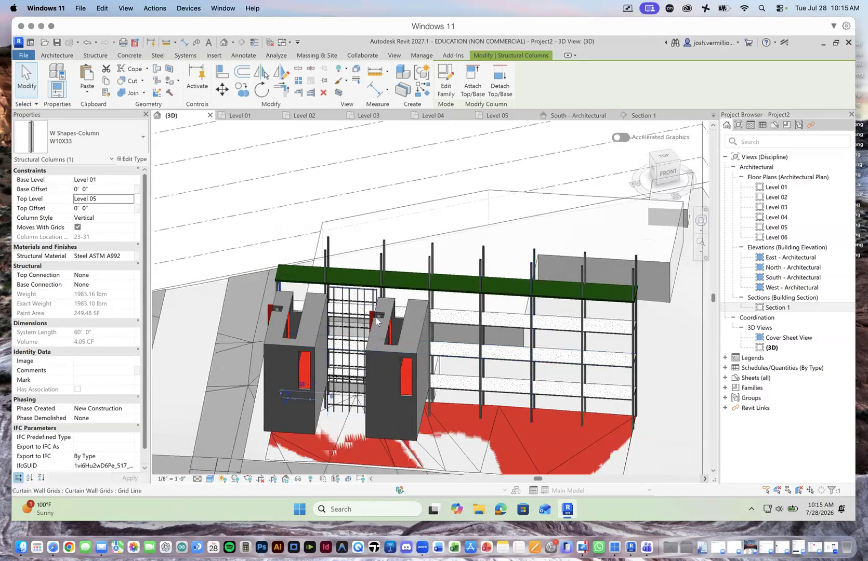
pyautogui.scroll(4, 338, 302)
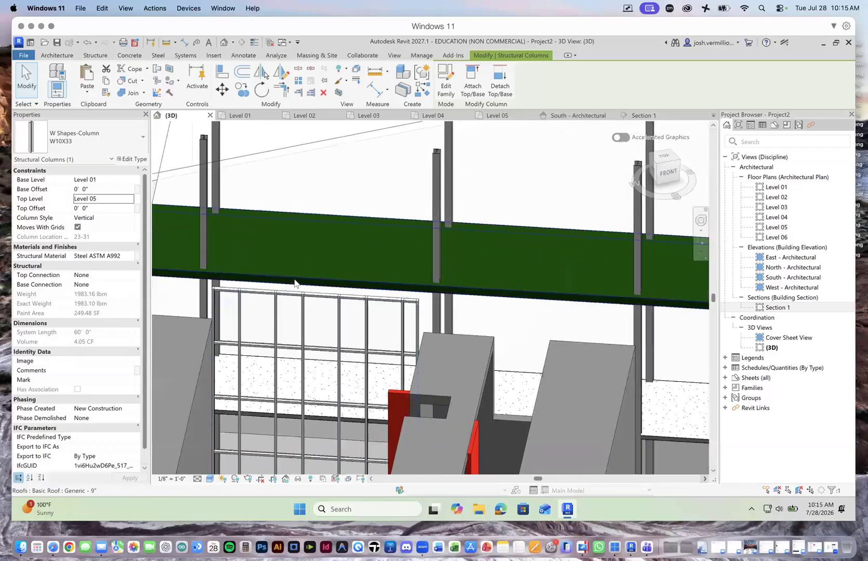
pyautogui.click(294, 283)
pyautogui.click(285, 294)
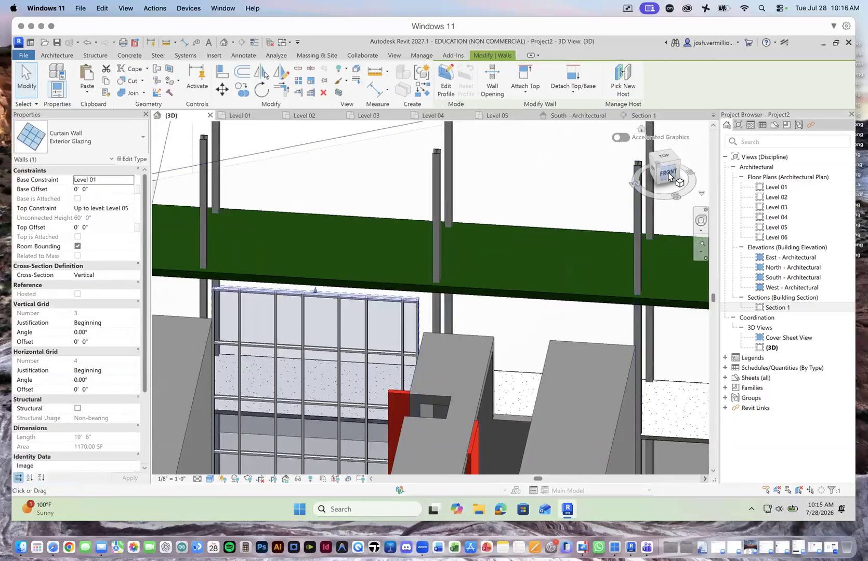
pyautogui.moveTo(659, 177)
pyautogui.mouseDown()
pyautogui.moveTo(667, 176)
pyautogui.moveTo(652, 165)
pyautogui.mouseUp()
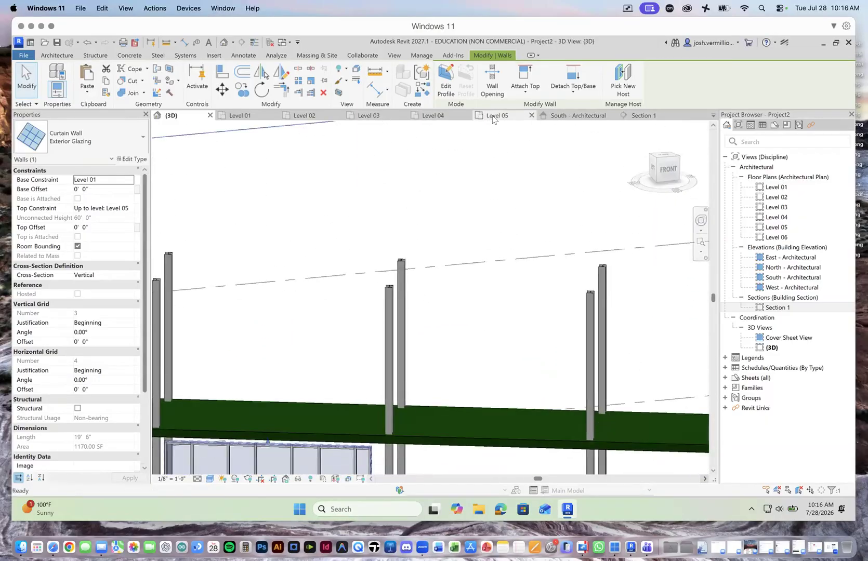
# Step: Compare the Level 04 and Level 05 plans to see how the roof outline relates to the curtain wall and tower positions
pyautogui.click(496, 115)
pyautogui.scroll(-3, 437, 336)
pyautogui.scroll(-2, 390, 312)
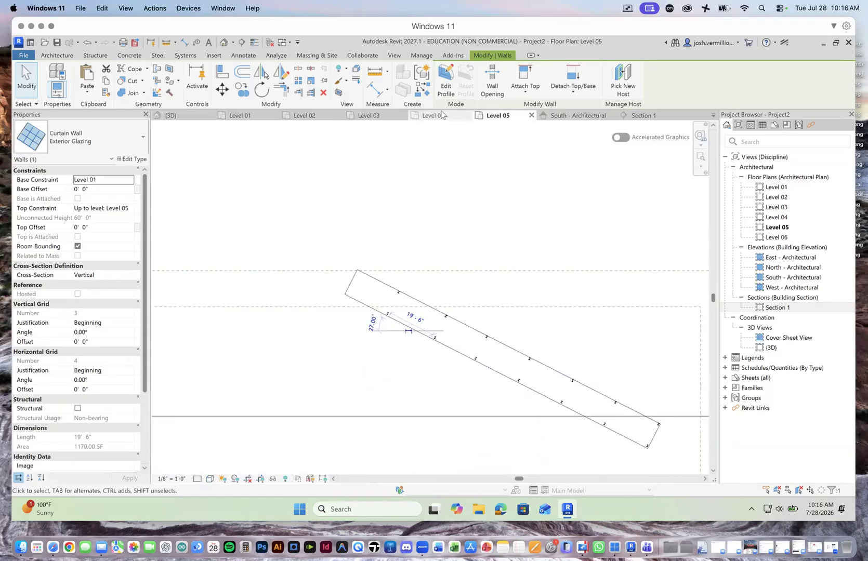
pyautogui.click(415, 115)
pyautogui.scroll(2, 305, 260)
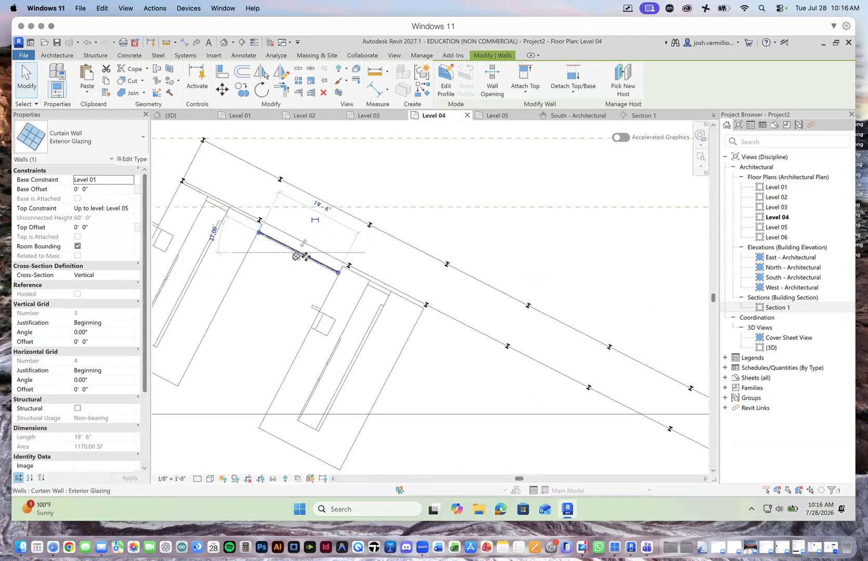
pyautogui.scroll(-1, 306, 256)
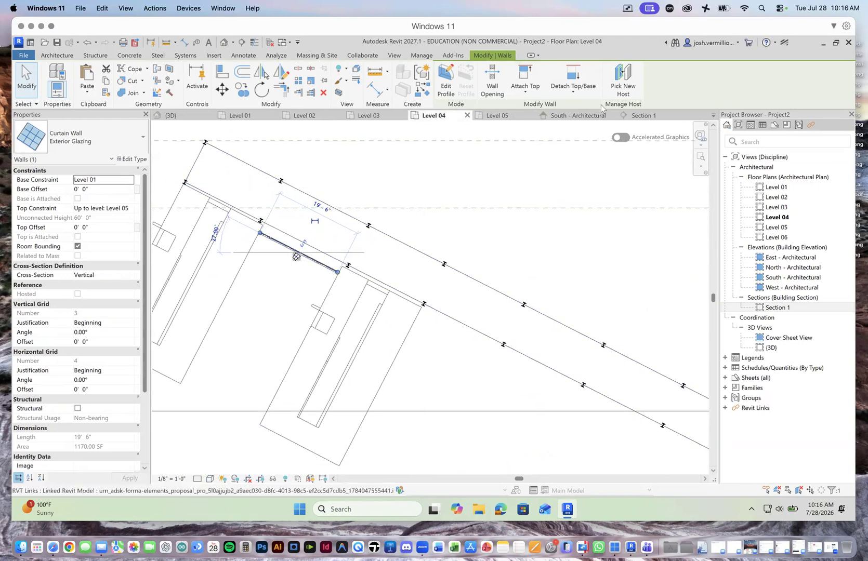
pyautogui.click(496, 116)
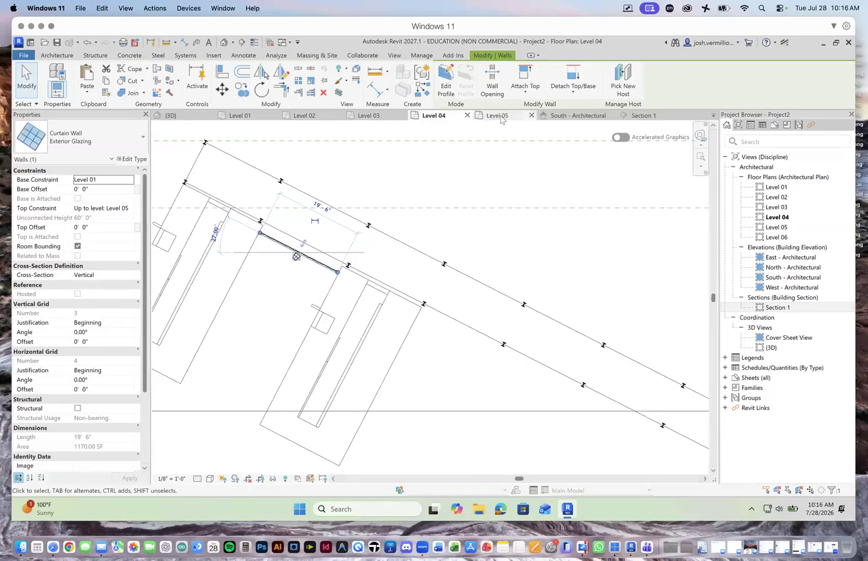
pyautogui.scroll(-3, 461, 367)
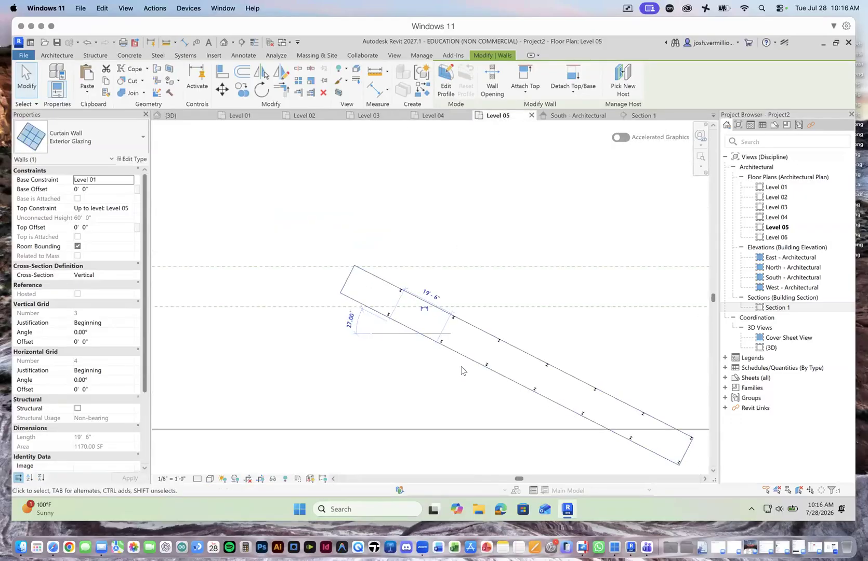
pyautogui.scroll(4, 464, 384)
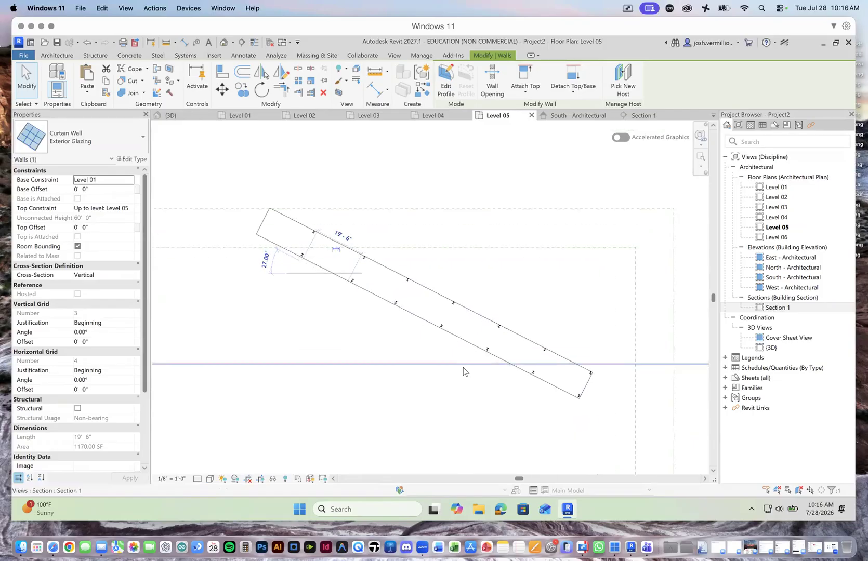
pyautogui.scroll(2, 434, 322)
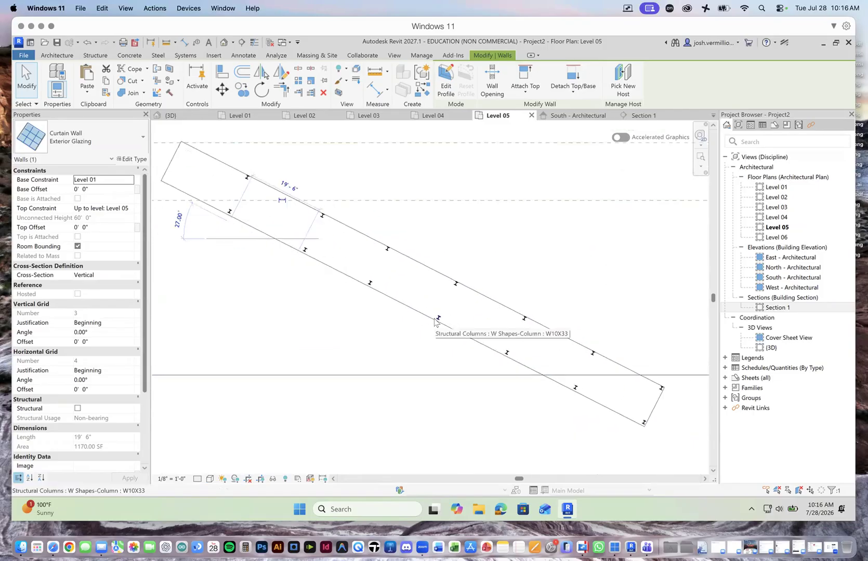
# Step: Reopen the roof's footprint and shorten its southwest boundary line to 20' so it ends at the first southwest-row column
pyautogui.click(395, 305)
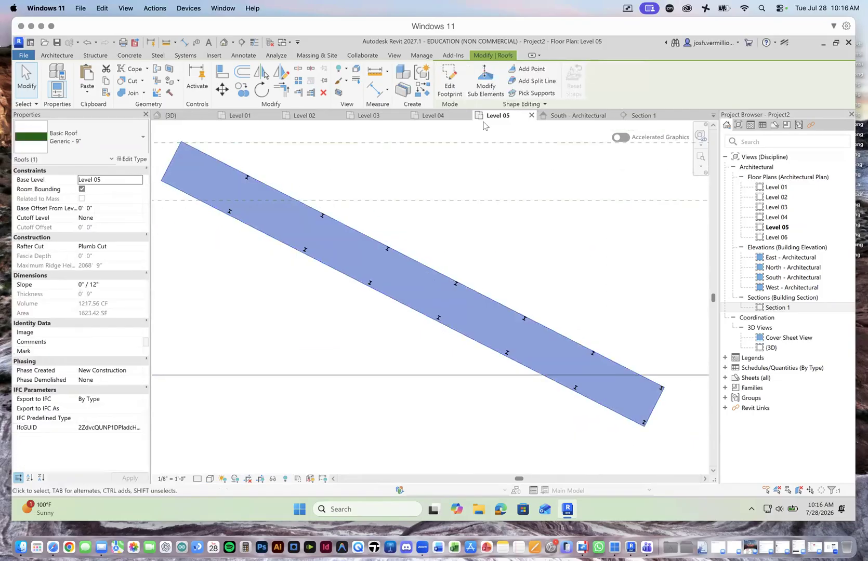
pyautogui.click(450, 82)
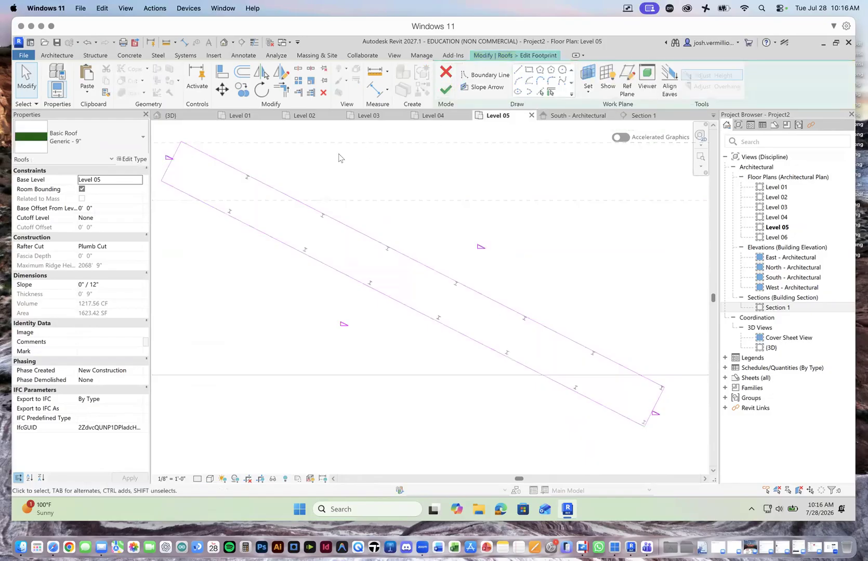
pyautogui.click(248, 230)
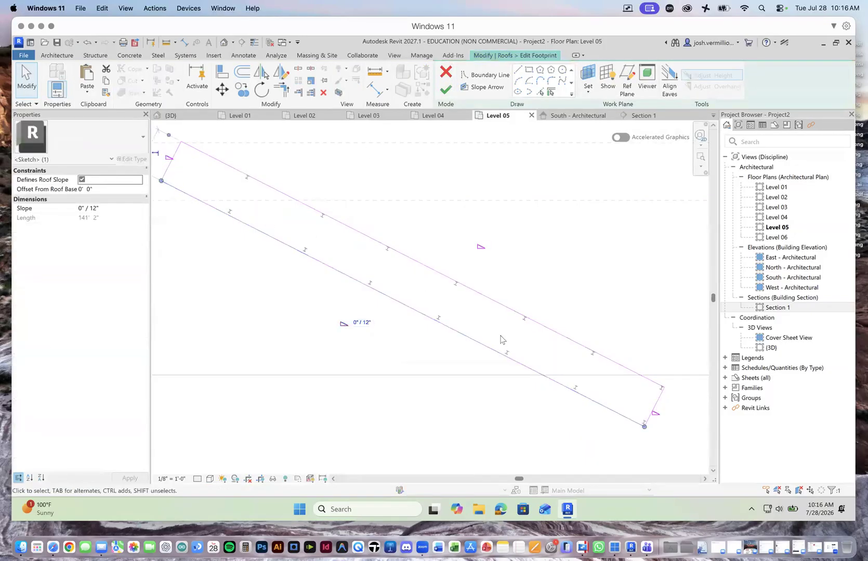
pyautogui.moveTo(643, 427)
pyautogui.mouseDown()
pyautogui.moveTo(320, 248)
pyautogui.moveTo(229, 214)
pyautogui.mouseUp()
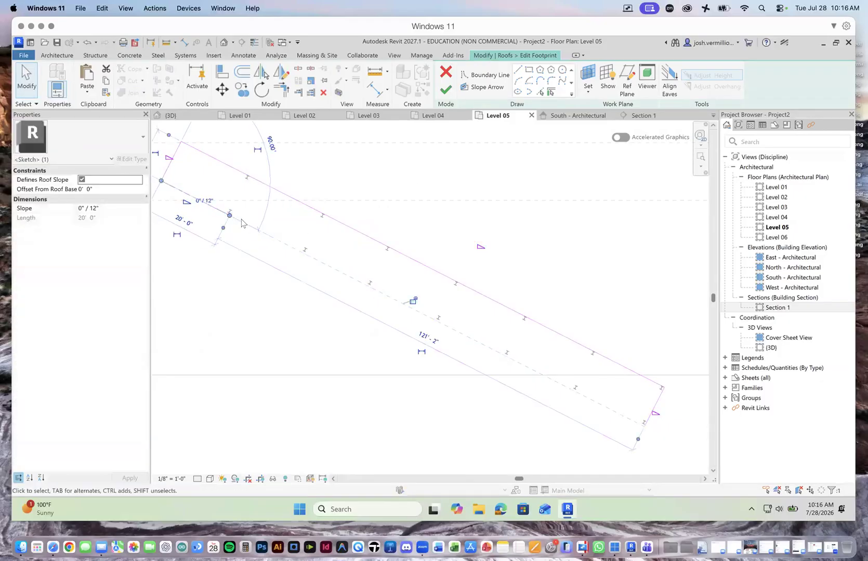
pyautogui.scroll(2, 219, 227)
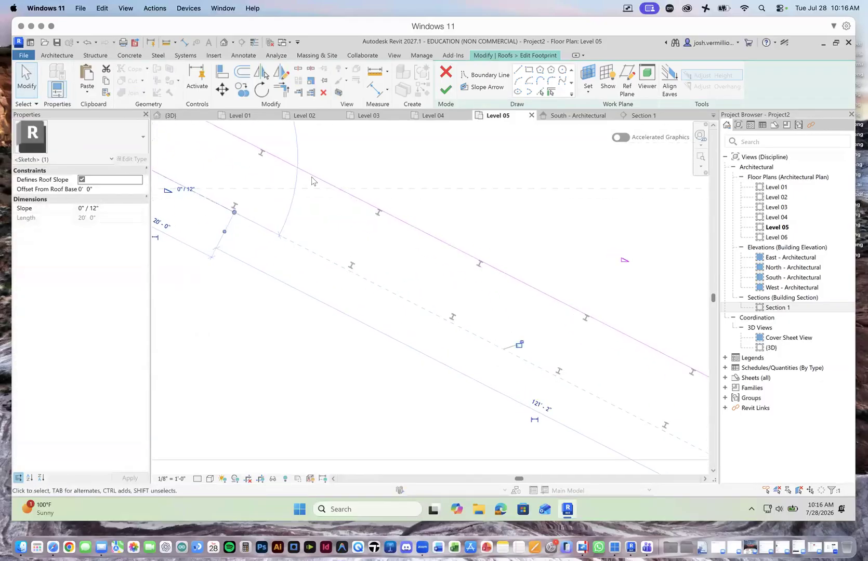
pyautogui.click(464, 169)
# Step: Sketch the first rectangular projection on the roof's southwest edge, 4'-6" deep and 21' long, returning to the next column
pyautogui.click(518, 71)
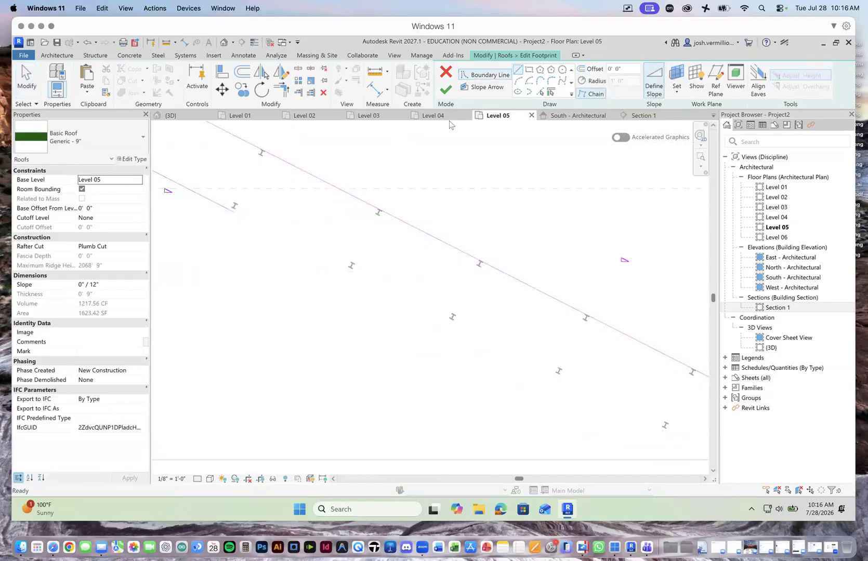
pyautogui.click(234, 214)
pyautogui.click(223, 235)
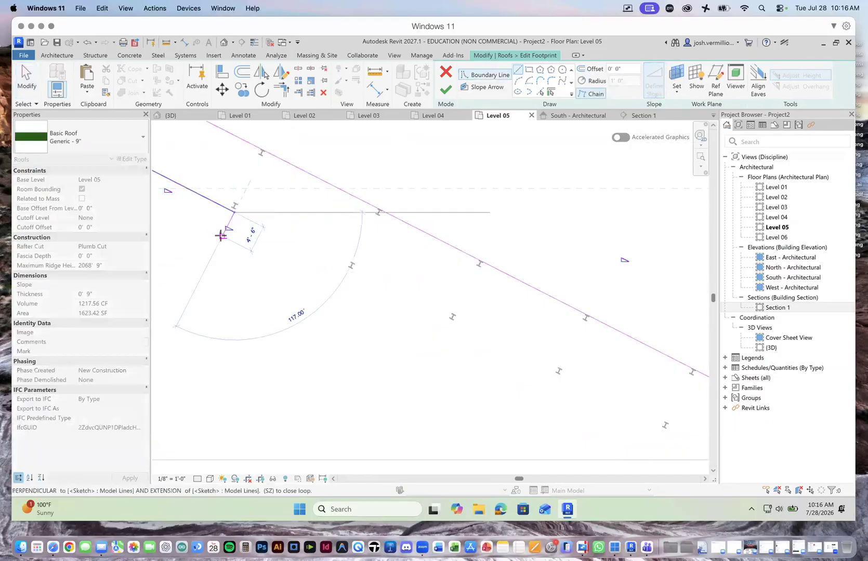
pyautogui.click(337, 293)
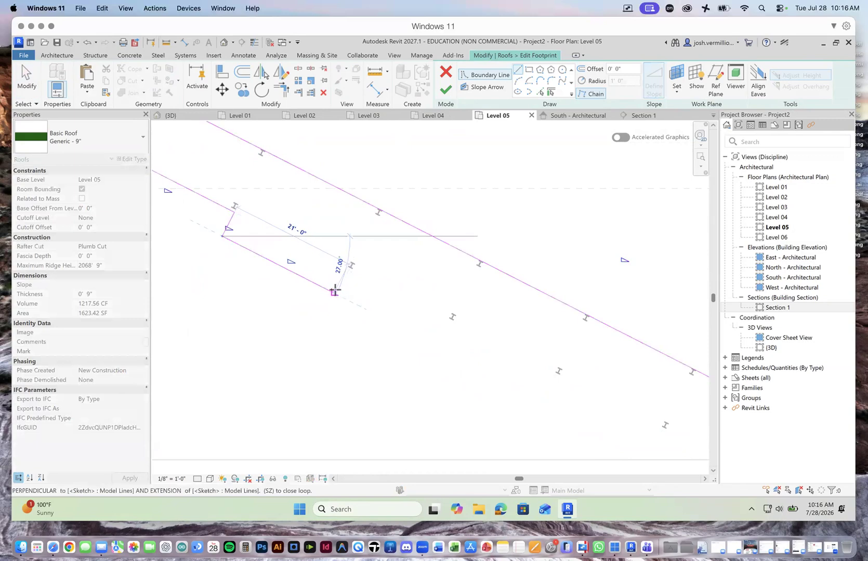
pyautogui.click(345, 268)
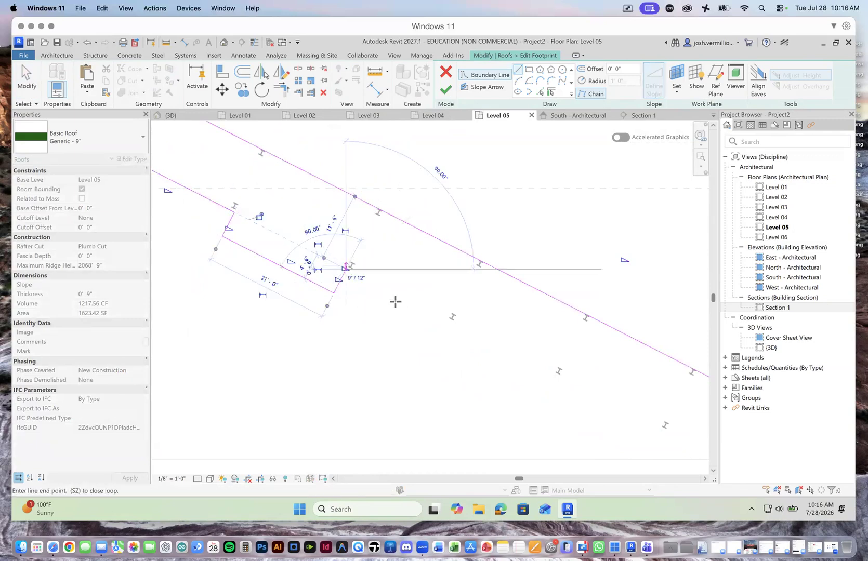
# Step: Continue the boundary to the third southwest-row column and sketch a second projection about 4'-6" deep and 19' long
pyautogui.click(453, 325)
pyautogui.click(443, 347)
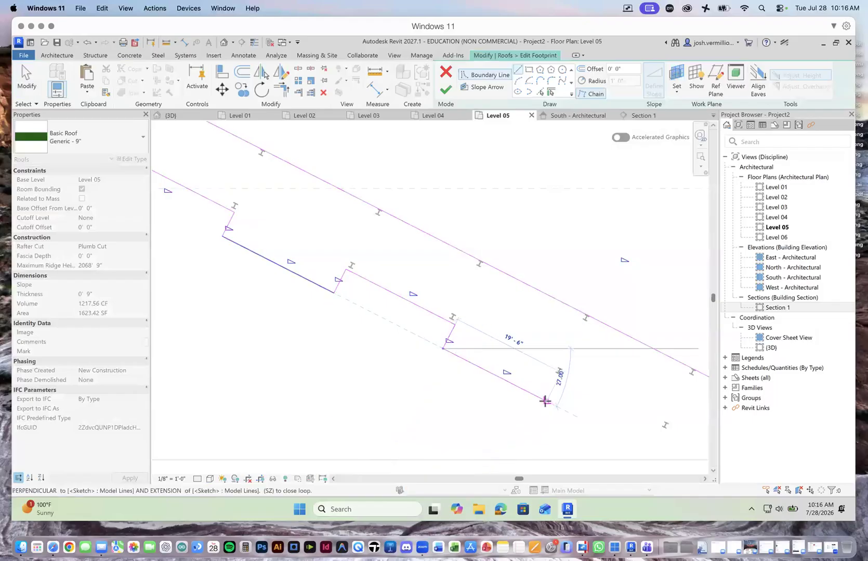
pyautogui.click(540, 399)
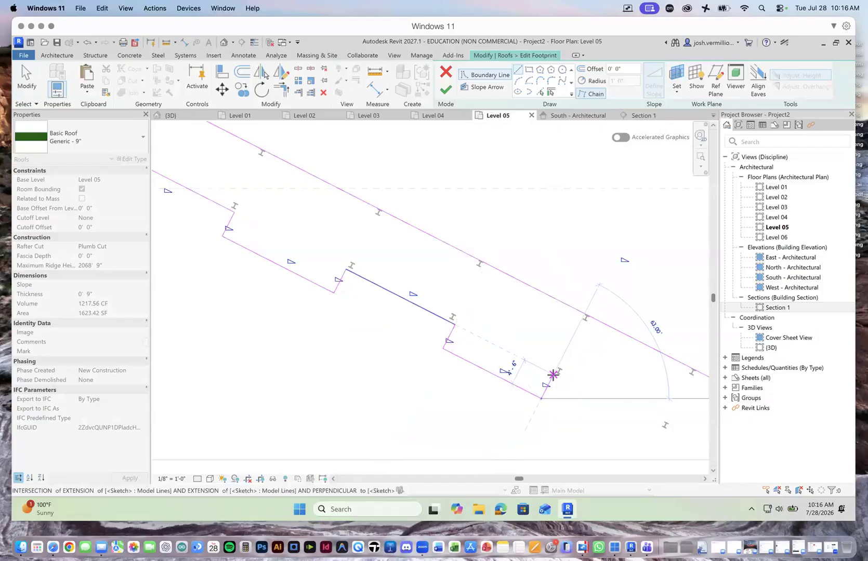
pyautogui.scroll(-3, 534, 372)
pyautogui.scroll(-2, 450, 340)
pyautogui.scroll(3, 451, 340)
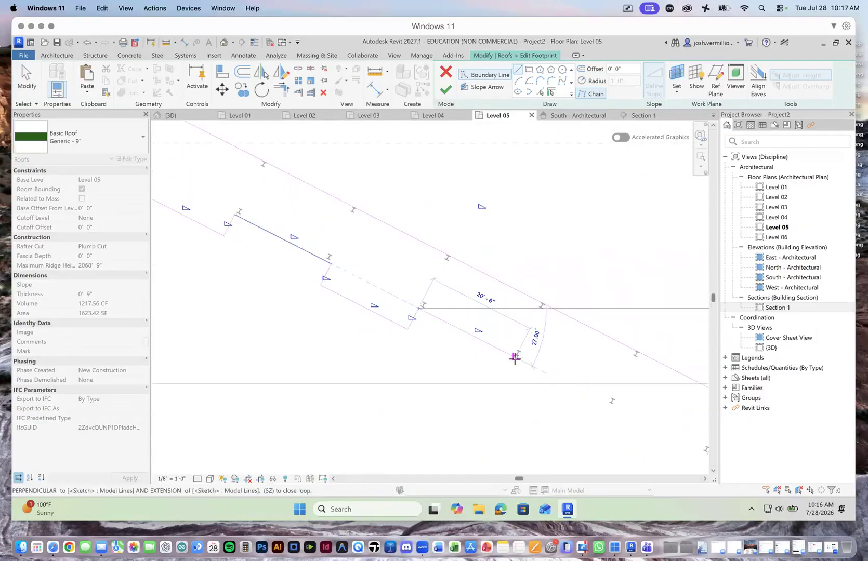
# Step: Extend the boundary one bay, sketch a third projection 4'-6" deep and about 18'-6" long, and close the footprint at the southeast corner
pyautogui.click(521, 361)
pyautogui.scroll(2, 519, 359)
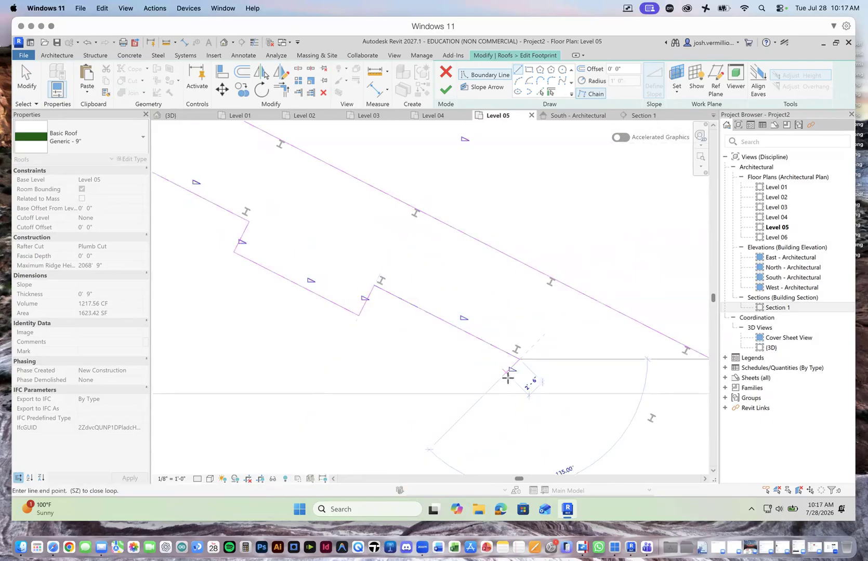
pyautogui.scroll(-4, 522, 394)
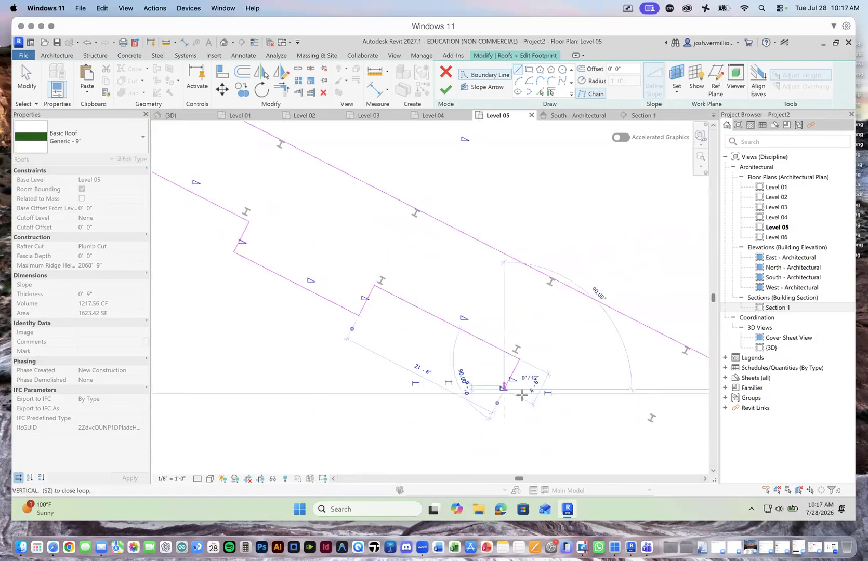
pyautogui.scroll(4, 544, 414)
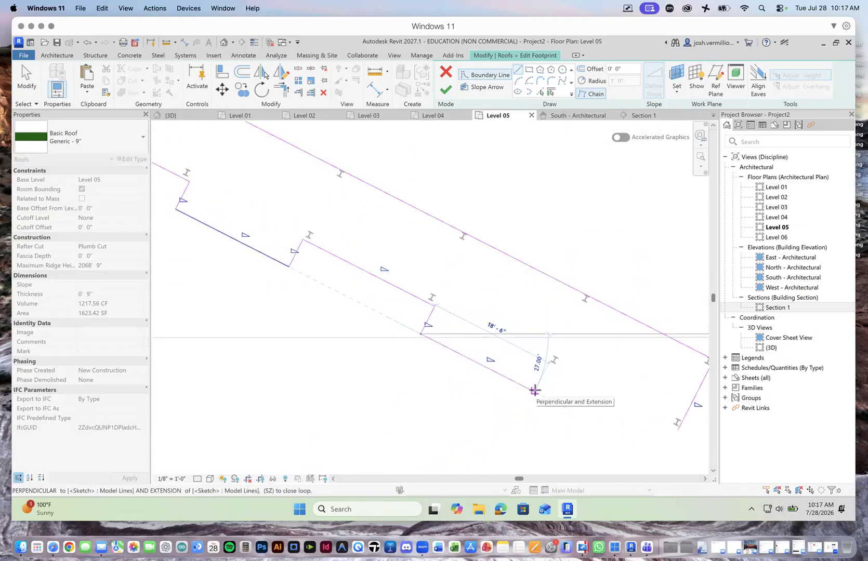
pyautogui.click(534, 390)
pyautogui.click(546, 364)
pyautogui.click(676, 430)
pyautogui.press('Escape')
pyautogui.press('Escape')
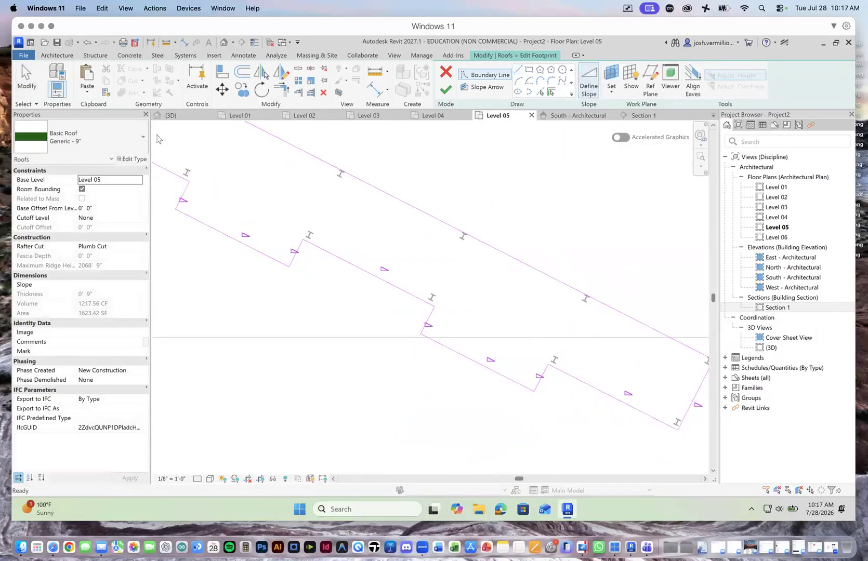
# Step: Try to finish the stepped roof footprint, examine the error's details, and return to the sketch to inspect its boundary
pyautogui.click(445, 90)
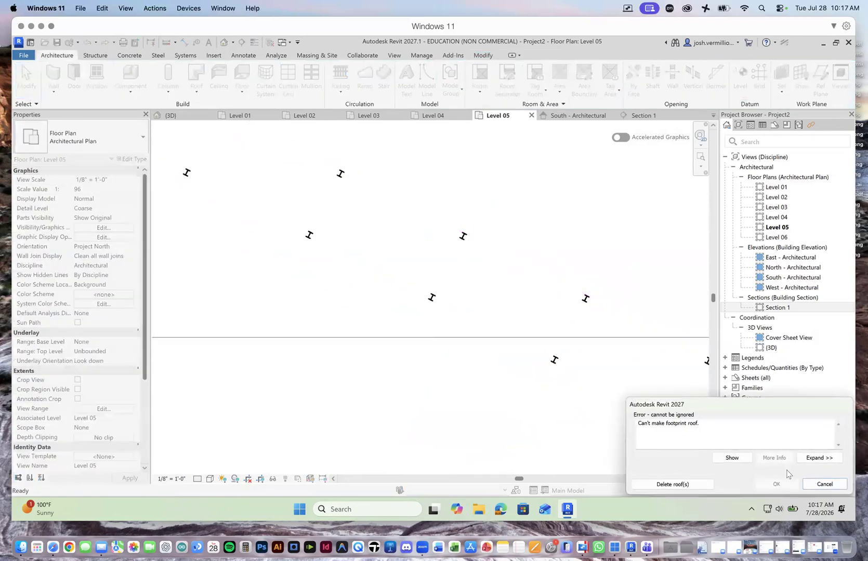
pyautogui.click(812, 457)
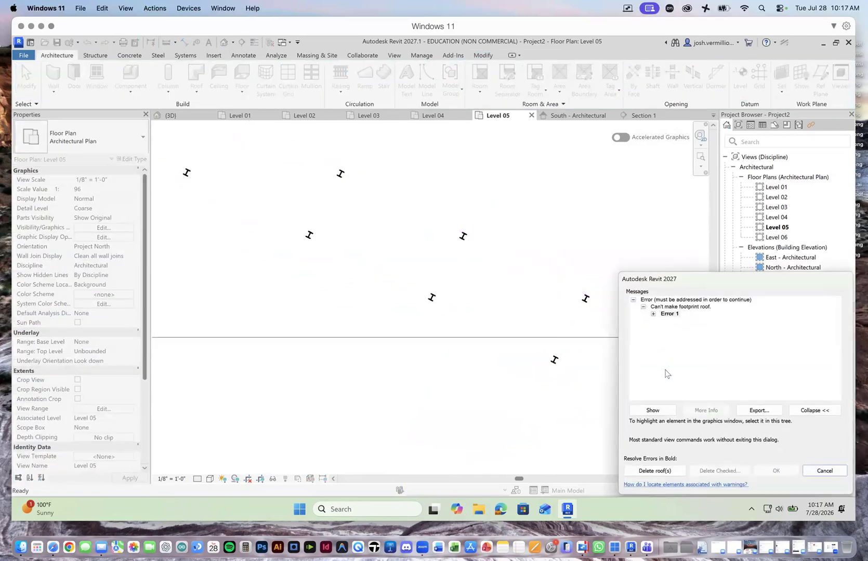
pyautogui.click(653, 314)
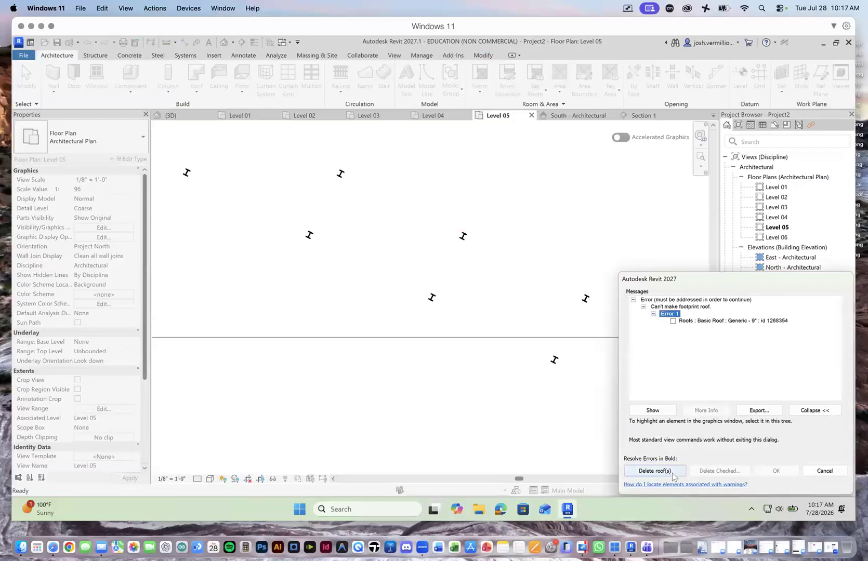
pyautogui.click(821, 471)
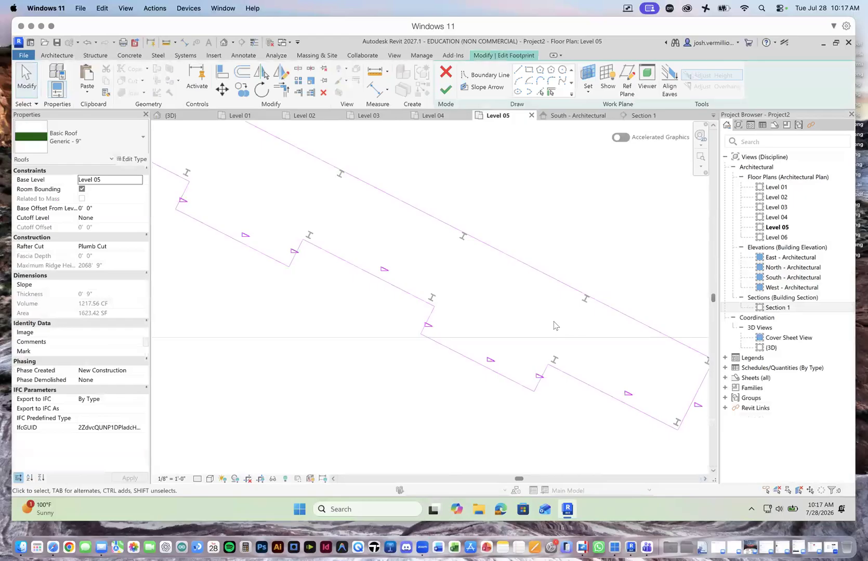
pyautogui.scroll(-2, 588, 371)
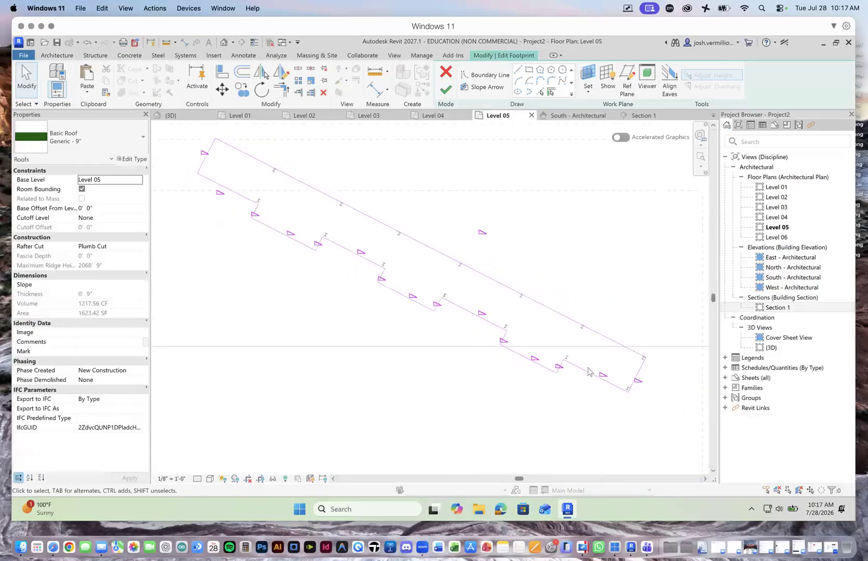
pyautogui.scroll(-1, 587, 371)
pyautogui.scroll(3, 555, 356)
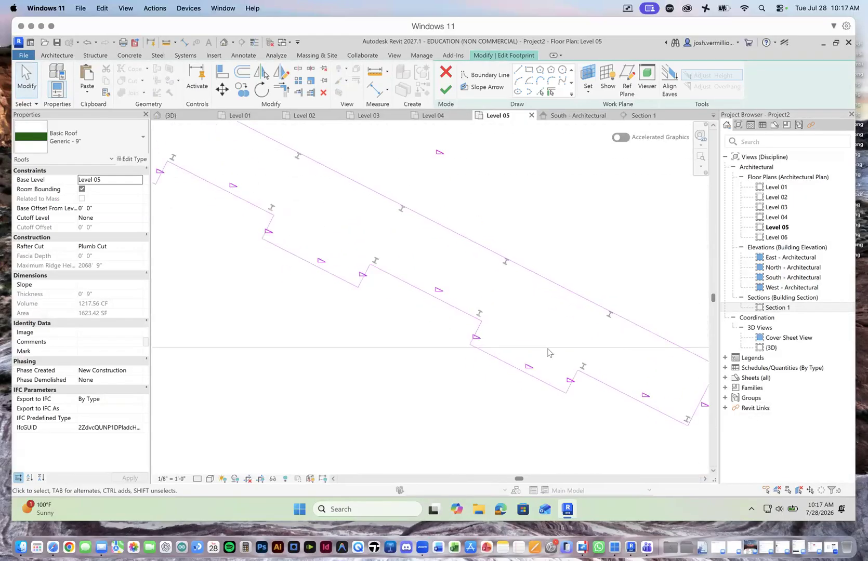
# Step: Try to finish the stepped roof footprint, and return to its sketch
pyautogui.click(26, 79)
pyautogui.click(445, 89)
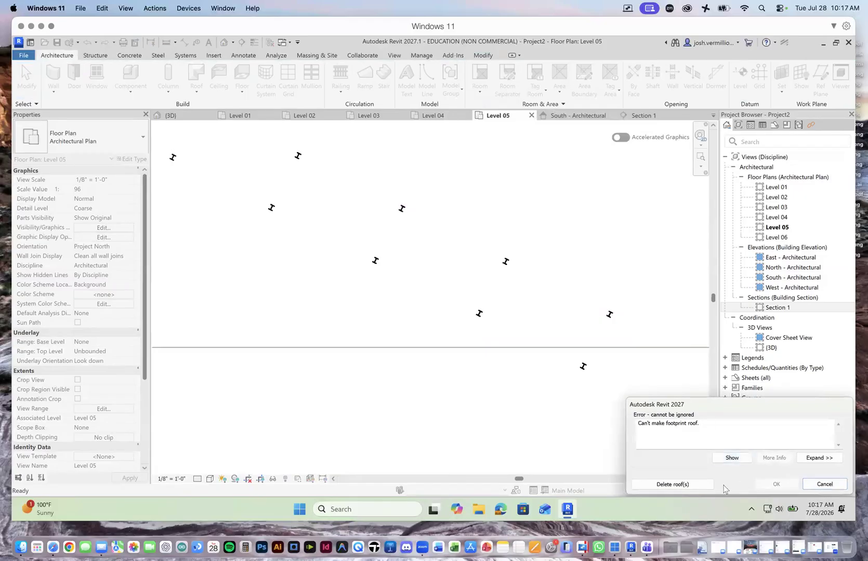
pyautogui.click(820, 484)
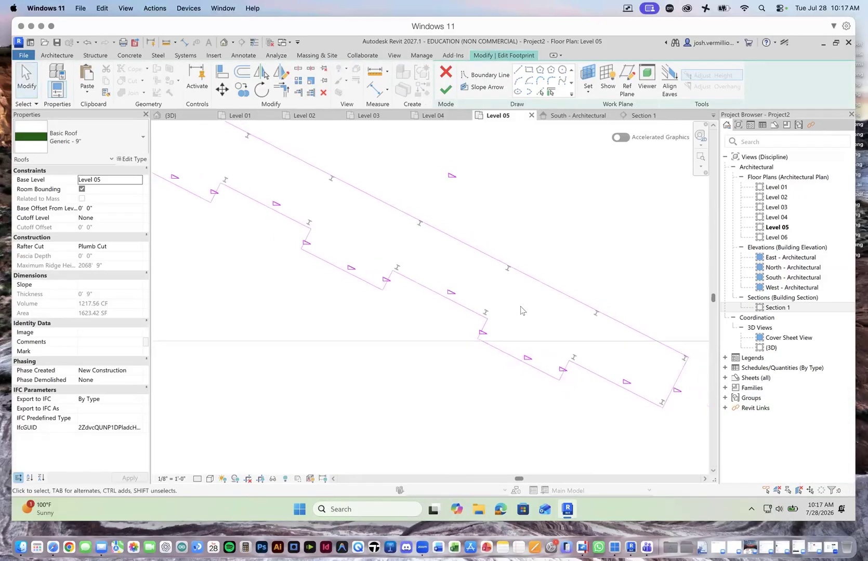
# Step: Examine the corners and line ends along the whole stepped roof boundary for gaps or overlaps
pyautogui.scroll(-1, 463, 291)
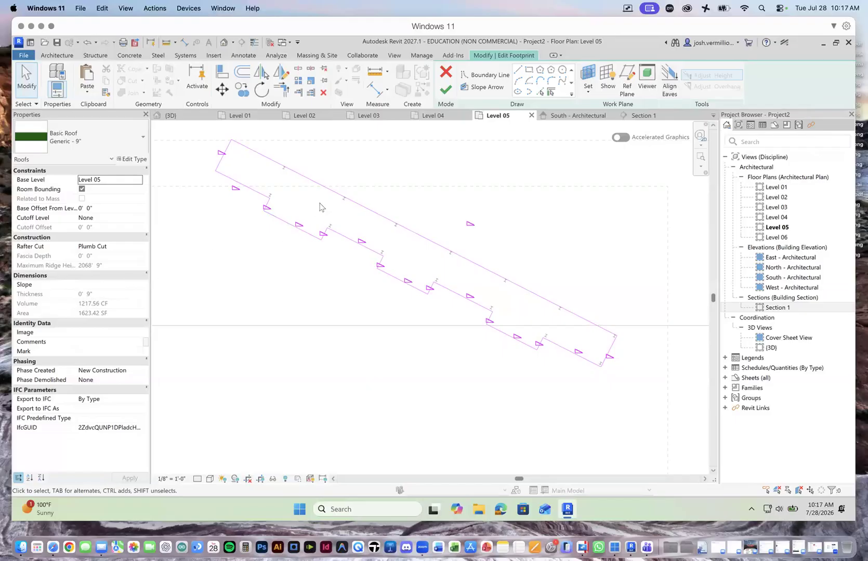
pyautogui.scroll(2, 319, 206)
pyautogui.scroll(1, 380, 269)
pyautogui.scroll(-3, 240, 195)
pyautogui.scroll(3, 239, 196)
pyautogui.scroll(2, 239, 194)
pyautogui.scroll(-5, 437, 301)
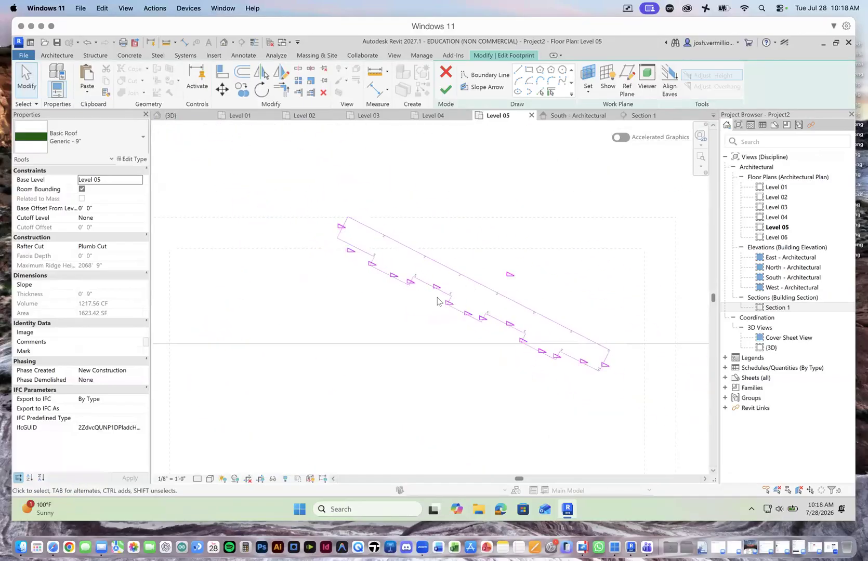
pyautogui.scroll(6, 593, 374)
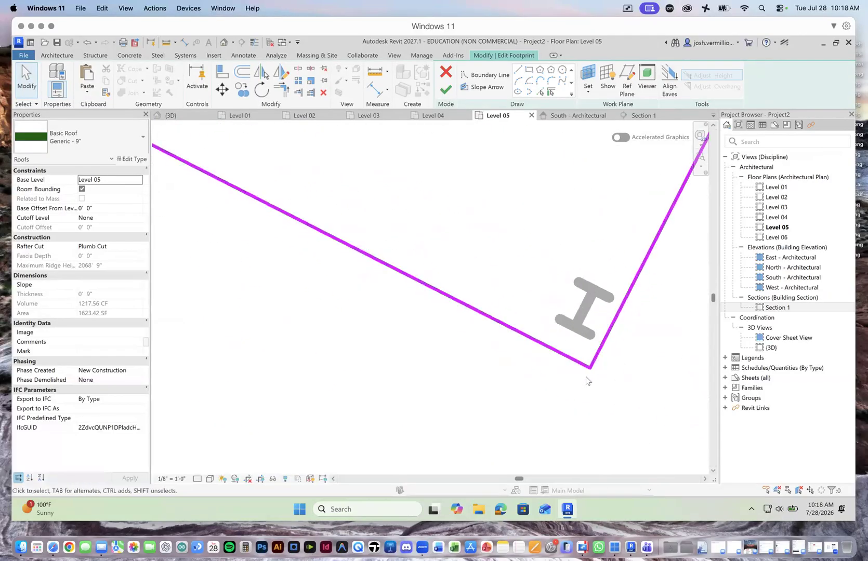
pyautogui.scroll(-6, 587, 378)
pyautogui.scroll(8, 566, 370)
pyautogui.scroll(-5, 578, 363)
pyautogui.scroll(-2, 463, 358)
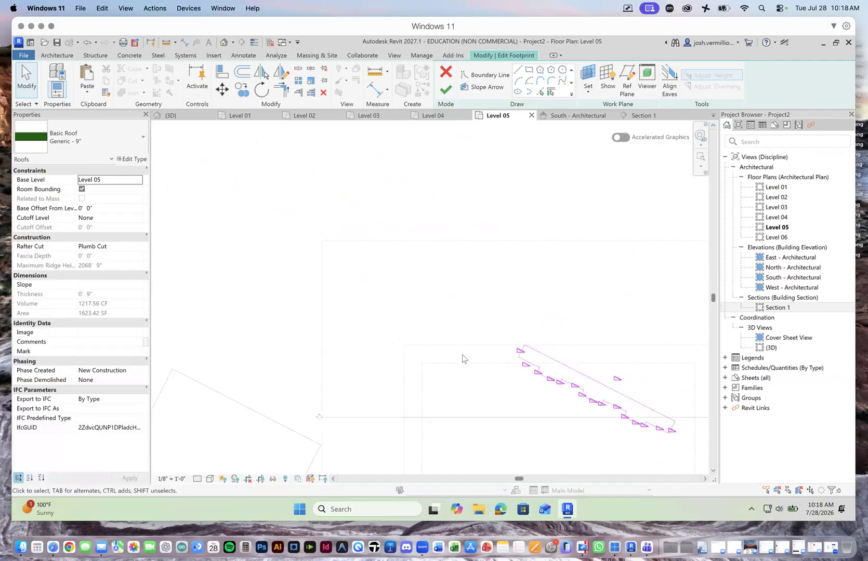
# Step: Delete the northwesternmost segment of the roof's southwest edge and redraw it as a straight line from the first projection to the west corner
pyautogui.scroll(4, 615, 430)
pyautogui.scroll(-3, 335, 338)
pyautogui.scroll(3, 426, 380)
pyautogui.click(331, 259)
pyautogui.press('Delete')
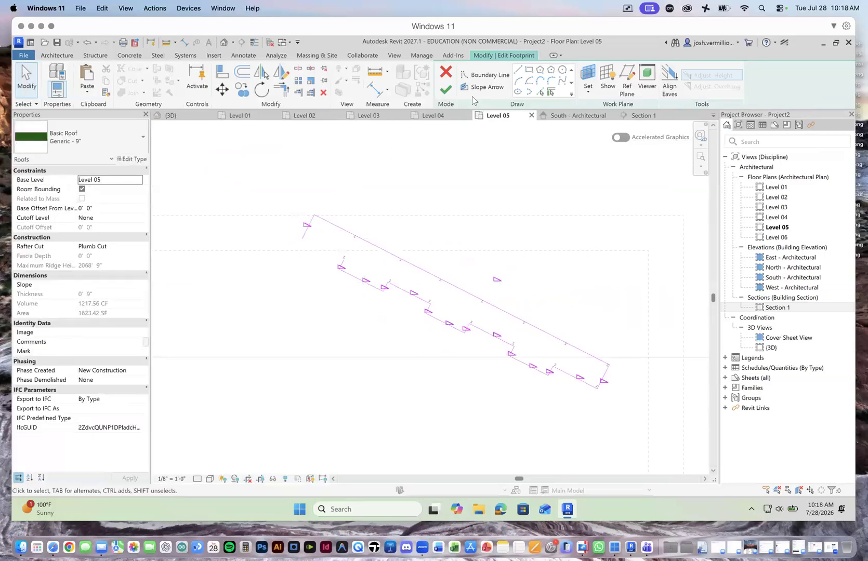
pyautogui.click(520, 69)
pyautogui.scroll(-3, 323, 250)
pyautogui.scroll(5, 307, 251)
pyautogui.scroll(1, 307, 251)
pyautogui.click(300, 252)
pyautogui.click(198, 200)
pyautogui.press('Escape')
pyautogui.press('Escape')
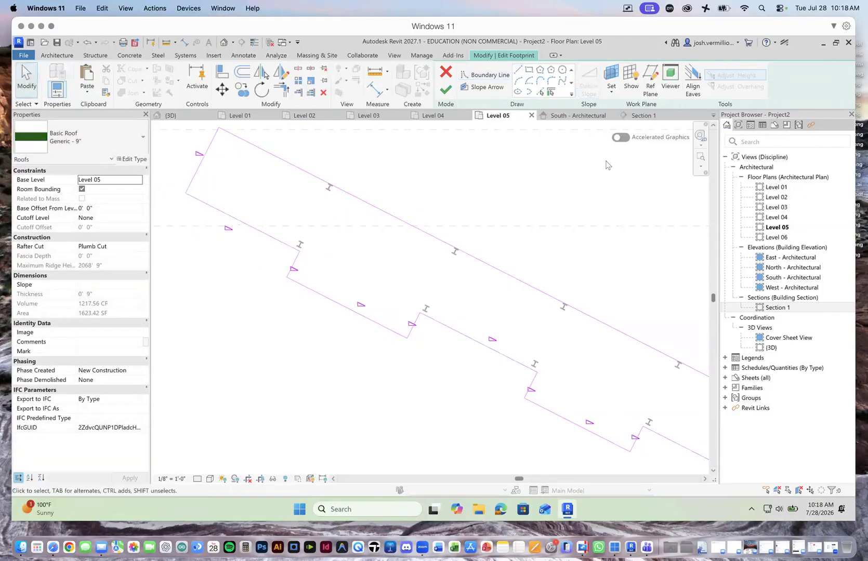
# Step: Try to finish the footprint with the redrawn segment, and inspect the roof boundary against the columns in the 3D view
pyautogui.click(445, 90)
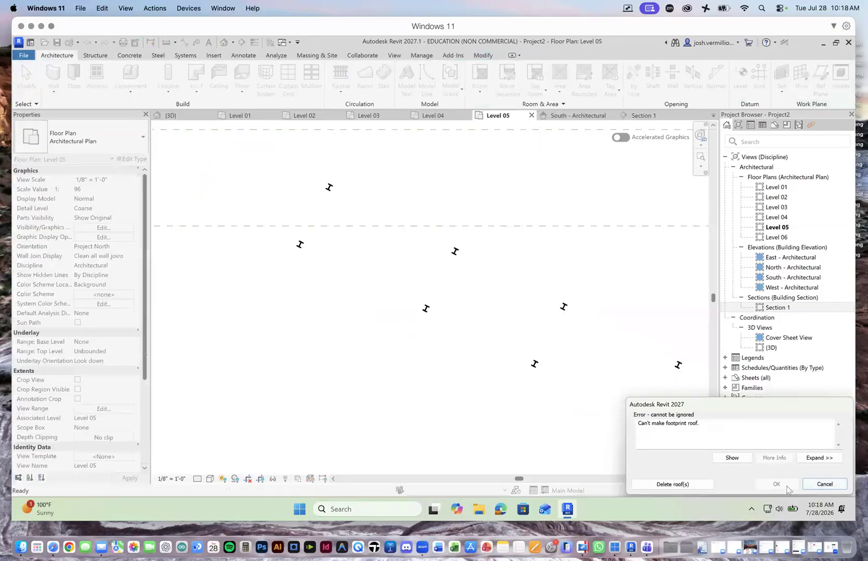
pyautogui.click(814, 487)
pyautogui.scroll(-3, 556, 338)
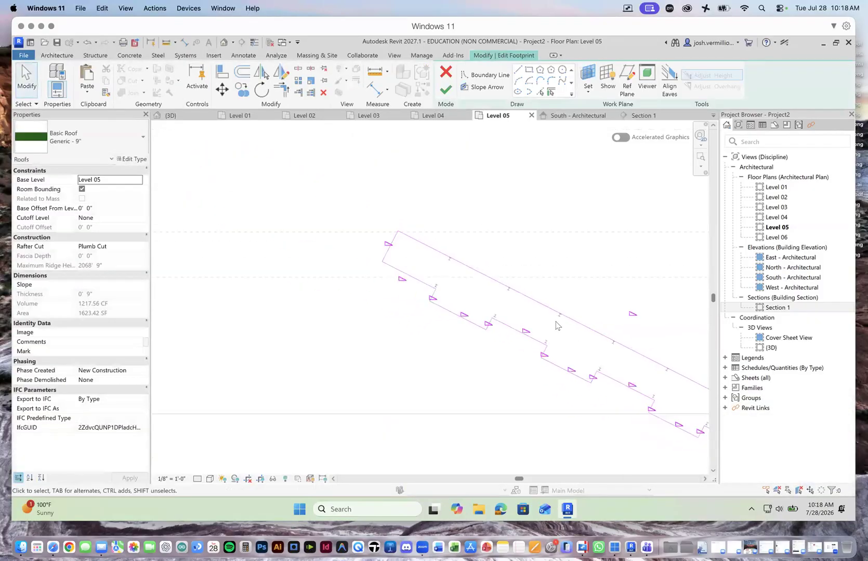
pyautogui.scroll(2, 538, 345)
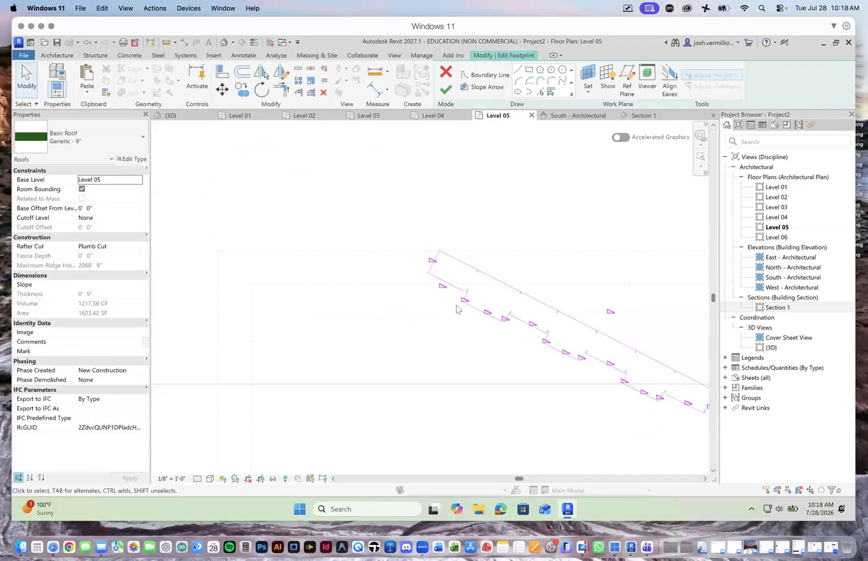
pyautogui.click(170, 115)
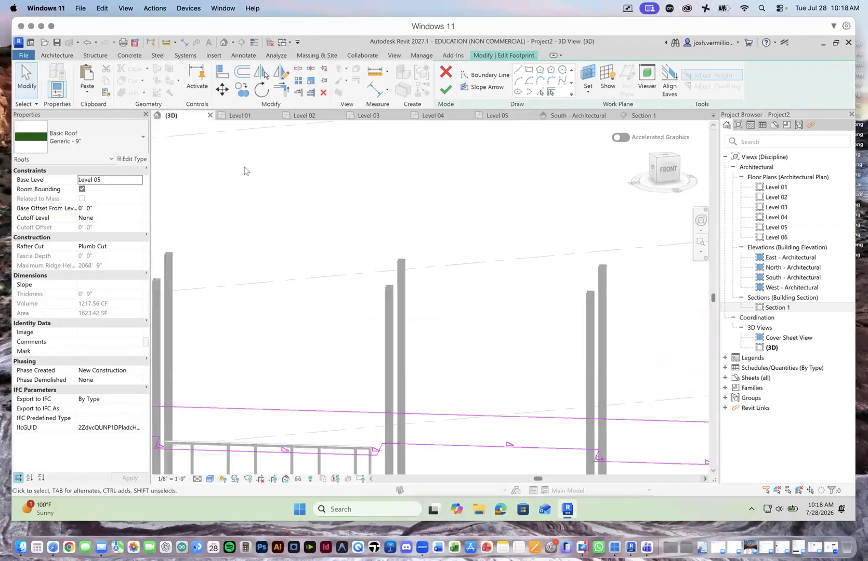
pyautogui.scroll(-6, 381, 291)
pyautogui.scroll(4, 372, 331)
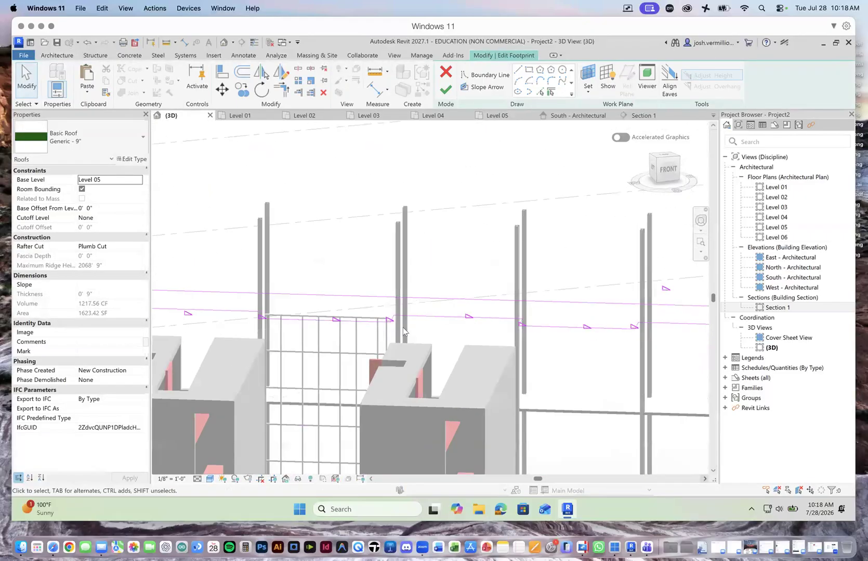
pyautogui.scroll(4, 398, 328)
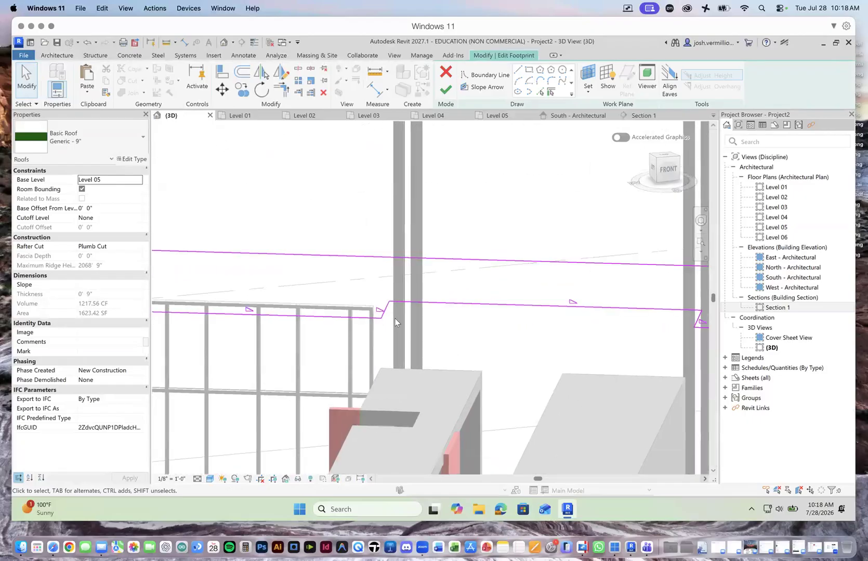
pyautogui.scroll(-8, 391, 316)
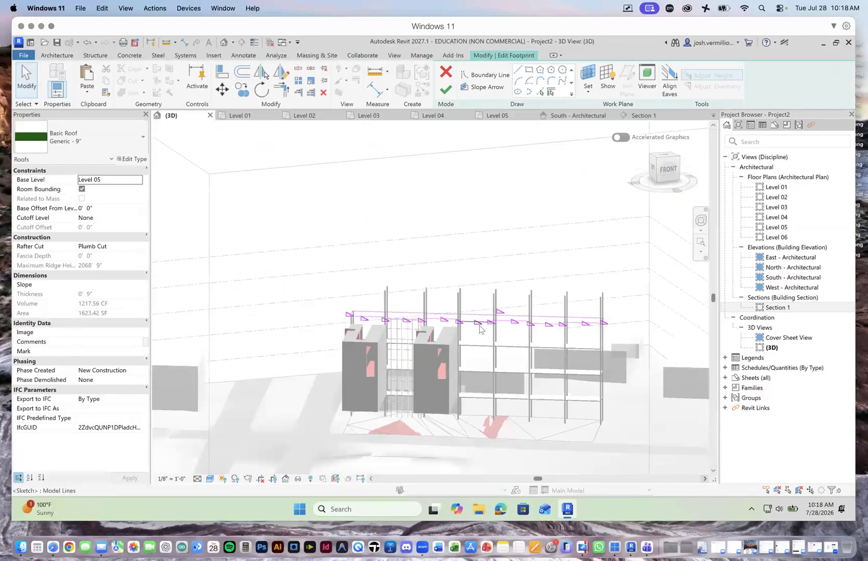
pyautogui.scroll(6, 483, 328)
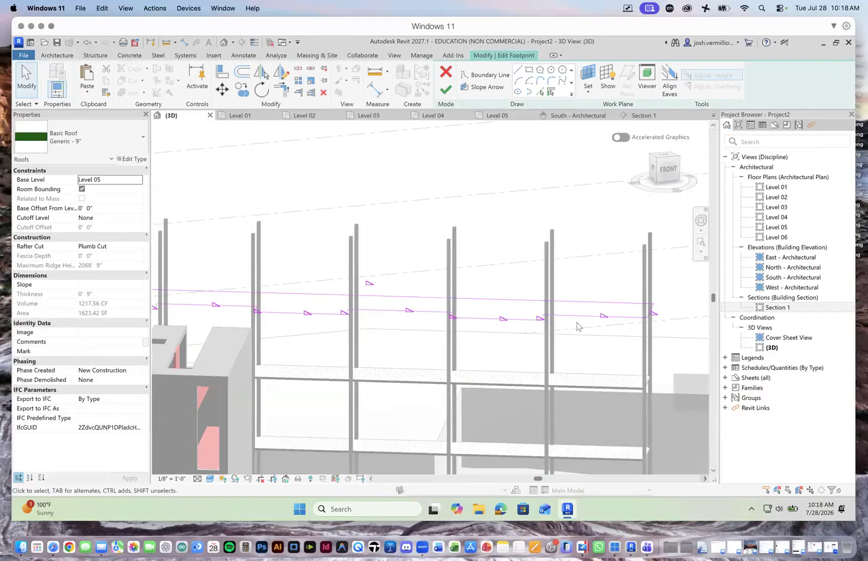
# Step: Try to finish the roof footprint from the 3D view, examine the element listed in the error details, and return to the sketch
pyautogui.click(447, 91)
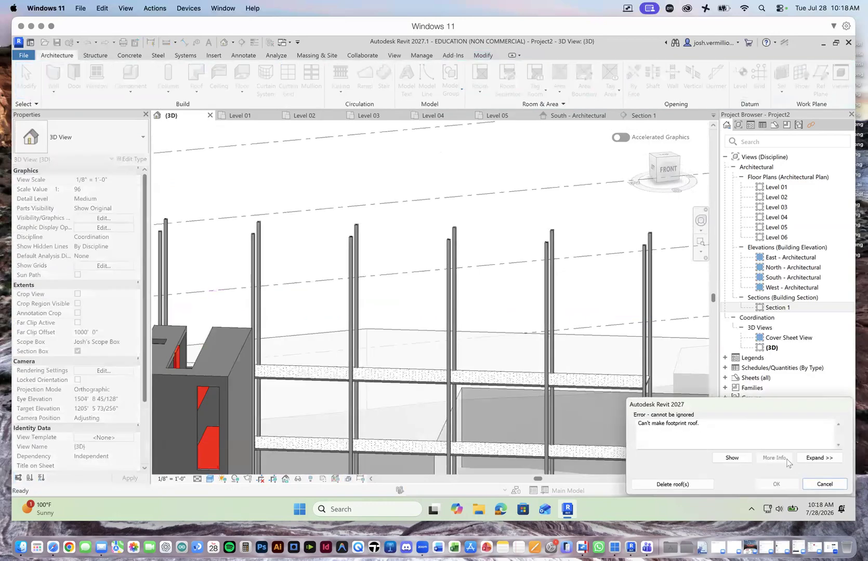
pyautogui.click(819, 457)
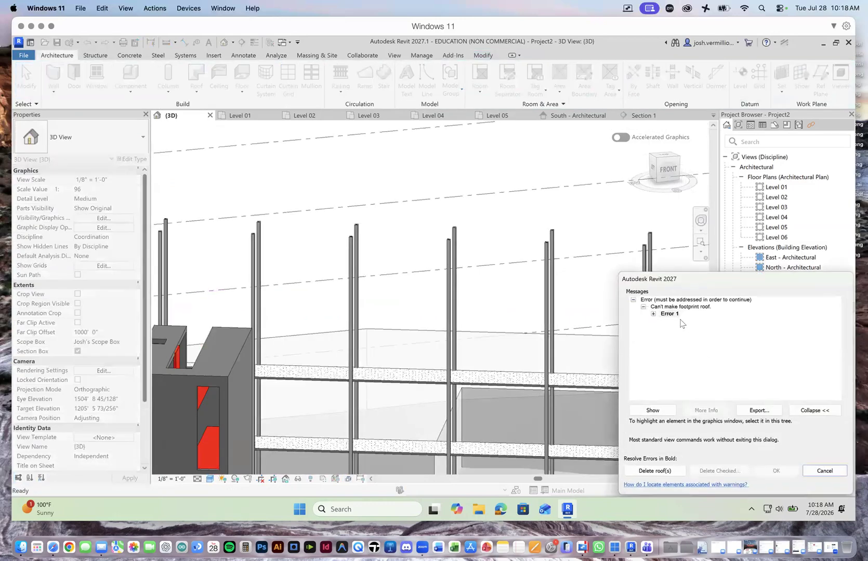
pyautogui.click(653, 314)
pyautogui.click(739, 321)
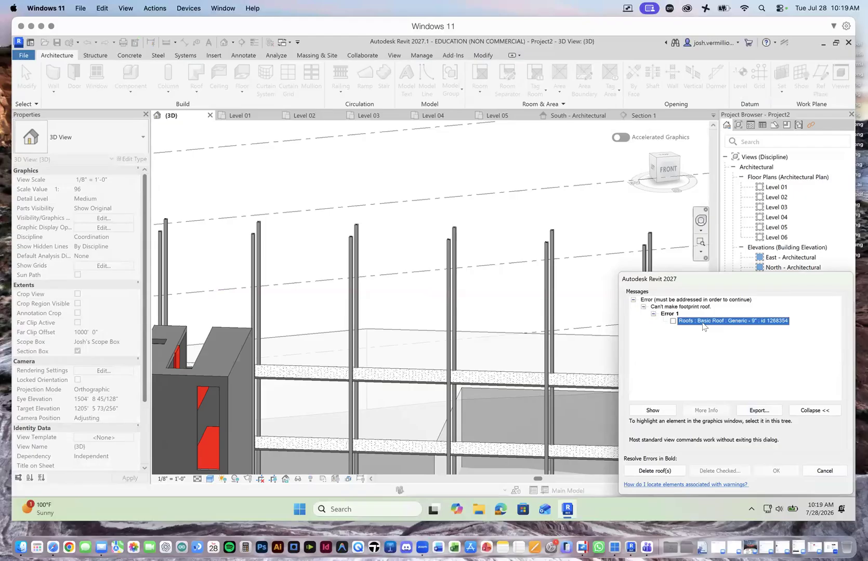
pyautogui.click(825, 471)
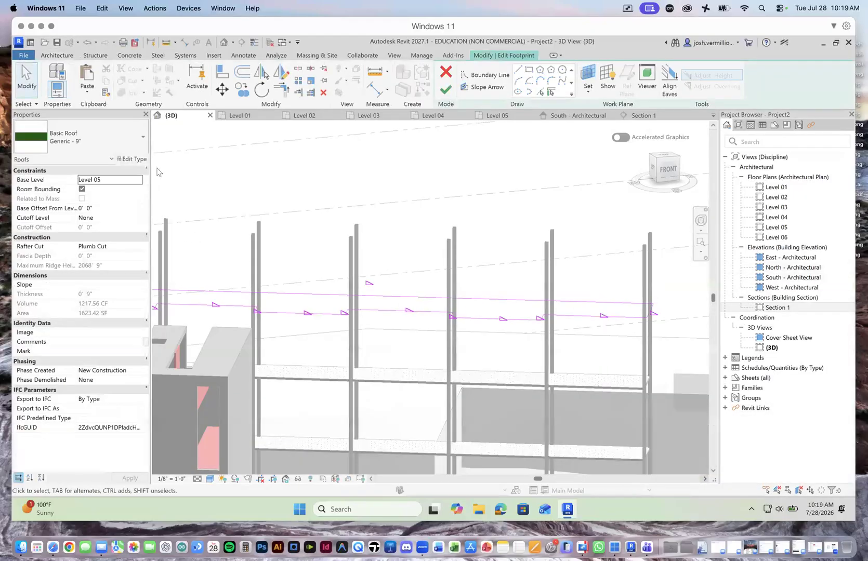
# Step: Change the roof type to Generic - 12" and try to finish the footprint again
pyautogui.click(142, 137)
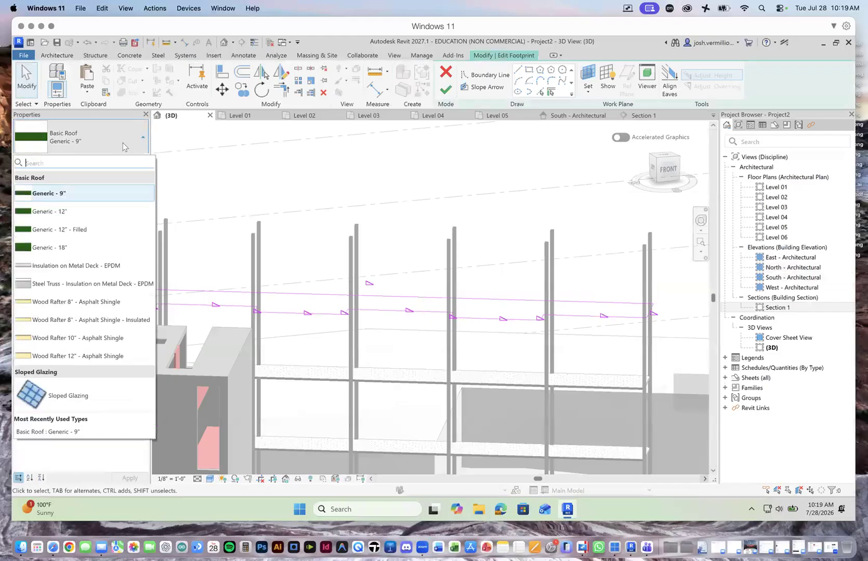
pyautogui.click(88, 212)
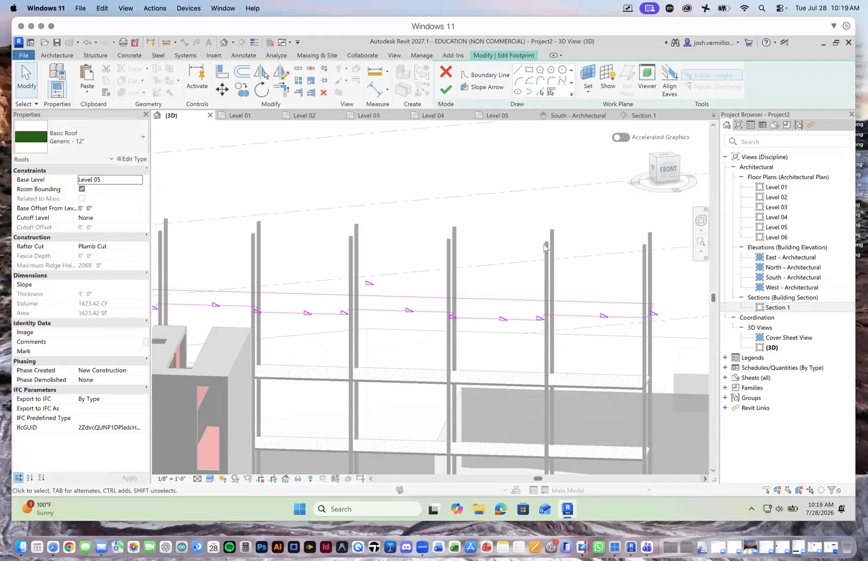
pyautogui.click(446, 90)
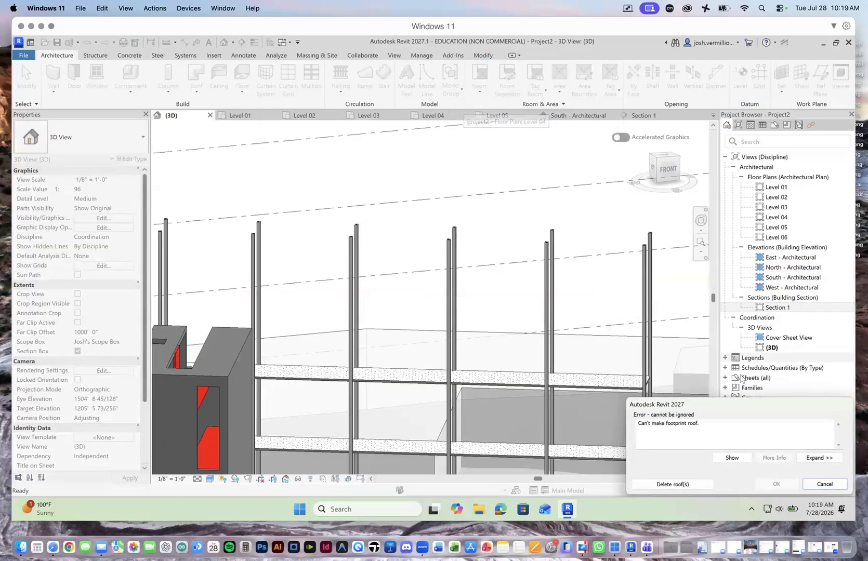
pyautogui.click(824, 483)
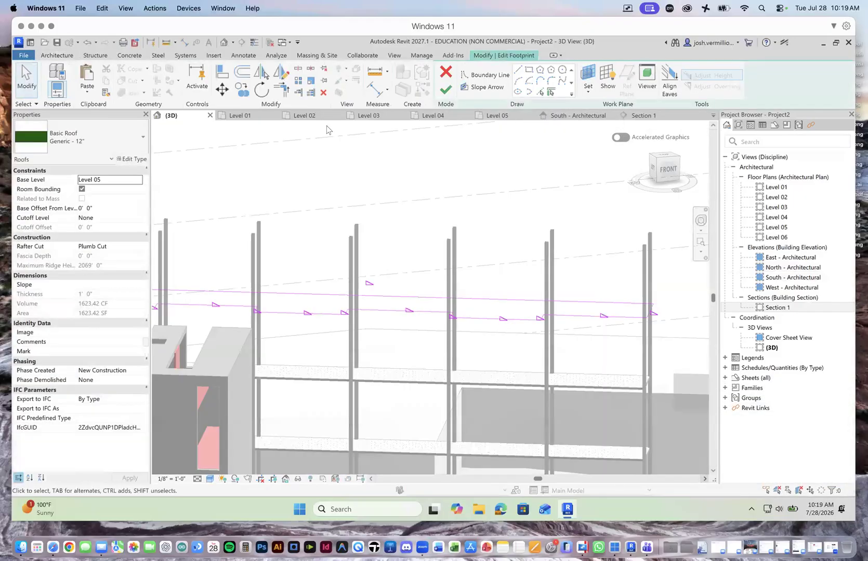
# Step: In the Level 05 plan, delete the second projection's three lines and the bay segment southeast of it from the roof boundary
pyautogui.click(502, 120)
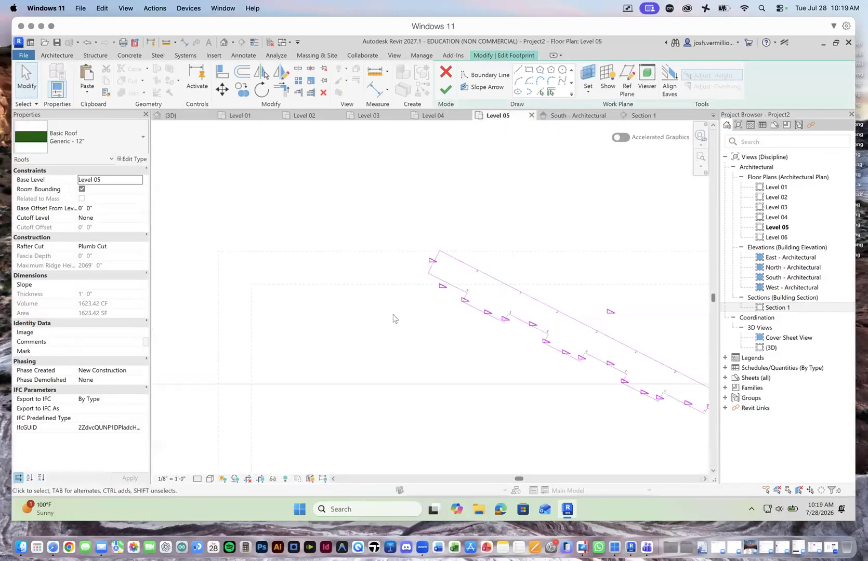
pyautogui.scroll(-3, 341, 308)
pyautogui.scroll(5, 486, 364)
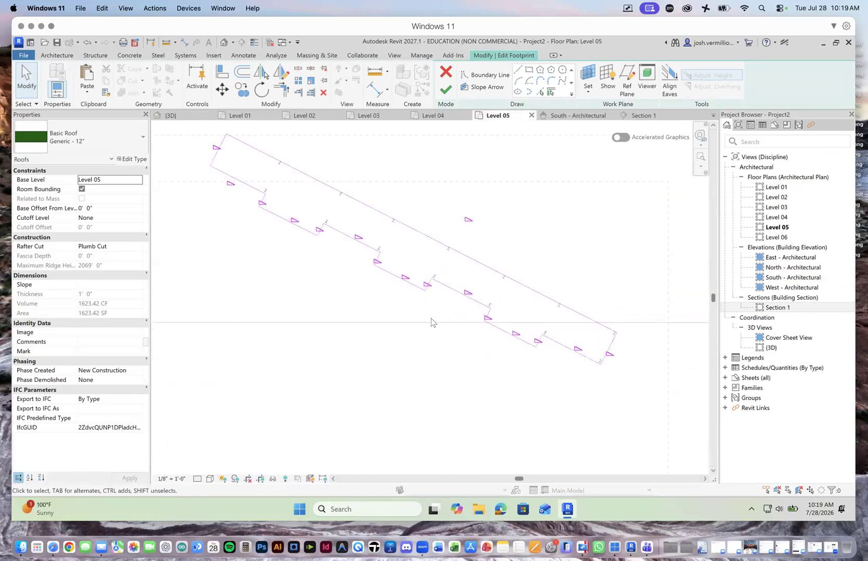
pyautogui.scroll(4, 375, 276)
pyautogui.scroll(2, 335, 236)
pyautogui.scroll(2, 423, 285)
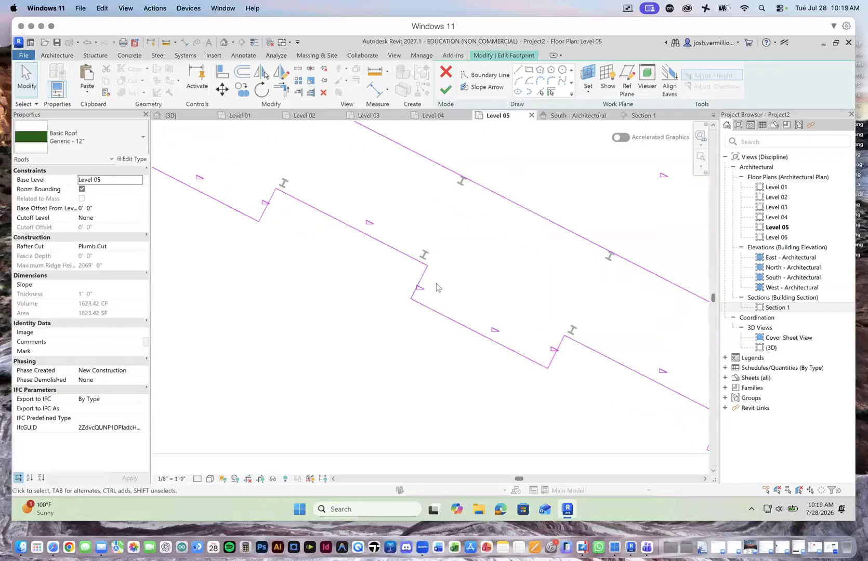
pyautogui.click(418, 282)
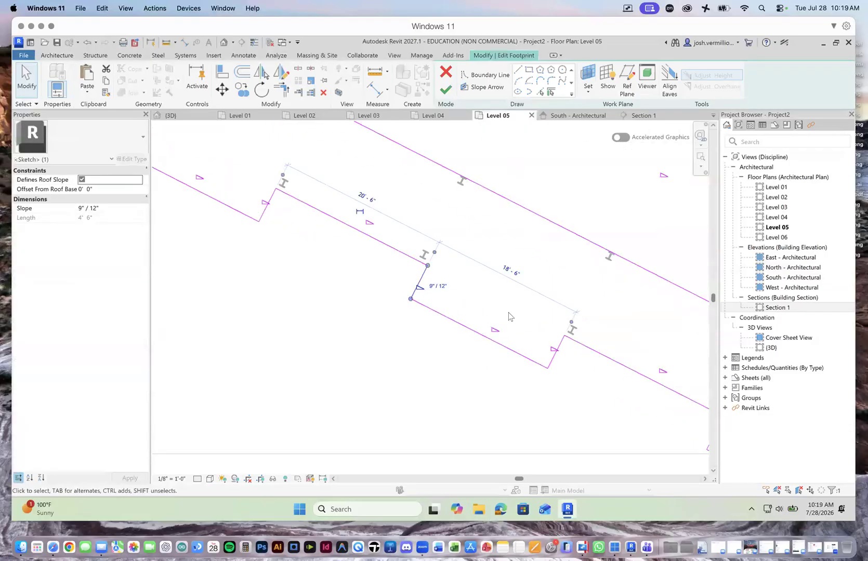
pyautogui.click(456, 322)
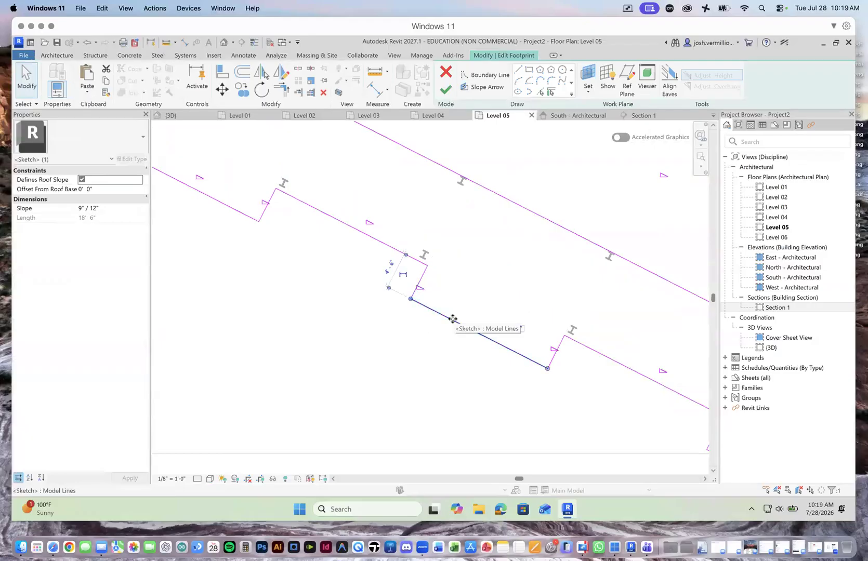
pyautogui.press('Delete')
pyautogui.click(417, 295)
pyautogui.press('Delete')
pyautogui.click(550, 362)
pyautogui.press('Delete')
pyautogui.click(606, 358)
pyautogui.press('Delete')
# Step: Delete the third projection's northwest side and outer edge, along with the last bay segment at the boundary's southeast end
pyautogui.scroll(-3, 357, 349)
pyautogui.click(544, 392)
pyautogui.press('Delete')
pyautogui.click(560, 416)
pyautogui.press('Delete')
pyautogui.click(657, 439)
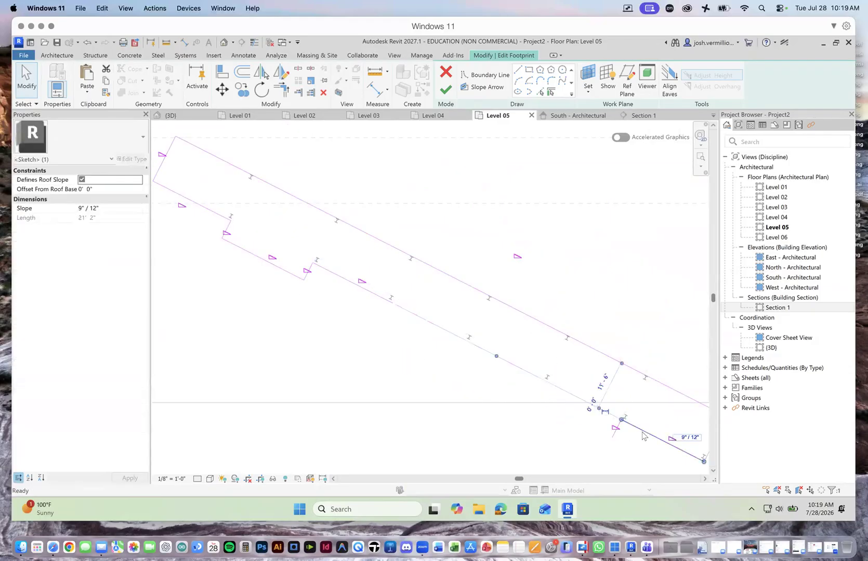
pyautogui.press('Delete')
# Step: Stretch the edge segment southeast of the first projection to the footprint's southeast corner, making it 100'-2" long
pyautogui.scroll(-2, 496, 382)
pyautogui.click(413, 321)
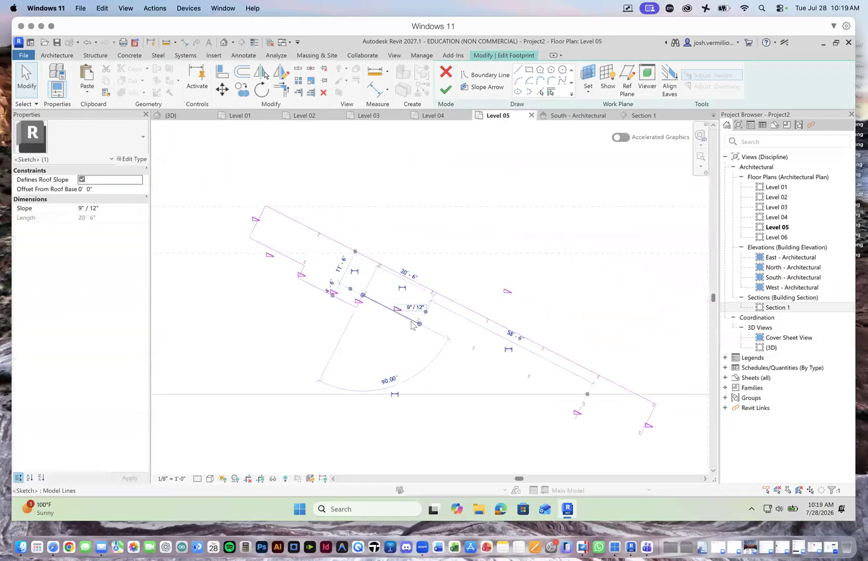
pyautogui.moveTo(419, 324); pyautogui.dragTo(639, 436)
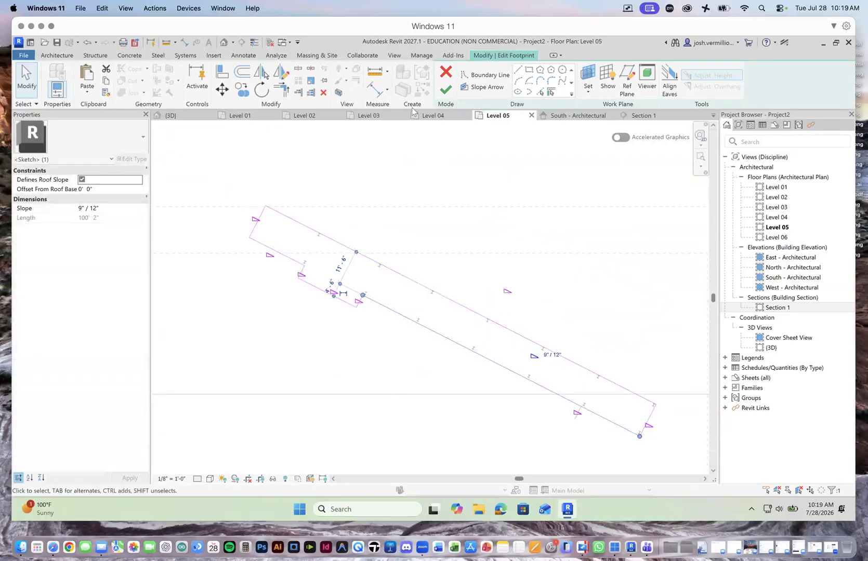
# Step: Try to finish the roof footprint, and show the boundary lines flagged as intersecting before continuing the sketch
pyautogui.click(444, 90)
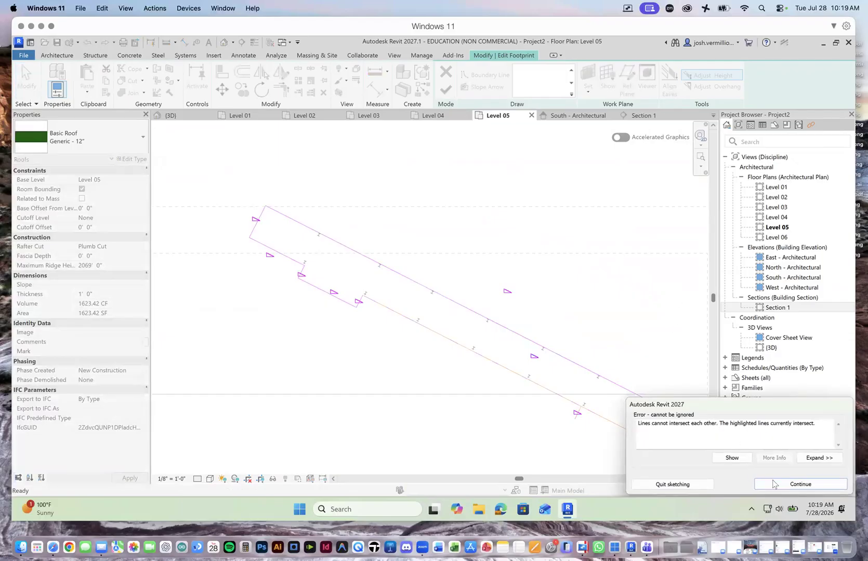
pyautogui.click(741, 458)
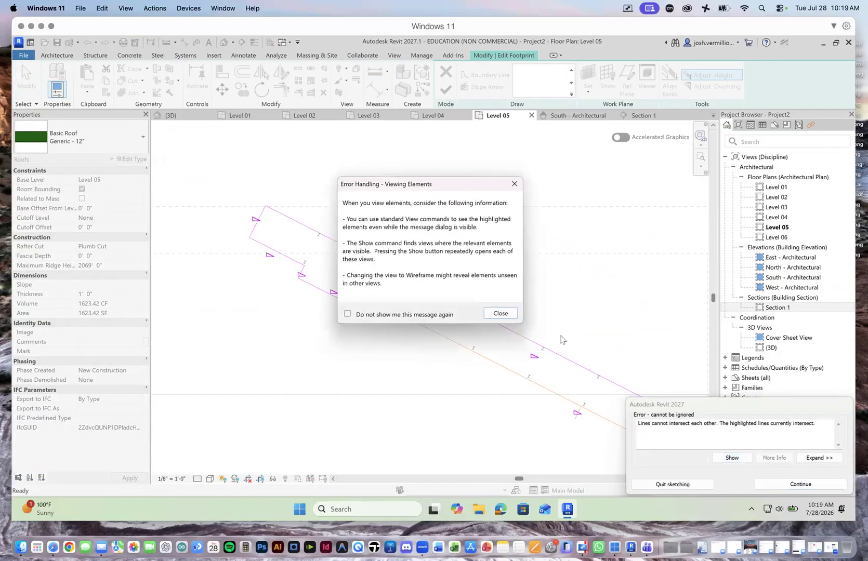
pyautogui.click(500, 313)
pyautogui.scroll(2, 386, 285)
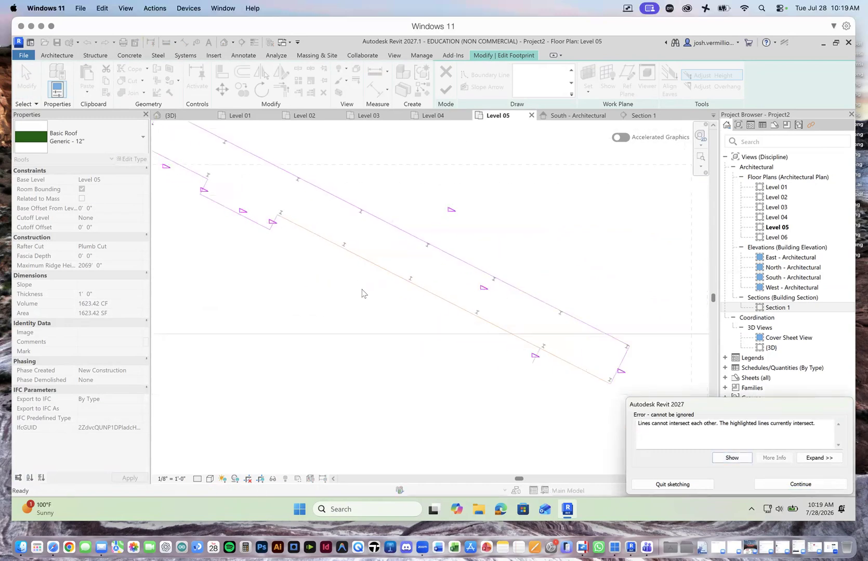
pyautogui.scroll(-3, 621, 389)
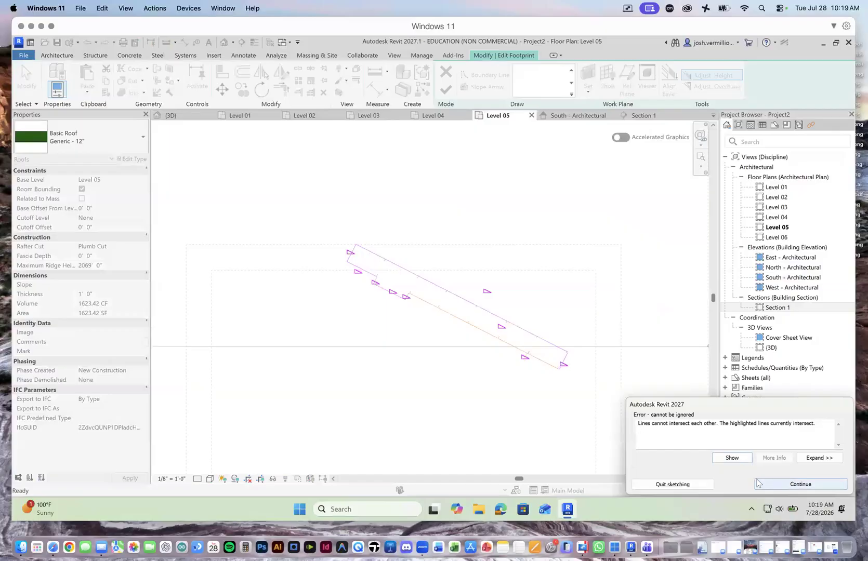
pyautogui.click(795, 485)
# Step: Delete the short stray line crossing the southwest edge near its southeast end, and try to finish the footprint again
pyautogui.scroll(5, 522, 356)
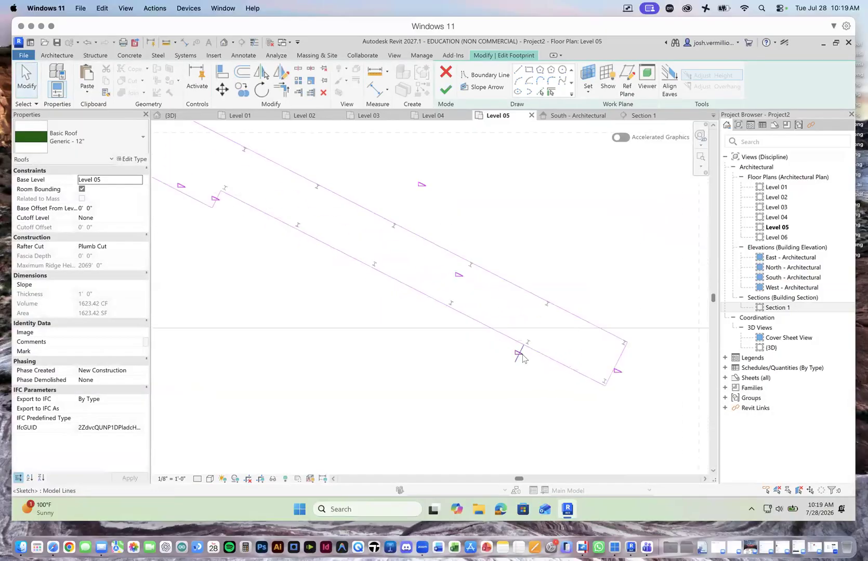
pyautogui.click(520, 352)
pyautogui.press('Delete')
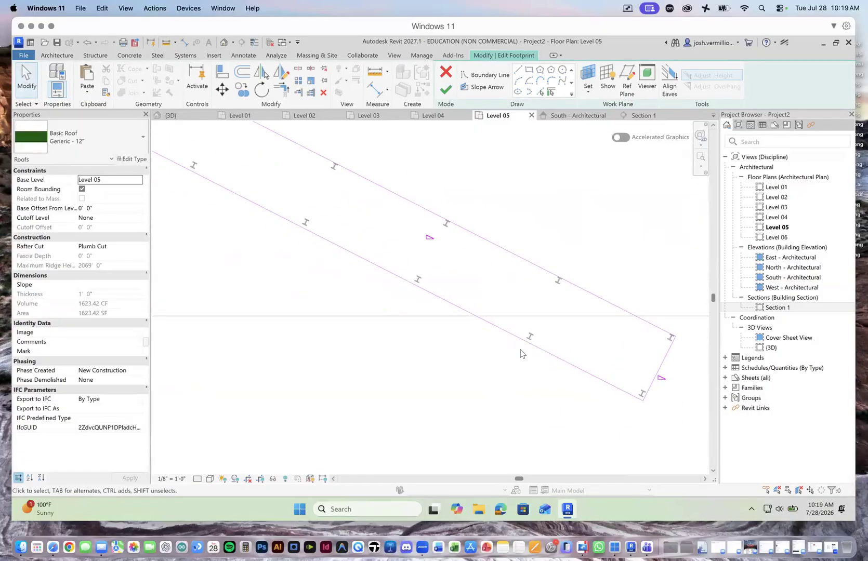
pyautogui.click(446, 89)
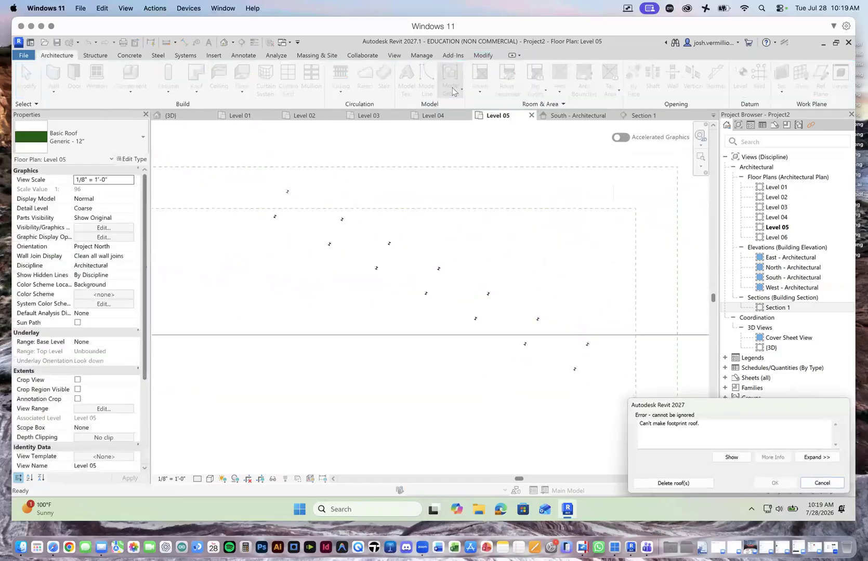
# Step: Expand the footprint roof error to the listed Generic - 12" roof and search for a view showing it
pyautogui.click(818, 458)
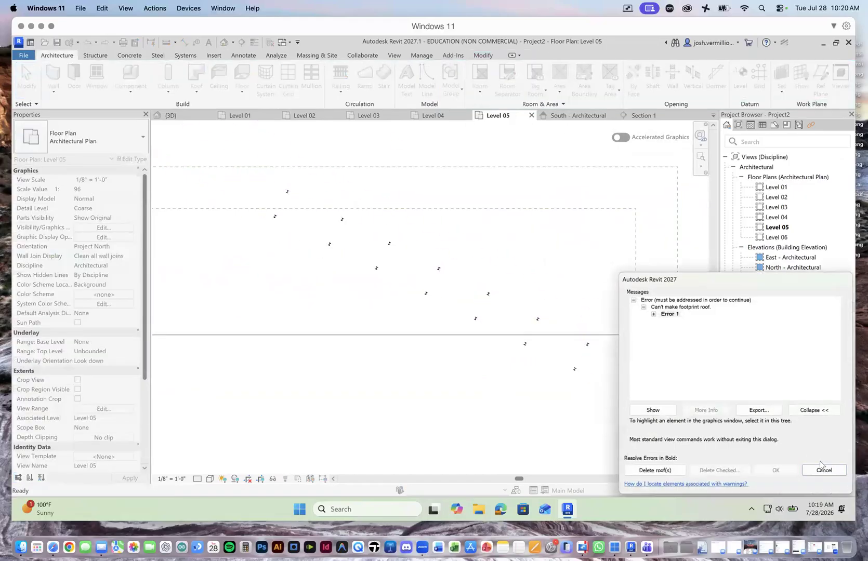
pyautogui.click(653, 315)
pyautogui.click(679, 321)
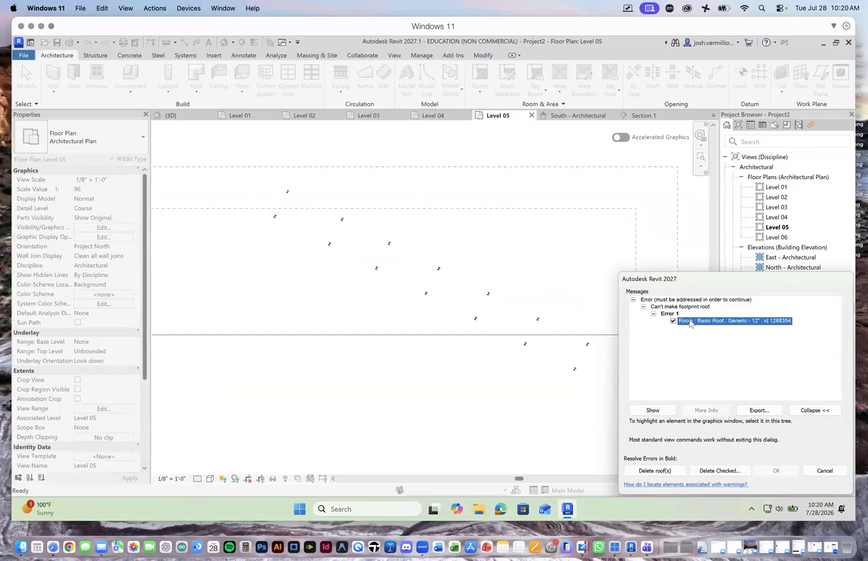
pyautogui.click(668, 411)
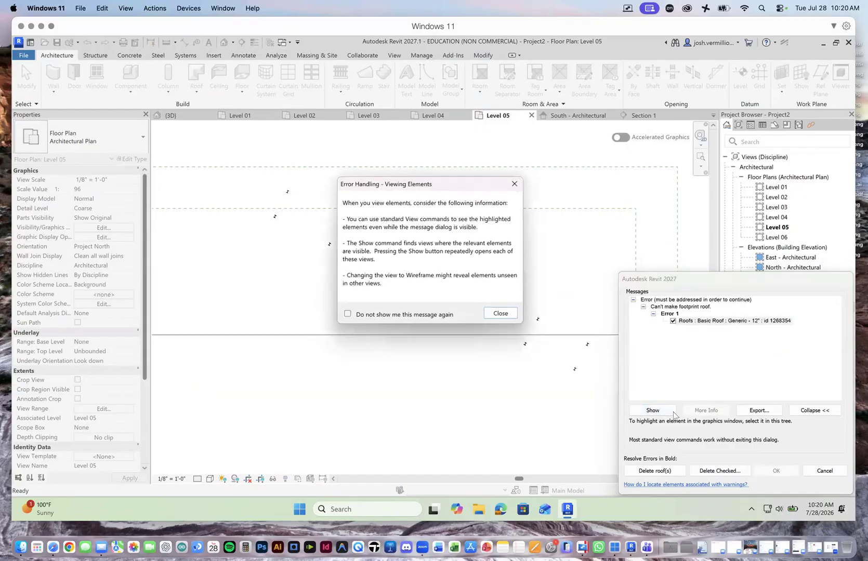
pyautogui.click(500, 314)
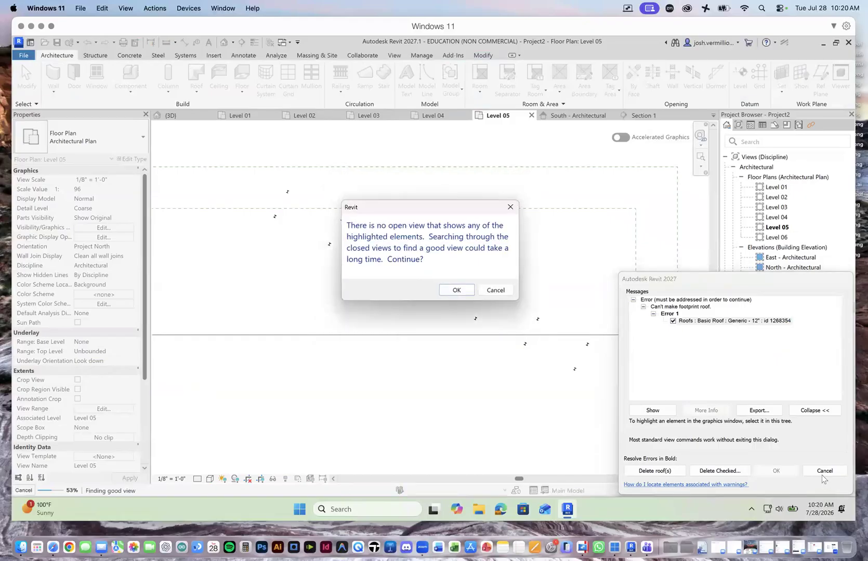
pyautogui.click(458, 290)
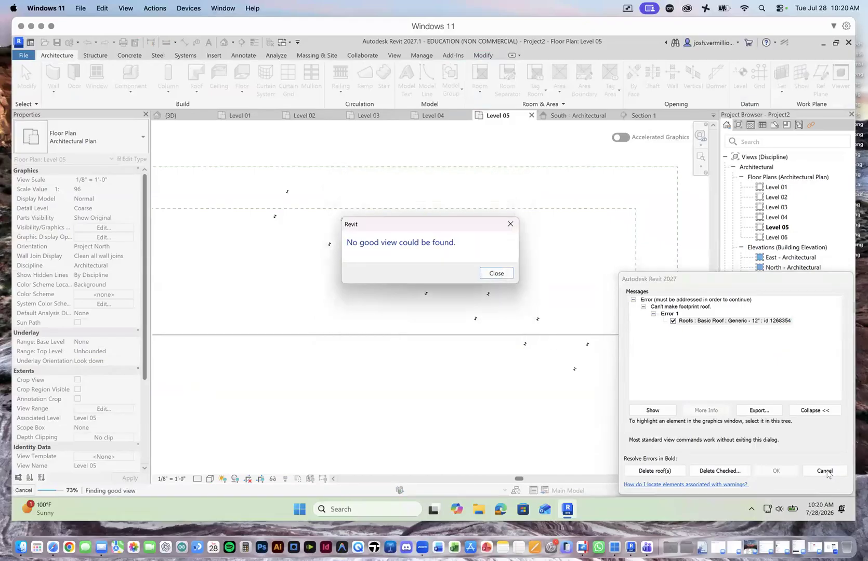
pyautogui.click(496, 274)
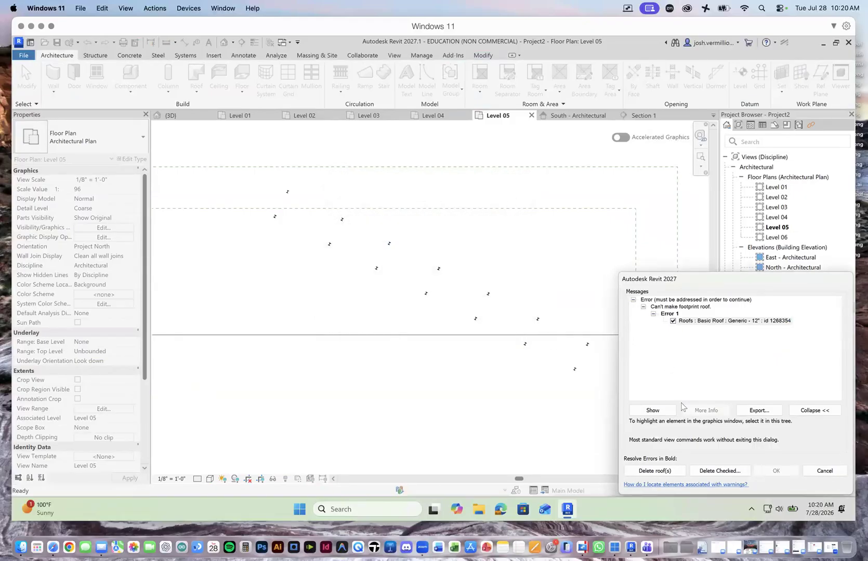
pyautogui.click(825, 471)
# Step: Quit editing the roof footprint and discard all of its sketch changes
pyautogui.scroll(2, 281, 231)
pyautogui.scroll(-3, 312, 233)
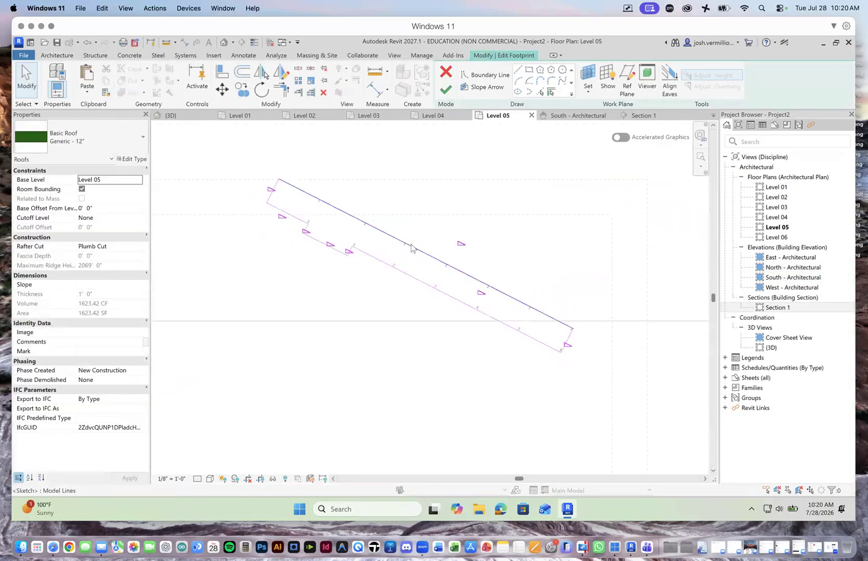
pyautogui.click(445, 72)
pyautogui.click(474, 283)
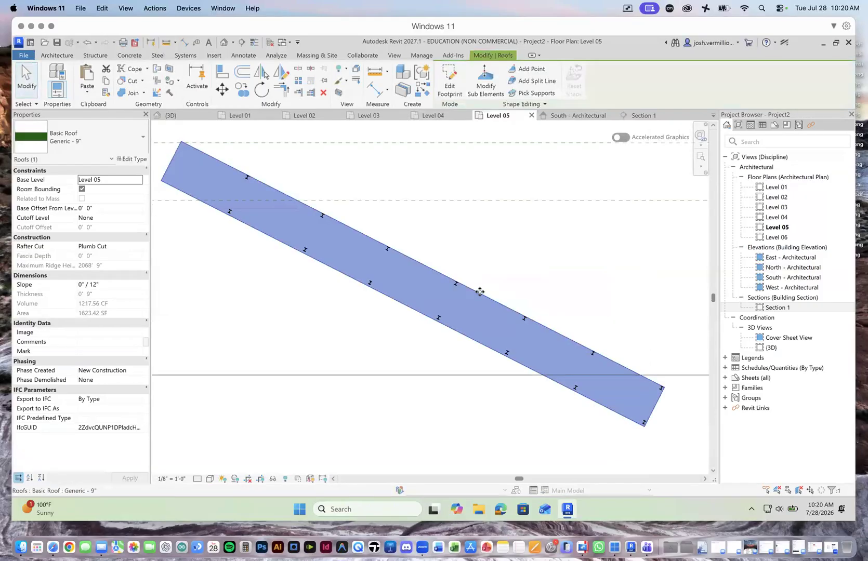
# Step: Edit the footprint of the Generic - 9" roof on Level 05 and delete its long southwest boundary line
pyautogui.scroll(5, 407, 294)
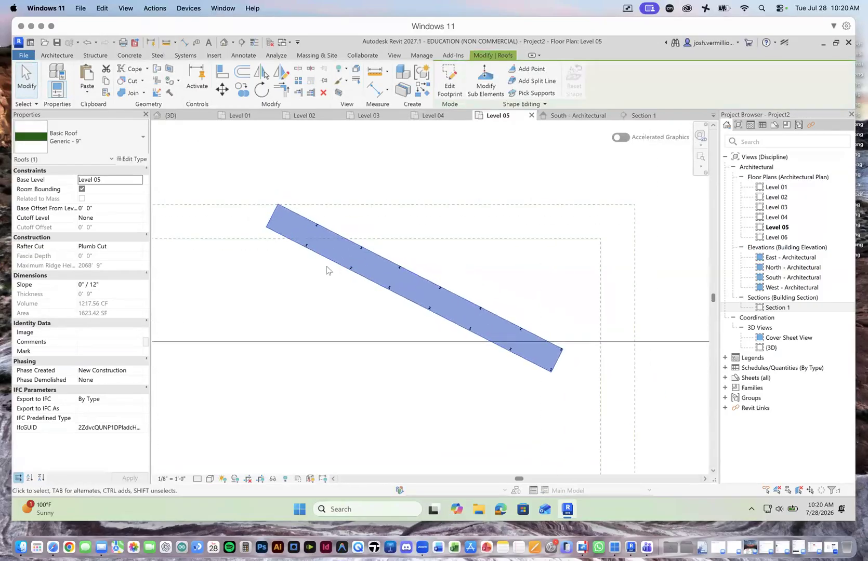
pyautogui.doubleClick(318, 248)
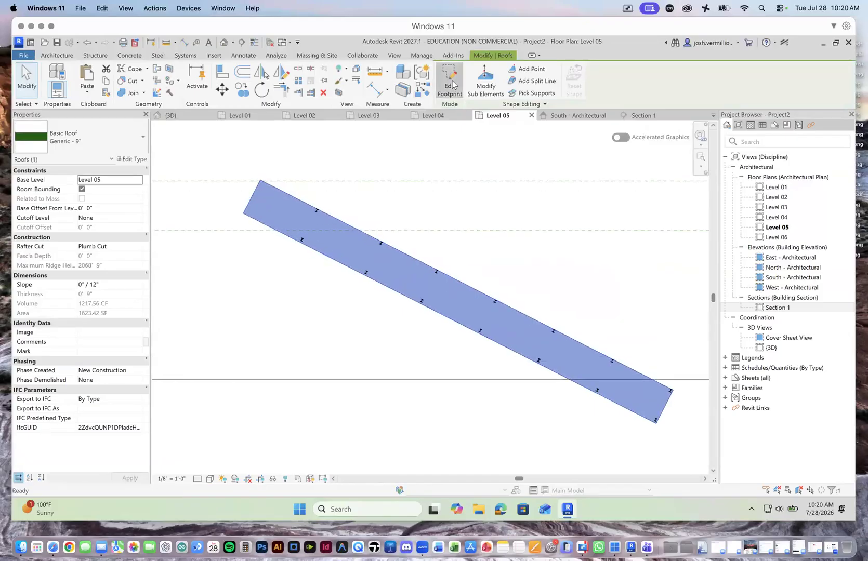
pyautogui.click(333, 259)
pyautogui.press('Delete')
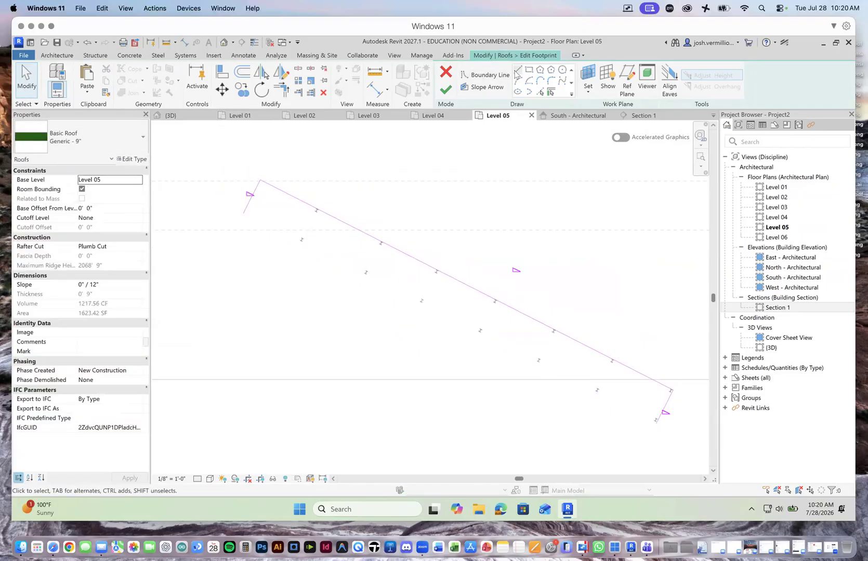
# Step: Draw a boundary line about 20'-0" long from the roof's west corner along the former southwest edge, plus a short vertical step at its end
pyautogui.click(485, 74)
pyautogui.click(244, 213)
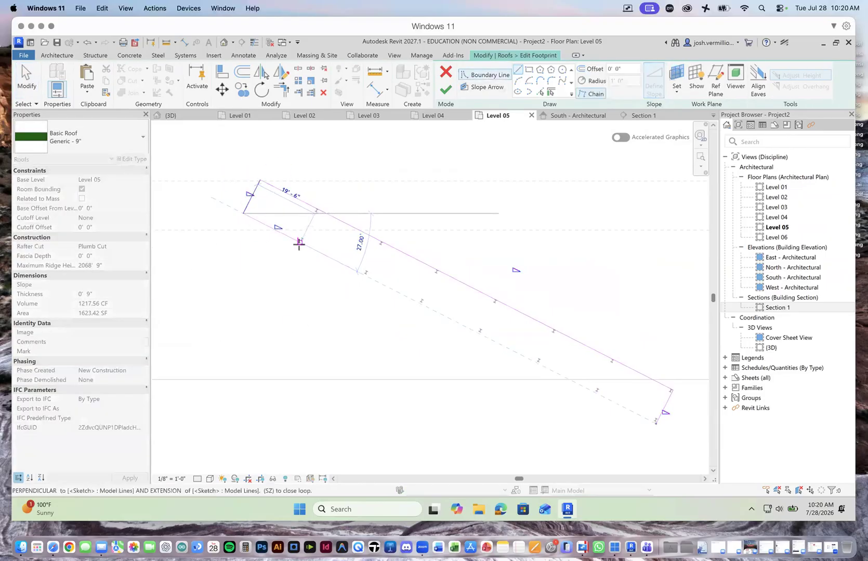
pyautogui.click(300, 244)
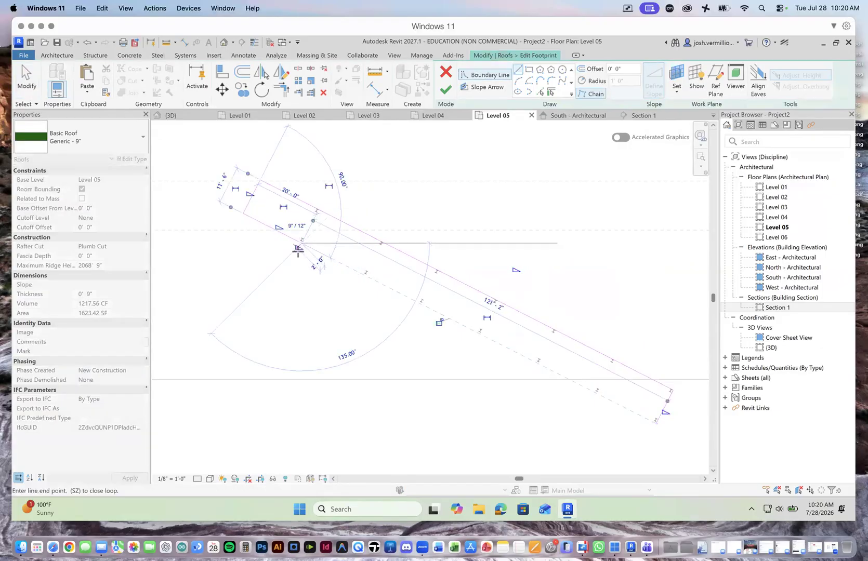
pyautogui.scroll(2, 296, 254)
pyautogui.click(298, 252)
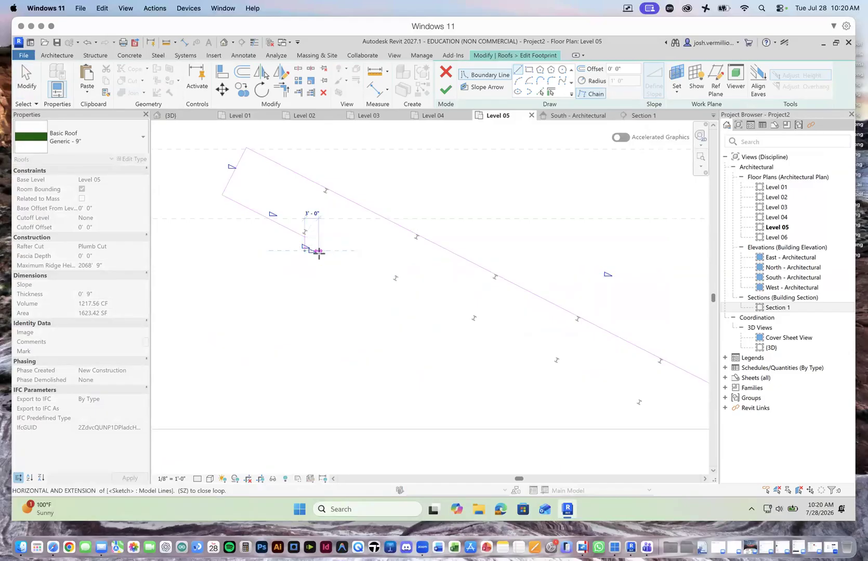
pyautogui.press('Escape')
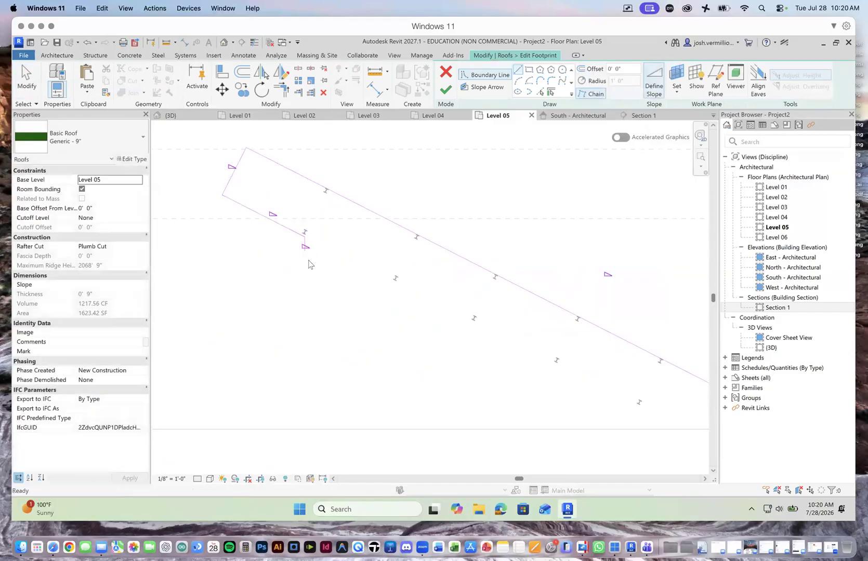
# Step: Draw one rectangular projection perpendicular to the southwest edge, and continue the boundary straight to the footprint's southeast corner
pyautogui.click(305, 236)
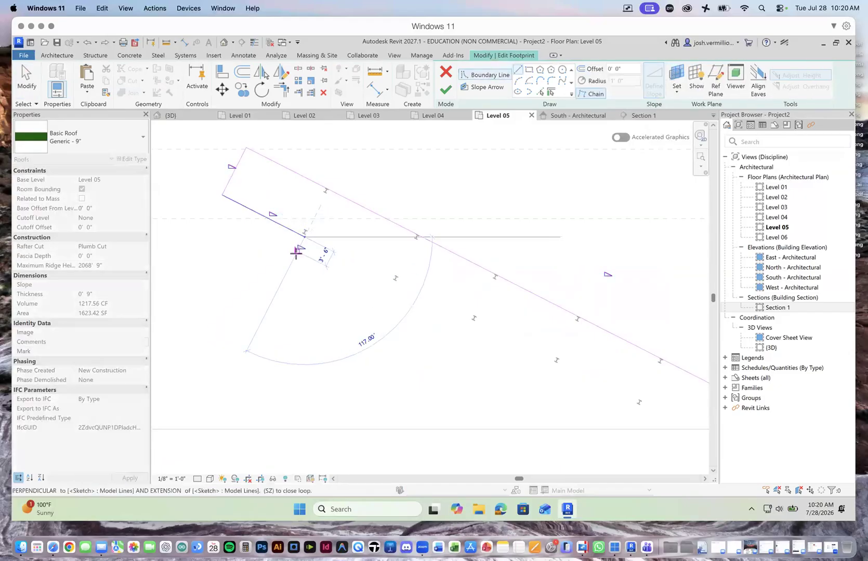
pyautogui.click(296, 254)
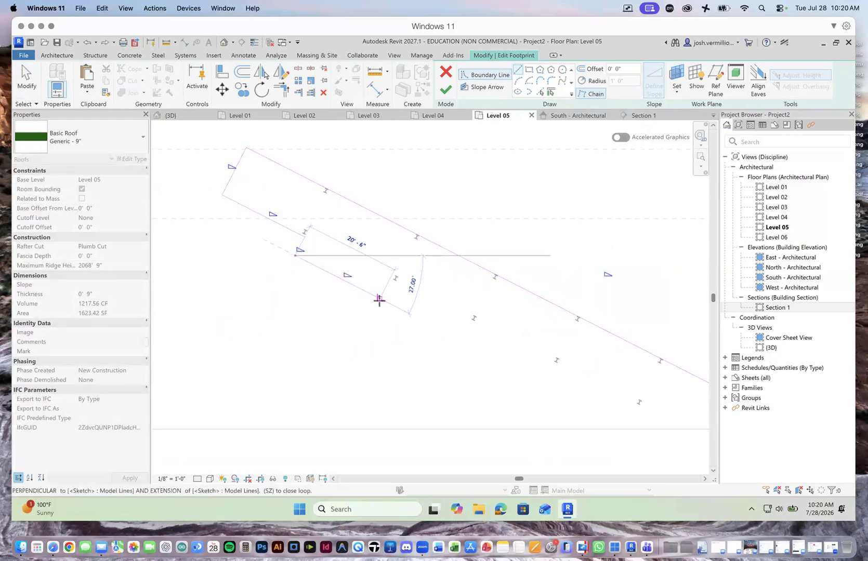
pyautogui.click(383, 301)
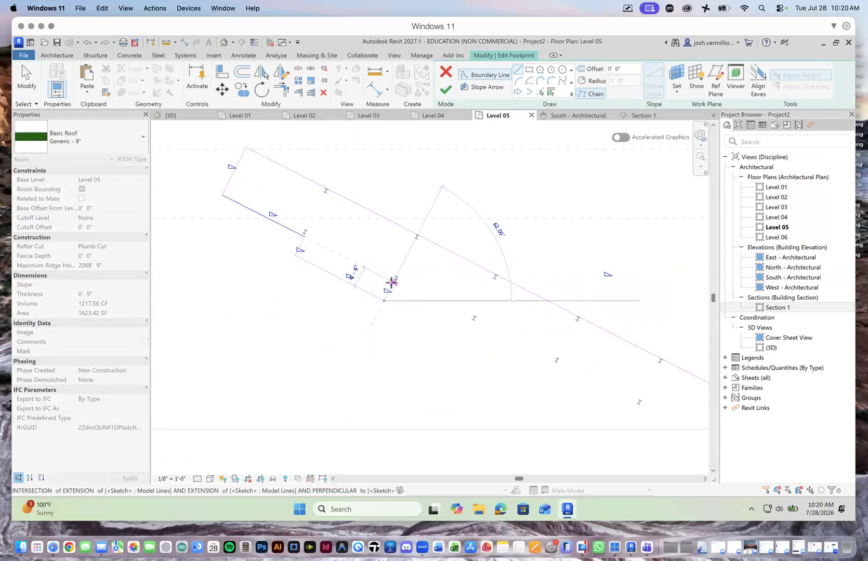
pyautogui.scroll(-3, 541, 352)
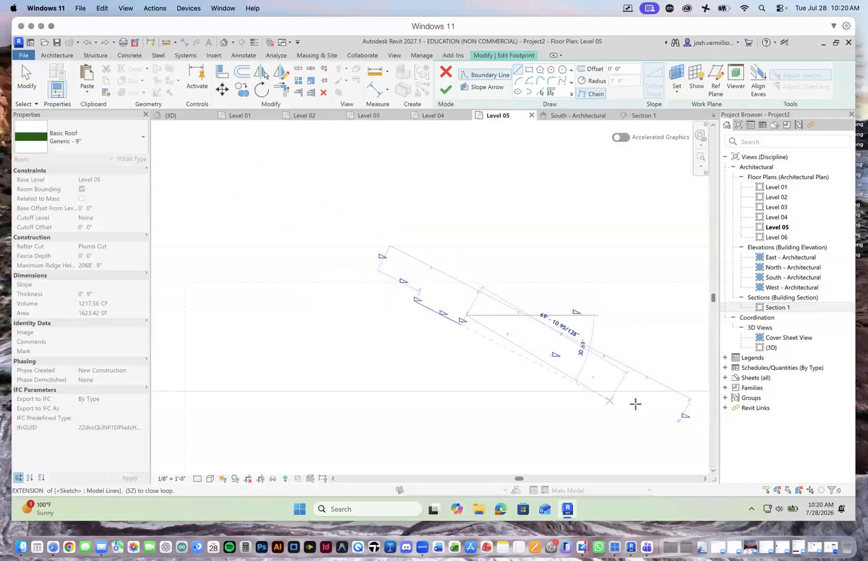
pyautogui.click(678, 424)
pyautogui.press('Escape')
pyautogui.press('Escape')
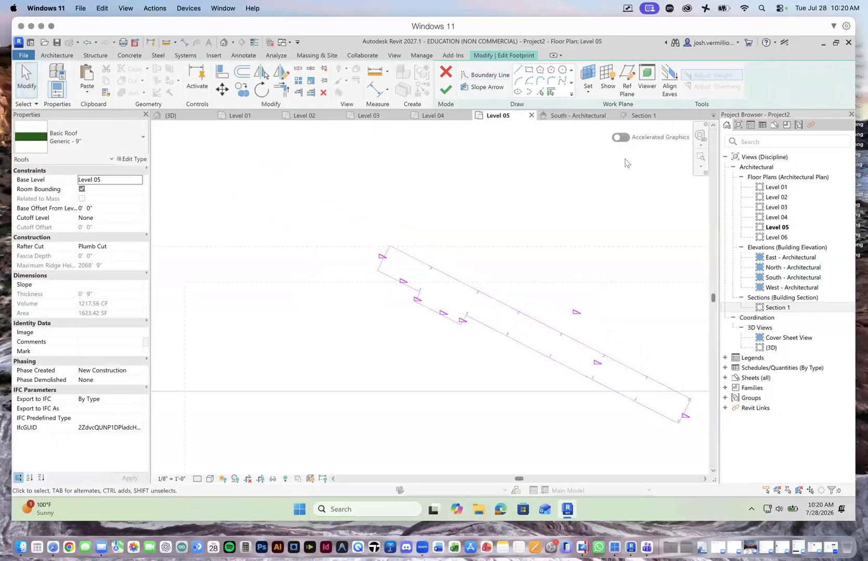
# Step: Try to finish the redrawn roof footprint, and discard the sketch edits
pyautogui.click(444, 91)
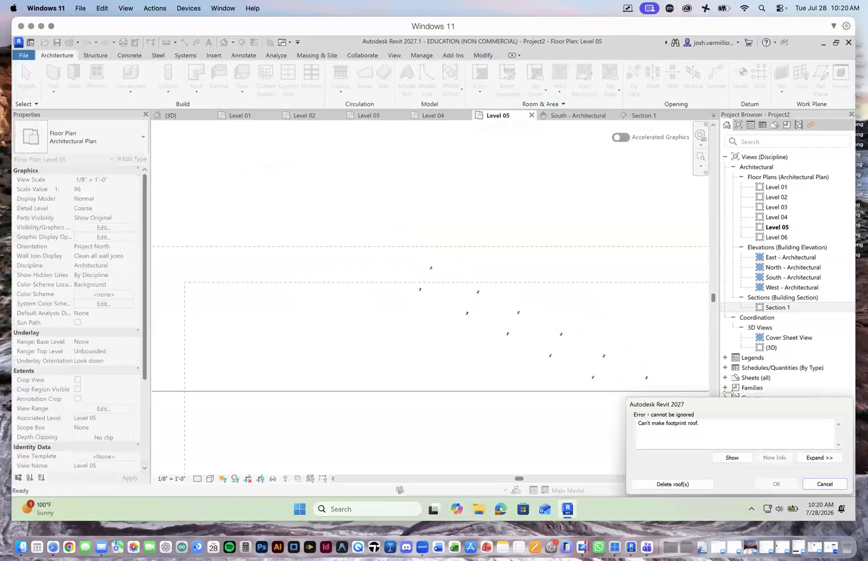
pyautogui.click(809, 485)
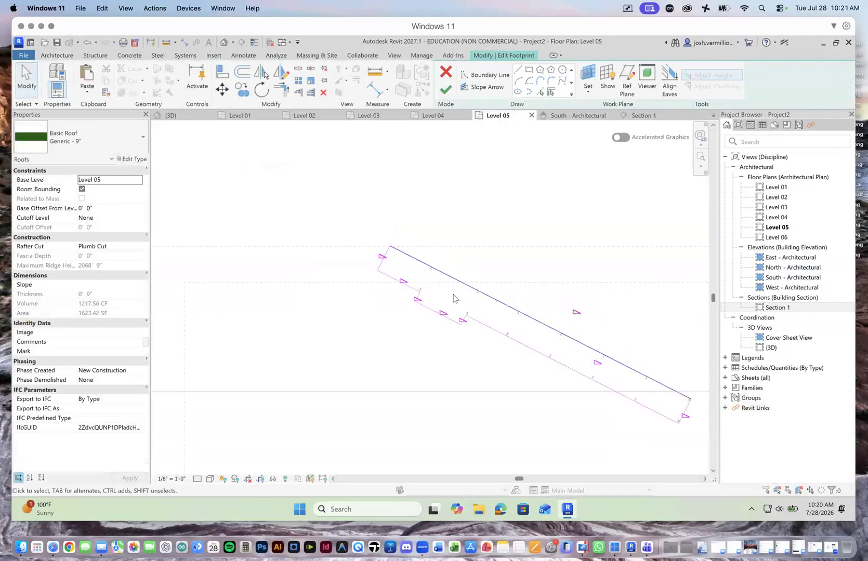
pyautogui.click(442, 70)
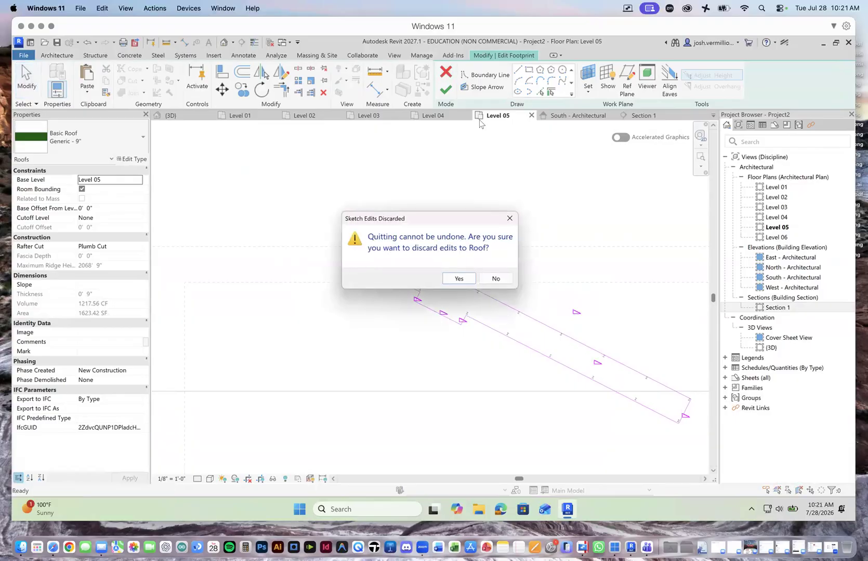
pyautogui.click(452, 281)
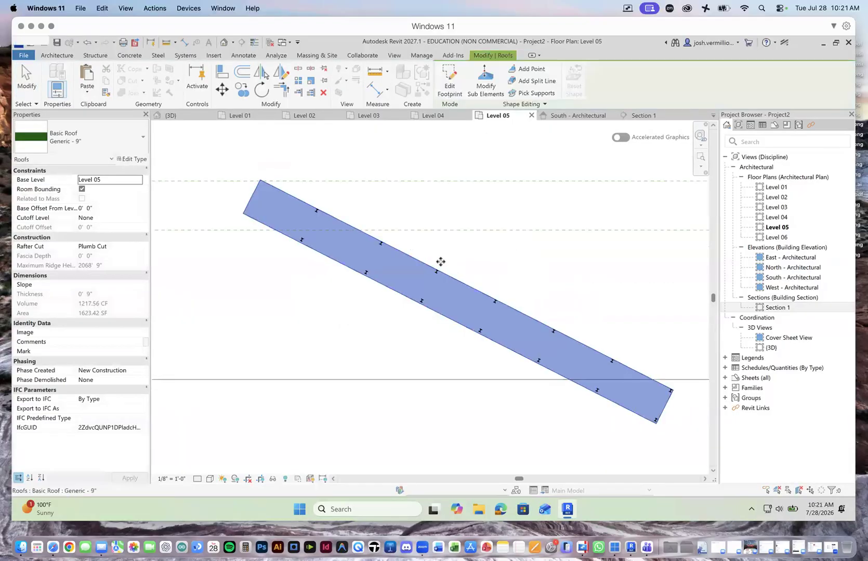
# Step: Examine the Generic - 9" roof against the columns, curtain wall and towers in the 3D view
pyautogui.click(196, 115)
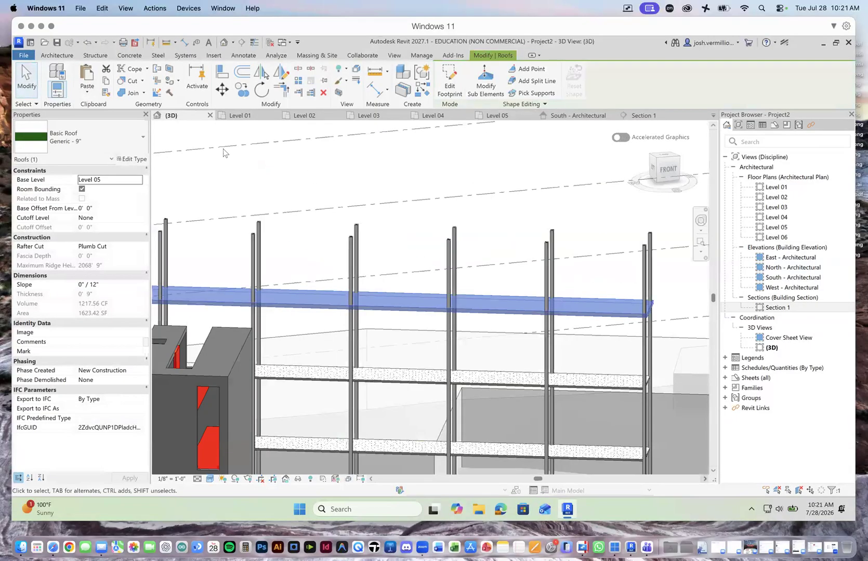
pyautogui.scroll(3, 413, 283)
pyautogui.scroll(-5, 436, 276)
pyautogui.scroll(6, 344, 282)
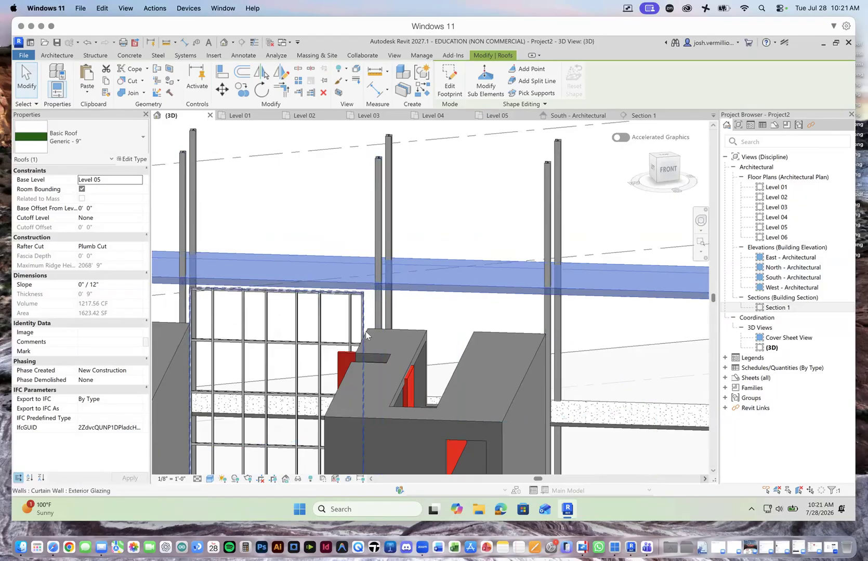
pyautogui.scroll(-8, 368, 327)
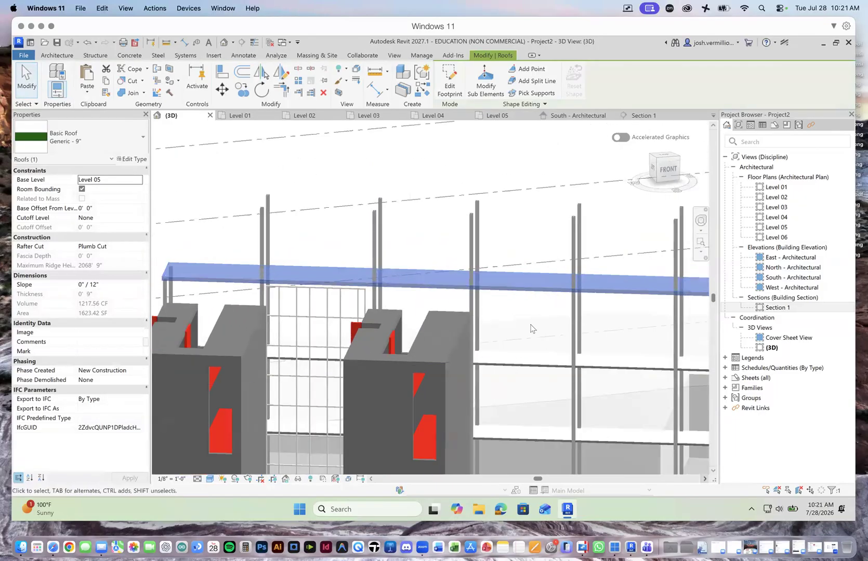
pyautogui.scroll(-4, 409, 313)
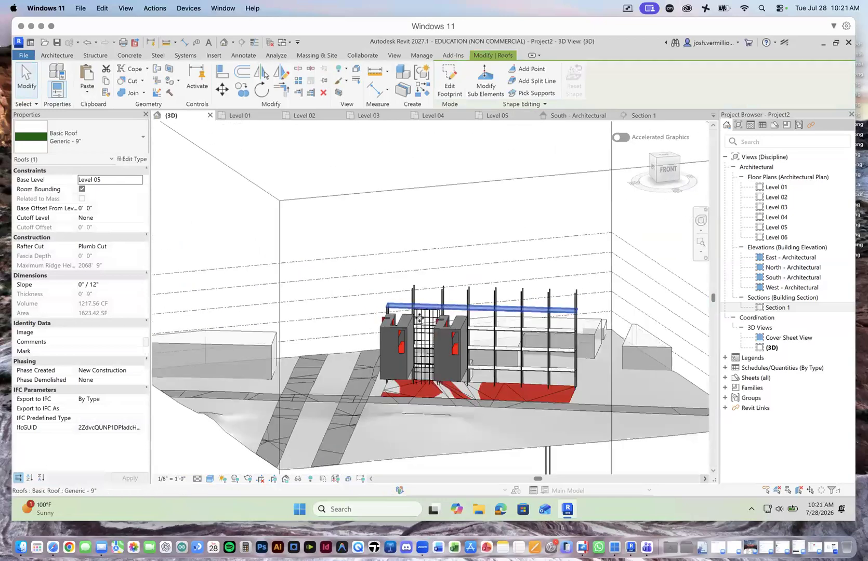
# Step: Move the Level 05 roof footprint's southwest edge outward so the roof is 15'-6" deep, and finish the footprint
pyautogui.scroll(-3, 420, 317)
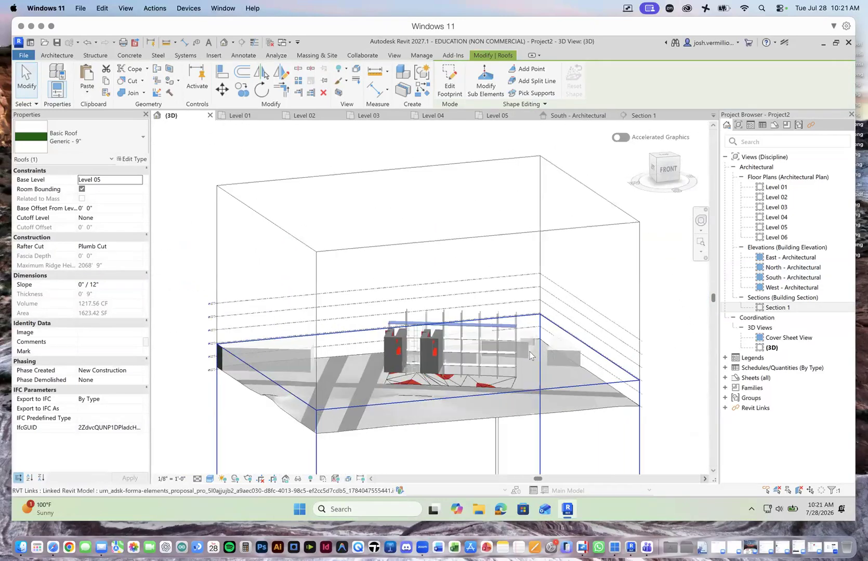
pyautogui.scroll(3, 514, 357)
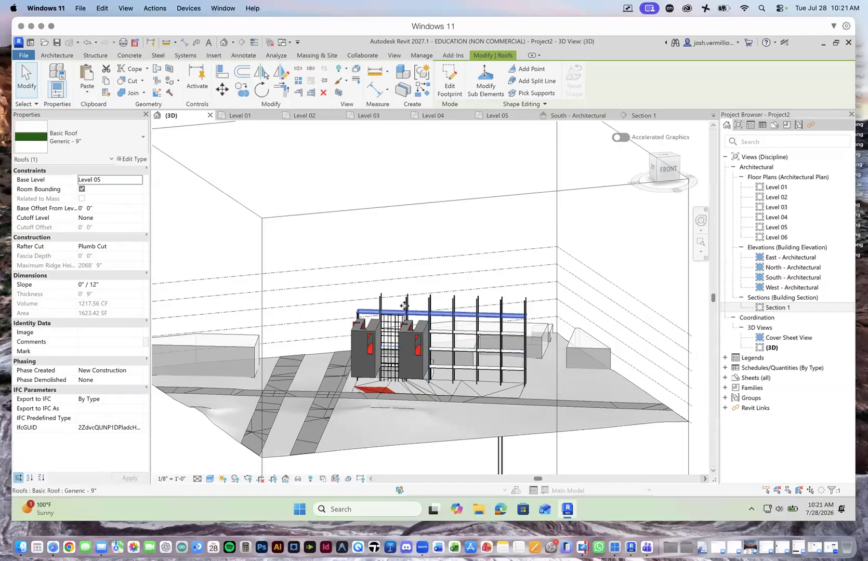
pyautogui.scroll(3, 367, 318)
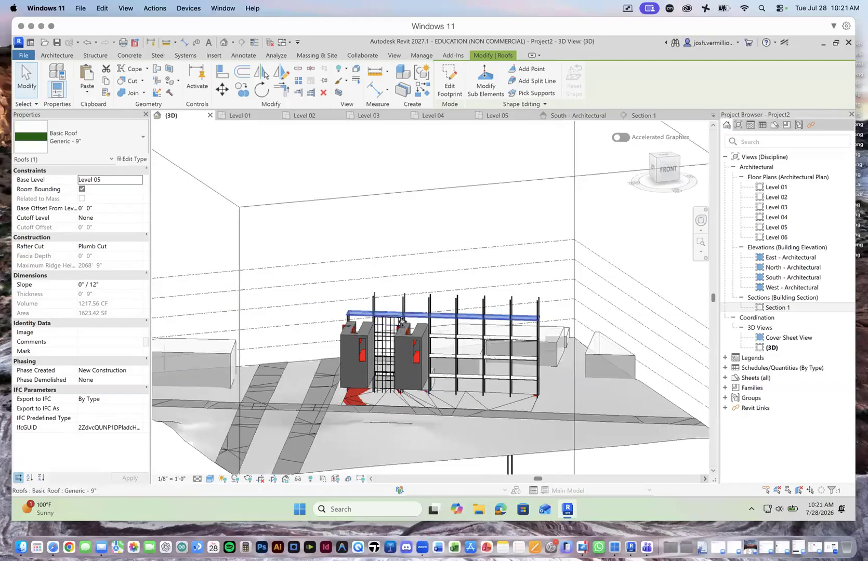
pyautogui.scroll(2, 389, 318)
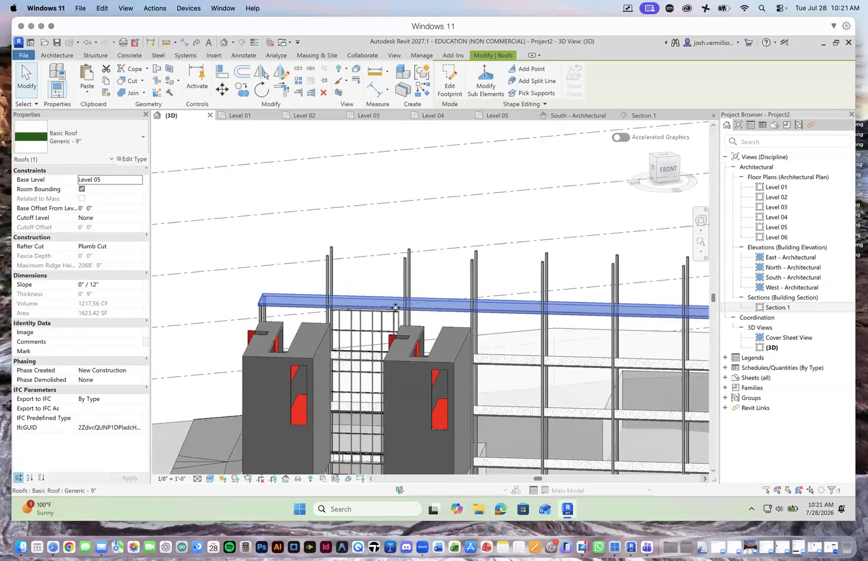
pyautogui.click(450, 84)
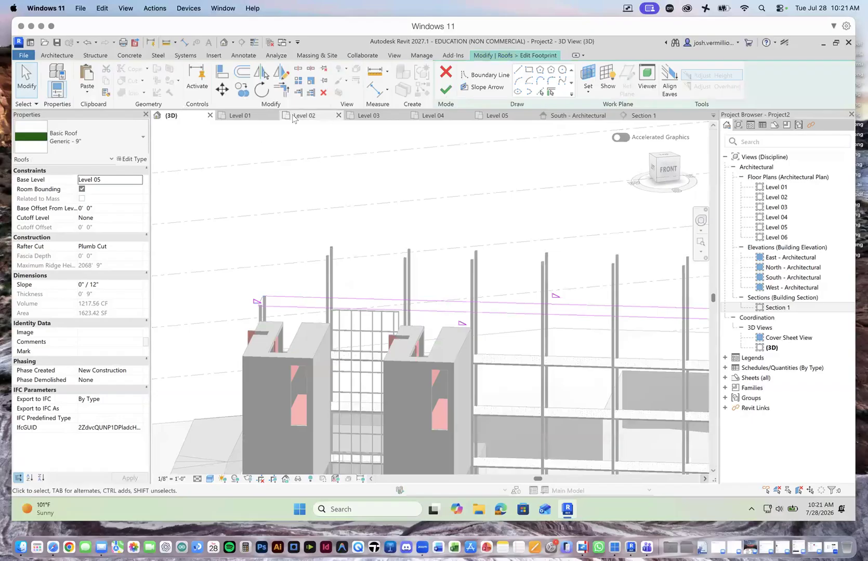
pyautogui.click(516, 119)
pyautogui.click(407, 300)
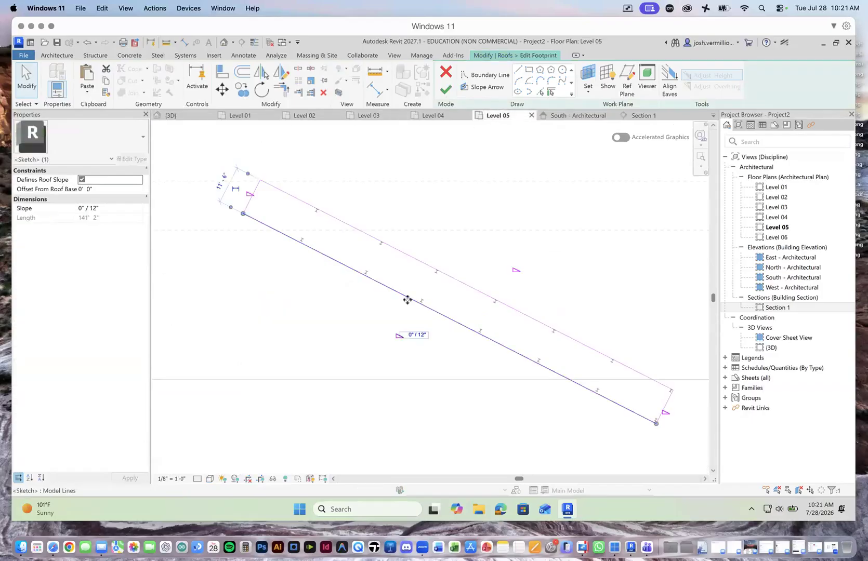
pyautogui.moveTo(402, 308); pyautogui.dragTo(402, 312)
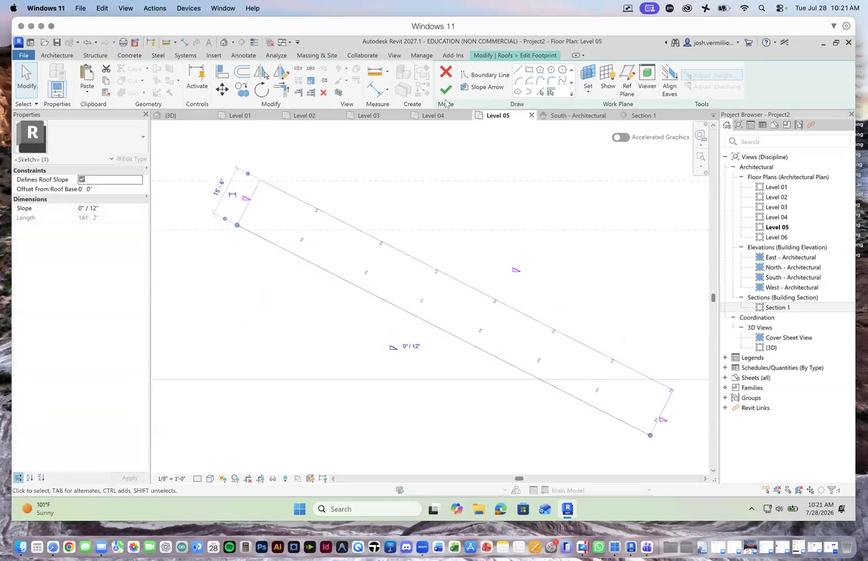
pyautogui.click(445, 90)
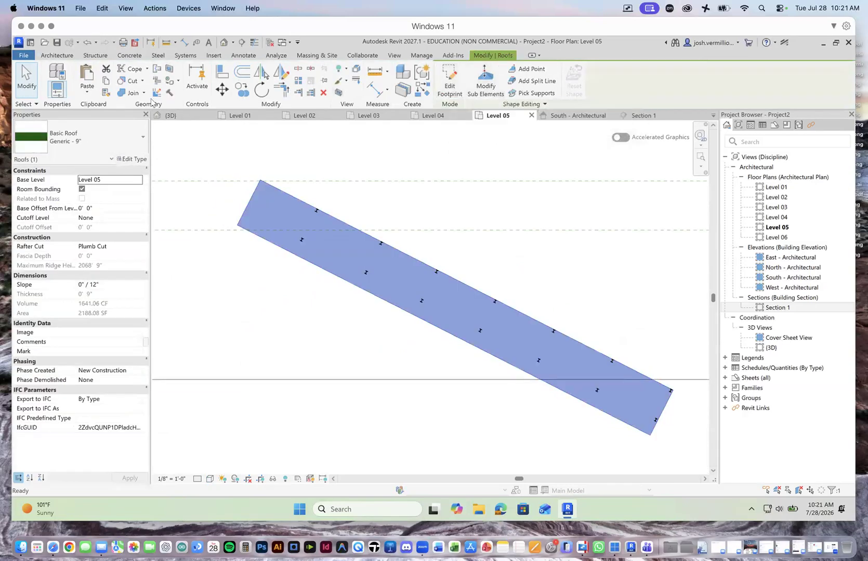
# Step: Examine the widened roof against the columns and the two towers in the 3D view
pyautogui.click(170, 115)
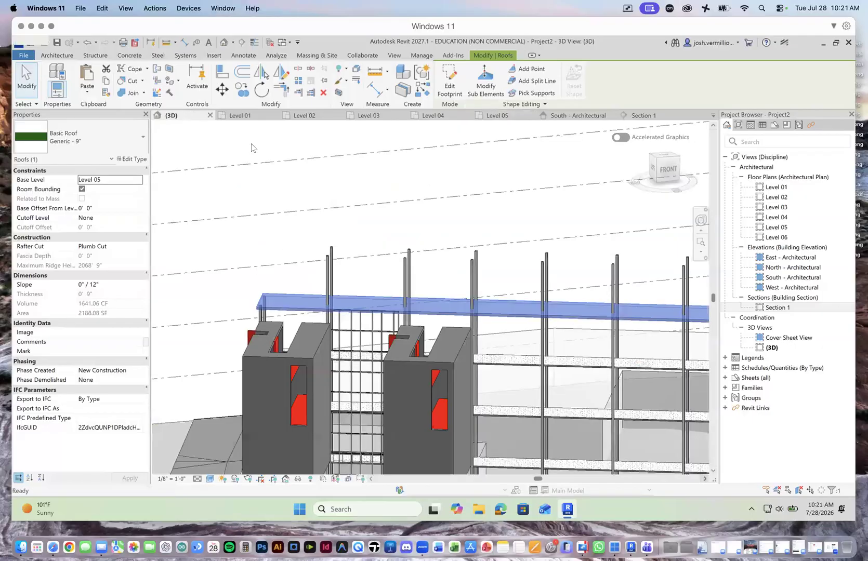
pyautogui.click(457, 219)
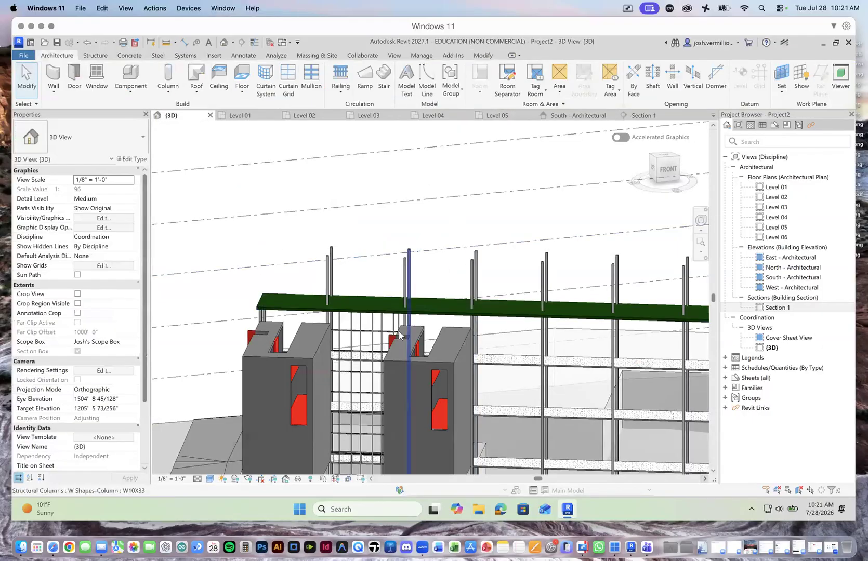
pyautogui.scroll(4, 396, 315)
pyautogui.scroll(2, 396, 315)
pyautogui.scroll(-8, 450, 330)
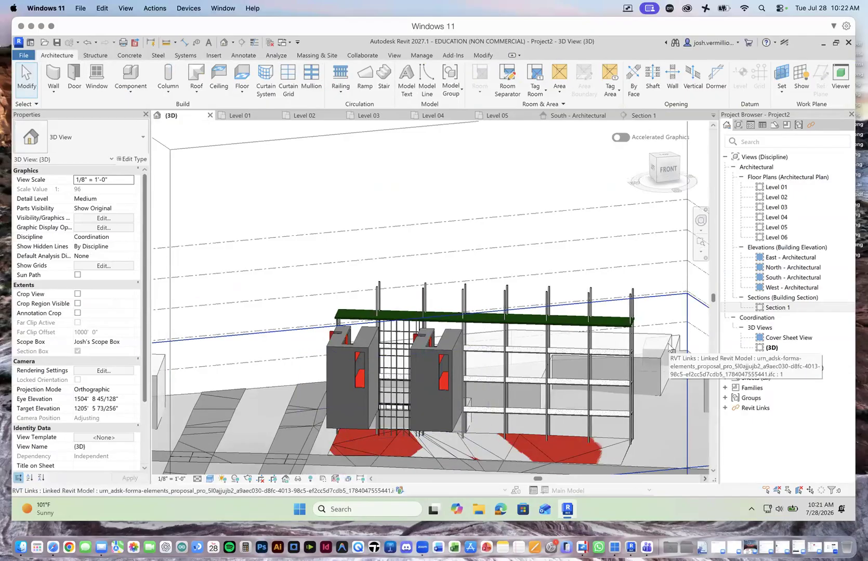
pyautogui.scroll(5, 638, 329)
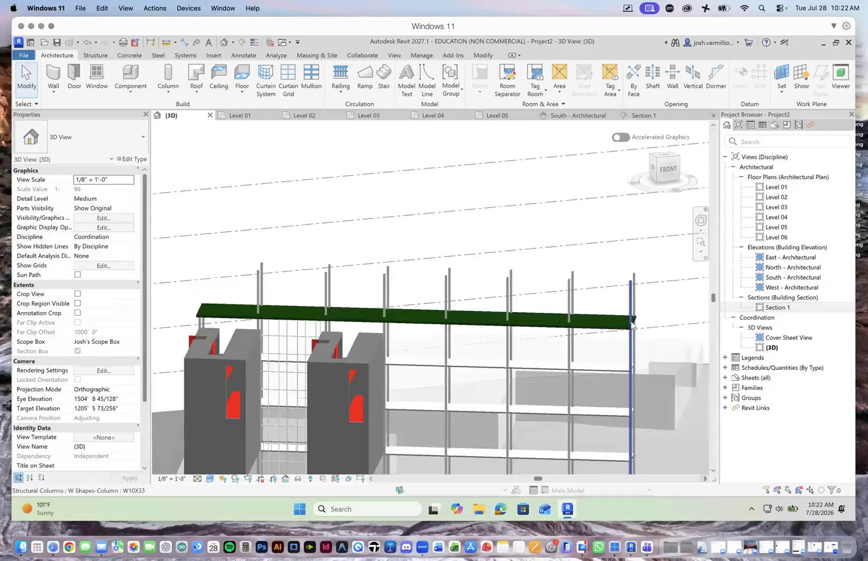
pyautogui.scroll(-5, 638, 329)
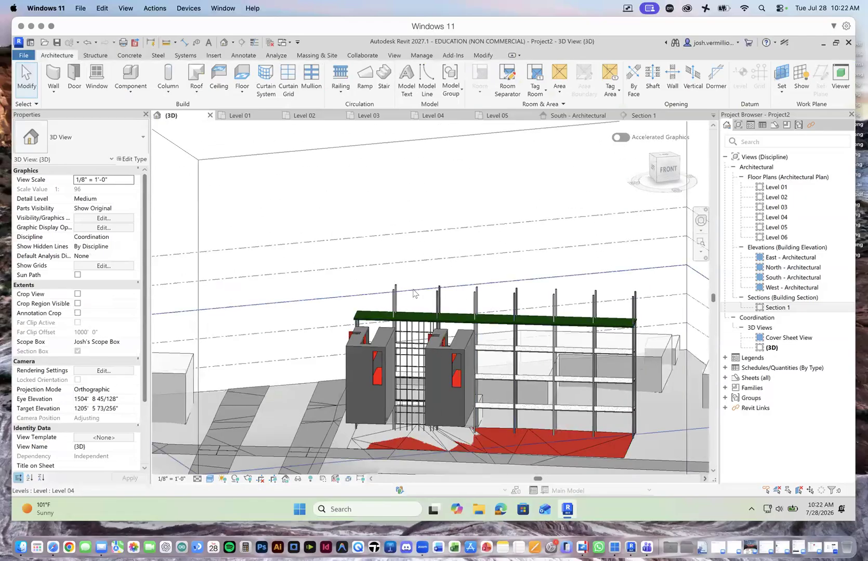
# Step: Select the W10X33 structural columns projecting above the roof, exclude levels from the selection, and set their top level to Level 05
pyautogui.moveTo(637, 289); pyautogui.dragTo(387, 296)
pyautogui.click(634, 287)
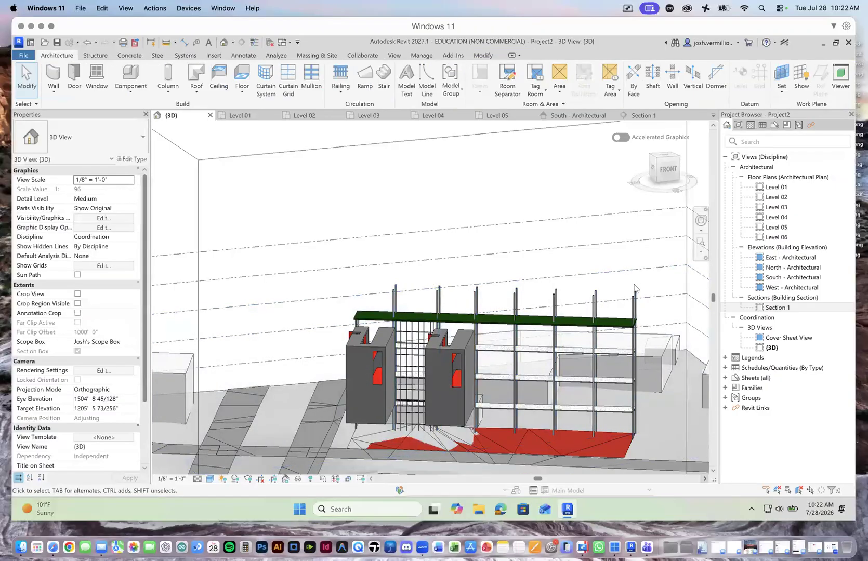
pyautogui.moveTo(644, 285); pyautogui.dragTo(379, 293)
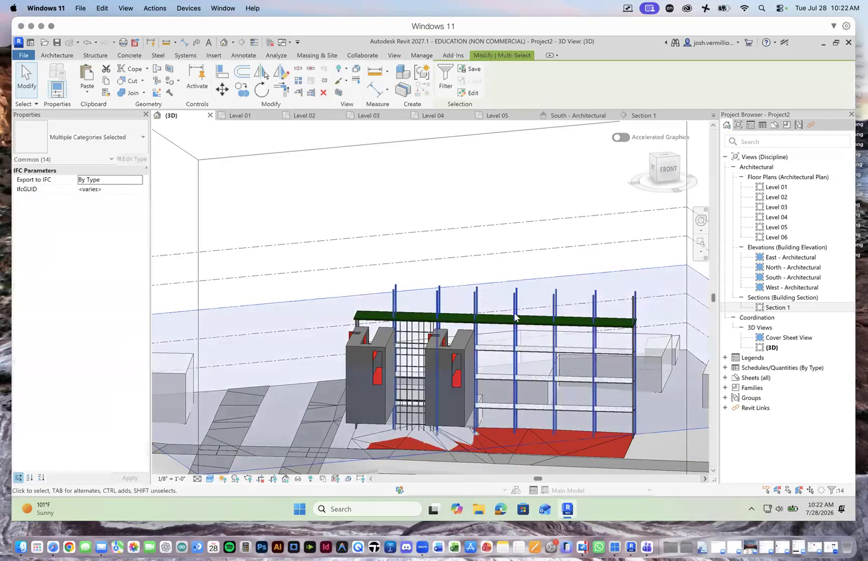
pyautogui.click(831, 493)
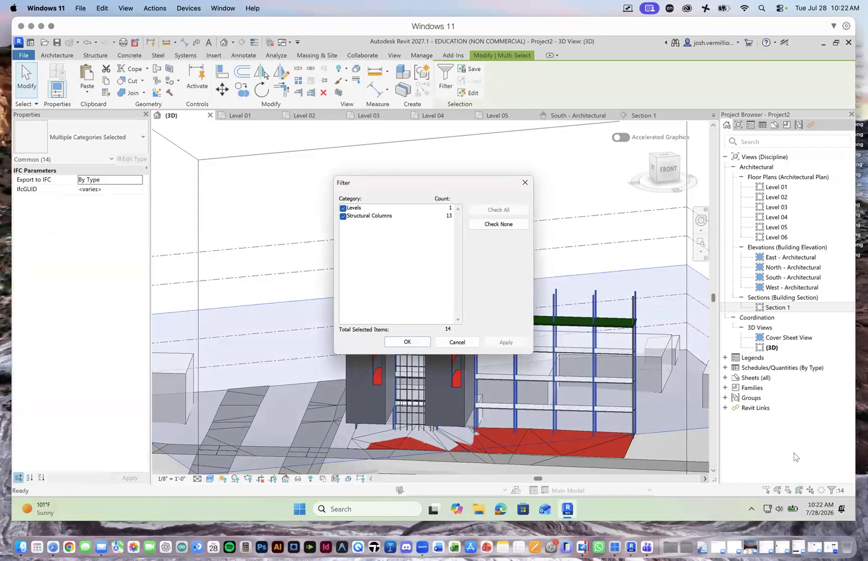
pyautogui.click(343, 209)
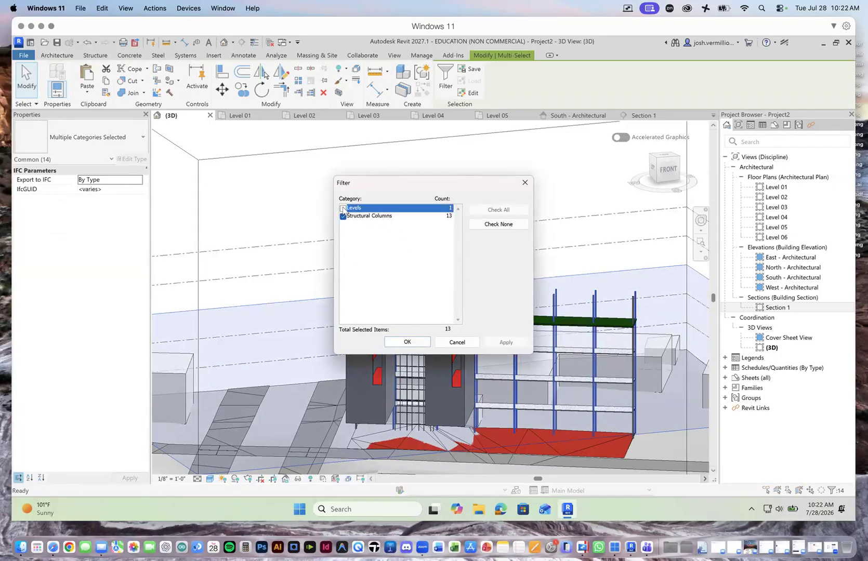
pyautogui.click(407, 342)
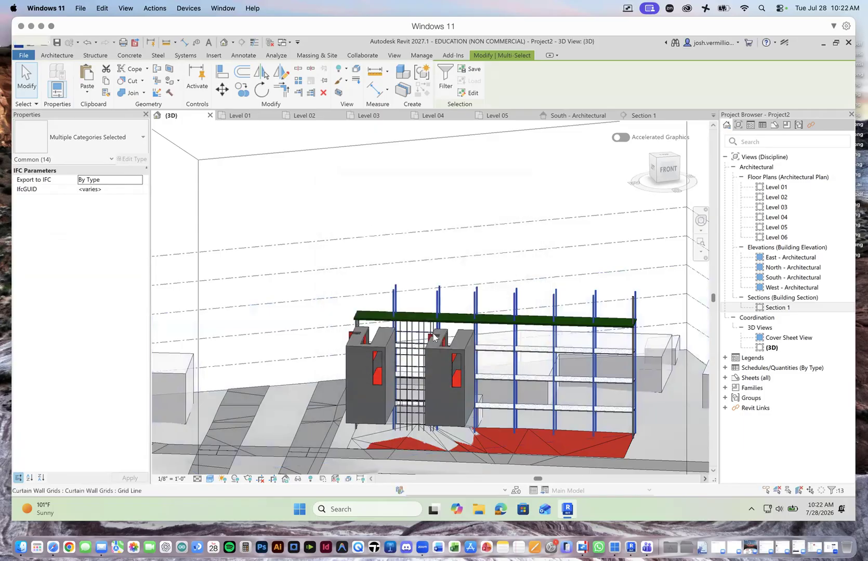
pyautogui.click(129, 200)
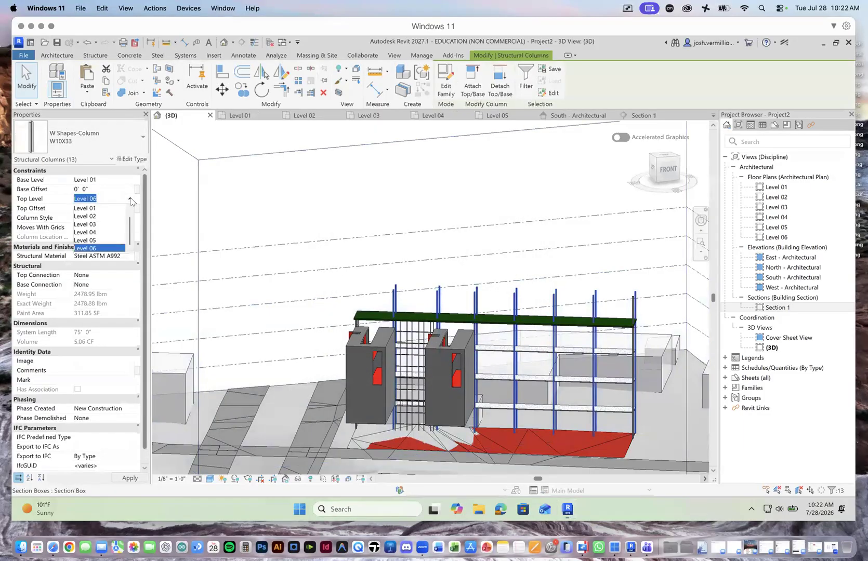
pyautogui.click(98, 238)
pyautogui.click(134, 478)
# Step: Set the top level of the remaining tall column at the roof's southeast end to Level 05
pyautogui.click(631, 309)
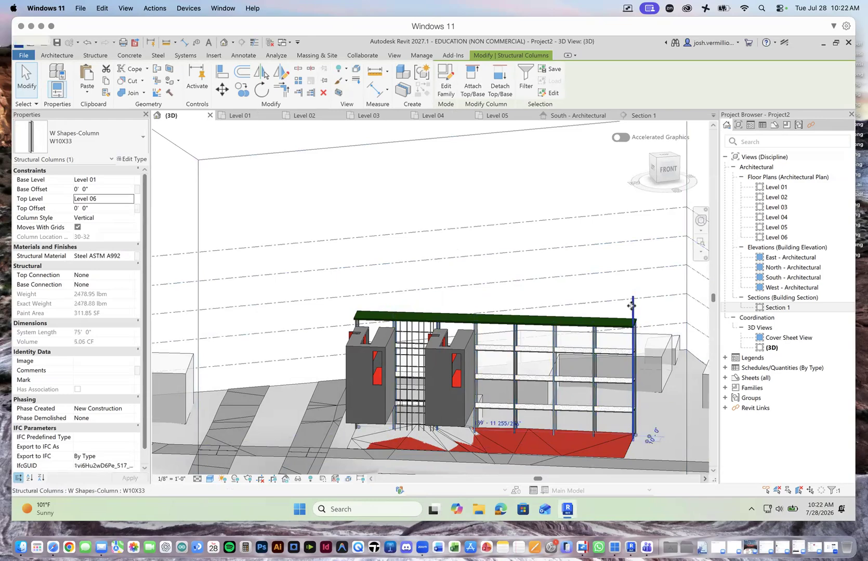
pyautogui.click(129, 201)
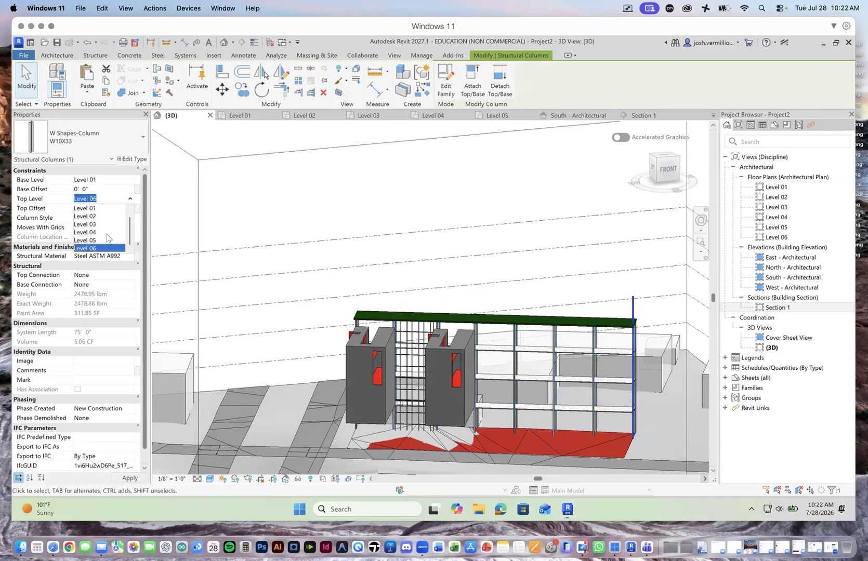
pyautogui.click(102, 240)
pyautogui.click(128, 477)
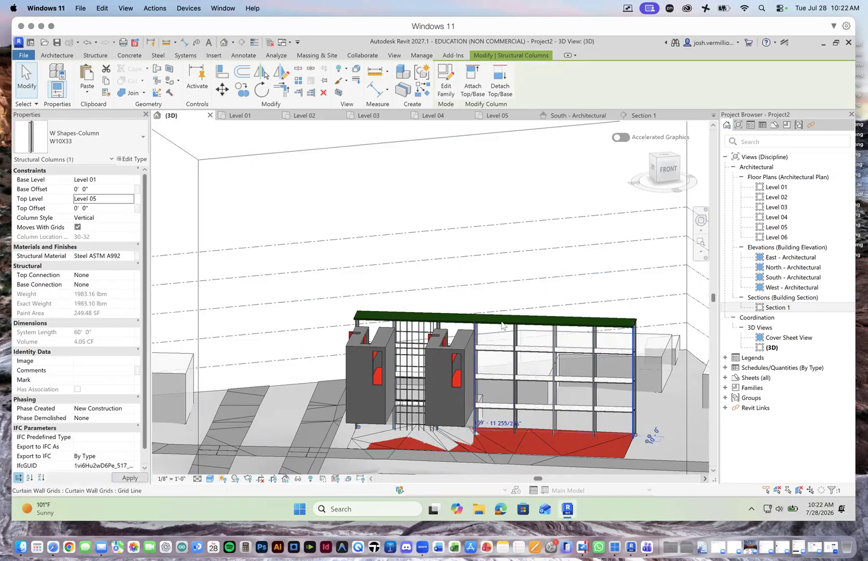
pyautogui.press('Escape')
# Step: Examine the building levels in Section 1, using Level 02 to check its spacing from Level 01 and Level 03
pyautogui.scroll(-2, 461, 406)
pyautogui.scroll(5, 414, 318)
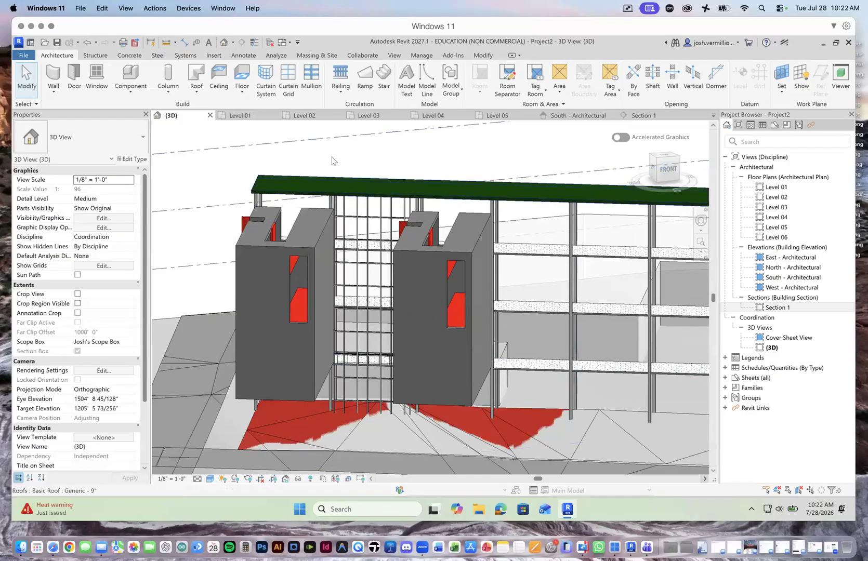
pyautogui.click(643, 115)
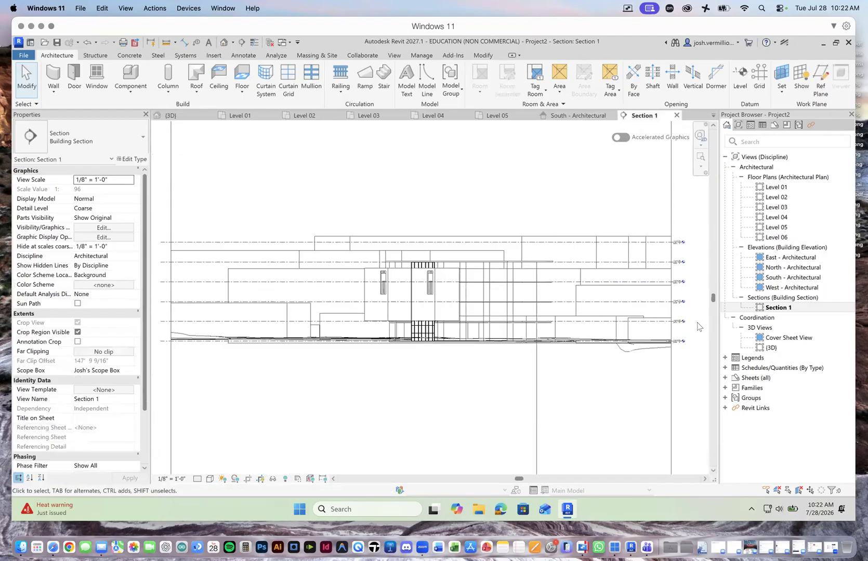
pyautogui.scroll(5, 697, 327)
pyautogui.scroll(2, 691, 329)
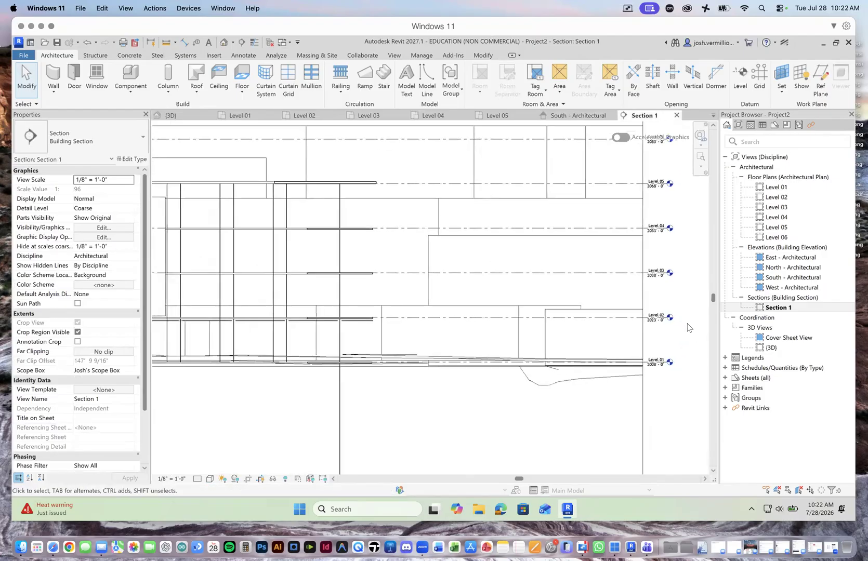
pyautogui.scroll(2, 681, 347)
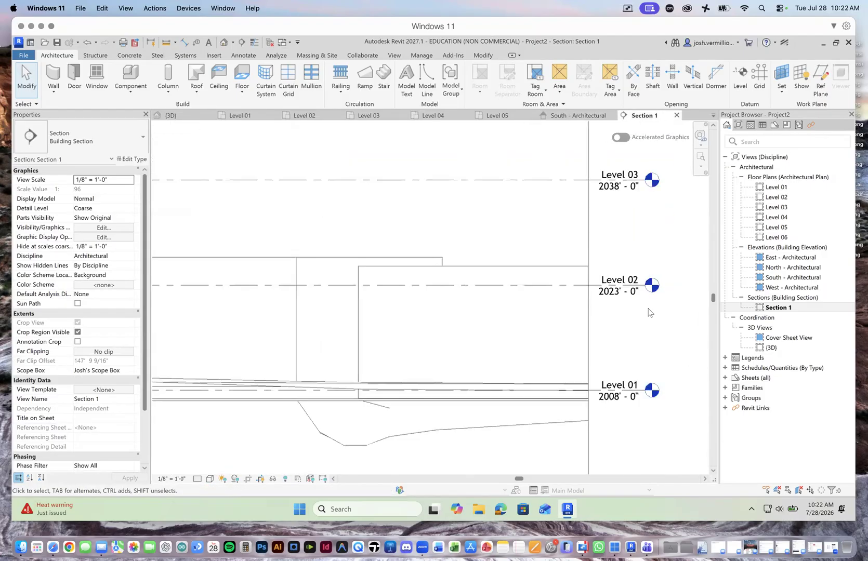
pyautogui.click(576, 285)
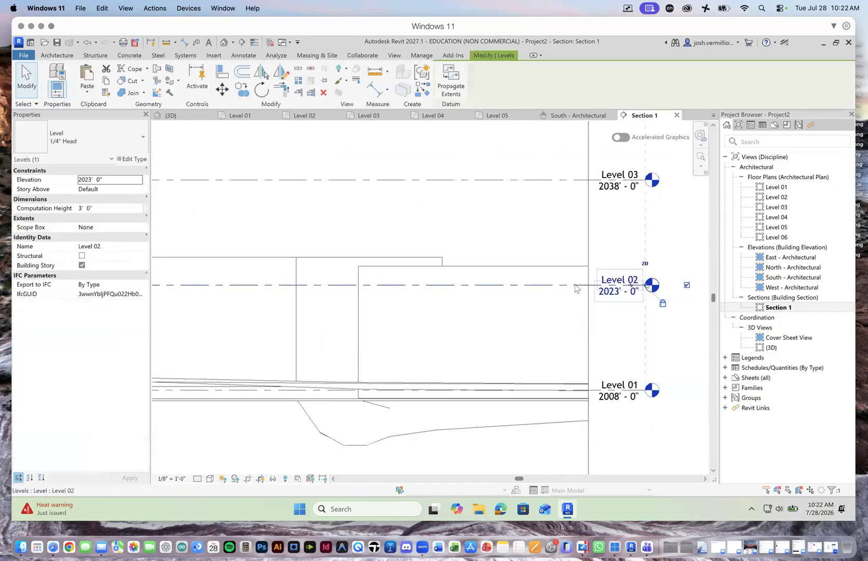
pyautogui.scroll(-5, 604, 329)
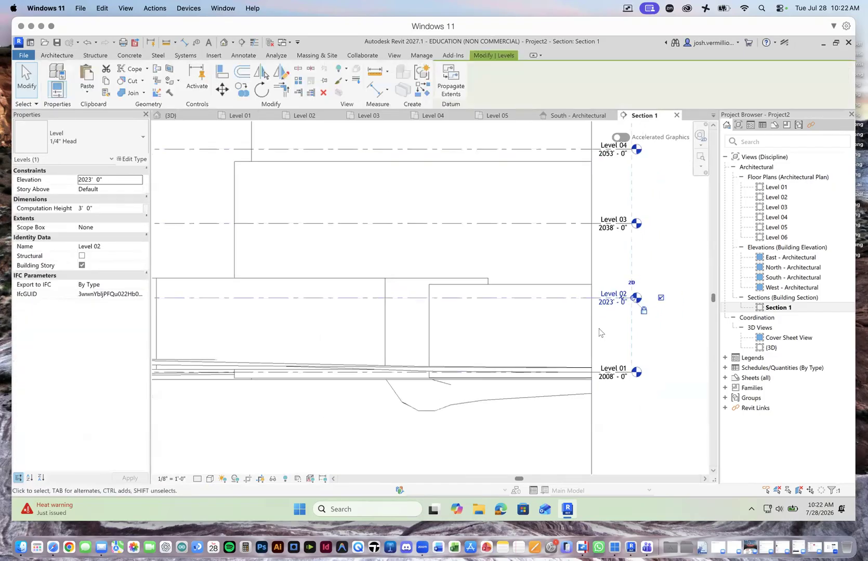
pyautogui.scroll(5, 270, 331)
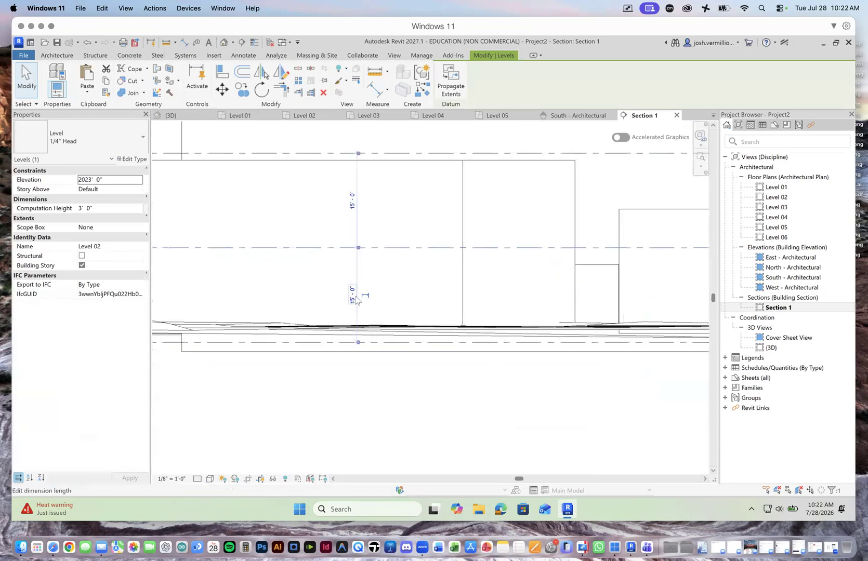
# Step: Examine the towers, curtain wall, floors and roof against the levels in Section 1, and return to the 3D view
pyautogui.scroll(-3, 372, 322)
pyautogui.scroll(-2, 372, 322)
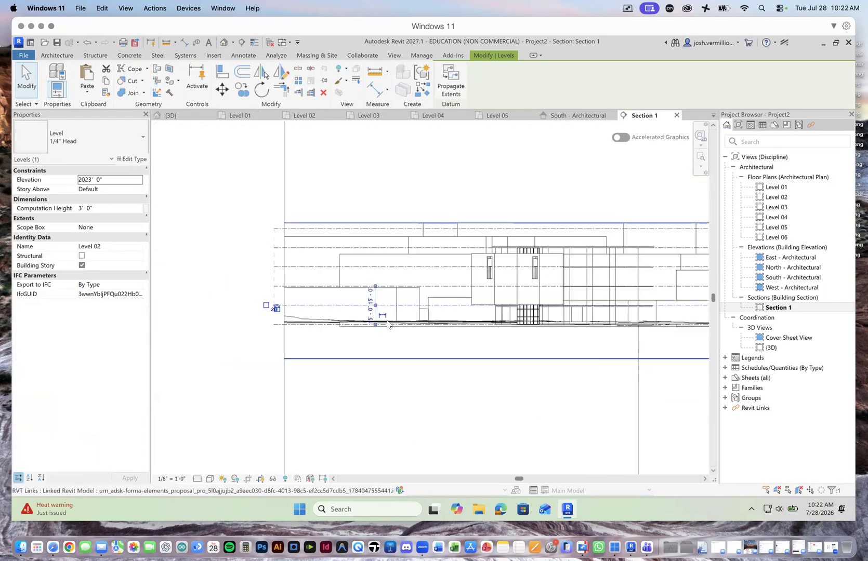
pyautogui.scroll(-4, 458, 330)
pyautogui.scroll(6, 493, 330)
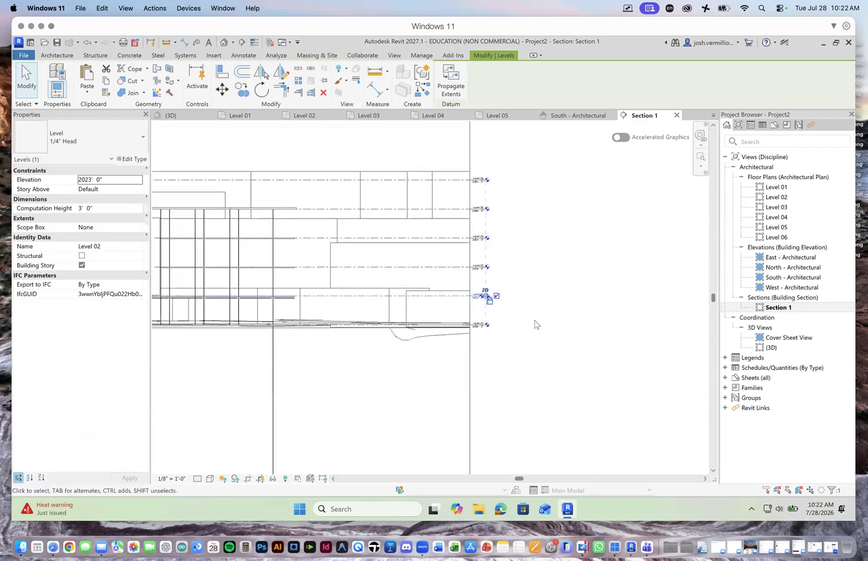
pyautogui.scroll(-2, 535, 323)
pyautogui.scroll(-1, 594, 323)
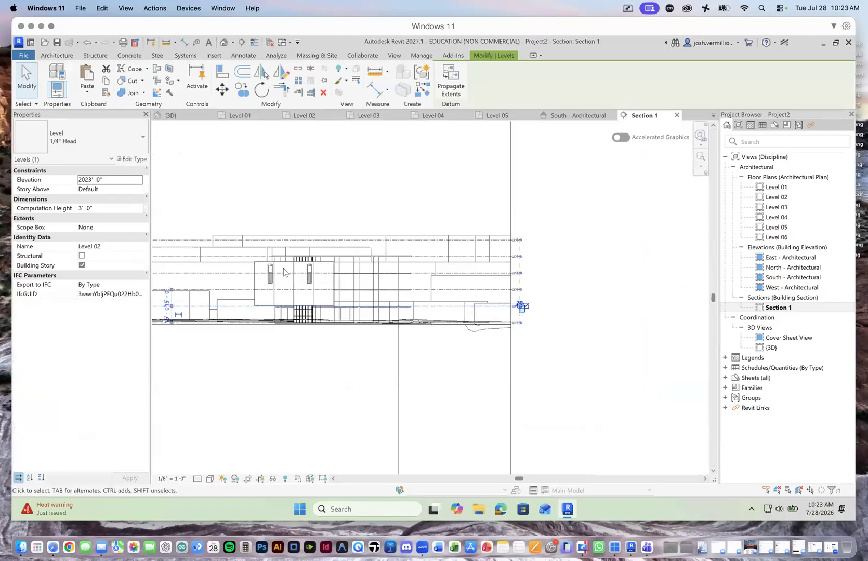
pyautogui.scroll(-2, 296, 265)
pyautogui.scroll(5, 296, 265)
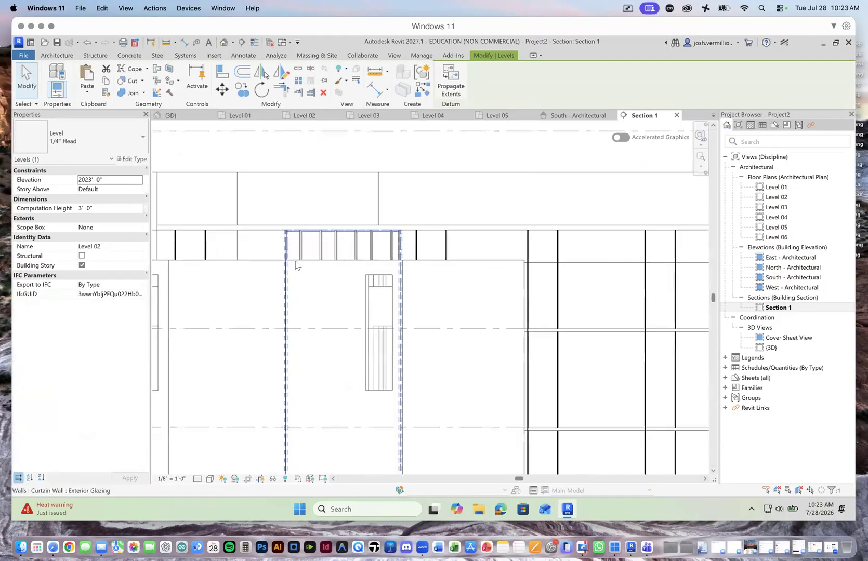
pyautogui.scroll(-3, 297, 265)
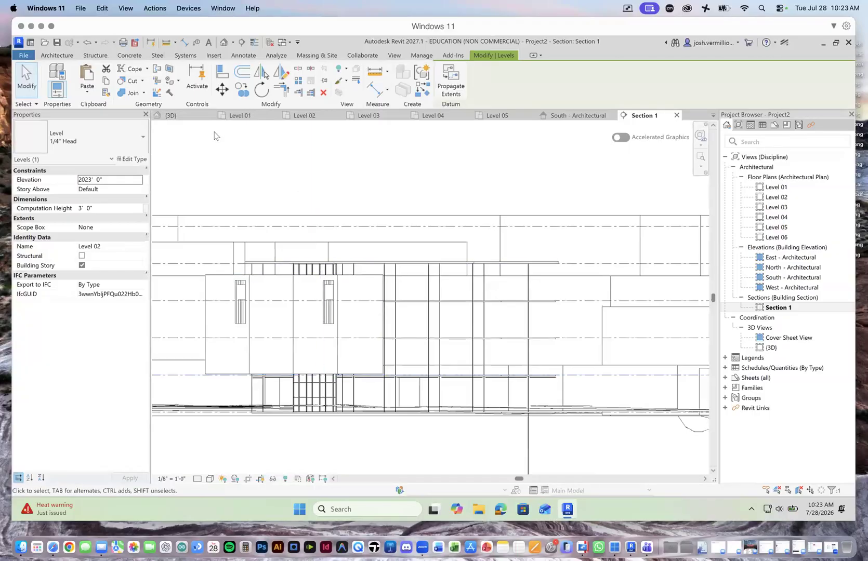
pyautogui.click(187, 117)
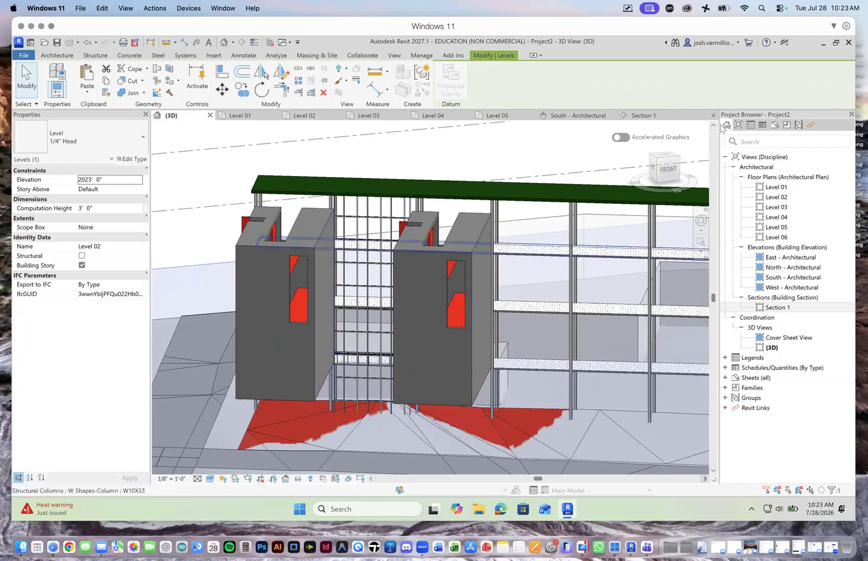
# Step: Open Section 1 and bring the ends of the level lines into view beside clear space
pyautogui.click(643, 116)
pyautogui.scroll(-5, 408, 386)
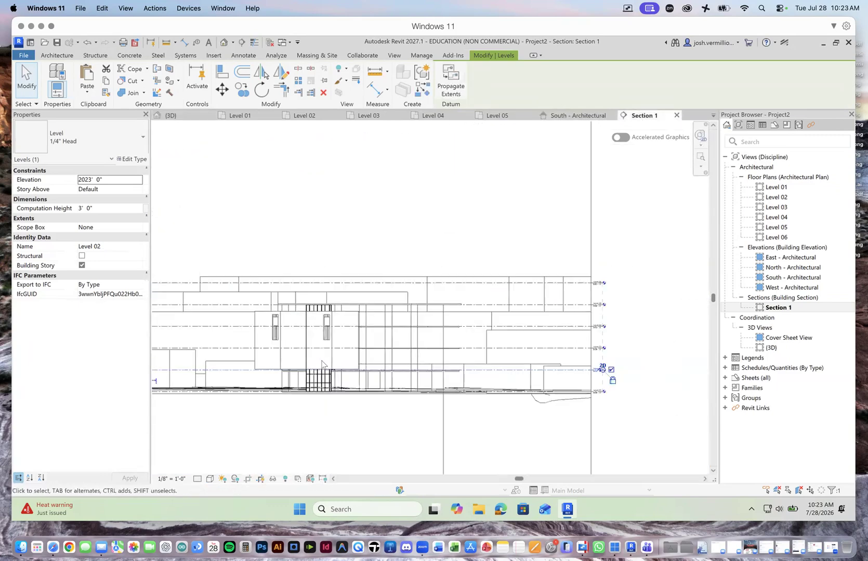
pyautogui.scroll(2, 382, 380)
pyautogui.scroll(2, 343, 361)
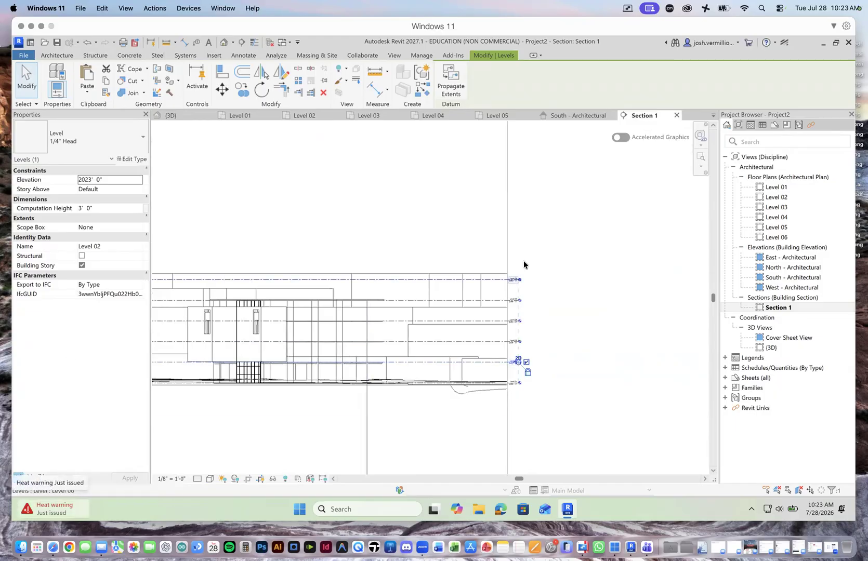
pyautogui.moveTo(564, 249)
pyautogui.mouseDown()
pyautogui.moveTo(562, 270)
pyautogui.moveTo(613, 248)
pyautogui.mouseUp()
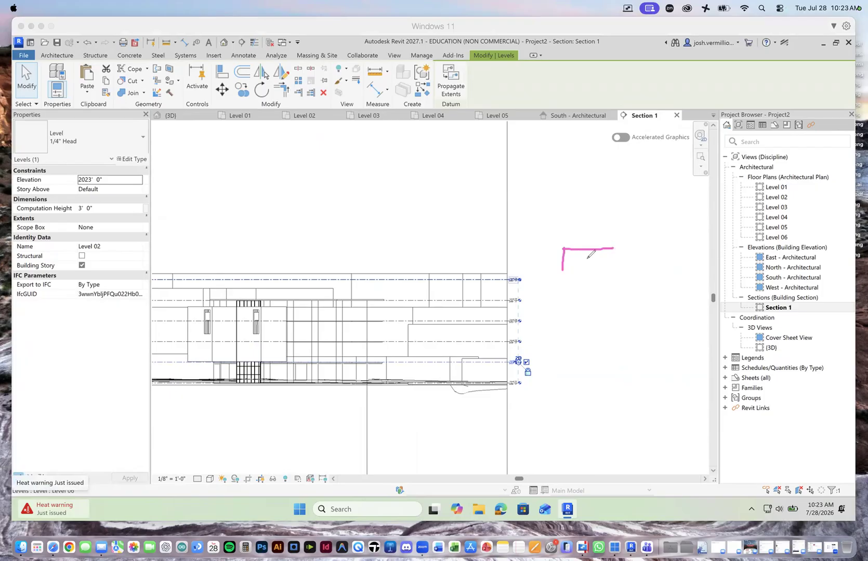
pyautogui.moveTo(549, 254); pyautogui.dragTo(554, 261)
pyautogui.moveTo(591, 227)
pyautogui.mouseDown()
pyautogui.moveTo(597, 238)
pyautogui.moveTo(663, 224)
pyautogui.mouseUp()
pyautogui.moveTo(517, 357)
pyautogui.mouseDown()
pyautogui.moveTo(494, 367)
pyautogui.moveTo(494, 336)
pyautogui.mouseUp()
pyautogui.moveTo(525, 235); pyautogui.dragTo(550, 236)
pyautogui.moveTo(587, 223)
pyautogui.mouseDown()
pyautogui.moveTo(634, 219)
pyautogui.moveTo(630, 233)
pyautogui.mouseUp()
pyautogui.moveTo(571, 166)
pyautogui.mouseDown()
pyautogui.moveTo(640, 168)
pyautogui.moveTo(625, 165)
pyautogui.moveTo(625, 177)
pyautogui.mouseUp()
pyautogui.moveTo(574, 222); pyautogui.dragTo(595, 221)
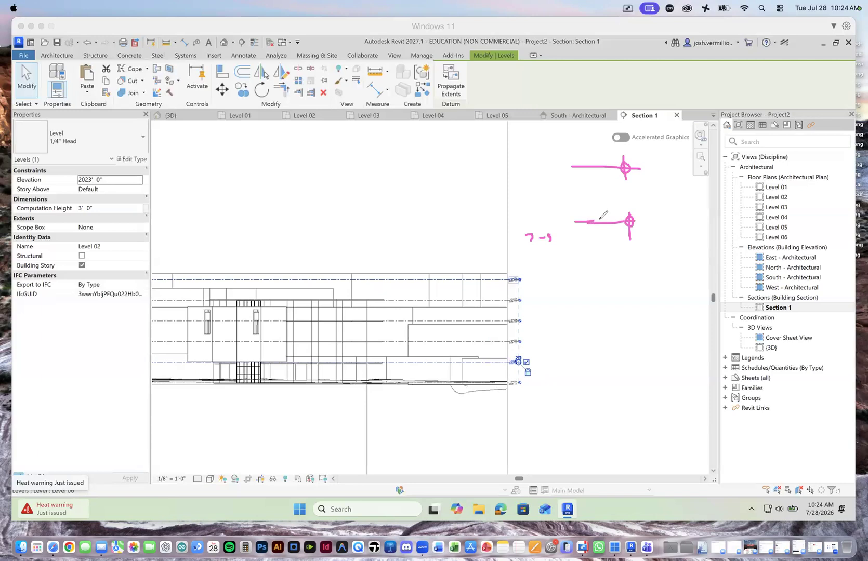
pyautogui.moveTo(598, 275)
pyautogui.mouseDown()
pyautogui.moveTo(605, 283)
pyautogui.moveTo(613, 271)
pyautogui.moveTo(596, 307)
pyautogui.moveTo(622, 310)
pyautogui.mouseUp()
pyautogui.moveTo(588, 325)
pyautogui.mouseDown()
pyautogui.moveTo(588, 334)
pyautogui.moveTo(607, 325)
pyautogui.mouseUp()
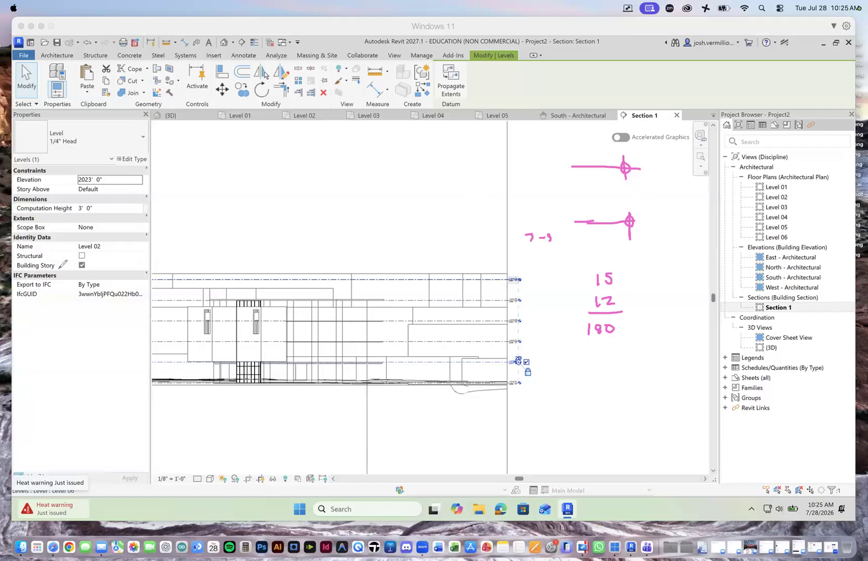
pyautogui.click(95, 339)
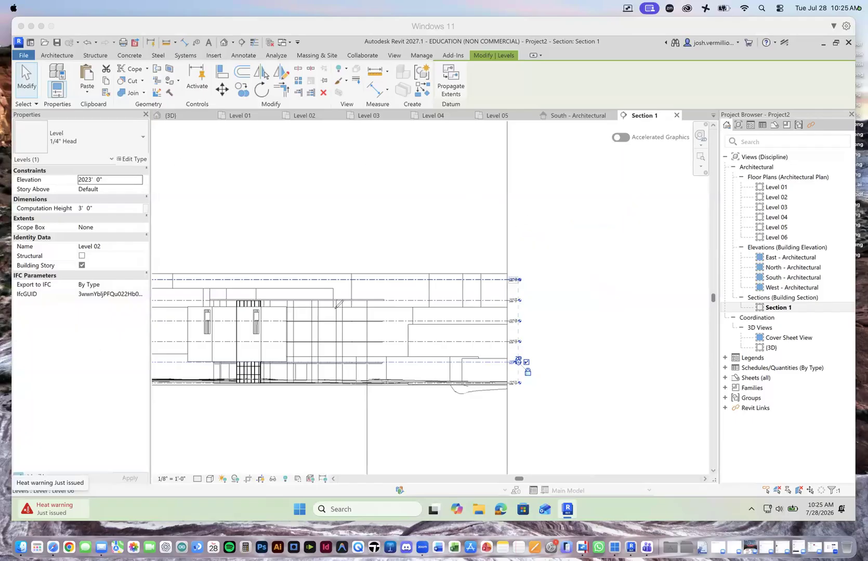
# Step: Save the project and start a stair in the Level 01 floor plan at the end bay between grids 31 and 32
pyautogui.click(190, 116)
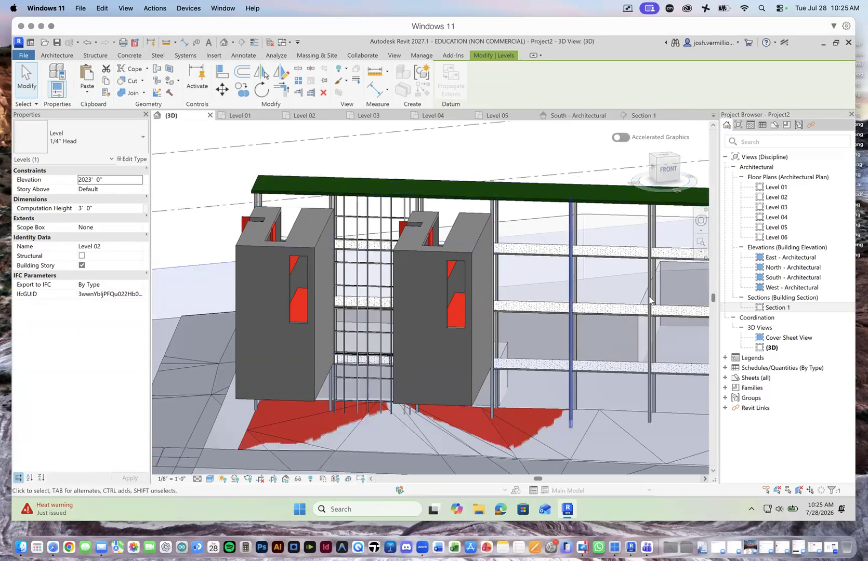
pyautogui.click(668, 157)
pyautogui.click(676, 166)
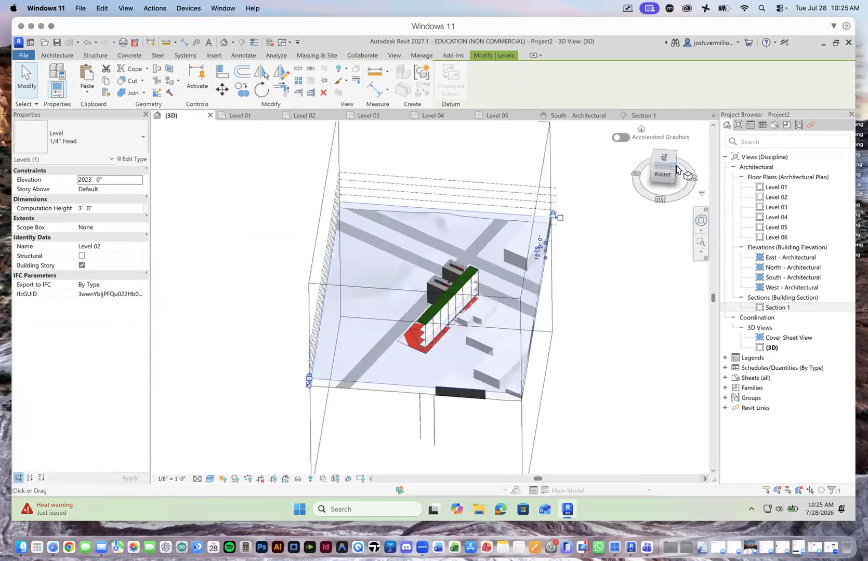
pyautogui.scroll(8, 440, 311)
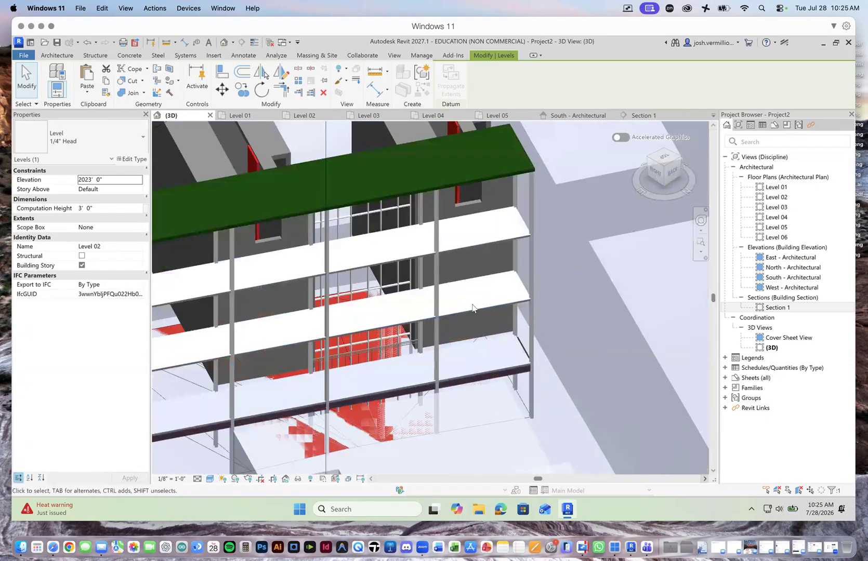
pyautogui.click(57, 55)
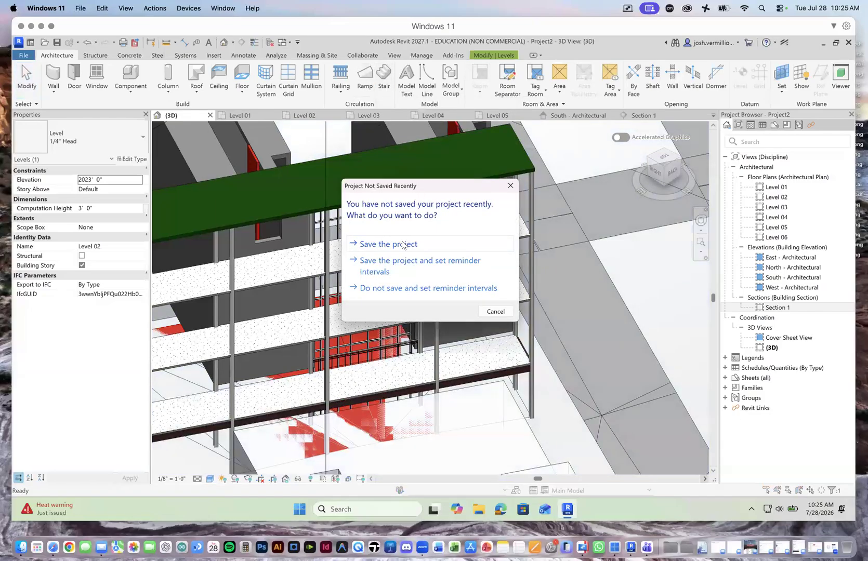
pyautogui.click(405, 244)
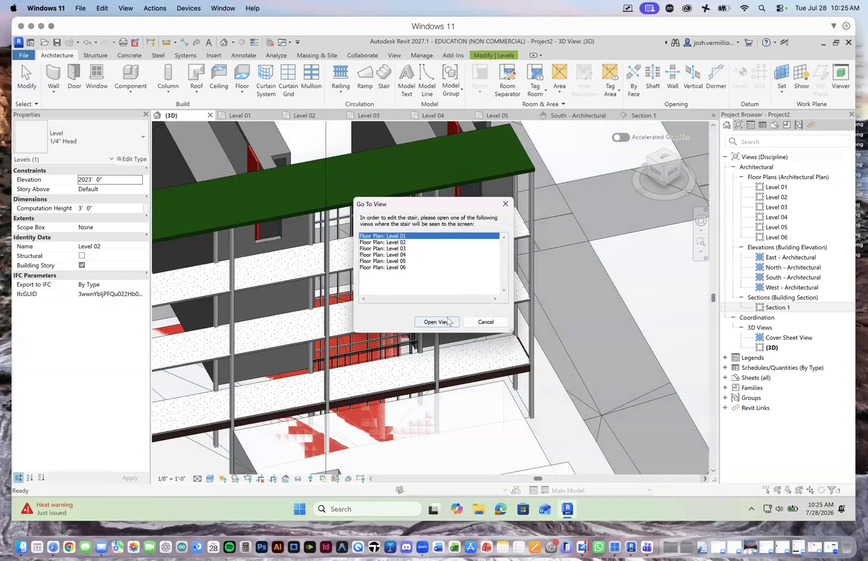
pyautogui.doubleClick(402, 237)
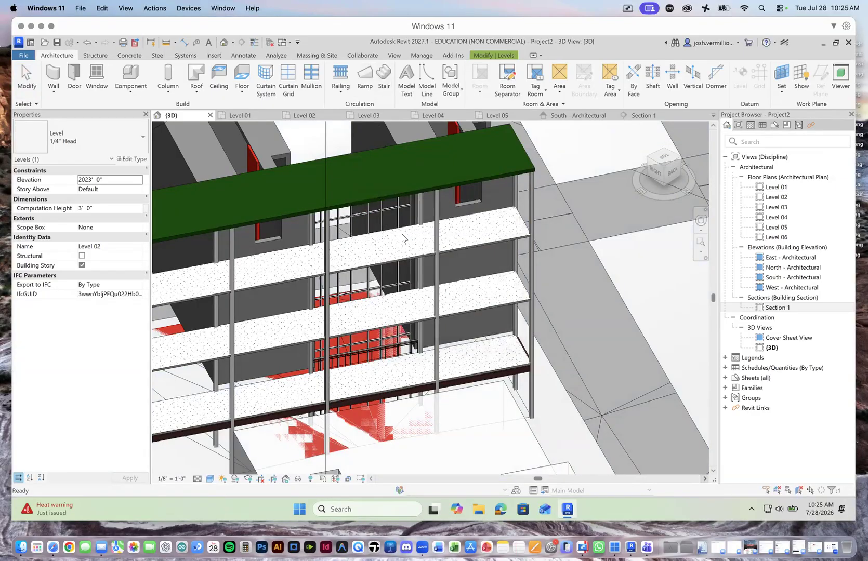
pyautogui.scroll(-6, 430, 298)
pyautogui.scroll(5, 415, 263)
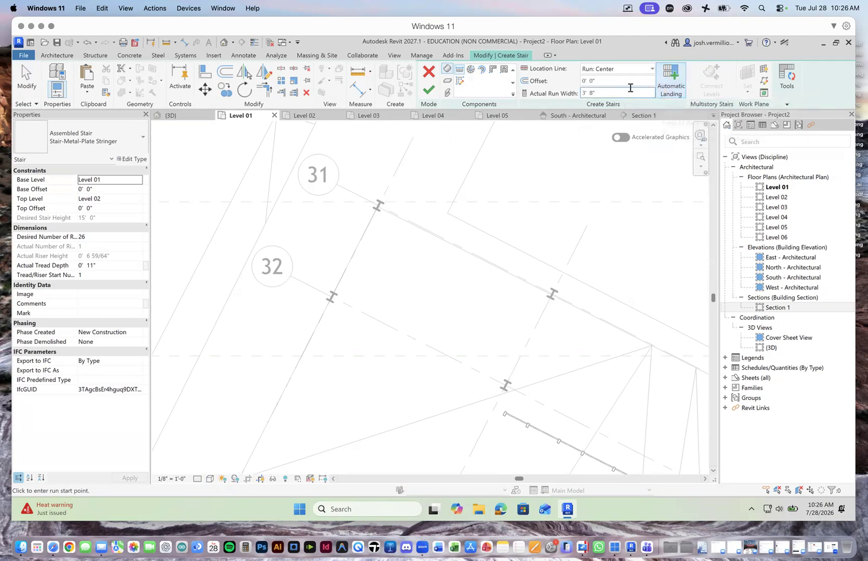
# Step: Create a U-shaped stair from Level 01 to Level 02 between grids 31 and 32, using two parallel 13-riser runs, and view it in 3D
pyautogui.click(391, 235)
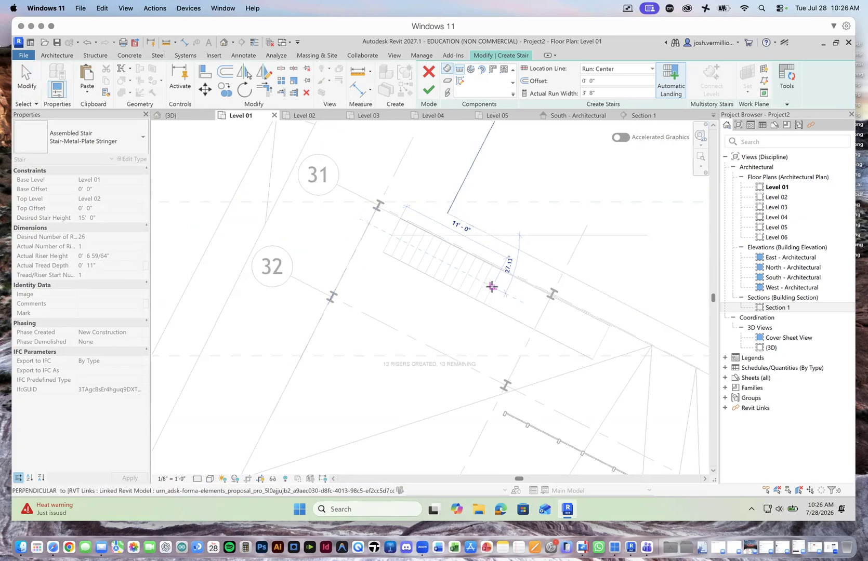
pyautogui.click(491, 286)
pyautogui.click(470, 333)
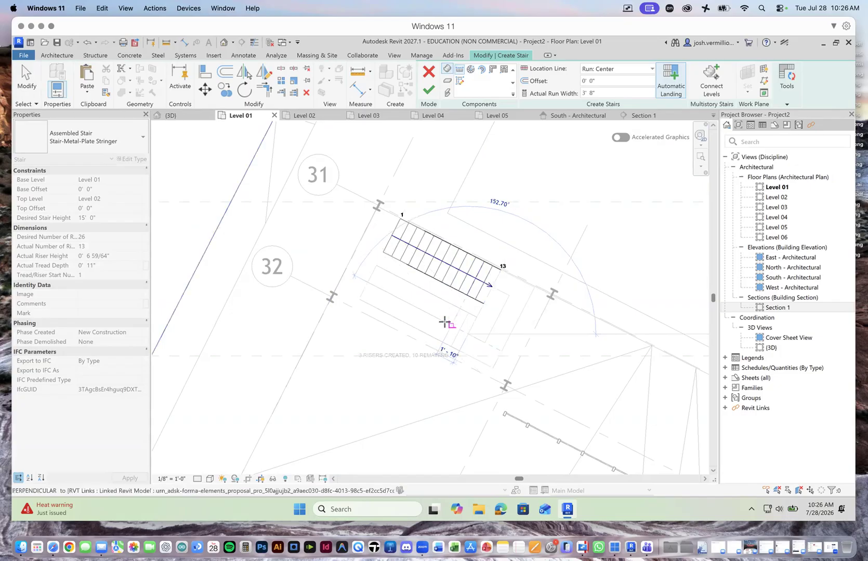
pyautogui.click(370, 284)
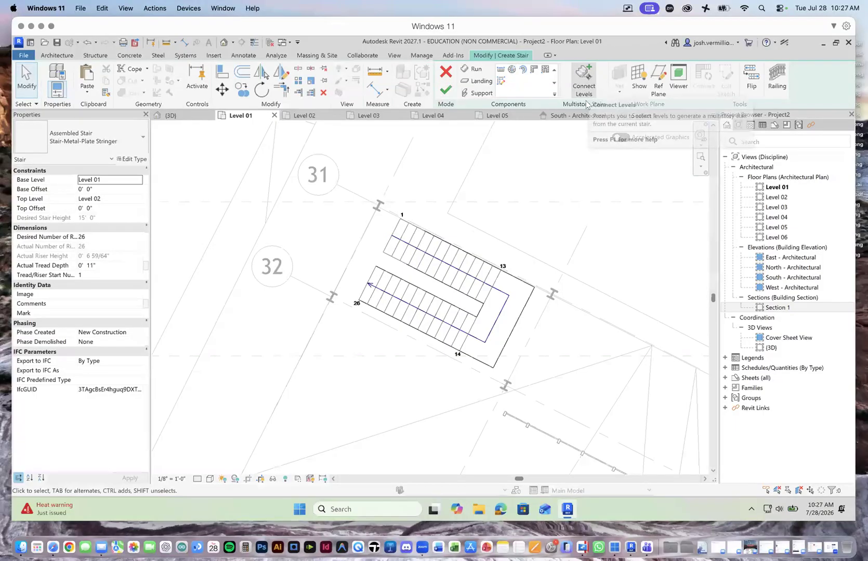
pyautogui.click(446, 90)
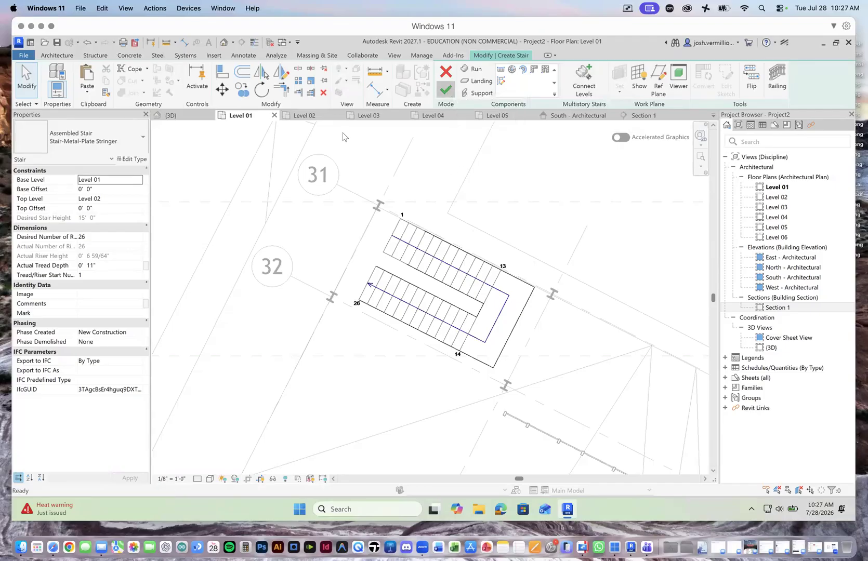
pyautogui.click(179, 115)
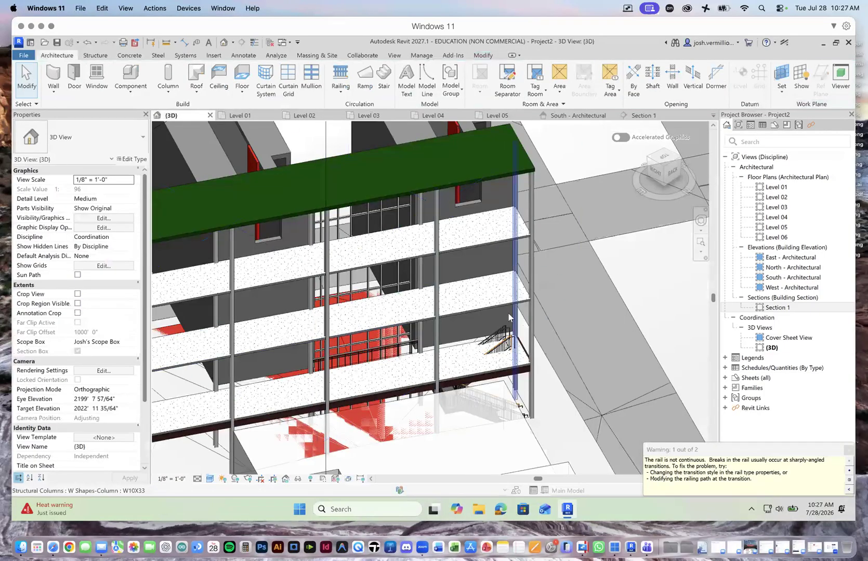
pyautogui.scroll(3, 499, 353)
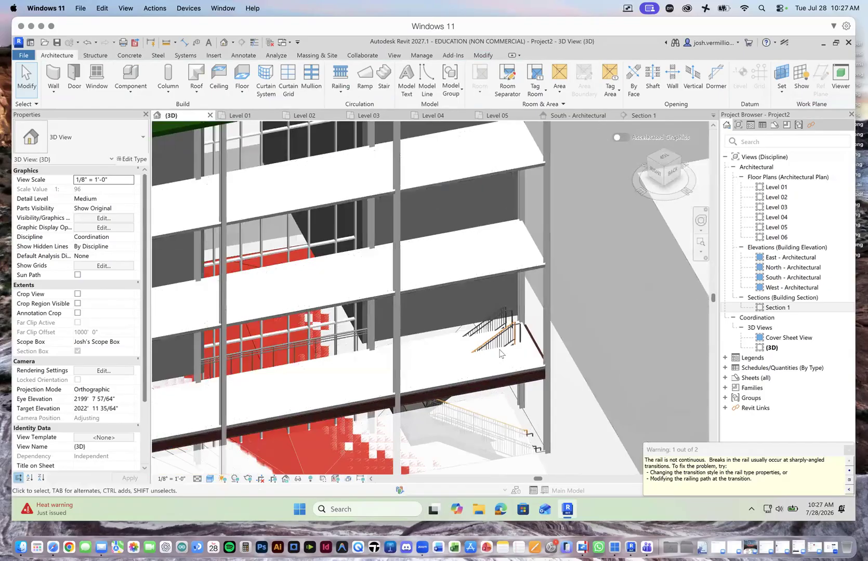
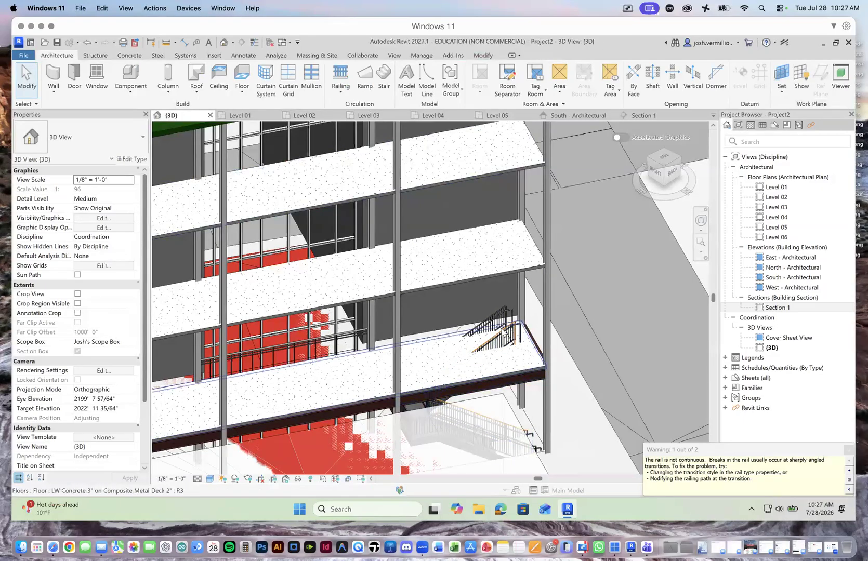
# Step: Delete the existing U-shaped stair between grids 31 and 32 in the Level 01 floor plan
pyautogui.click(240, 116)
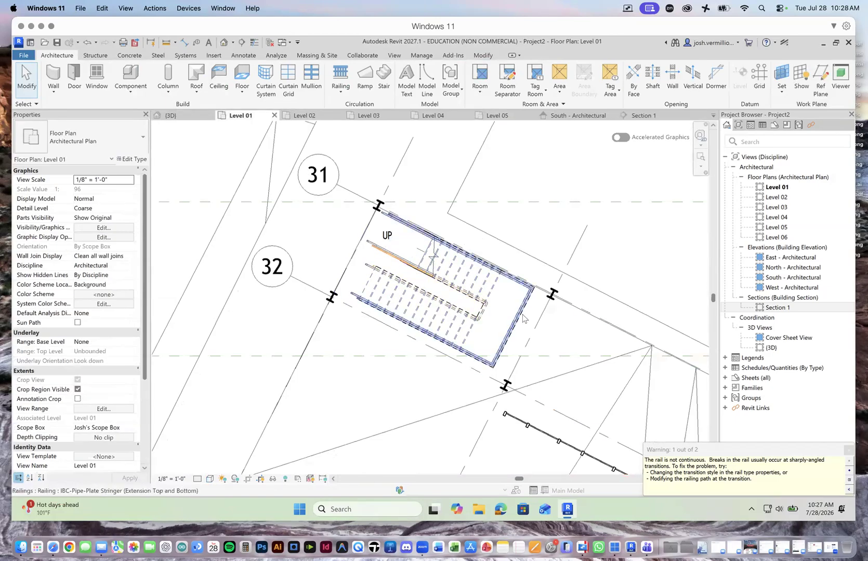
pyautogui.click(523, 318)
pyautogui.press('Escape')
pyautogui.press('Tab')
pyautogui.click(523, 318)
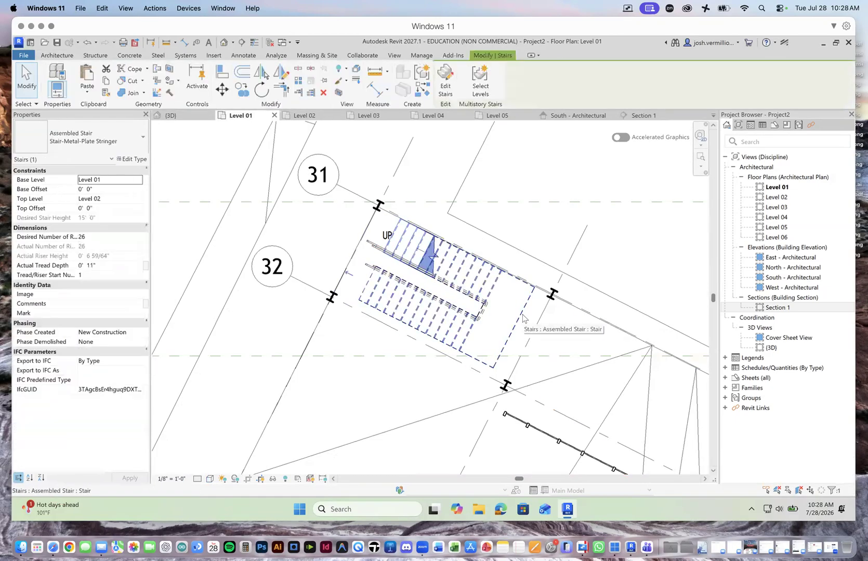
pyautogui.press('Delete')
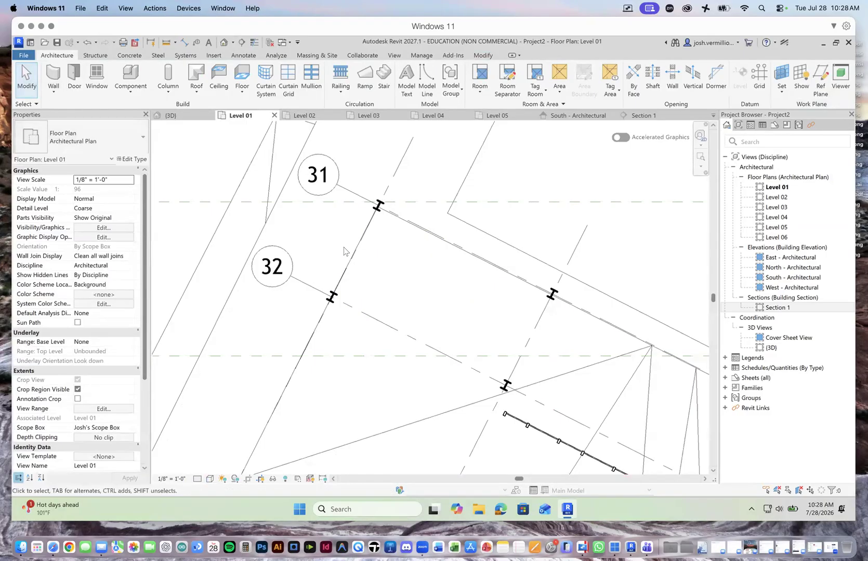
# Step: Shorten the Level 02 floor by moving its end boundary between grids 31 and 32 inward, short of the second column line, and view it in 3D
pyautogui.click(358, 250)
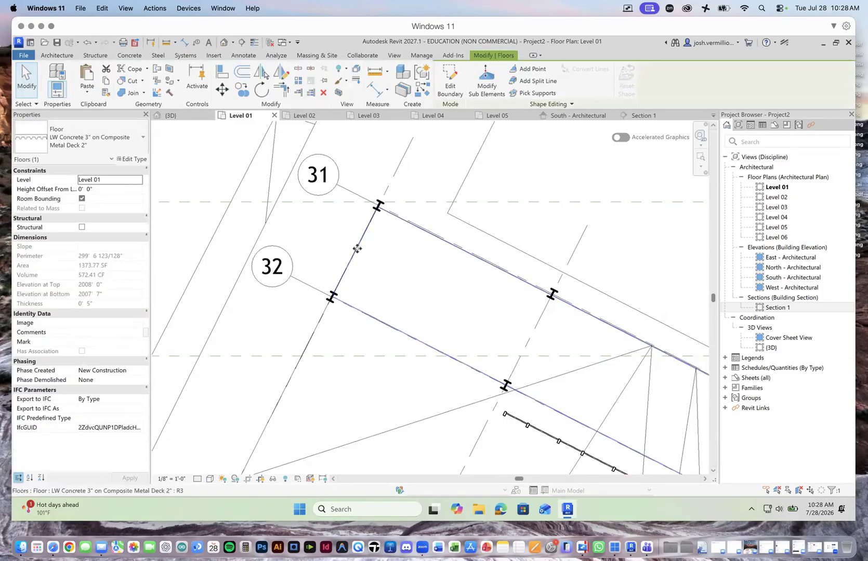
pyautogui.hotkey('ctrl', 'Tab')
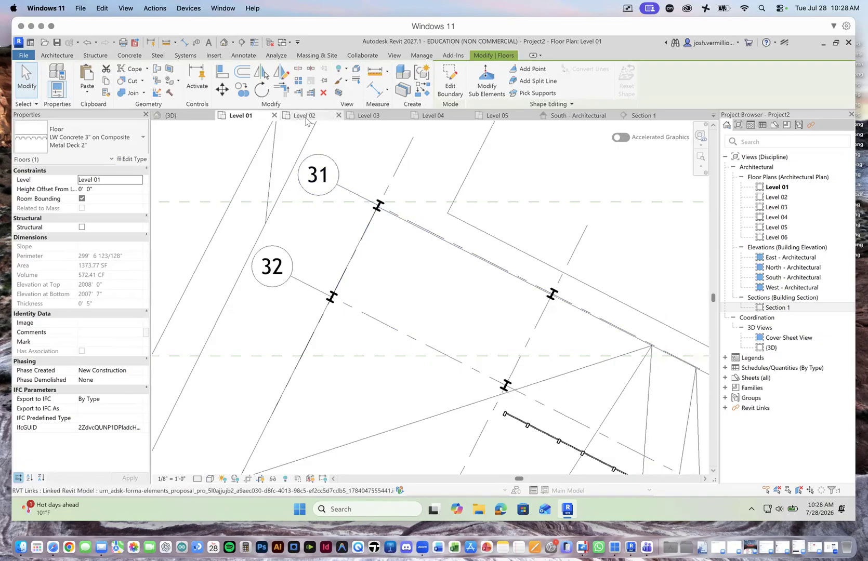
pyautogui.scroll(-6, 535, 371)
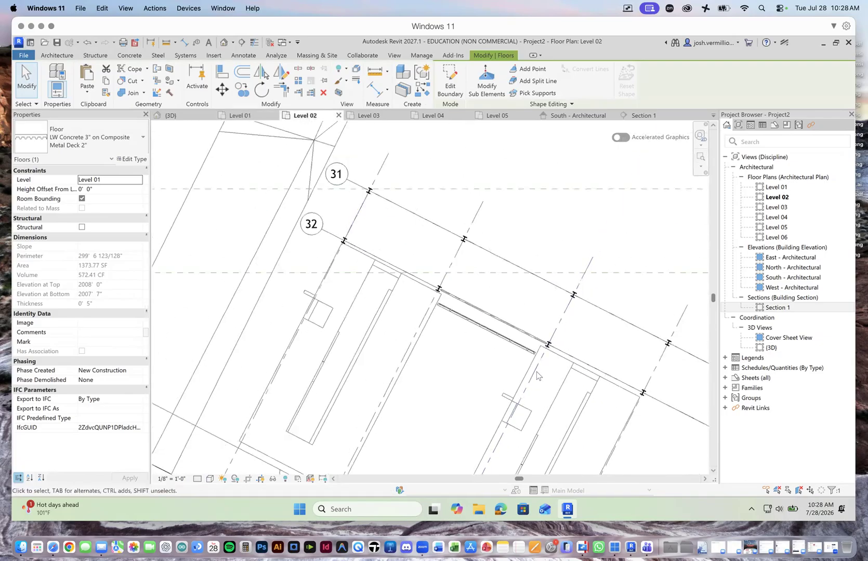
pyautogui.scroll(3, 362, 229)
pyautogui.click(351, 203)
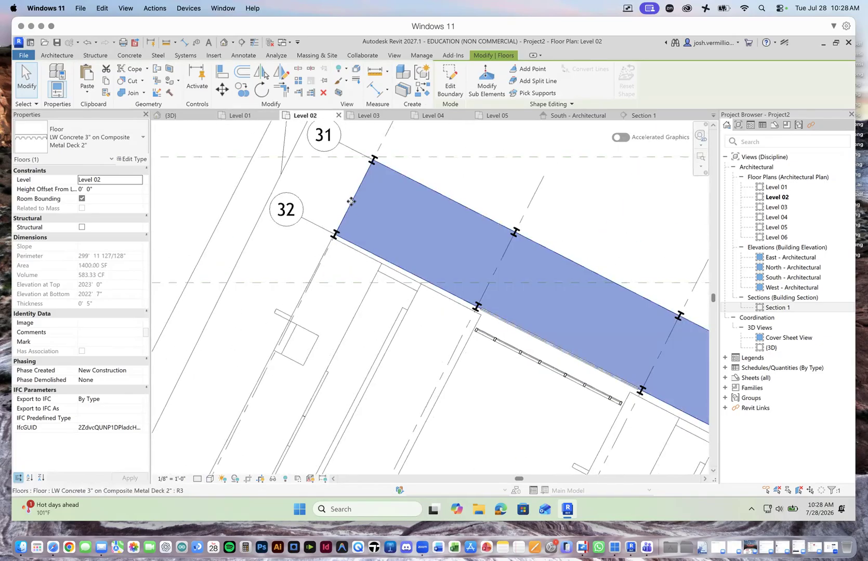
pyautogui.click(450, 83)
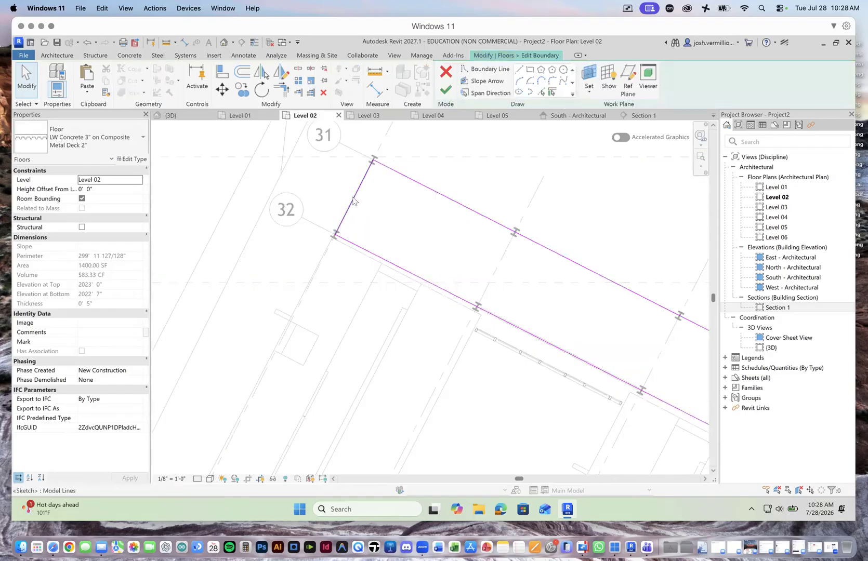
pyautogui.moveTo(353, 203); pyautogui.dragTo(493, 263)
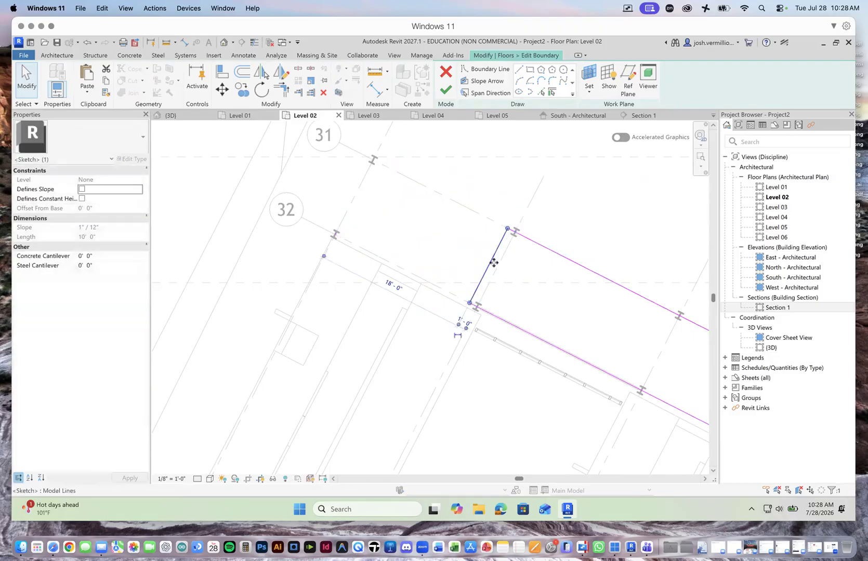
pyautogui.moveTo(490, 259)
pyautogui.mouseDown()
pyautogui.moveTo(442, 243)
pyautogui.moveTo(450, 247)
pyautogui.mouseUp()
pyautogui.click(445, 92)
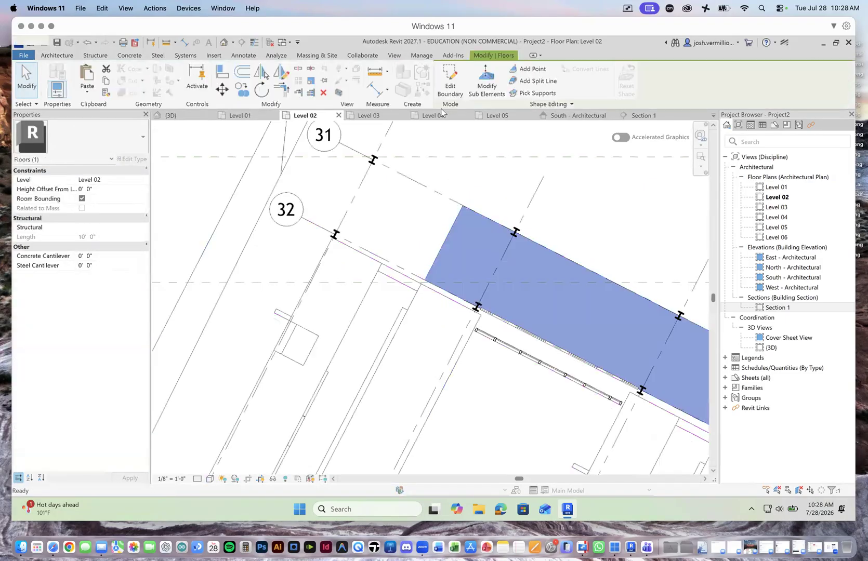
pyautogui.click(172, 115)
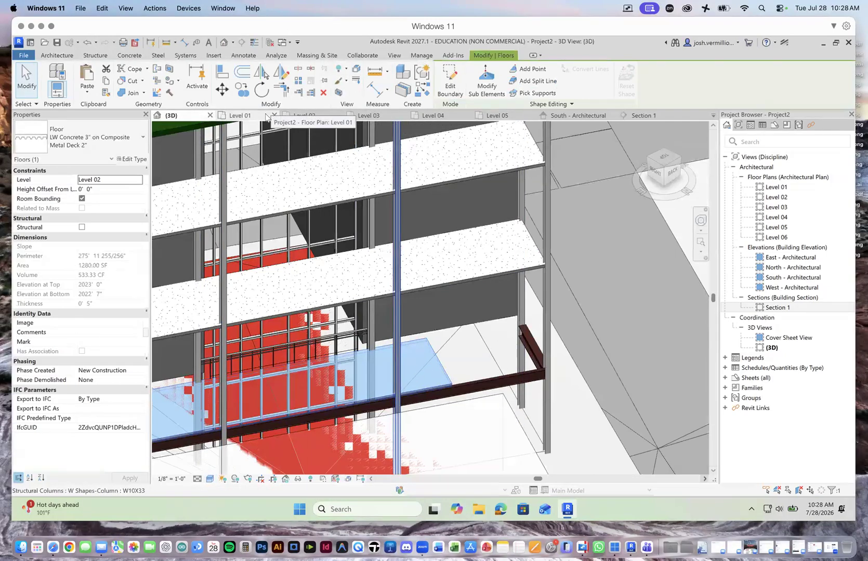
# Step: Sketch a Level 01 to Level 02 U-shaped stair between grids 31 and 32, with two 13-riser runs and the landing projecting past the end columns
pyautogui.click(240, 115)
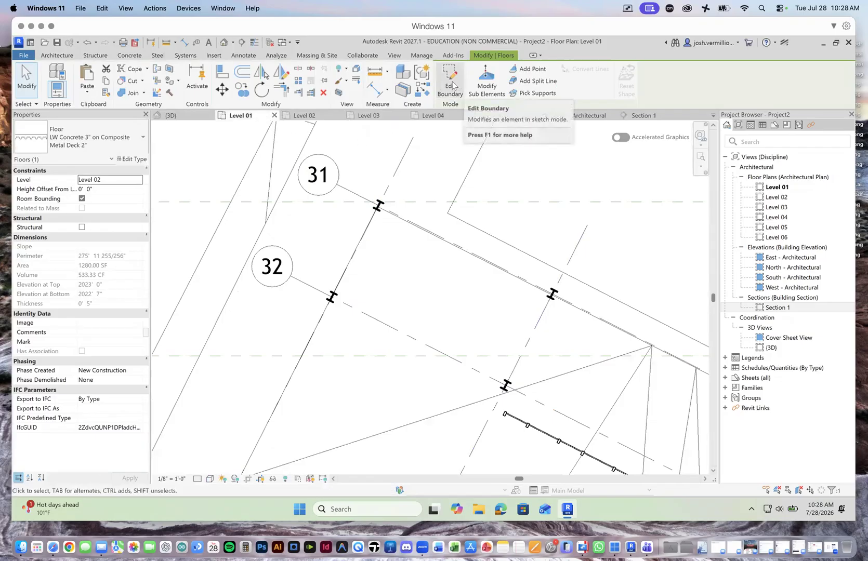
pyautogui.click(57, 55)
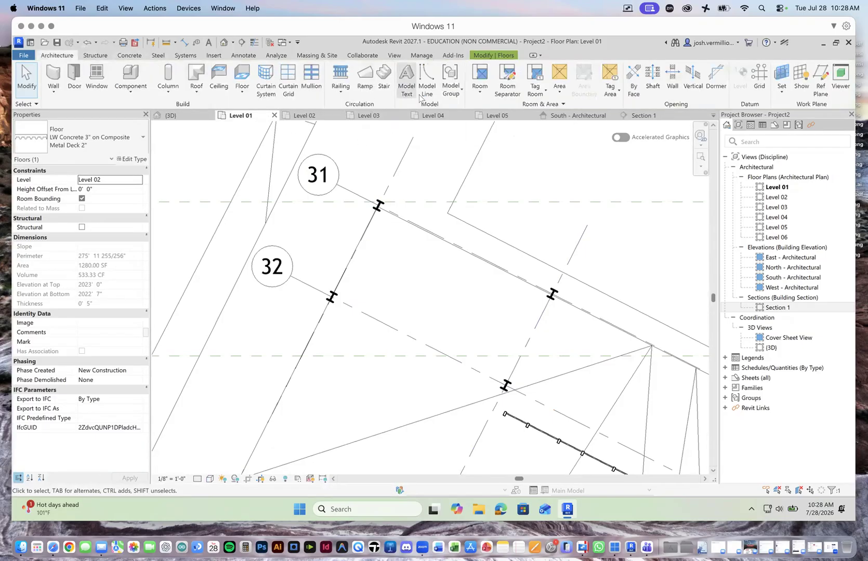
pyautogui.click(384, 77)
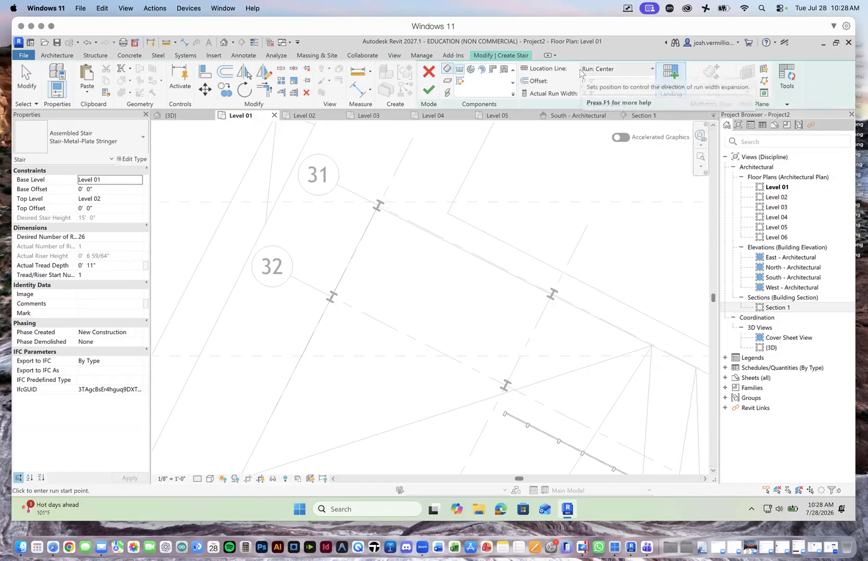
pyautogui.click(650, 71)
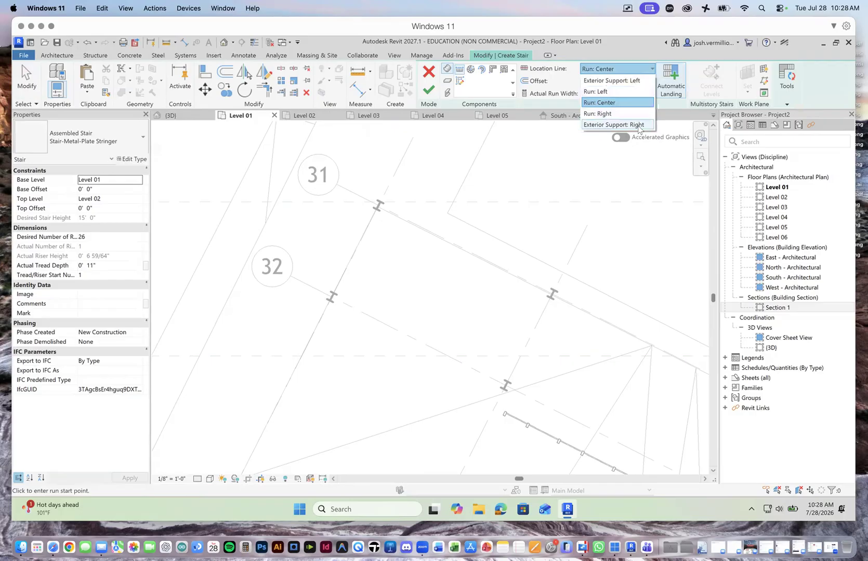
pyautogui.click(605, 39)
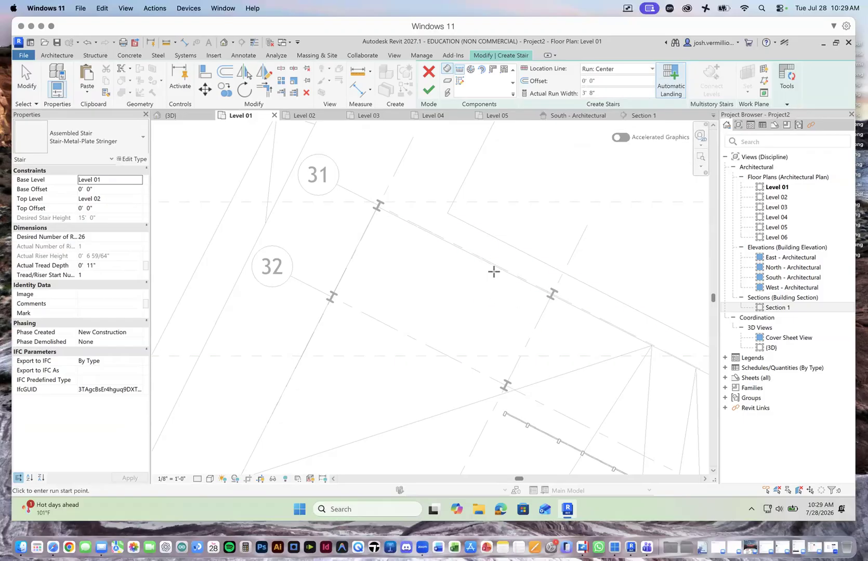
pyautogui.click(485, 286)
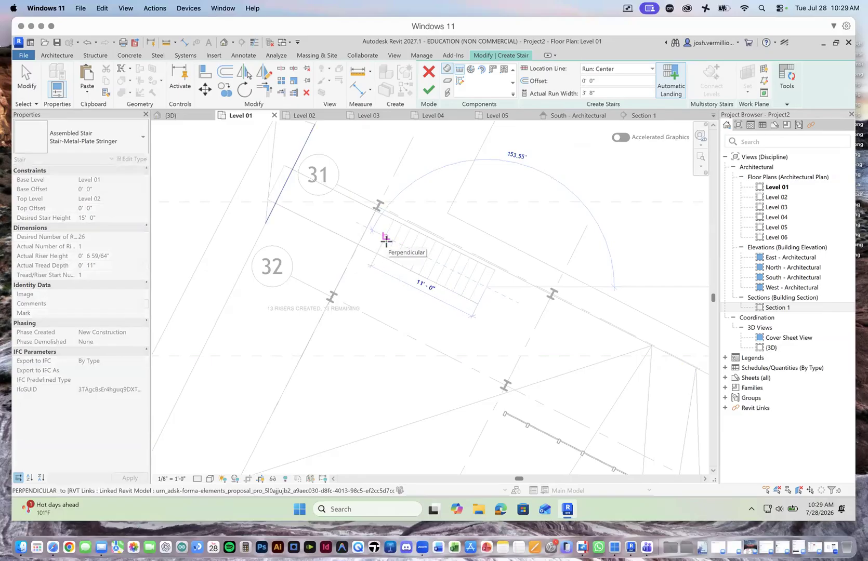
pyautogui.click(386, 240)
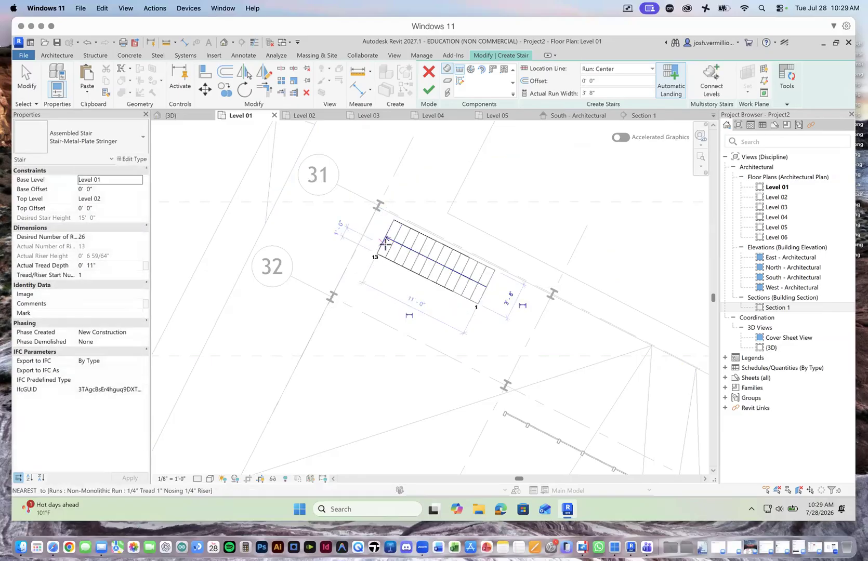
pyautogui.click(362, 283)
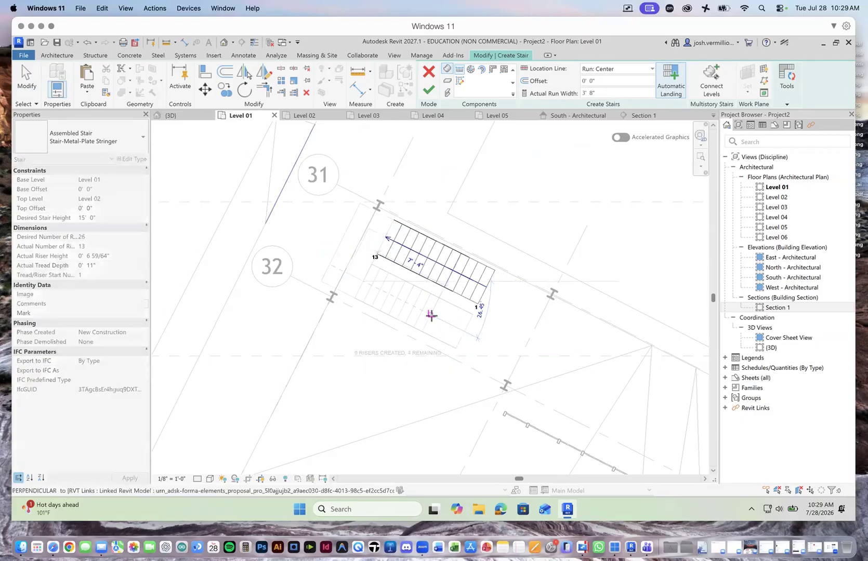
pyautogui.click(466, 330)
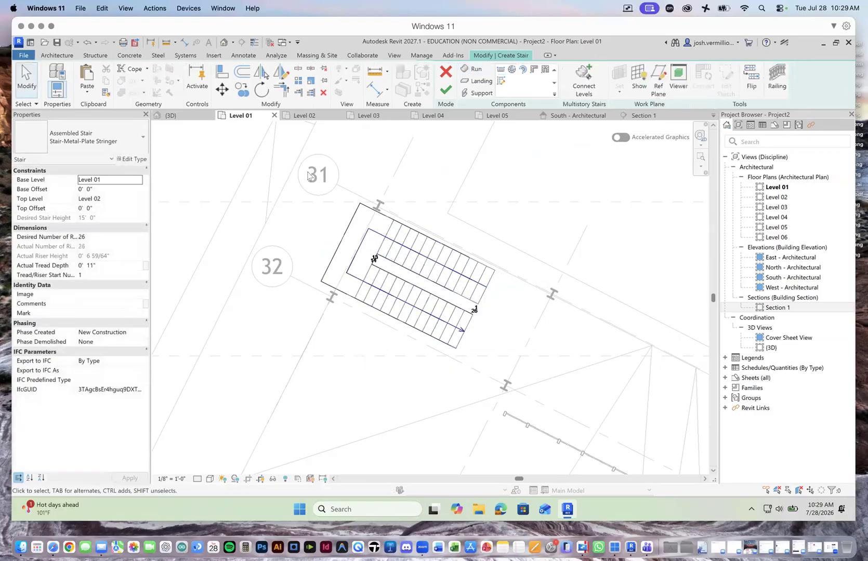
# Step: Set the stair's railing to Glass Panel - Bottom Fill positioned on the treads, and finish the stair
pyautogui.click(33, 73)
pyautogui.click(778, 78)
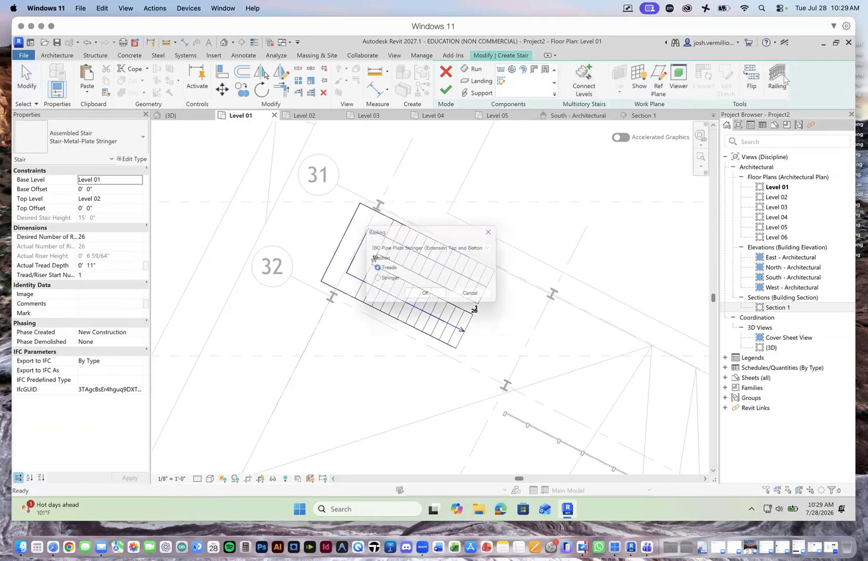
pyautogui.click(494, 248)
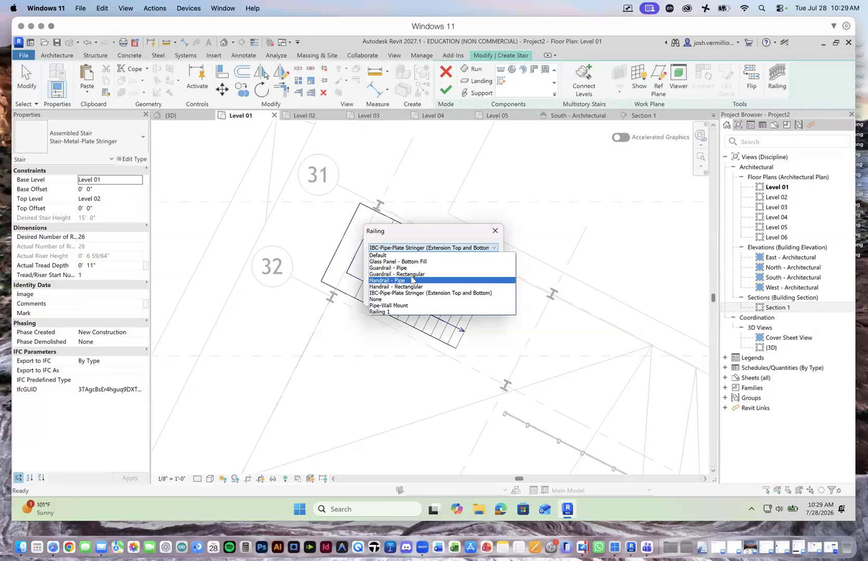
pyautogui.click(413, 262)
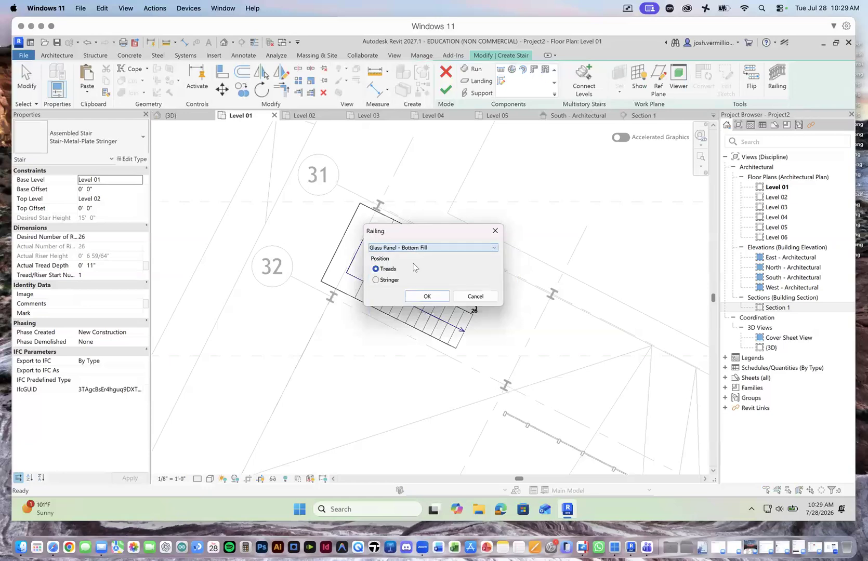
pyautogui.click(495, 249)
pyautogui.click(493, 248)
pyautogui.click(436, 297)
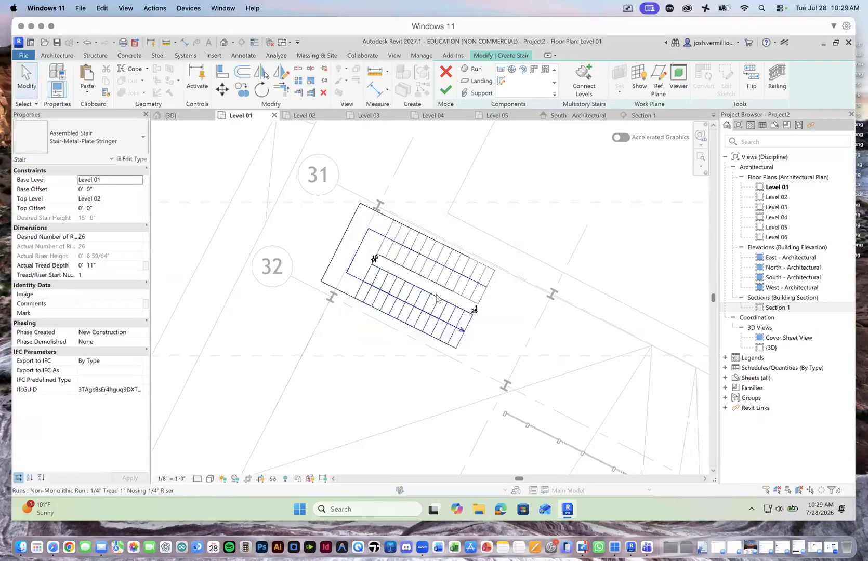
pyautogui.click(777, 77)
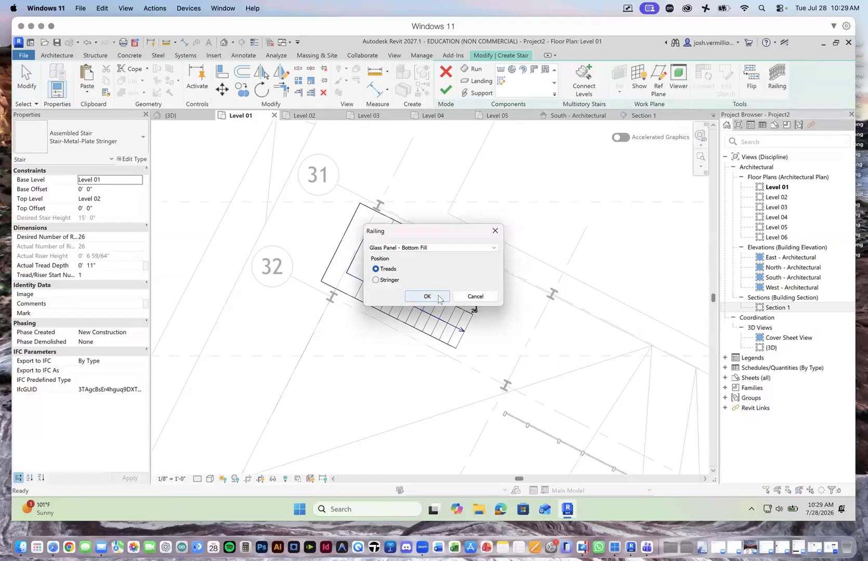
pyautogui.click(438, 299)
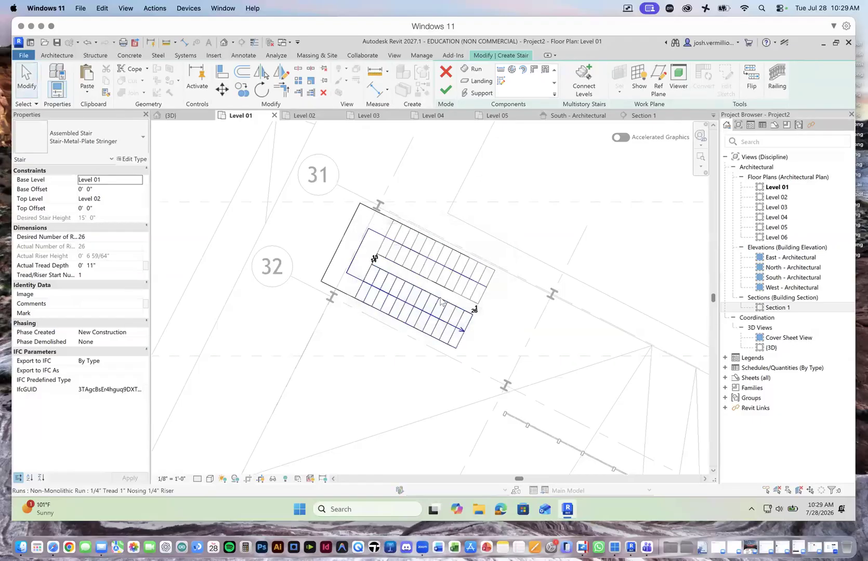
pyautogui.click(452, 93)
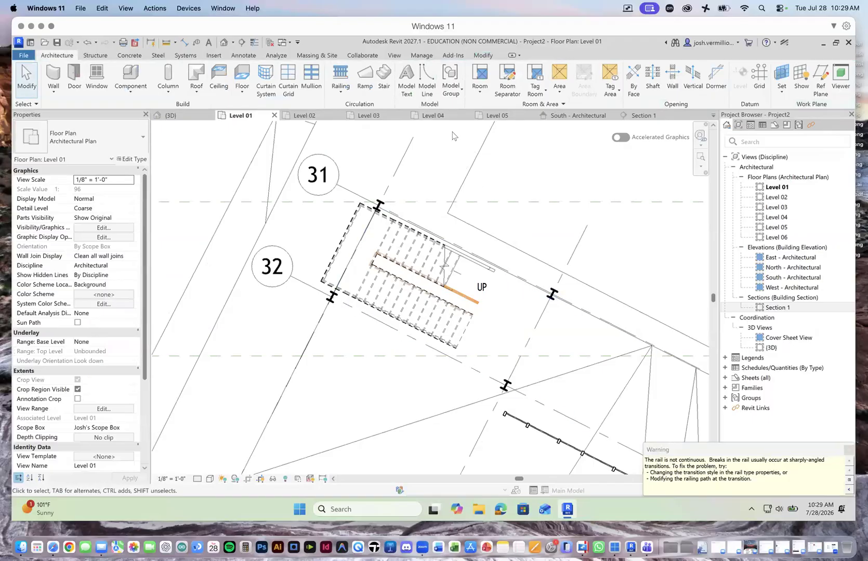
# Step: Try to move the stair's outer railing inward from the landing edge, undo the move, and clear the selection
pyautogui.click(350, 227)
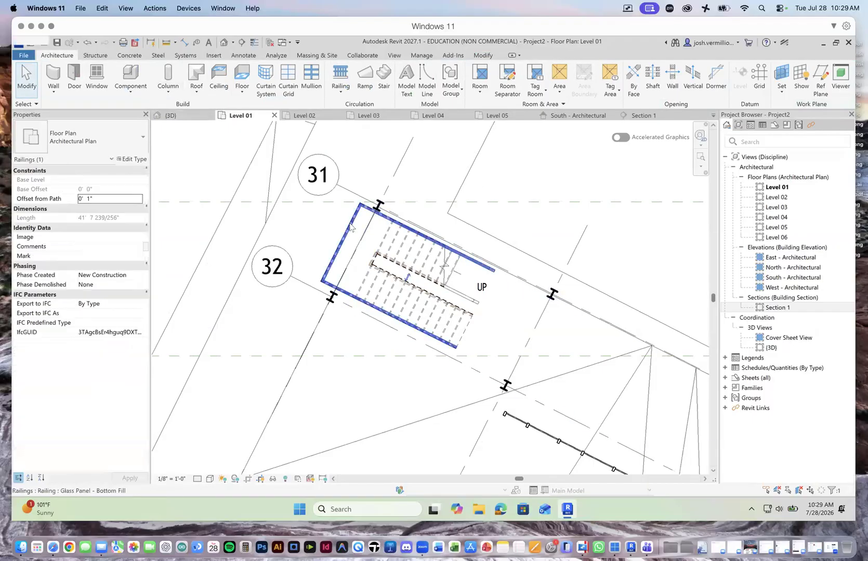
pyautogui.moveTo(346, 236); pyautogui.dragTo(389, 254)
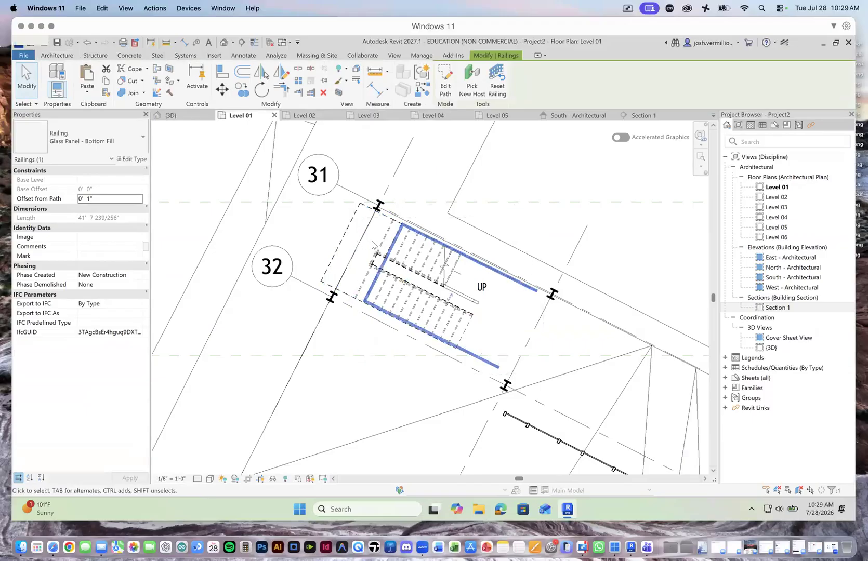
pyautogui.hotkey('ctrl', 'z')
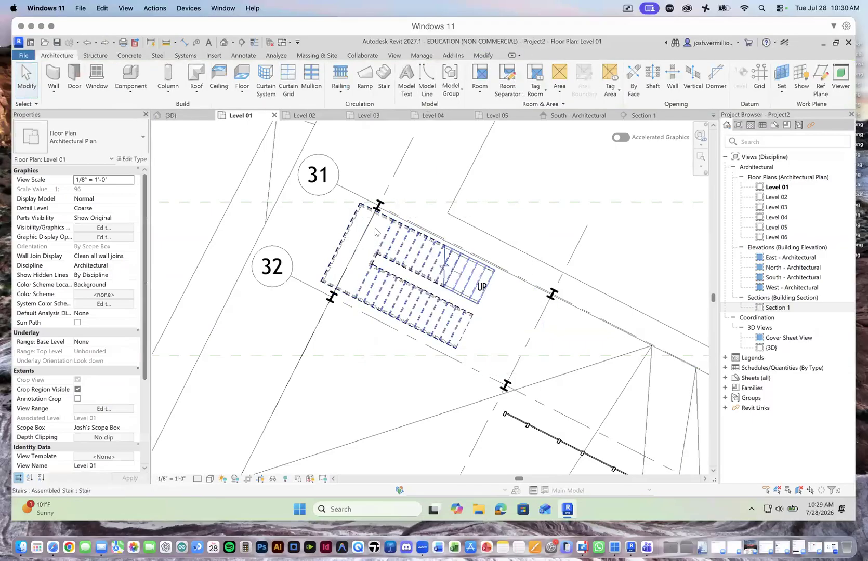
pyautogui.click(351, 233)
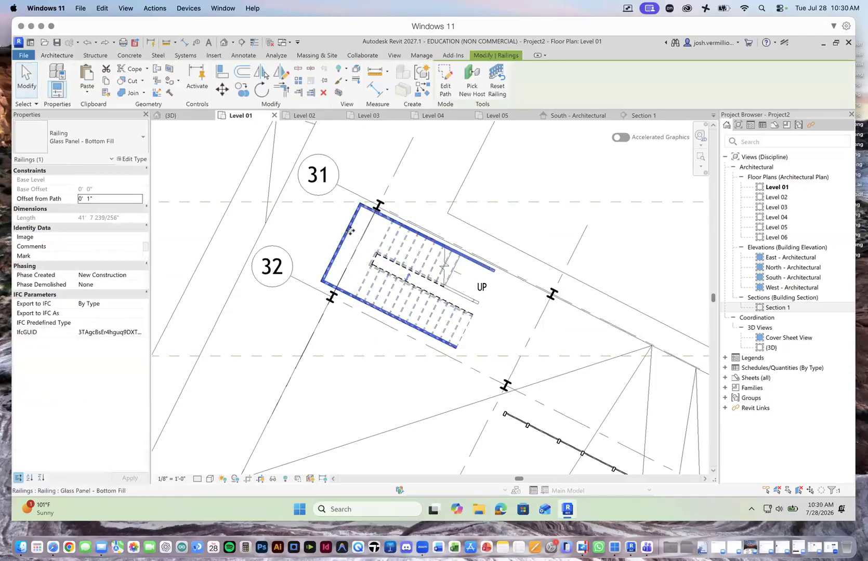
pyautogui.moveTo(487, 327); pyautogui.dragTo(420, 269)
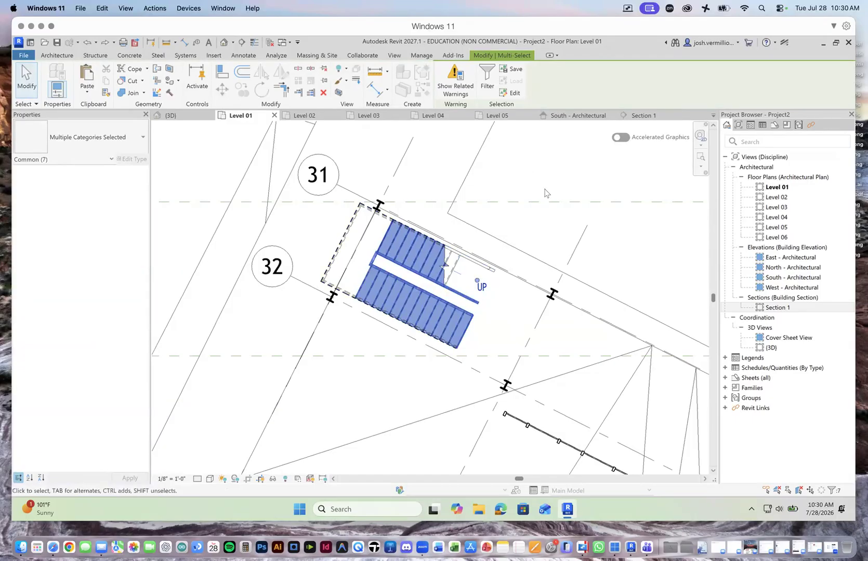
pyautogui.click(545, 196)
# Step: Examine the new stair's landing, glass railings and connection to the shortened Level 02 floor in the 3D view
pyautogui.click(171, 116)
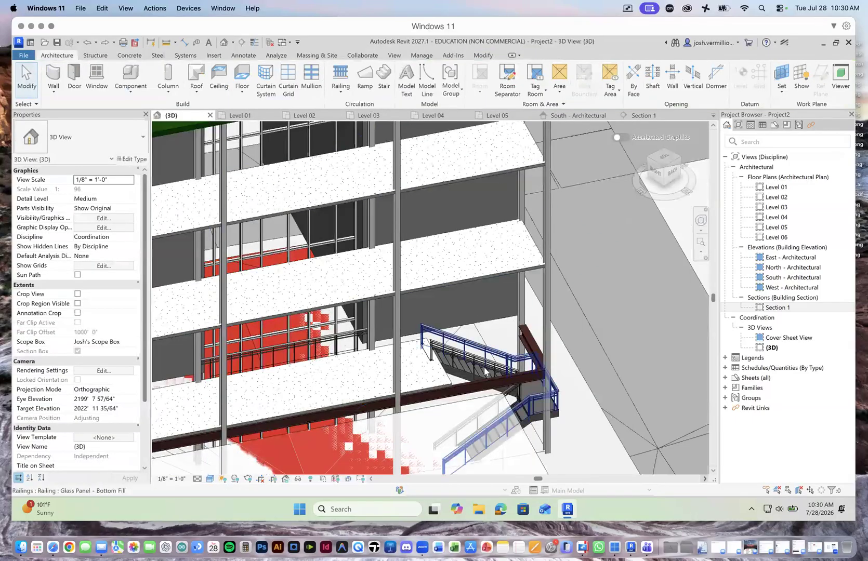
pyautogui.scroll(-3, 451, 382)
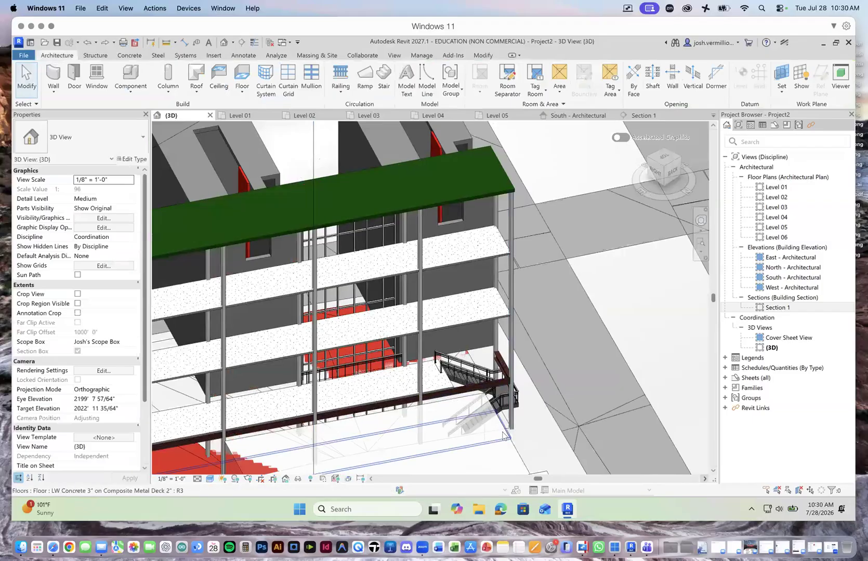
pyautogui.scroll(4, 503, 435)
pyautogui.scroll(2, 502, 435)
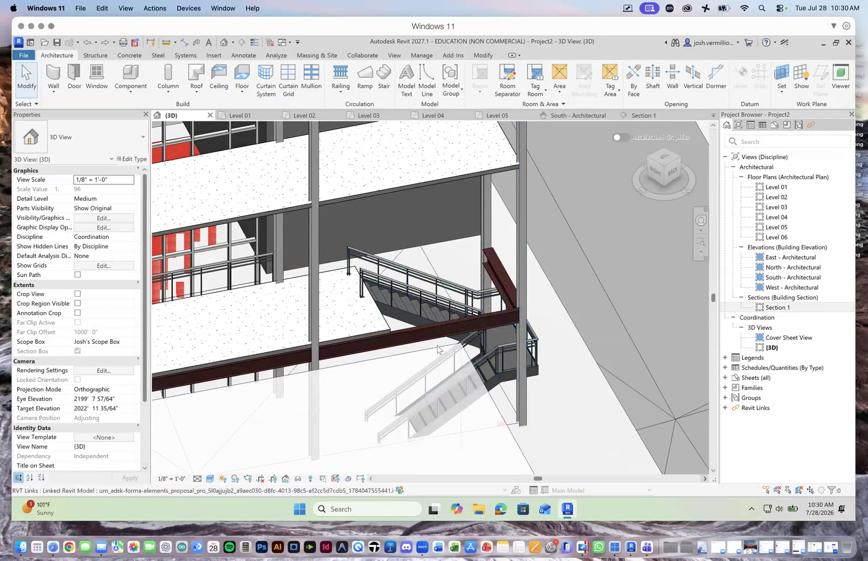
# Step: Examine the end bay of the building and how the stair meets the Level 02 floor edge and the ground in the 3D view
pyautogui.scroll(-3, 407, 338)
pyautogui.scroll(-5, 427, 396)
pyautogui.scroll(3, 422, 411)
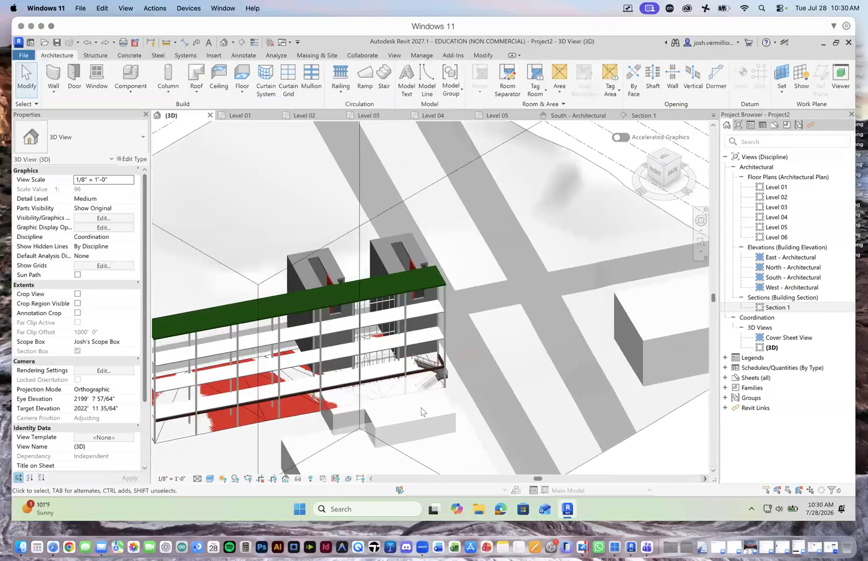
pyautogui.scroll(8, 421, 410)
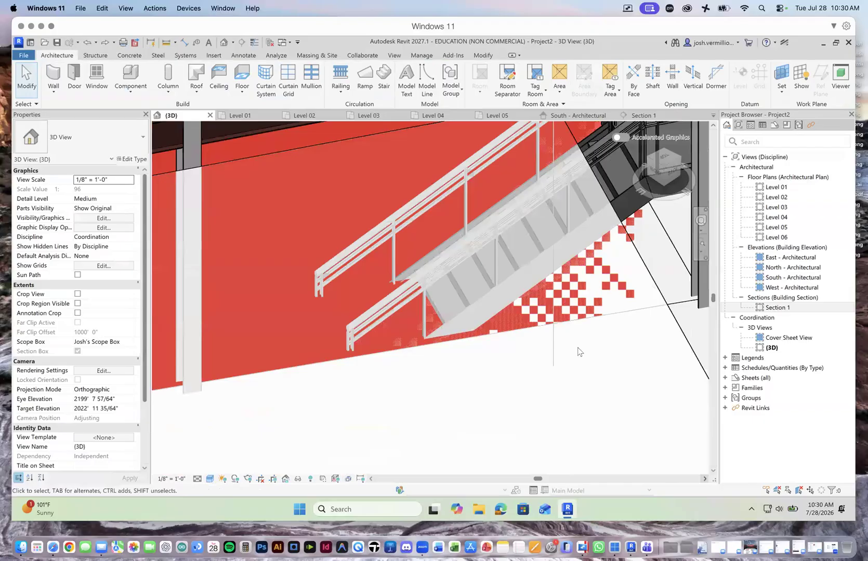
pyautogui.scroll(-5, 520, 340)
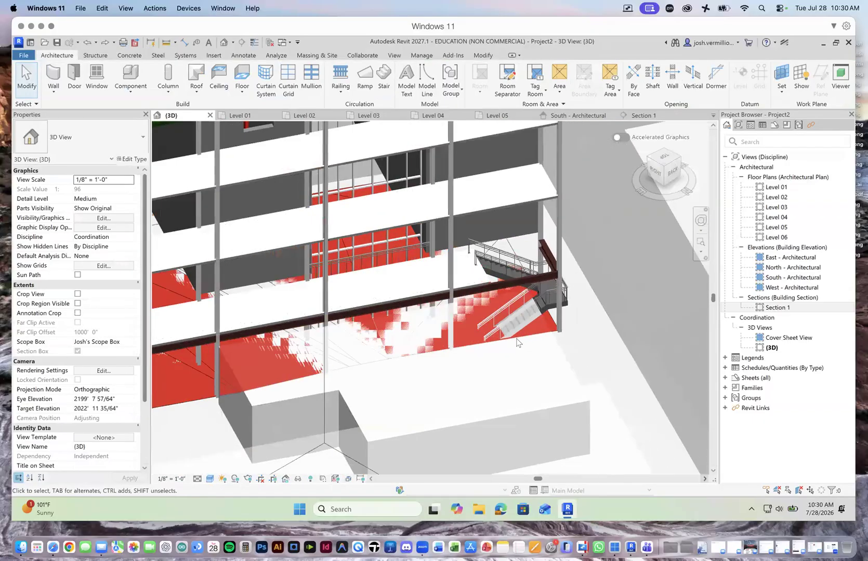
pyautogui.scroll(-8, 517, 342)
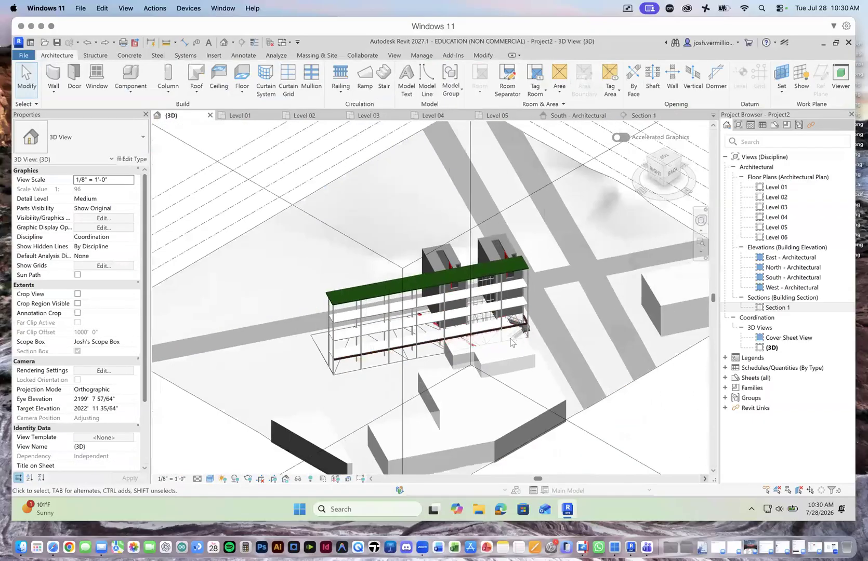
pyautogui.scroll(5, 511, 343)
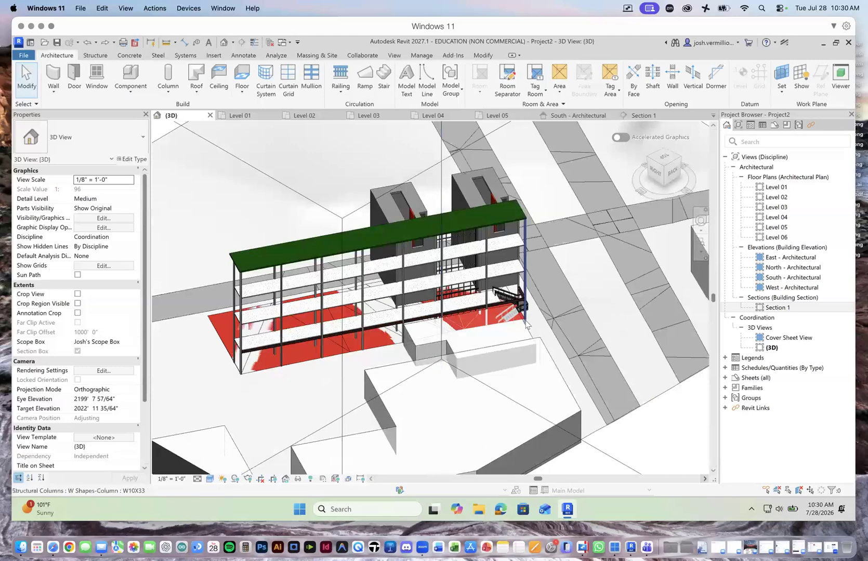
pyautogui.scroll(-3, 526, 324)
pyautogui.scroll(5, 499, 322)
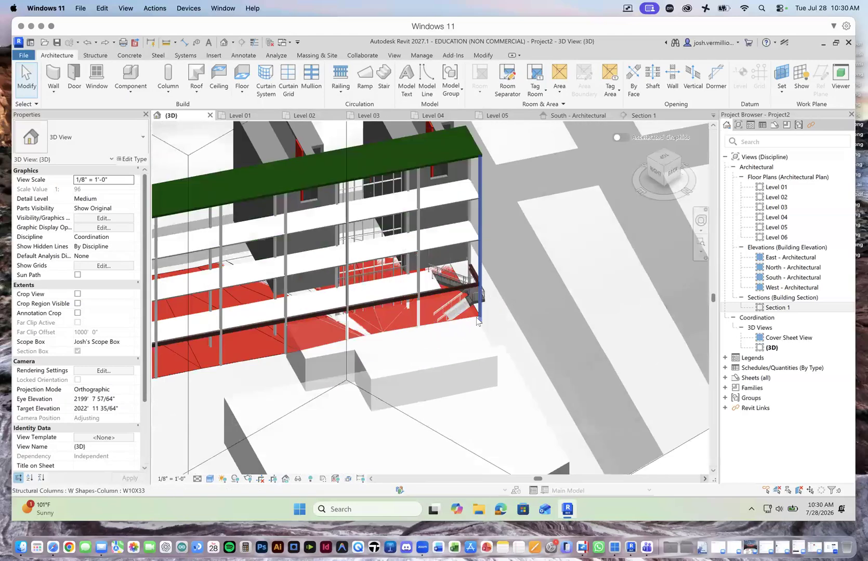
pyautogui.scroll(2, 465, 327)
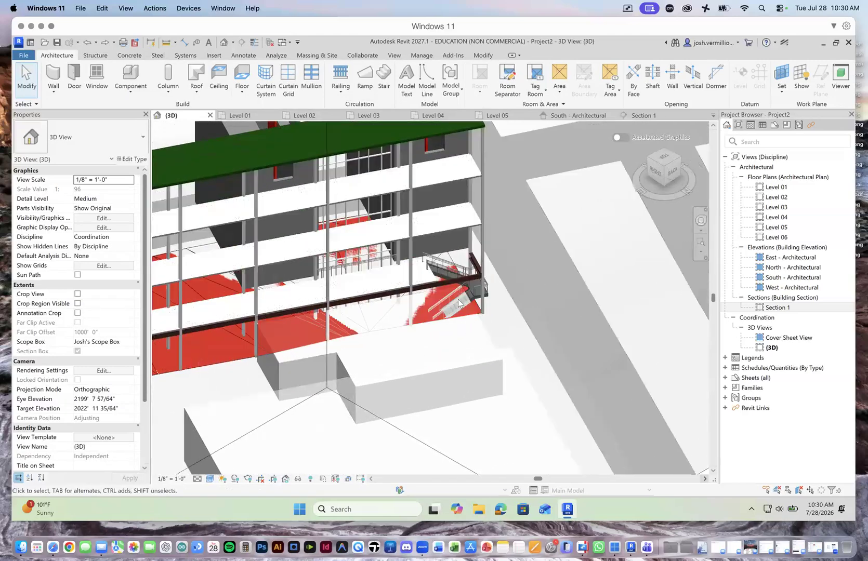
pyautogui.scroll(5, 458, 303)
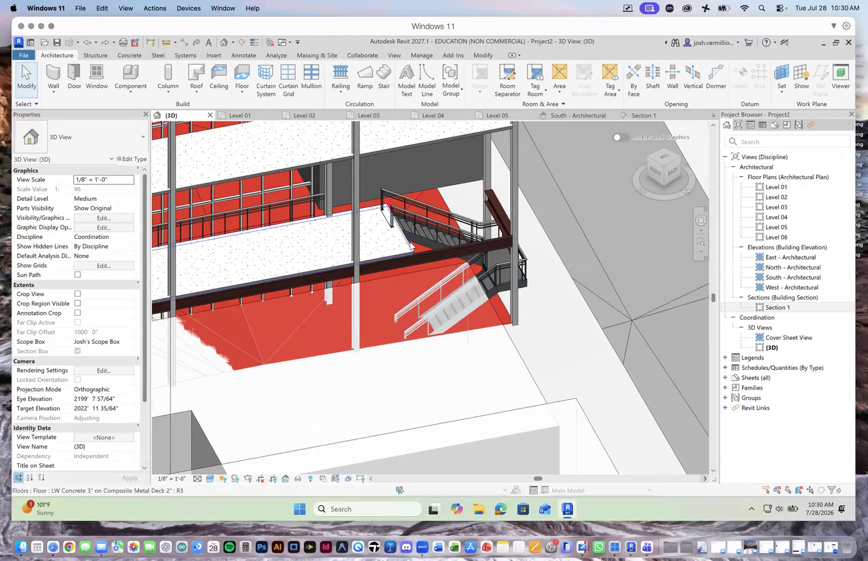
# Step: Edit the Level 02 floor boundary, moving its stair-side edge back to about 13'-1" from the end columns, and finish the sketch
pyautogui.click(398, 242)
pyautogui.click(453, 90)
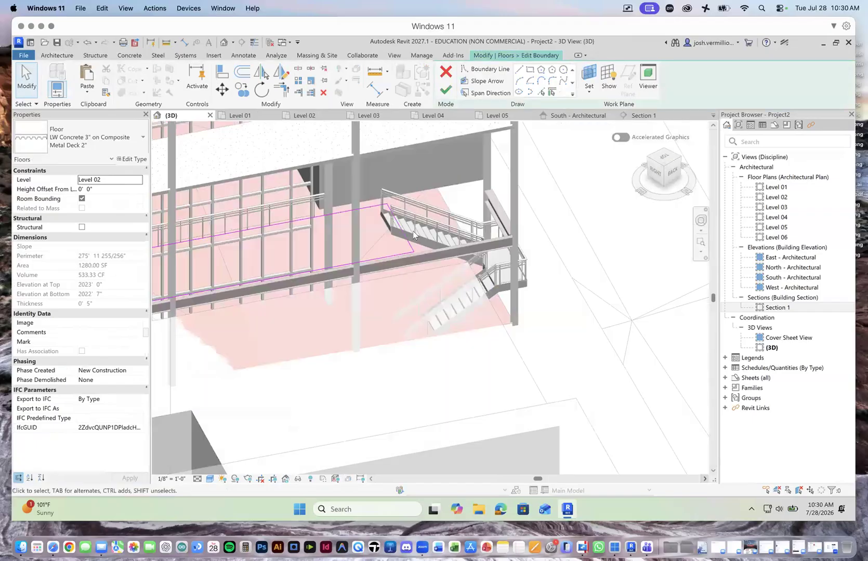
pyautogui.click(409, 244)
pyautogui.moveTo(389, 244); pyautogui.dragTo(393, 244)
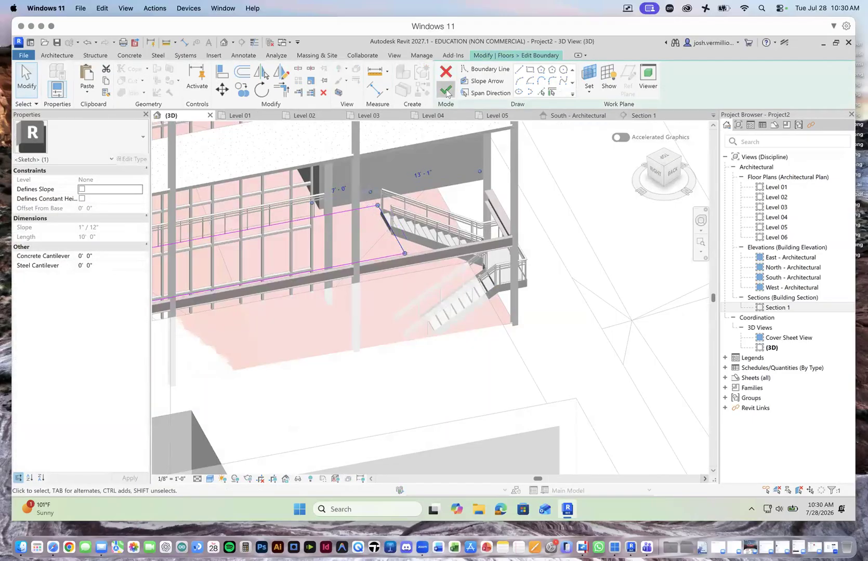
pyautogui.click(446, 90)
pyautogui.click(561, 186)
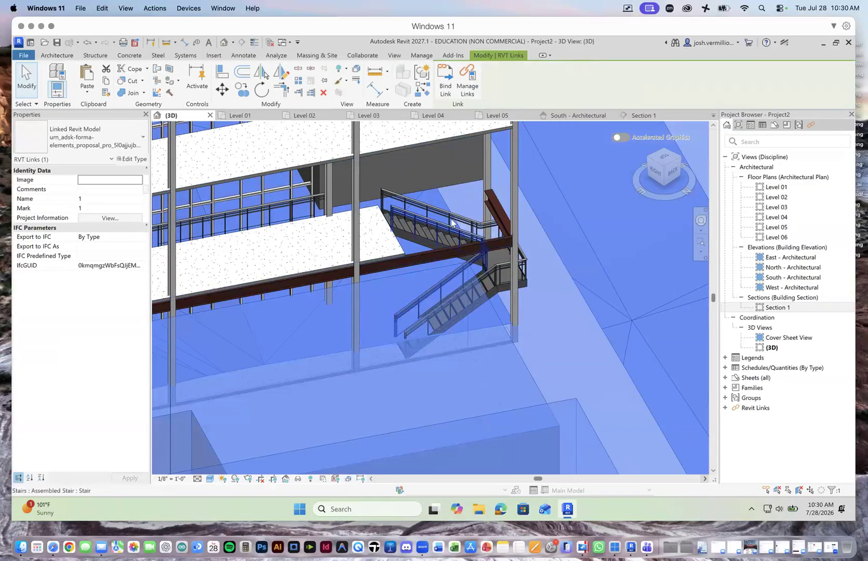
# Step: Open the Level 01 floor plan at the stair between grids 31 and 32
pyautogui.scroll(-3, 426, 225)
pyautogui.scroll(-2, 446, 213)
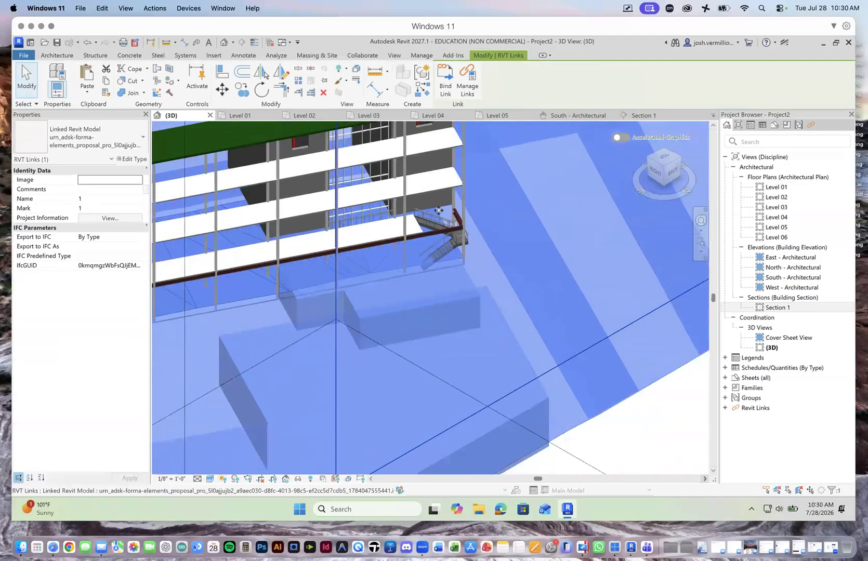
pyautogui.click(235, 116)
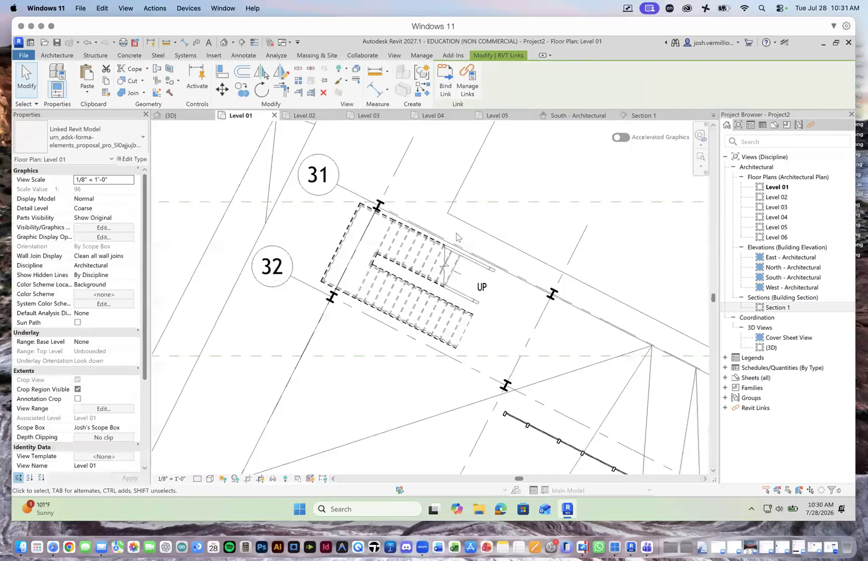
pyautogui.click(430, 266)
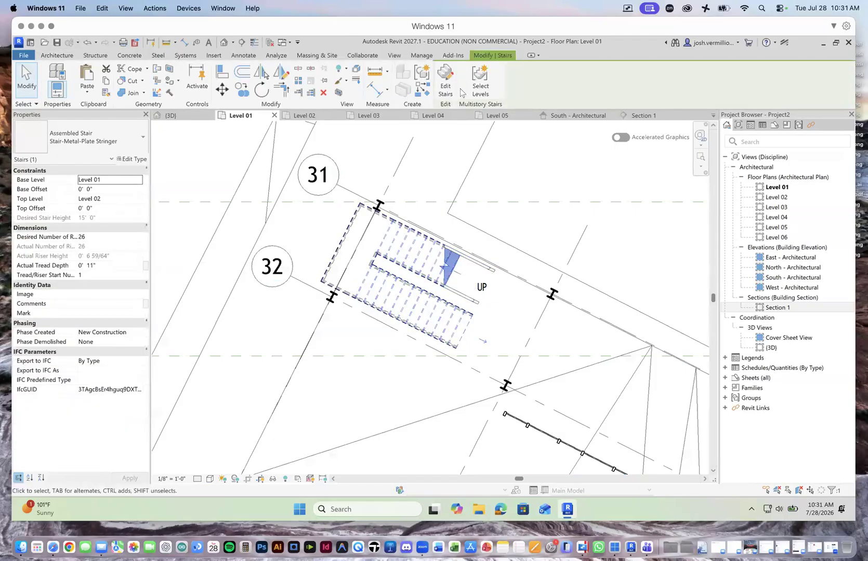
pyautogui.click(445, 78)
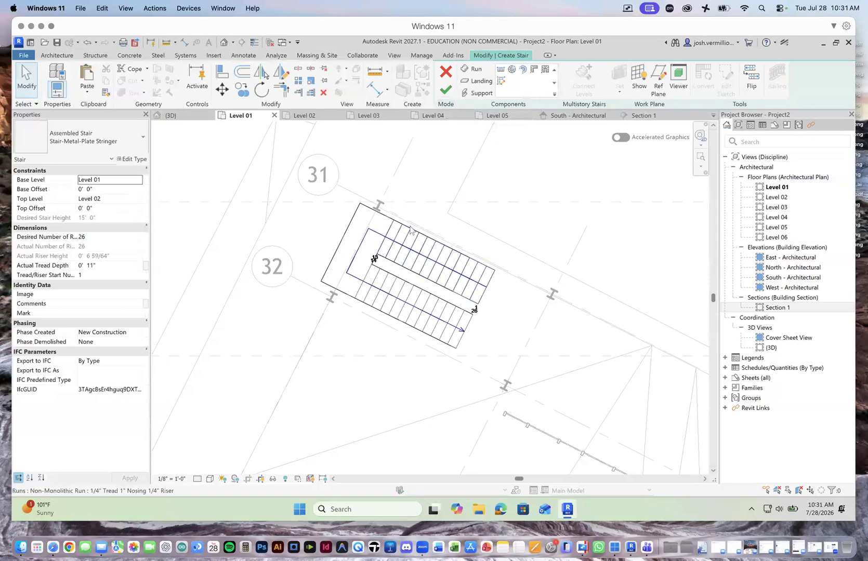
pyautogui.click(448, 91)
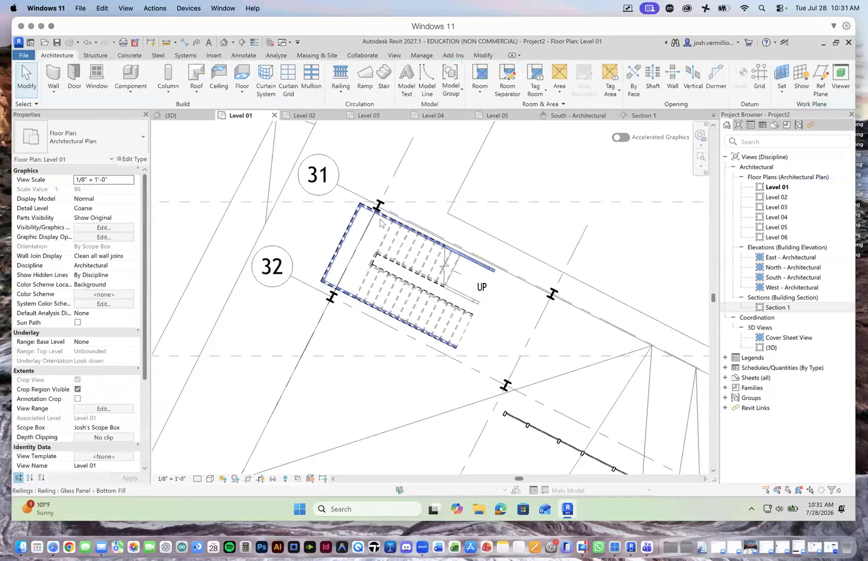
# Step: Make the U-shaped stair multistory by connecting it to Levels 03 through 06 in the Section 1 view
pyautogui.click(381, 223)
pyautogui.click(391, 243)
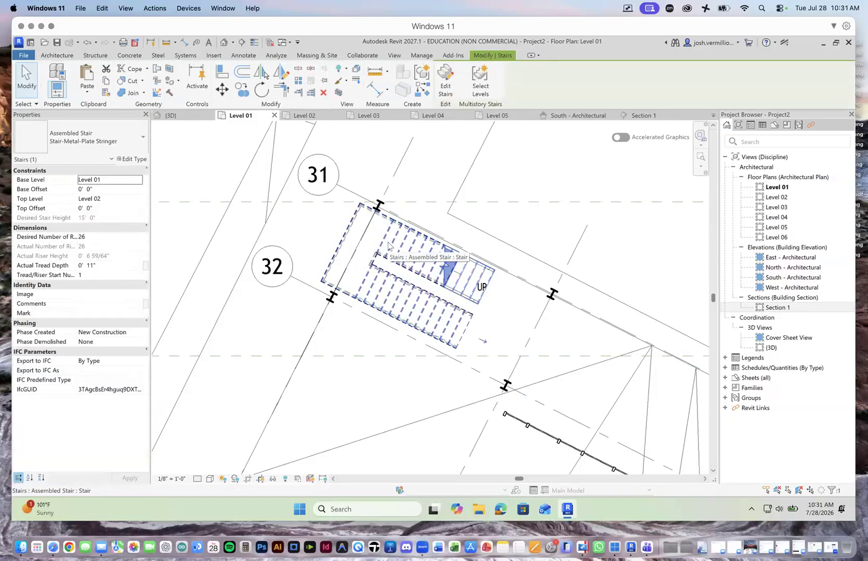
pyautogui.click(480, 86)
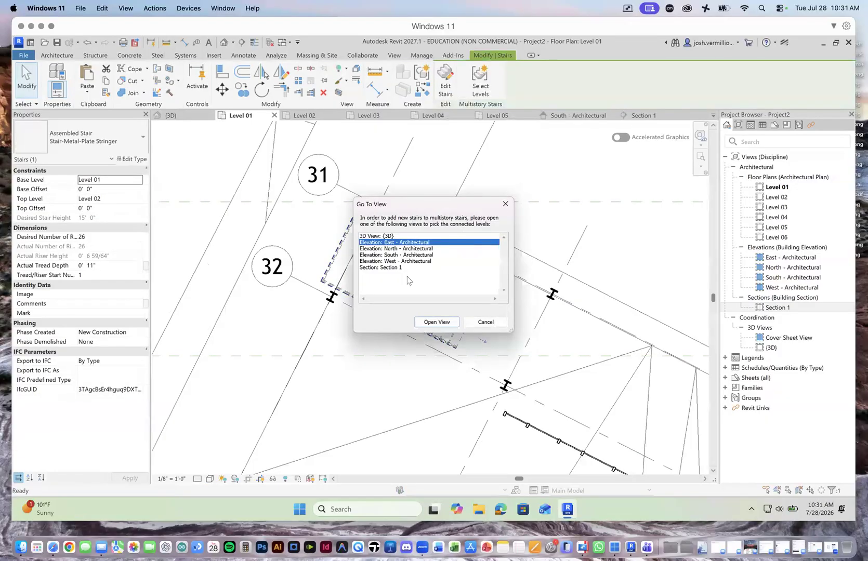
pyautogui.click(393, 268)
pyautogui.click(437, 322)
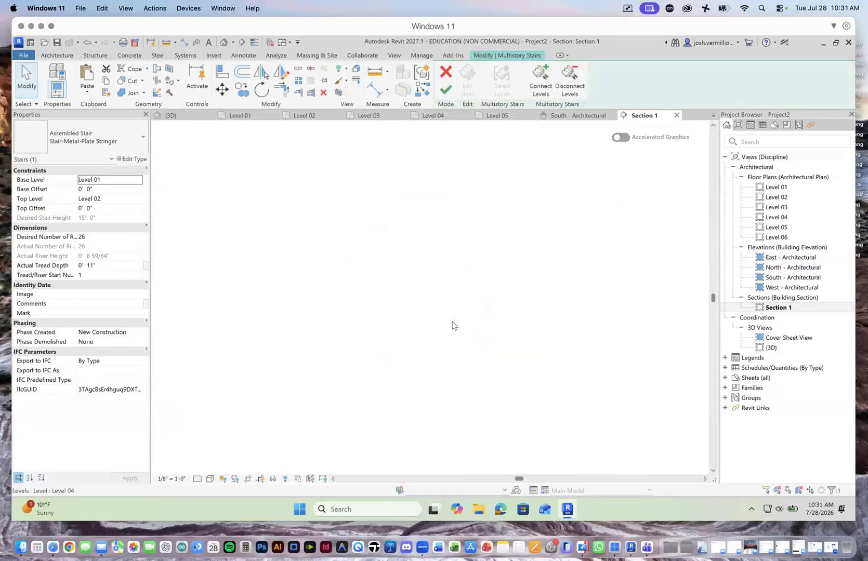
pyautogui.scroll(1, 525, 371)
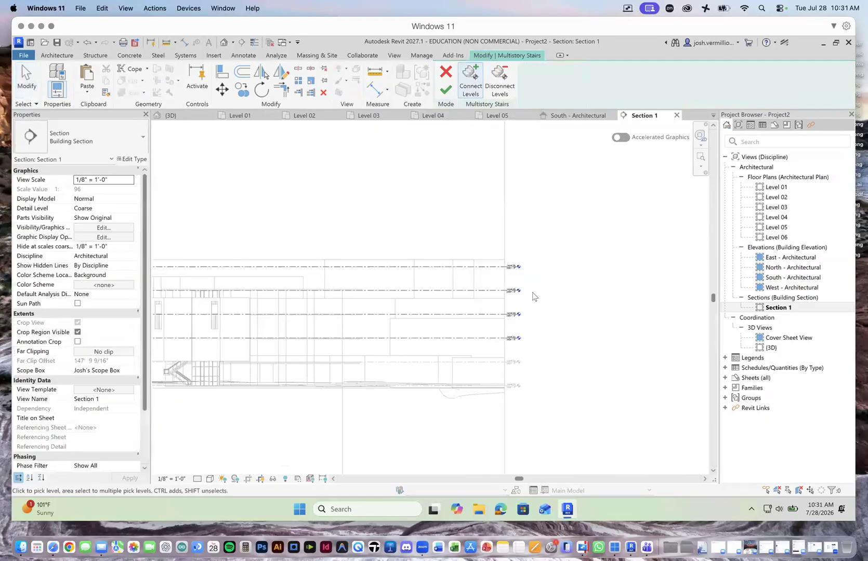
pyautogui.moveTo(534, 251); pyautogui.dragTo(509, 345)
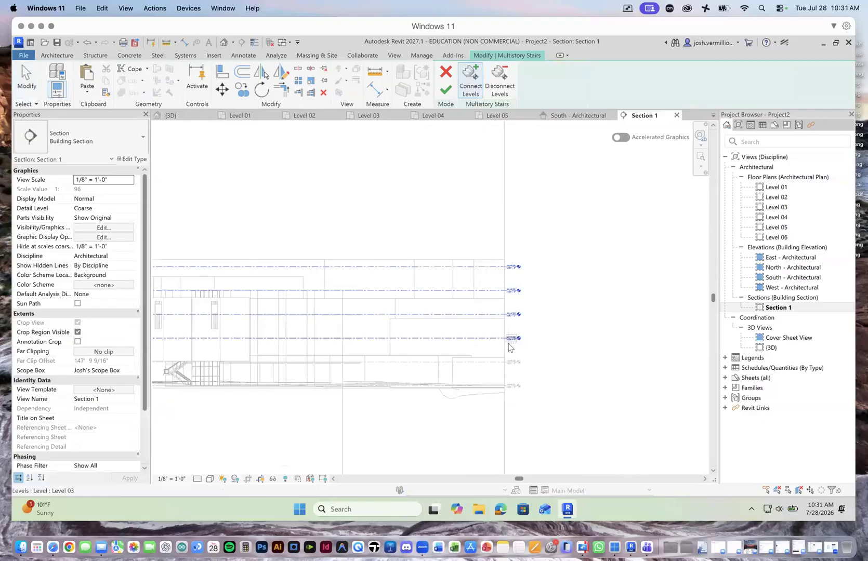
pyautogui.press('Delete')
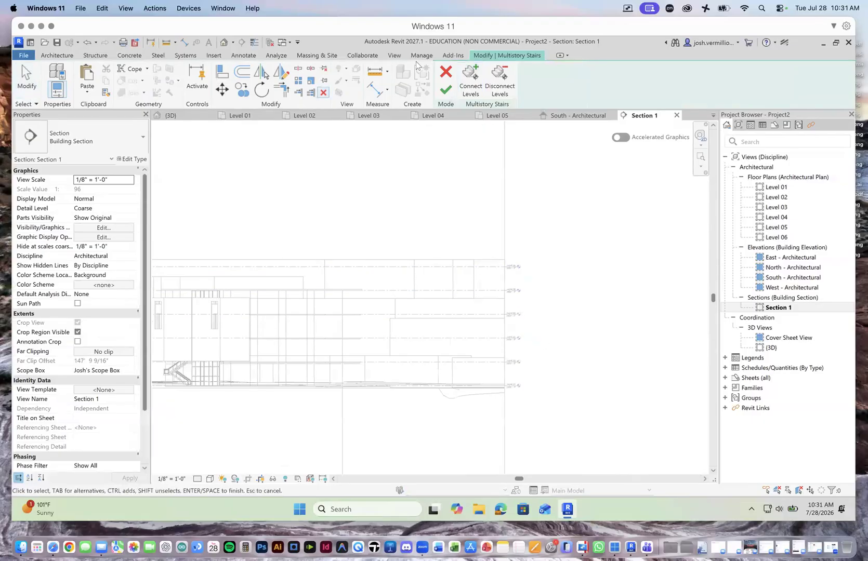
pyautogui.click(470, 78)
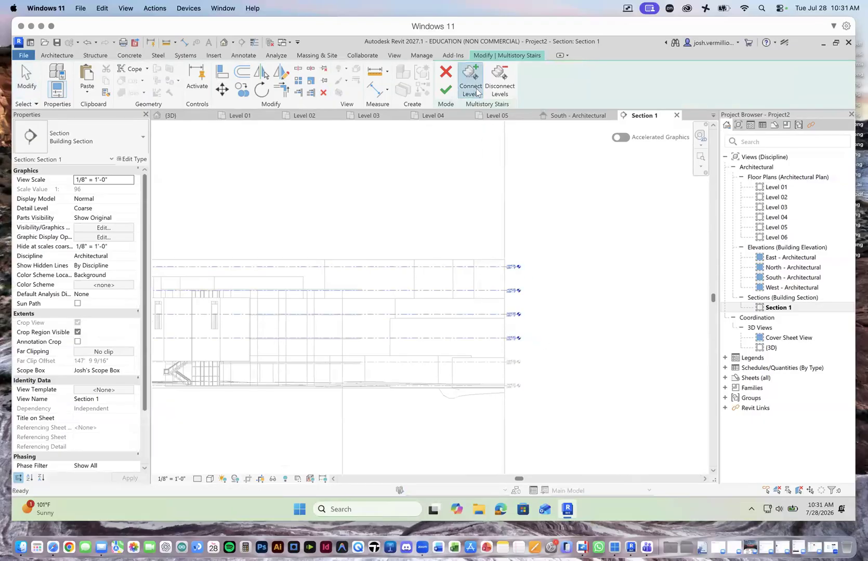
pyautogui.click(445, 89)
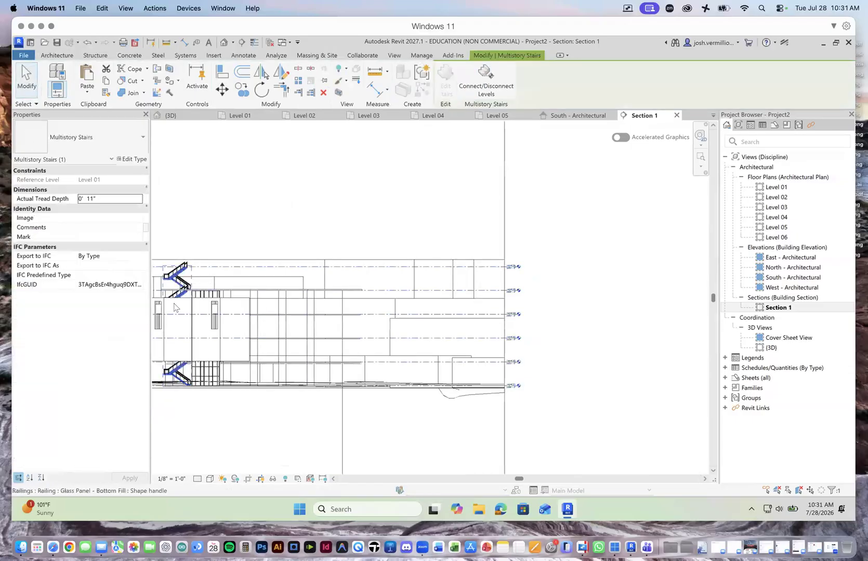
# Step: Disconnect Level 06 from the multistory stair and finish the level edit
pyautogui.scroll(2, 174, 307)
pyautogui.click(507, 89)
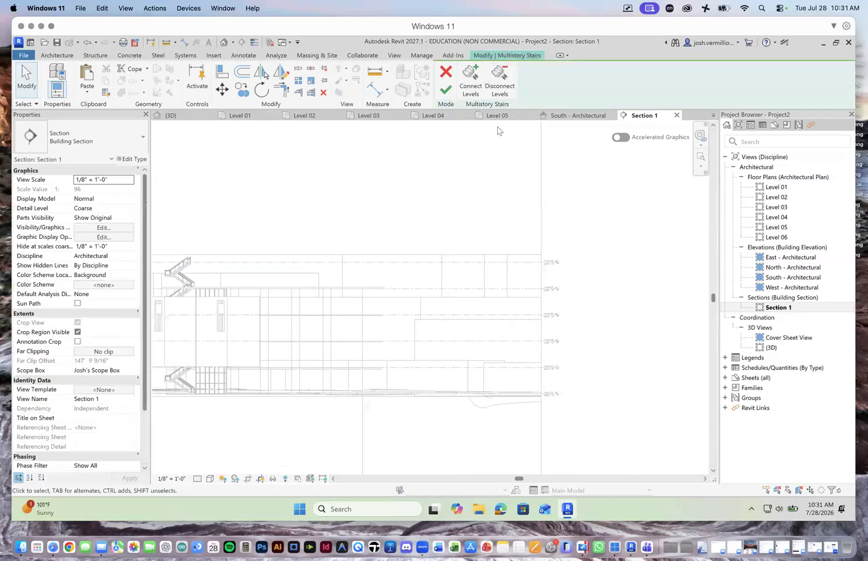
pyautogui.click(499, 79)
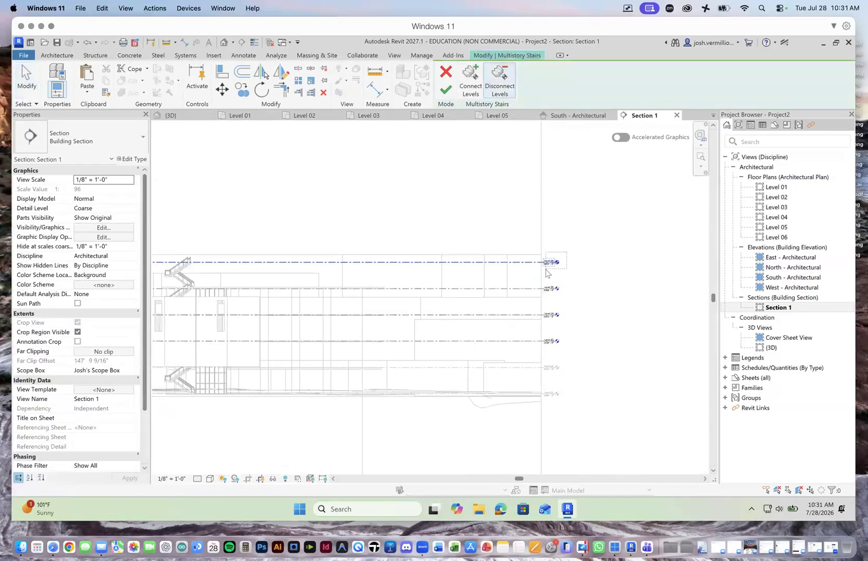
pyautogui.click(446, 90)
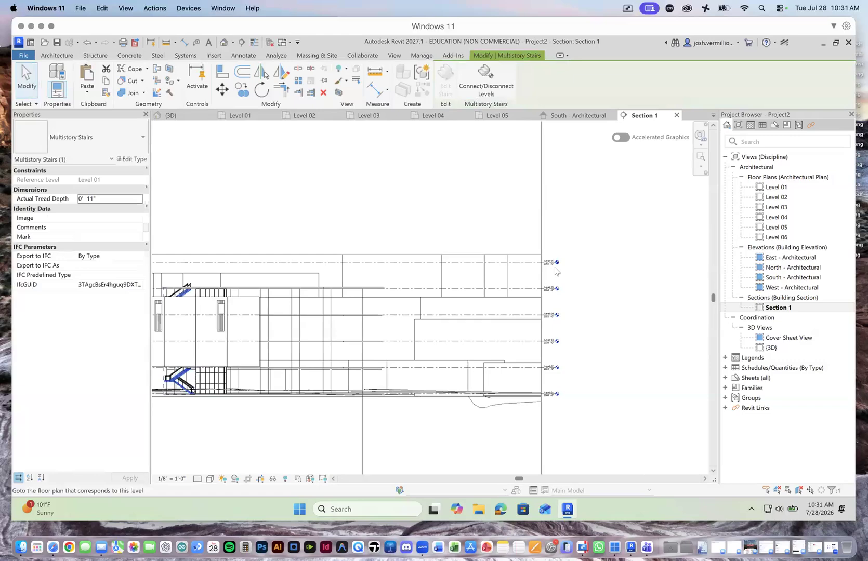
# Step: In the 3D view, shorten the Level 03 floor by pulling its end boundary edge back to the stair's arrival point, and finish the sketch
pyautogui.click(188, 119)
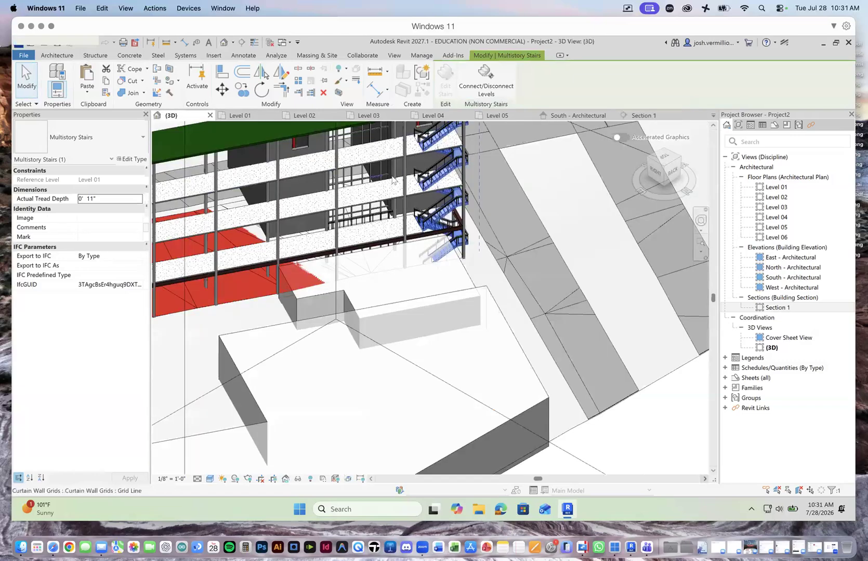
pyautogui.scroll(-6, 466, 243)
pyautogui.scroll(7, 466, 220)
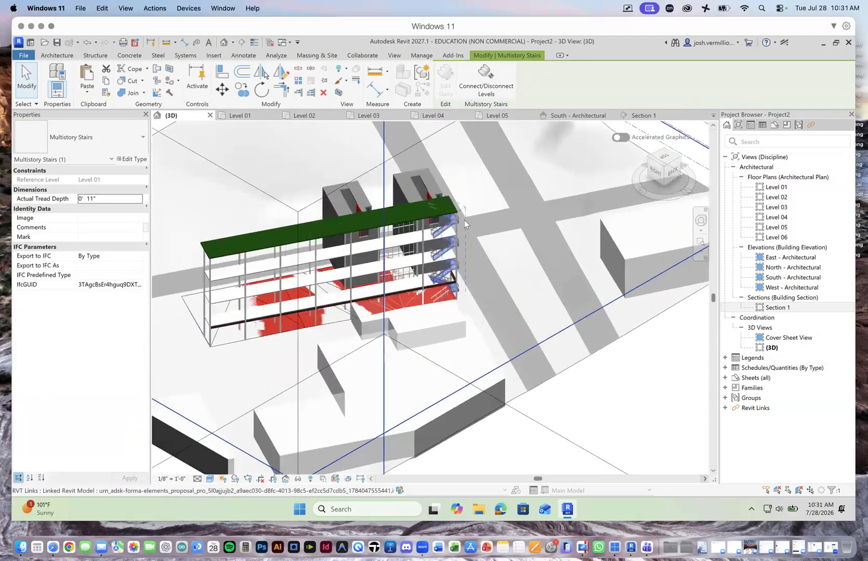
pyautogui.scroll(5, 434, 393)
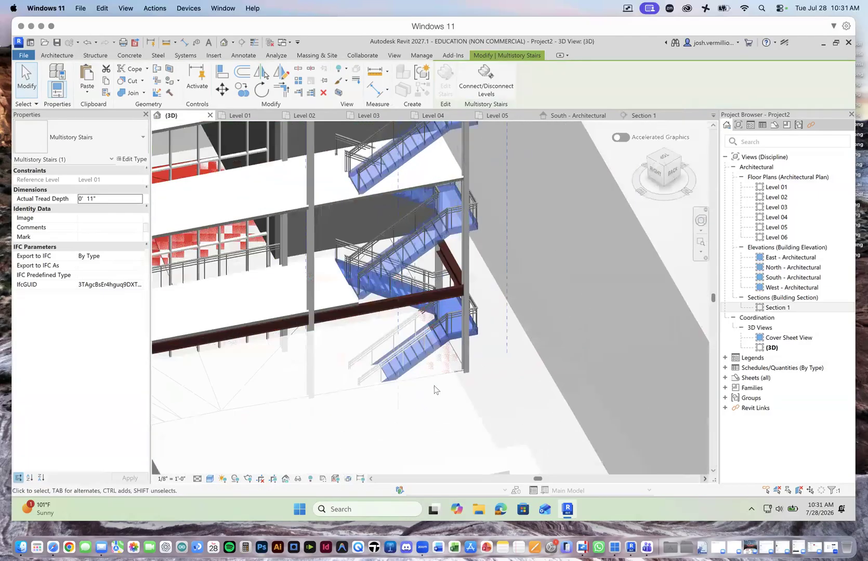
pyautogui.click(453, 163)
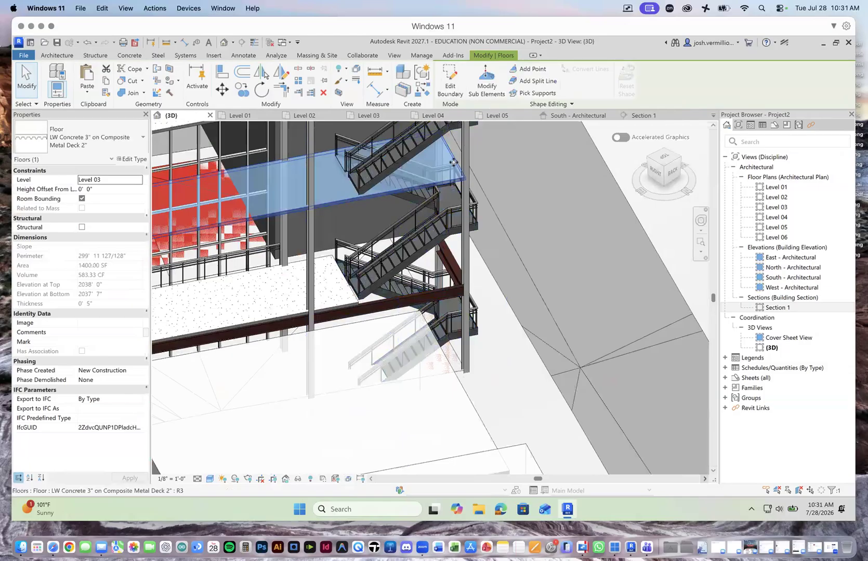
pyautogui.click(450, 83)
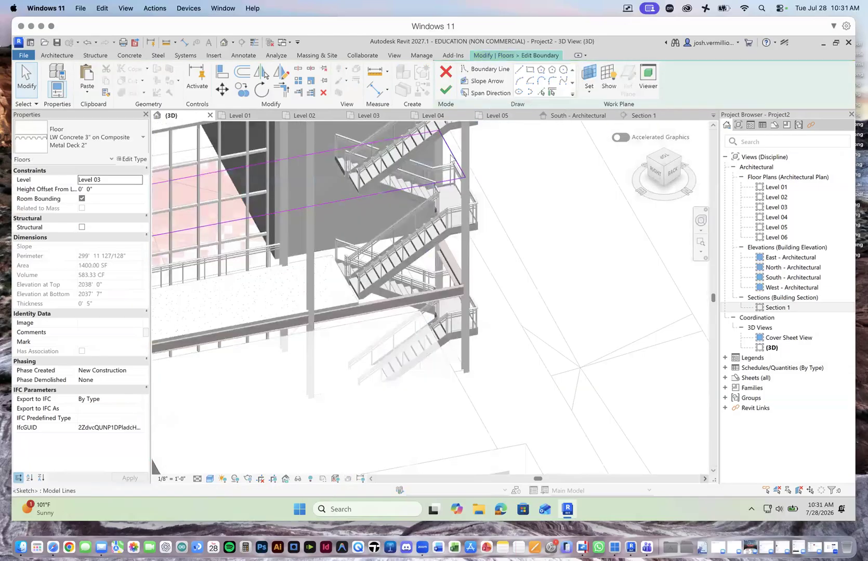
pyautogui.moveTo(451, 155); pyautogui.dragTo(343, 176)
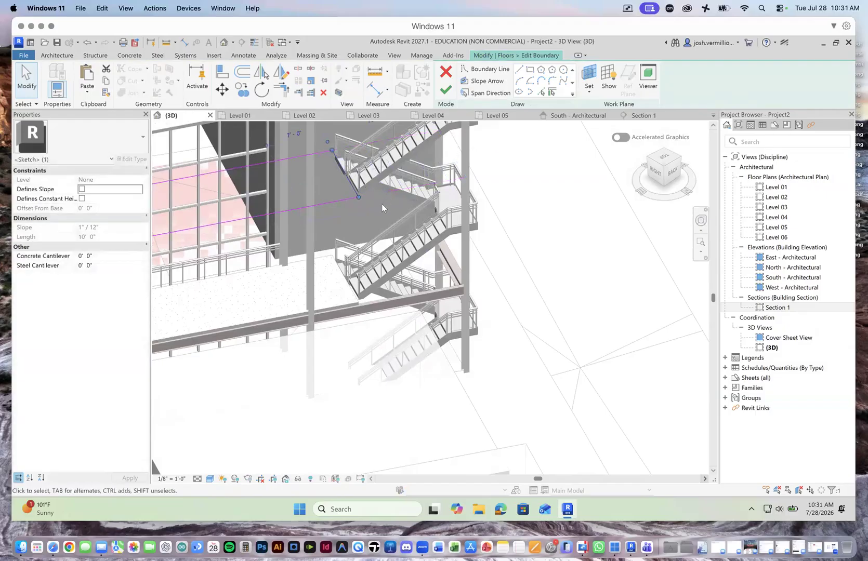
pyautogui.click(445, 90)
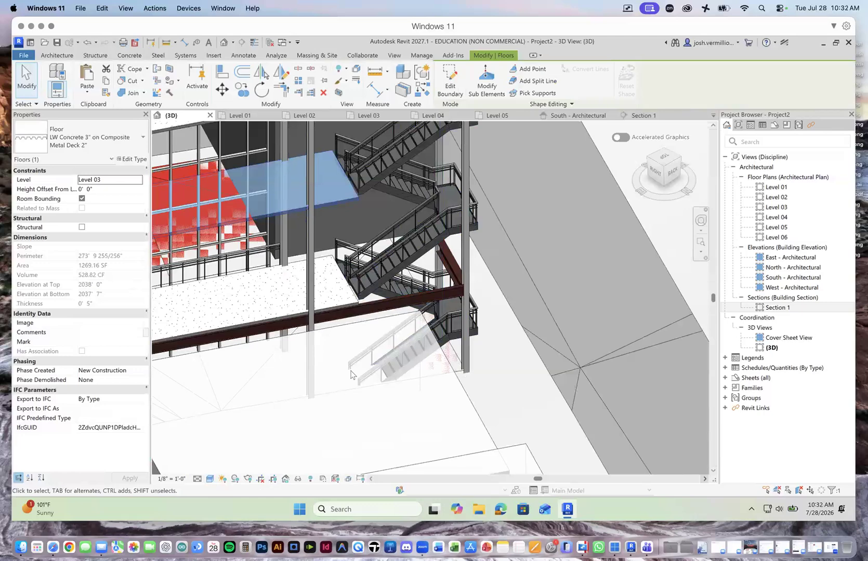
pyautogui.scroll(-4, 352, 374)
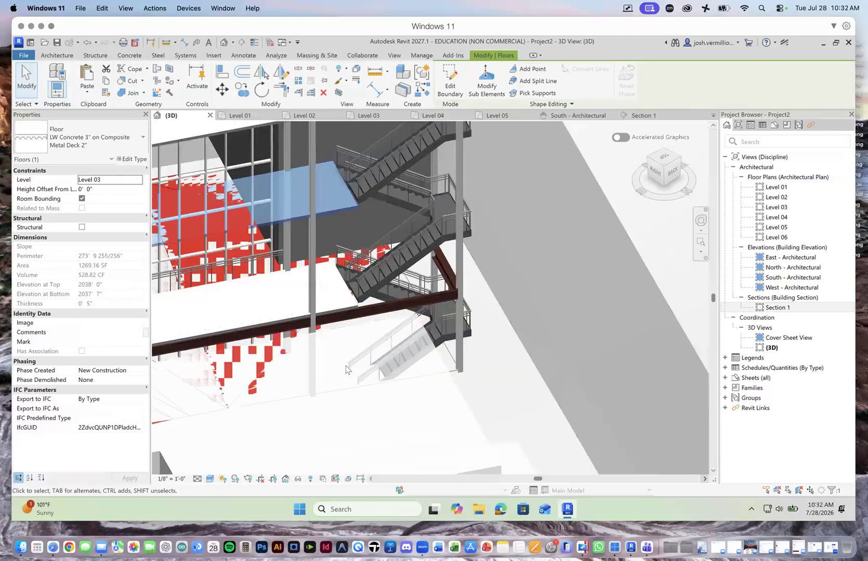
# Step: Shorten the Level 04 floor by pulling its end boundary edge back to the stair's arrival point, and finish the sketch
pyautogui.scroll(4, 349, 195)
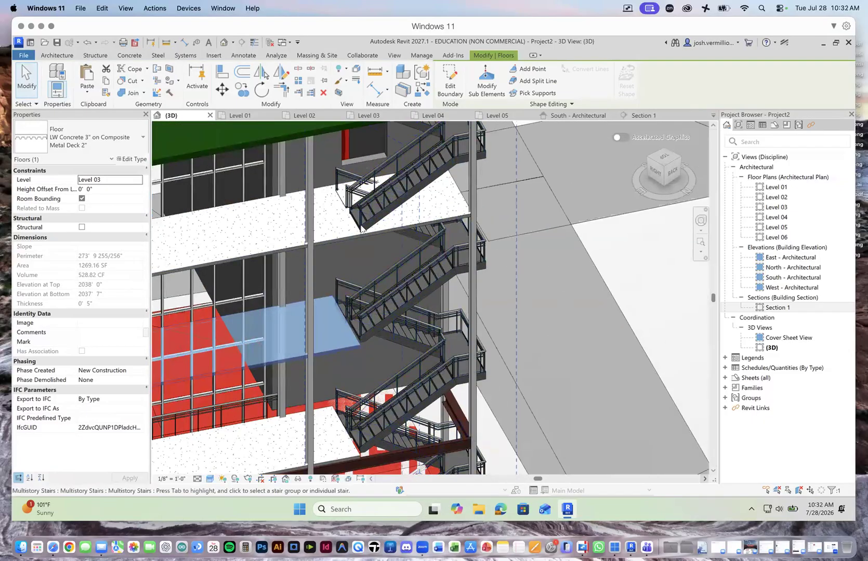
pyautogui.scroll(3, 415, 234)
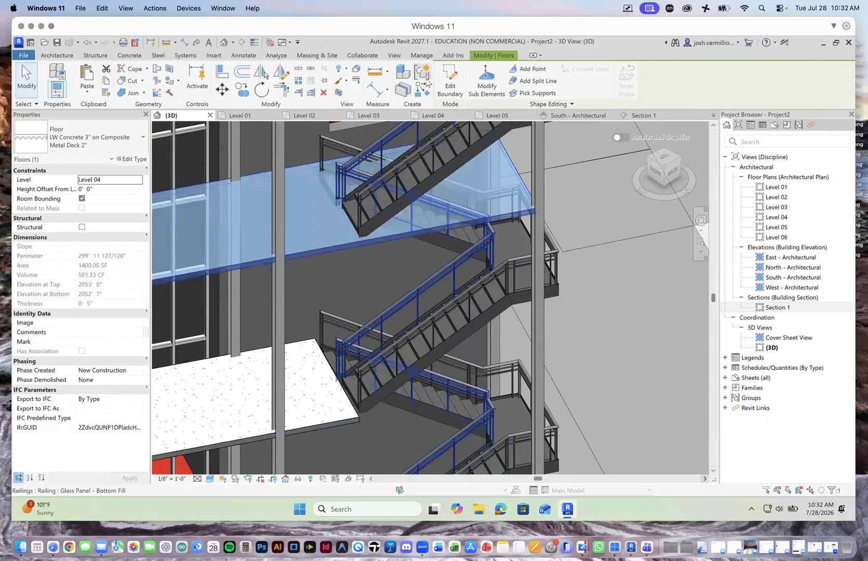
pyautogui.click(450, 80)
pyautogui.moveTo(516, 171); pyautogui.dragTo(337, 204)
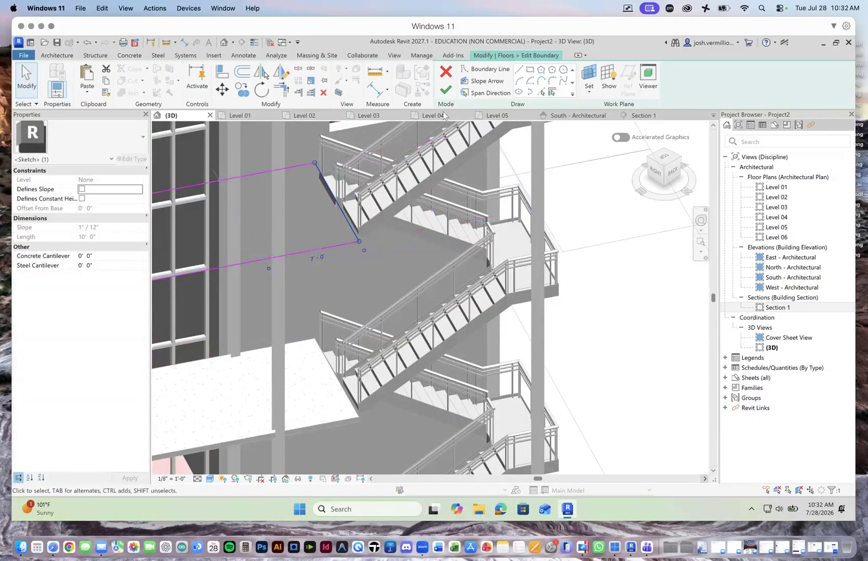
pyautogui.click(445, 90)
pyautogui.scroll(-5, 481, 259)
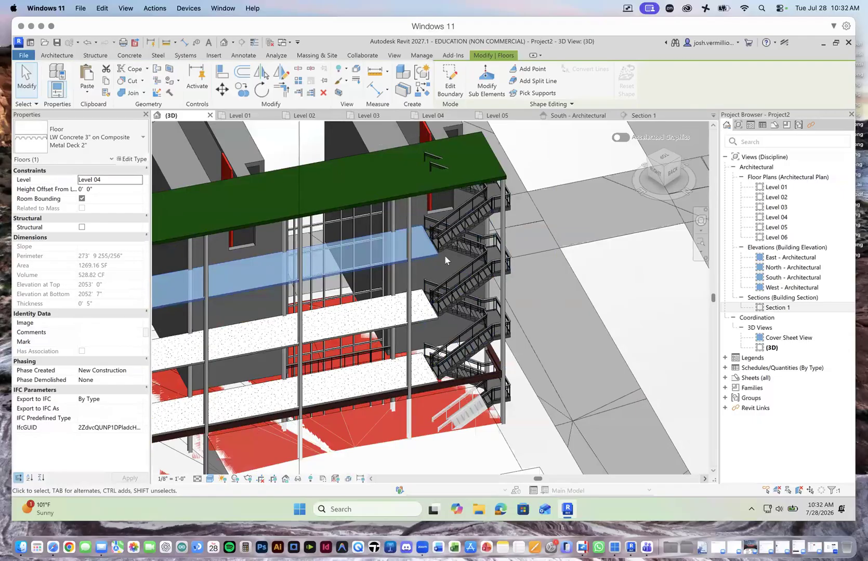
pyautogui.scroll(-5, 443, 250)
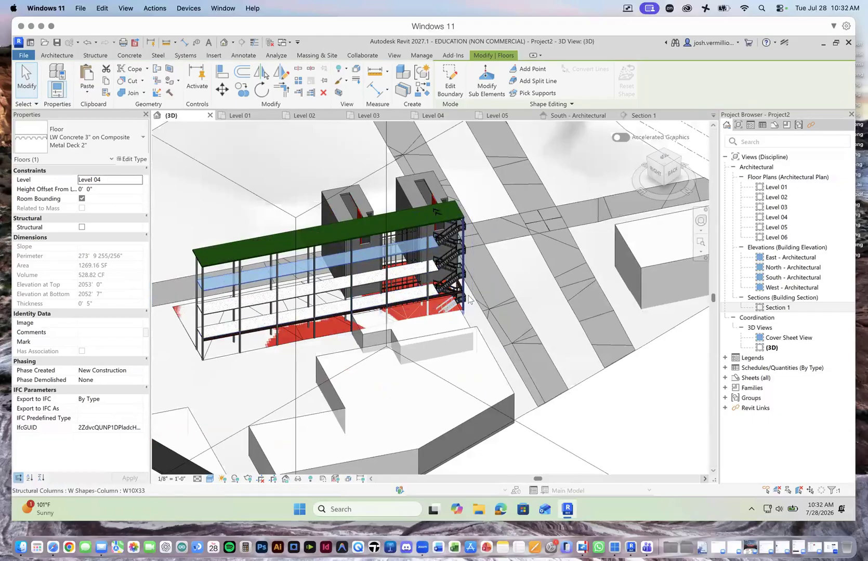
pyautogui.scroll(5, 421, 285)
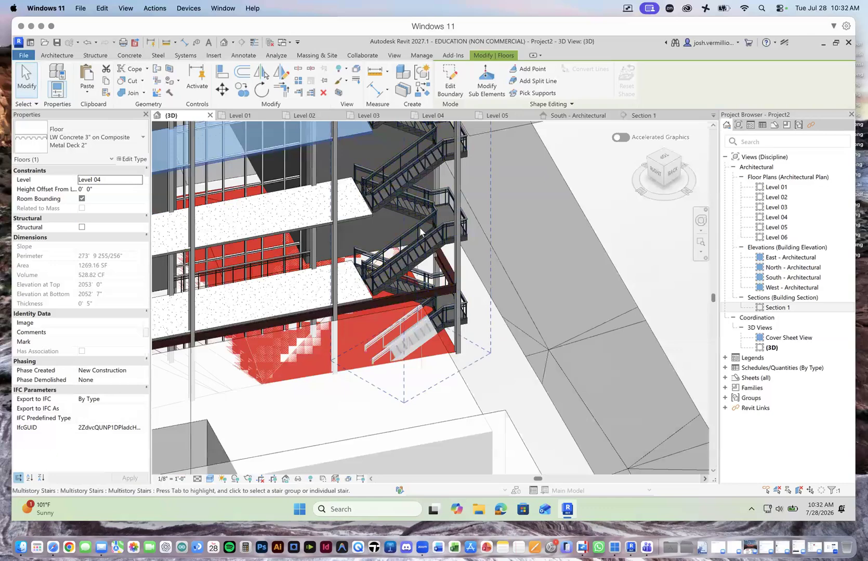
# Step: In the Level 01 plan, select only the multistory stair and its railings, filtering out floors, grids and RVT links
pyautogui.click(239, 115)
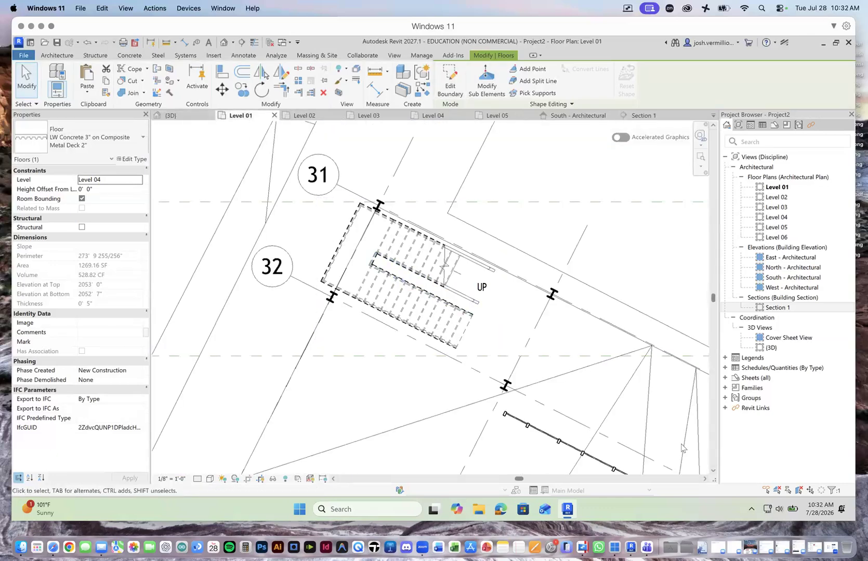
pyautogui.moveTo(423, 213); pyautogui.dragTo(344, 316)
pyautogui.click(830, 490)
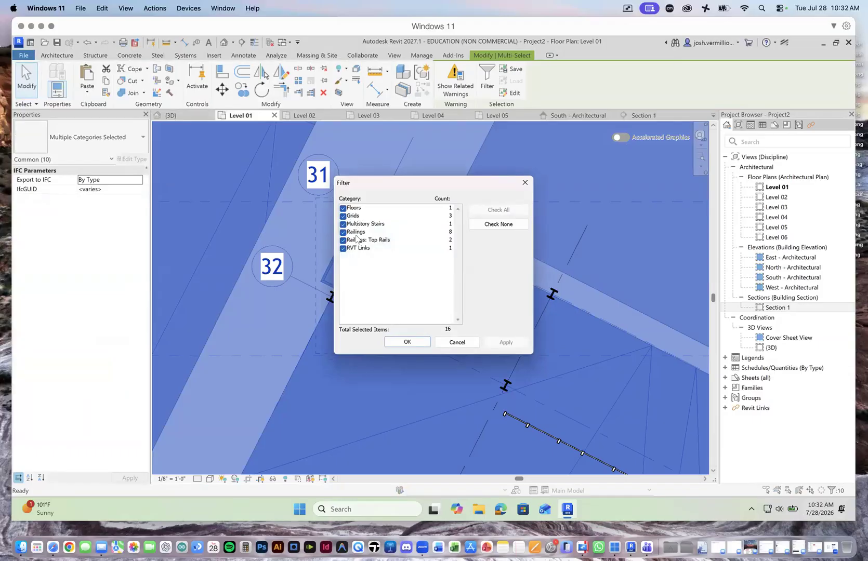
pyautogui.click(343, 248)
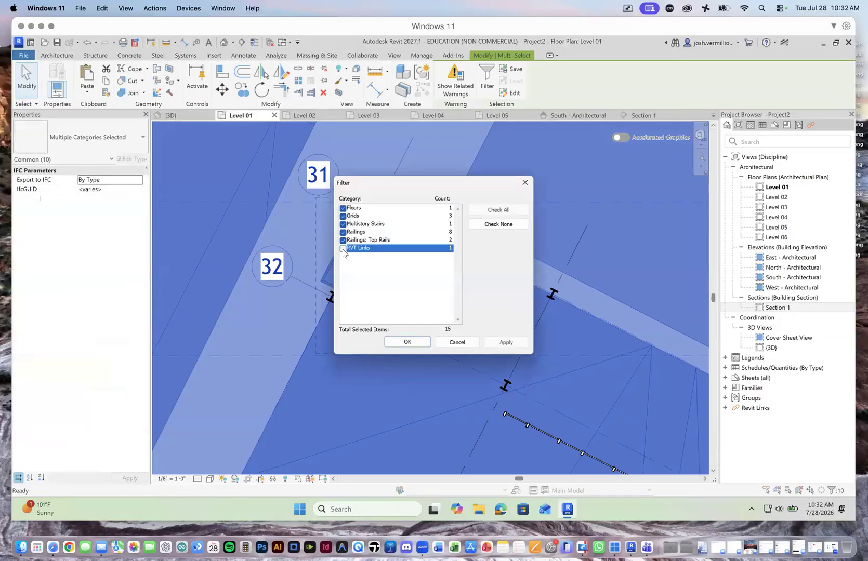
pyautogui.click(343, 216)
pyautogui.click(343, 208)
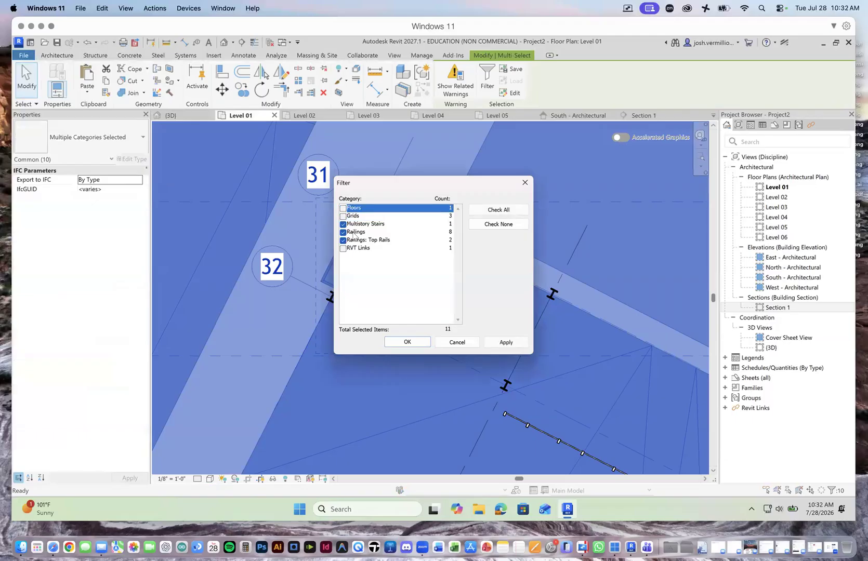
pyautogui.click(506, 342)
pyautogui.click(407, 342)
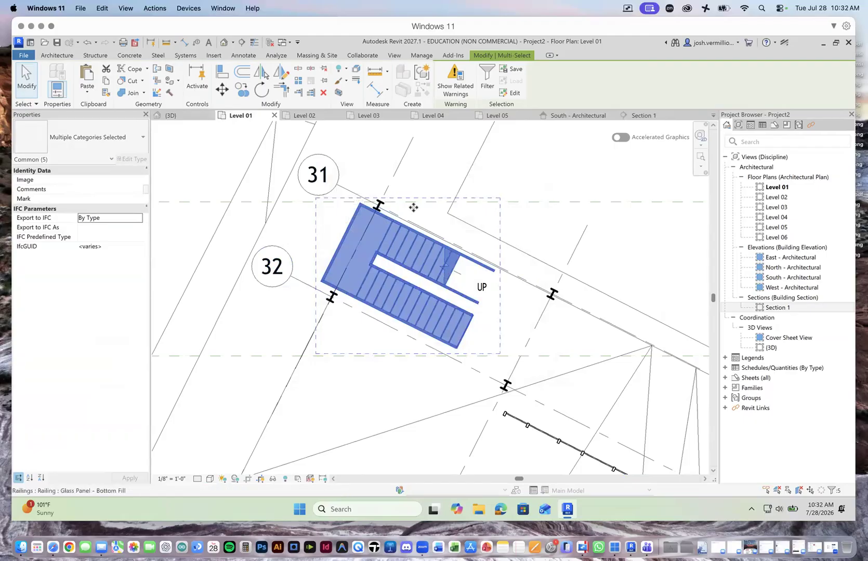
# Step: Move the selected stair and railings inward along the bay so the landing edge sits inside the end column line
pyautogui.click(222, 89)
pyautogui.click(344, 238)
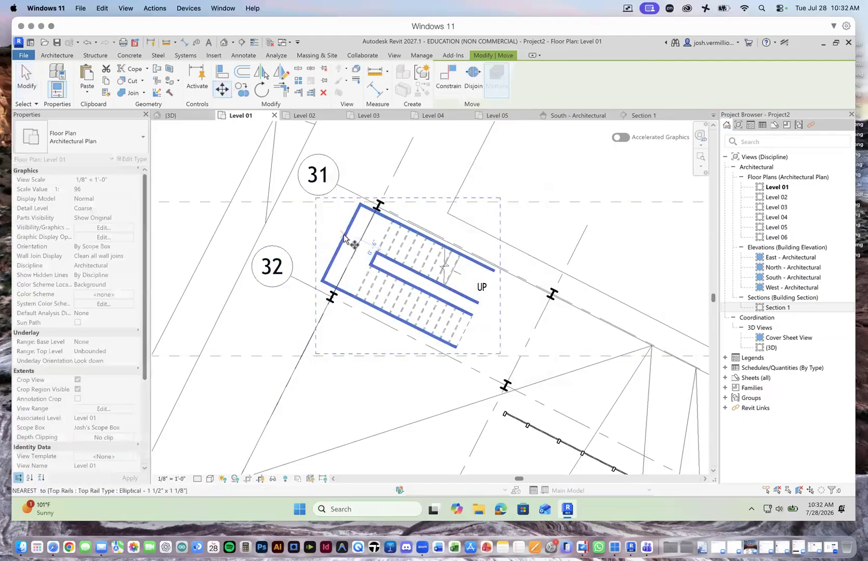
pyautogui.click(366, 254)
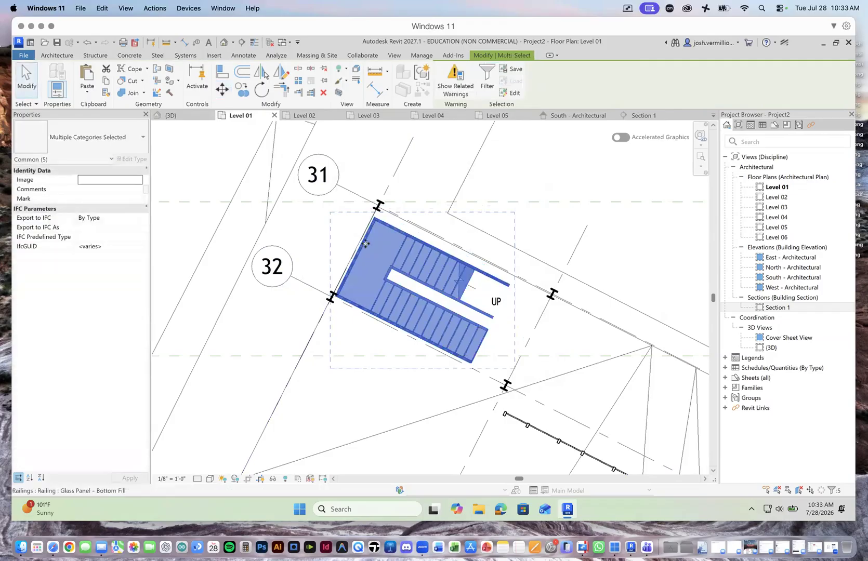
# Step: Nudge the stair and railings parallel to the landing edge until they sit between grids 31 and 32
pyautogui.scroll(3, 365, 257)
pyautogui.click(222, 90)
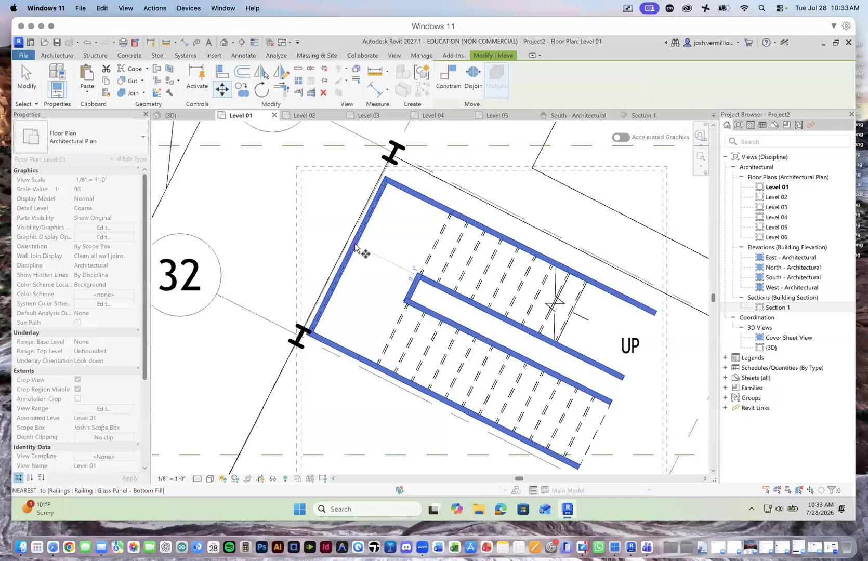
pyautogui.click(350, 256)
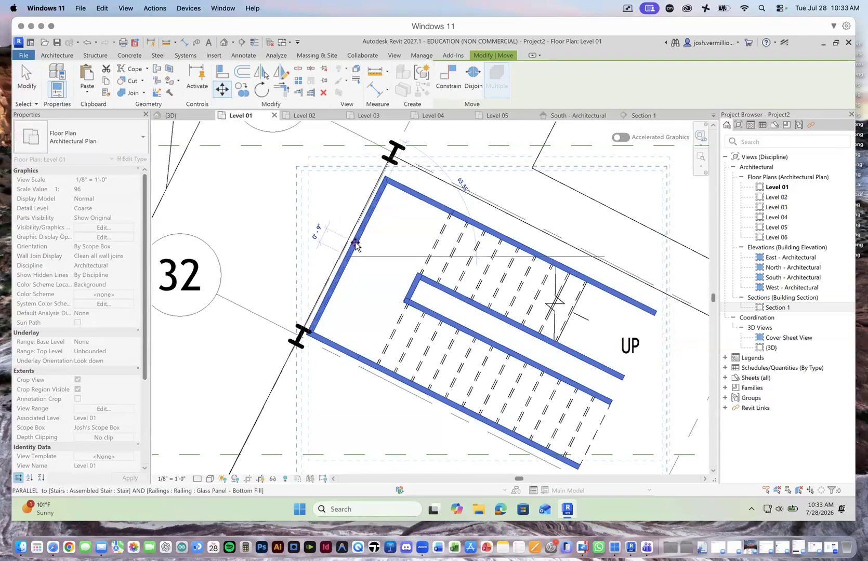
pyautogui.click(355, 244)
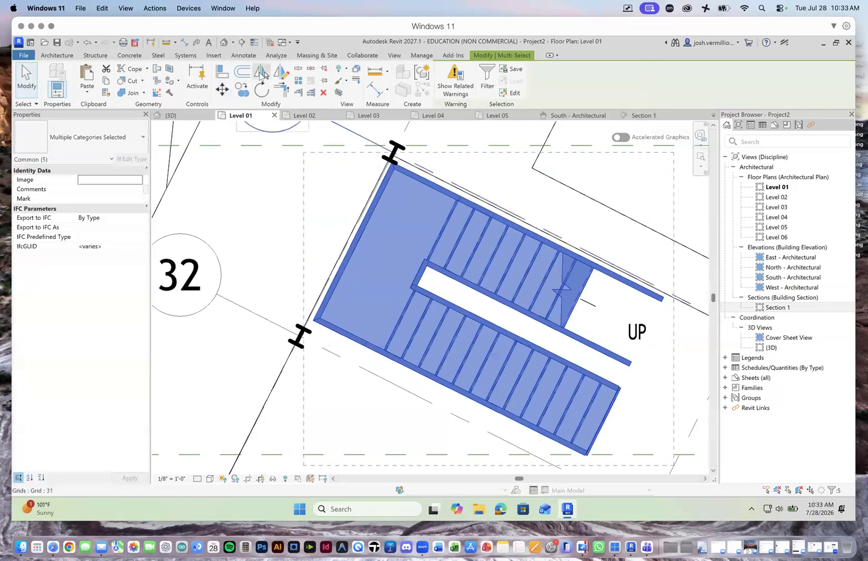
pyautogui.click(221, 92)
pyautogui.click(359, 233)
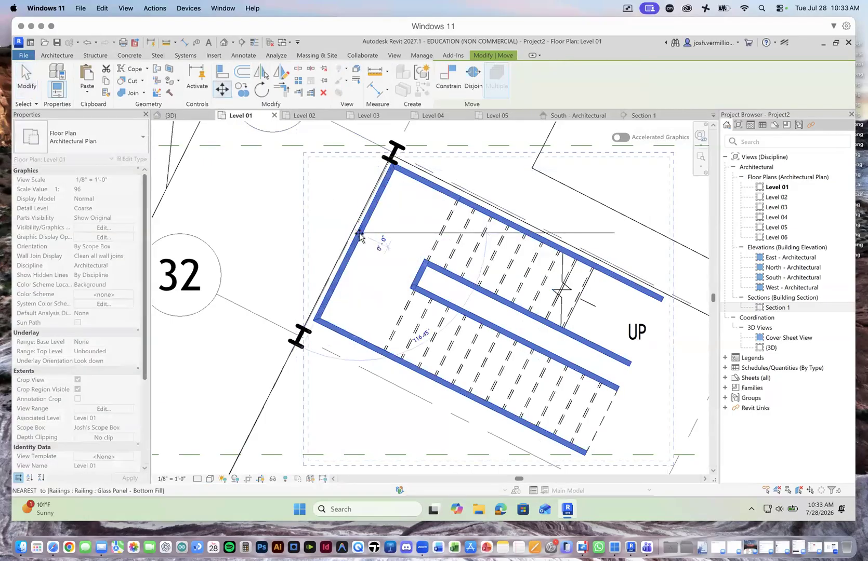
pyautogui.scroll(2, 354, 249)
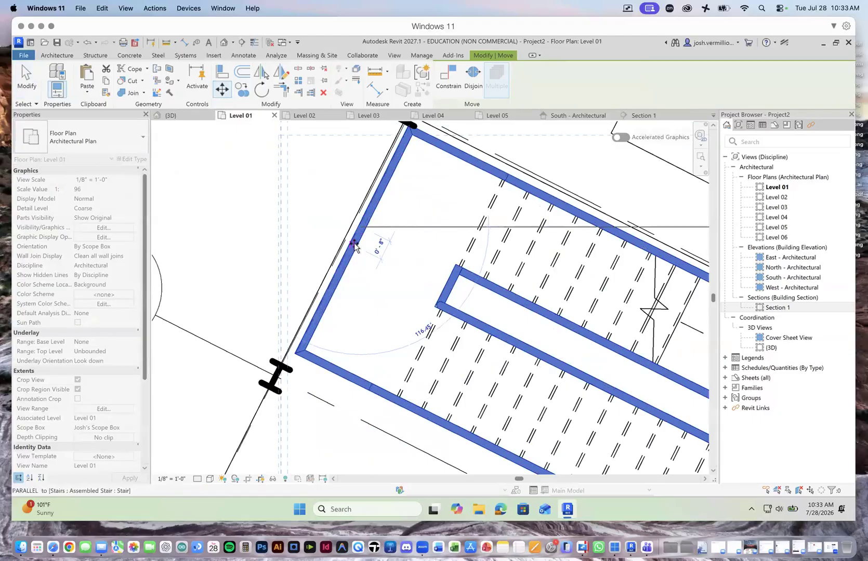
pyautogui.click(355, 242)
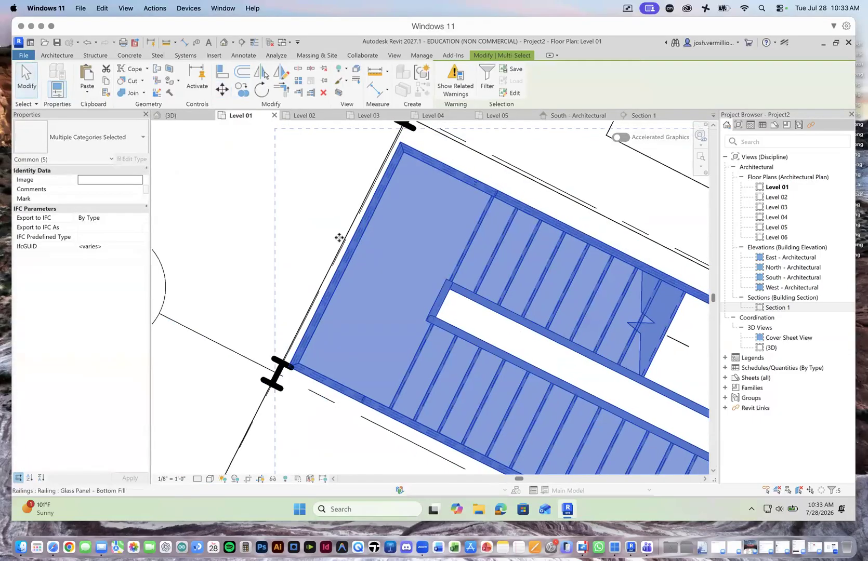
pyautogui.click(220, 90)
pyautogui.click(349, 260)
pyautogui.click(344, 249)
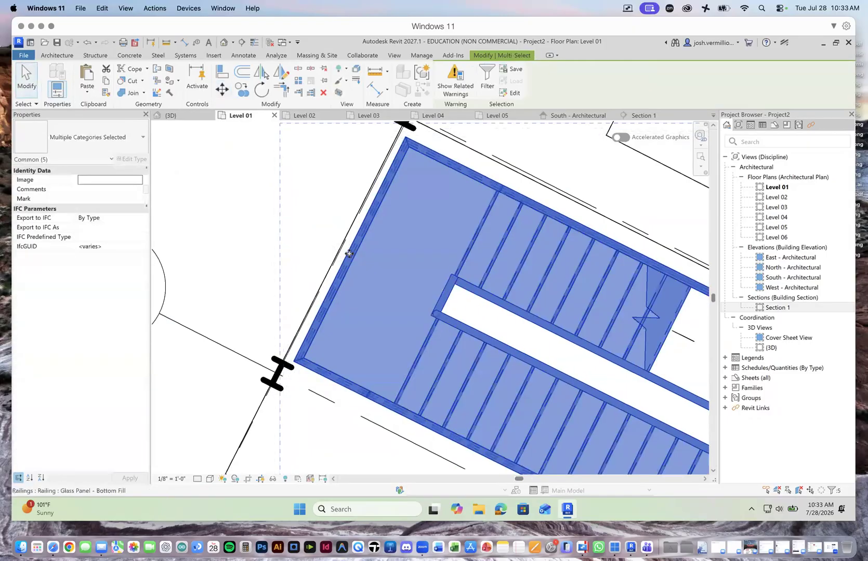
pyautogui.scroll(-1, 341, 249)
pyautogui.scroll(-4, 340, 248)
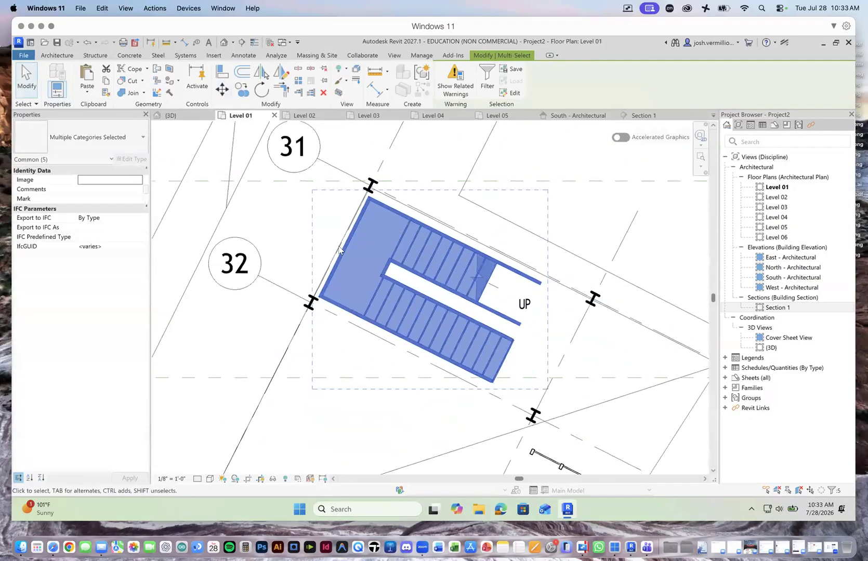
# Step: Check the moved stair in the 3D view and review its related warnings
pyautogui.click(304, 115)
pyautogui.click(241, 115)
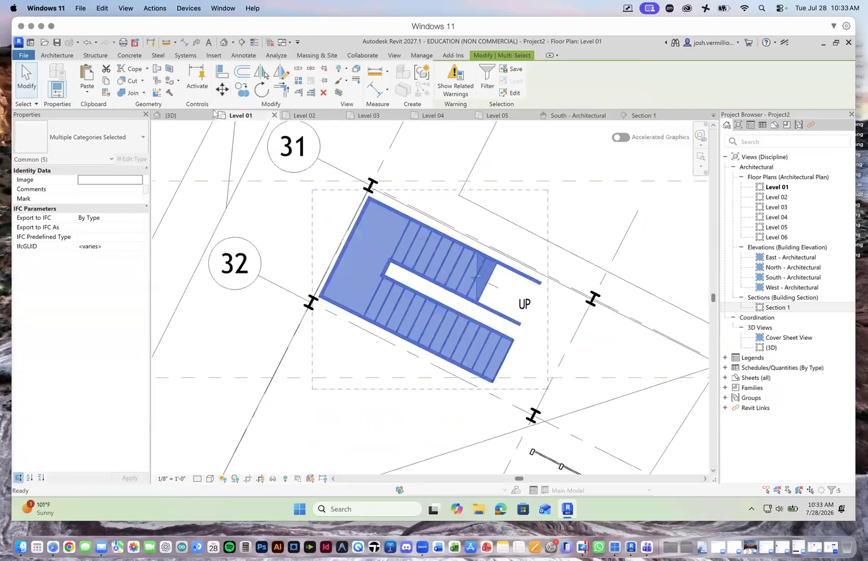
pyautogui.click(178, 114)
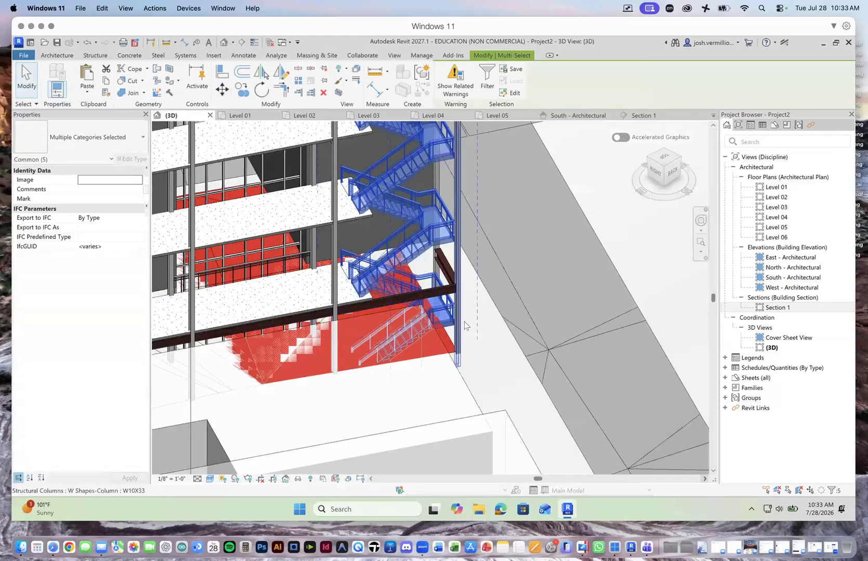
pyautogui.click(465, 91)
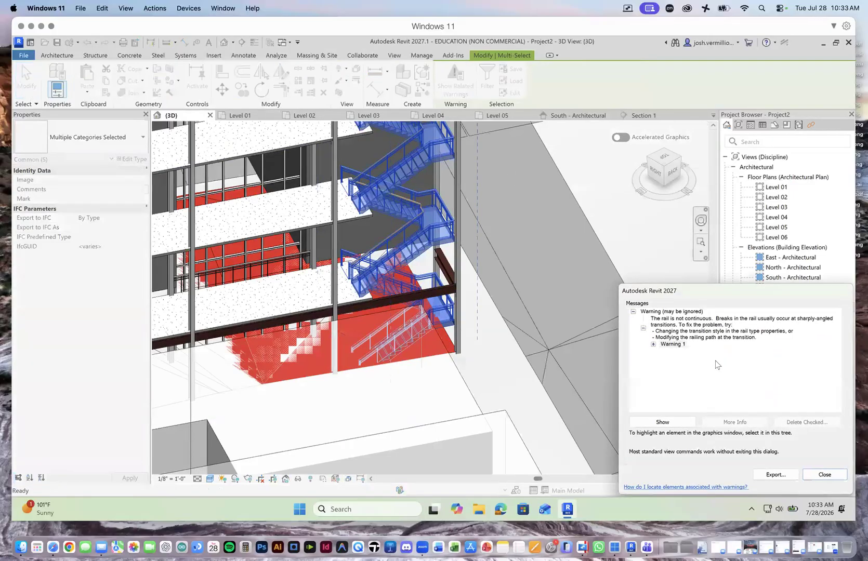
pyautogui.click(824, 474)
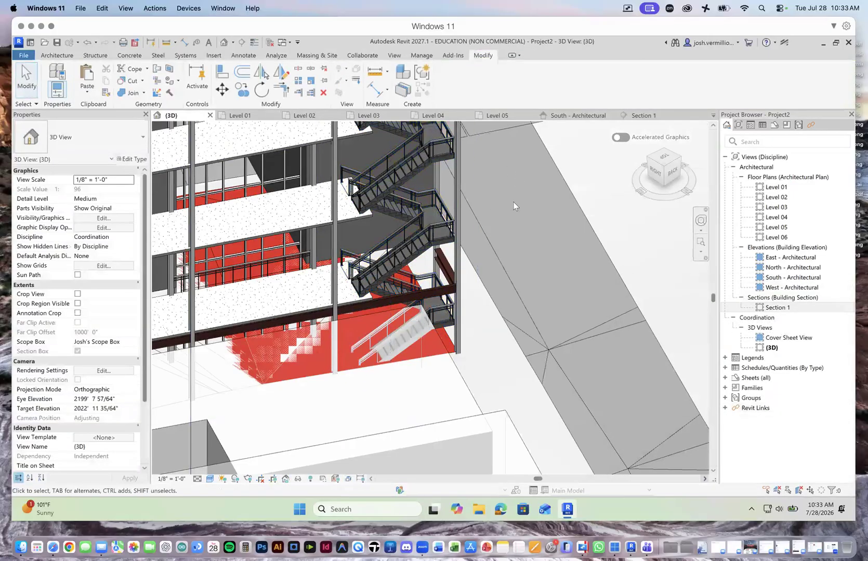
# Step: Pull the Level 02 floor's end boundary edge back to the moved stair's arrival point and finish the sketch
pyautogui.scroll(3, 356, 278)
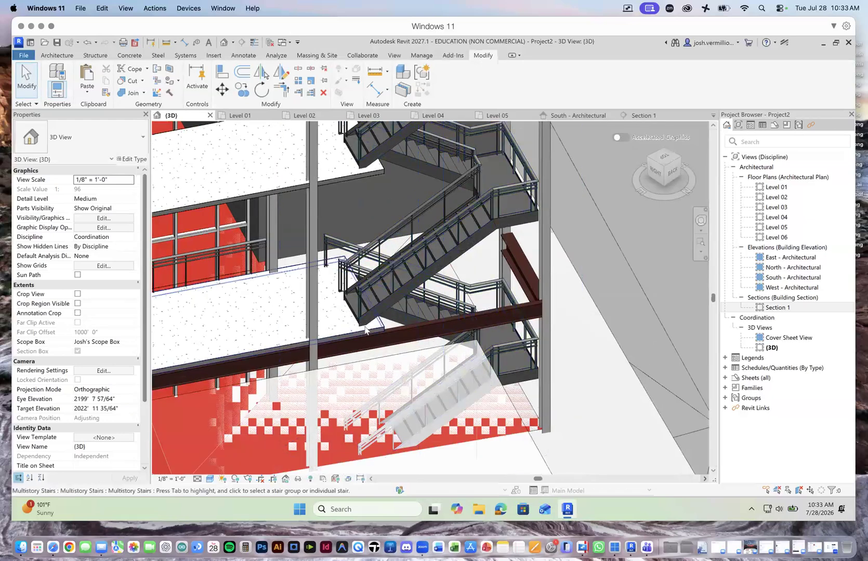
pyautogui.click(349, 322)
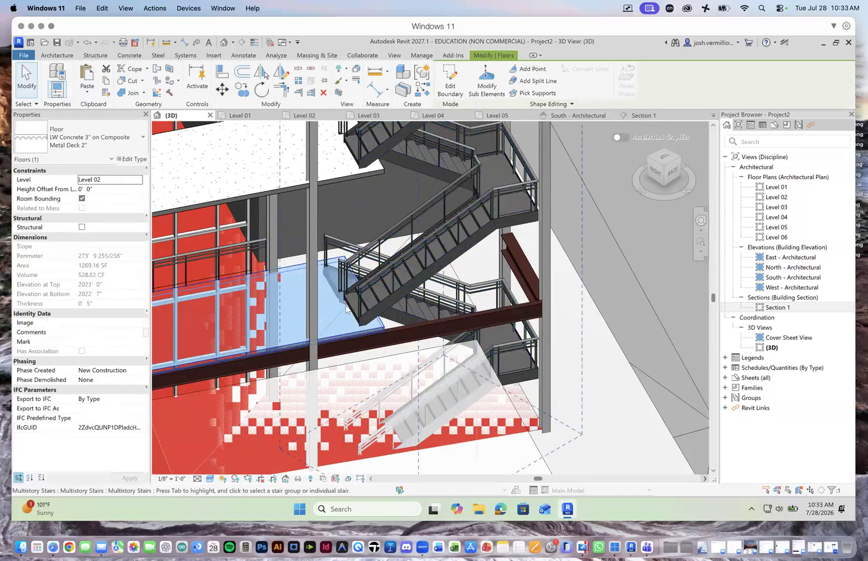
pyautogui.click(450, 81)
pyautogui.moveTo(353, 299); pyautogui.dragTo(328, 304)
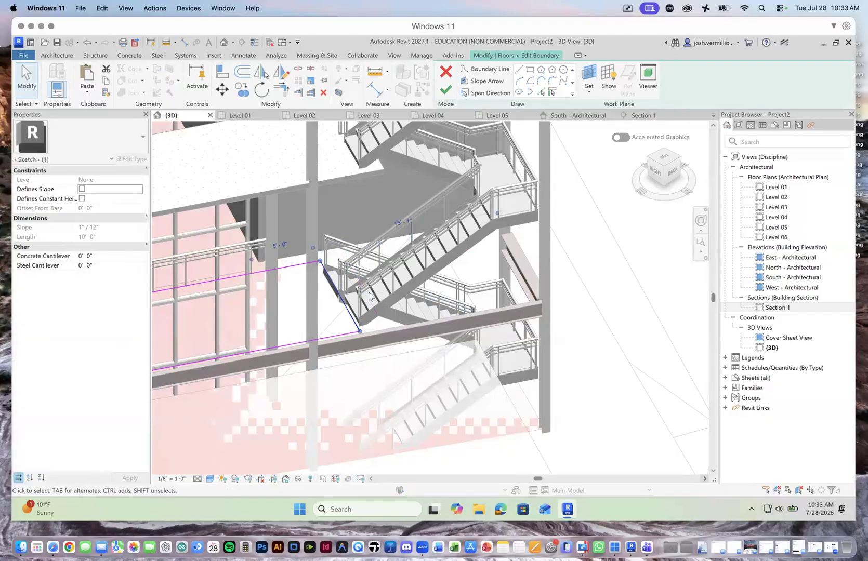
pyautogui.click(446, 90)
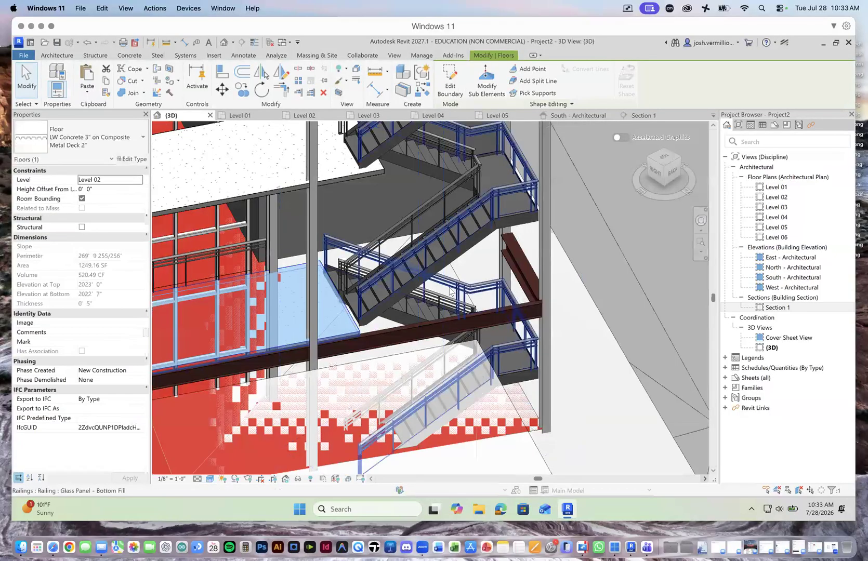
pyautogui.scroll(-3, 450, 291)
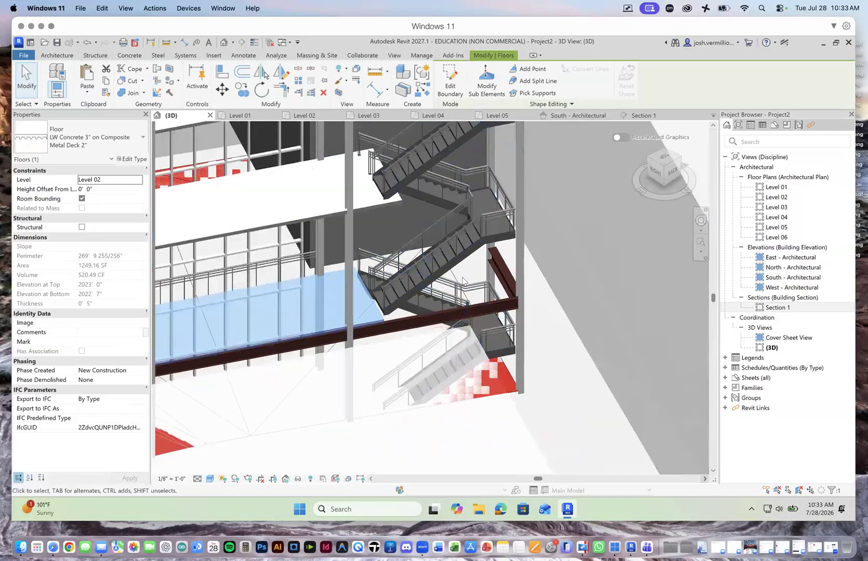
pyautogui.scroll(-5, 462, 281)
pyautogui.scroll(3, 477, 249)
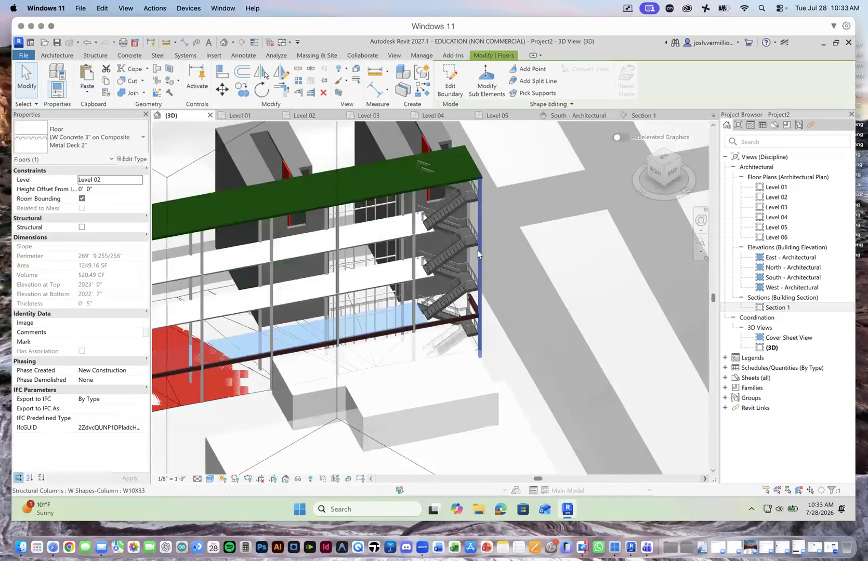
pyautogui.click(251, 118)
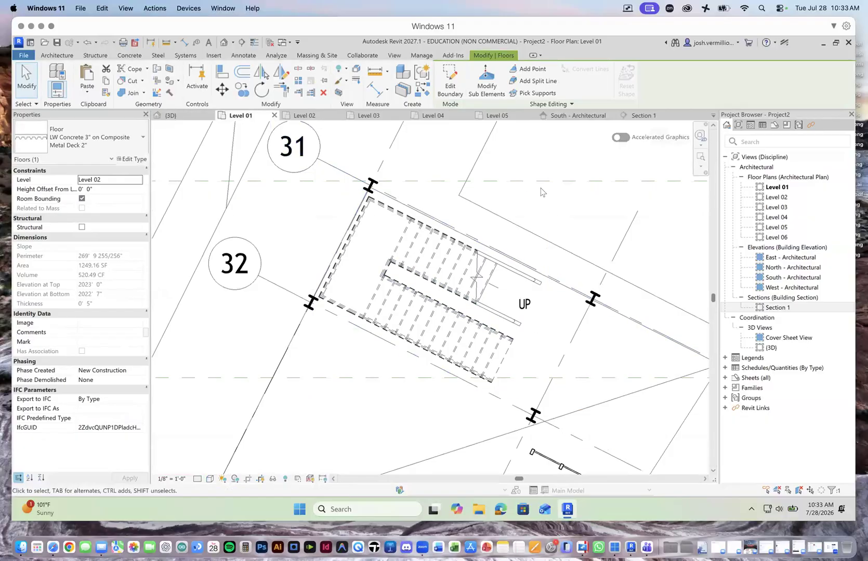
pyautogui.click(64, 56)
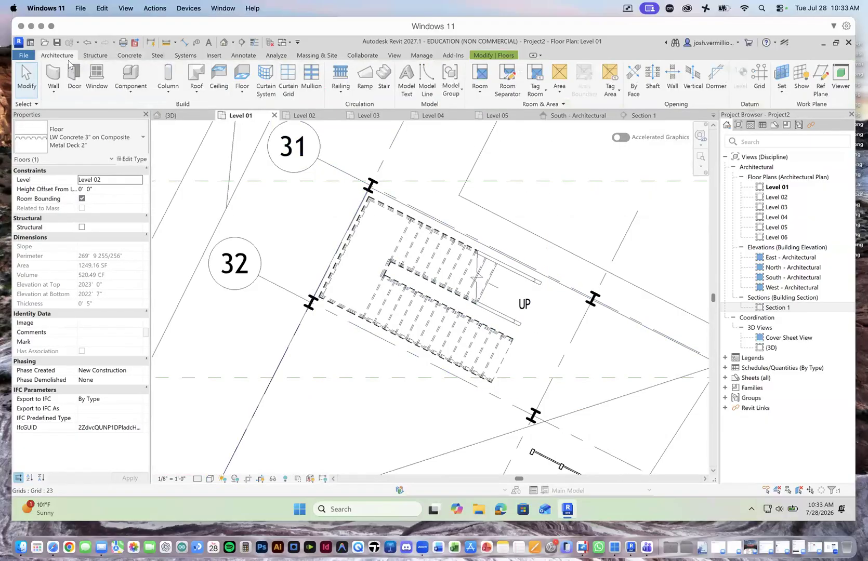
pyautogui.click(54, 92)
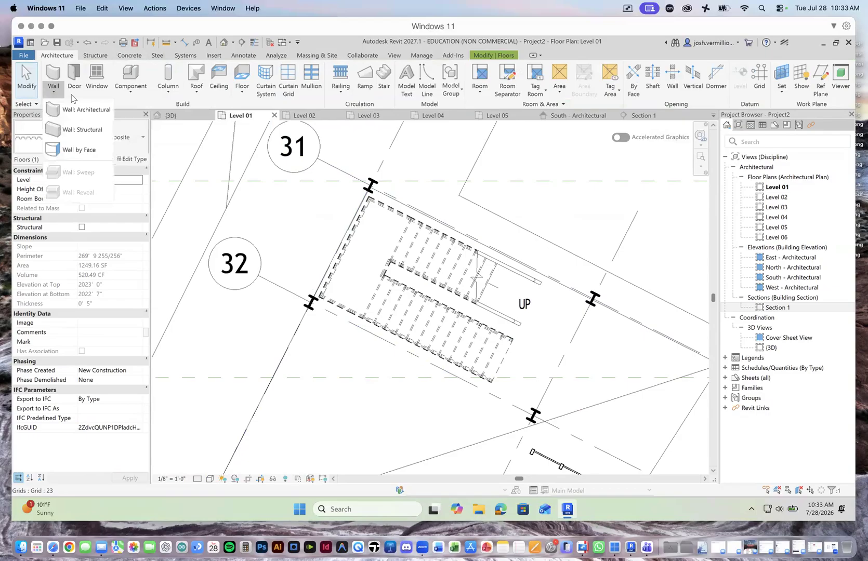
pyautogui.click(75, 109)
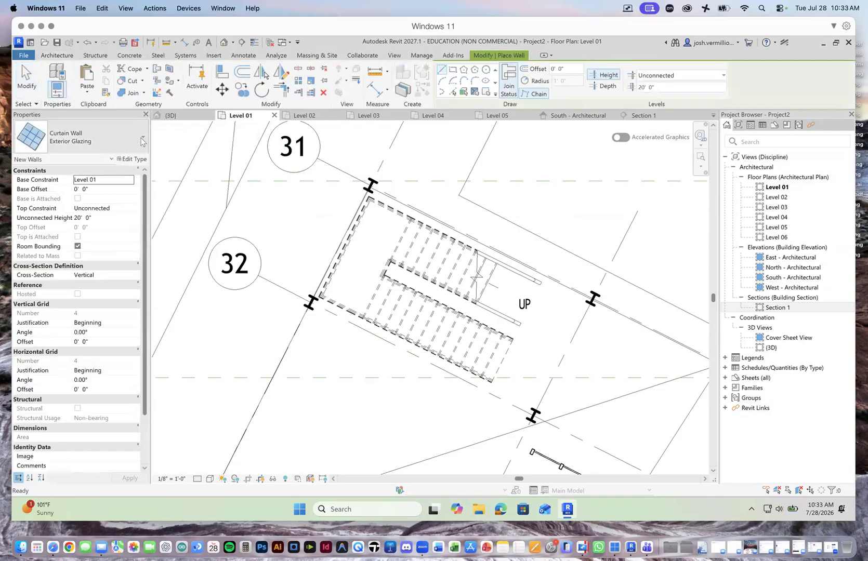
pyautogui.click(142, 139)
pyautogui.scroll(5, 130, 330)
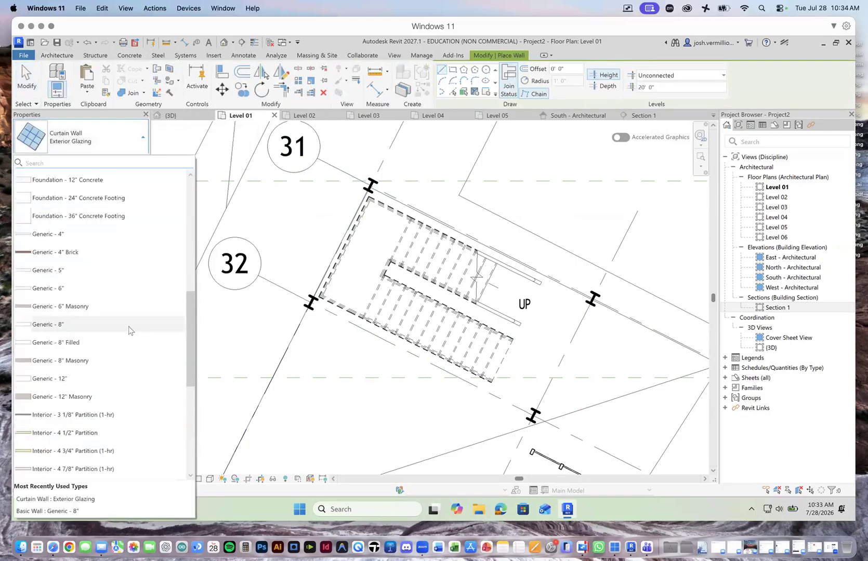
pyautogui.scroll(5, 130, 330)
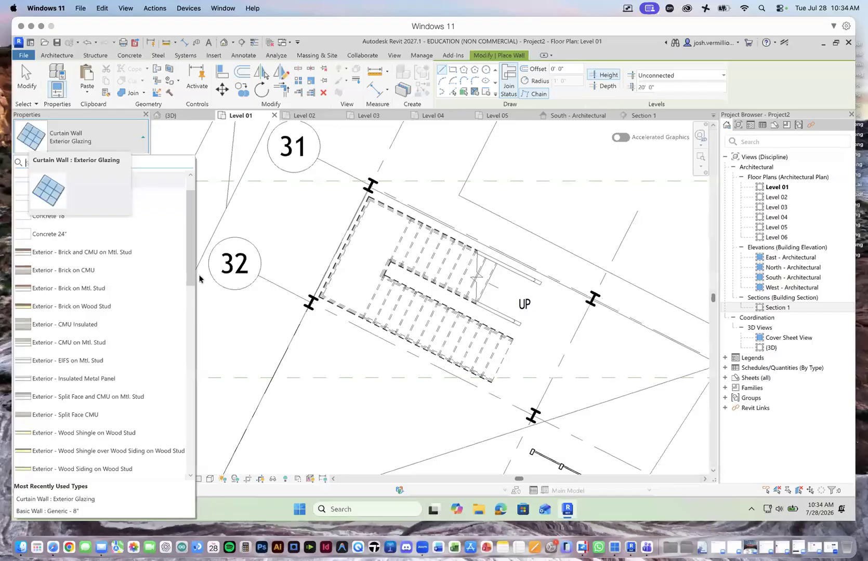
pyautogui.scroll(1, 192, 237)
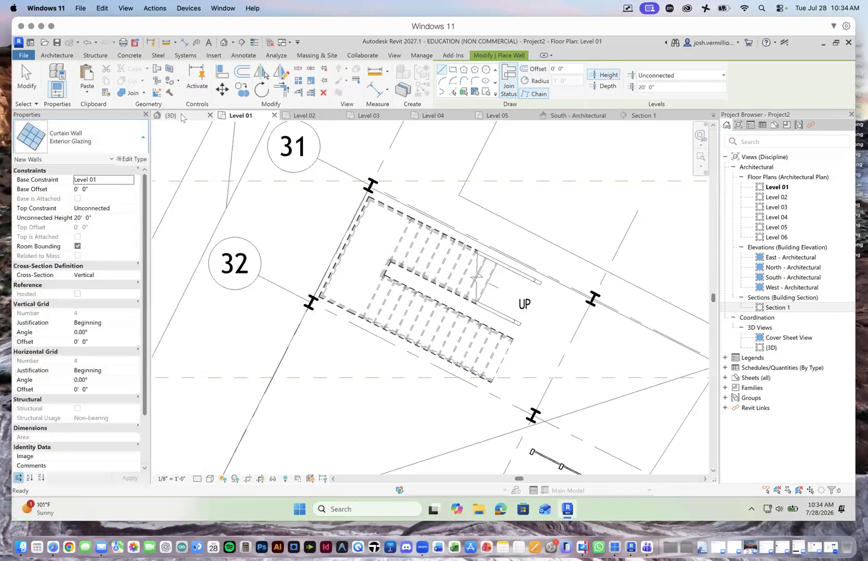
# Step: Leave the wall command and examine the building's floors and end-bay stair in the 3D view
pyautogui.click(181, 117)
pyautogui.scroll(-5, 519, 269)
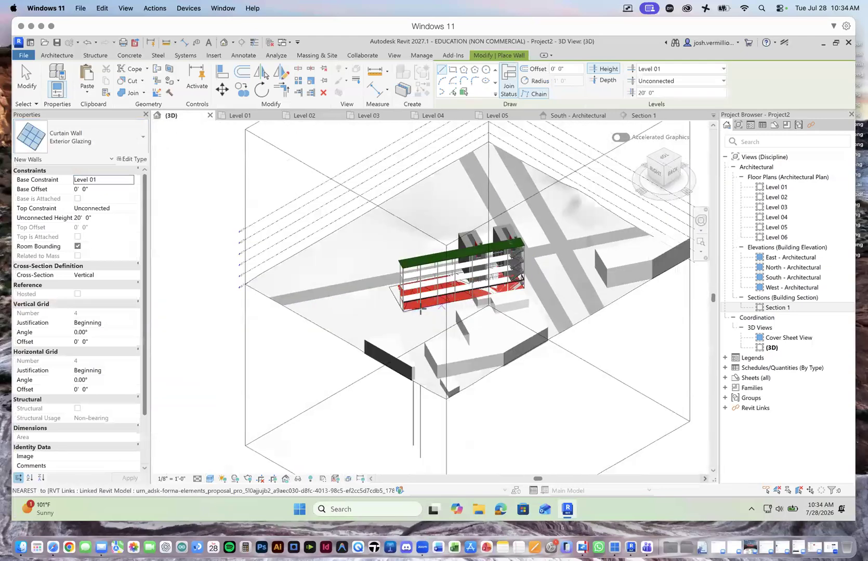
pyautogui.scroll(5, 421, 309)
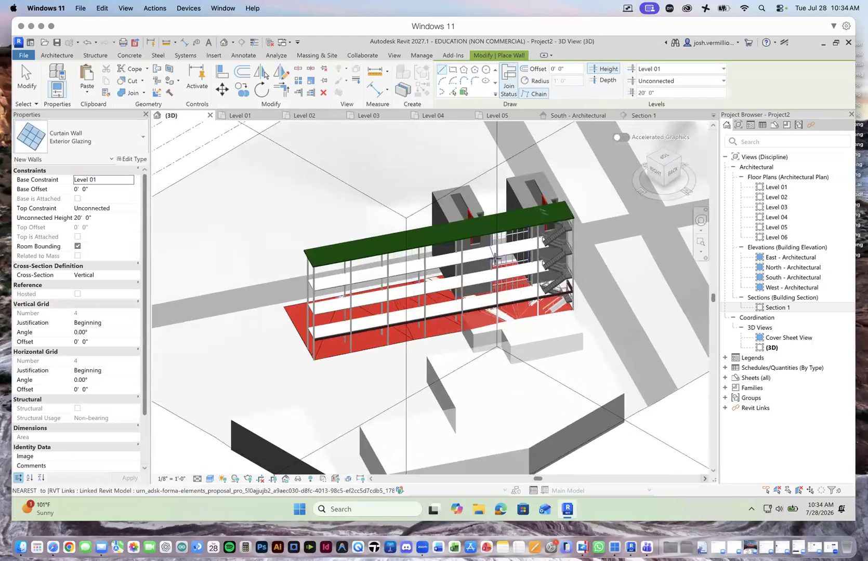
pyautogui.scroll(1, 495, 258)
pyautogui.click(26, 92)
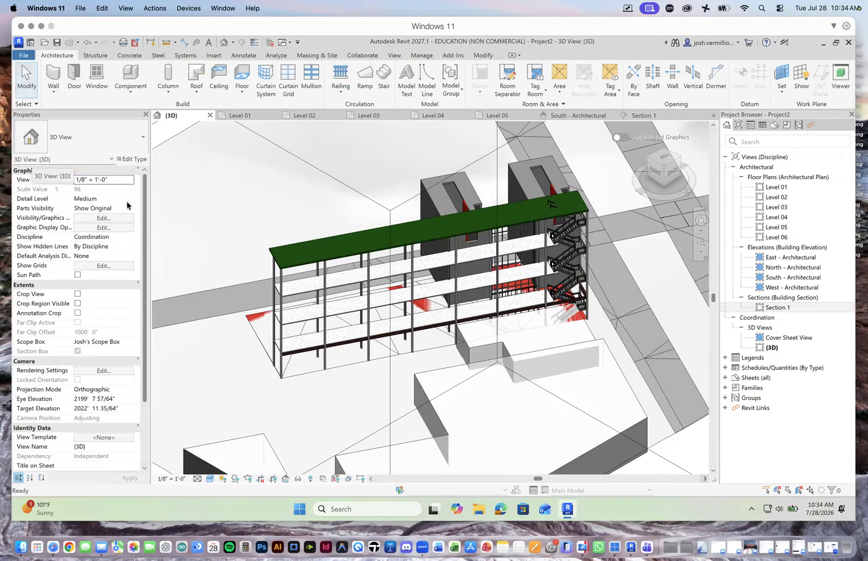
pyautogui.click(41, 203)
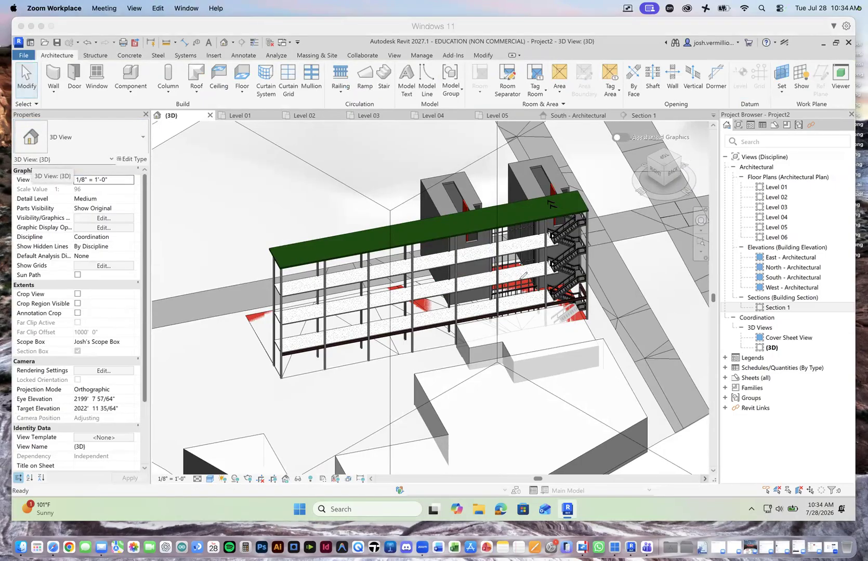
pyautogui.moveTo(560, 235); pyautogui.dragTo(307, 287)
pyautogui.moveTo(548, 236); pyautogui.dragTo(566, 244)
pyautogui.moveTo(308, 317)
pyautogui.mouseDown()
pyautogui.moveTo(442, 285)
pyautogui.moveTo(532, 278)
pyautogui.mouseUp()
pyautogui.moveTo(319, 312); pyautogui.dragTo(320, 325)
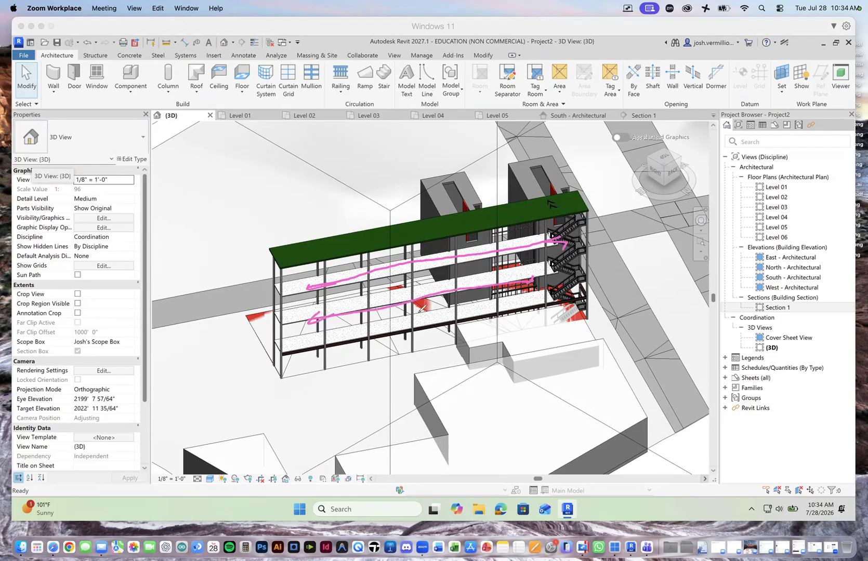
pyautogui.moveTo(360, 299); pyautogui.dragTo(366, 298)
pyautogui.moveTo(365, 298); pyautogui.dragTo(543, 267)
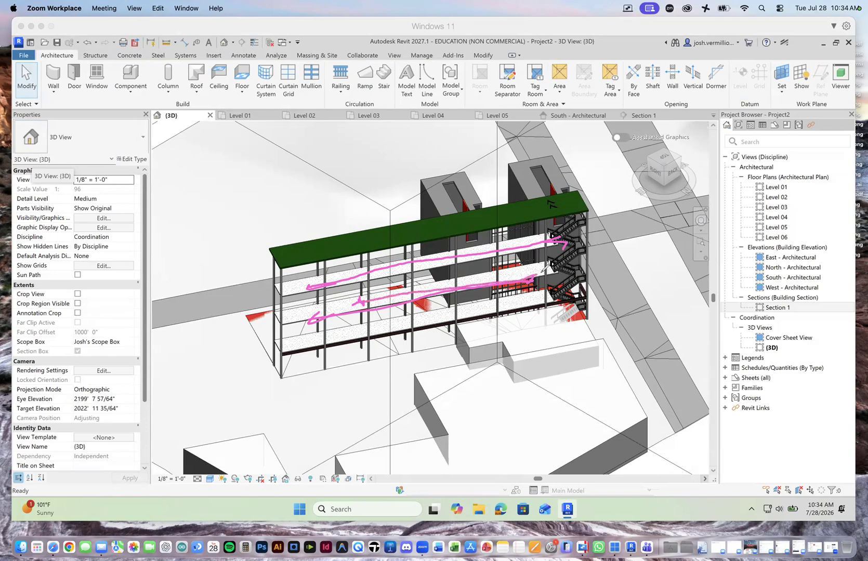
pyautogui.moveTo(358, 301); pyautogui.dragTo(295, 314)
pyautogui.moveTo(272, 255)
pyautogui.mouseDown()
pyautogui.moveTo(283, 370)
pyautogui.moveTo(319, 370)
pyautogui.moveTo(323, 275)
pyautogui.moveTo(289, 255)
pyautogui.mouseUp()
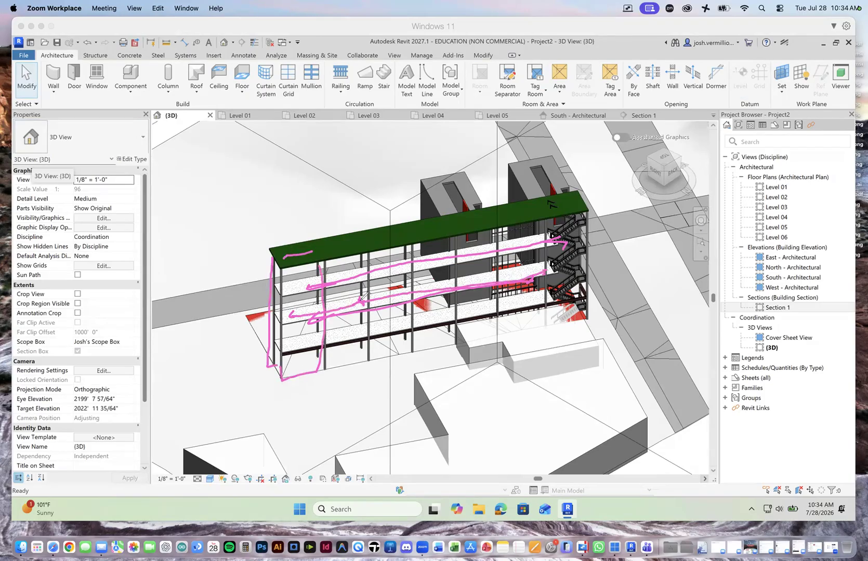
pyautogui.moveTo(449, 278)
pyautogui.mouseDown()
pyautogui.moveTo(438, 281)
pyautogui.moveTo(450, 271)
pyautogui.moveTo(459, 295)
pyautogui.mouseUp()
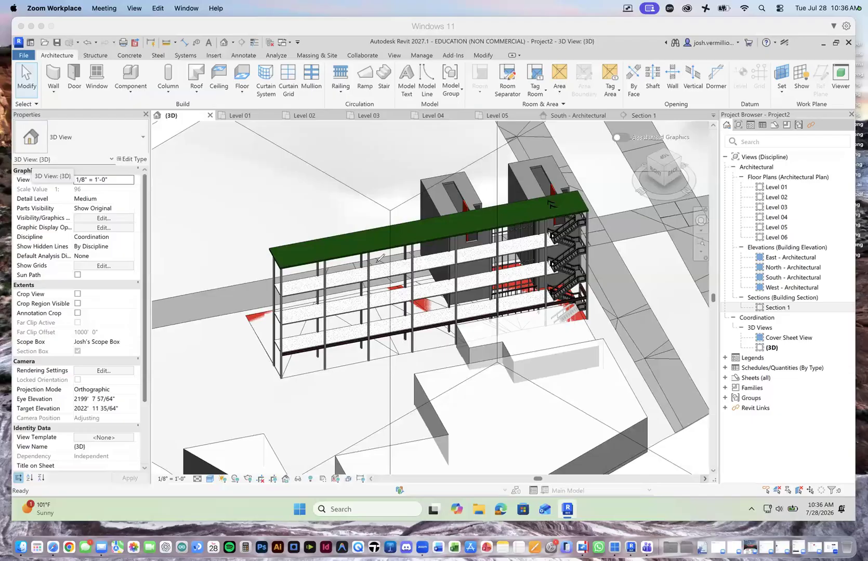
pyautogui.moveTo(385, 292)
pyautogui.mouseDown()
pyautogui.moveTo(384, 300)
pyautogui.moveTo(444, 284)
pyautogui.mouseUp()
pyautogui.moveTo(388, 295)
pyautogui.mouseDown()
pyautogui.moveTo(344, 302)
pyautogui.moveTo(353, 302)
pyautogui.mouseUp()
pyautogui.moveTo(282, 267)
pyautogui.mouseDown()
pyautogui.moveTo(325, 261)
pyautogui.moveTo(297, 243)
pyautogui.moveTo(283, 250)
pyautogui.moveTo(317, 249)
pyautogui.moveTo(328, 353)
pyautogui.moveTo(279, 373)
pyautogui.moveTo(315, 369)
pyautogui.mouseUp()
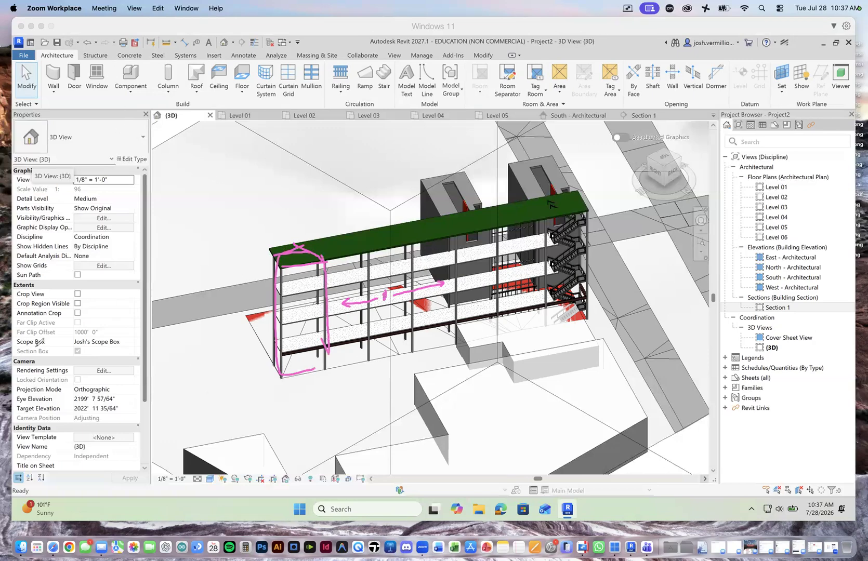
pyautogui.moveTo(365, 251)
pyautogui.mouseDown()
pyautogui.moveTo(322, 246)
pyautogui.moveTo(346, 240)
pyautogui.moveTo(363, 252)
pyautogui.moveTo(327, 258)
pyautogui.moveTo(323, 367)
pyautogui.moveTo(361, 257)
pyautogui.moveTo(357, 240)
pyautogui.mouseUp()
pyautogui.moveTo(329, 285)
pyautogui.mouseDown()
pyautogui.moveTo(283, 290)
pyautogui.moveTo(296, 295)
pyautogui.moveTo(281, 317)
pyautogui.moveTo(301, 327)
pyautogui.mouseUp()
pyautogui.moveTo(313, 332)
pyautogui.mouseDown()
pyautogui.moveTo(283, 344)
pyautogui.moveTo(299, 351)
pyautogui.mouseUp()
pyautogui.moveTo(303, 255)
pyautogui.mouseDown()
pyautogui.moveTo(265, 356)
pyautogui.moveTo(284, 251)
pyautogui.mouseUp()
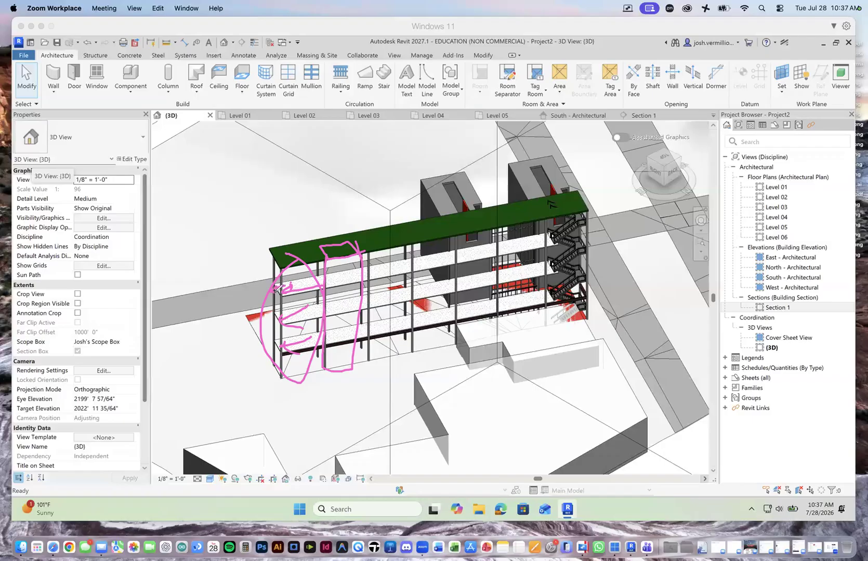
pyautogui.moveTo(301, 284)
pyautogui.mouseDown()
pyautogui.moveTo(322, 275)
pyautogui.moveTo(274, 288)
pyautogui.moveTo(305, 291)
pyautogui.moveTo(337, 274)
pyautogui.mouseUp()
pyautogui.moveTo(273, 291); pyautogui.dragTo(268, 290)
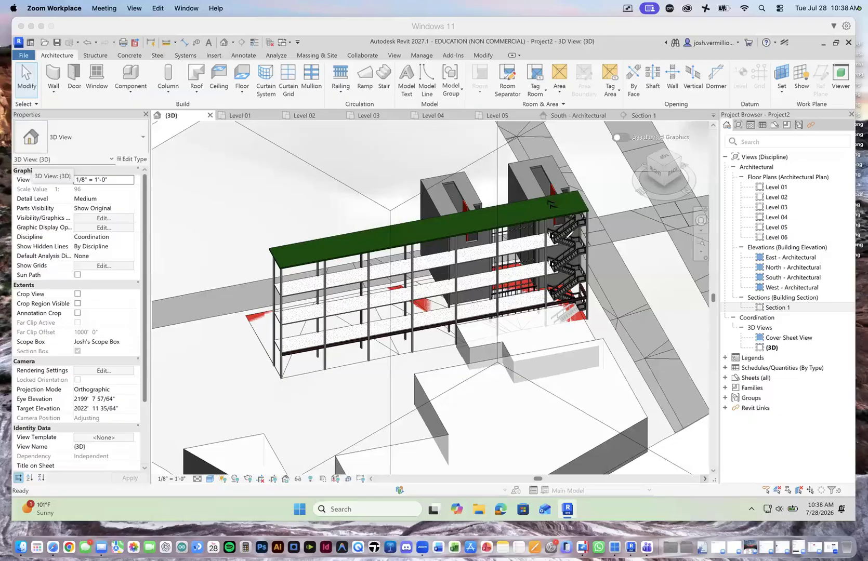
pyautogui.moveTo(575, 204)
pyautogui.mouseDown()
pyautogui.moveTo(578, 326)
pyautogui.moveTo(571, 180)
pyautogui.mouseUp()
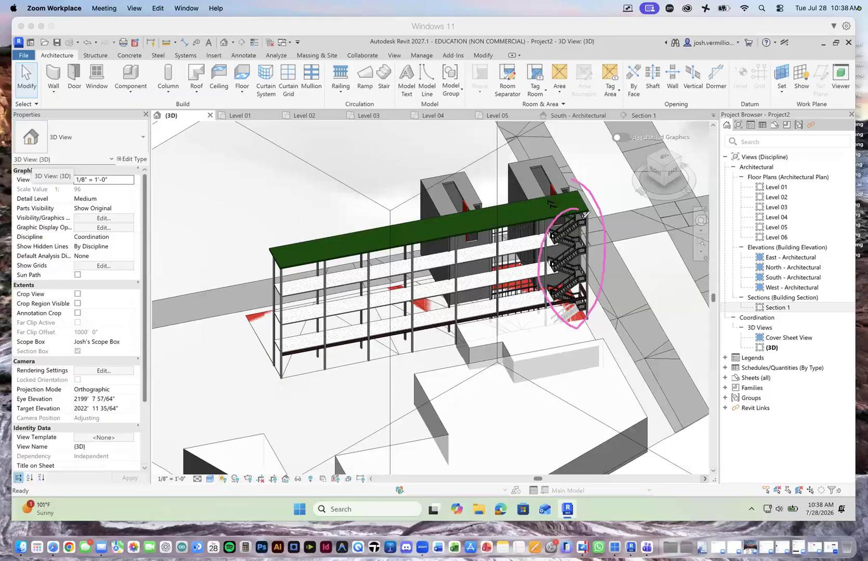
pyautogui.moveTo(576, 294)
pyautogui.mouseDown()
pyautogui.moveTo(555, 287)
pyautogui.moveTo(575, 271)
pyautogui.moveTo(562, 259)
pyautogui.moveTo(582, 237)
pyautogui.moveTo(557, 228)
pyautogui.moveTo(581, 208)
pyautogui.moveTo(556, 200)
pyautogui.mouseUp()
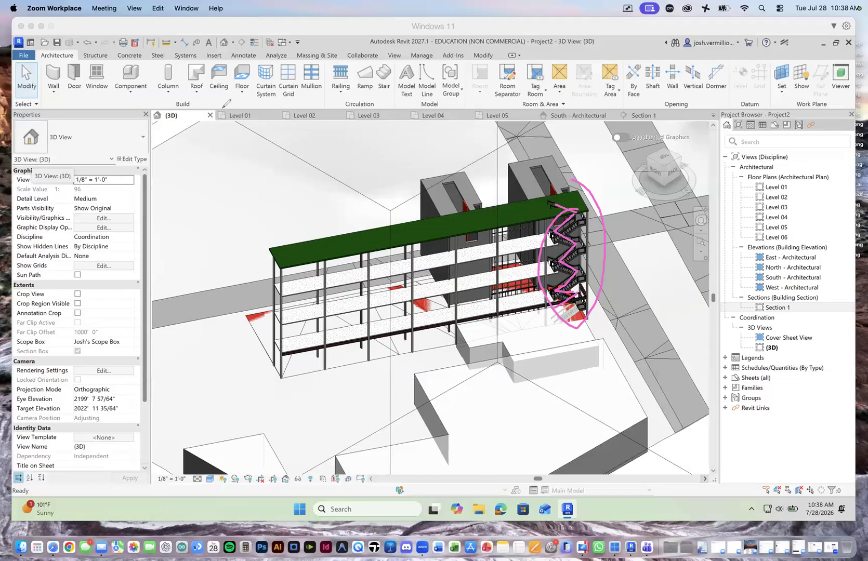
pyautogui.moveTo(550, 202); pyautogui.dragTo(573, 191)
pyautogui.moveTo(549, 190); pyautogui.dragTo(544, 212)
pyautogui.moveTo(561, 180)
pyautogui.mouseDown()
pyautogui.moveTo(591, 199)
pyautogui.moveTo(576, 202)
pyautogui.mouseUp()
pyautogui.moveTo(587, 201); pyautogui.dragTo(580, 265)
pyautogui.moveTo(557, 216); pyautogui.dragTo(561, 284)
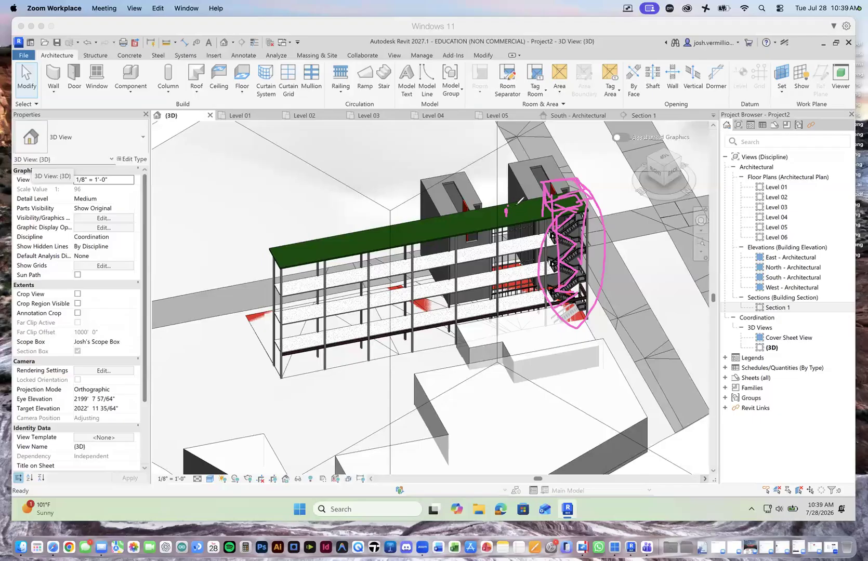
pyautogui.moveTo(514, 207); pyautogui.dragTo(548, 198)
pyautogui.moveTo(468, 221); pyautogui.dragTo(315, 254)
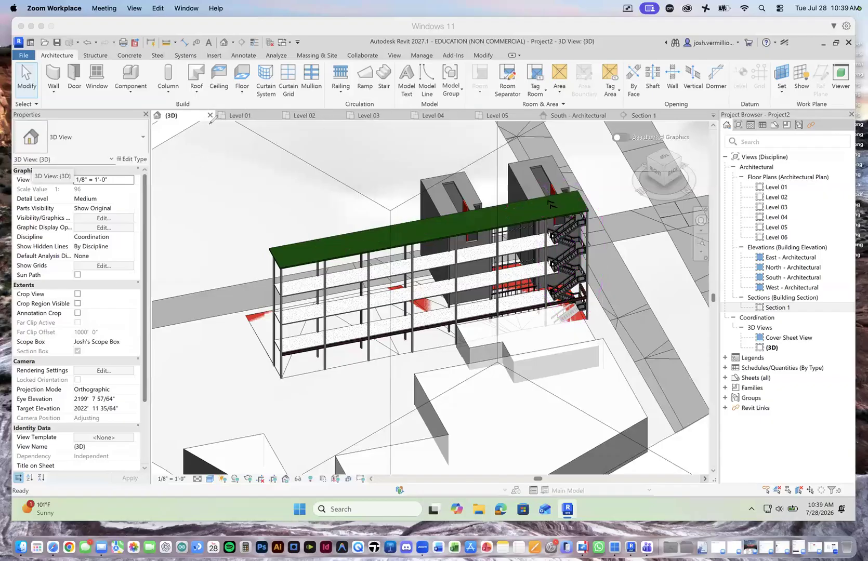
# Step: Start an architectural wall in the Level 01 floor plan with the Basic Wall type Concrete 8"
pyautogui.click(233, 116)
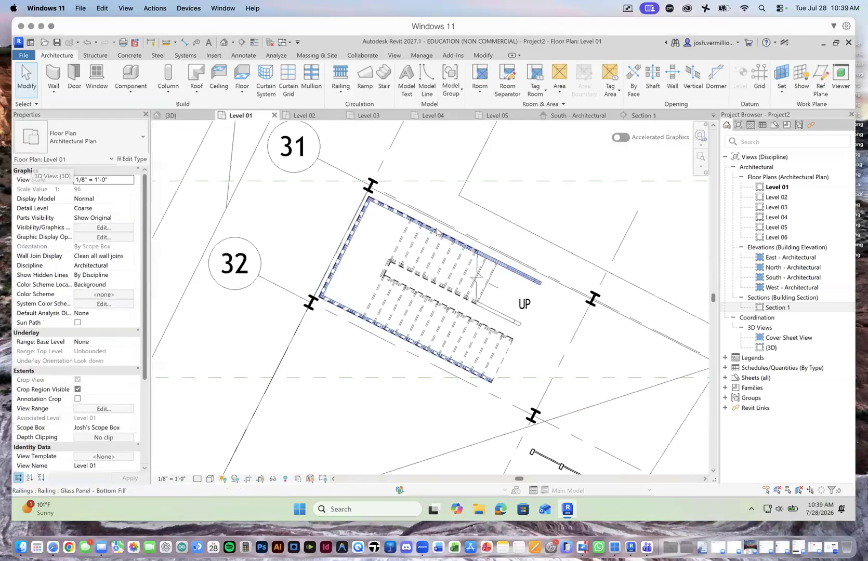
pyautogui.scroll(2, 505, 278)
pyautogui.scroll(-2, 505, 278)
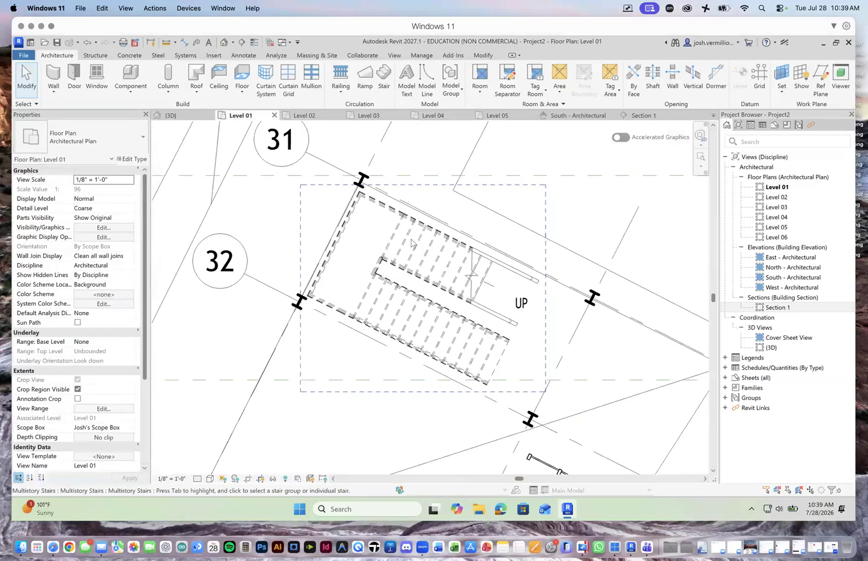
pyautogui.click(54, 92)
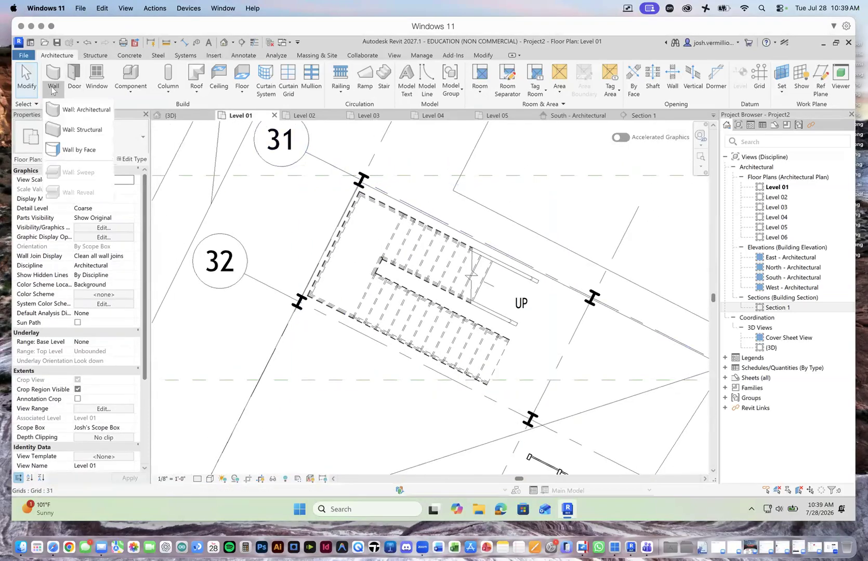
pyautogui.click(86, 113)
pyautogui.click(141, 143)
pyautogui.scroll(10, 106, 223)
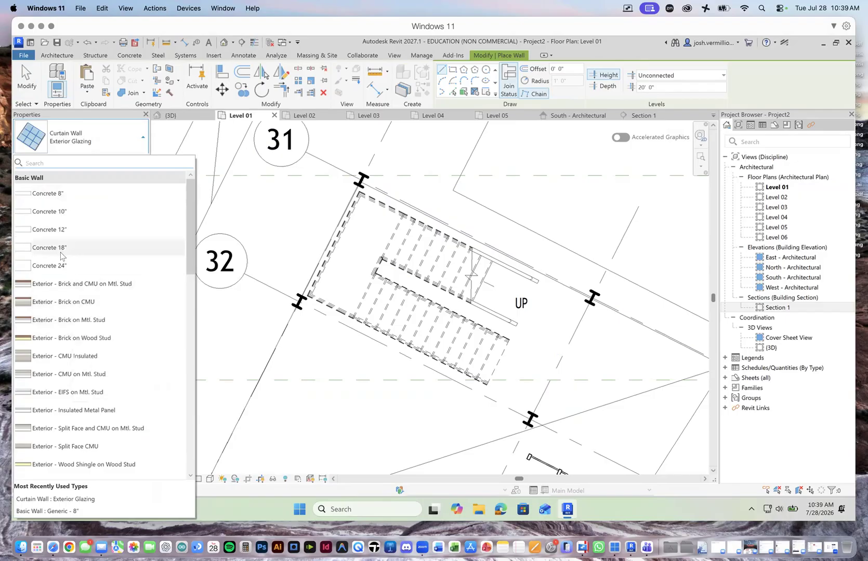
pyautogui.click(58, 196)
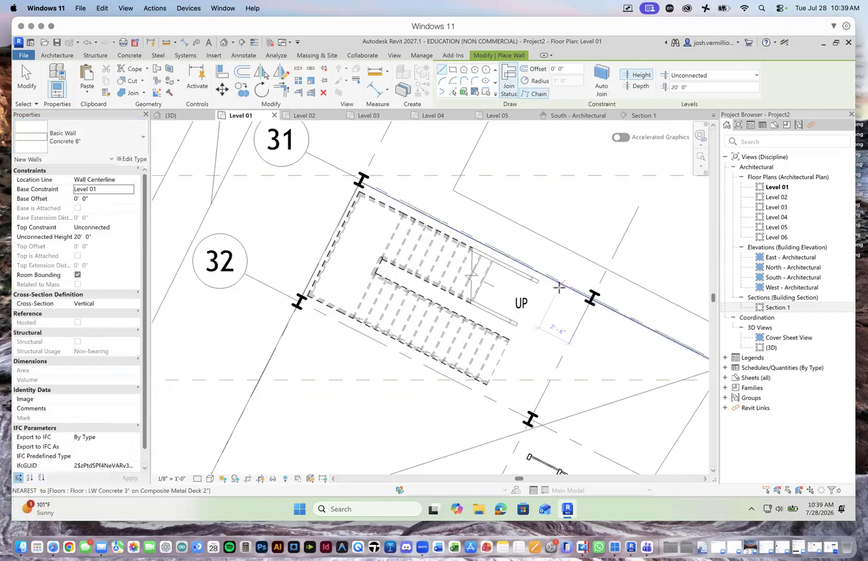
# Step: Draw a closed rectangle of walls, about 19' by 10', around the stair through the four end-bay columns and end the wall command
pyautogui.scroll(5, 554, 283)
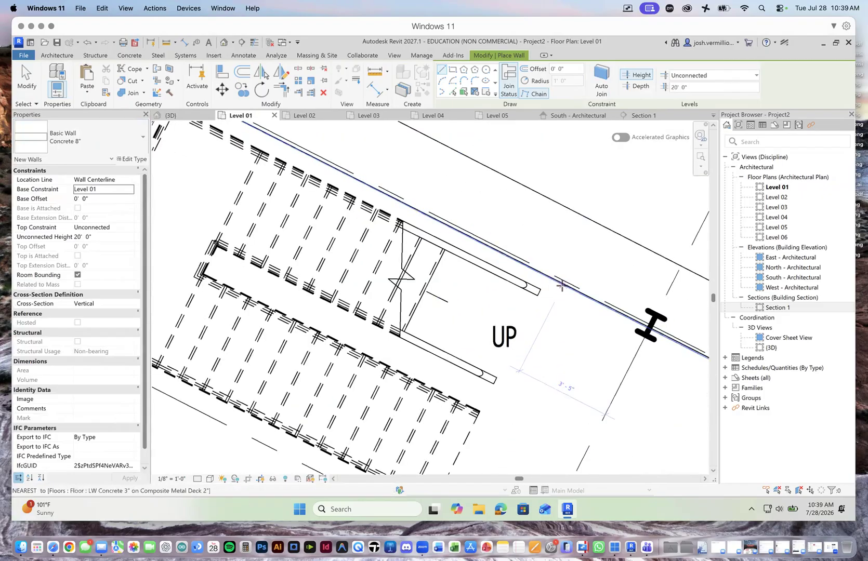
pyautogui.scroll(-8, 572, 293)
pyautogui.scroll(3, 580, 297)
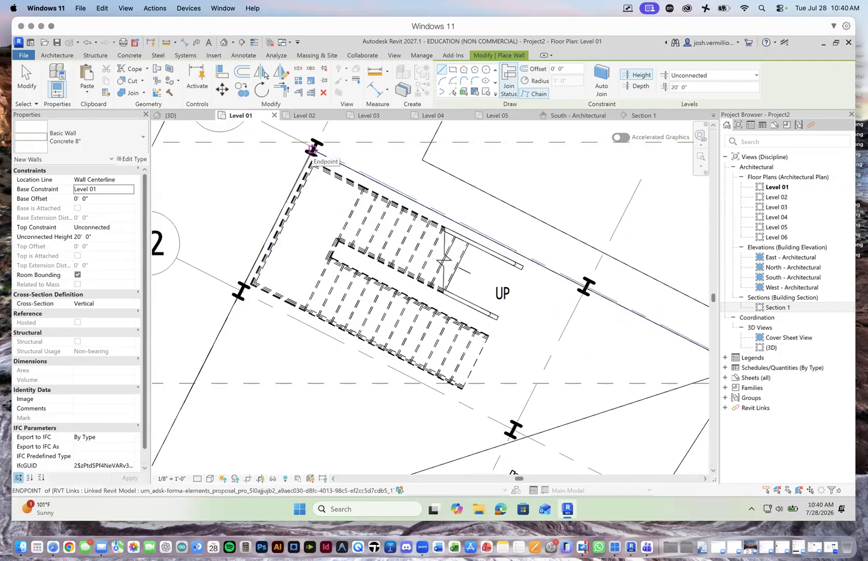
pyautogui.click(312, 149)
pyautogui.click(240, 292)
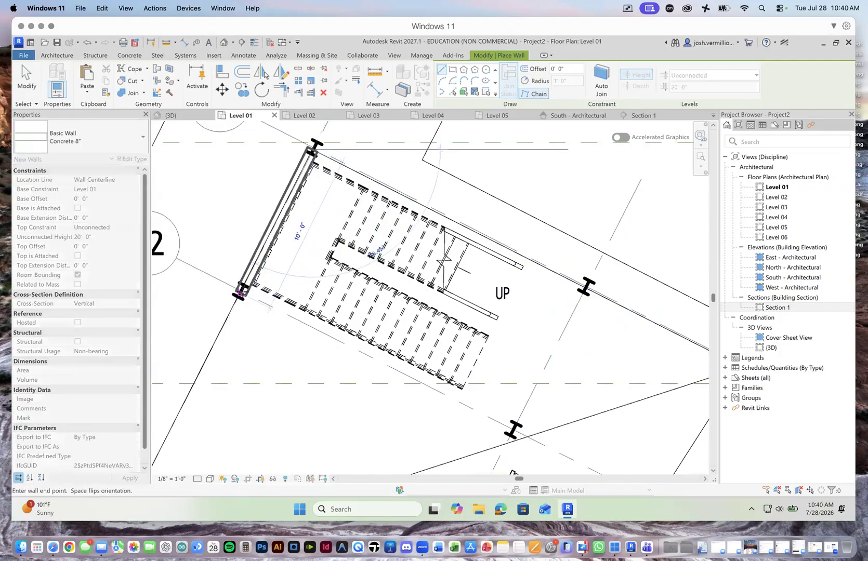
pyautogui.click(513, 430)
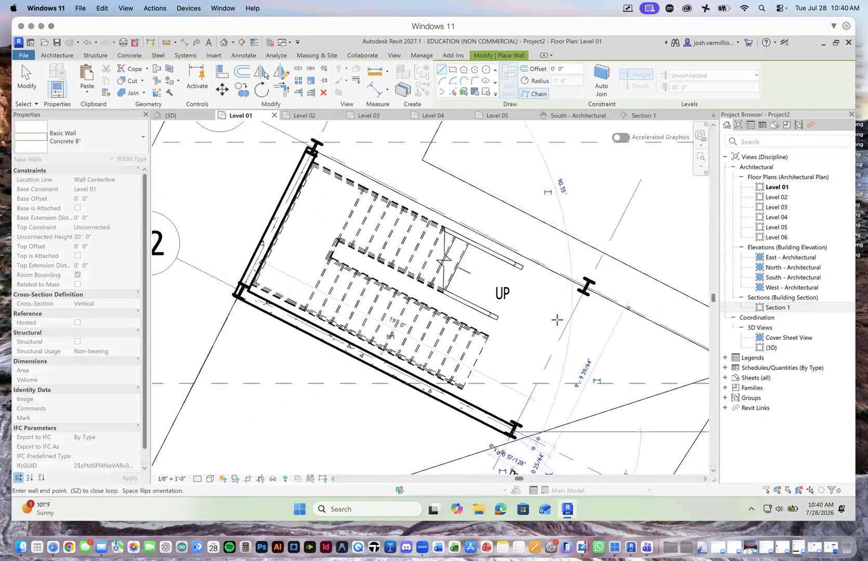
pyautogui.click(585, 286)
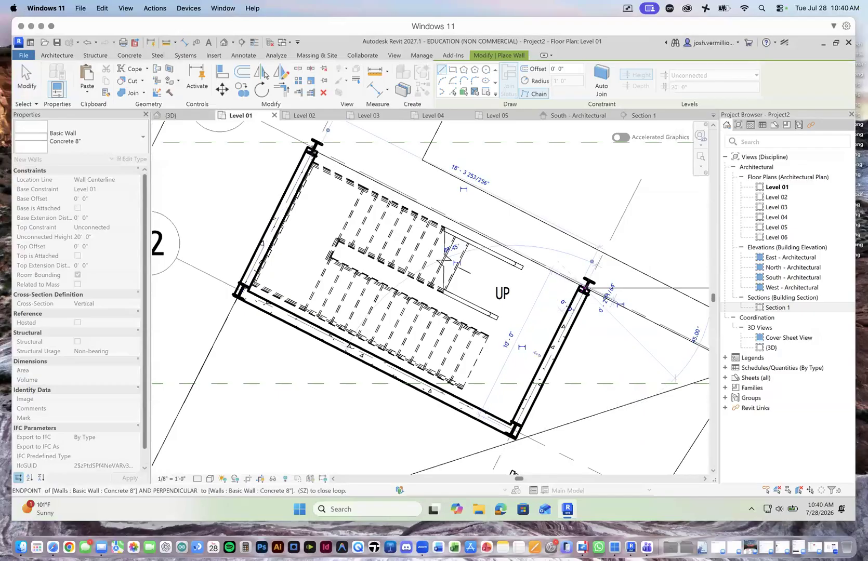
pyautogui.click(311, 150)
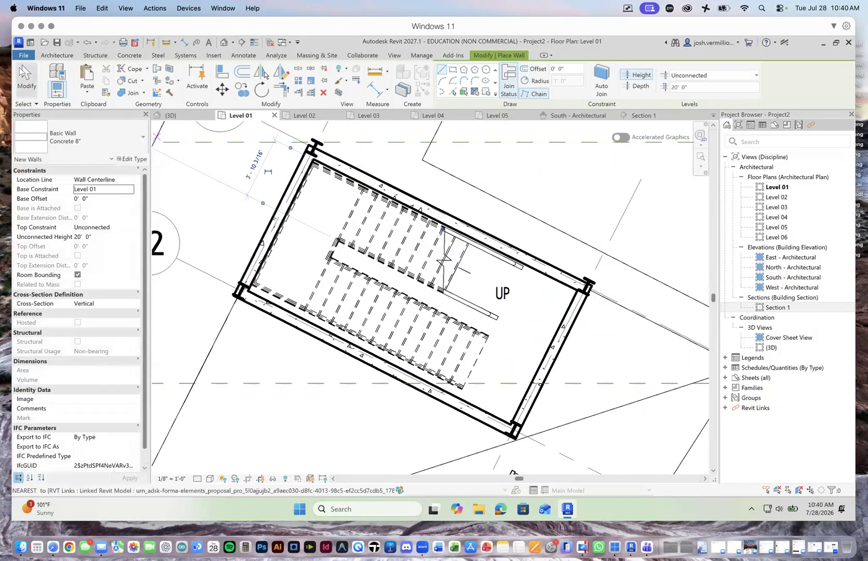
pyautogui.press('Escape')
pyautogui.press('Escape')
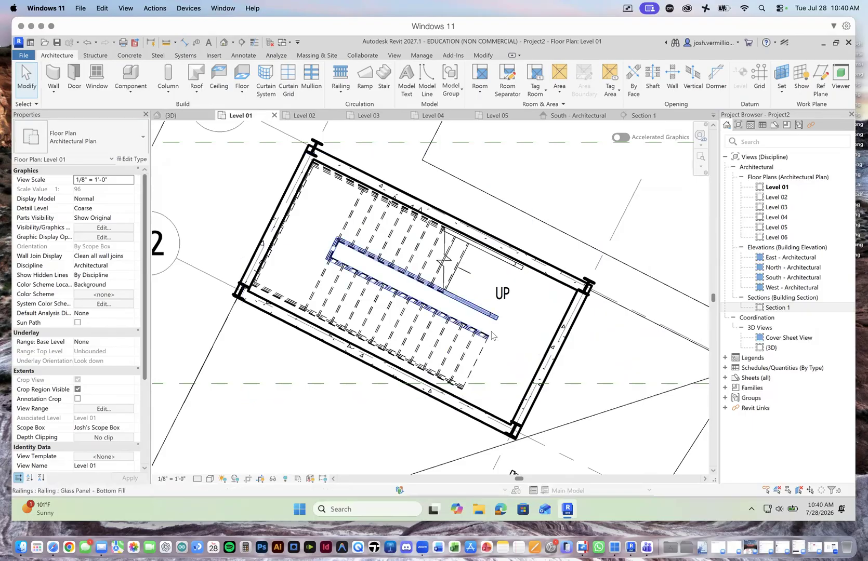
pyautogui.scroll(-3, 435, 328)
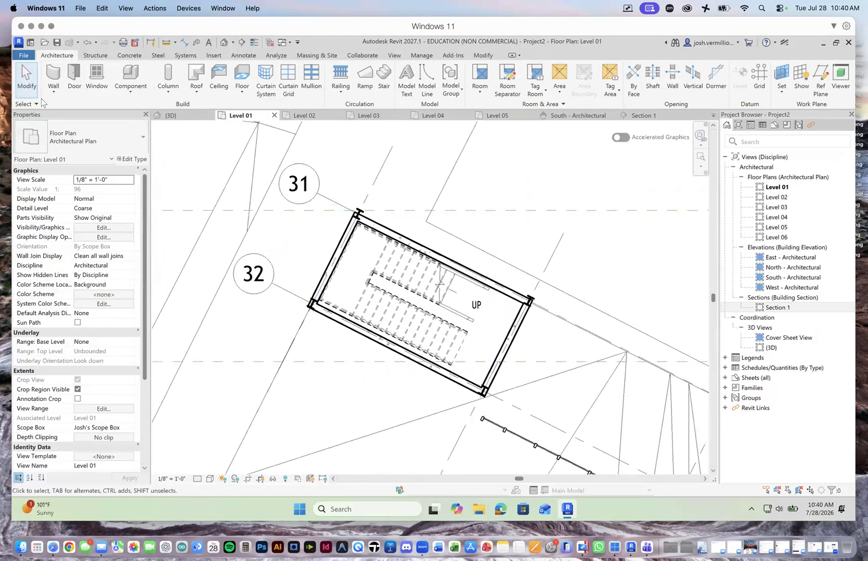
# Step: Raise the four concrete stair enclosure walls by setting their top constraint to Level 06, and save the project
pyautogui.click(456, 263)
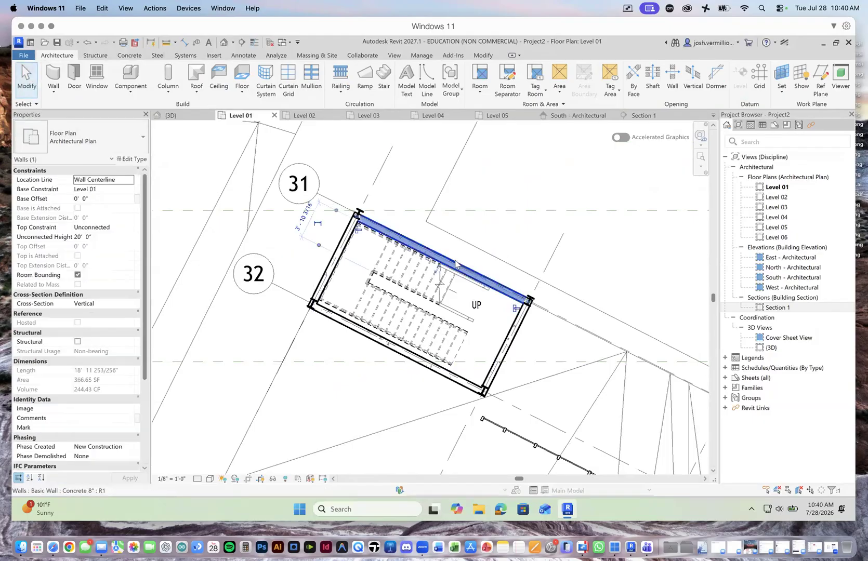
pyautogui.keyDown('ctrl'); pyautogui.click(324, 270); pyautogui.keyUp('ctrl')
pyautogui.keyDown('ctrl'); pyautogui.click(447, 364); pyautogui.keyUp('ctrl')
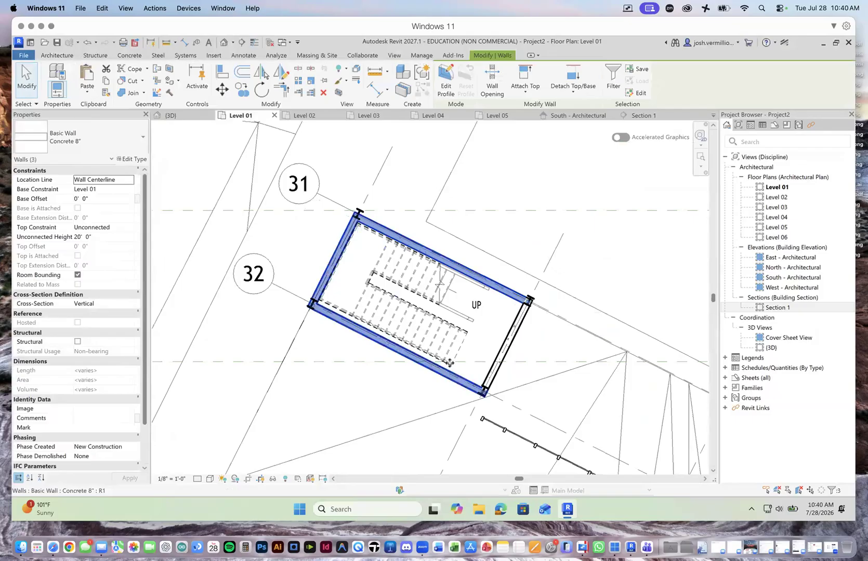
pyautogui.keyDown('ctrl'); pyautogui.click(505, 357); pyautogui.keyUp('ctrl')
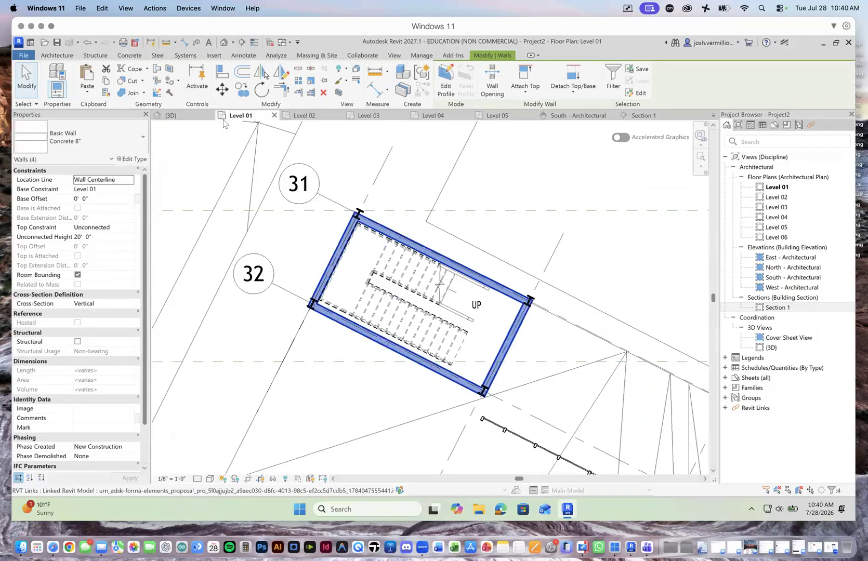
pyautogui.click(170, 115)
pyautogui.scroll(5, 571, 297)
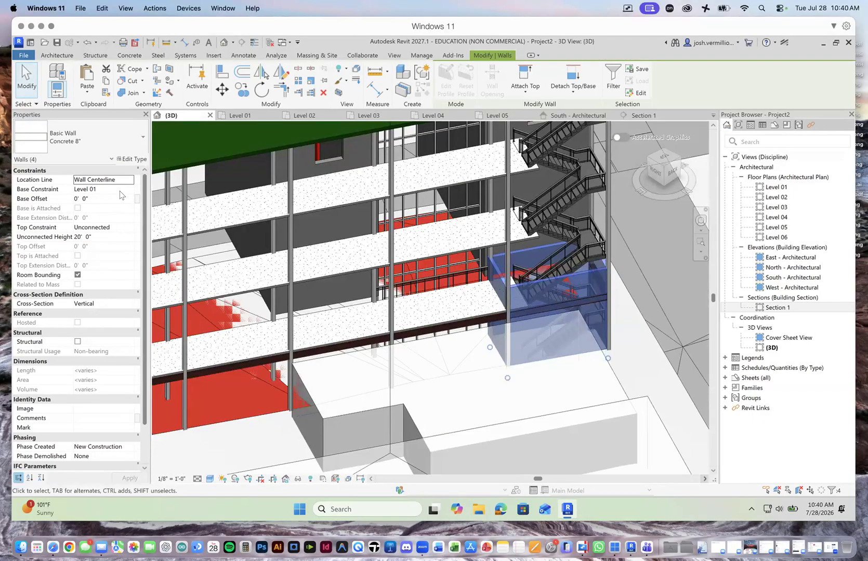
pyautogui.click(127, 236)
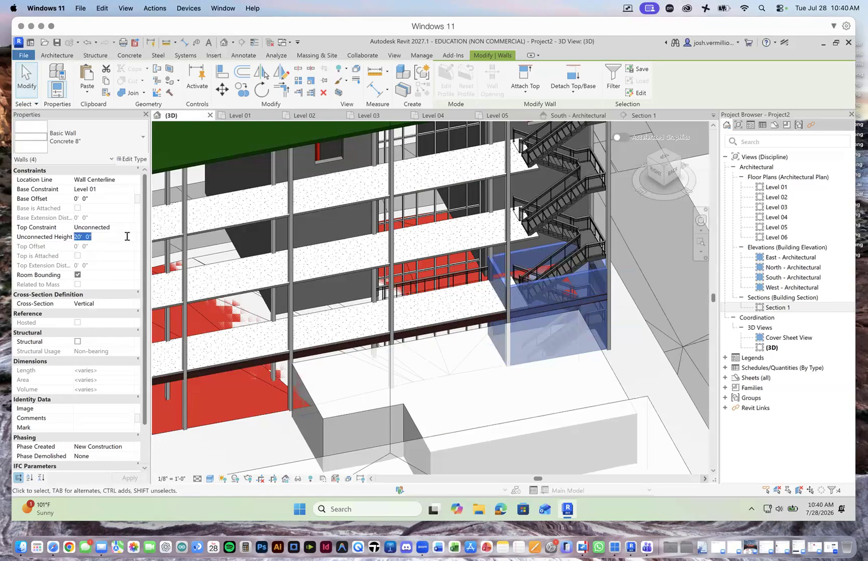
pyautogui.click(128, 237)
pyautogui.click(129, 229)
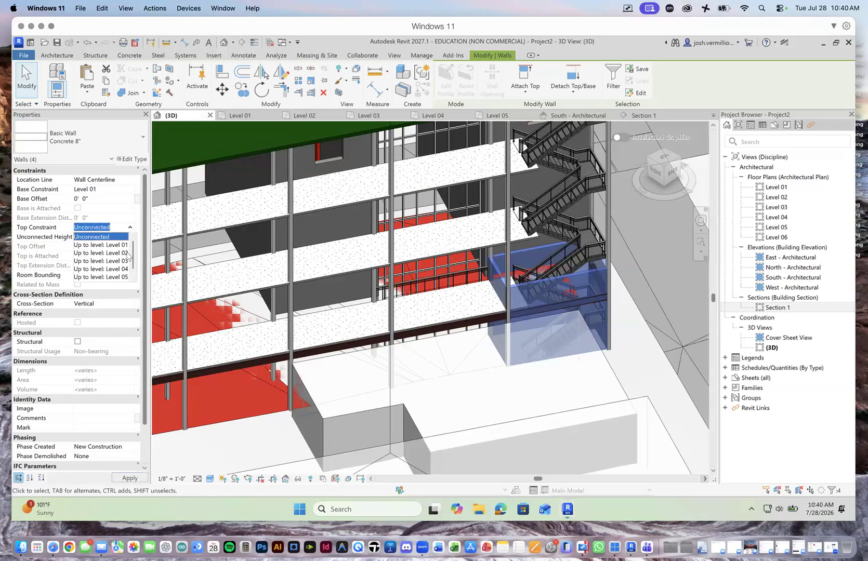
pyautogui.scroll(-1, 125, 280)
pyautogui.click(125, 278)
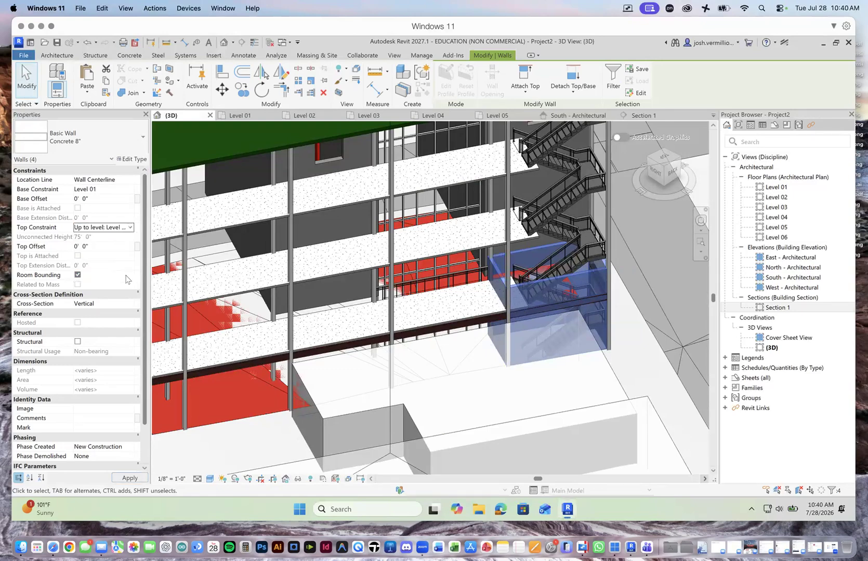
pyautogui.click(130, 477)
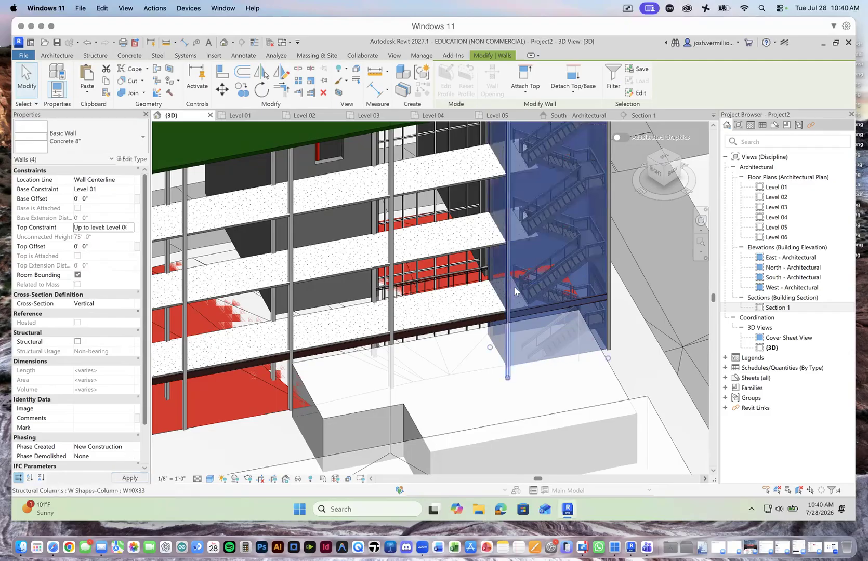
pyautogui.scroll(-5, 542, 170)
pyautogui.scroll(3, 542, 169)
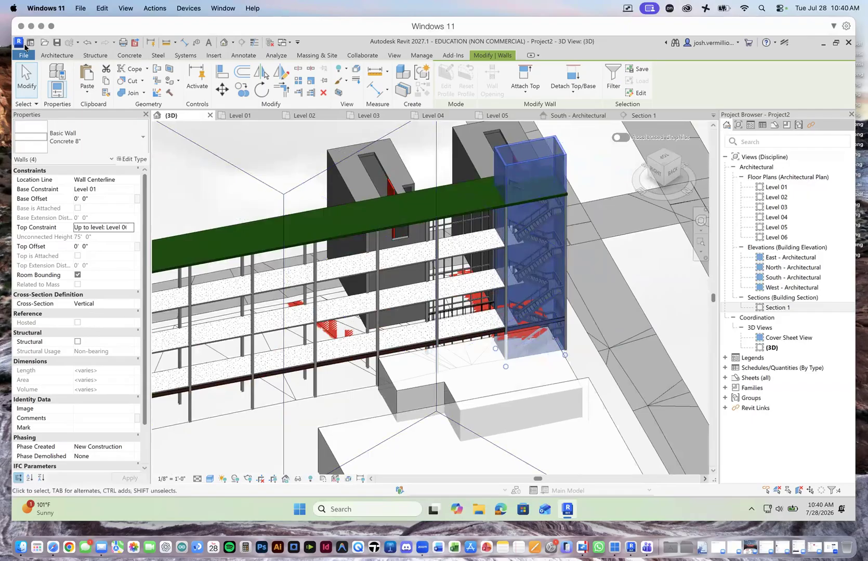
pyautogui.click(58, 43)
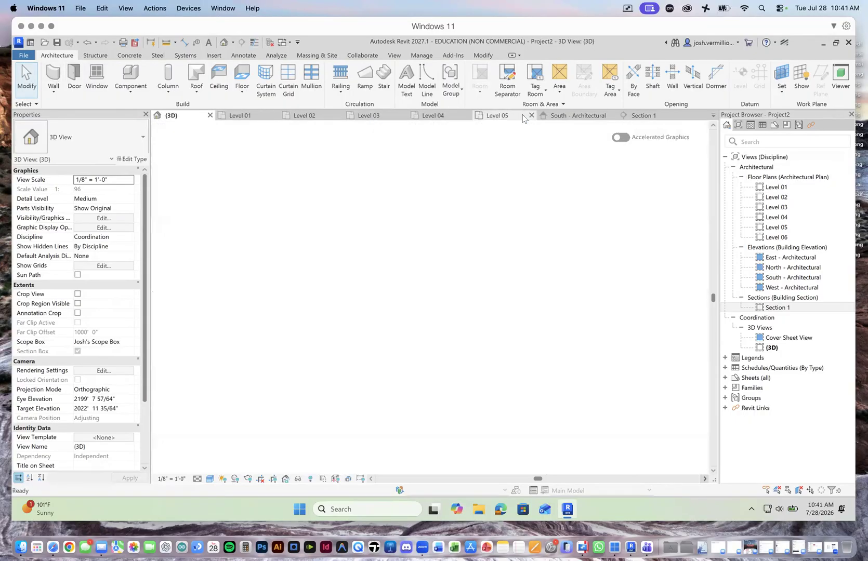
# Step: Place a Door-Passage-Single-Flush 36" x 84" door in the stair enclosure's corridor-side end wall on Level 05 and select it
pyautogui.click(523, 117)
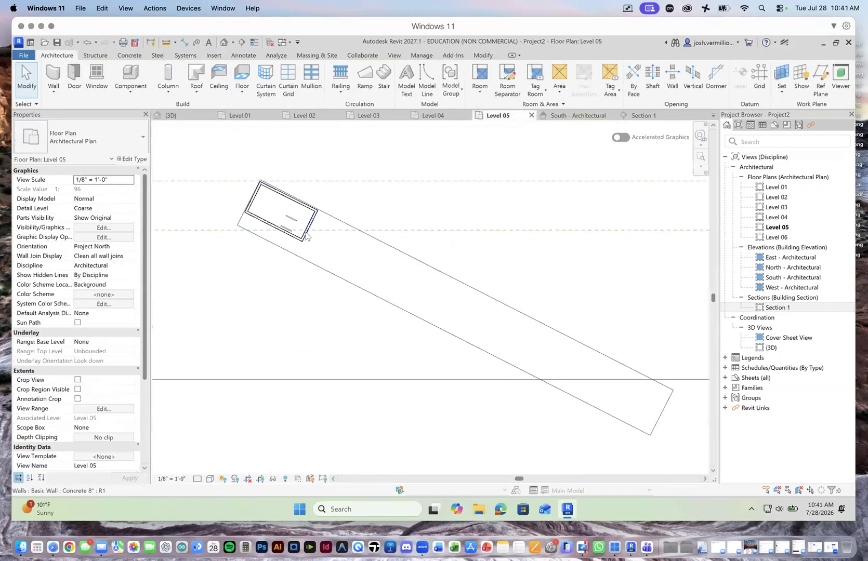
pyautogui.scroll(5, 398, 245)
pyautogui.scroll(-1, 481, 343)
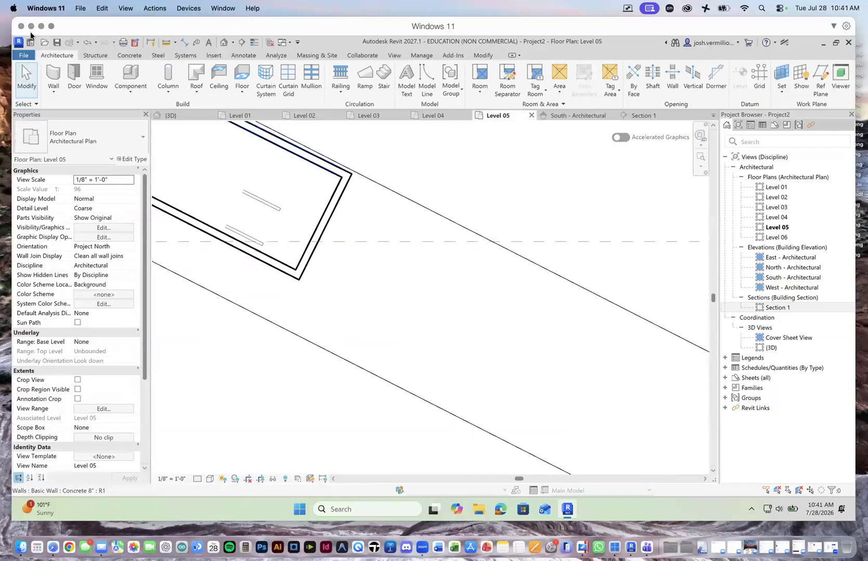
pyautogui.click(77, 76)
pyautogui.click(141, 145)
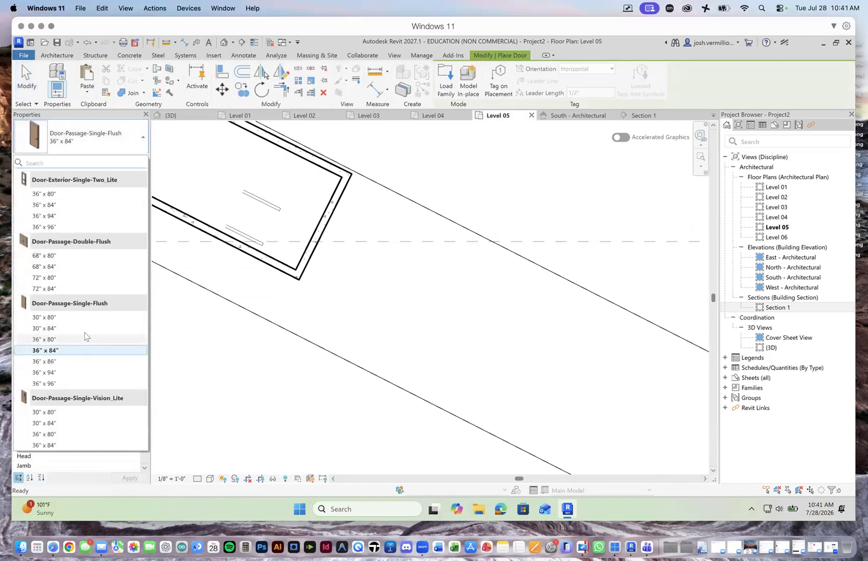
pyautogui.click(62, 350)
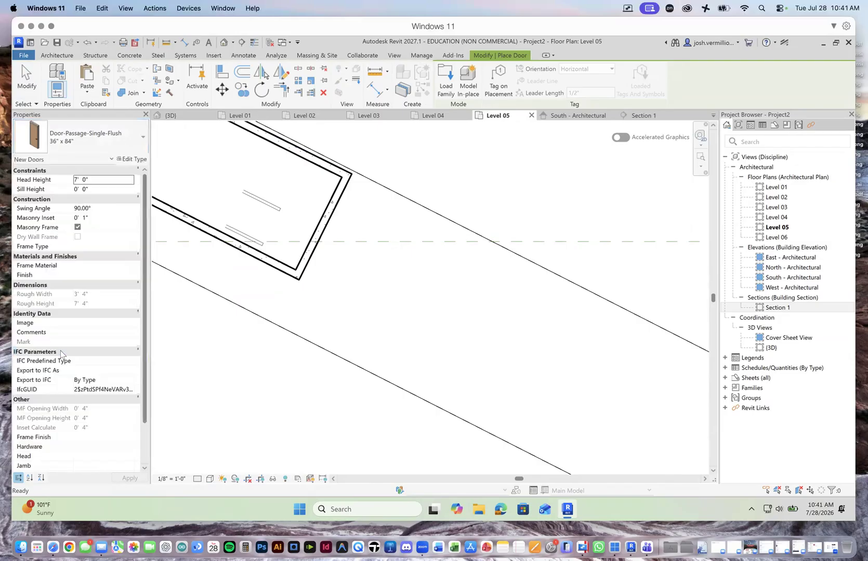
pyautogui.click(141, 138)
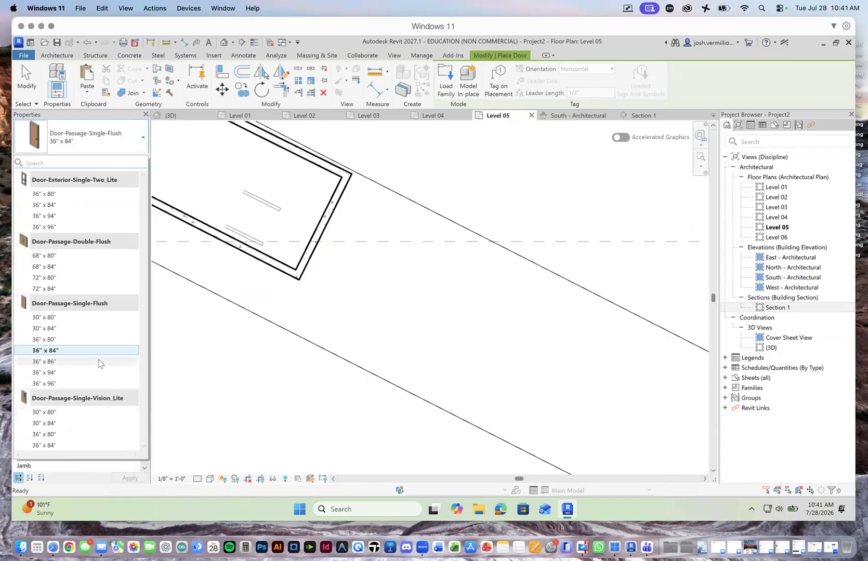
pyautogui.click(114, 153)
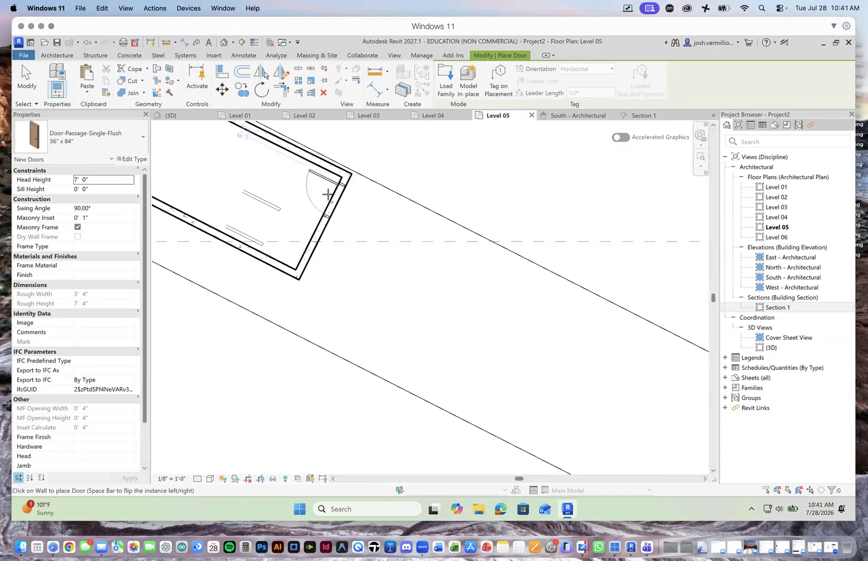
pyautogui.click(331, 197)
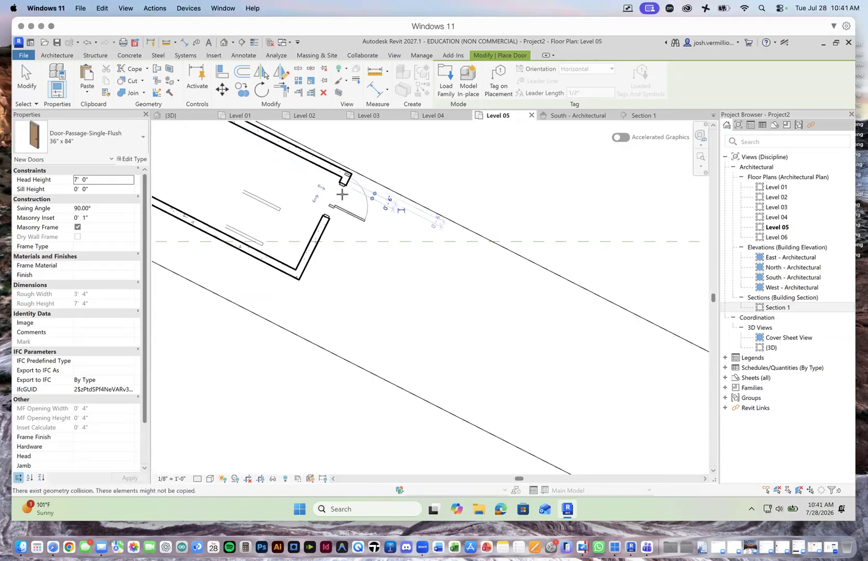
pyautogui.scroll(-4, 343, 211)
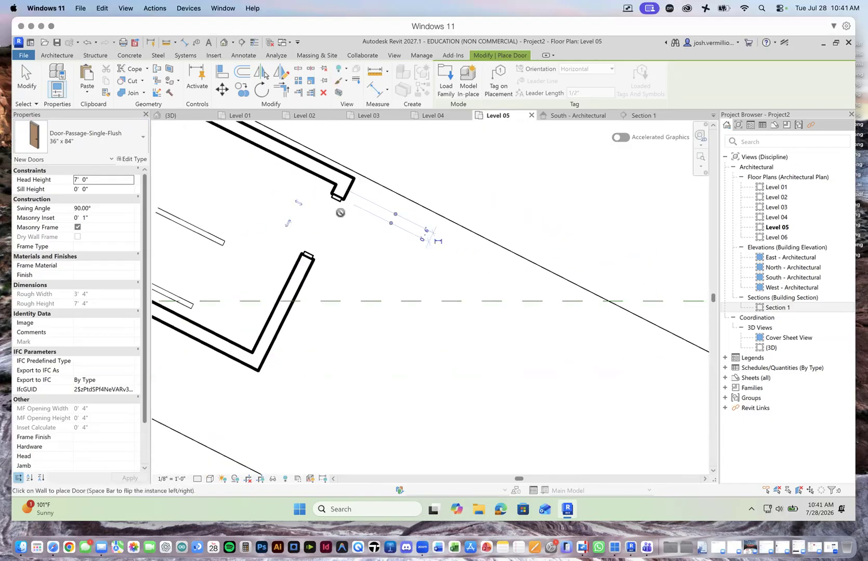
pyautogui.scroll(-1, 351, 224)
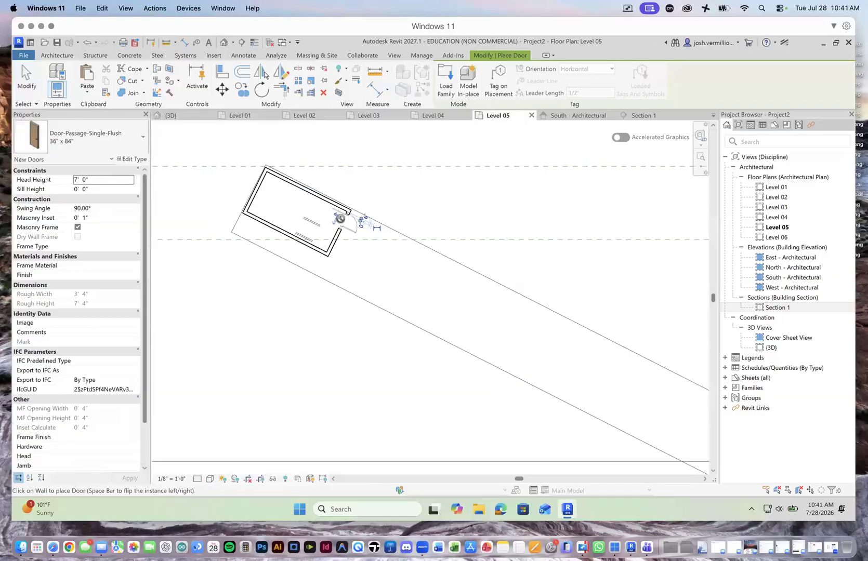
pyautogui.scroll(5, 343, 221)
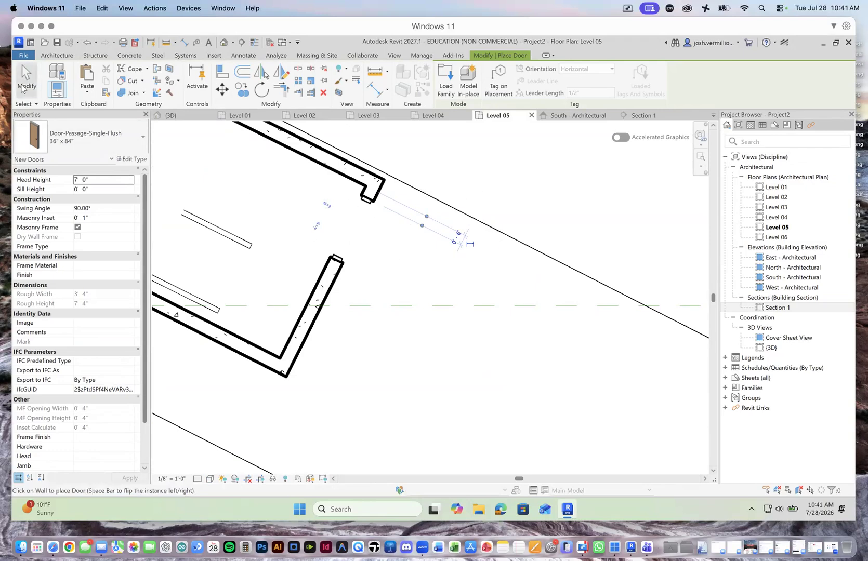
pyautogui.click(18, 70)
pyautogui.scroll(-3, 356, 263)
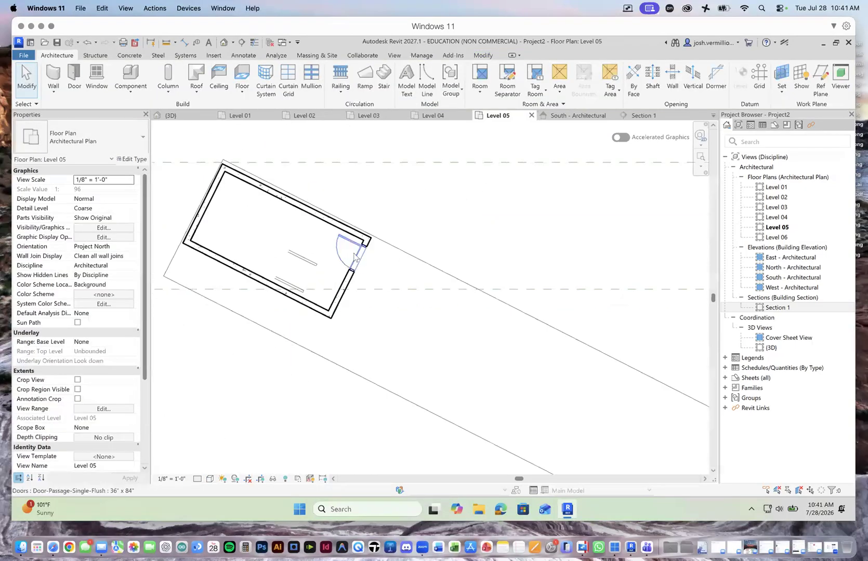
pyautogui.click(355, 257)
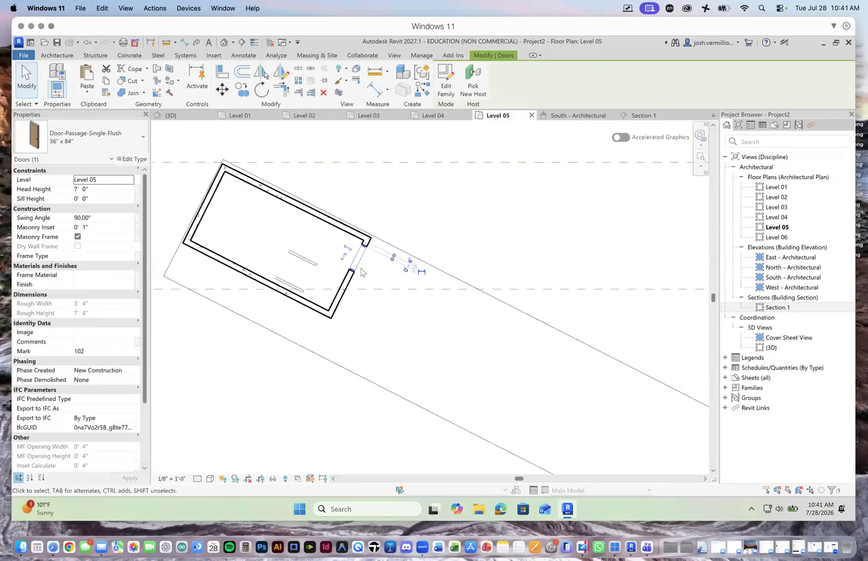
pyautogui.scroll(2, 381, 270)
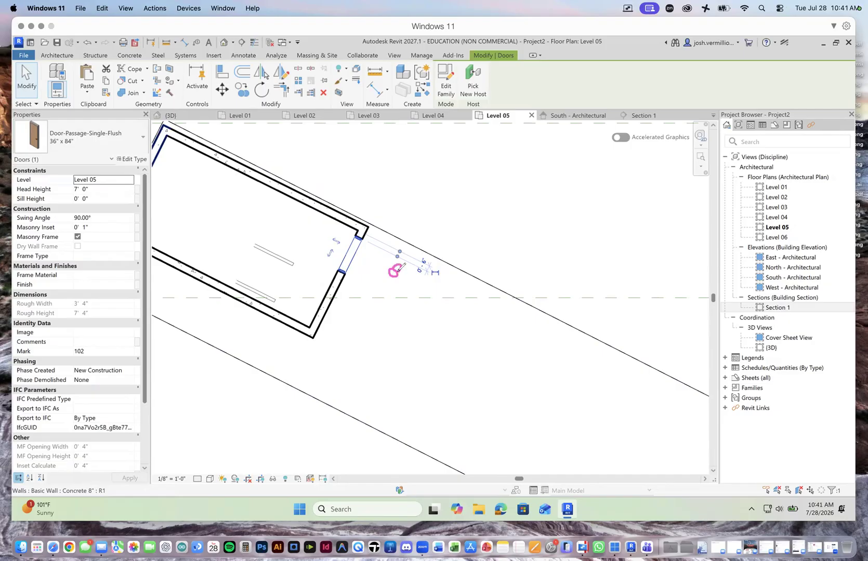
pyautogui.moveTo(398, 271); pyautogui.dragTo(388, 282)
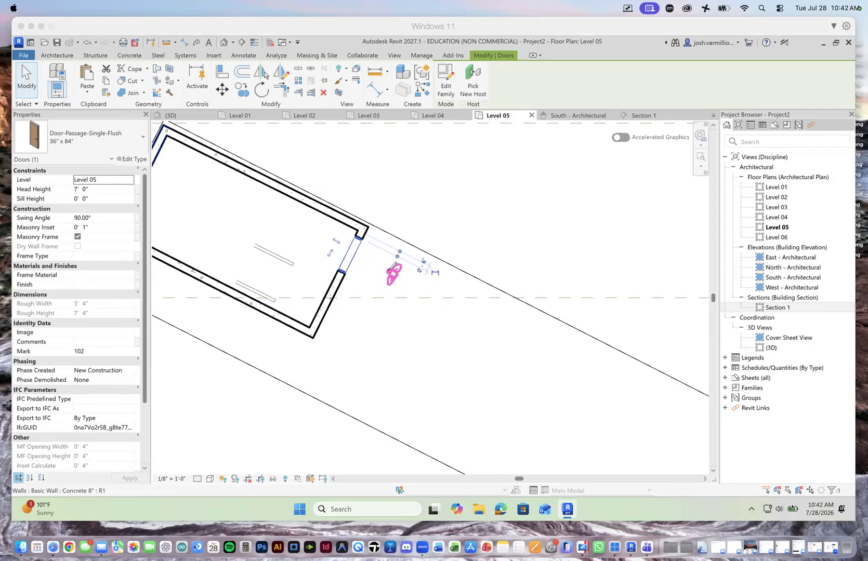
pyautogui.moveTo(450, 298); pyautogui.dragTo(358, 258)
pyautogui.moveTo(358, 248)
pyautogui.mouseDown()
pyautogui.moveTo(353, 269)
pyautogui.moveTo(355, 233)
pyautogui.moveTo(334, 218)
pyautogui.moveTo(317, 228)
pyautogui.moveTo(337, 264)
pyautogui.mouseUp()
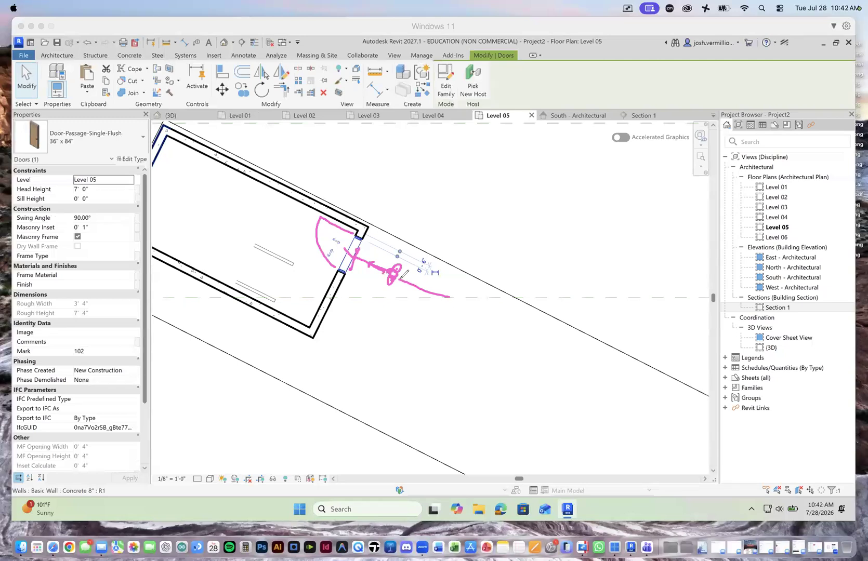
pyautogui.moveTo(340, 240)
pyautogui.mouseDown()
pyautogui.moveTo(176, 179)
pyautogui.moveTo(283, 260)
pyautogui.moveTo(276, 266)
pyautogui.mouseUp()
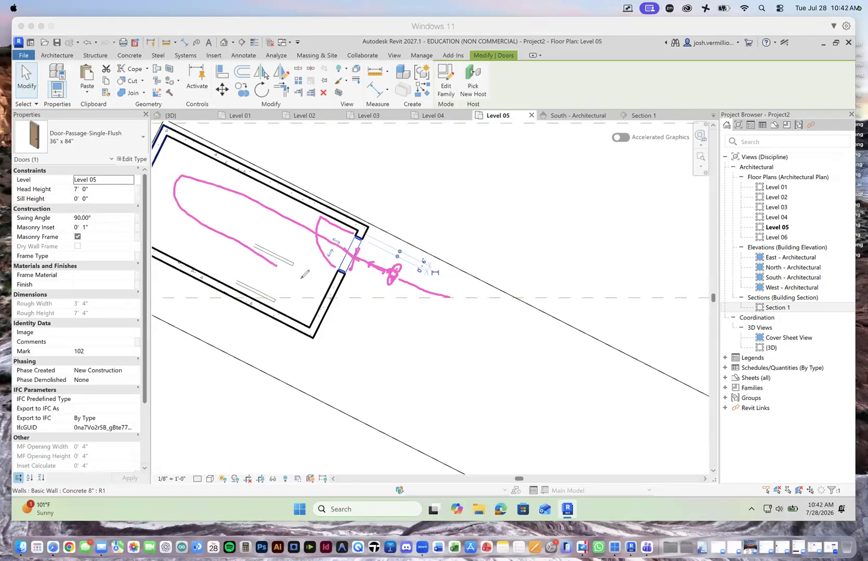
pyautogui.moveTo(313, 323)
pyautogui.mouseDown()
pyautogui.moveTo(277, 304)
pyautogui.moveTo(332, 283)
pyautogui.moveTo(340, 297)
pyautogui.moveTo(325, 324)
pyautogui.moveTo(345, 321)
pyautogui.moveTo(276, 303)
pyautogui.moveTo(292, 299)
pyautogui.moveTo(292, 307)
pyautogui.moveTo(199, 245)
pyautogui.moveTo(264, 217)
pyautogui.moveTo(323, 244)
pyautogui.mouseUp()
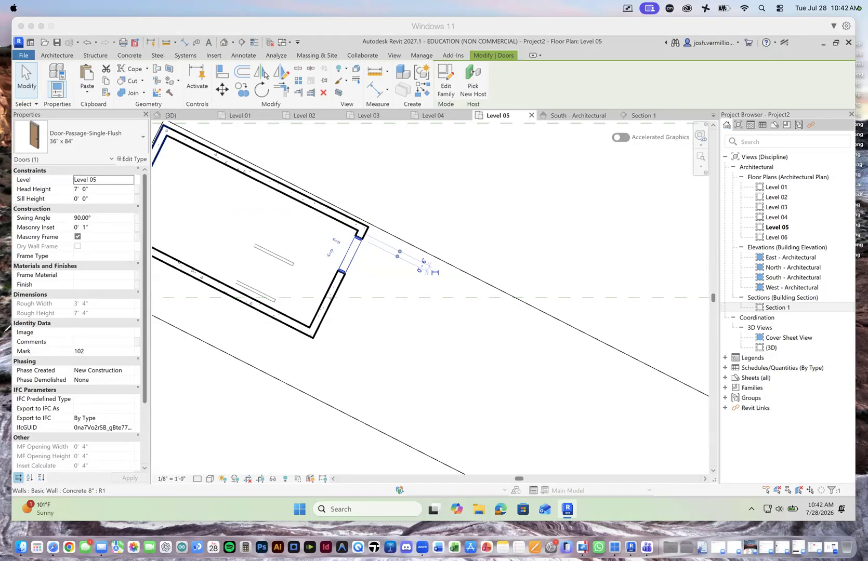
# Step: Flip the Level 05 stair door to hinge on its opposite jamb and swing inward, and move it to the other end of the wall
pyautogui.click(336, 242)
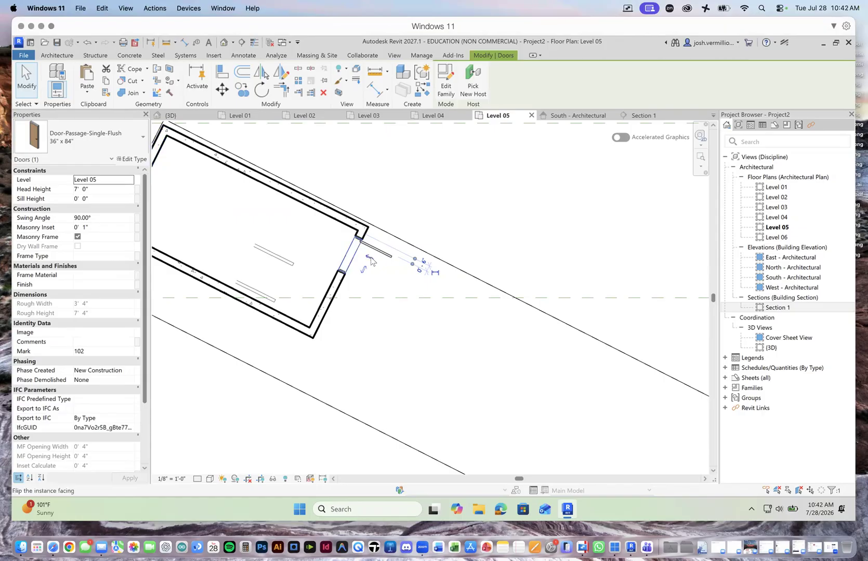
pyautogui.click(372, 262)
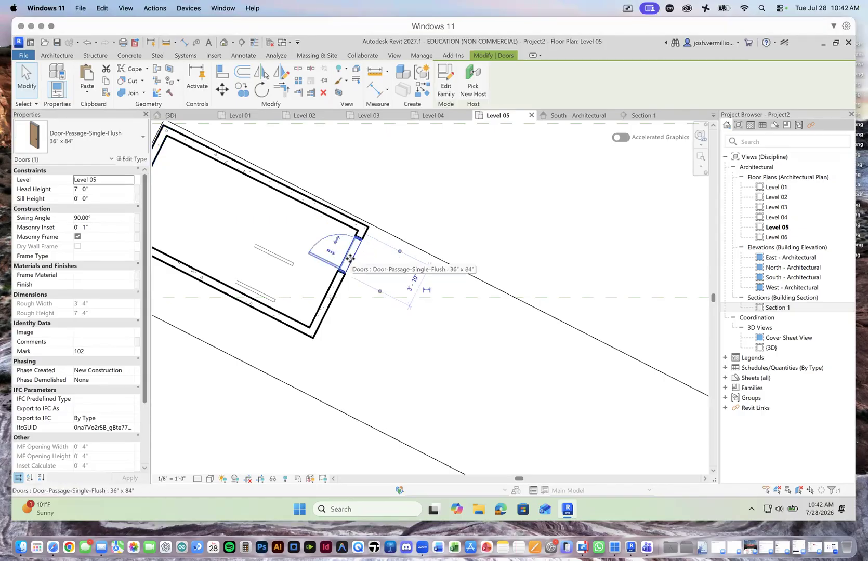
pyautogui.moveTo(354, 256); pyautogui.dragTo(327, 305)
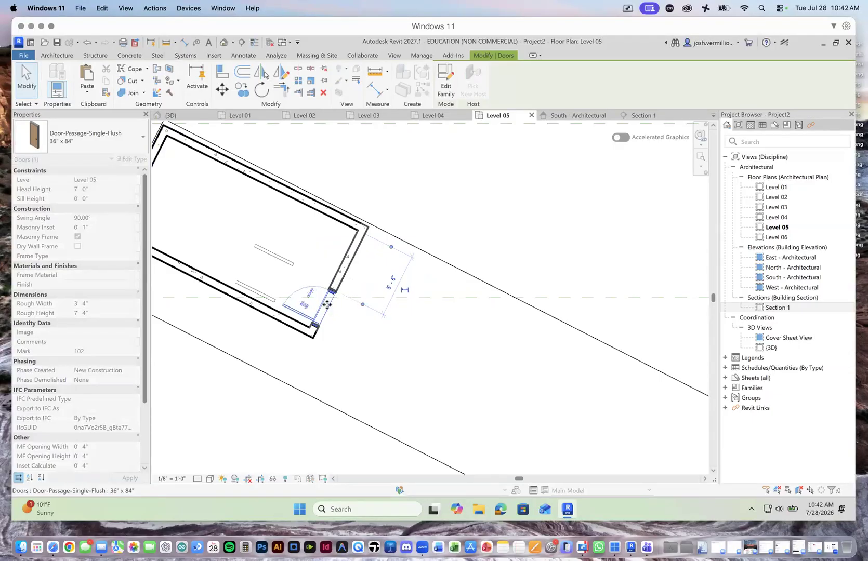
pyautogui.click(453, 210)
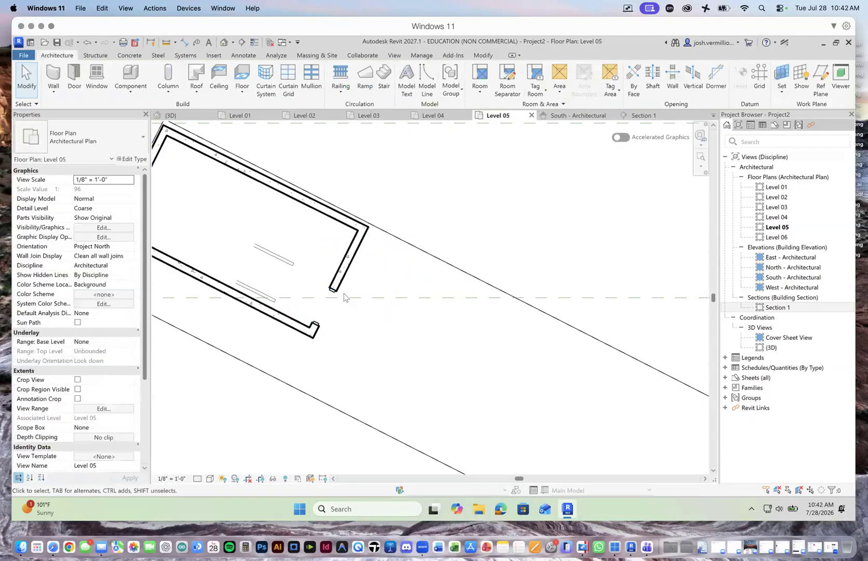
# Step: Place a Door-Passage-Single-Flush 36" x 84" door in the stair enclosure's corridor-side end wall on Level 04 and flip its hinge to the opposite jamb
pyautogui.click(455, 119)
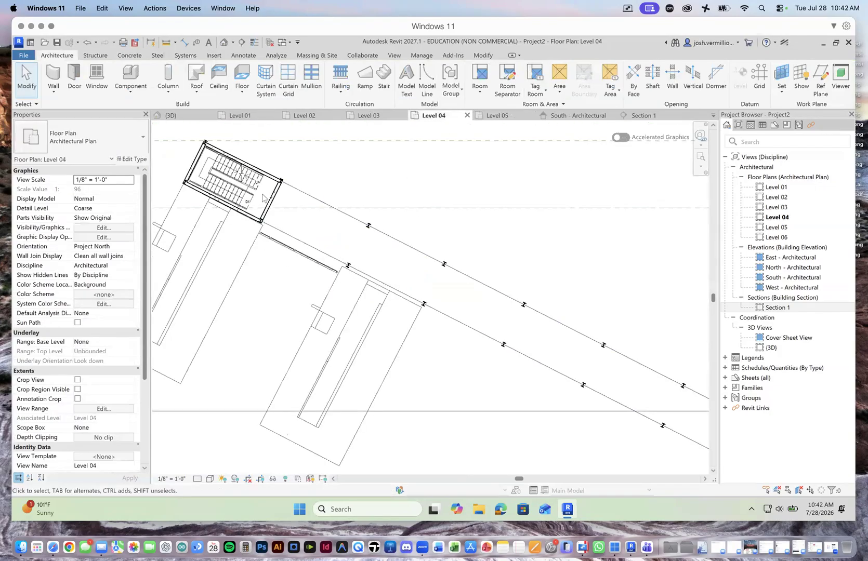
pyautogui.scroll(4, 265, 197)
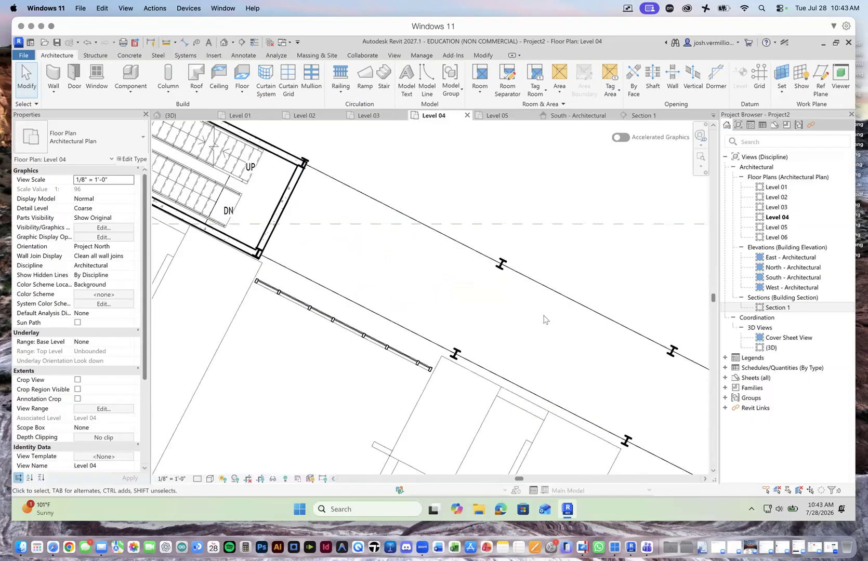
pyautogui.scroll(2, 312, 262)
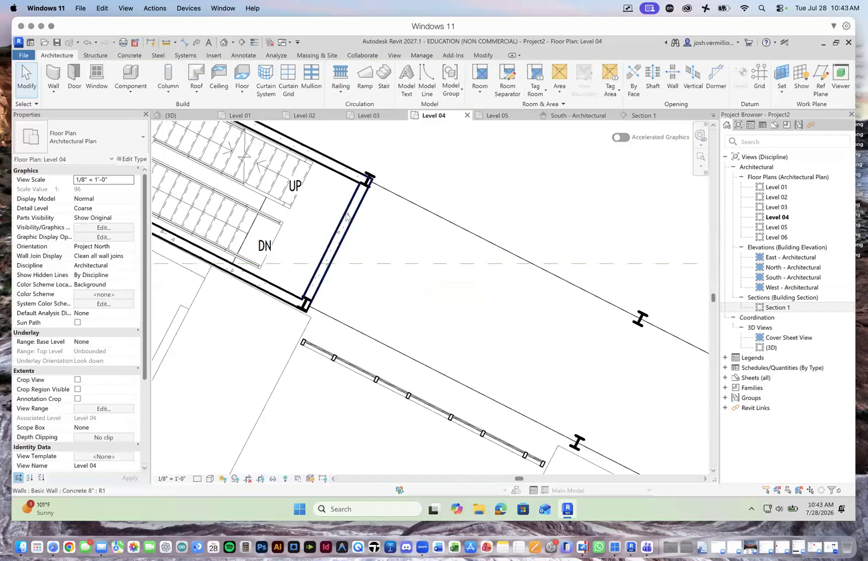
pyautogui.click(82, 78)
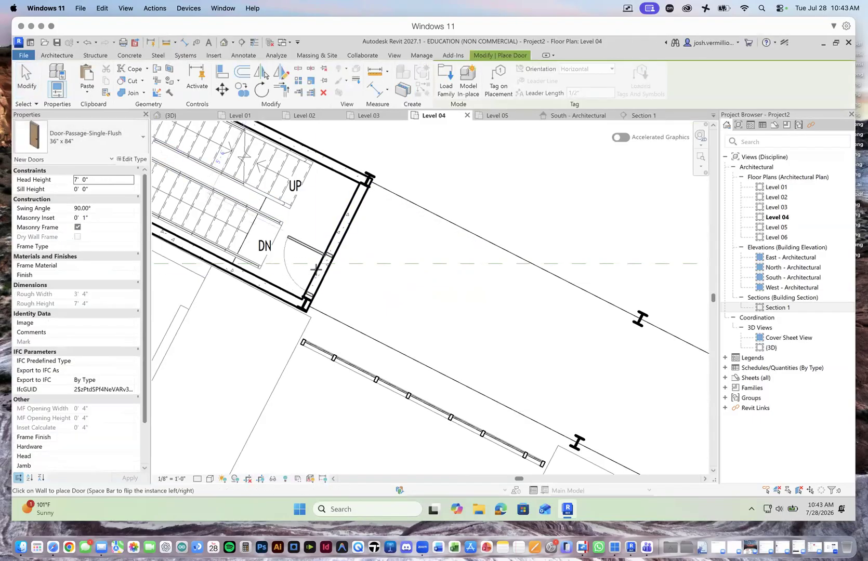
pyautogui.click(316, 267)
pyautogui.click(27, 75)
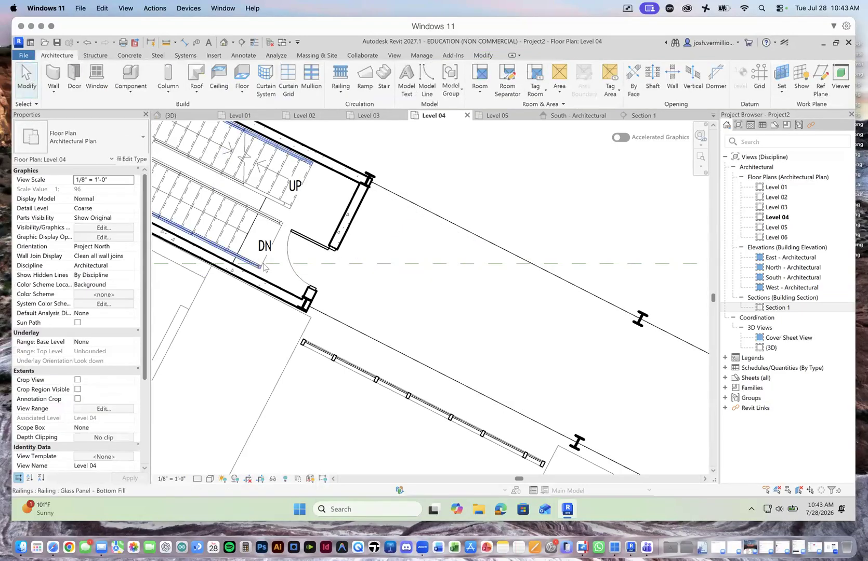
pyautogui.click(300, 267)
pyautogui.click(300, 268)
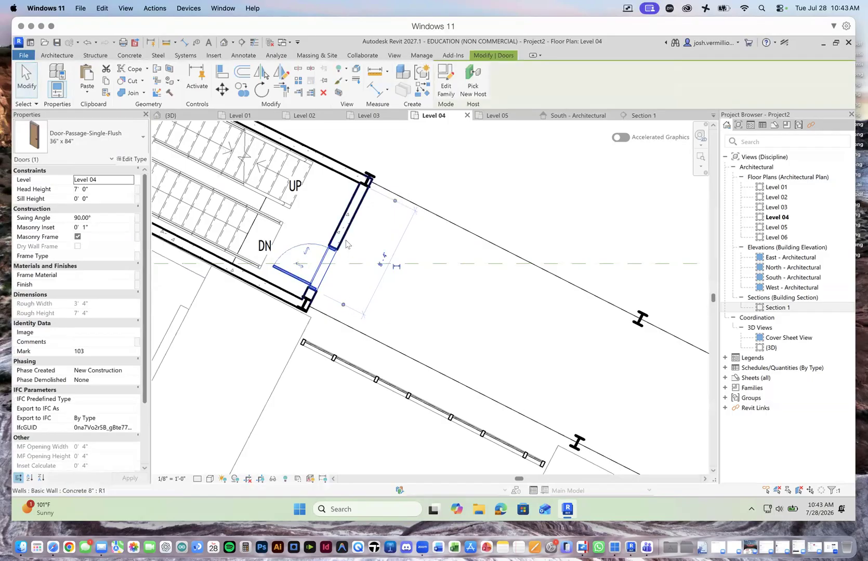
# Step: Open the Level 01 floor plan at the end-bay stair enclosure
pyautogui.click(369, 115)
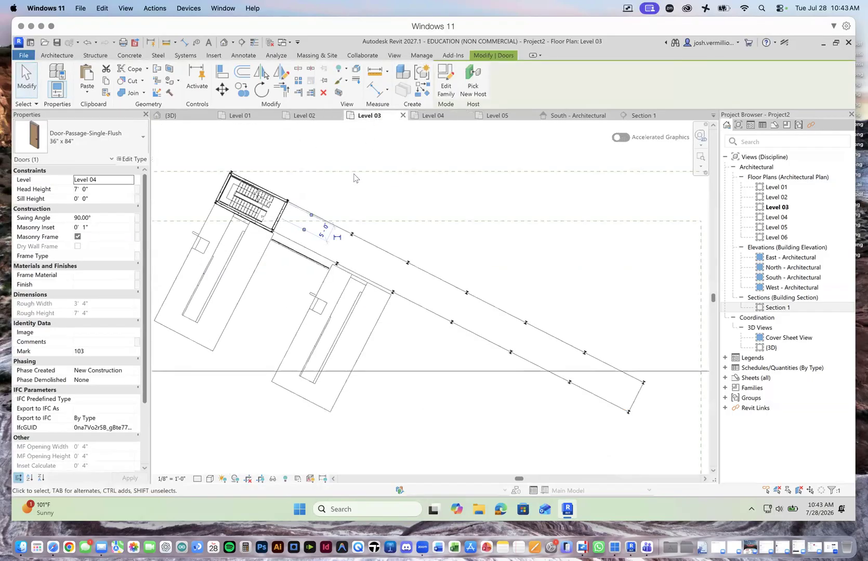
pyautogui.click(244, 116)
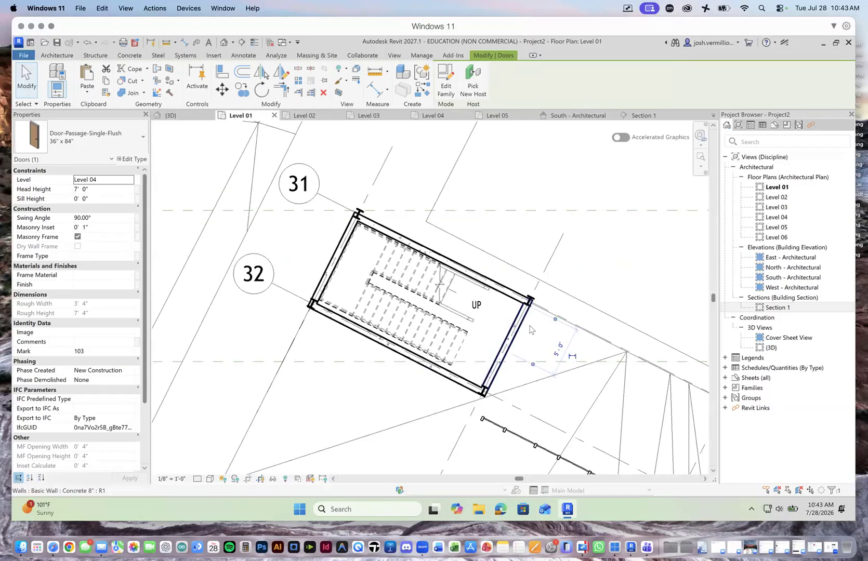
pyautogui.scroll(3, 529, 329)
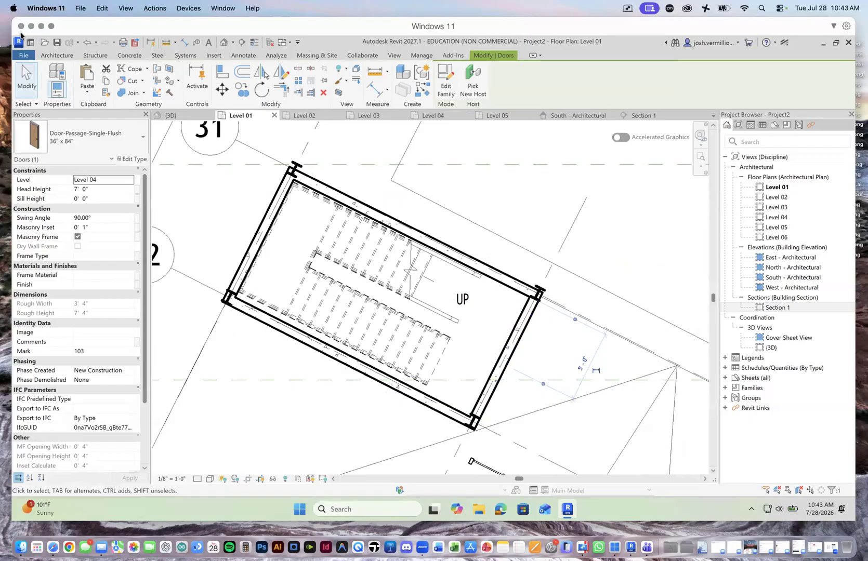
pyautogui.moveTo(497, 387)
pyautogui.mouseDown()
pyautogui.moveTo(357, 322)
pyautogui.moveTo(295, 247)
pyautogui.moveTo(482, 300)
pyautogui.mouseUp()
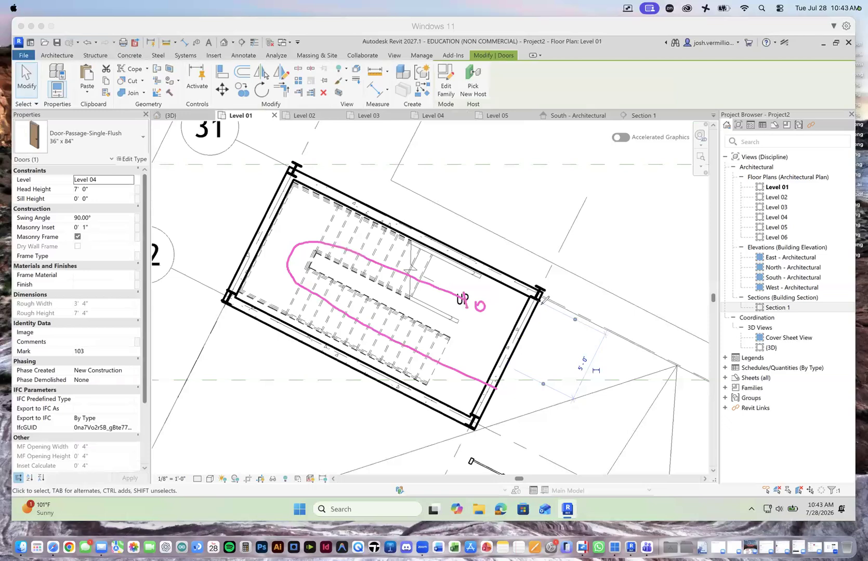
pyautogui.moveTo(529, 302)
pyautogui.mouseDown()
pyautogui.moveTo(570, 329)
pyautogui.moveTo(544, 351)
pyautogui.moveTo(517, 351)
pyautogui.mouseUp()
pyautogui.moveTo(434, 278)
pyautogui.mouseDown()
pyautogui.moveTo(567, 335)
pyautogui.moveTo(576, 344)
pyautogui.moveTo(568, 348)
pyautogui.moveTo(652, 368)
pyautogui.moveTo(697, 410)
pyautogui.mouseUp()
pyautogui.moveTo(400, 259)
pyautogui.mouseDown()
pyautogui.moveTo(486, 382)
pyautogui.moveTo(469, 340)
pyautogui.mouseUp()
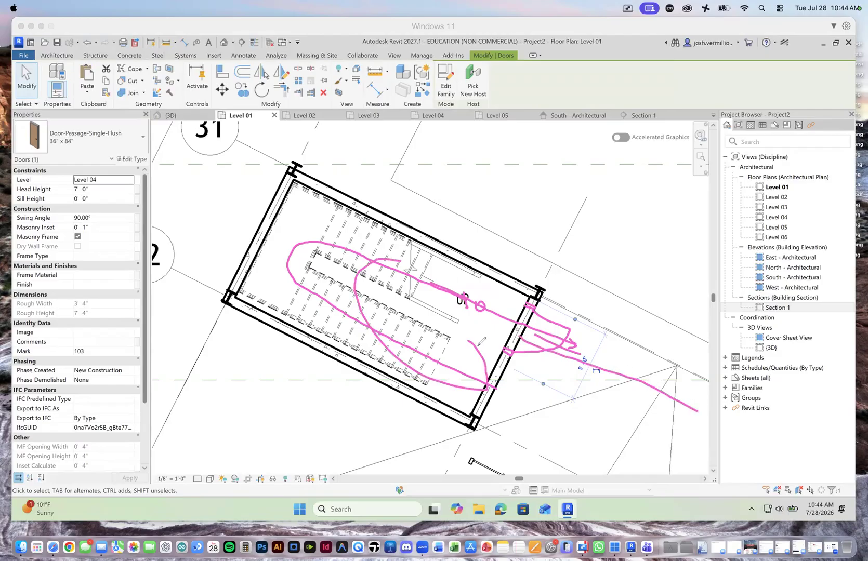
pyautogui.moveTo(537, 316)
pyautogui.mouseDown()
pyautogui.moveTo(556, 315)
pyautogui.moveTo(582, 332)
pyautogui.moveTo(514, 346)
pyautogui.moveTo(569, 363)
pyautogui.mouseUp()
pyautogui.moveTo(632, 378); pyautogui.dragTo(585, 454)
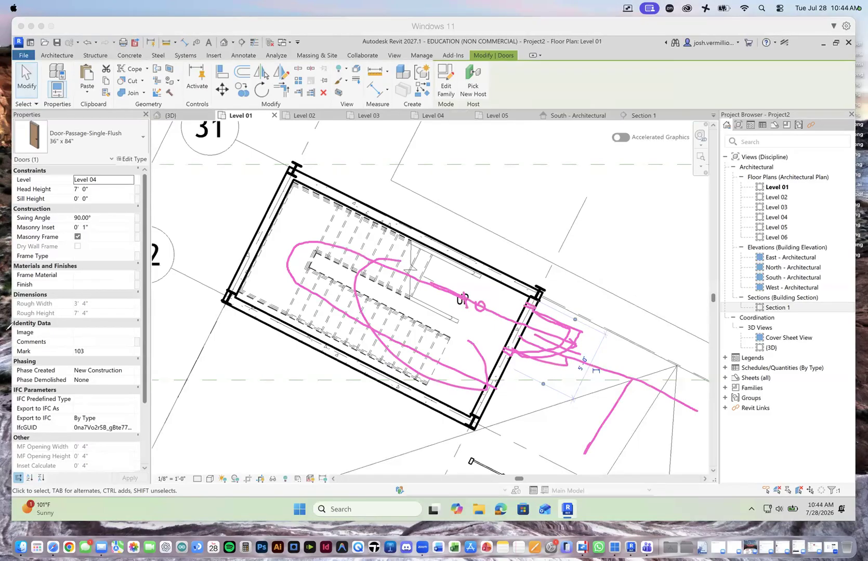
pyautogui.click(60, 351)
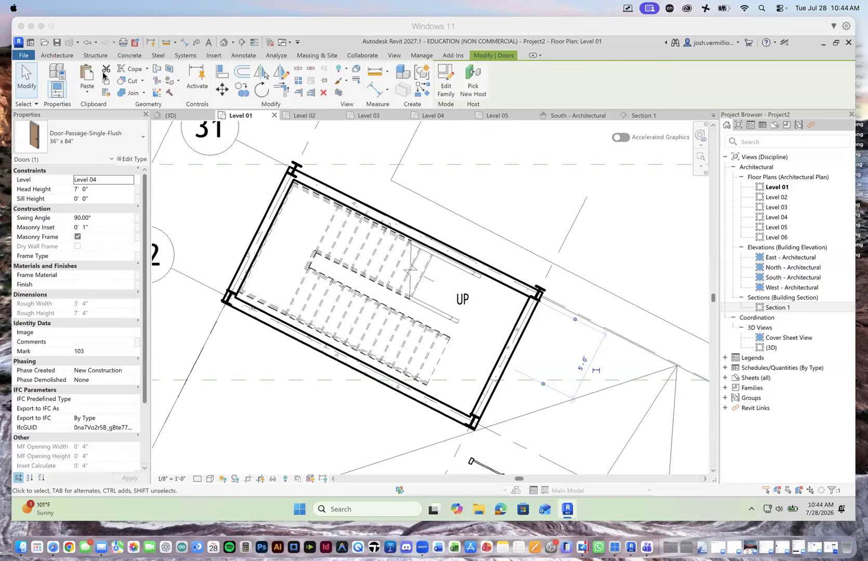
# Step: Place a Door-Passage-Single-Flush 36" x 84" door in the Level 01 end wall beside the stair's first flight, hinged near the corner column and swinging outward
pyautogui.click(58, 57)
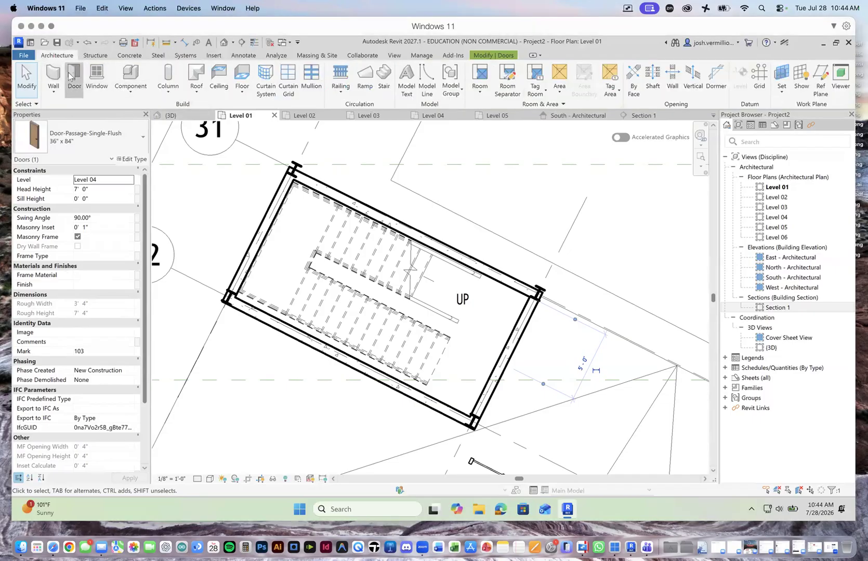
pyautogui.click(72, 77)
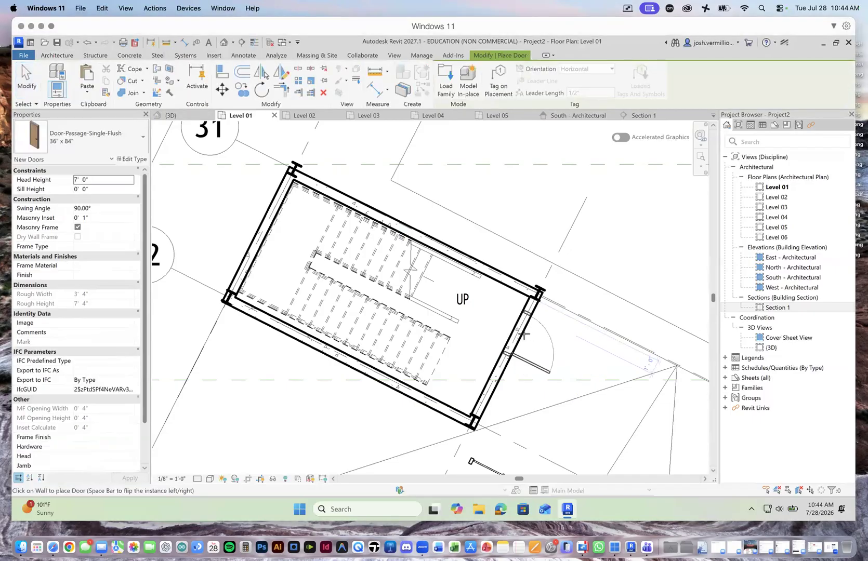
pyautogui.click(522, 335)
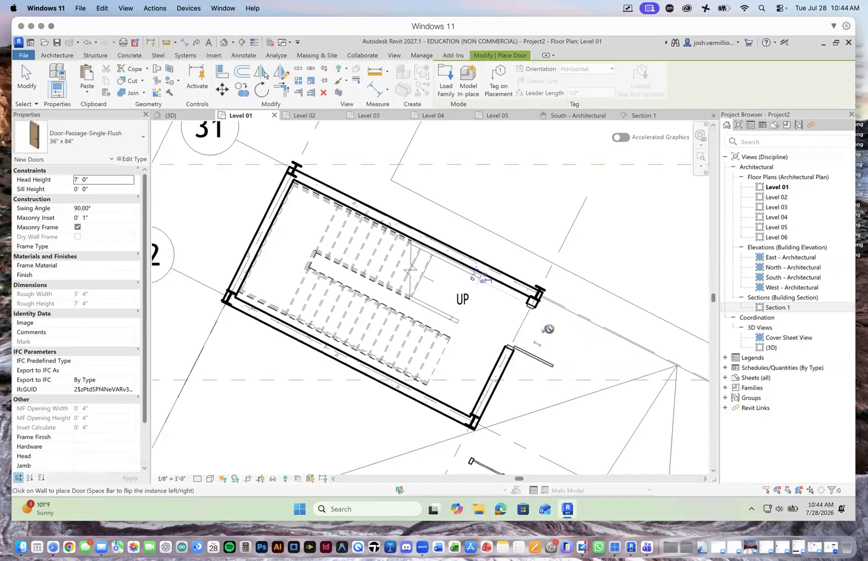
pyautogui.click(544, 329)
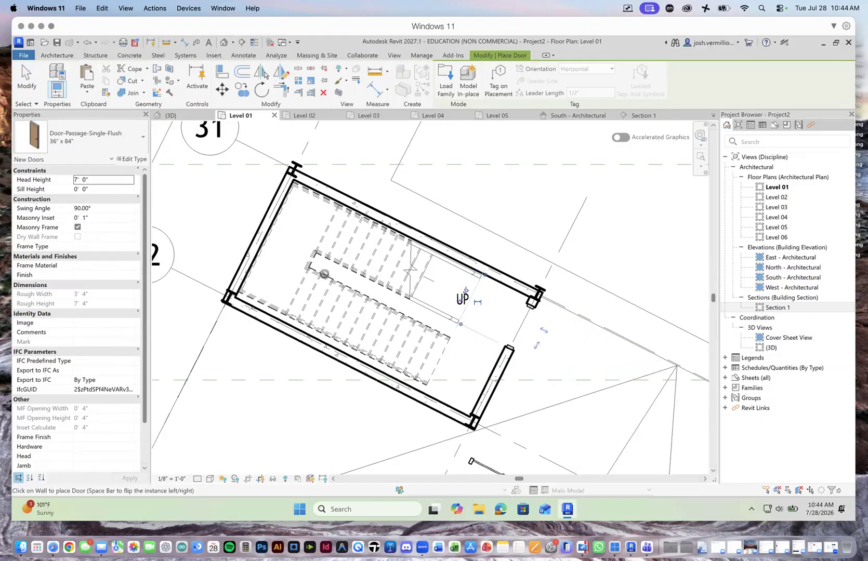
pyautogui.click(26, 78)
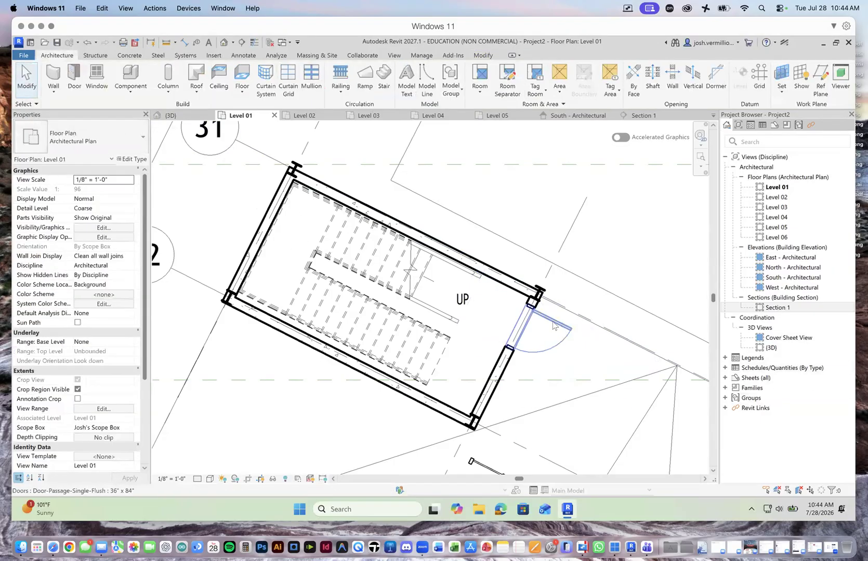
# Step: Flip the Level 01 stair door's swing into the enclosure and back outward, and deselect the door
pyautogui.click(554, 326)
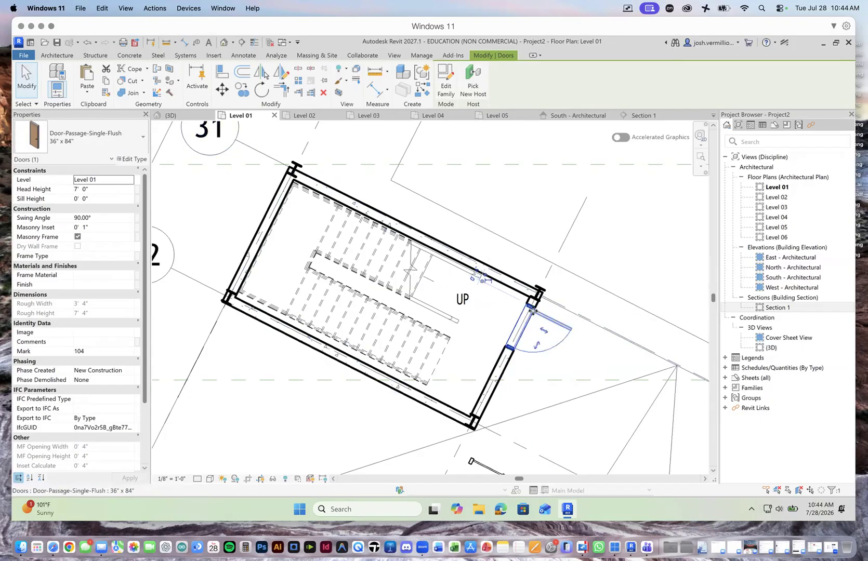
pyautogui.click(542, 333)
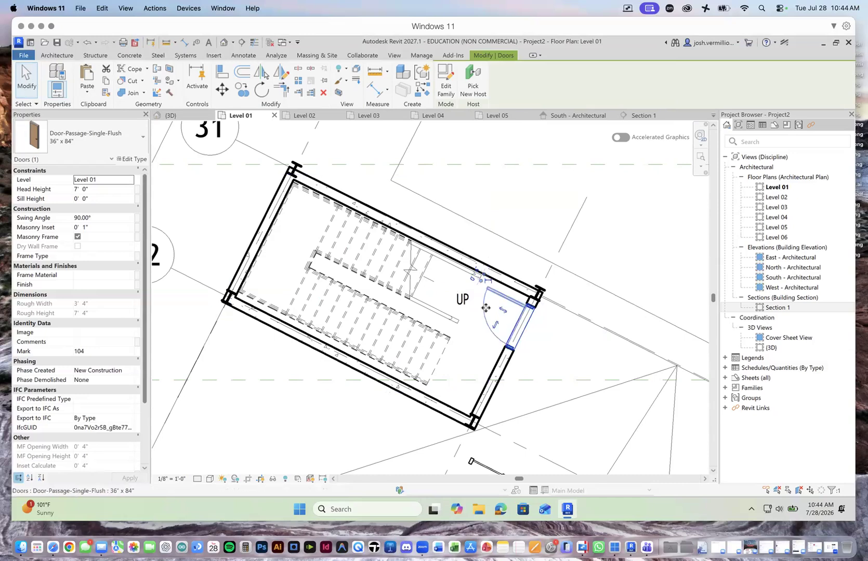
pyautogui.moveTo(514, 324); pyautogui.dragTo(455, 297)
pyautogui.click(503, 311)
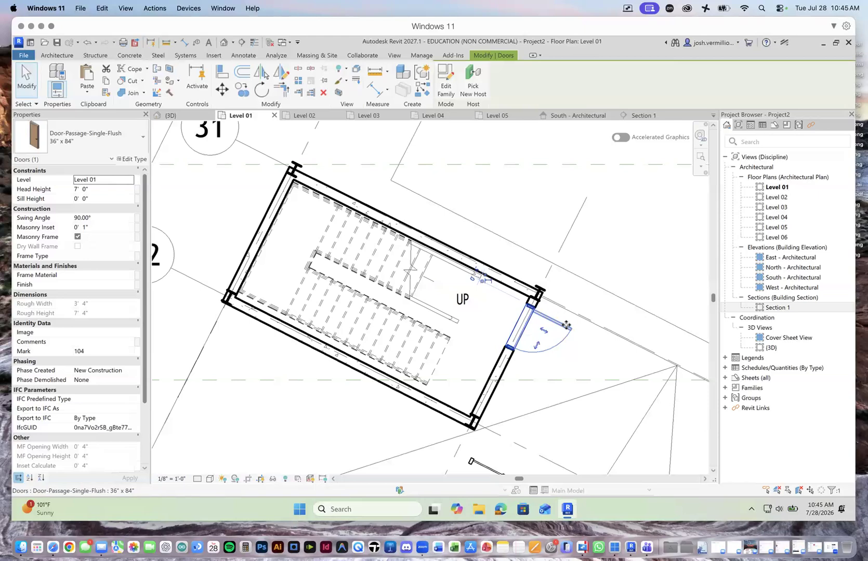
pyautogui.click(188, 189)
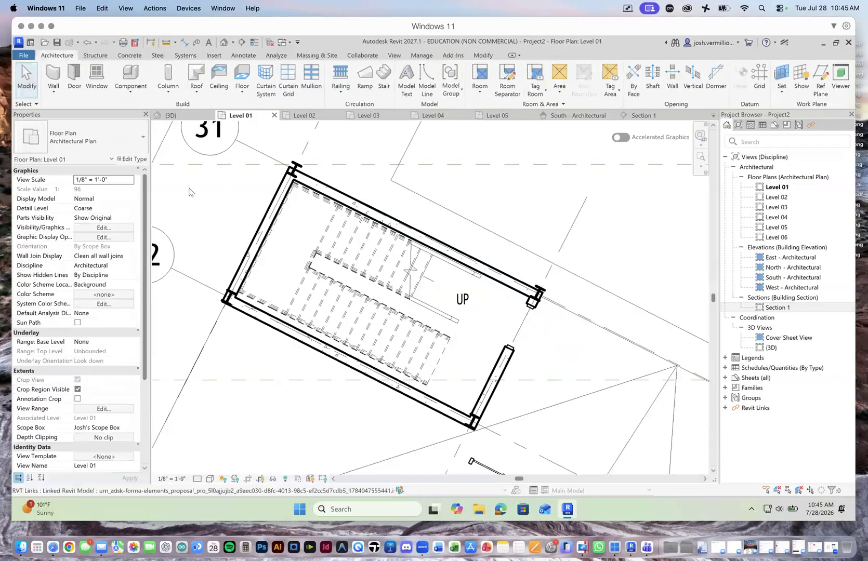
pyautogui.scroll(-3, 315, 317)
pyautogui.scroll(-5, 389, 412)
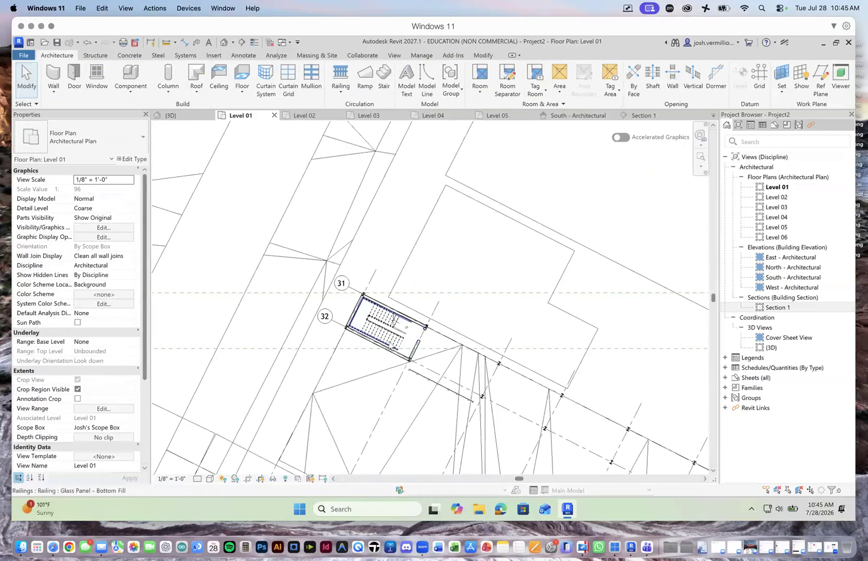
pyautogui.scroll(-1, 389, 412)
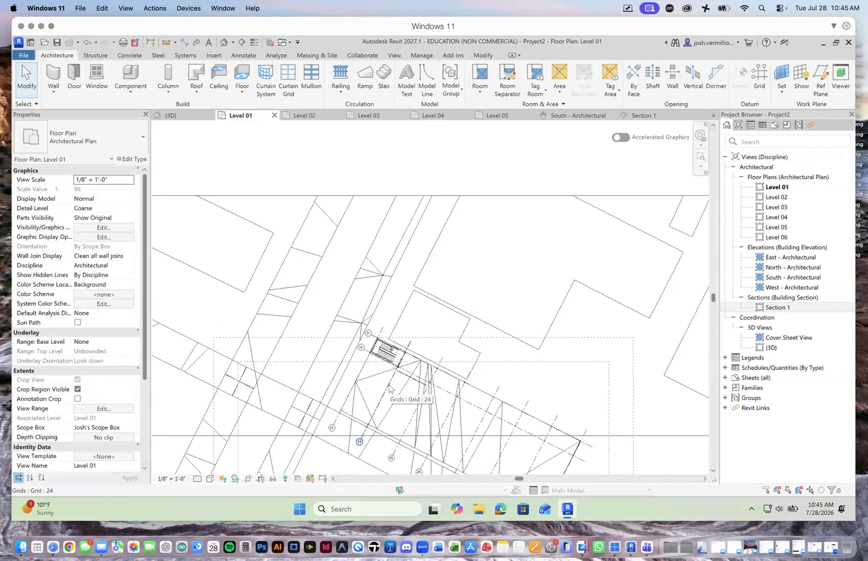
pyautogui.scroll(-2, 371, 426)
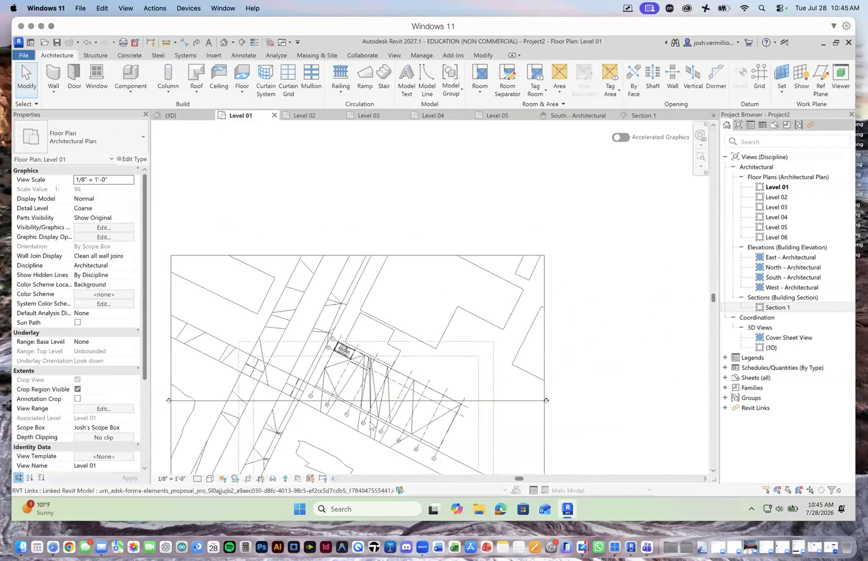
pyautogui.scroll(2, 364, 427)
pyautogui.scroll(2, 358, 424)
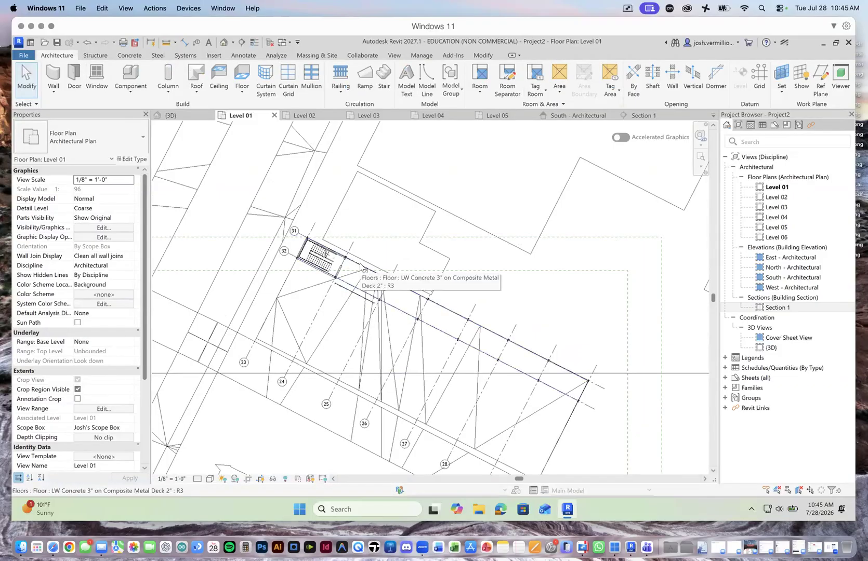
pyautogui.click(366, 75)
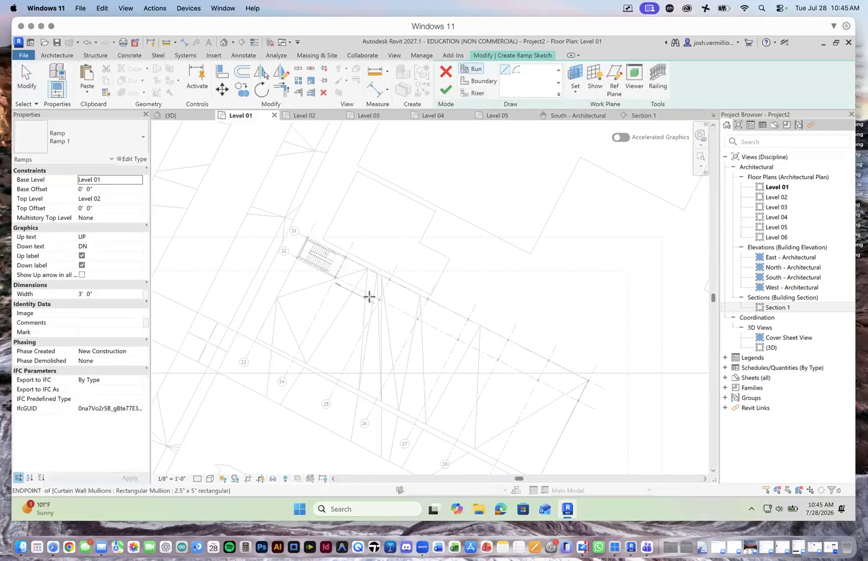
pyautogui.click(474, 448)
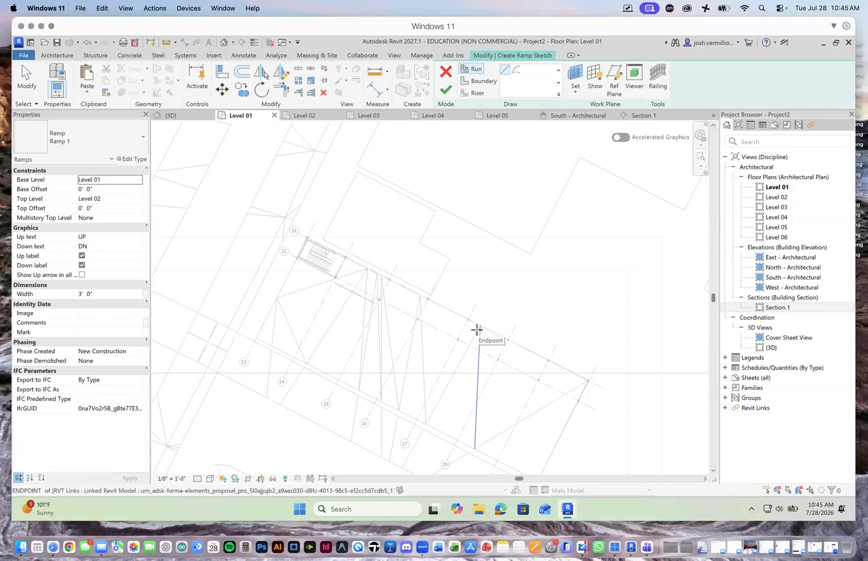
pyautogui.press('Escape')
# Step: Examine in the 3D view where the Level 05 roof meets the end-bay stair tower
pyautogui.click(192, 117)
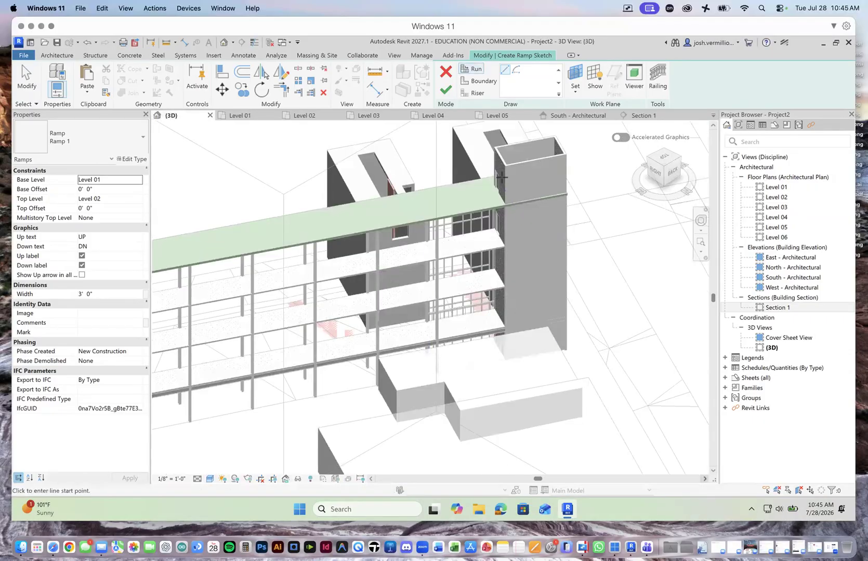
pyautogui.scroll(2, 496, 177)
pyautogui.scroll(4, 497, 176)
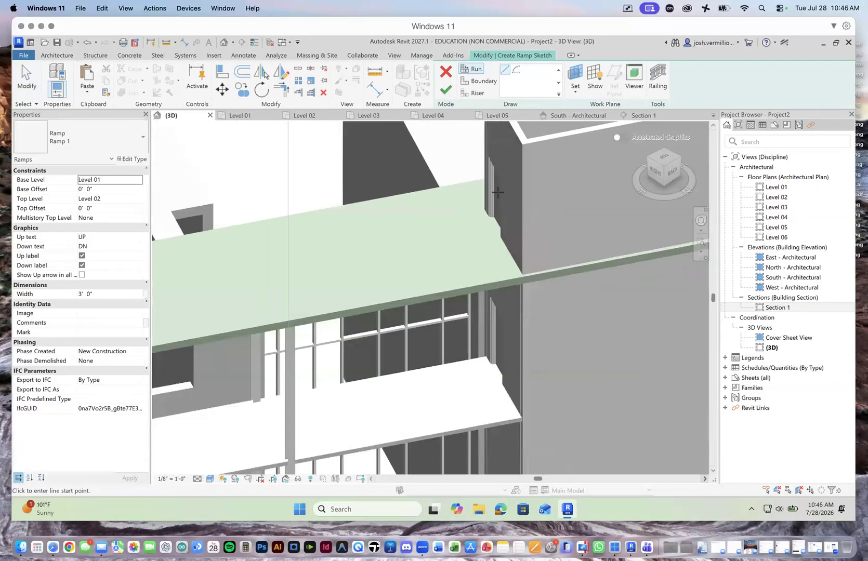
pyautogui.scroll(-1, 497, 192)
pyautogui.scroll(-5, 538, 256)
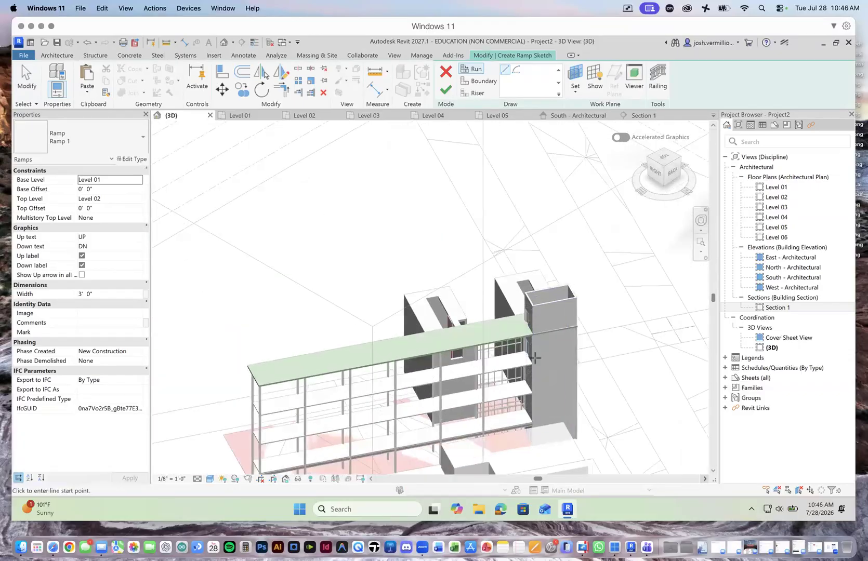
pyautogui.click(24, 77)
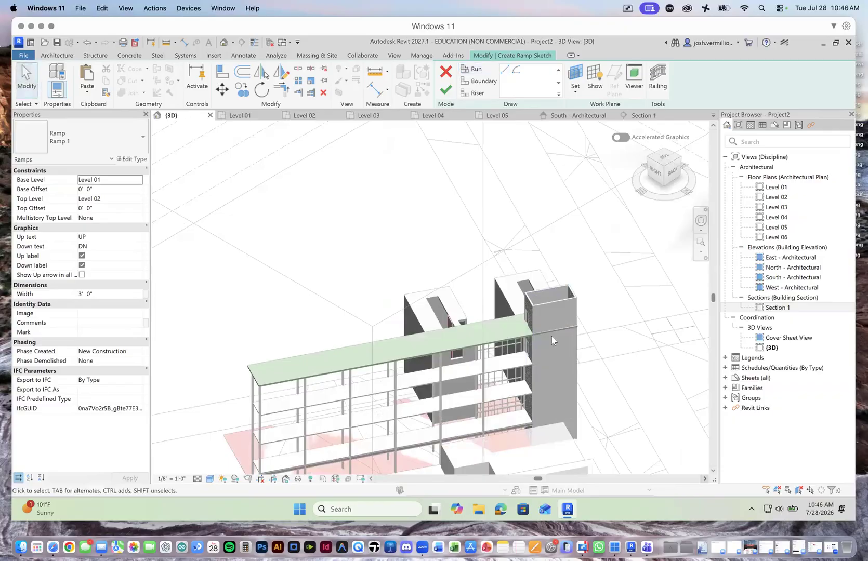
pyautogui.scroll(2, 552, 299)
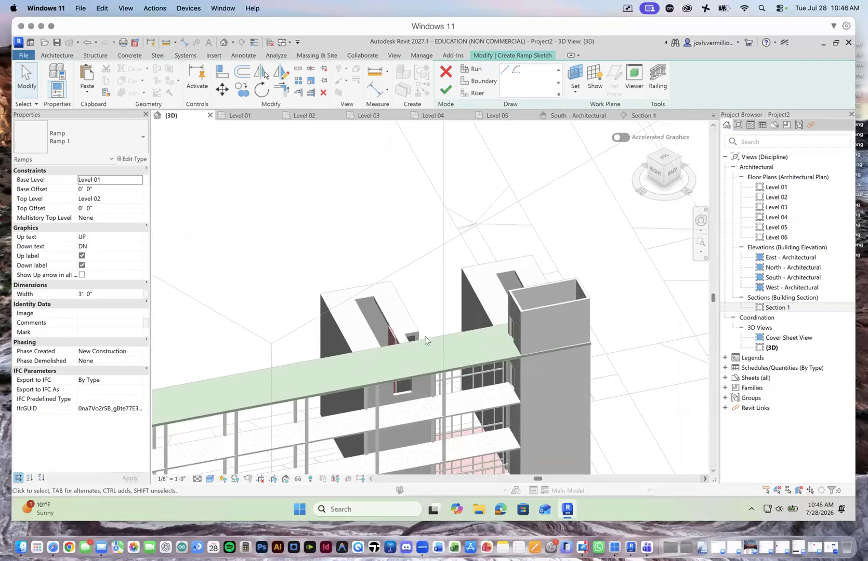
pyautogui.scroll(-3, 542, 313)
pyautogui.scroll(4, 541, 309)
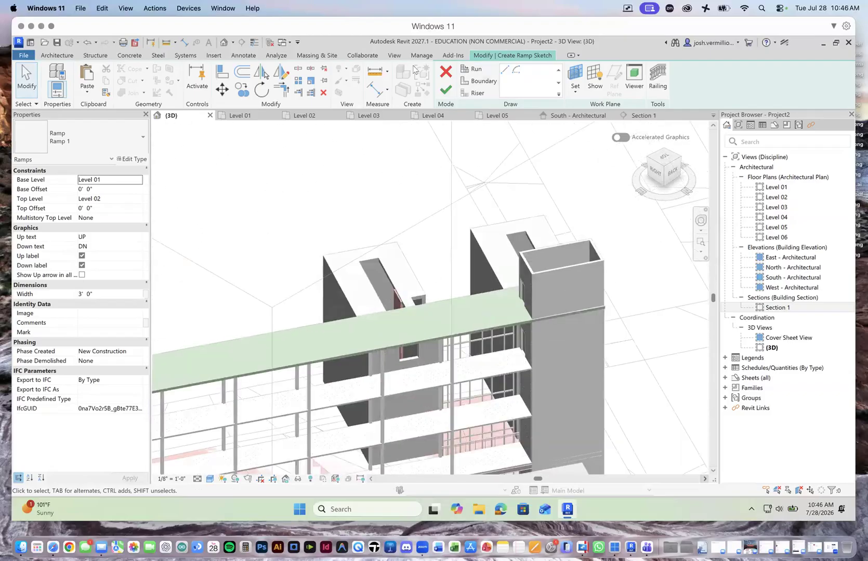
# Step: Leave the empty Level 01 ramp sketch without creating a ramp
pyautogui.click(444, 90)
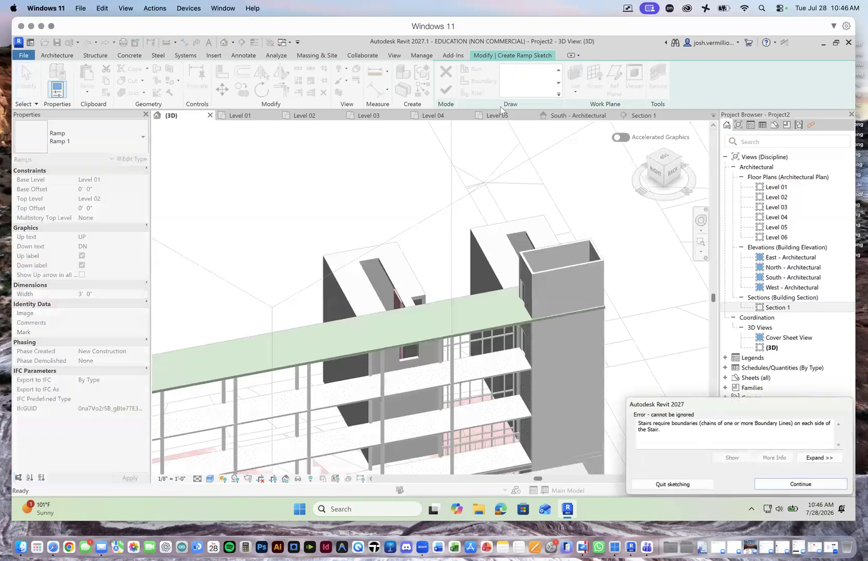
pyautogui.click(800, 484)
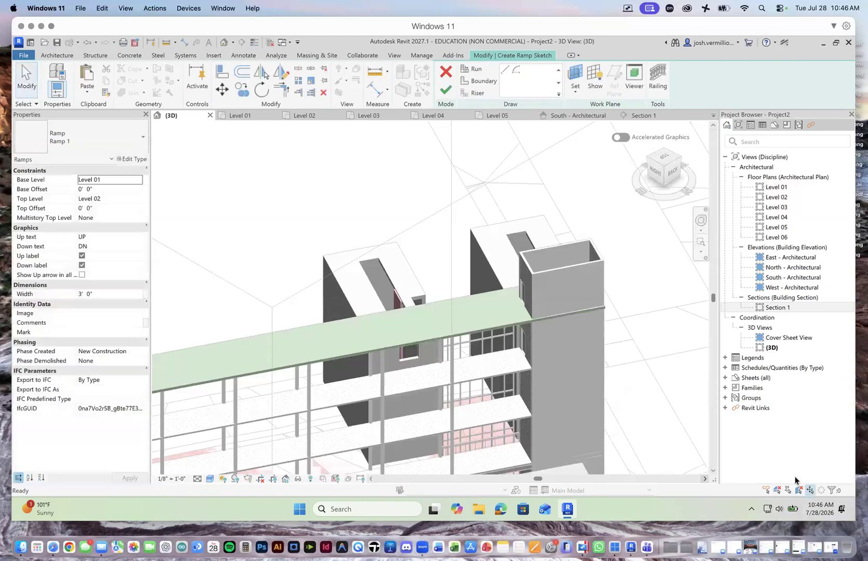
pyautogui.click(445, 73)
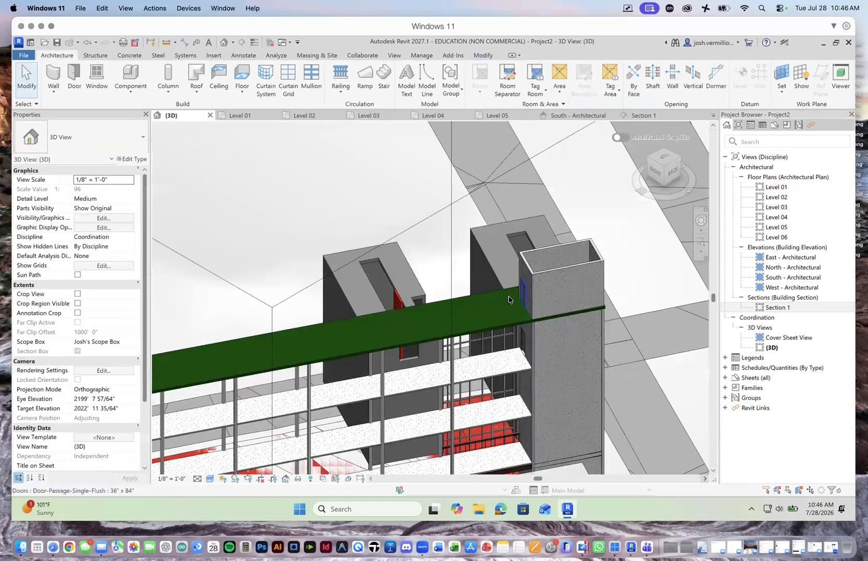
# Step: Open the Level 05 floor plan and start editing the footprint of the Basic Roof Generic - 9" over the stair enclosure
pyautogui.click(497, 115)
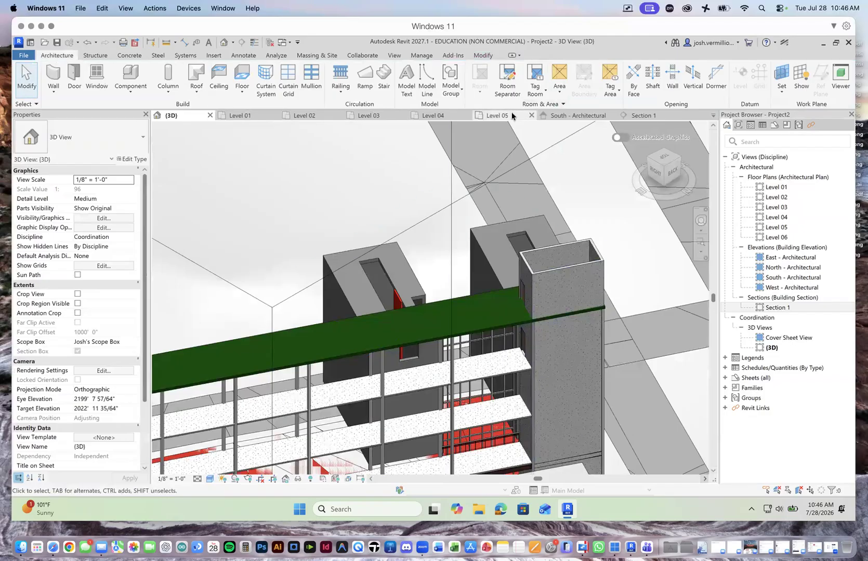
pyautogui.scroll(-2, 408, 285)
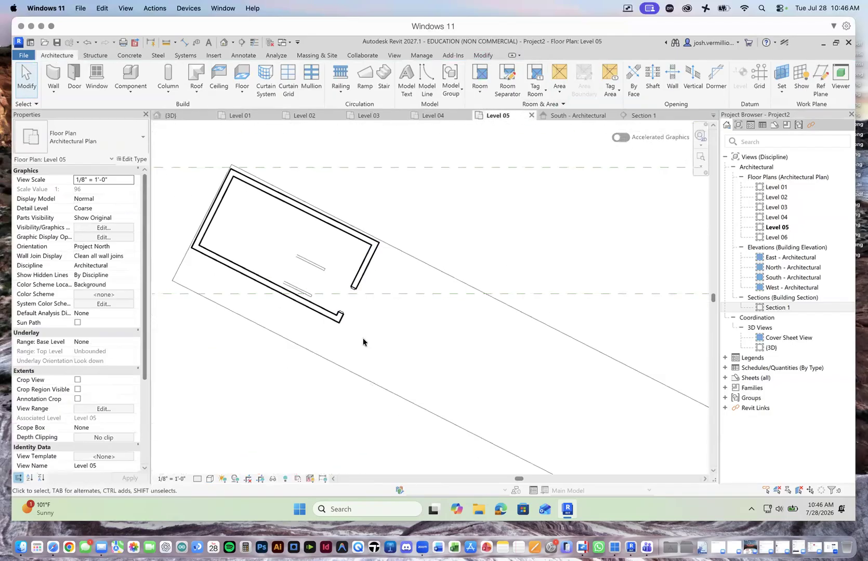
pyautogui.click(322, 357)
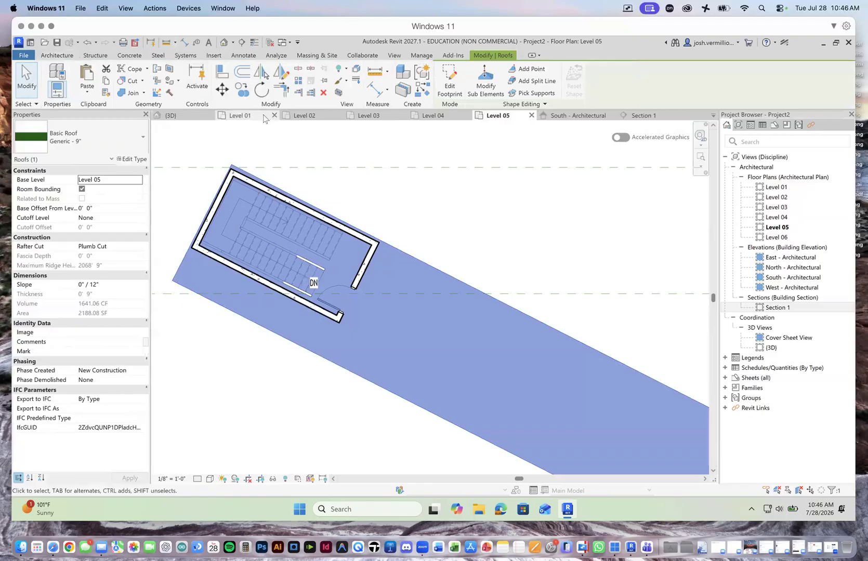
pyautogui.scroll(-1, 268, 238)
pyautogui.scroll(-2, 316, 281)
pyautogui.scroll(2, 306, 279)
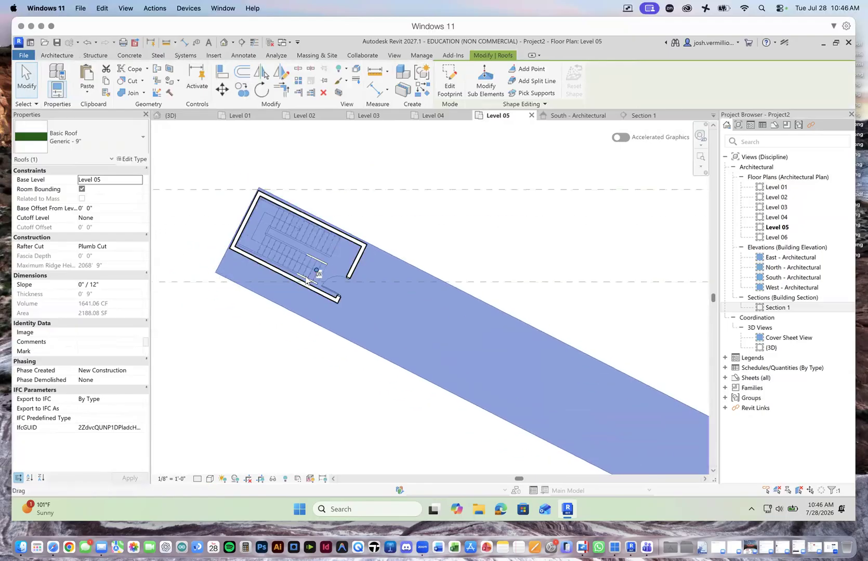
pyautogui.scroll(2, 307, 278)
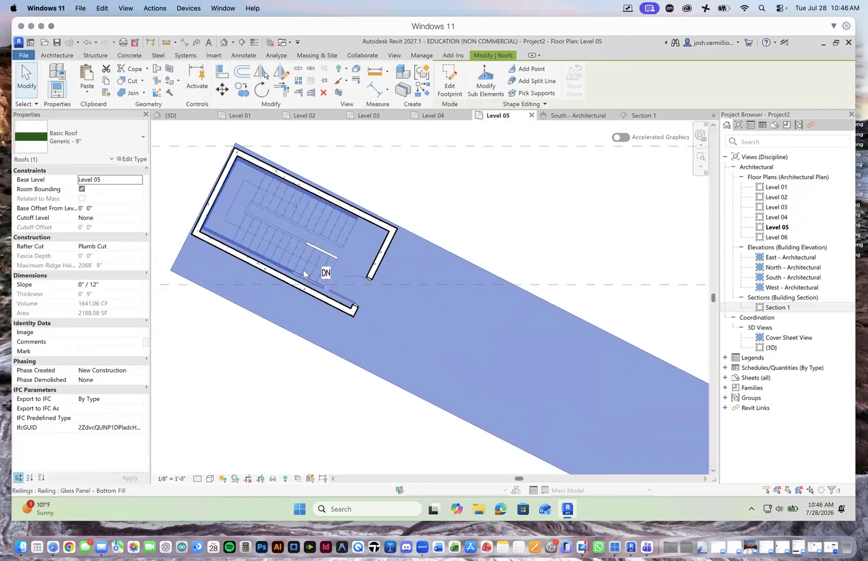
pyautogui.doubleClick(328, 218)
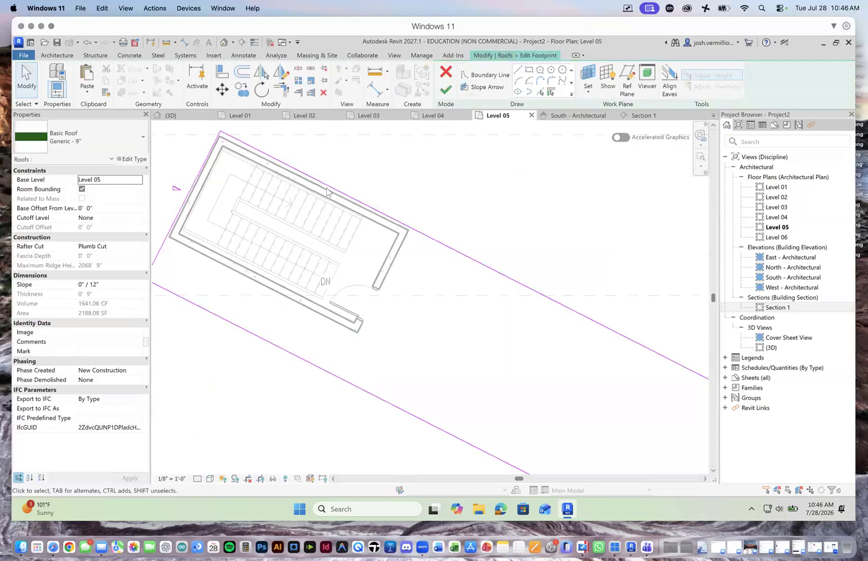
# Step: Sketch a closed inner boundary loop with slope-defining lines along the outer faces of the stair enclosure's concrete walls
pyautogui.click(517, 69)
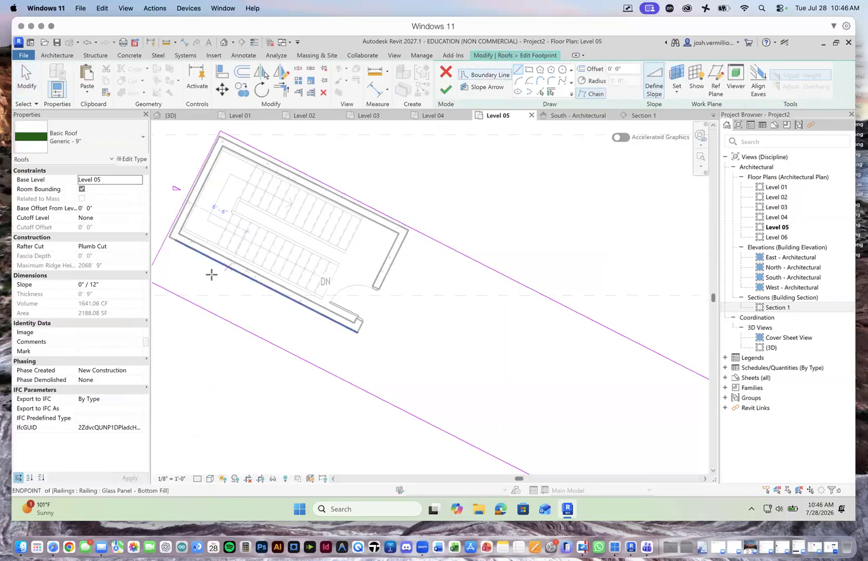
pyautogui.click(170, 238)
pyautogui.click(357, 331)
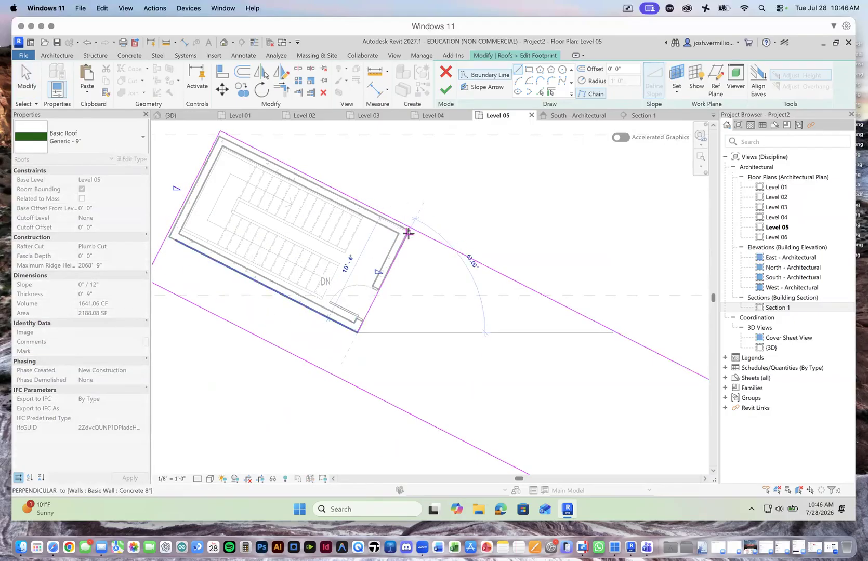
pyautogui.click(408, 232)
pyautogui.click(219, 134)
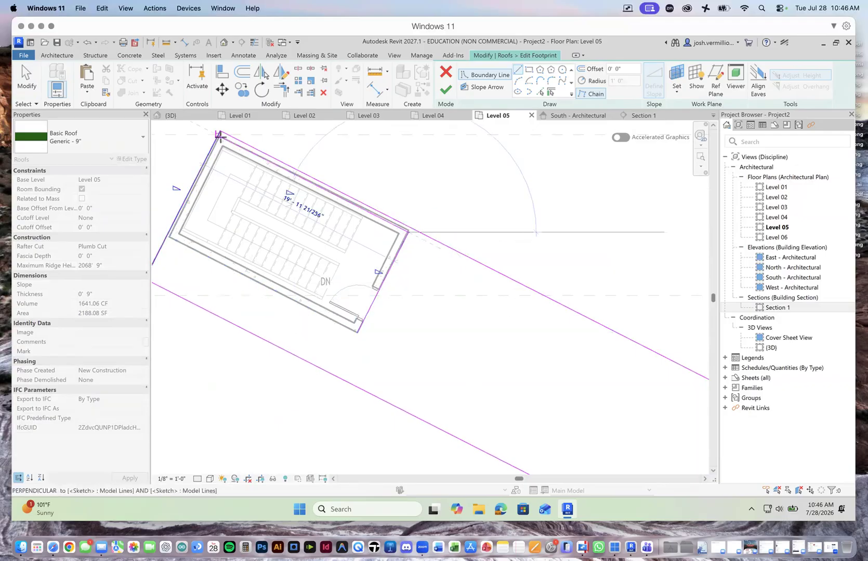
pyautogui.scroll(5, 220, 136)
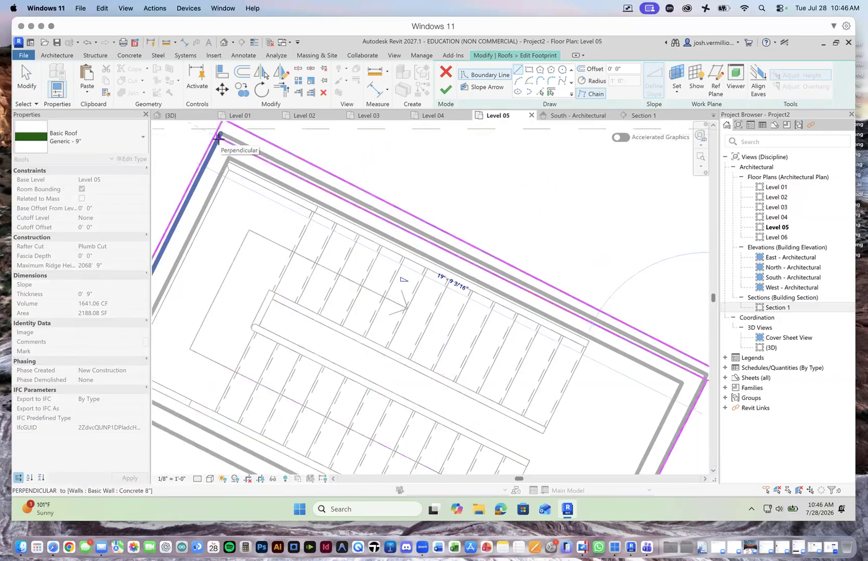
pyautogui.scroll(-8, 219, 136)
pyautogui.scroll(4, 192, 203)
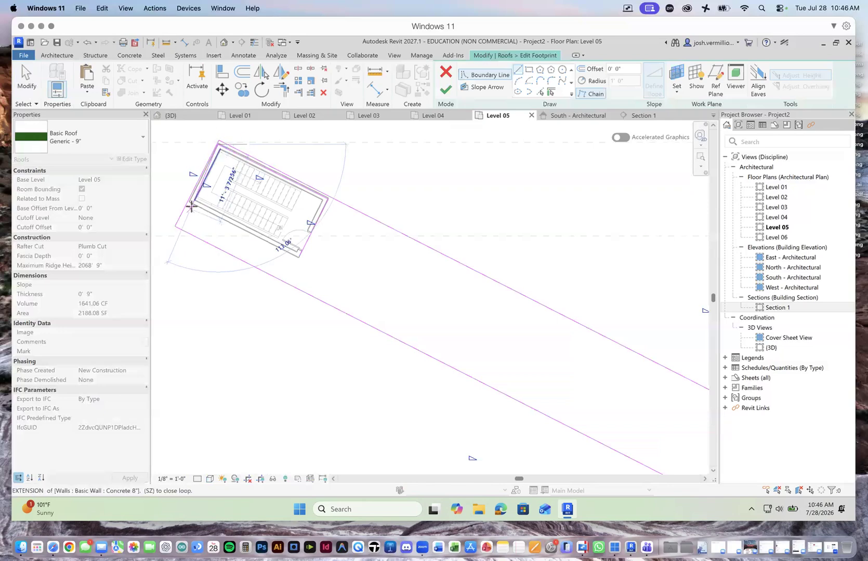
pyautogui.scroll(2, 191, 203)
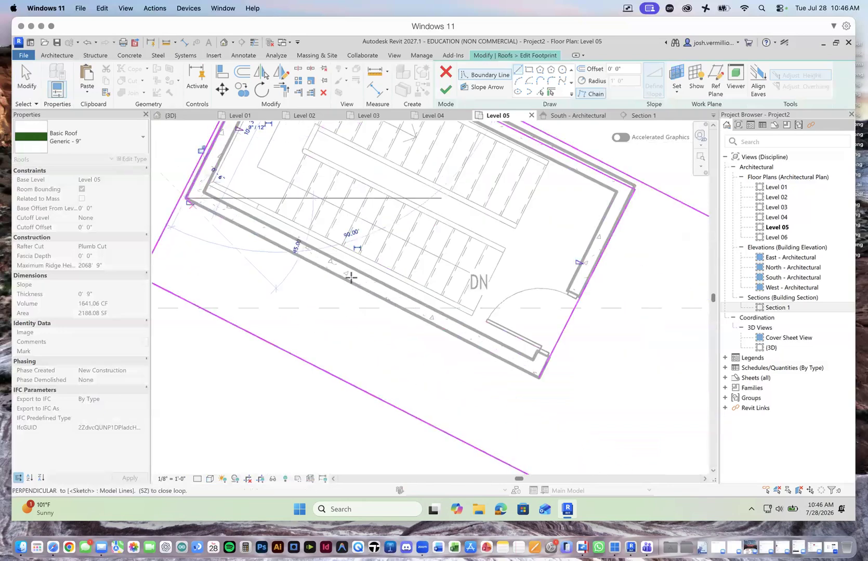
pyautogui.click(540, 378)
pyautogui.scroll(-7, 540, 379)
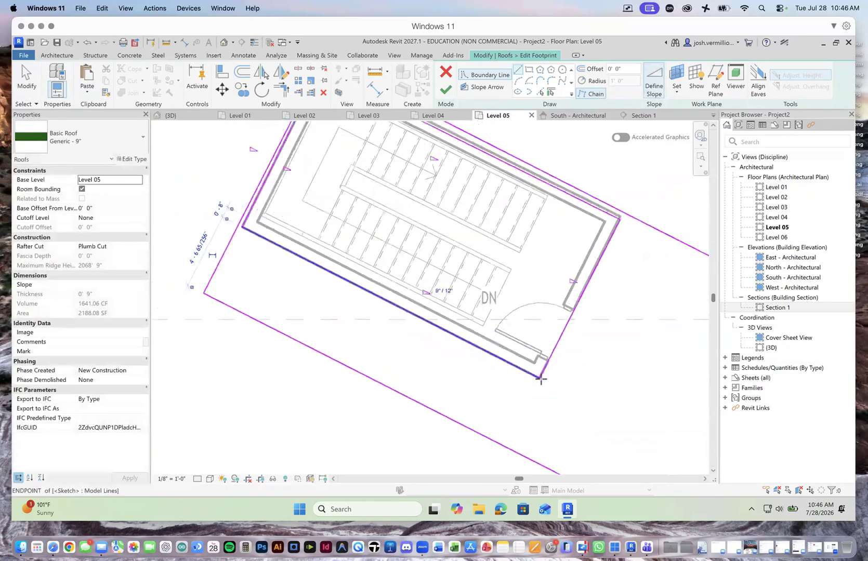
# Step: Try to finish the roof footprint with the slope-defining inner loop around the stair enclosure
pyautogui.click(446, 89)
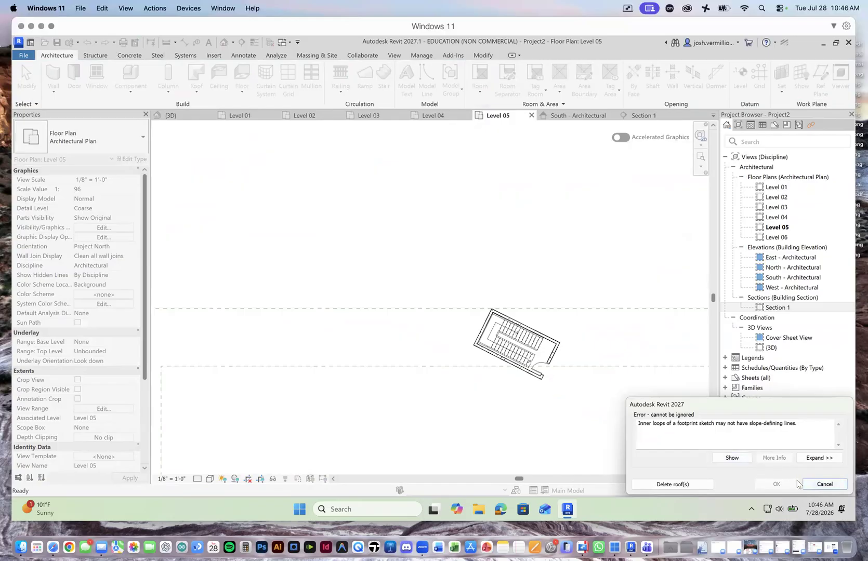
pyautogui.click(823, 484)
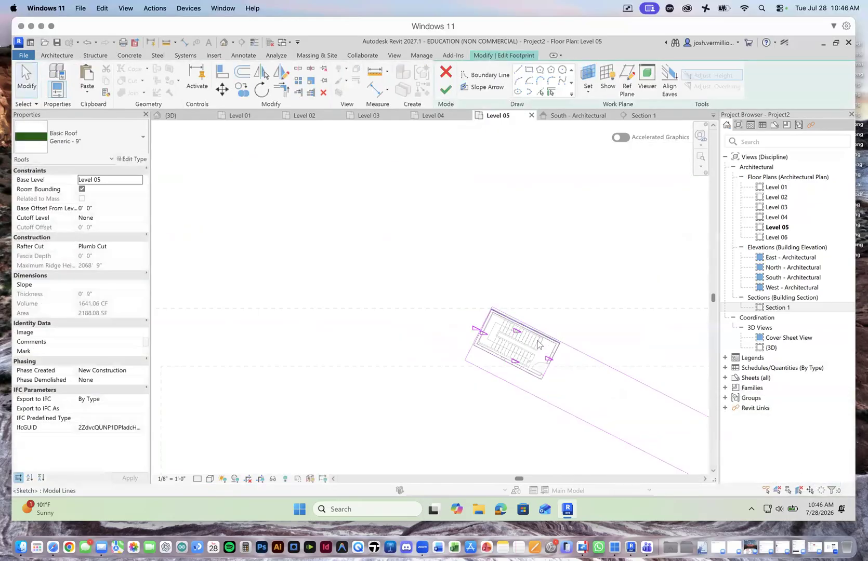
pyautogui.scroll(-4, 420, 263)
pyautogui.scroll(5, 504, 348)
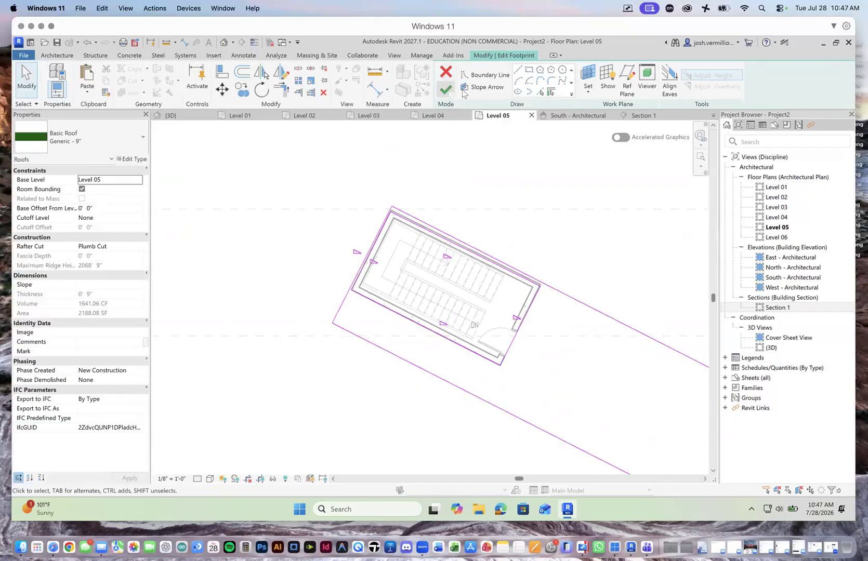
pyautogui.click(445, 89)
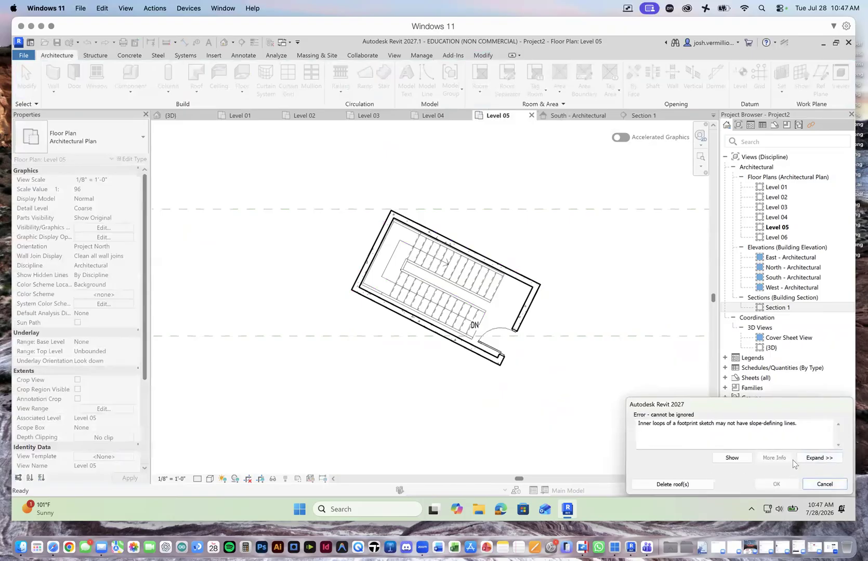
# Step: Expand the footprint error to the roof element it concerns and discard the roof footprint edits
pyautogui.click(811, 458)
pyautogui.click(670, 315)
pyautogui.click(653, 314)
pyautogui.click(694, 321)
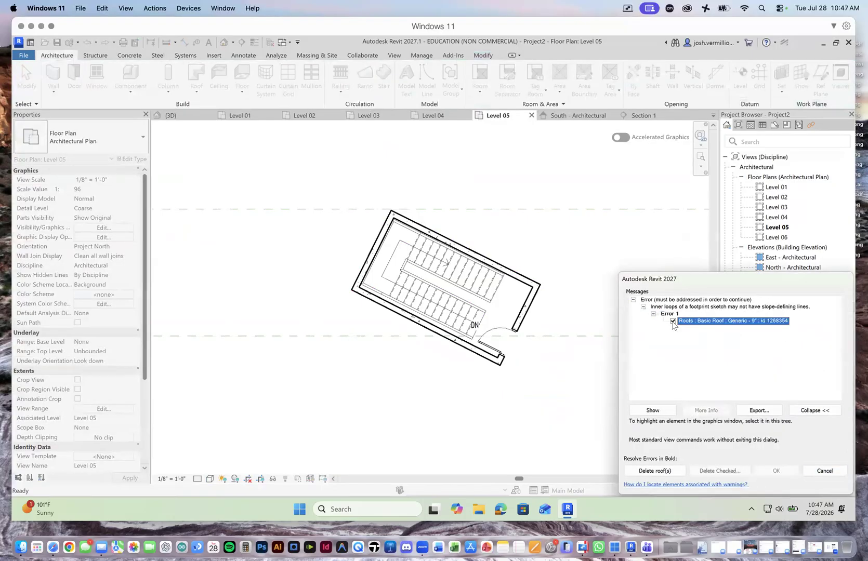
pyautogui.click(818, 471)
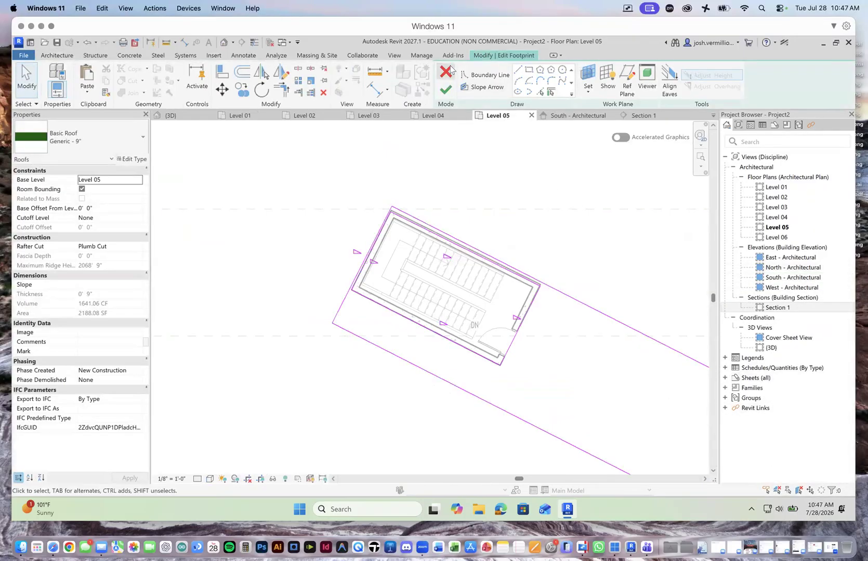
pyautogui.click(448, 72)
pyautogui.click(456, 278)
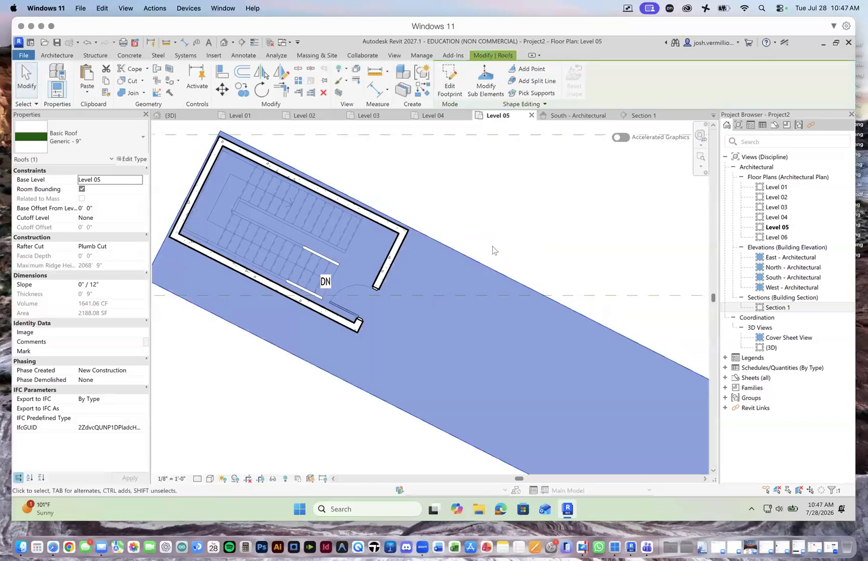
# Step: Return to the 3D view and examine how the selected Level 05 roof runs into the end-bay stair tower
pyautogui.scroll(-2, 498, 224)
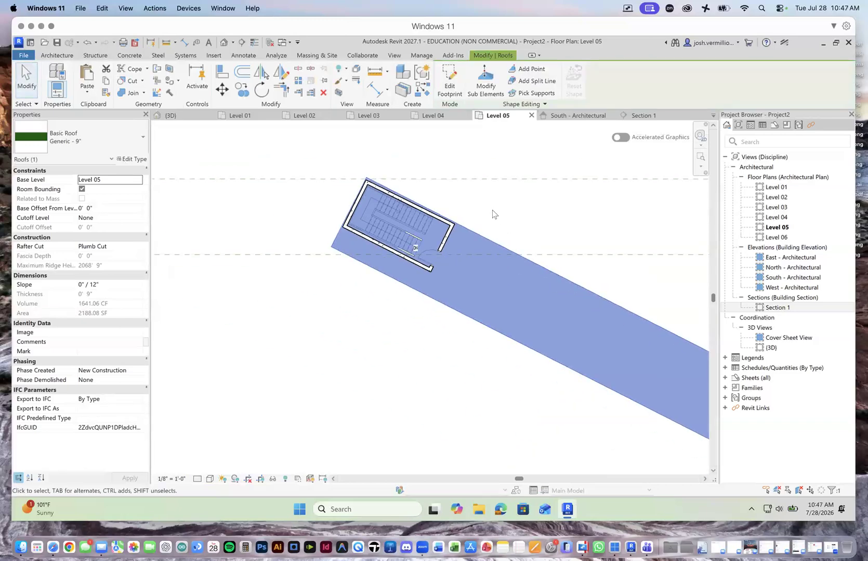
pyautogui.scroll(-2, 492, 213)
pyautogui.click(170, 115)
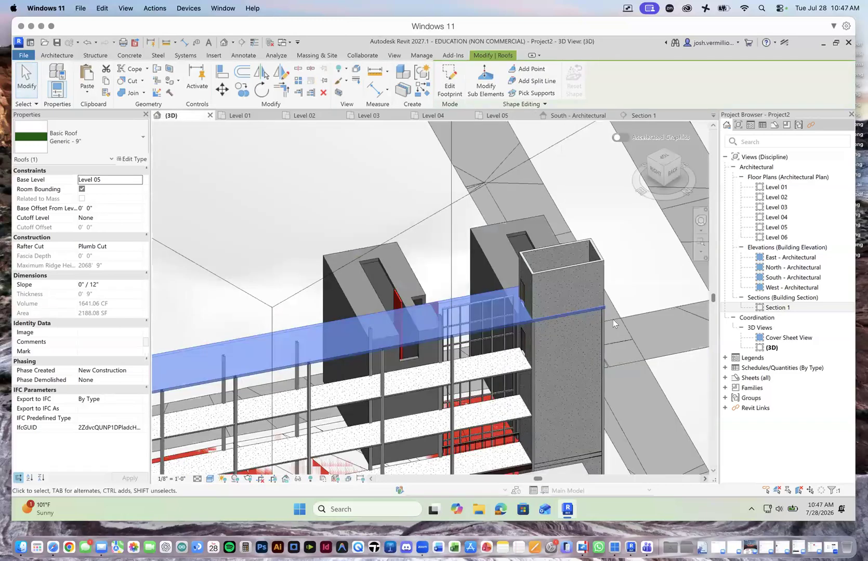
pyautogui.scroll(-3, 613, 320)
pyautogui.scroll(-1, 585, 369)
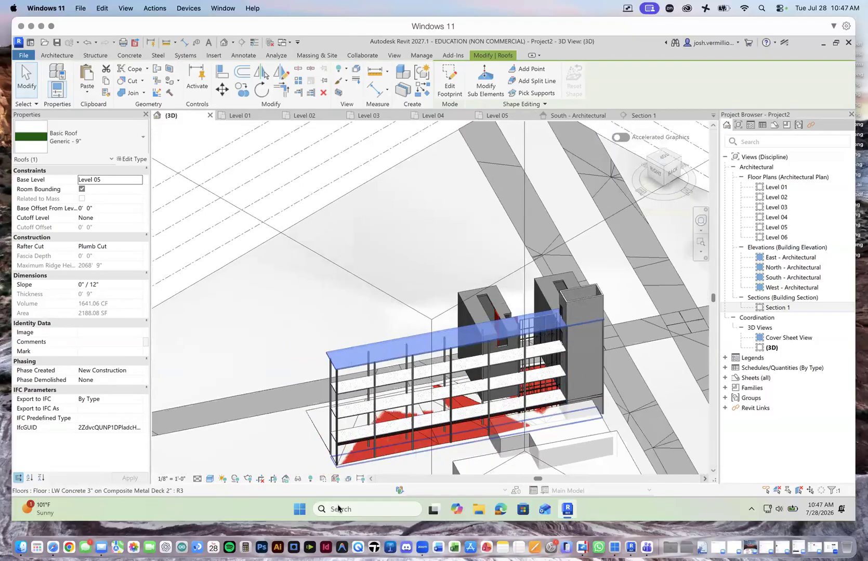
pyautogui.scroll(-3, 298, 441)
pyautogui.scroll(3, 363, 439)
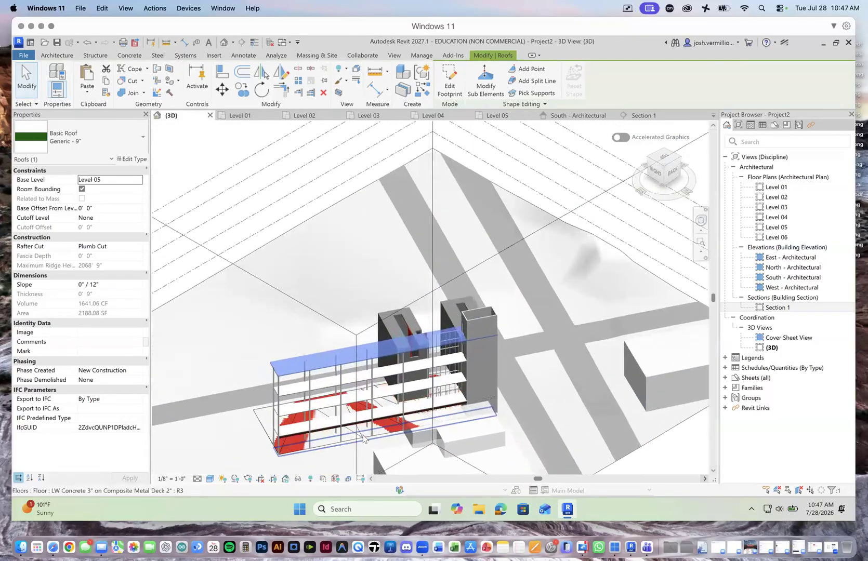
pyautogui.scroll(5, 363, 439)
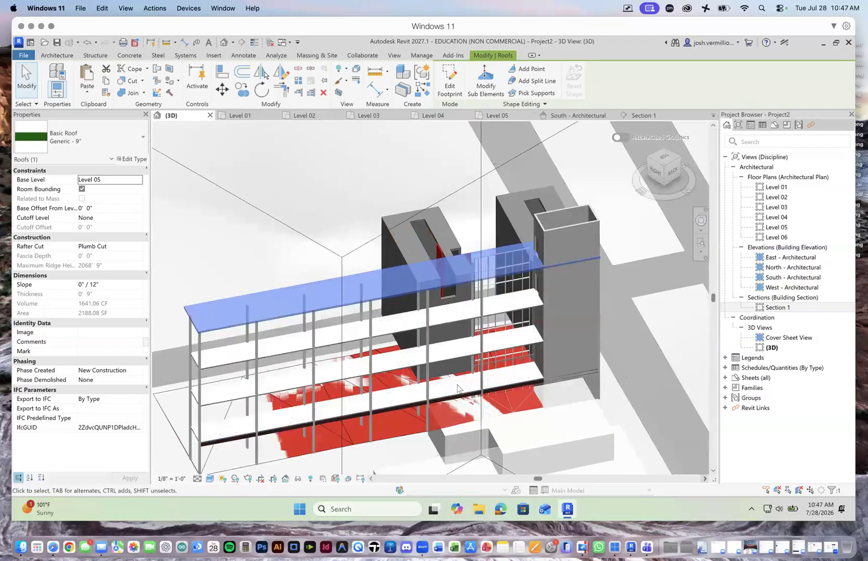
pyautogui.scroll(2, 457, 388)
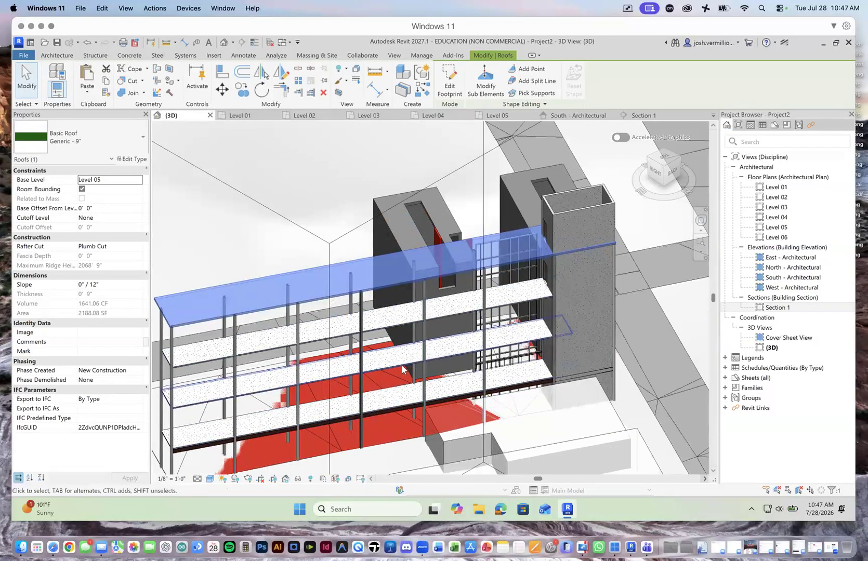
# Step: Examine the roof and frame from several sides in the 3D view, and the column bays beside the stair in the Level 01 plan
pyautogui.click(665, 153)
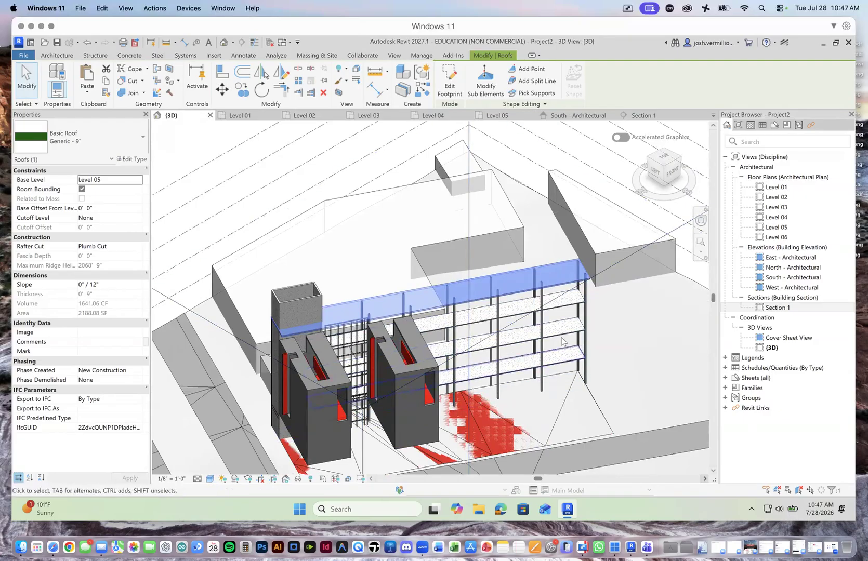
pyautogui.scroll(2, 447, 374)
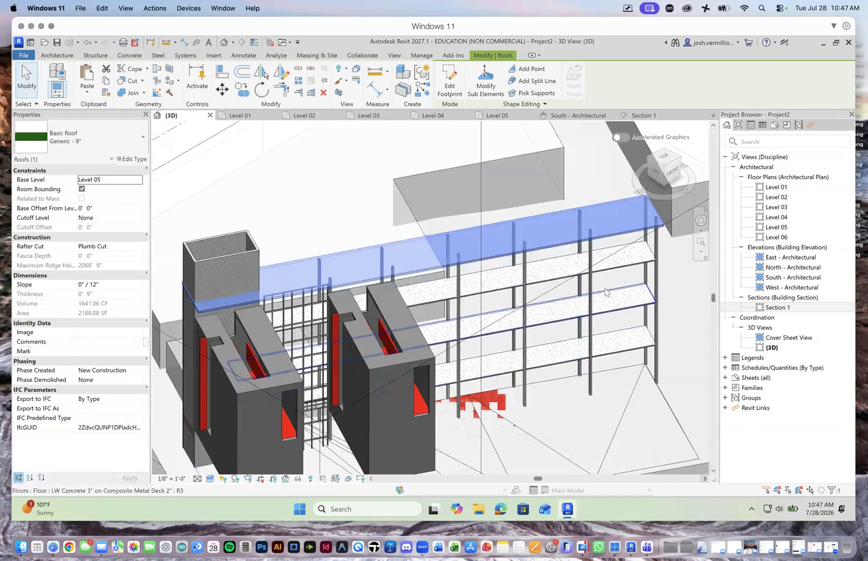
pyautogui.click(681, 162)
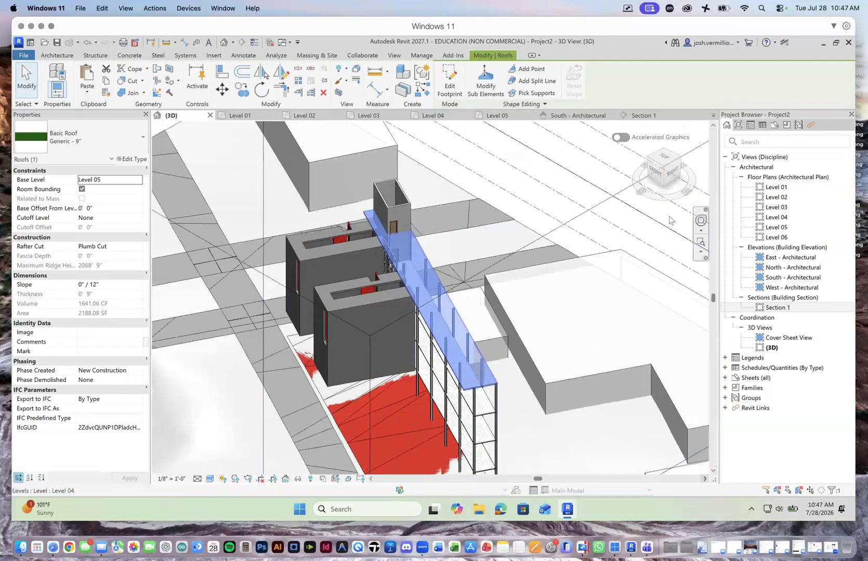
pyautogui.click(668, 185)
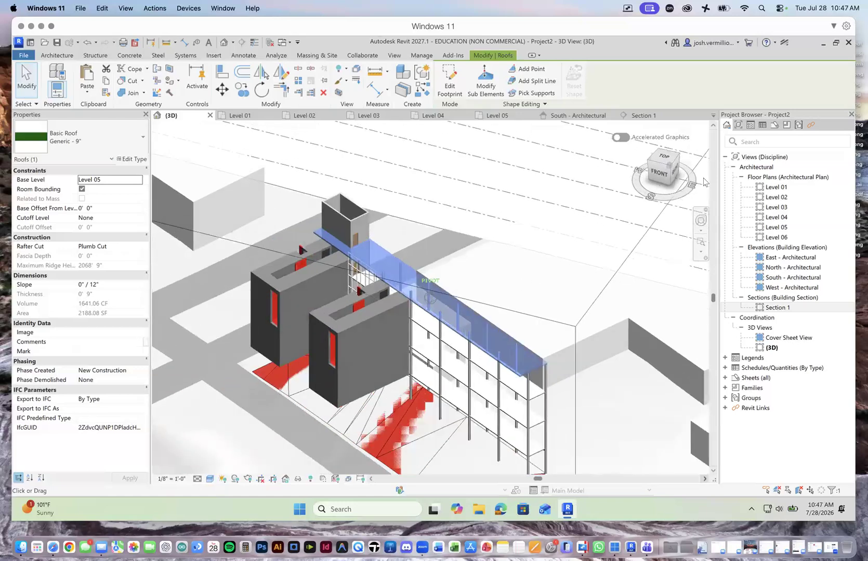
pyautogui.scroll(5, 446, 405)
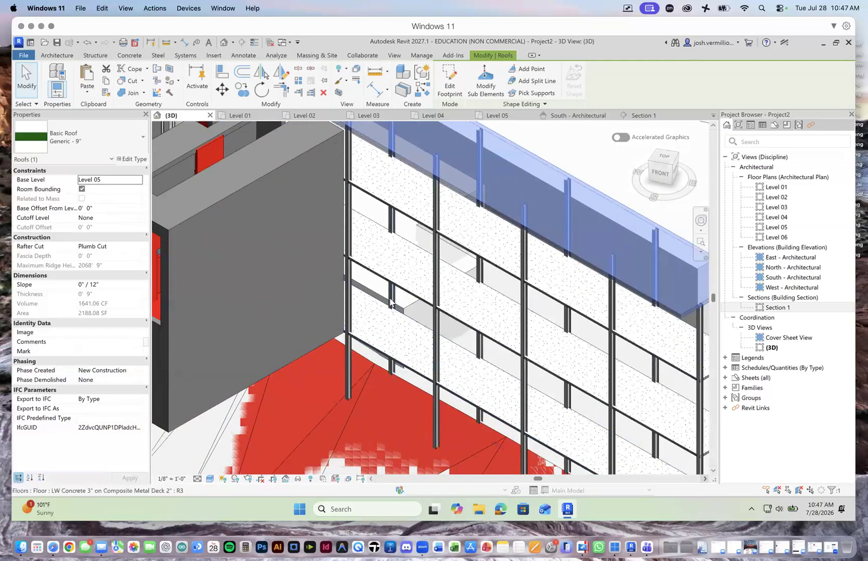
pyautogui.click(249, 115)
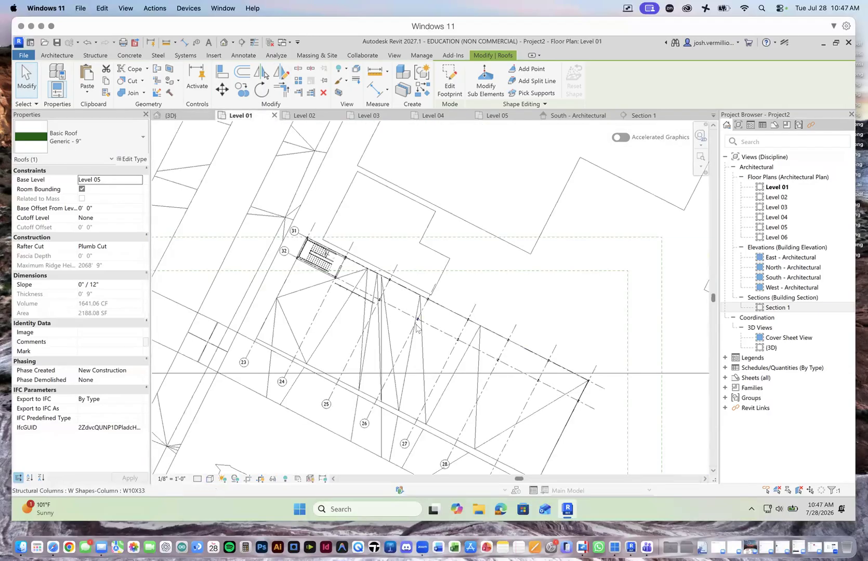
pyautogui.scroll(3, 415, 326)
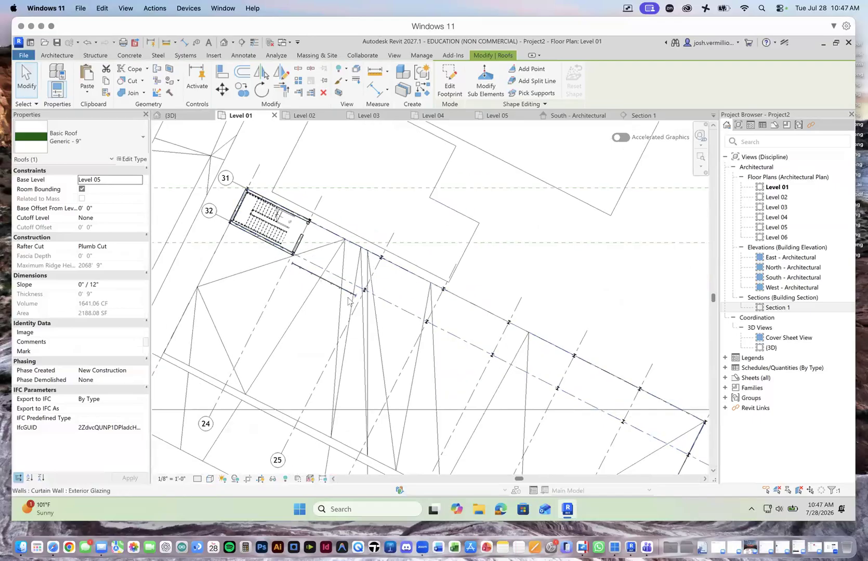
pyautogui.scroll(3, 468, 356)
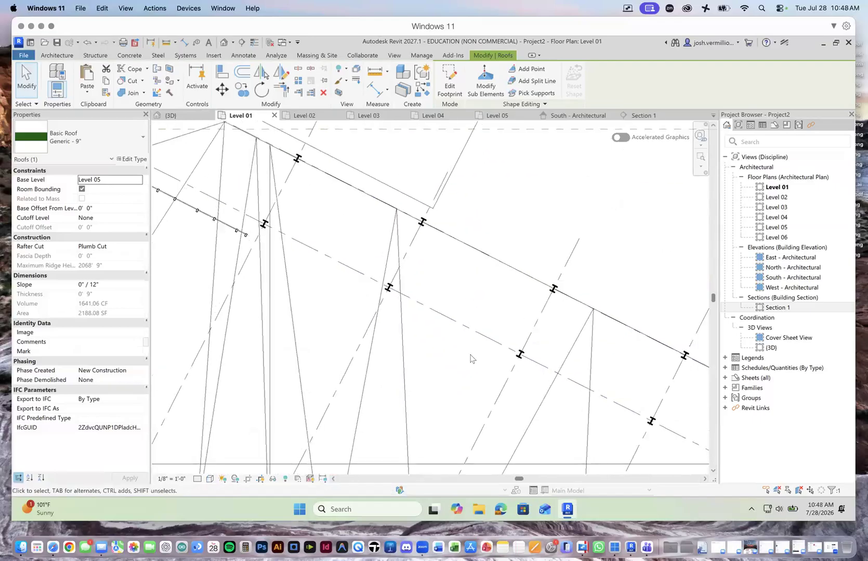
# Step: Search the Autodesk family library for "elevator" across all categories
pyautogui.click(57, 55)
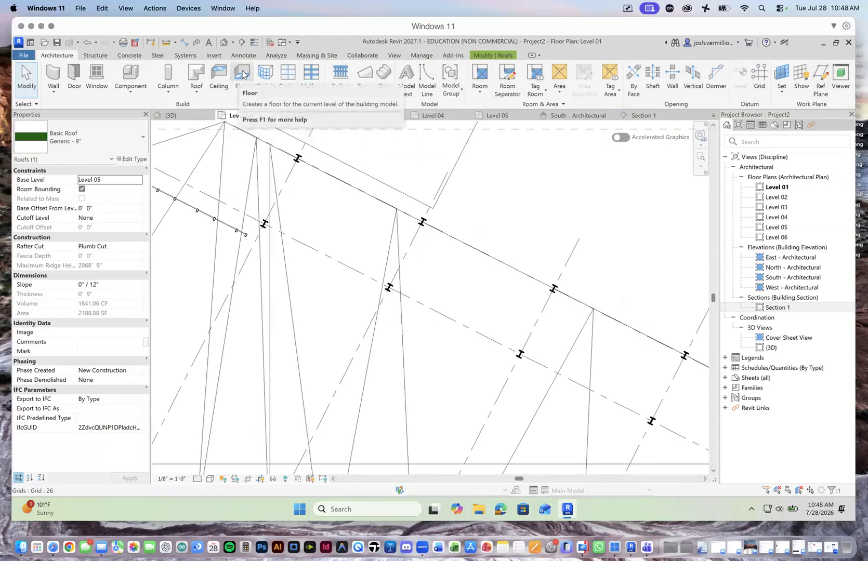
pyautogui.click(214, 55)
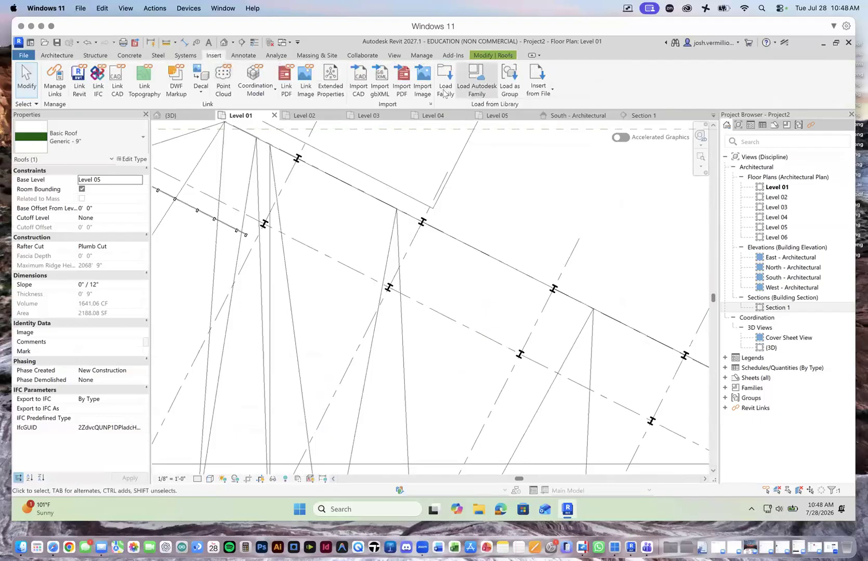
pyautogui.click(487, 87)
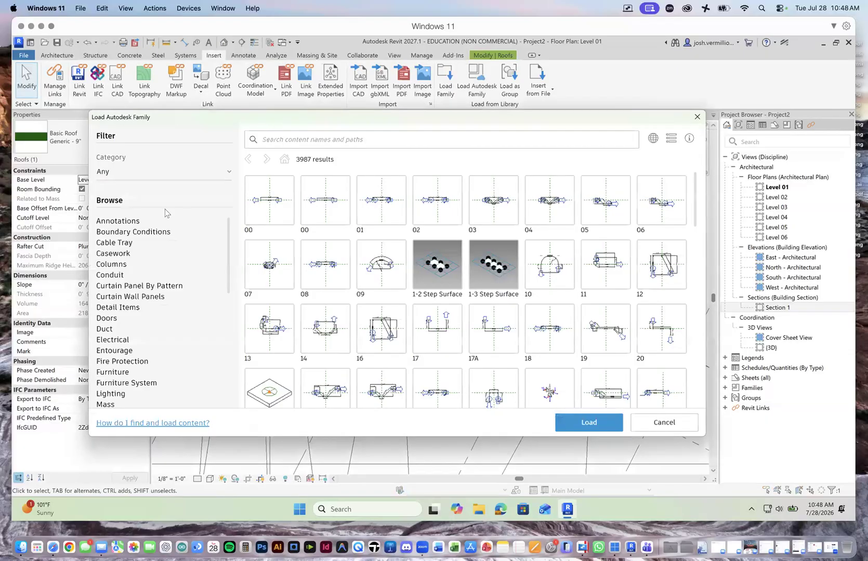
pyautogui.scroll(-8, 231, 246)
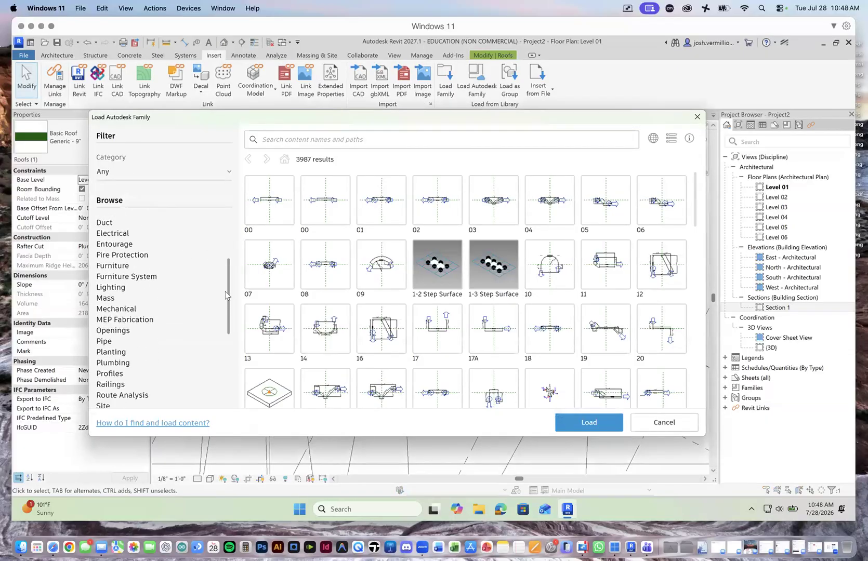
pyautogui.scroll(8, 232, 245)
pyautogui.click(314, 145)
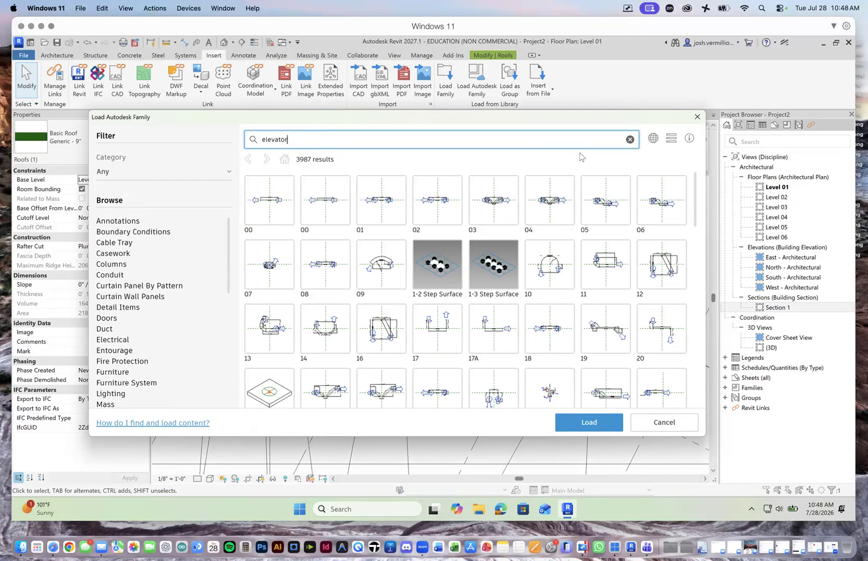
pyautogui.press('Return')
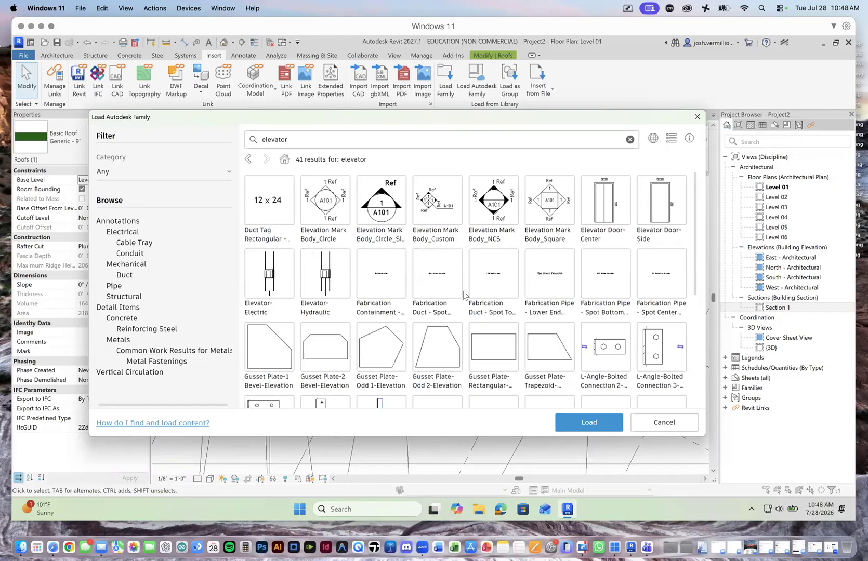
# Step: Load the Elevator-Electric, Elevator Door-Center and Elevator Door-Side families from the Autodesk library into the project
pyautogui.scroll(-2, 457, 288)
pyautogui.scroll(-2, 464, 295)
pyautogui.scroll(4, 363, 288)
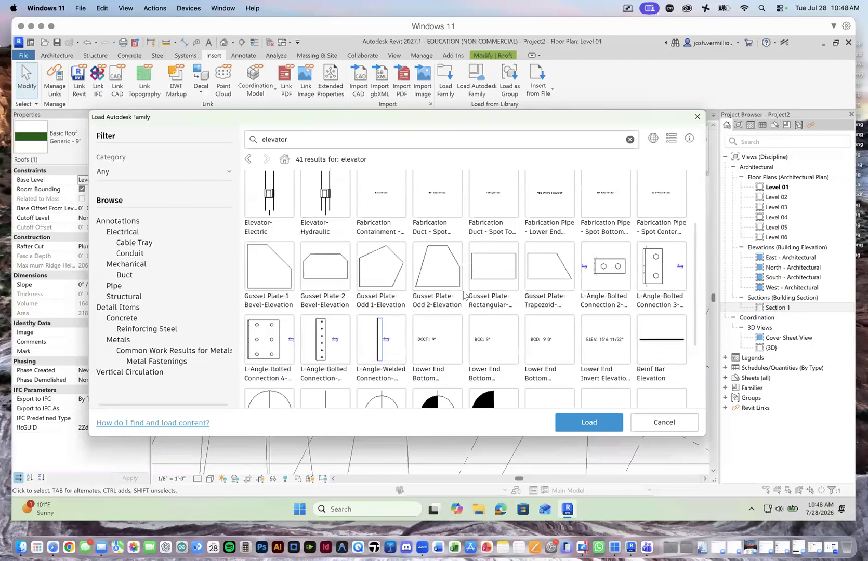
pyautogui.click(279, 277)
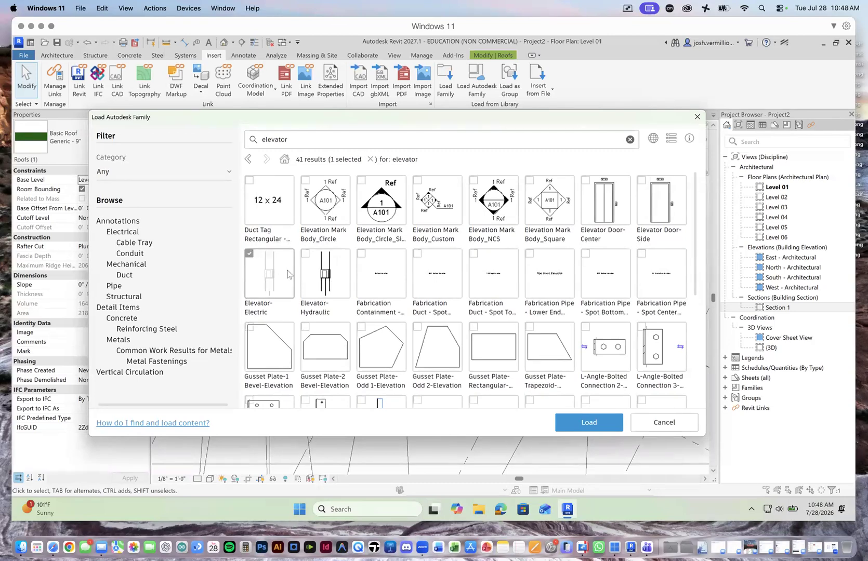
pyautogui.click(612, 204)
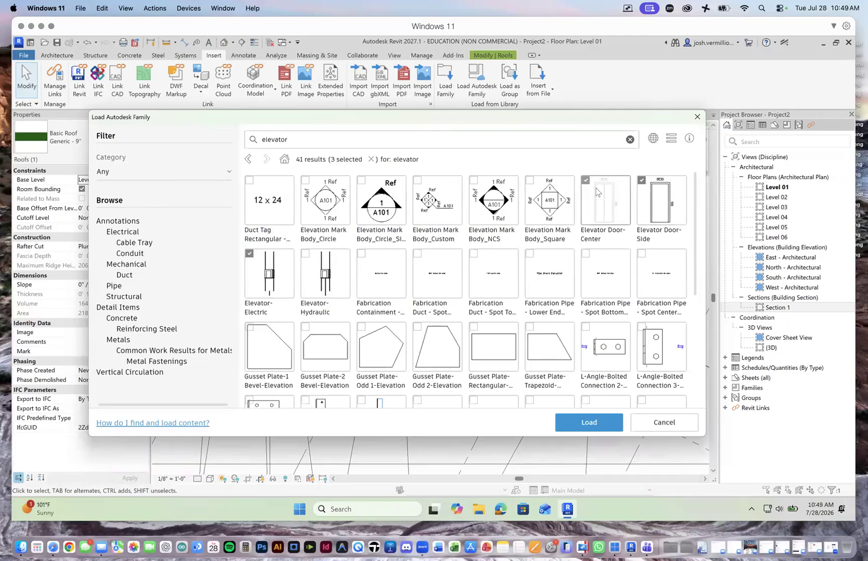
pyautogui.click(584, 420)
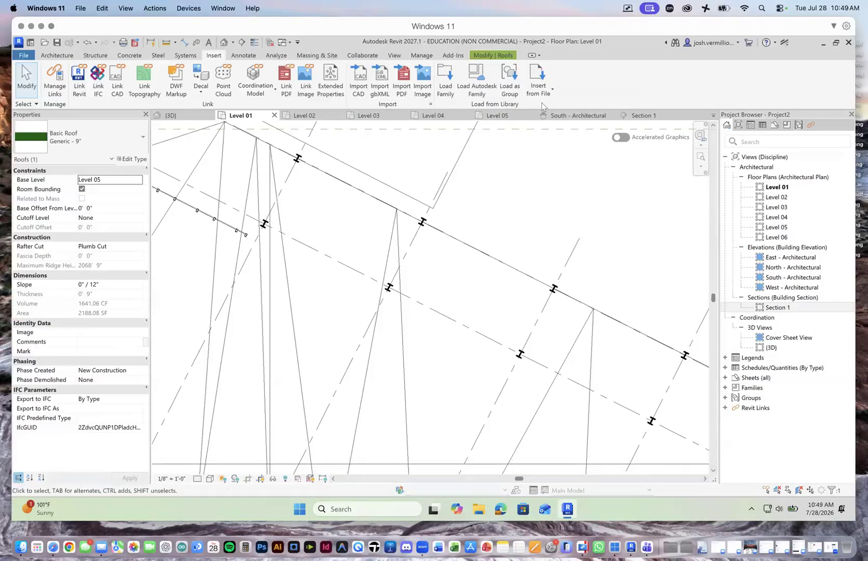
pyautogui.scroll(-3, 413, 218)
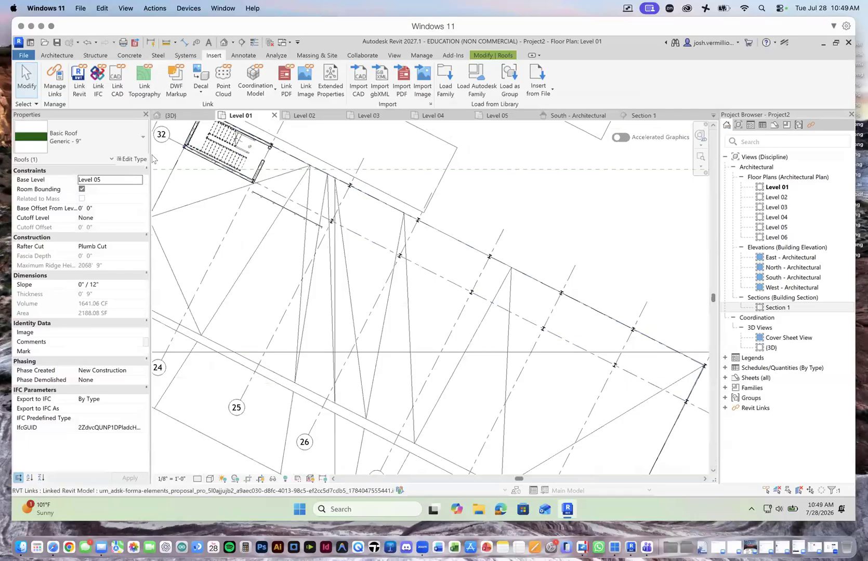
pyautogui.click(66, 55)
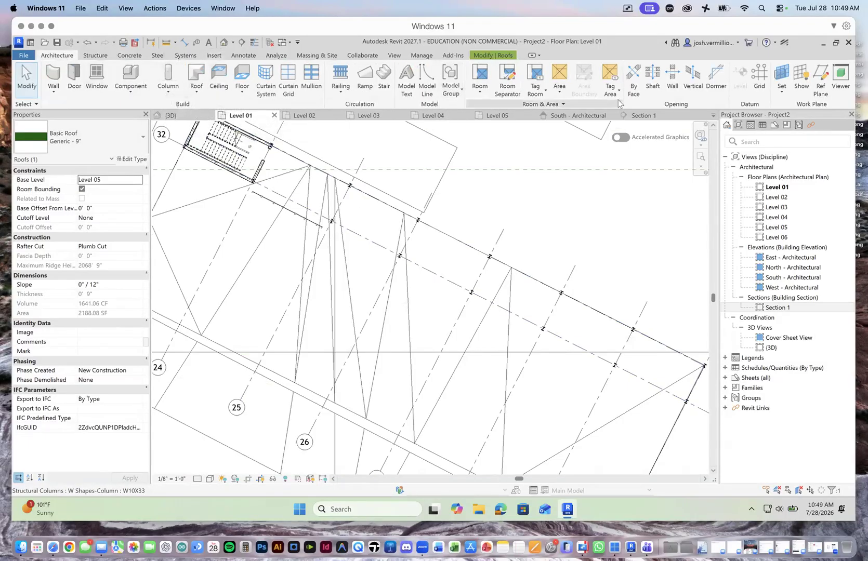
pyautogui.click(214, 55)
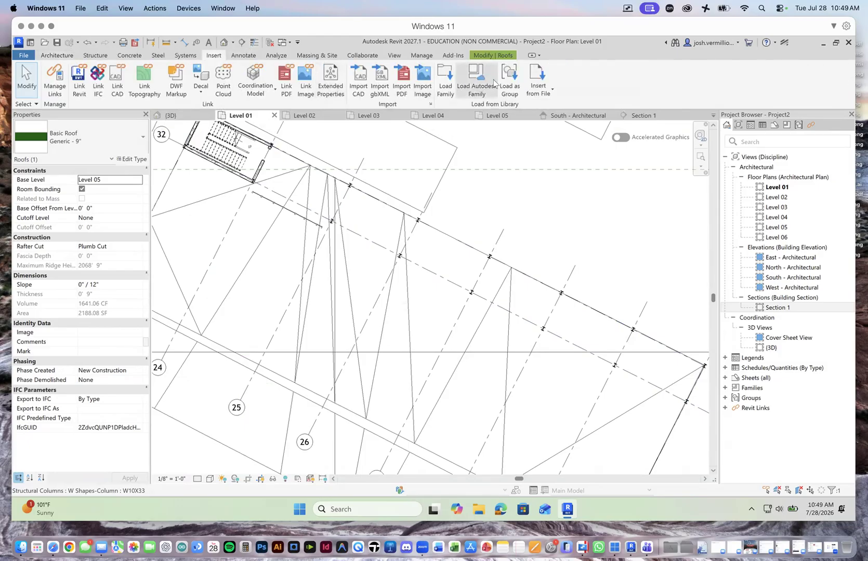
pyautogui.click(445, 83)
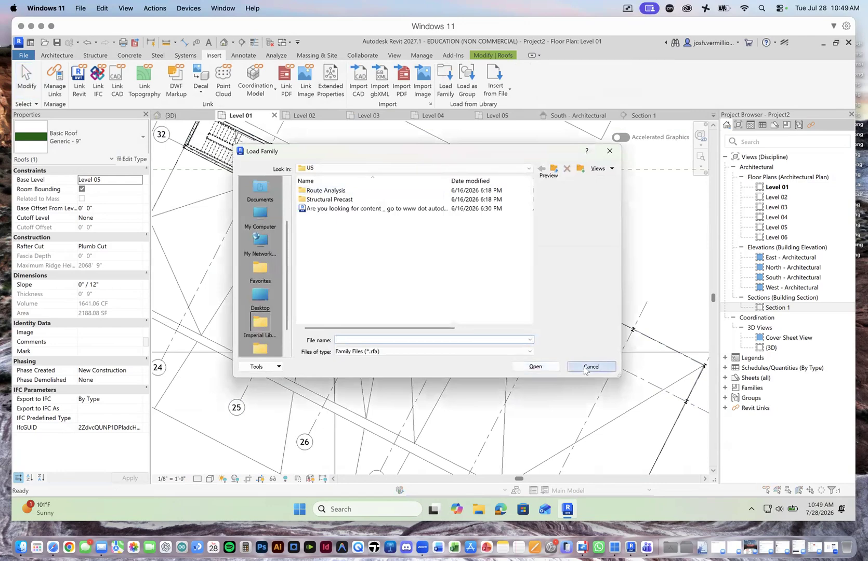
pyautogui.click(590, 367)
pyautogui.click(134, 137)
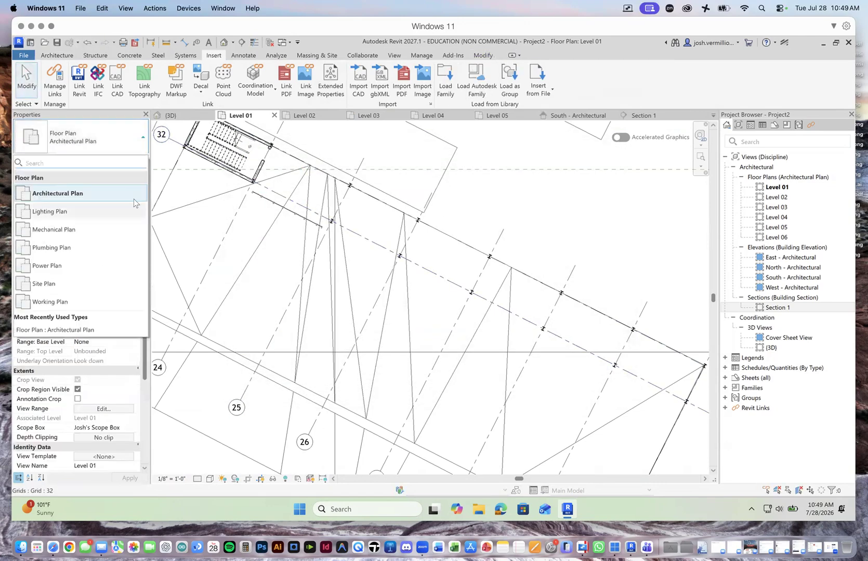
pyautogui.click(132, 144)
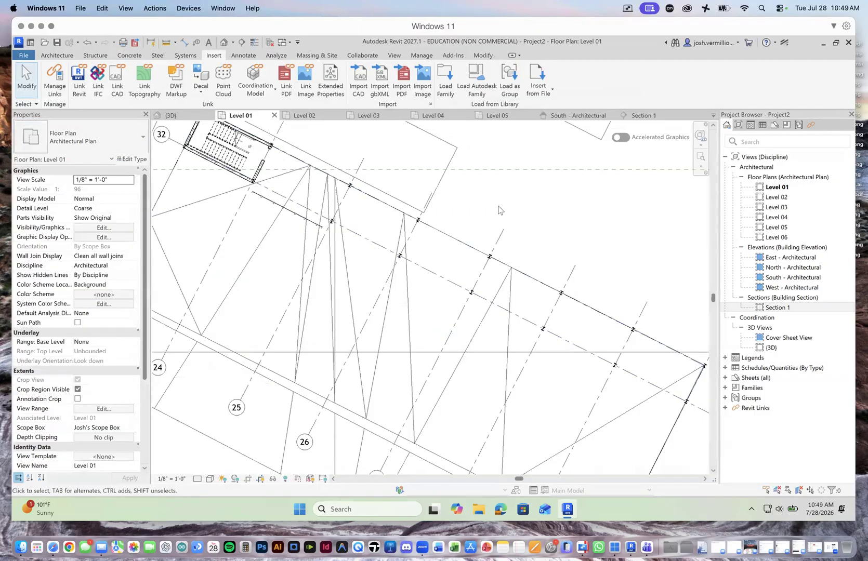
pyautogui.click(53, 57)
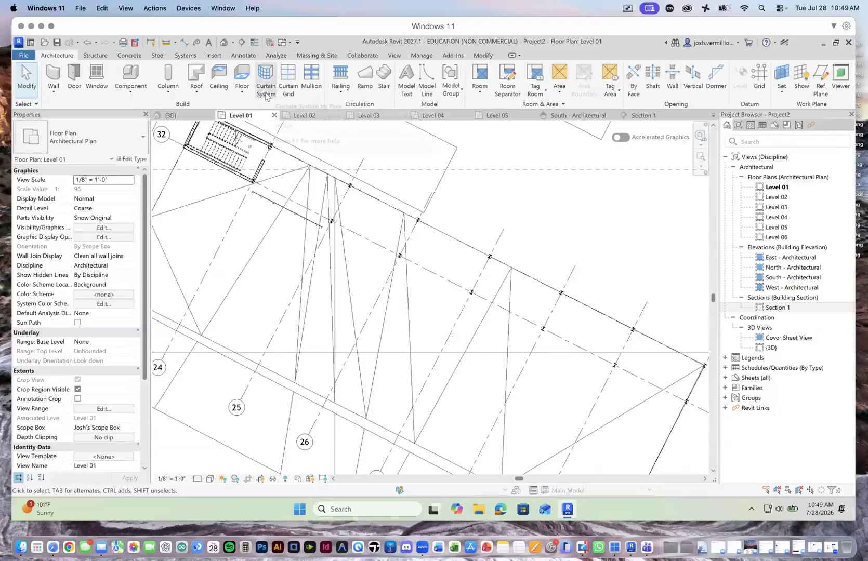
pyautogui.click(214, 55)
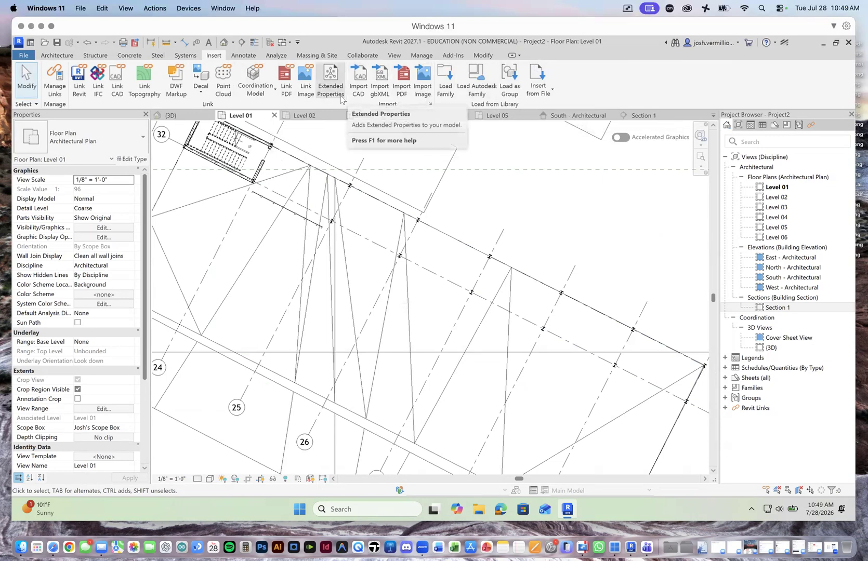
pyautogui.click(102, 57)
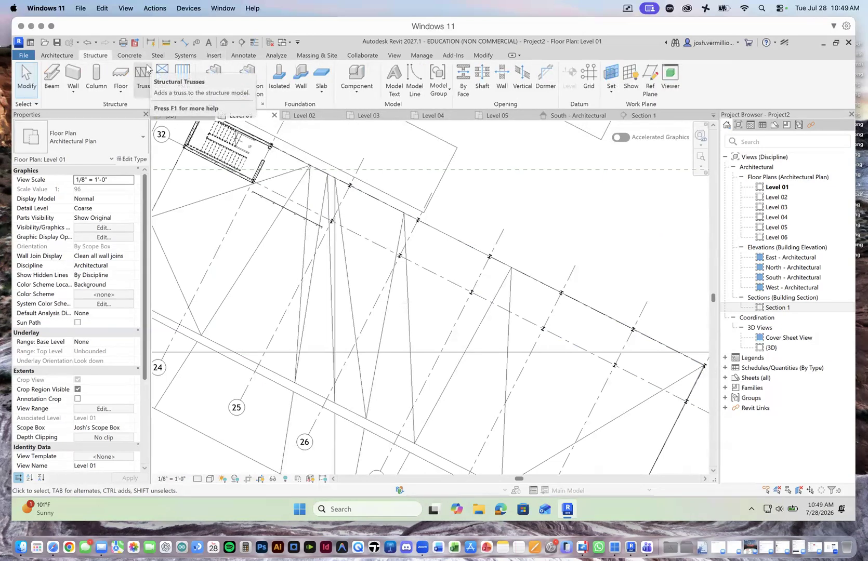
pyautogui.click(57, 56)
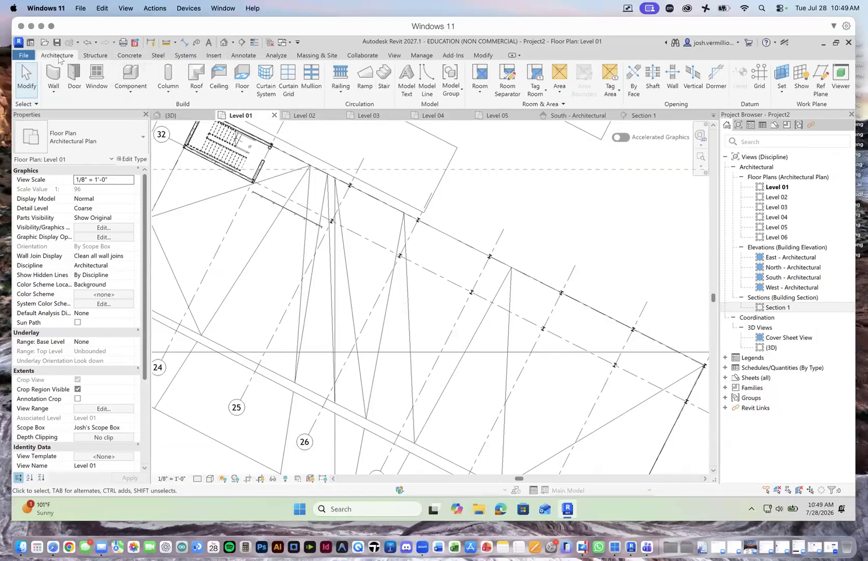
# Step: Place an Elevator-Electric 3500 lbs component in the Level 01 plan, just outside the building's angled column line
pyautogui.click(130, 92)
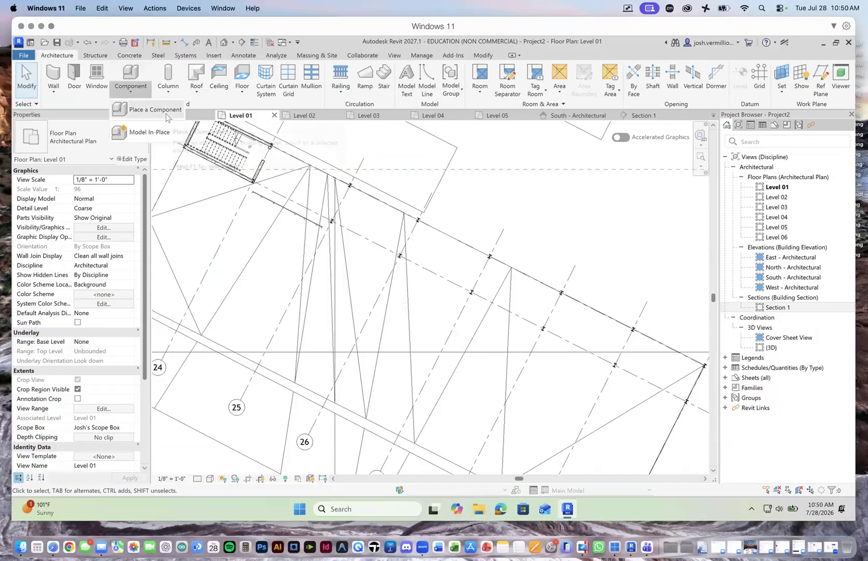
pyautogui.click(67, 56)
pyautogui.click(133, 89)
pyautogui.click(165, 110)
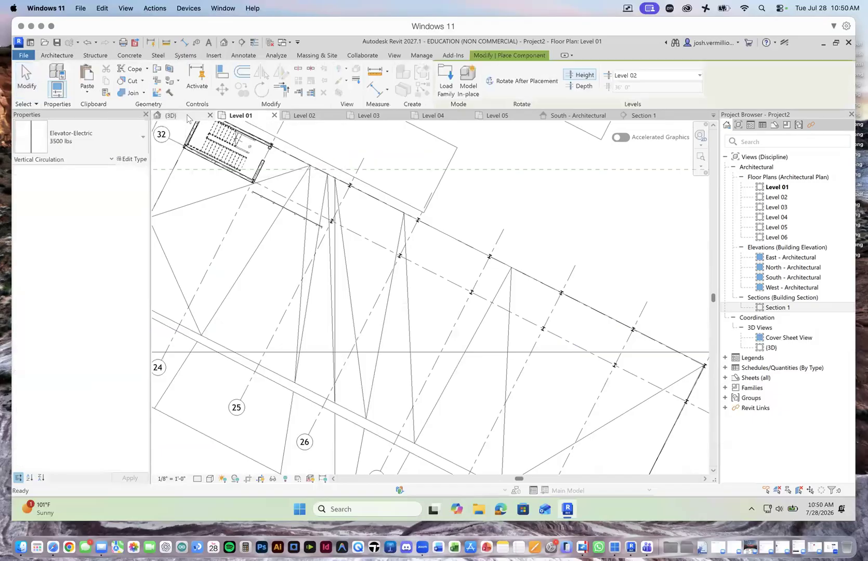
pyautogui.click(140, 144)
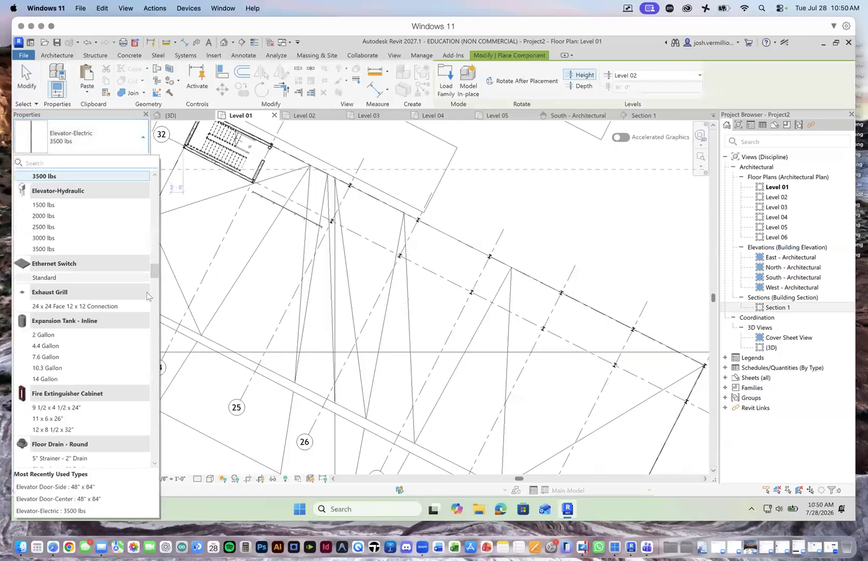
pyautogui.scroll(5, 158, 241)
pyautogui.scroll(5, 158, 241)
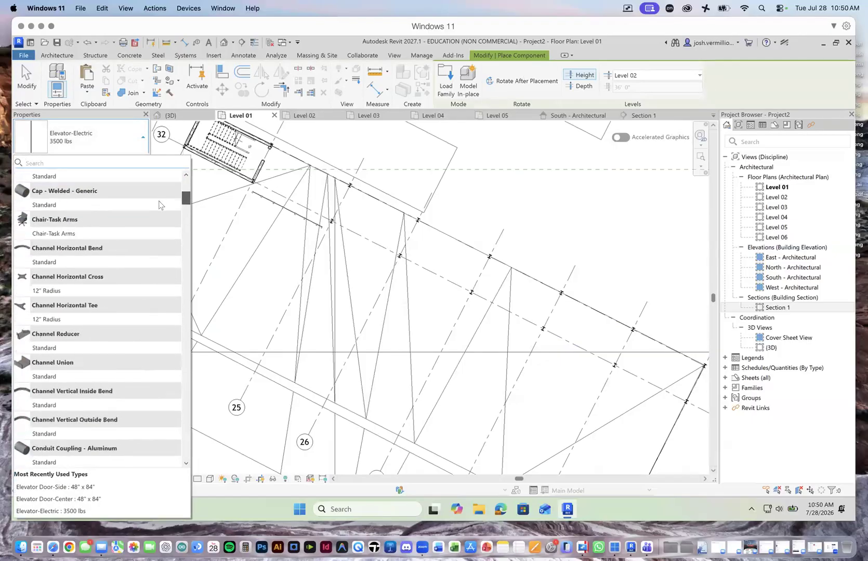
pyautogui.scroll(-8, 160, 244)
pyautogui.scroll(-10, 161, 247)
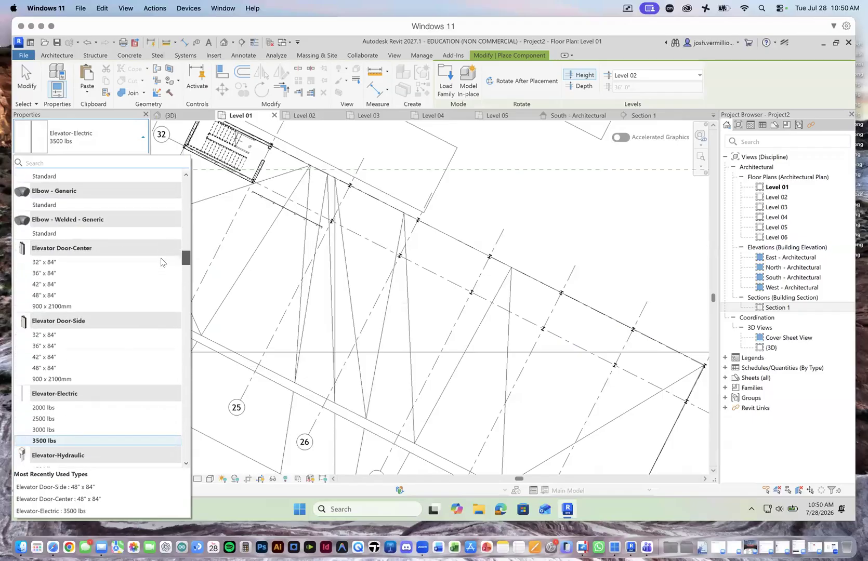
pyautogui.scroll(-4, 160, 264)
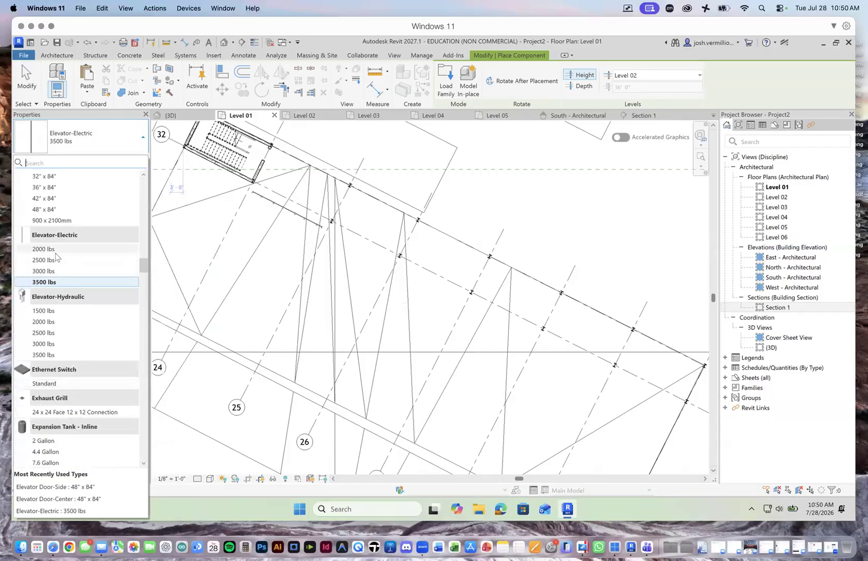
pyautogui.click(57, 283)
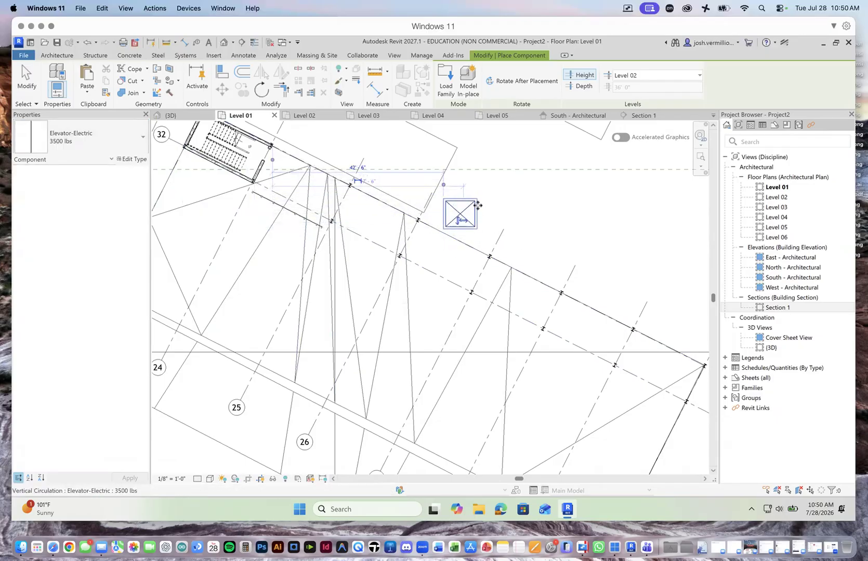
pyautogui.click(477, 205)
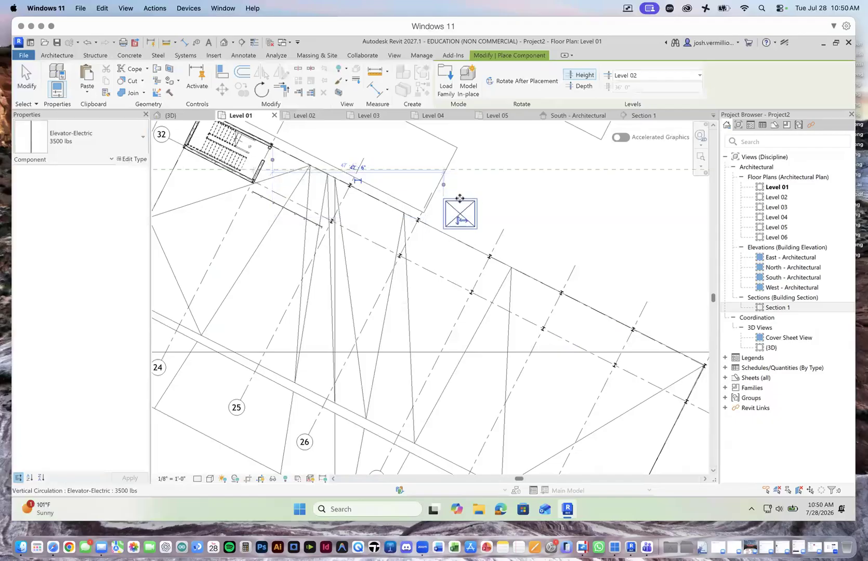
pyautogui.press('Escape')
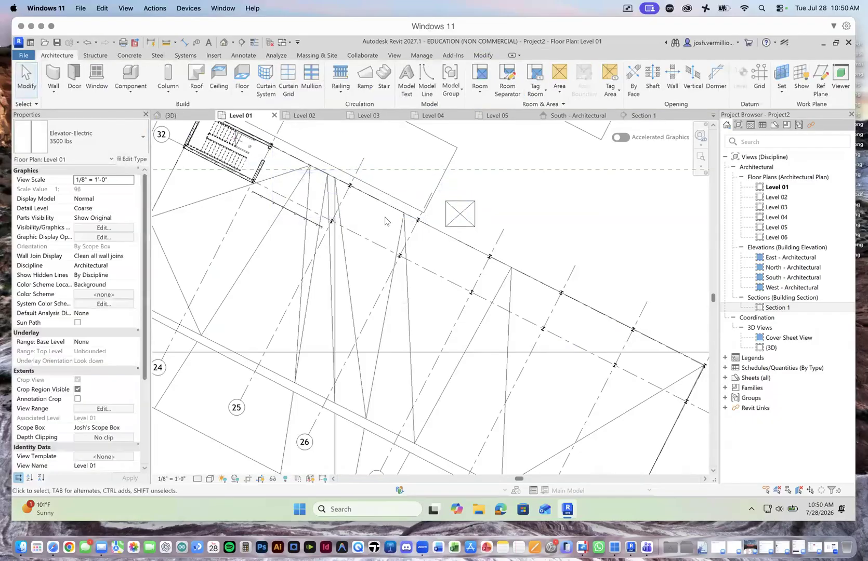
# Step: Rotate the elevator to align with the angled grid and move it inside a column bay near the stair
pyautogui.click(459, 214)
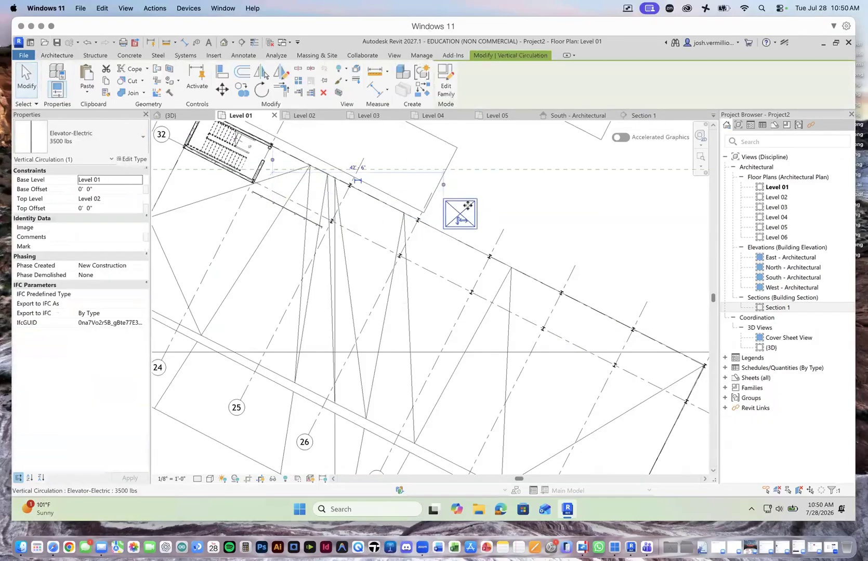
pyautogui.click(264, 91)
pyautogui.click(513, 213)
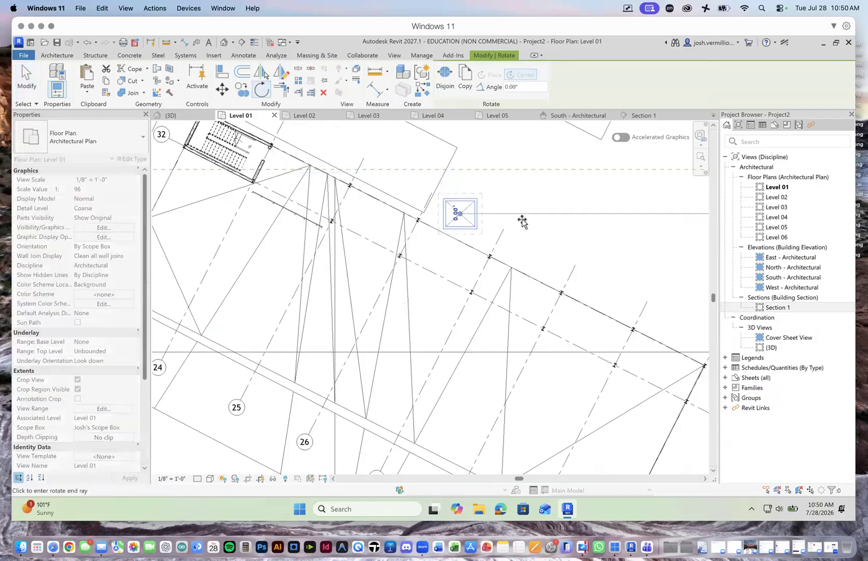
pyautogui.click(523, 244)
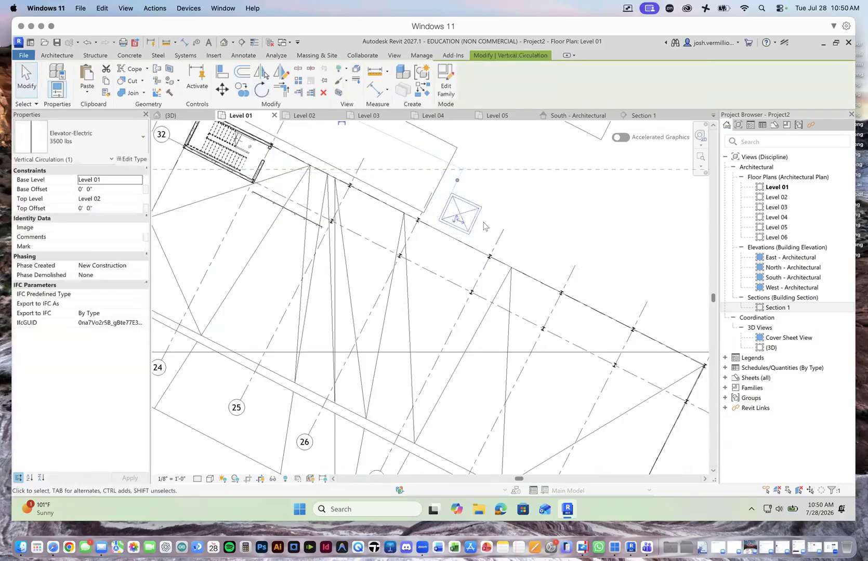
pyautogui.click(223, 89)
pyautogui.click(463, 208)
pyautogui.click(445, 240)
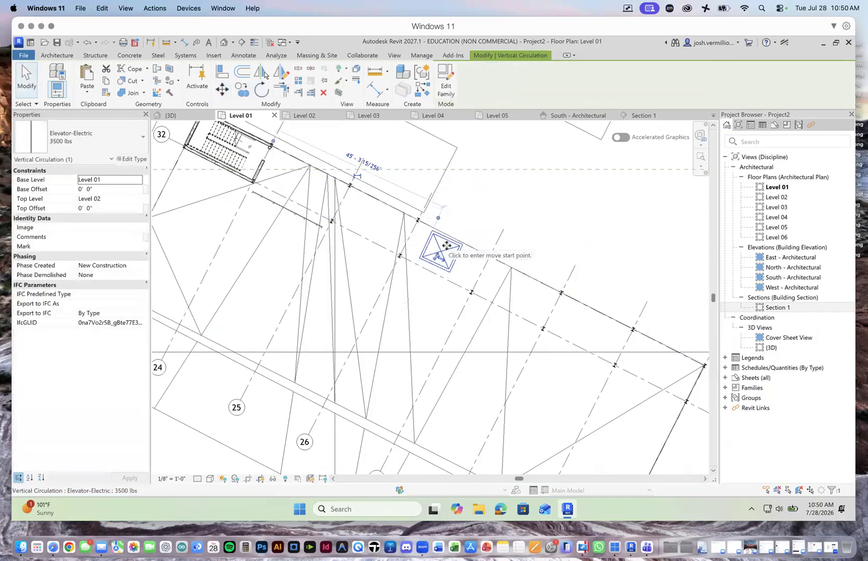
# Step: Abandon a further move of the elevator and remove it from the Level 01 column bay
pyautogui.press('m')
pyautogui.press('v')
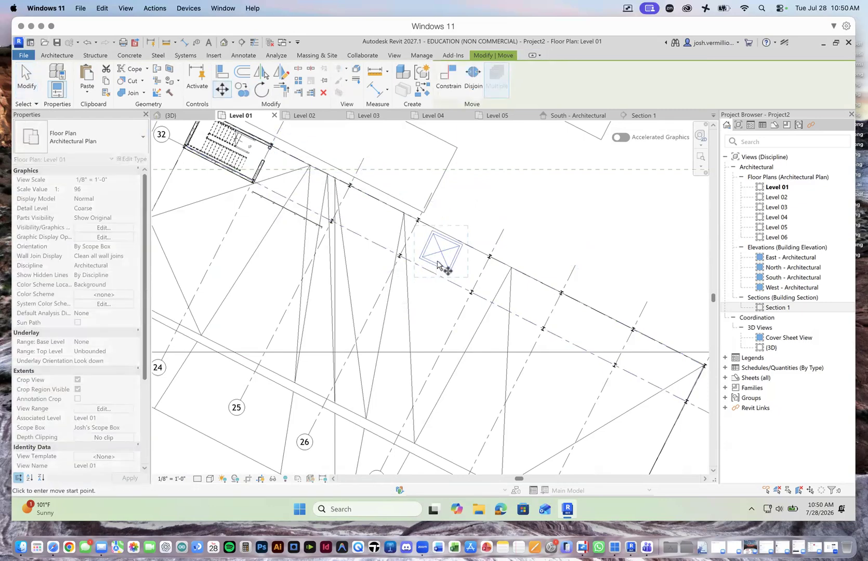
pyautogui.scroll(5, 437, 264)
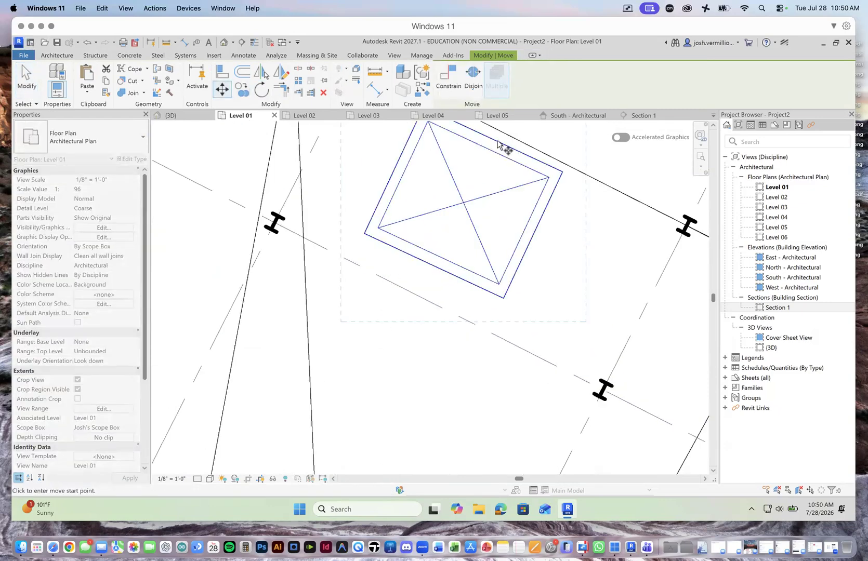
pyautogui.scroll(-6, 508, 259)
pyautogui.scroll(2, 512, 255)
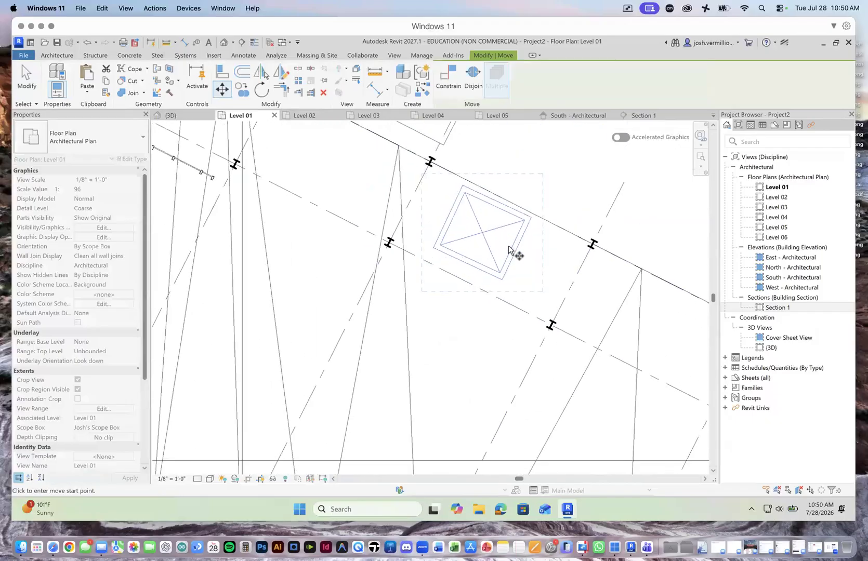
pyautogui.scroll(1, 509, 250)
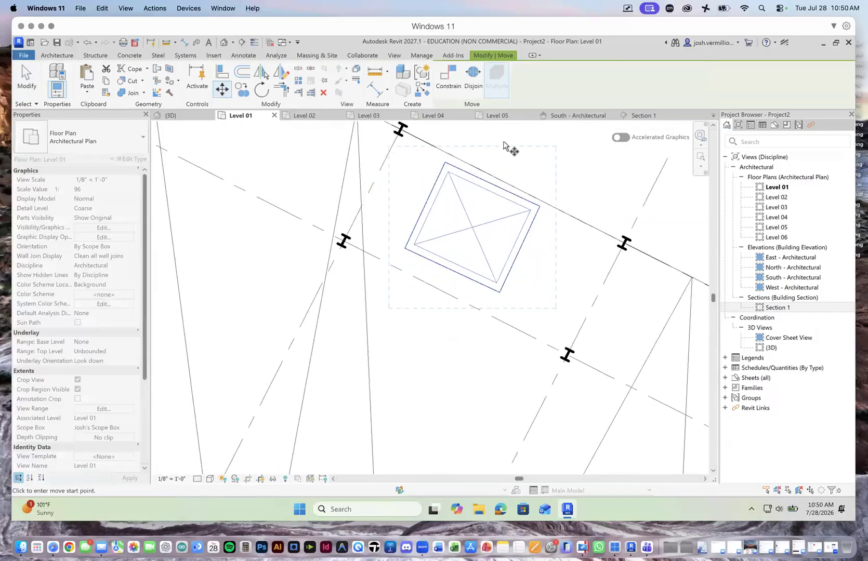
pyautogui.scroll(-4, 444, 202)
pyautogui.press('Escape')
pyautogui.press('Escape')
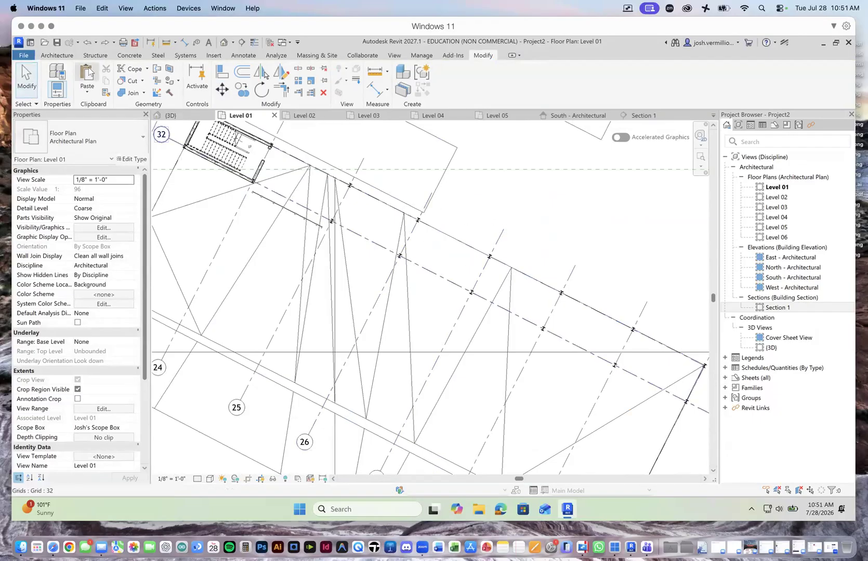
# Step: Place an Elevator-Electric 3500 lbs component in the open area just outside the building's angled column line on Level 01
pyautogui.click(57, 55)
pyautogui.click(131, 86)
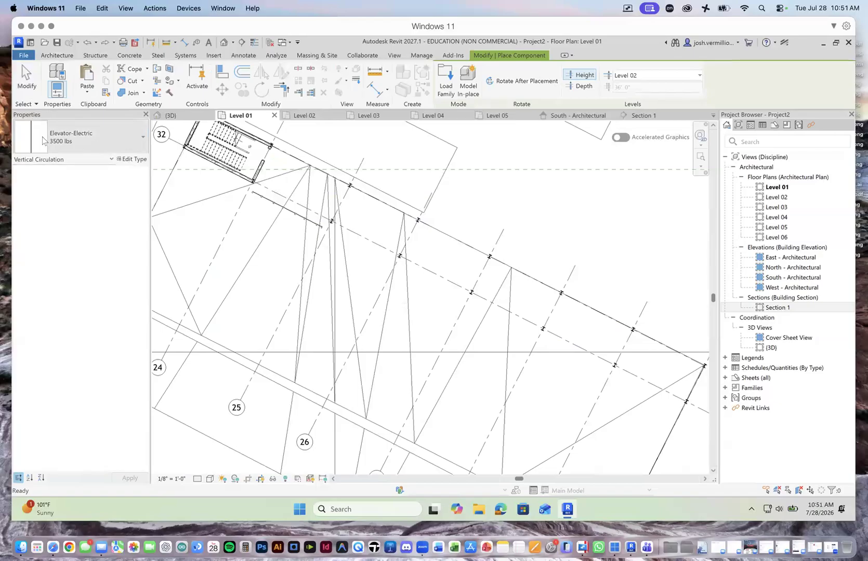
pyautogui.click(69, 140)
pyautogui.click(69, 139)
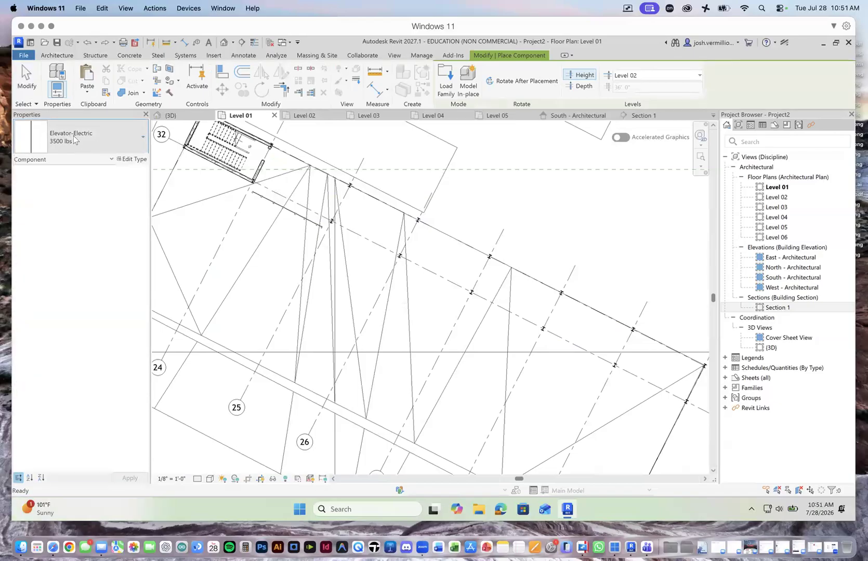
pyautogui.click(73, 139)
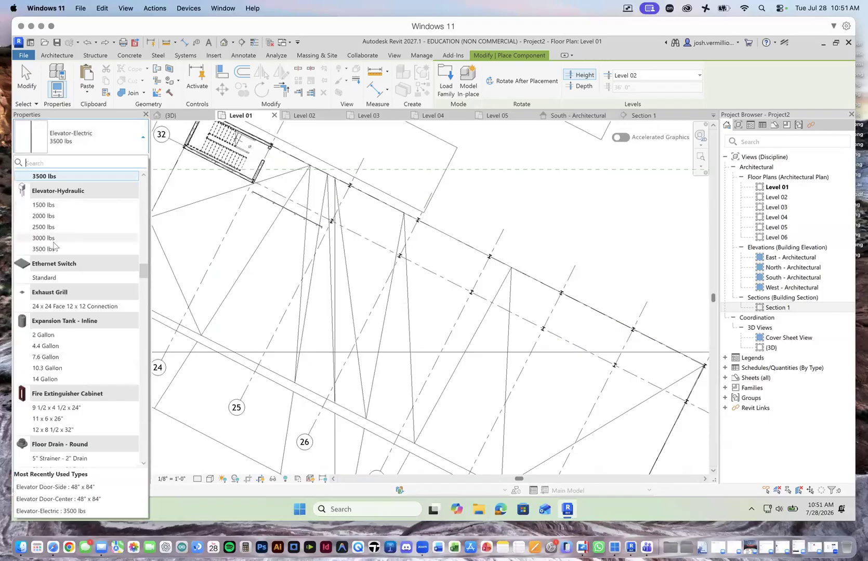
pyautogui.click(76, 175)
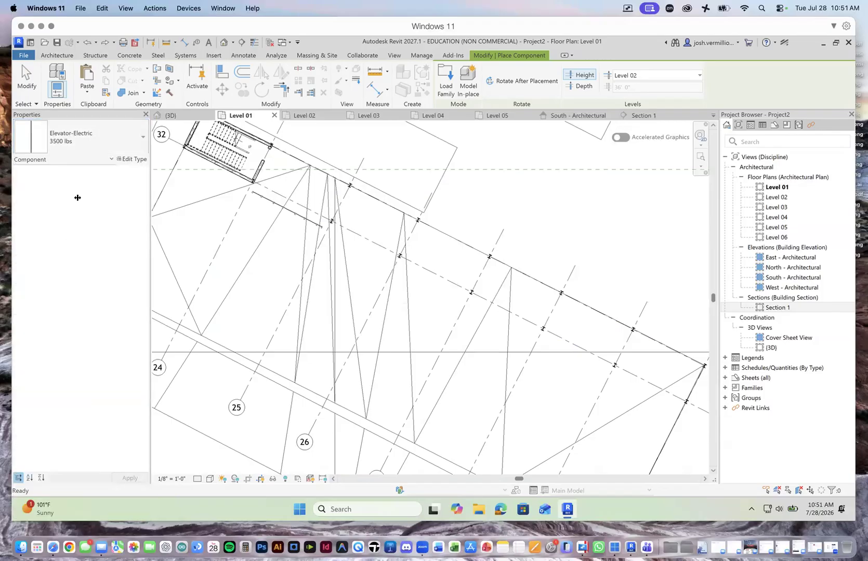
pyautogui.click(94, 131)
pyautogui.scroll(3, 63, 252)
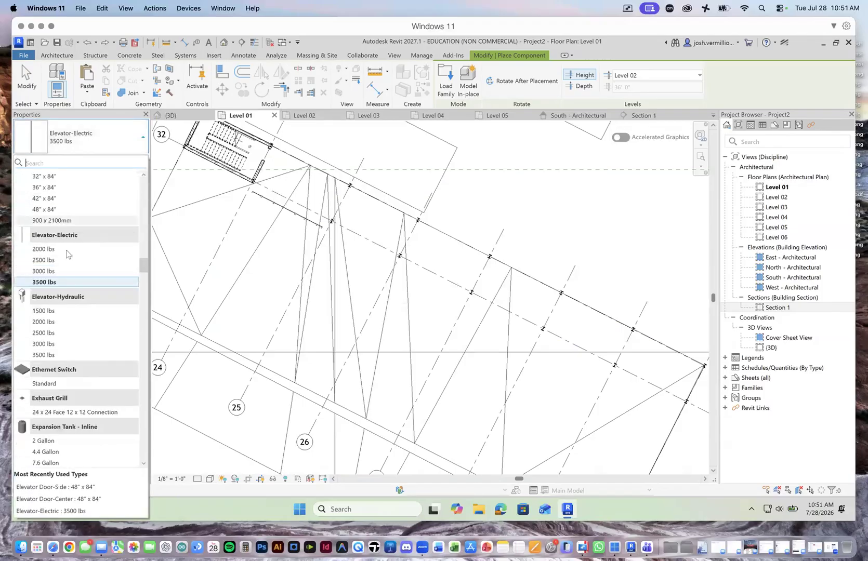
pyautogui.click(59, 284)
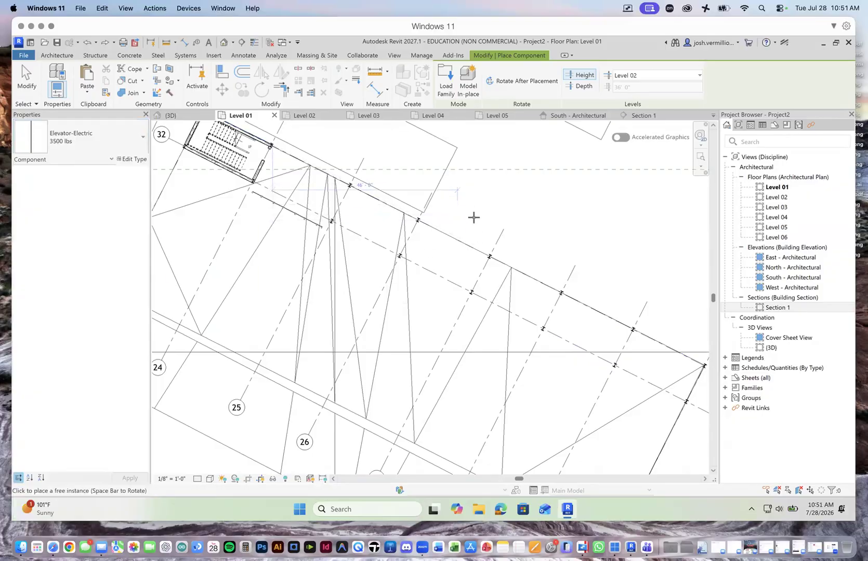
pyautogui.scroll(3, 496, 215)
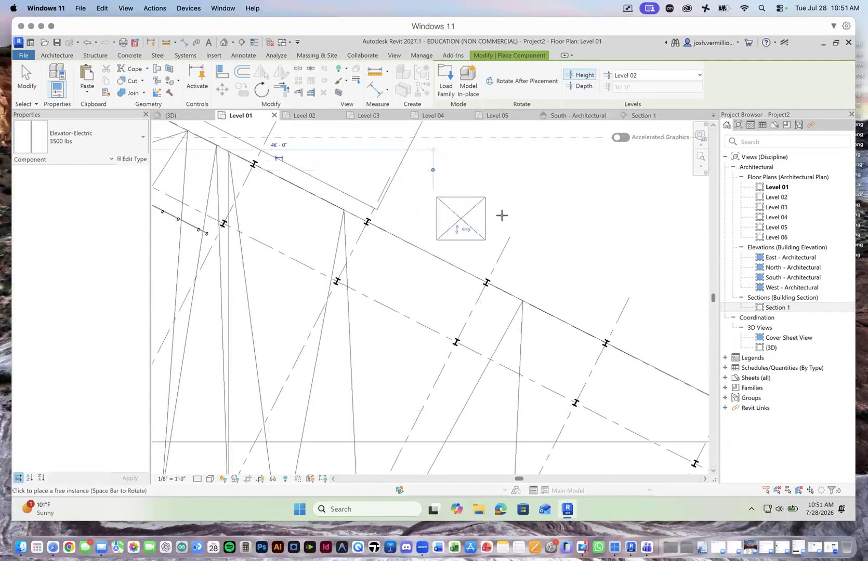
pyautogui.press('Escape')
# Step: Rotate the new elevator 27° clockwise about its center to align with the angled grid
pyautogui.click(461, 198)
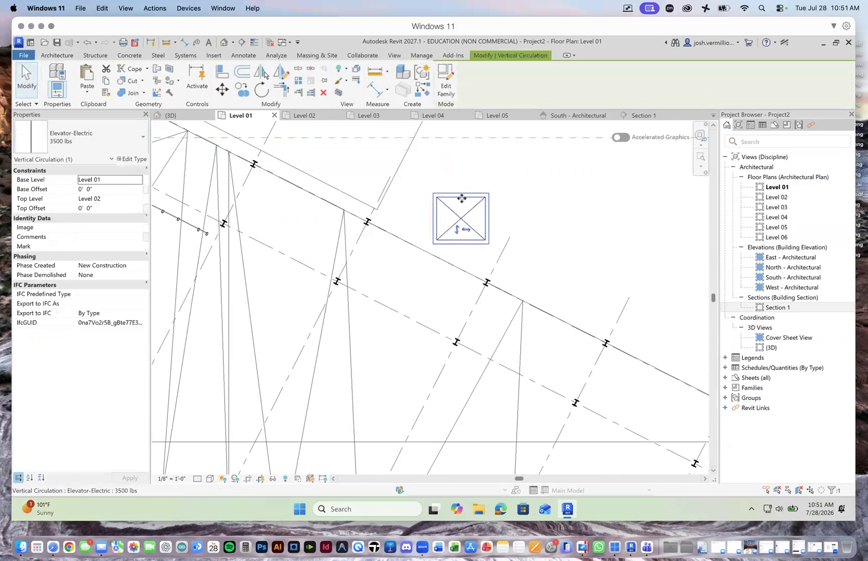
pyautogui.click(262, 90)
pyautogui.scroll(2, 446, 215)
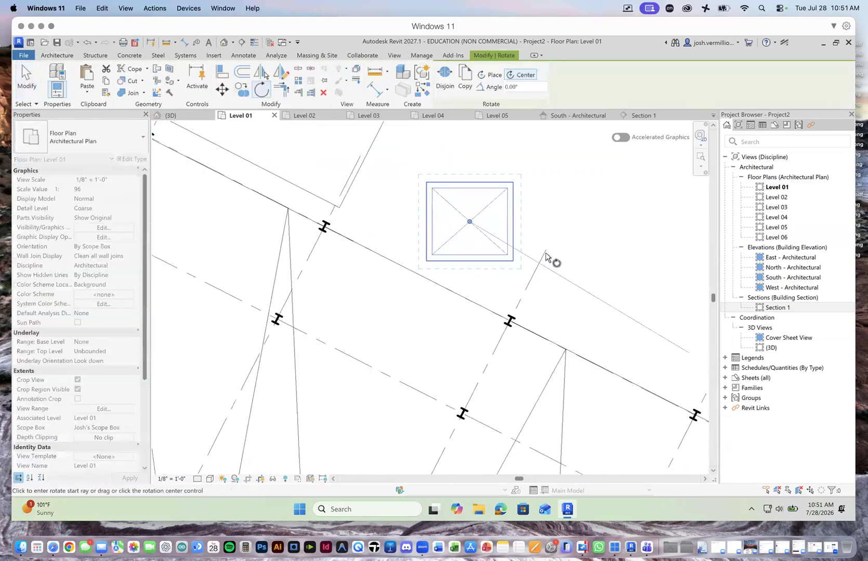
pyautogui.click(570, 222)
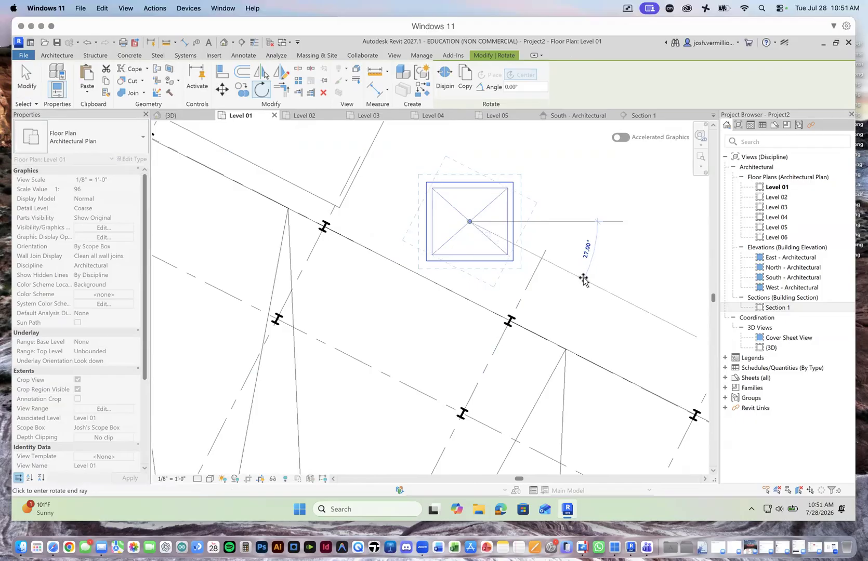
pyautogui.click(582, 279)
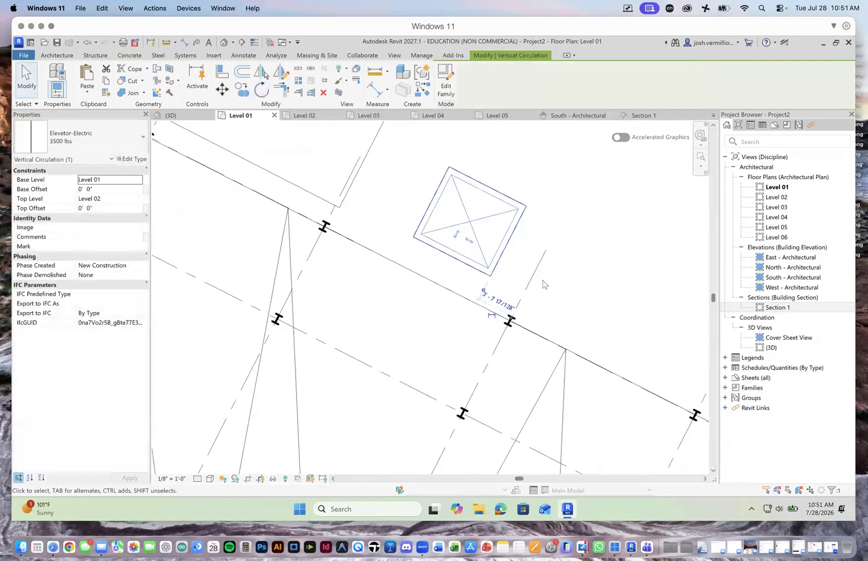
# Step: Move the elevator by its upper corner onto the inner angled grid line, between two columns inside the building
pyautogui.click(222, 89)
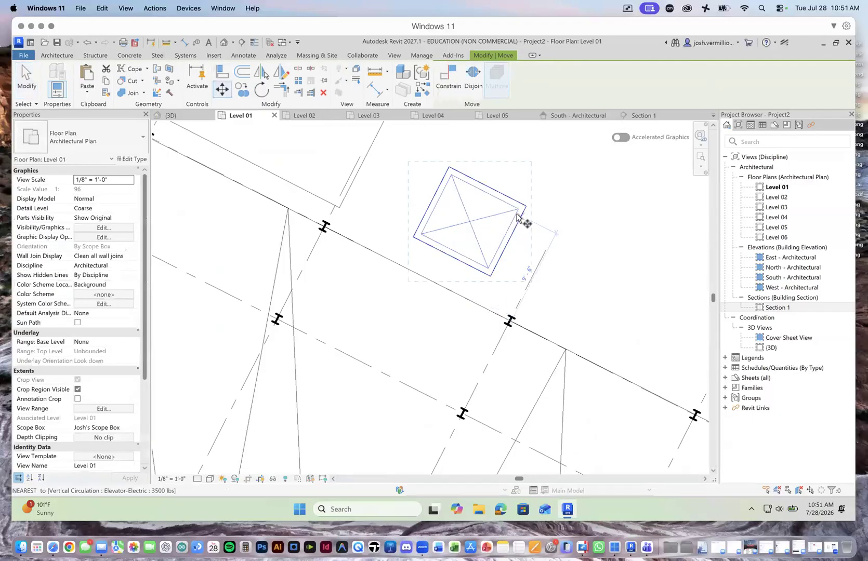
pyautogui.click(449, 168)
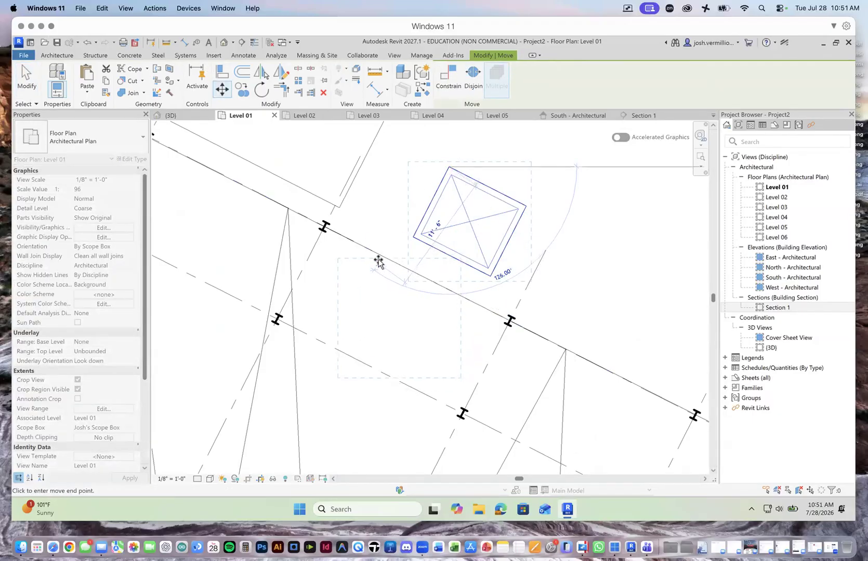
pyautogui.scroll(-5, 350, 348)
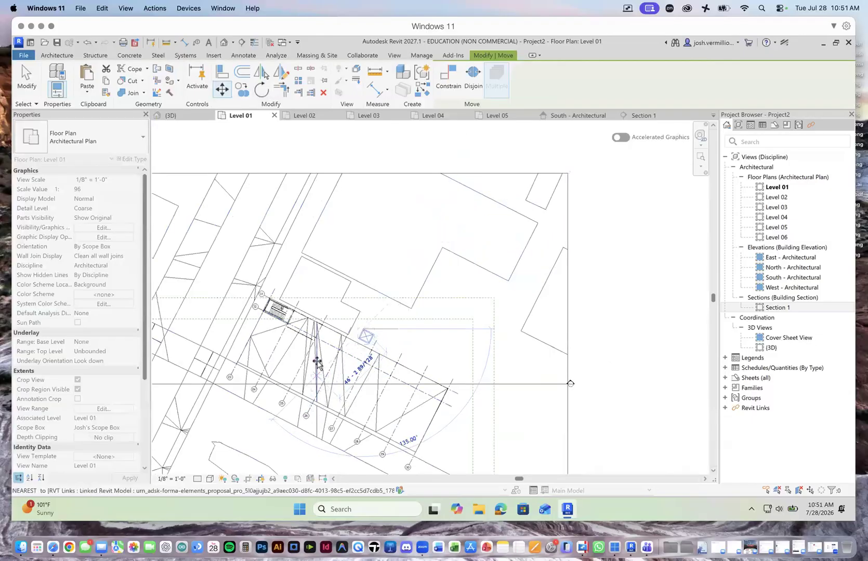
pyautogui.scroll(3, 327, 352)
pyautogui.scroll(1, 327, 351)
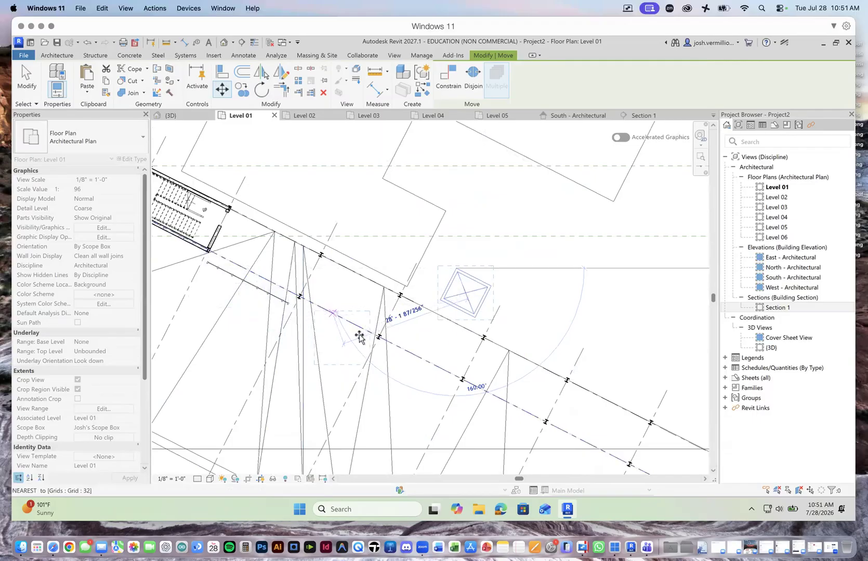
pyautogui.click(401, 355)
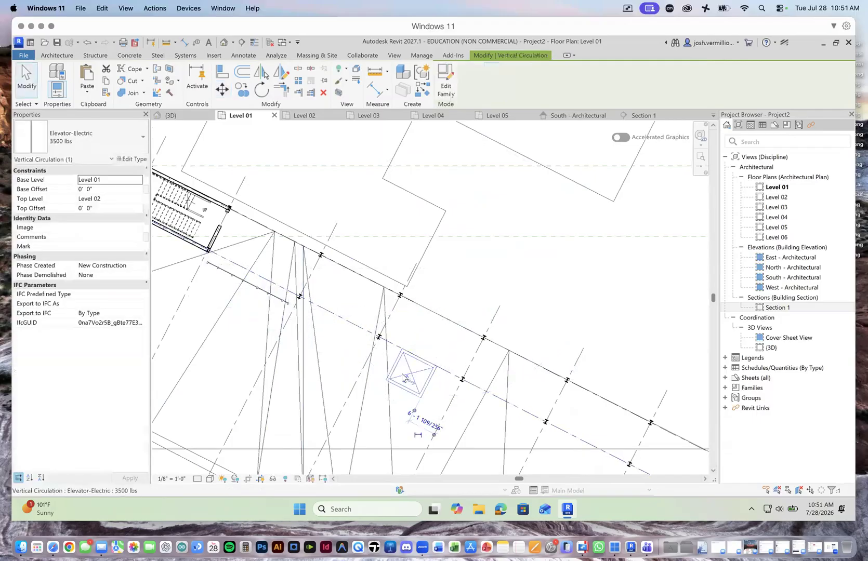
# Step: Flip the elevator front to back in its column bay
pyautogui.scroll(2, 406, 363)
pyautogui.scroll(-2, 422, 408)
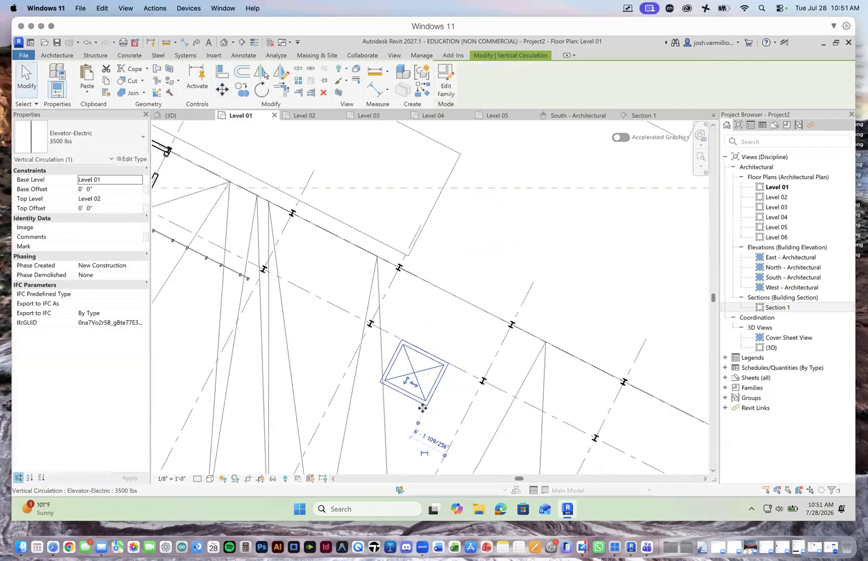
pyautogui.scroll(3, 417, 423)
pyautogui.scroll(1, 415, 424)
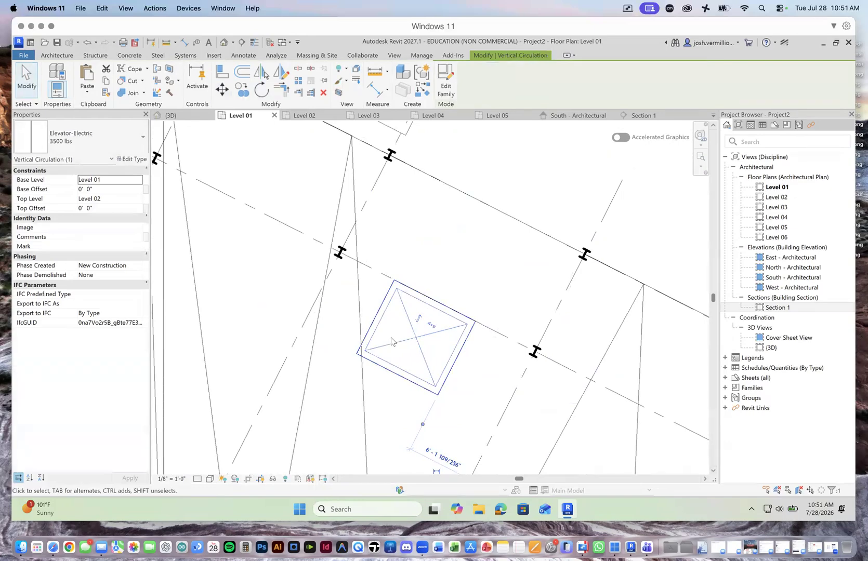
pyautogui.scroll(-4, 413, 416)
pyautogui.scroll(4, 416, 461)
pyautogui.scroll(-4, 411, 396)
pyautogui.scroll(3, 411, 396)
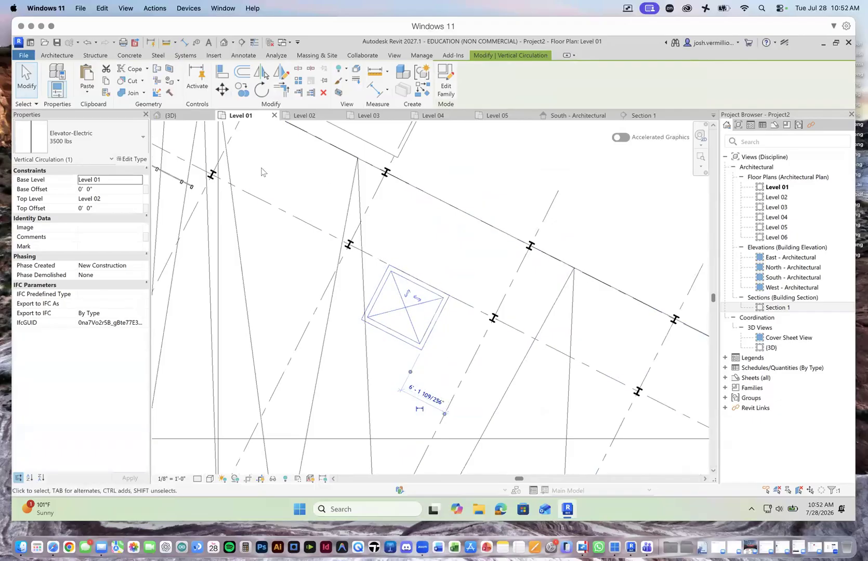
# Step: Enclose the elevator on all four sides with Concrete 8" walls, using Finish Face: Interior as the location line along its outline
pyautogui.click(58, 55)
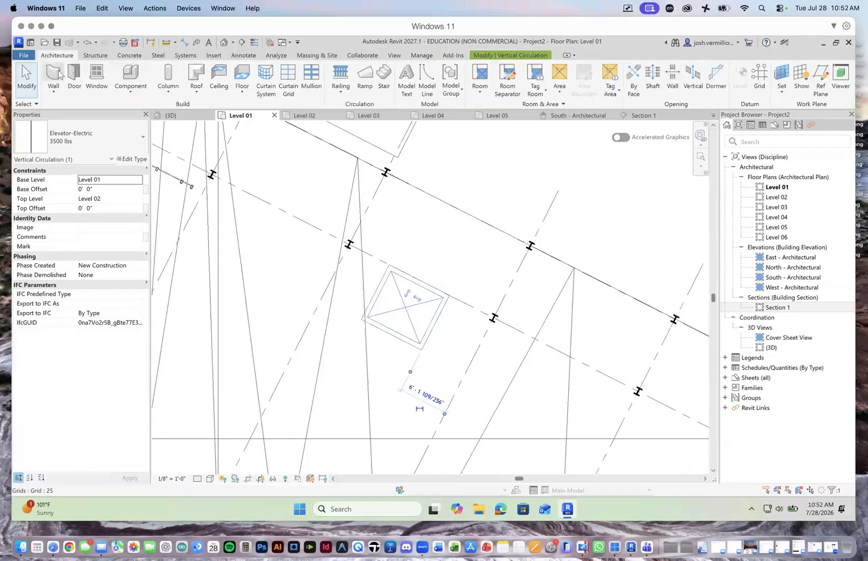
pyautogui.click(53, 89)
pyautogui.click(85, 116)
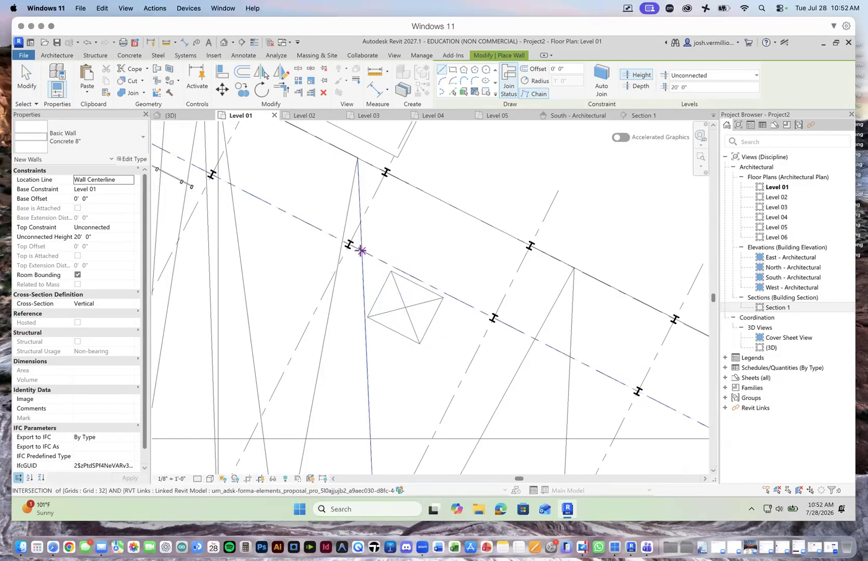
pyautogui.click(130, 180)
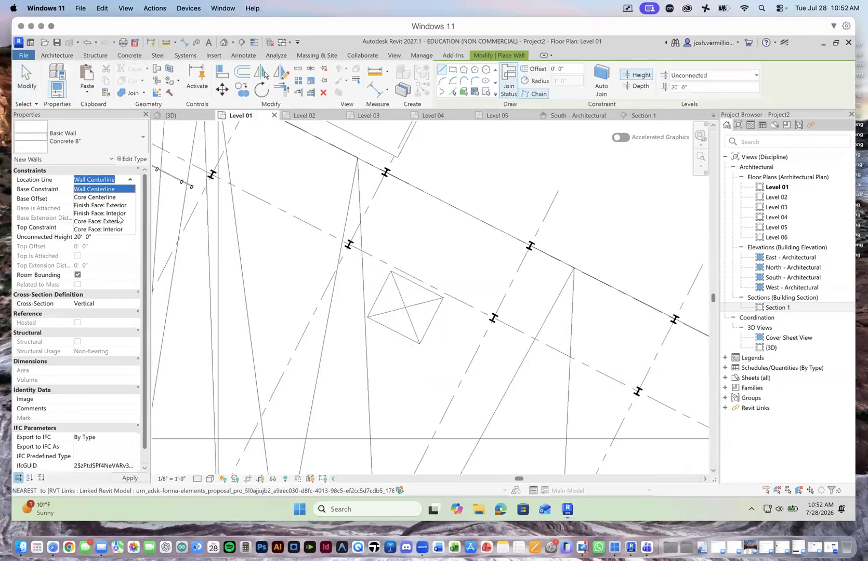
pyautogui.click(118, 214)
pyautogui.click(387, 264)
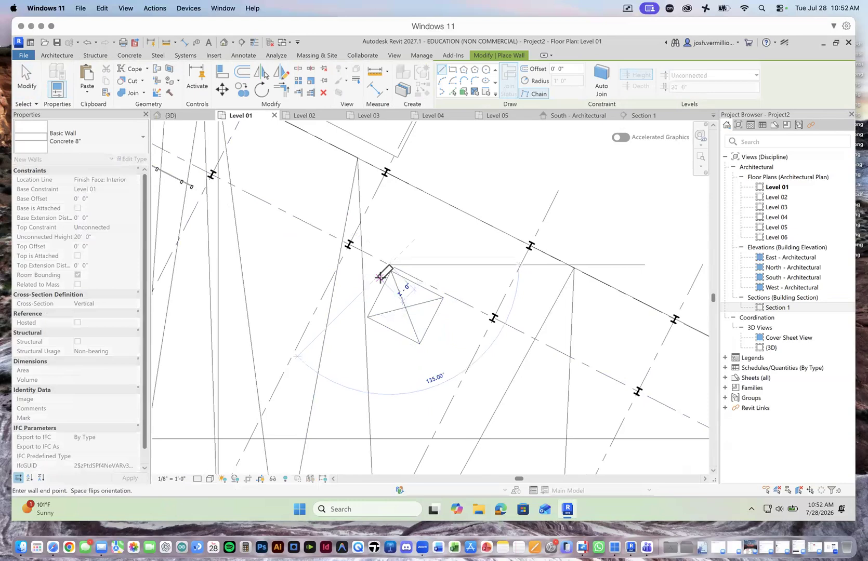
pyautogui.press('Escape')
pyautogui.click(450, 297)
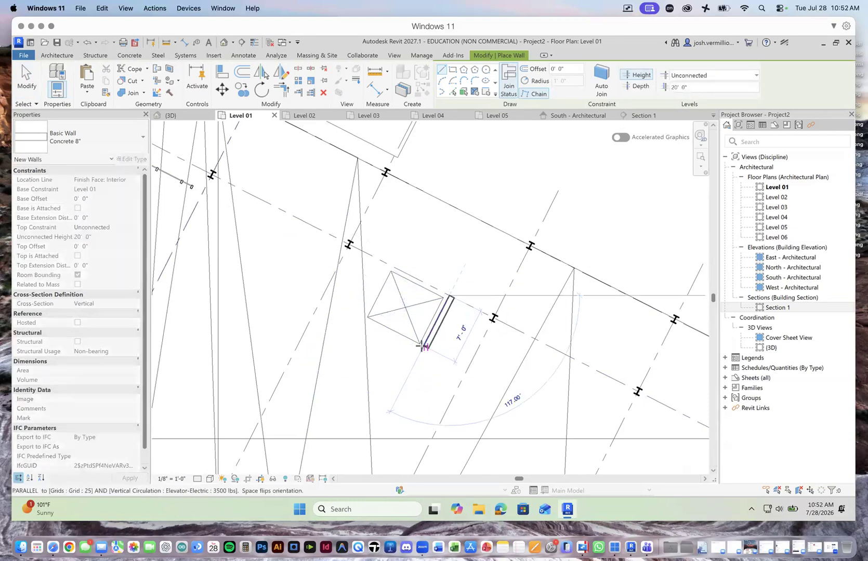
pyautogui.click(423, 347)
pyautogui.click(362, 319)
pyautogui.click(388, 265)
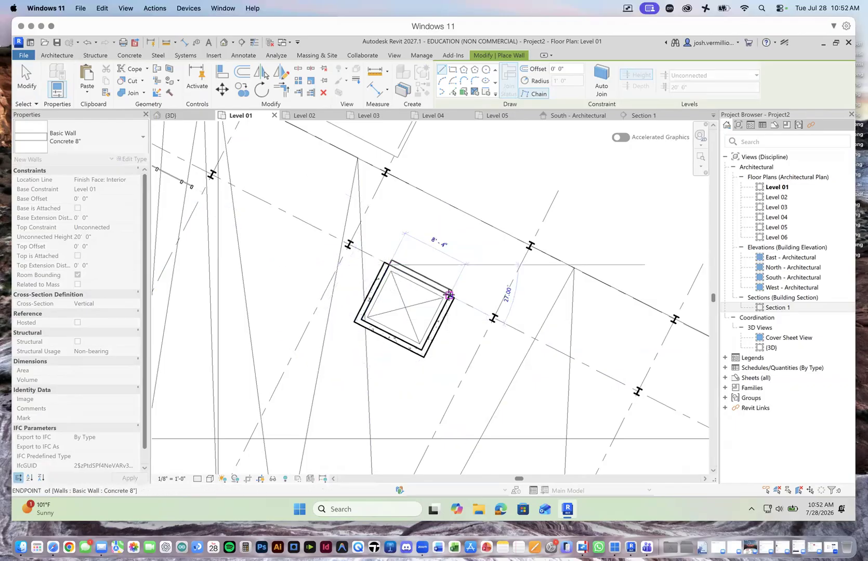
pyautogui.click(450, 296)
pyautogui.click(25, 82)
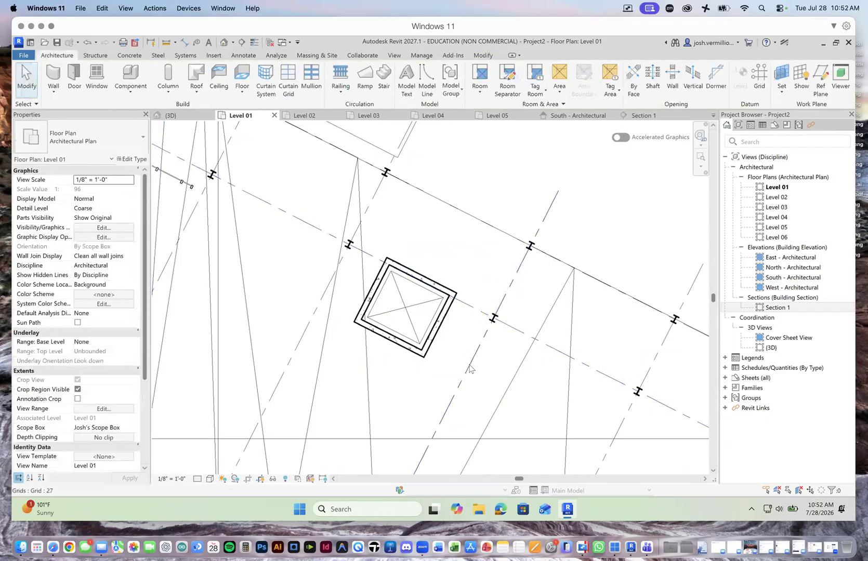
# Step: Place an Elevator Door-Center 48" x 84" in the middle of the shaft wall along the inner angled grid line
pyautogui.click(132, 91)
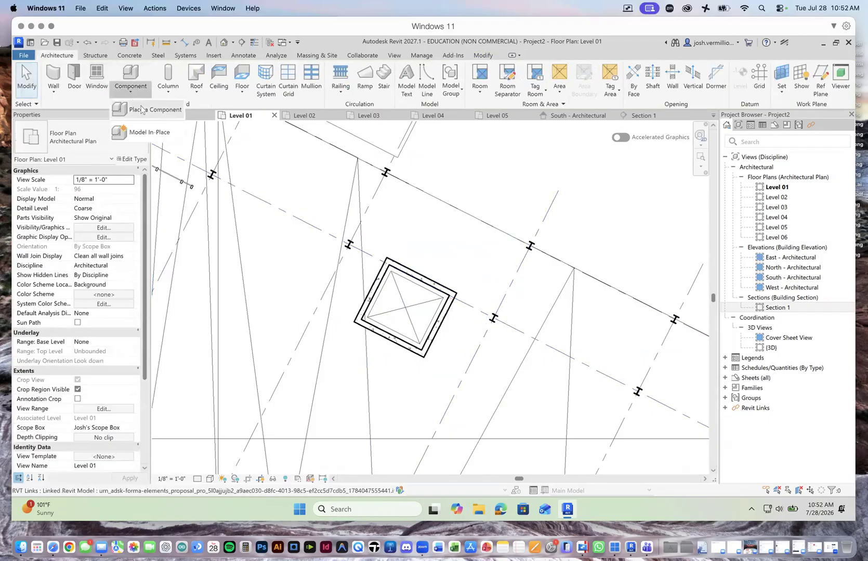
pyautogui.click(137, 110)
pyautogui.click(132, 143)
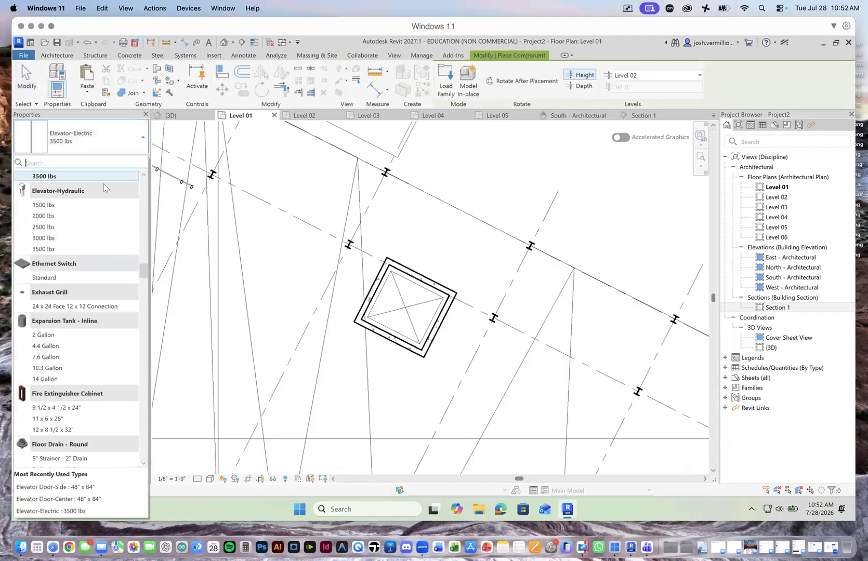
pyautogui.moveTo(143, 272); pyautogui.dragTo(145, 260)
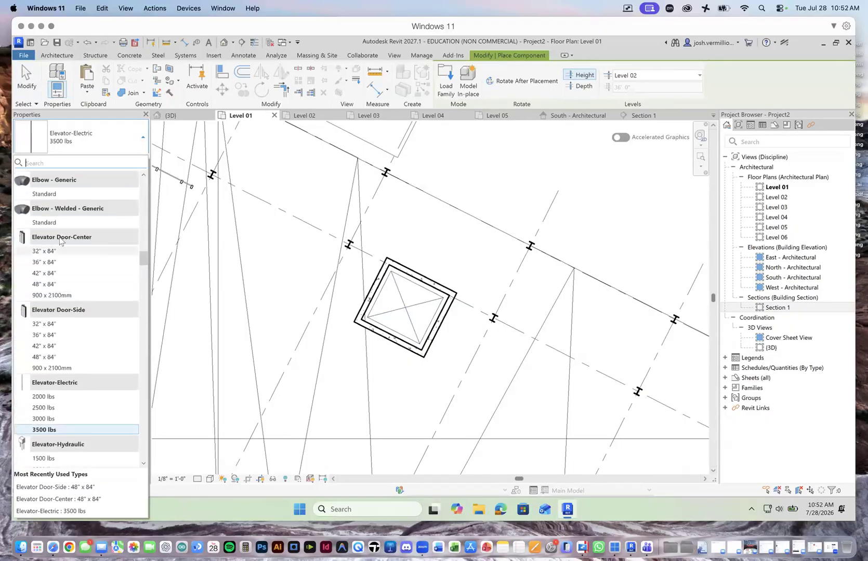
pyautogui.click(54, 284)
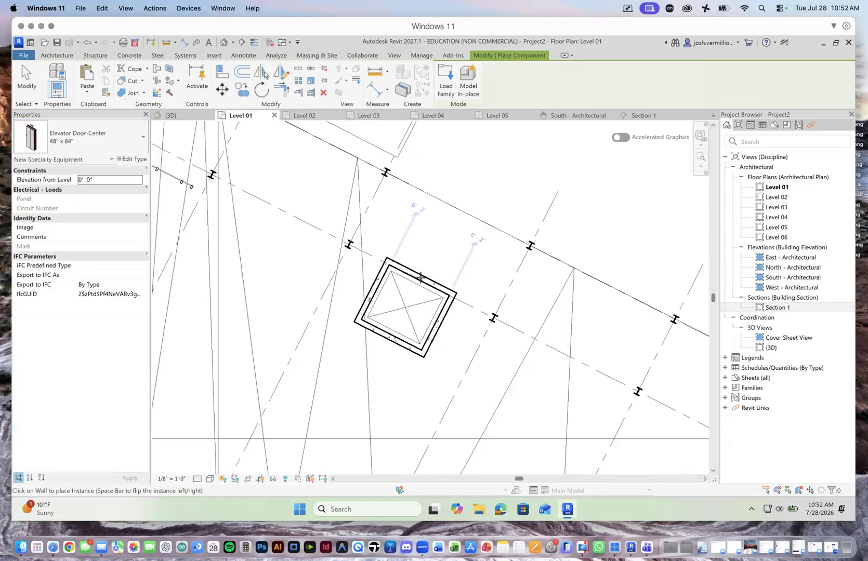
pyautogui.scroll(2, 420, 275)
pyautogui.click(420, 278)
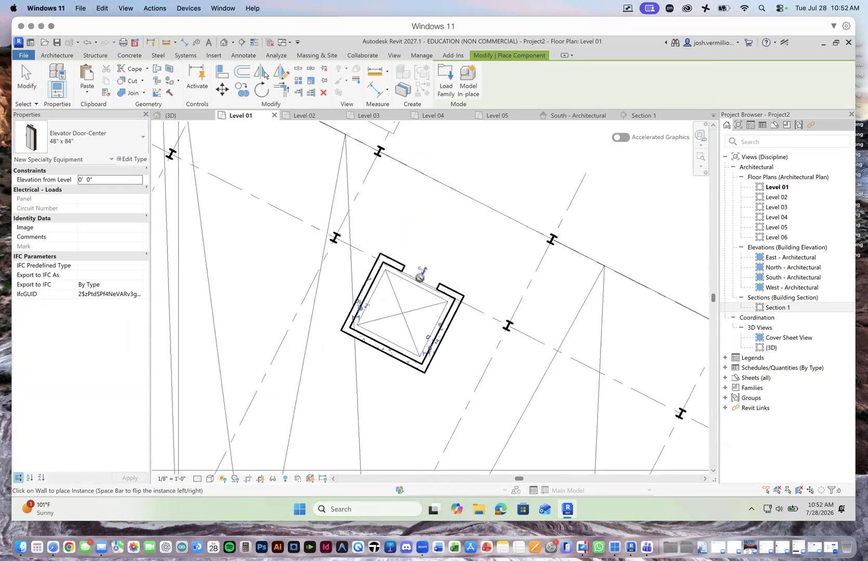
pyautogui.scroll(-1, 436, 294)
pyautogui.scroll(-2, 435, 294)
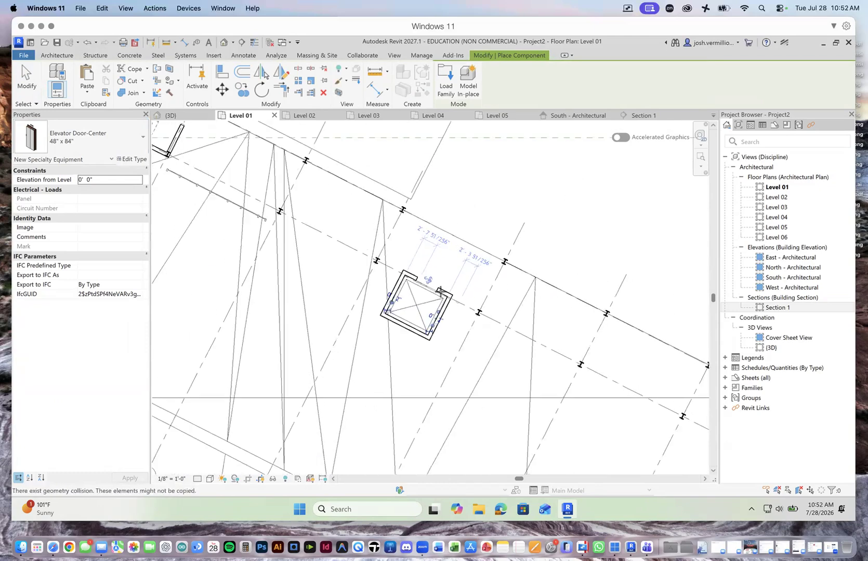
pyautogui.click(22, 87)
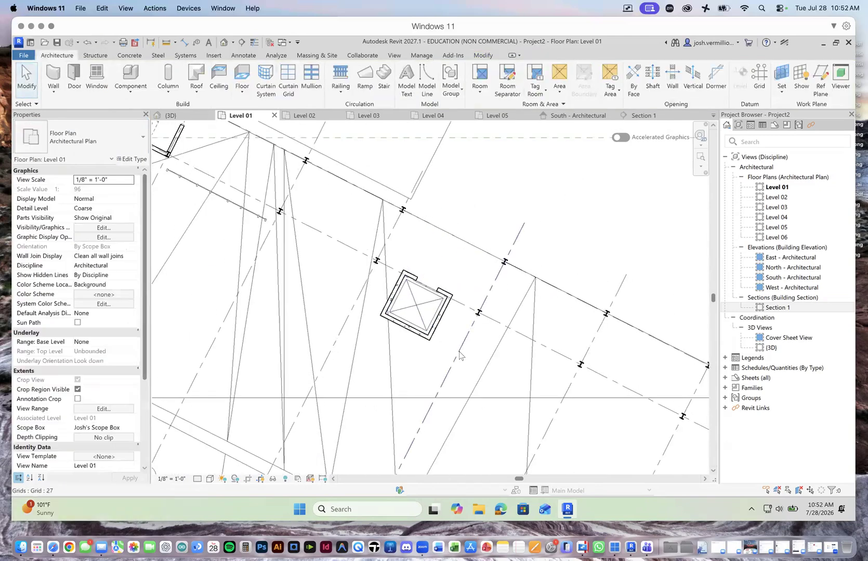
# Step: Set the elevator's top level to Level 05
pyautogui.scroll(2, 415, 304)
pyautogui.click(388, 264)
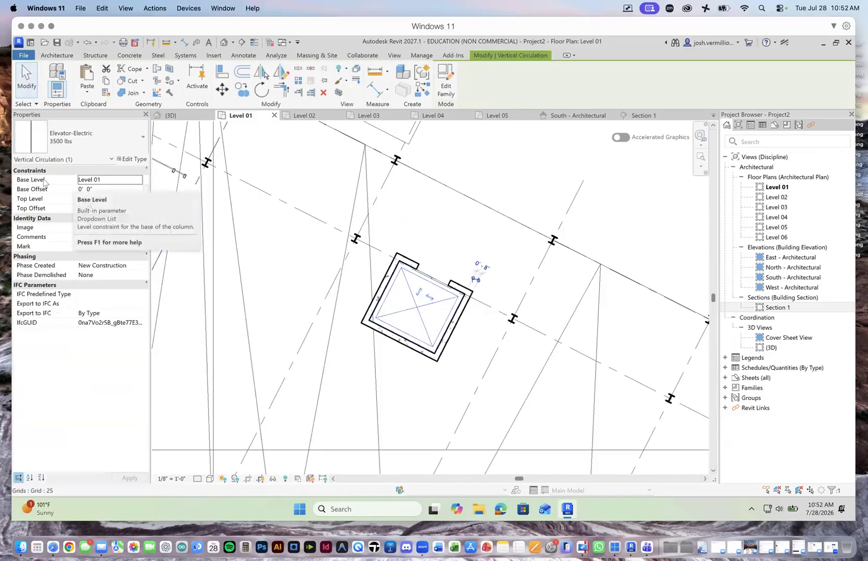
pyautogui.click(134, 199)
pyautogui.click(138, 198)
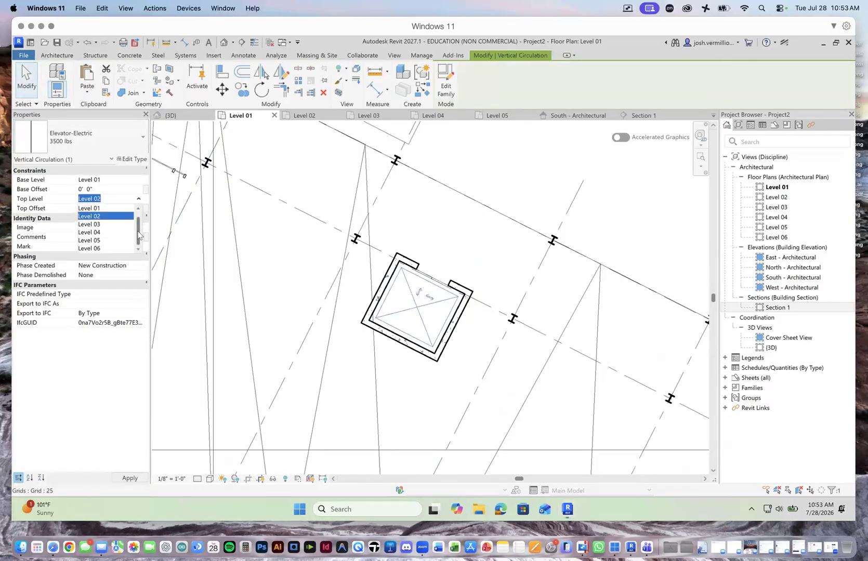
pyautogui.click(104, 240)
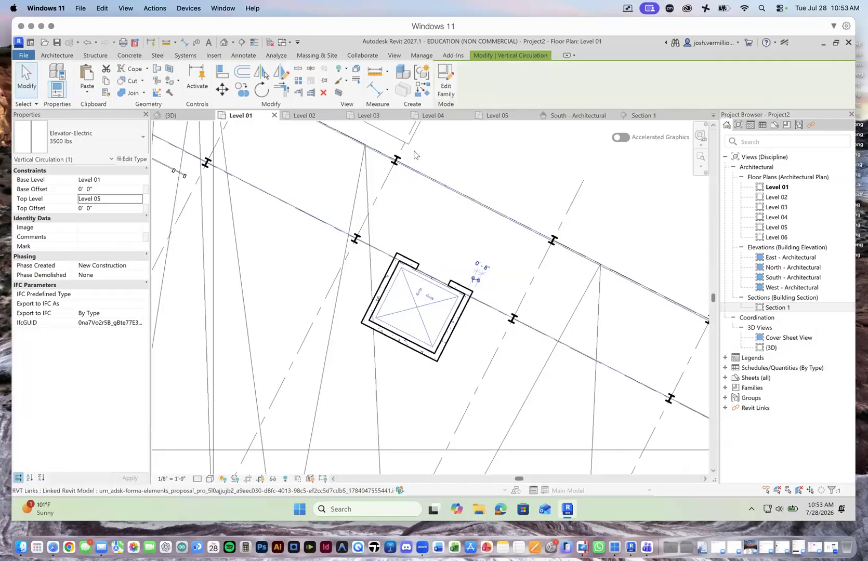
# Step: Inspect the elevator's height against its shaft walls and the building in the 3D view, and review its top level options
pyautogui.click(169, 115)
pyautogui.scroll(-5, 482, 334)
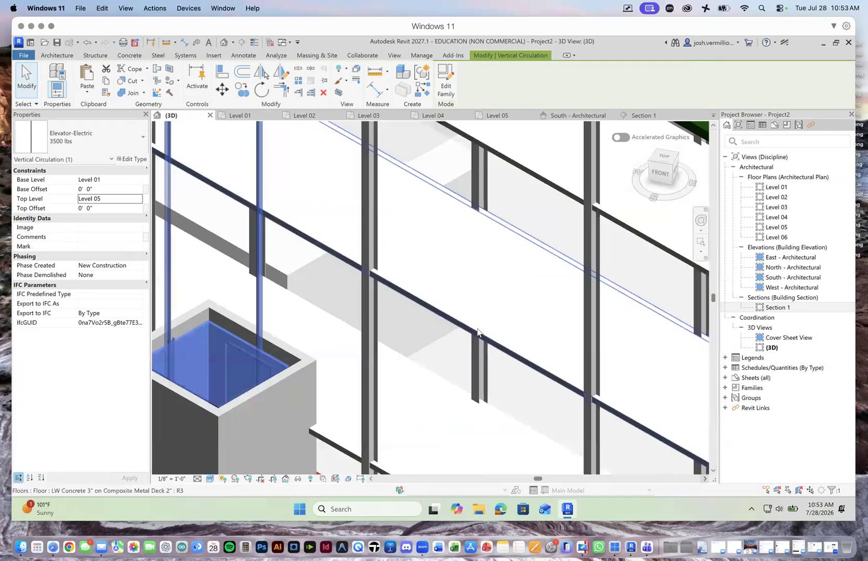
pyautogui.scroll(3, 478, 338)
pyautogui.scroll(-3, 478, 339)
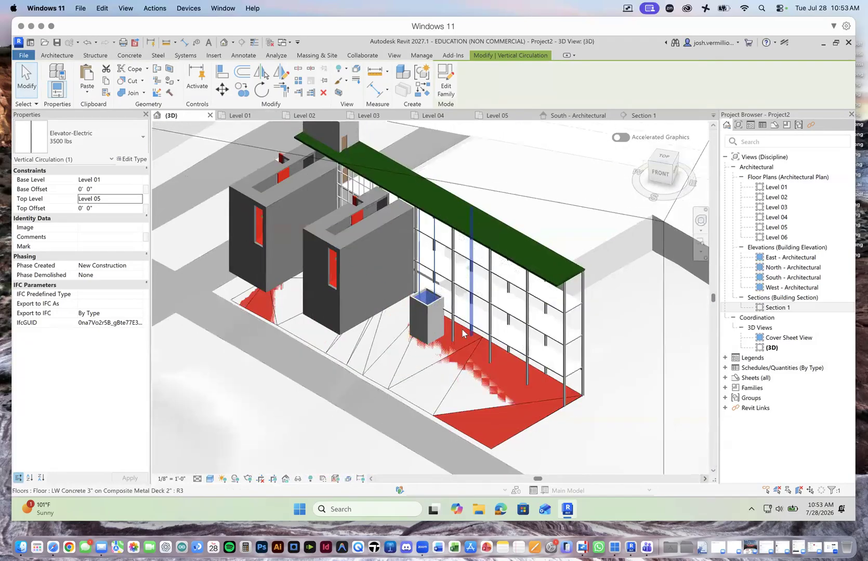
pyautogui.scroll(3, 479, 338)
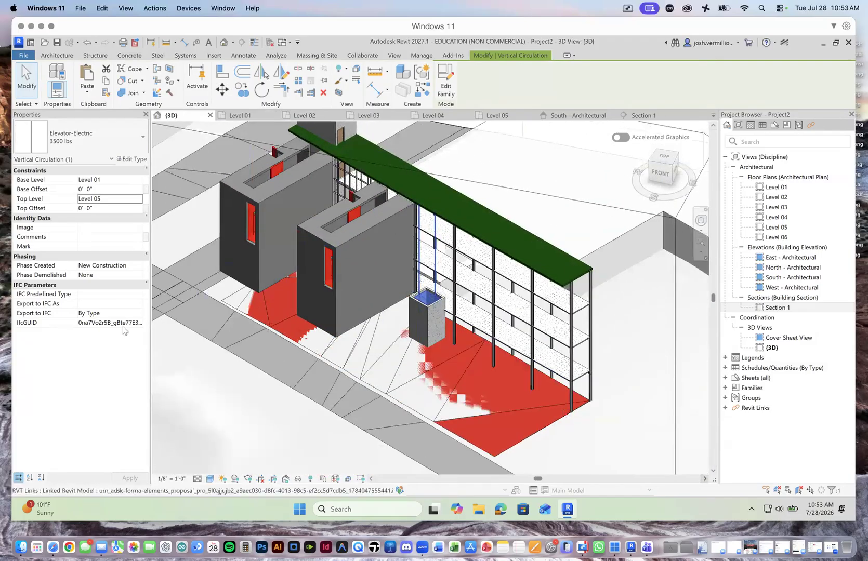
pyautogui.click(96, 199)
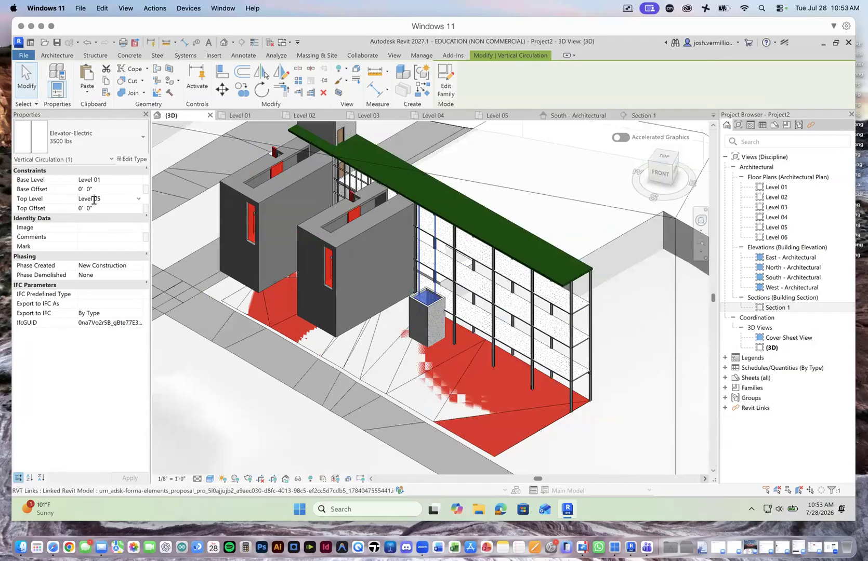
pyautogui.click(139, 199)
pyautogui.click(139, 199)
pyautogui.click(137, 476)
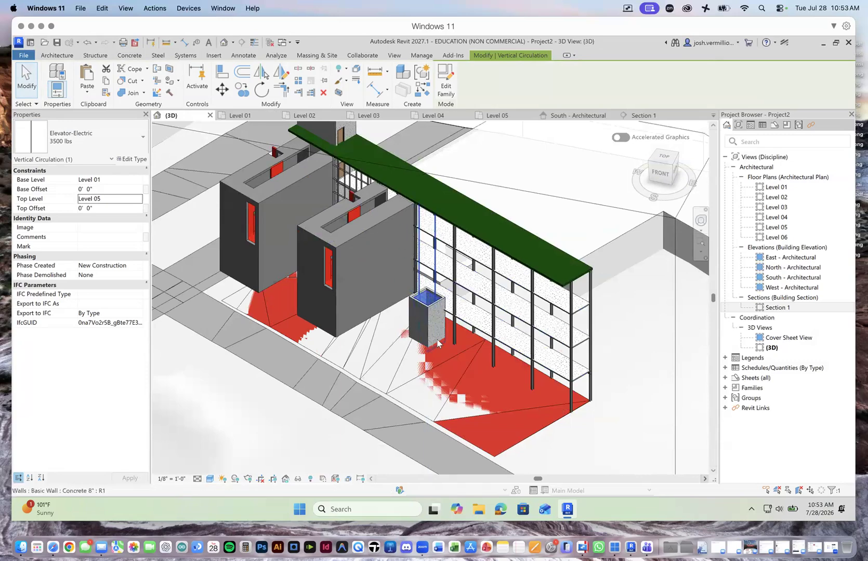
# Step: Select all four Concrete 8" elevator shaft walls and set their top constraint to Up to level: Level 05
pyautogui.scroll(3, 431, 335)
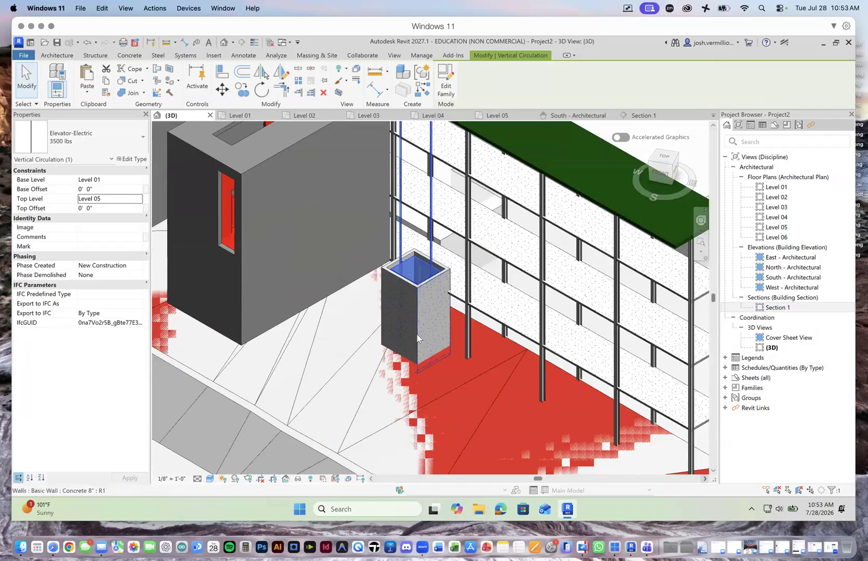
pyautogui.click(384, 321)
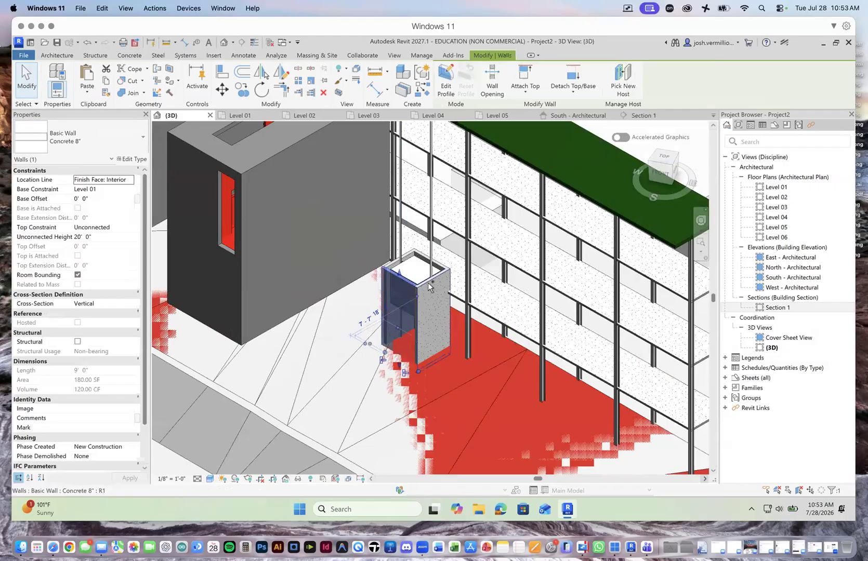
pyautogui.keyDown('ctrl'); pyautogui.click(437, 268); pyautogui.keyUp('ctrl')
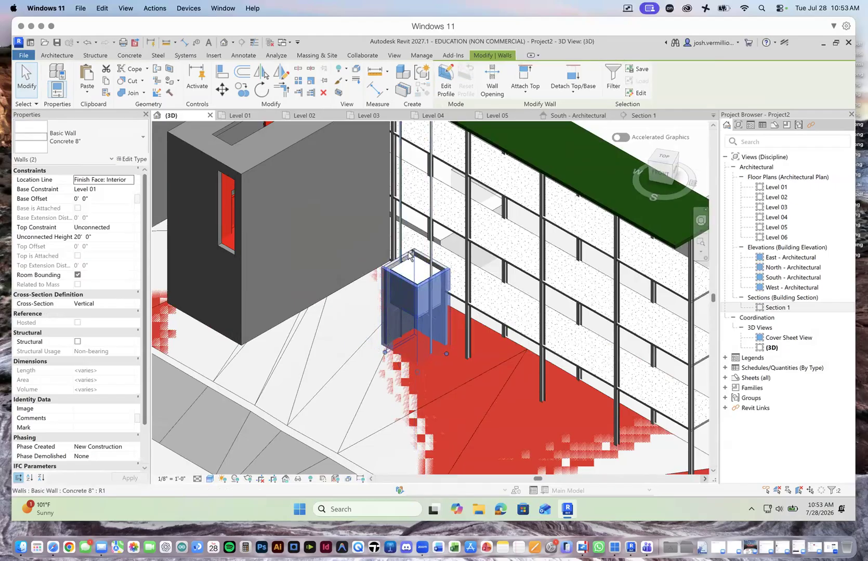
pyautogui.keyDown('ctrl'); pyautogui.click(423, 254); pyautogui.keyUp('ctrl')
pyautogui.keyDown('ctrl'); pyautogui.click(424, 255); pyautogui.keyUp('ctrl')
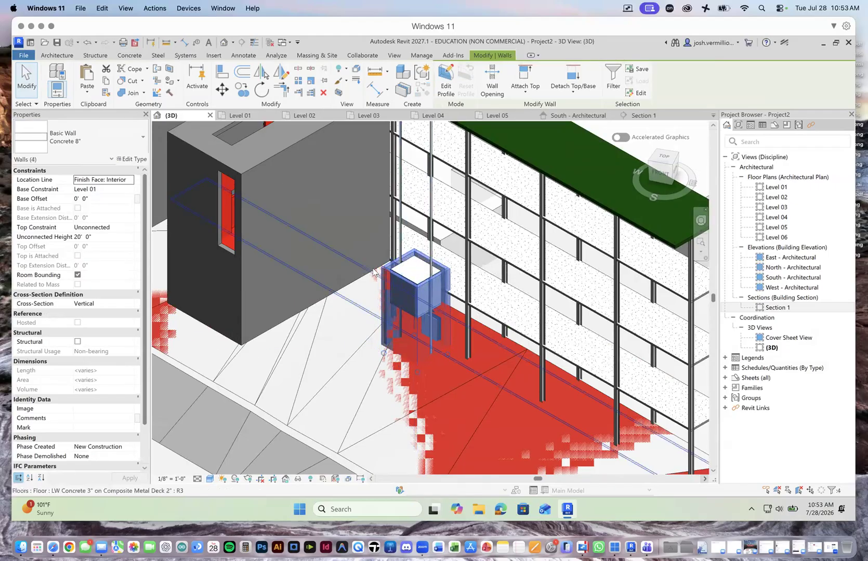
pyautogui.click(130, 227)
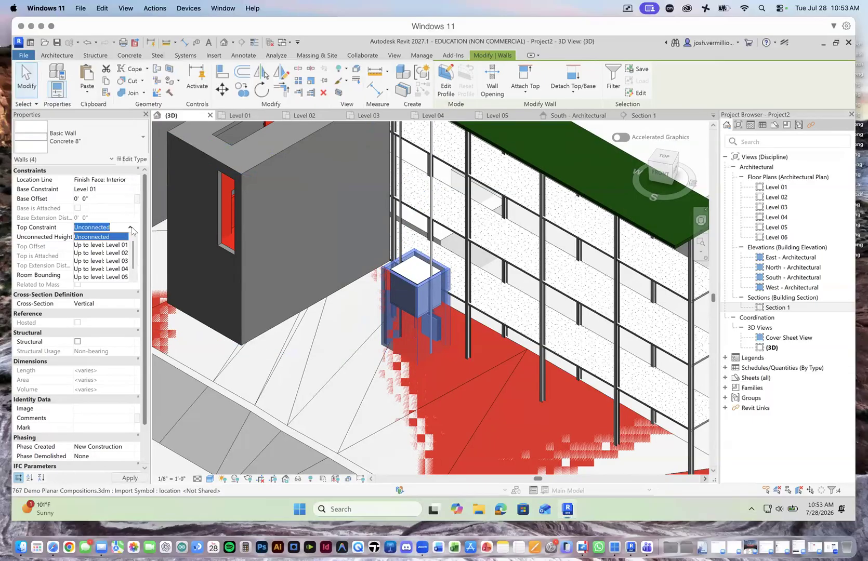
pyautogui.scroll(-1, 127, 260)
pyautogui.click(124, 277)
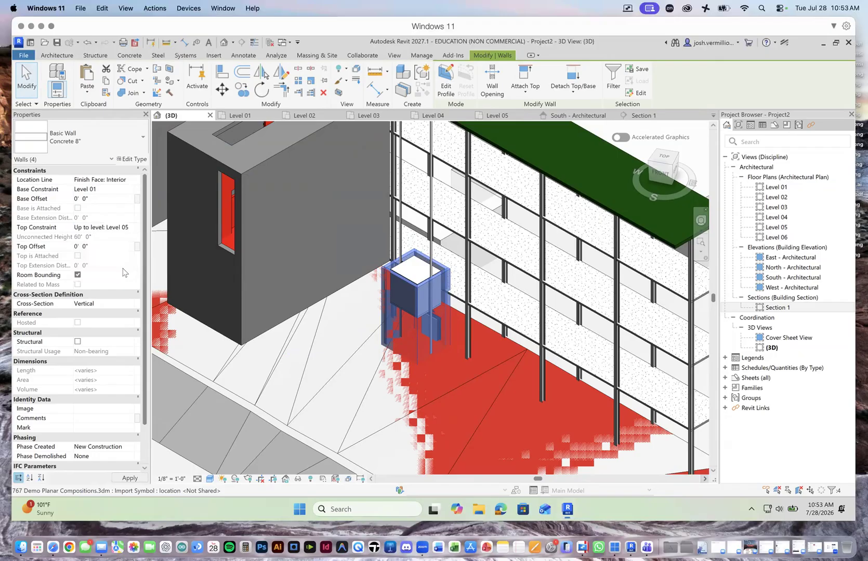
pyautogui.click(131, 477)
pyautogui.scroll(-5, 315, 394)
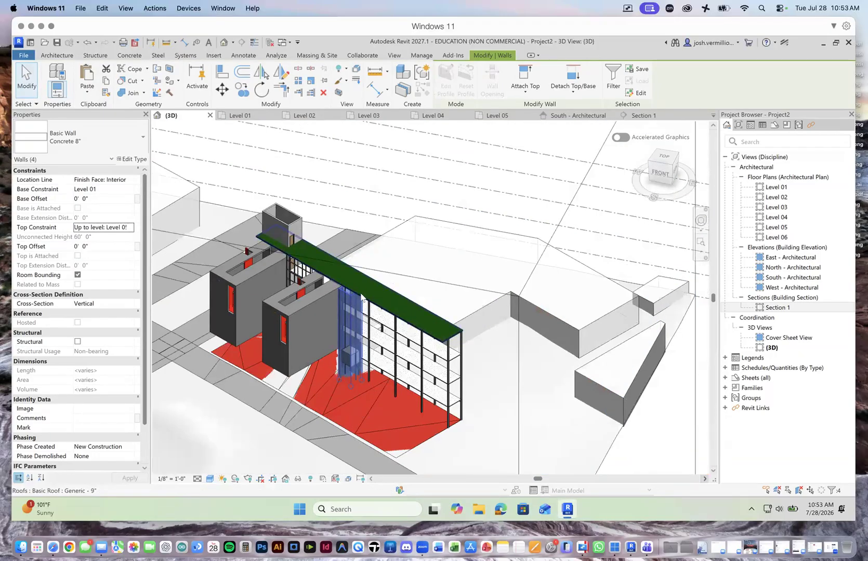
pyautogui.scroll(3, 363, 298)
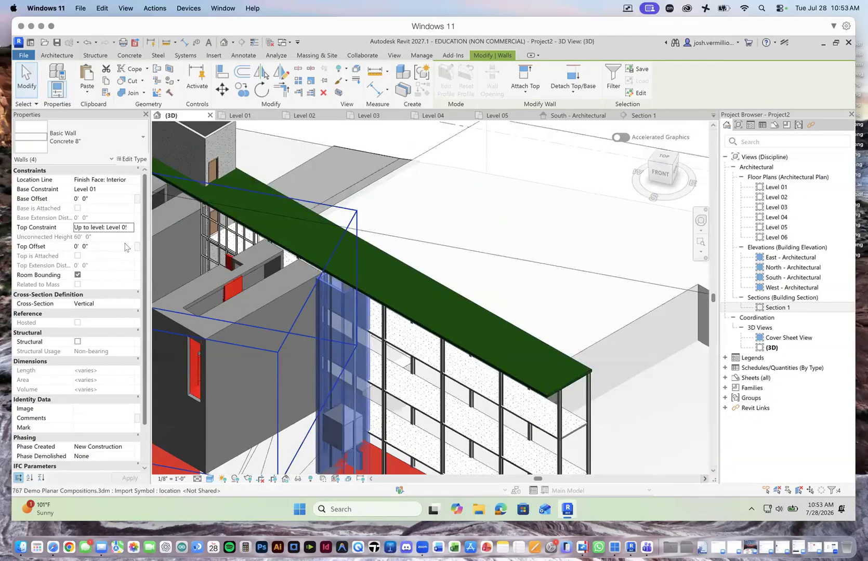
# Step: Raise the top constraint of the four shaft walls to Up to level: Level 06 and deselect them
pyautogui.click(130, 228)
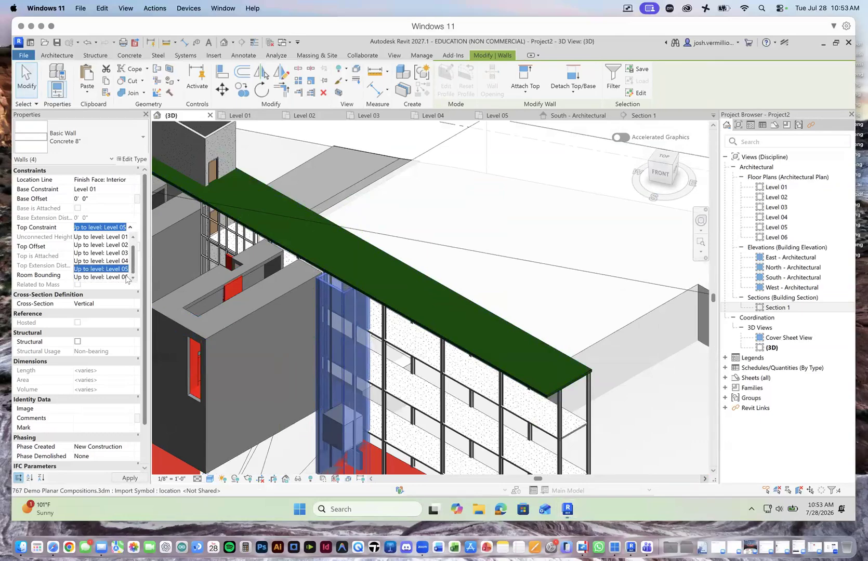
pyautogui.click(126, 277)
pyautogui.click(130, 478)
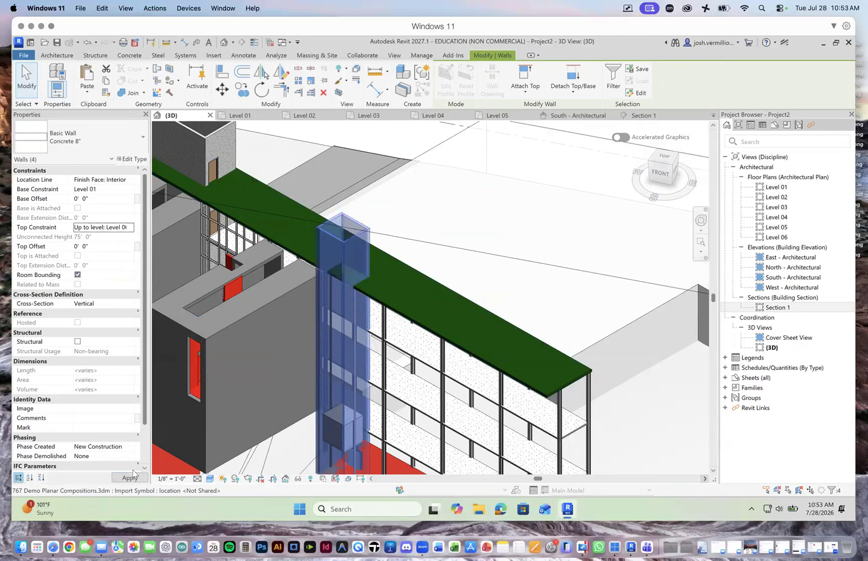
pyautogui.scroll(-5, 499, 281)
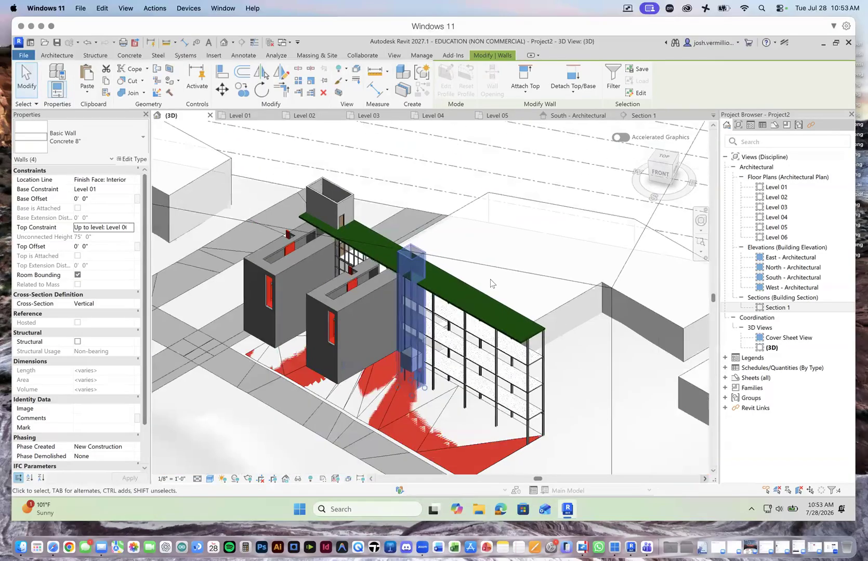
pyautogui.click(494, 216)
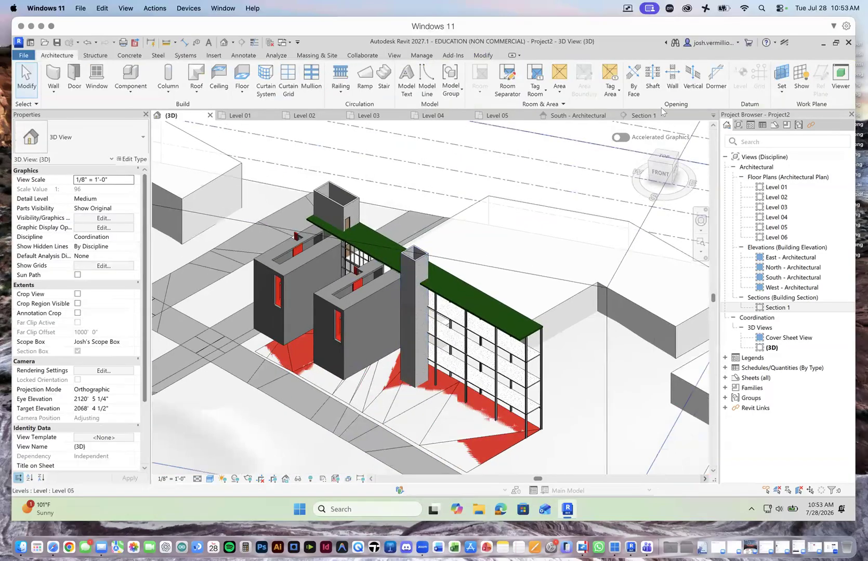
# Step: Open the Section 1 view and examine the elevator shaft from the ground line up through the roof
pyautogui.click(643, 115)
pyautogui.scroll(-4, 301, 395)
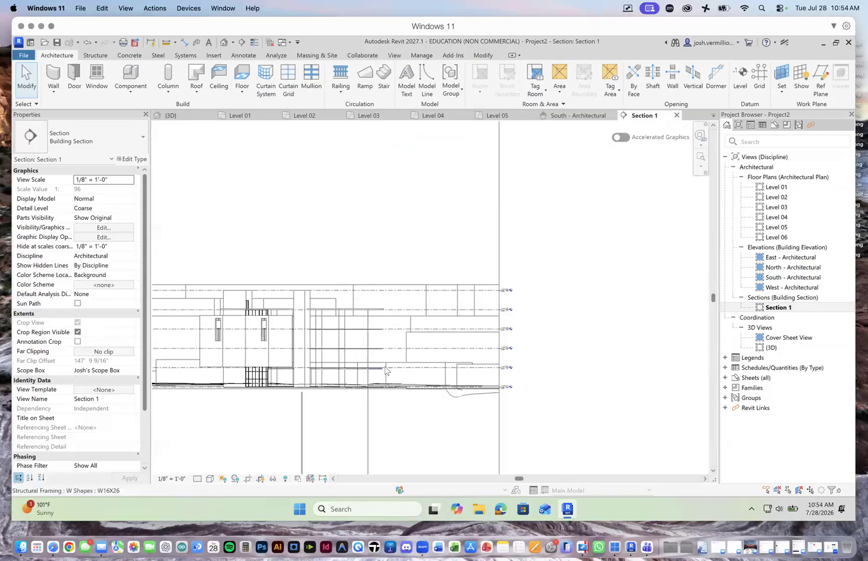
pyautogui.scroll(5, 369, 371)
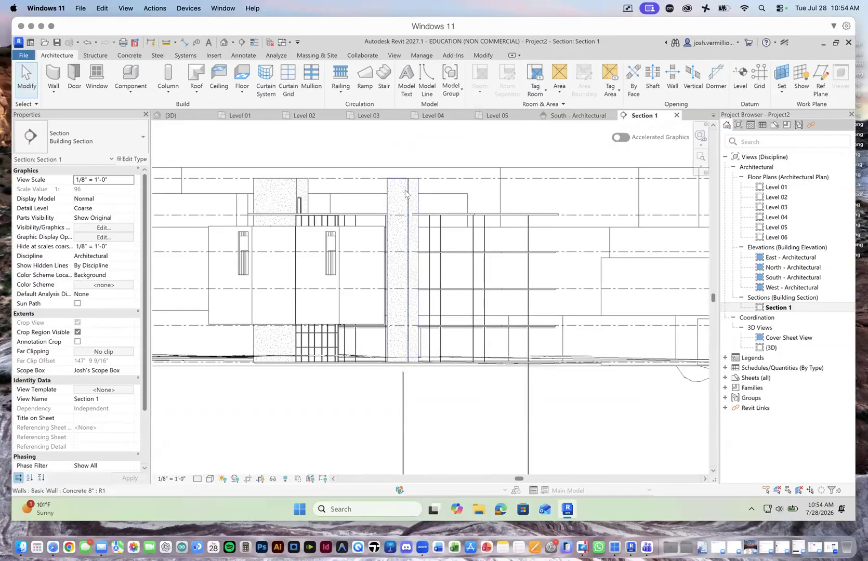
pyautogui.scroll(2, 425, 325)
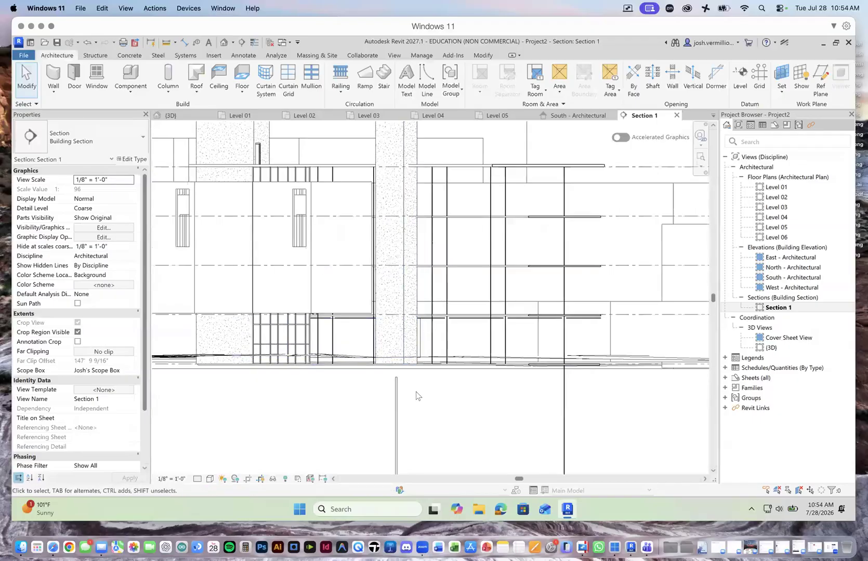
pyautogui.scroll(3, 431, 184)
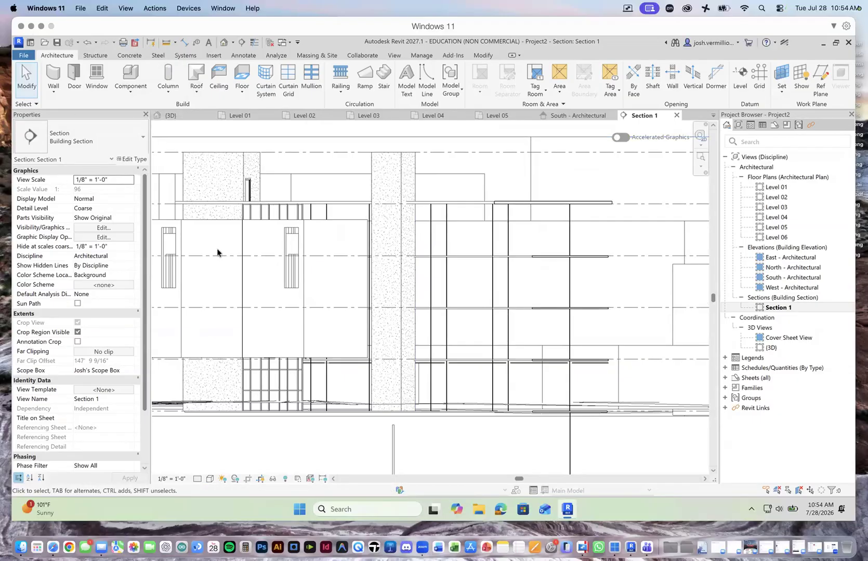
pyautogui.moveTo(335, 415)
pyautogui.mouseDown()
pyautogui.moveTo(365, 415)
pyautogui.moveTo(425, 439)
pyautogui.moveTo(421, 412)
pyautogui.moveTo(452, 411)
pyautogui.mouseUp()
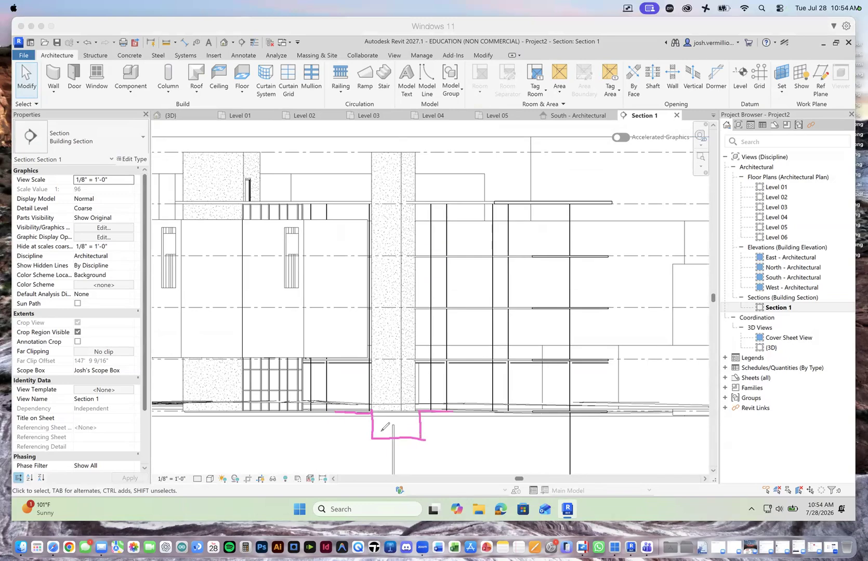
pyautogui.moveTo(384, 433); pyautogui.dragTo(408, 427)
pyautogui.moveTo(335, 200)
pyautogui.mouseDown()
pyautogui.moveTo(371, 200)
pyautogui.moveTo(373, 153)
pyautogui.moveTo(416, 153)
pyautogui.moveTo(417, 205)
pyautogui.moveTo(373, 254)
pyautogui.moveTo(397, 257)
pyautogui.moveTo(399, 212)
pyautogui.moveTo(372, 214)
pyautogui.mouseUp()
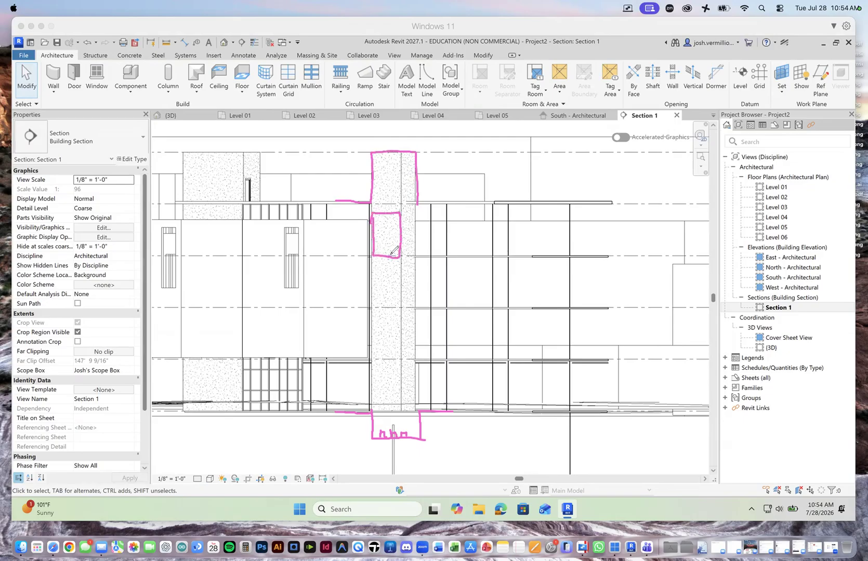
pyautogui.moveTo(306, 254); pyautogui.dragTo(362, 256)
pyautogui.moveTo(315, 301); pyautogui.dragTo(370, 311)
pyautogui.moveTo(365, 223); pyautogui.dragTo(367, 351)
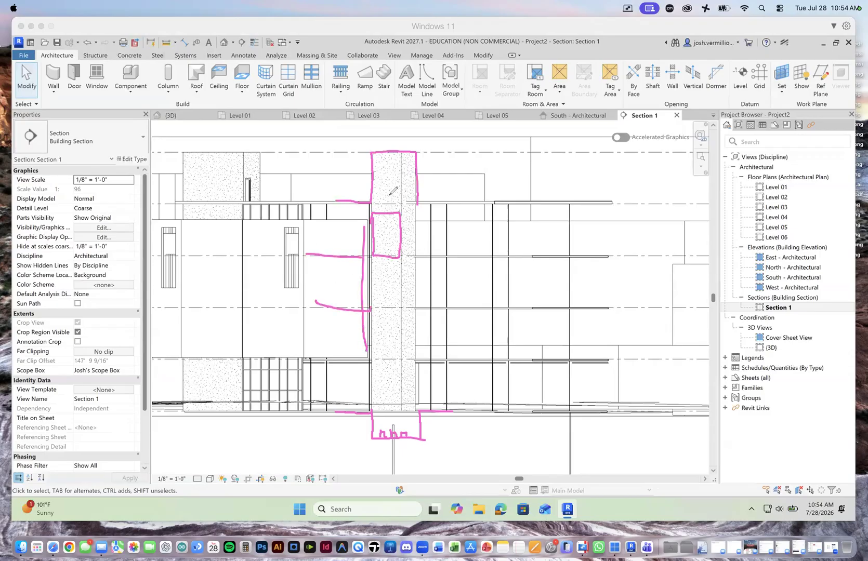
pyautogui.moveTo(404, 198)
pyautogui.mouseDown()
pyautogui.moveTo(389, 199)
pyautogui.moveTo(402, 200)
pyautogui.moveTo(387, 184)
pyautogui.moveTo(401, 188)
pyautogui.moveTo(394, 175)
pyautogui.mouseUp()
pyautogui.moveTo(385, 208)
pyautogui.mouseDown()
pyautogui.moveTo(396, 166)
pyautogui.moveTo(407, 169)
pyautogui.moveTo(413, 367)
pyautogui.mouseUp()
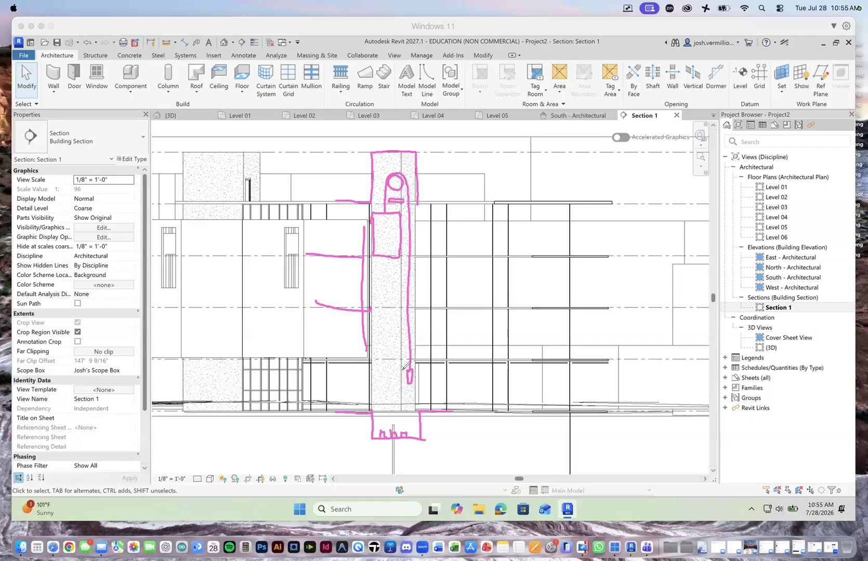
pyautogui.moveTo(373, 198)
pyautogui.mouseDown()
pyautogui.moveTo(372, 149)
pyautogui.moveTo(418, 151)
pyautogui.moveTo(420, 192)
pyautogui.mouseUp()
pyautogui.moveTo(372, 440)
pyautogui.mouseDown()
pyautogui.moveTo(424, 441)
pyautogui.moveTo(422, 411)
pyautogui.moveTo(455, 410)
pyautogui.mouseUp()
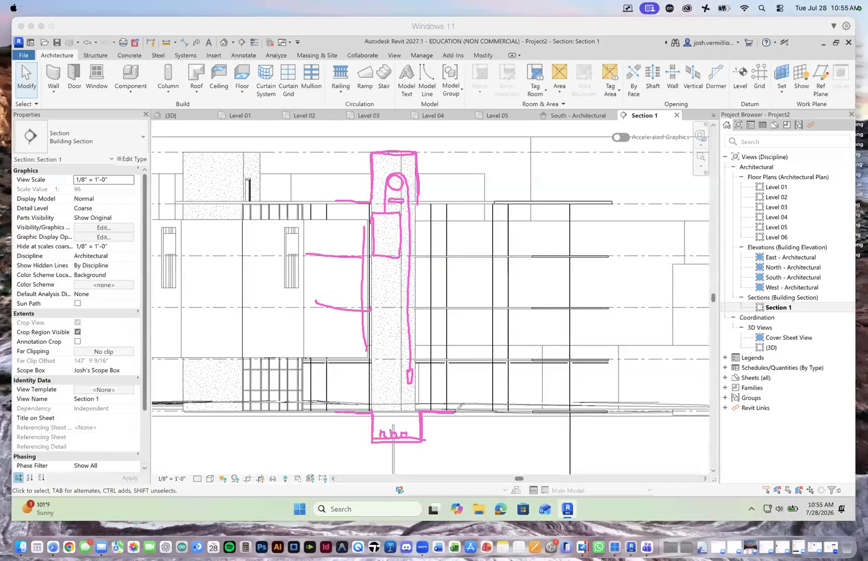
pyautogui.moveTo(376, 256); pyautogui.dragTo(402, 254)
pyautogui.moveTo(306, 361); pyautogui.dragTo(366, 359)
pyautogui.moveTo(306, 362)
pyautogui.mouseDown()
pyautogui.moveTo(366, 364)
pyautogui.moveTo(369, 375)
pyautogui.mouseUp()
pyautogui.moveTo(312, 315); pyautogui.dragTo(367, 314)
pyautogui.moveTo(305, 262); pyautogui.dragTo(362, 263)
pyautogui.moveTo(330, 208)
pyautogui.mouseDown()
pyautogui.moveTo(369, 206)
pyautogui.moveTo(367, 243)
pyautogui.mouseUp()
pyautogui.moveTo(370, 279); pyautogui.dragTo(369, 308)
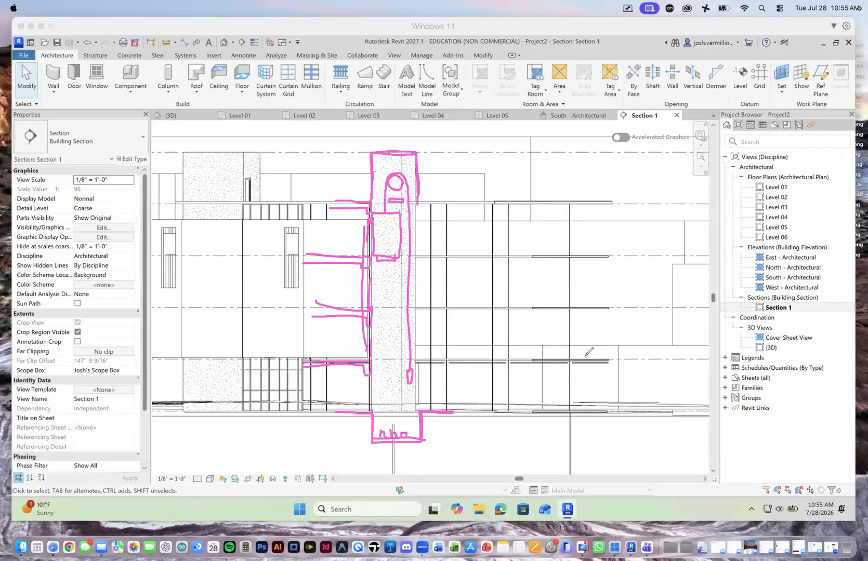
pyautogui.moveTo(396, 183)
pyautogui.mouseDown()
pyautogui.moveTo(393, 197)
pyautogui.moveTo(400, 199)
pyautogui.mouseUp()
pyautogui.click(78, 359)
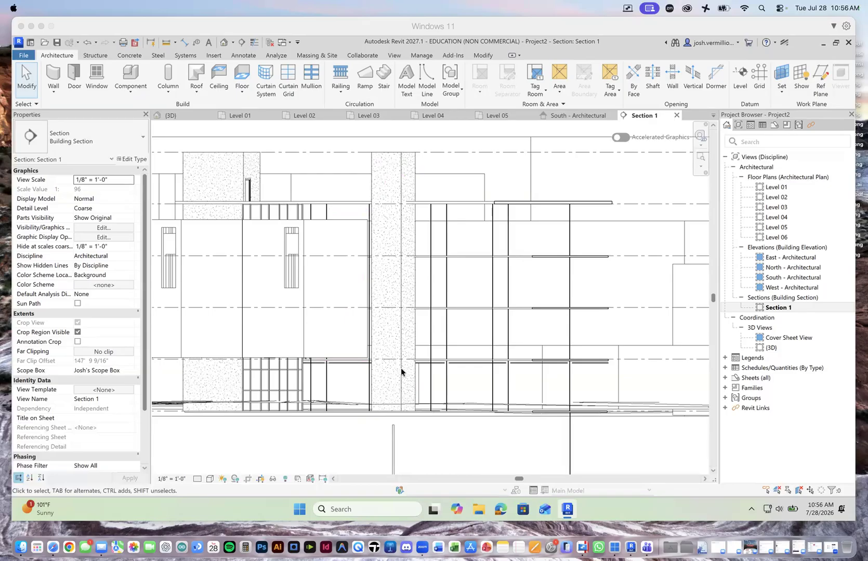
pyautogui.click(556, 186)
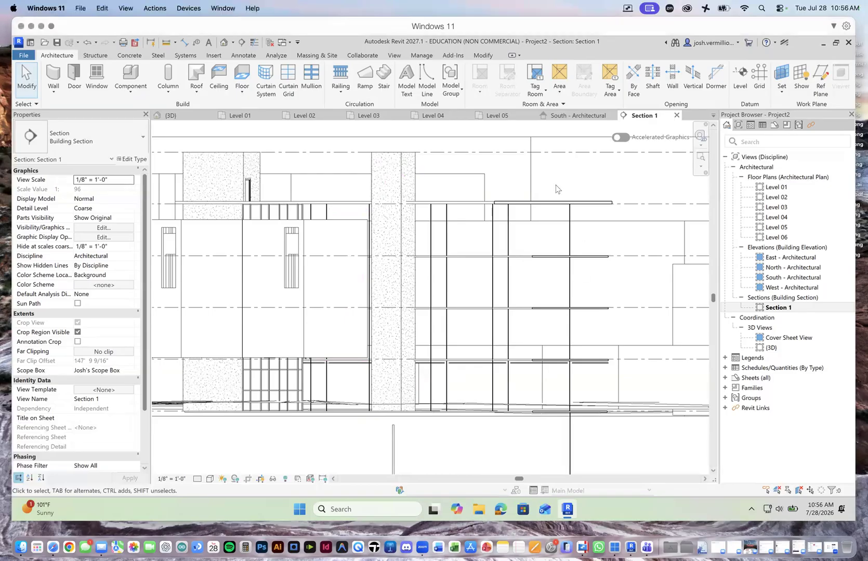
# Step: Return to the 3D view and inspect the elevator shaft where it passes through the green roof
pyautogui.scroll(-3, 481, 333)
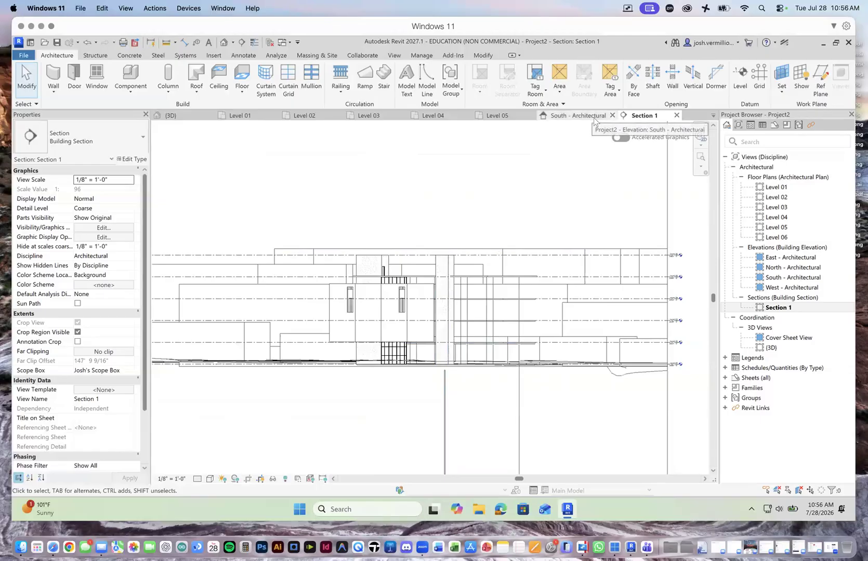
pyautogui.click(169, 115)
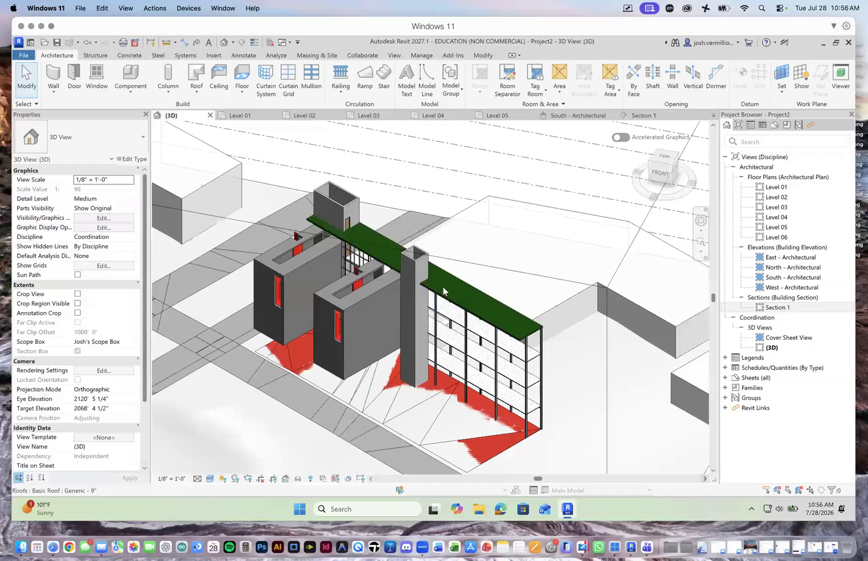
pyautogui.scroll(4, 429, 281)
pyautogui.scroll(2, 428, 280)
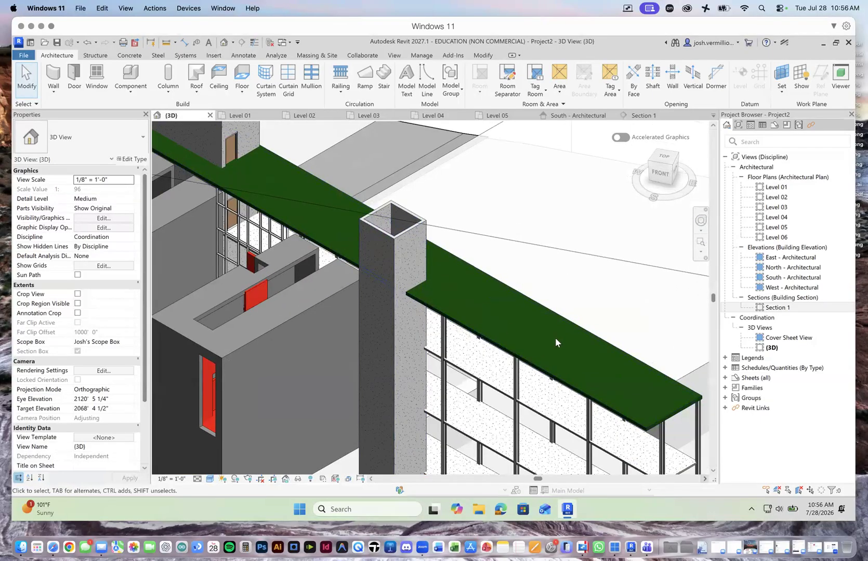
pyautogui.scroll(-5, 429, 281)
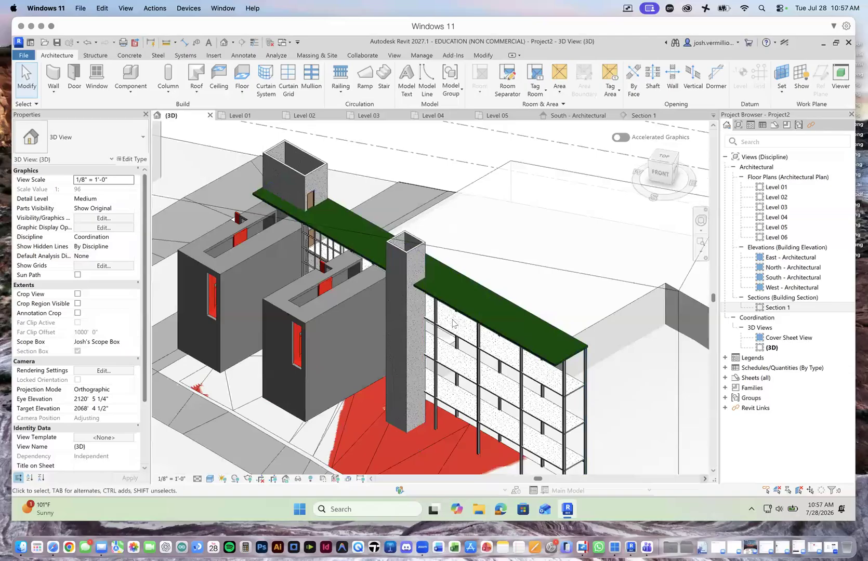
# Step: Examine the elevator shaft against the green roof and frame in 3D, and open the Level 01 floor plan
pyautogui.scroll(-4, 464, 330)
pyautogui.scroll(5, 465, 332)
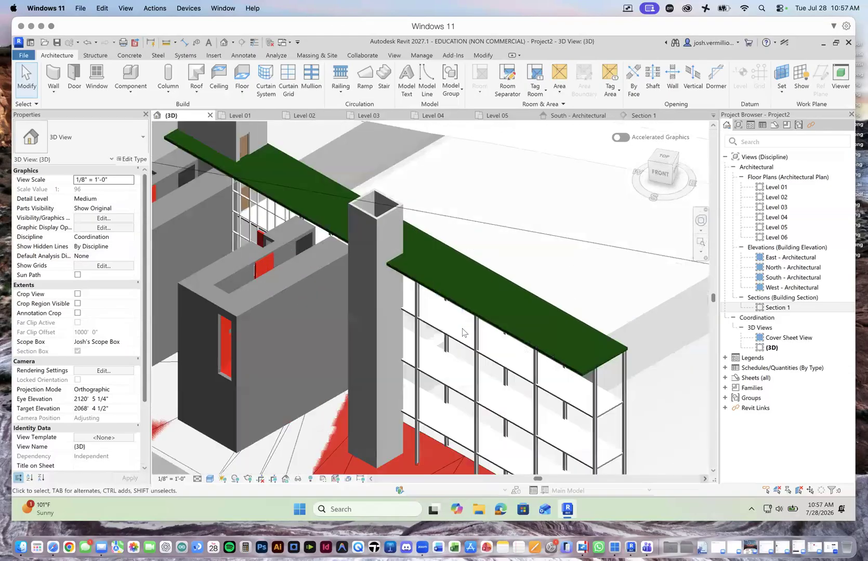
pyautogui.scroll(-2, 421, 294)
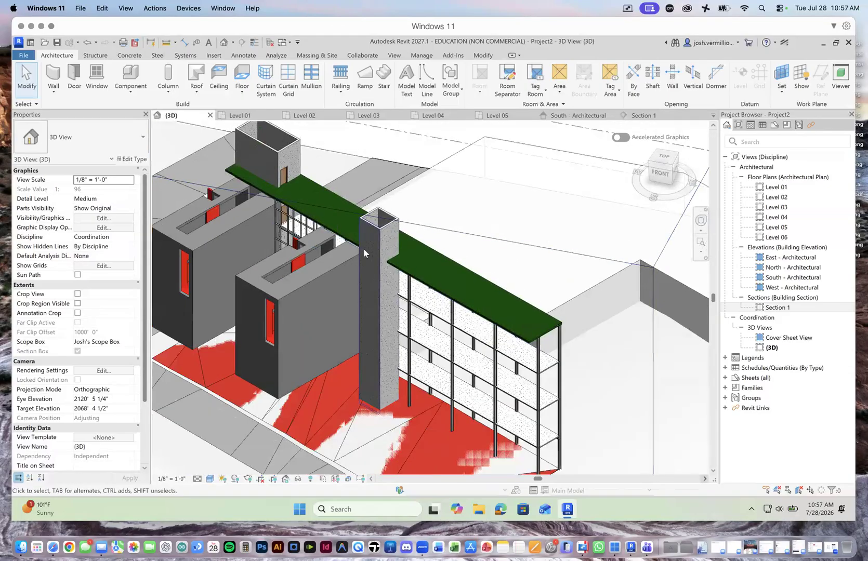
pyautogui.hotkey('ctrl', 'Tab')
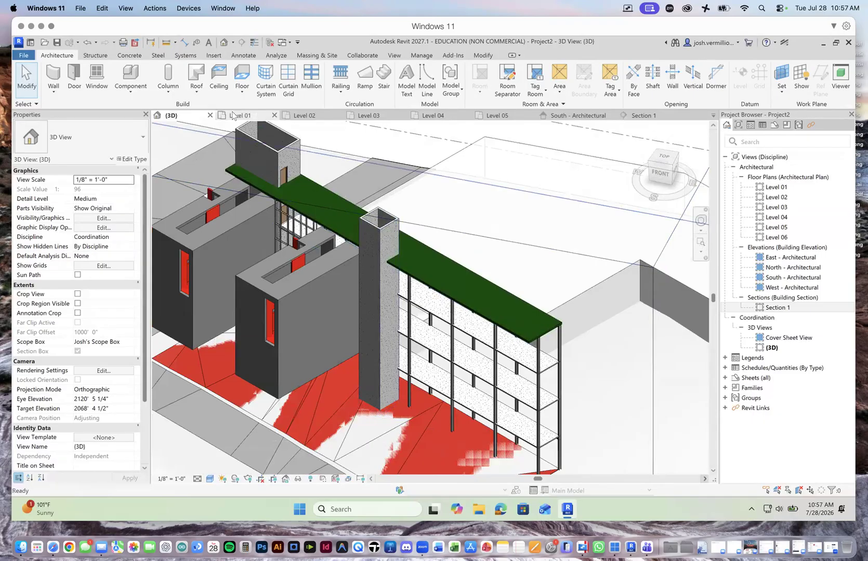
pyautogui.scroll(-3, 412, 260)
pyautogui.scroll(1, 412, 261)
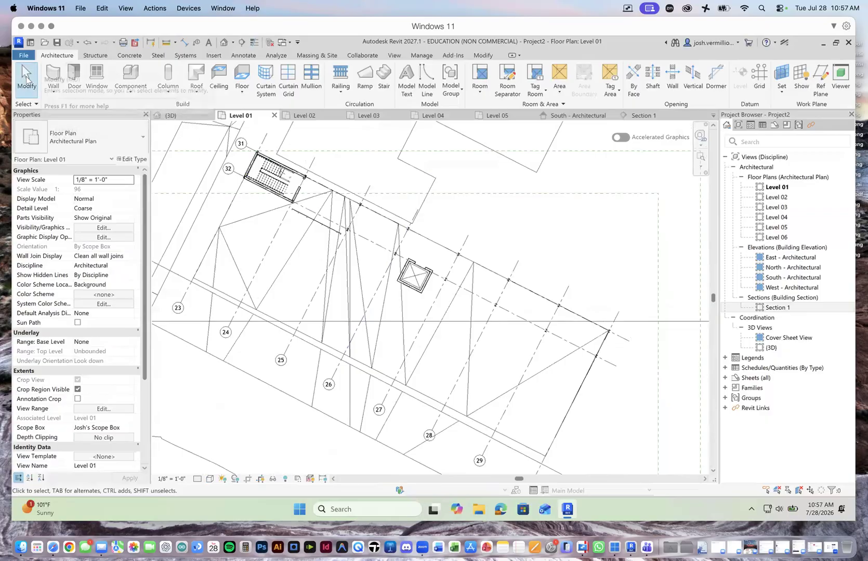
pyautogui.moveTo(421, 235)
pyautogui.mouseDown()
pyautogui.moveTo(416, 254)
pyautogui.moveTo(441, 244)
pyautogui.mouseUp()
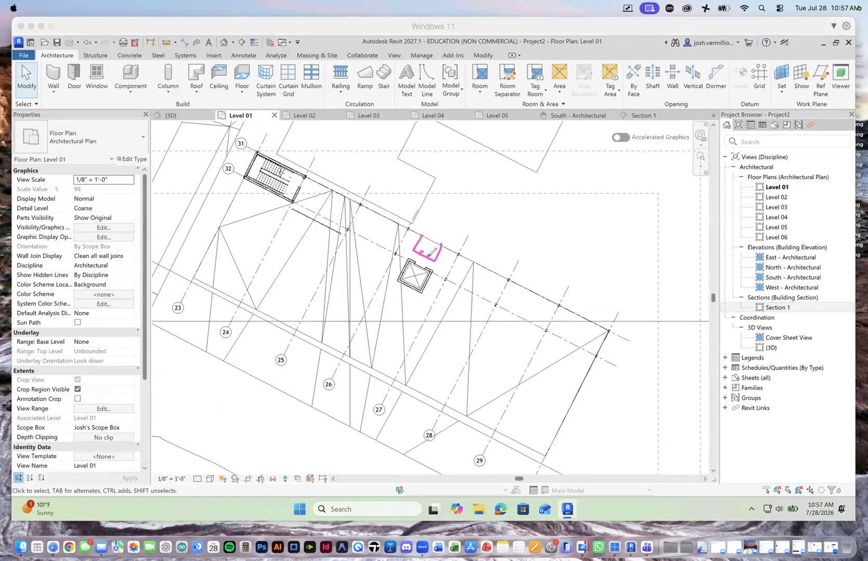
pyautogui.moveTo(420, 235)
pyautogui.mouseDown()
pyautogui.moveTo(442, 244)
pyautogui.moveTo(418, 251)
pyautogui.moveTo(436, 257)
pyautogui.moveTo(394, 258)
pyautogui.moveTo(389, 271)
pyautogui.moveTo(440, 294)
pyautogui.moveTo(446, 279)
pyautogui.mouseUp()
pyautogui.moveTo(399, 255); pyautogui.dragTo(377, 245)
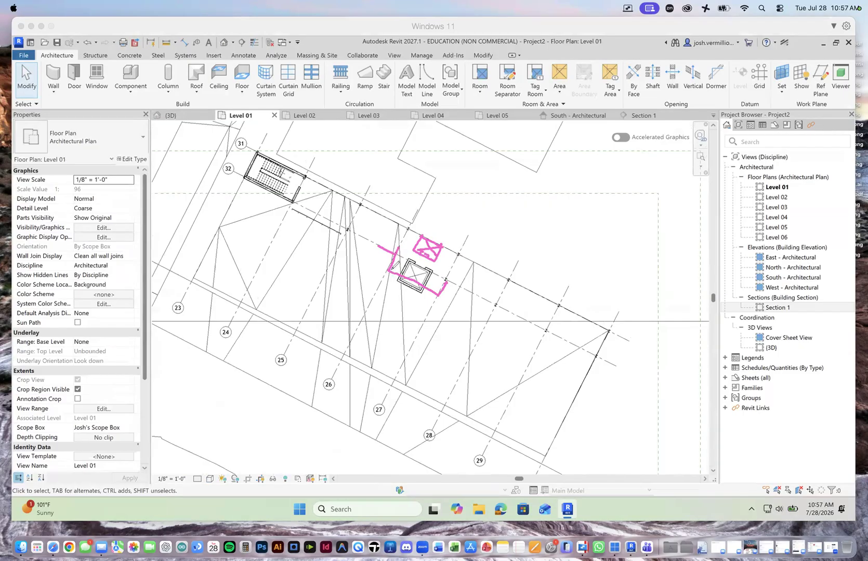
pyautogui.moveTo(384, 284); pyautogui.dragTo(437, 309)
pyautogui.moveTo(377, 346)
pyautogui.mouseDown()
pyautogui.moveTo(426, 268)
pyautogui.moveTo(424, 277)
pyautogui.moveTo(472, 277)
pyautogui.moveTo(385, 238)
pyautogui.moveTo(408, 246)
pyautogui.mouseUp()
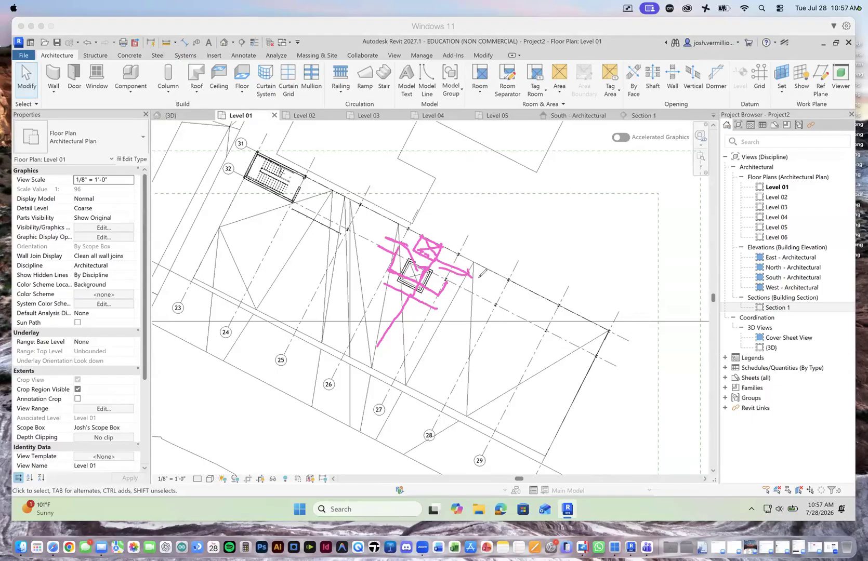
pyautogui.moveTo(265, 167)
pyautogui.mouseDown()
pyautogui.moveTo(579, 305)
pyautogui.moveTo(610, 328)
pyautogui.moveTo(593, 356)
pyautogui.moveTo(253, 177)
pyautogui.moveTo(262, 157)
pyautogui.mouseUp()
pyautogui.moveTo(236, 241)
pyautogui.mouseDown()
pyautogui.moveTo(271, 194)
pyautogui.moveTo(269, 205)
pyautogui.mouseUp()
pyautogui.moveTo(314, 289); pyautogui.dragTo(360, 230)
pyautogui.moveTo(361, 222); pyautogui.dragTo(368, 216)
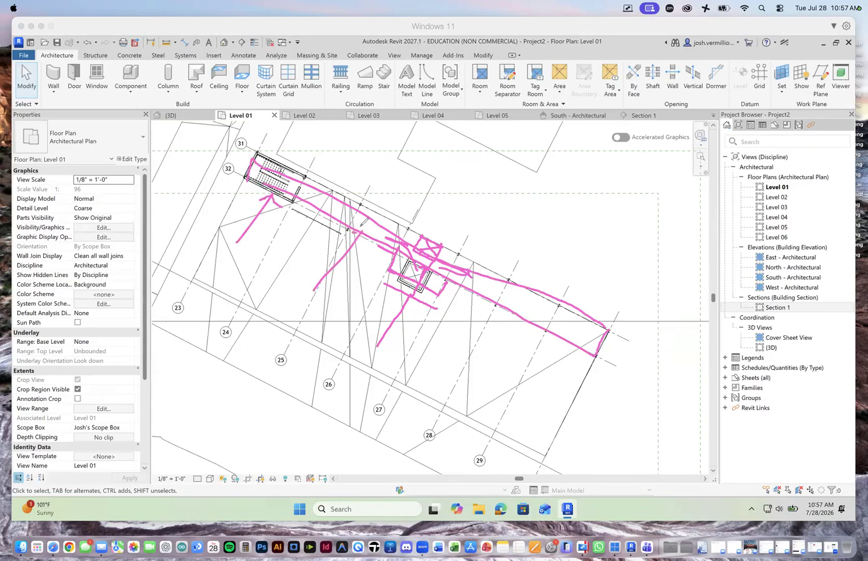
pyautogui.moveTo(285, 176)
pyautogui.mouseDown()
pyautogui.moveTo(580, 326)
pyautogui.moveTo(338, 208)
pyautogui.mouseUp()
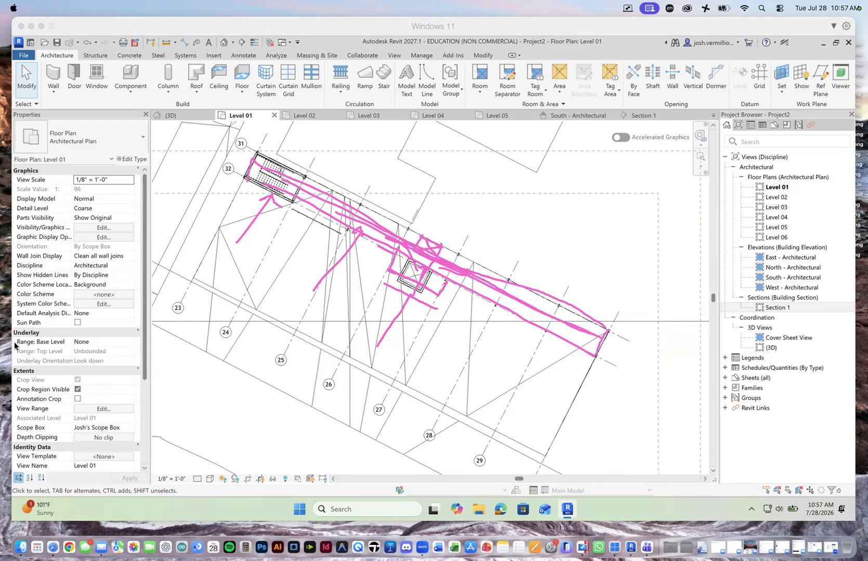
pyautogui.click(47, 355)
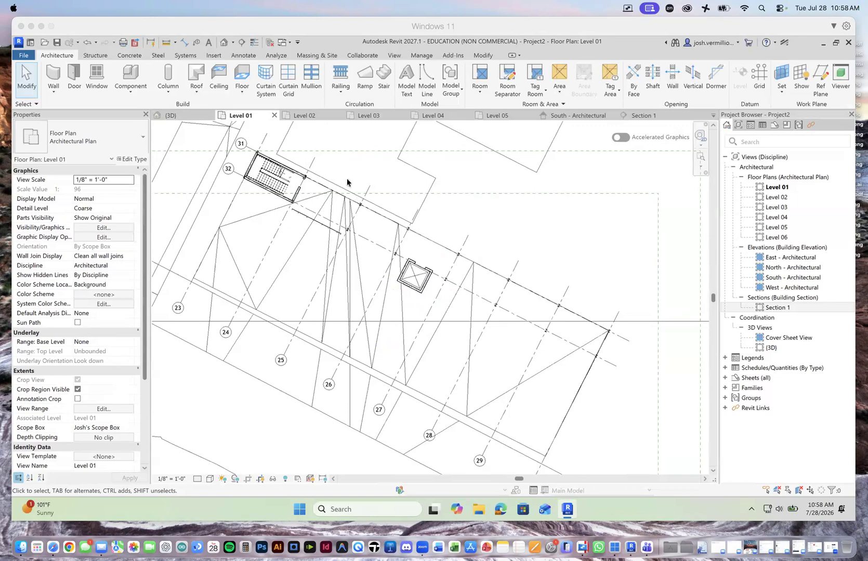
# Step: Open the Level 02 floor plan and select the imported 767 Demo Planar Compositions.3dm to examine its two volumes
pyautogui.click(304, 115)
pyautogui.scroll(-5, 293, 252)
pyautogui.scroll(5, 313, 292)
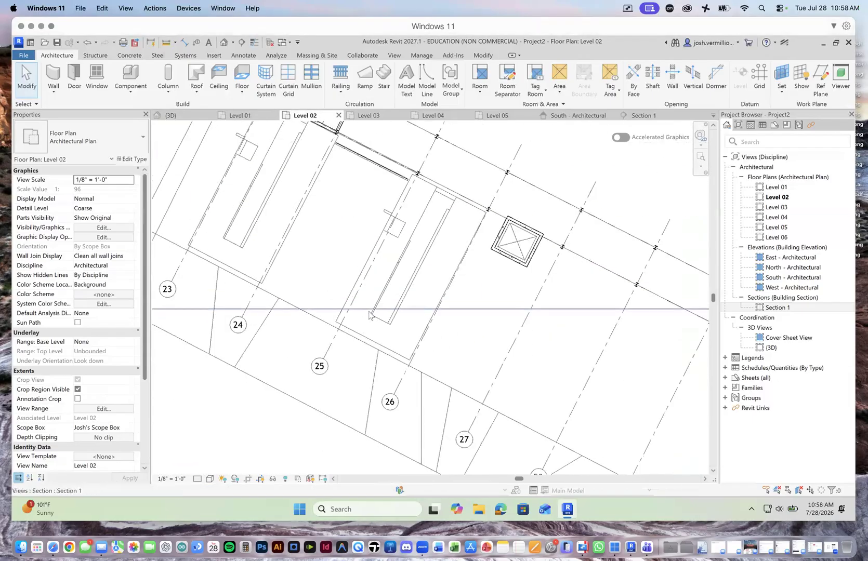
pyautogui.scroll(-3, 369, 314)
pyautogui.scroll(1, 315, 243)
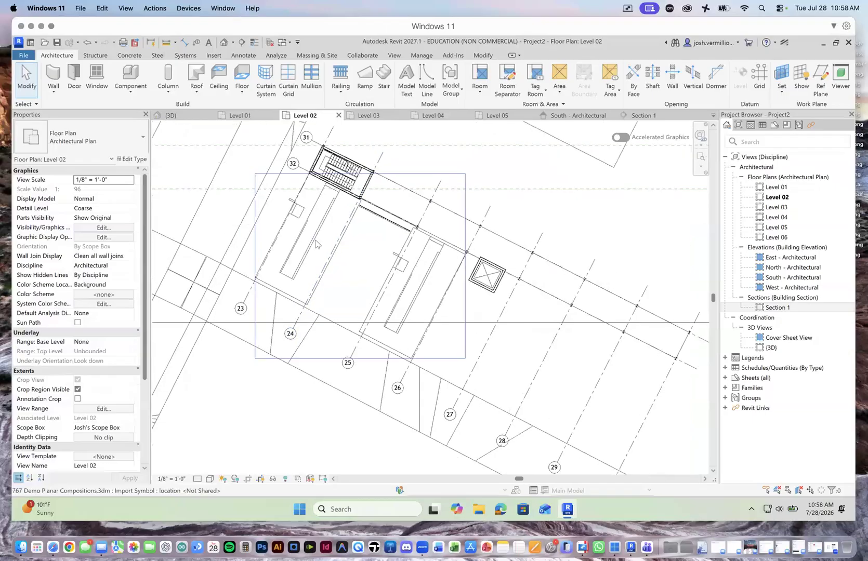
pyautogui.scroll(2, 315, 244)
pyautogui.click(312, 245)
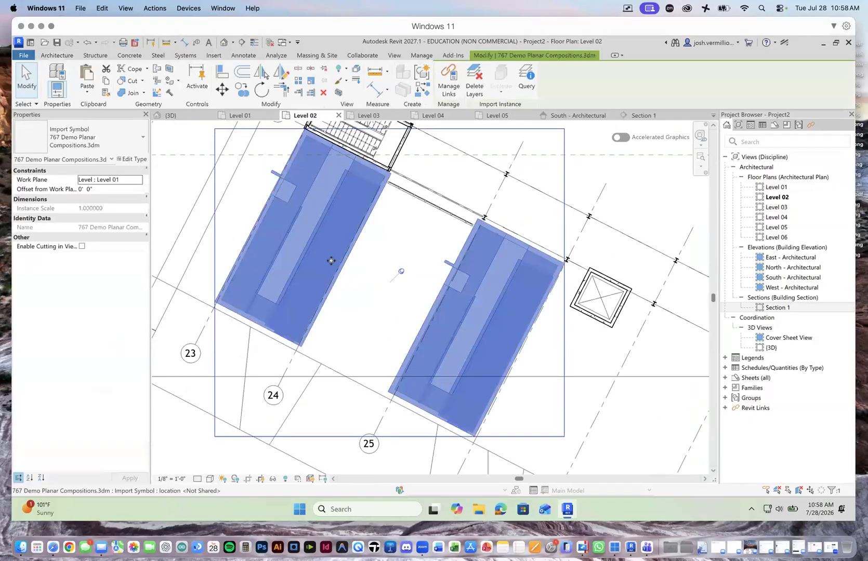
pyautogui.scroll(-3, 333, 247)
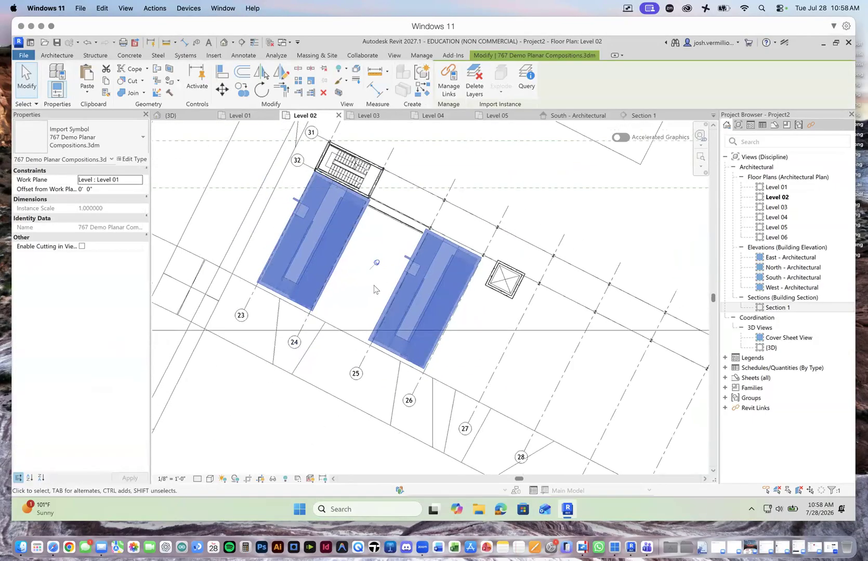
pyautogui.press('Escape')
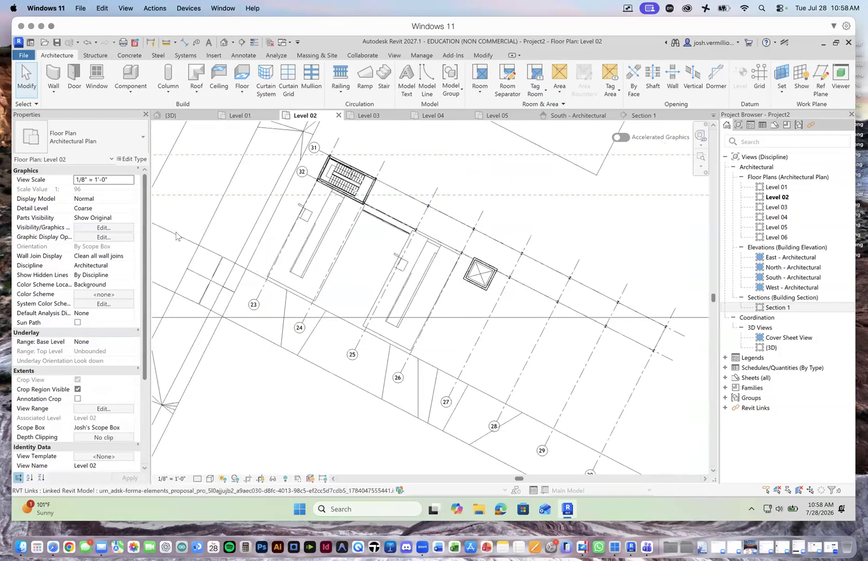
# Step: Open the visibility/graphic overrides for Level 02 and override the Generic Models cut line pattern with Solid
pyautogui.click(107, 238)
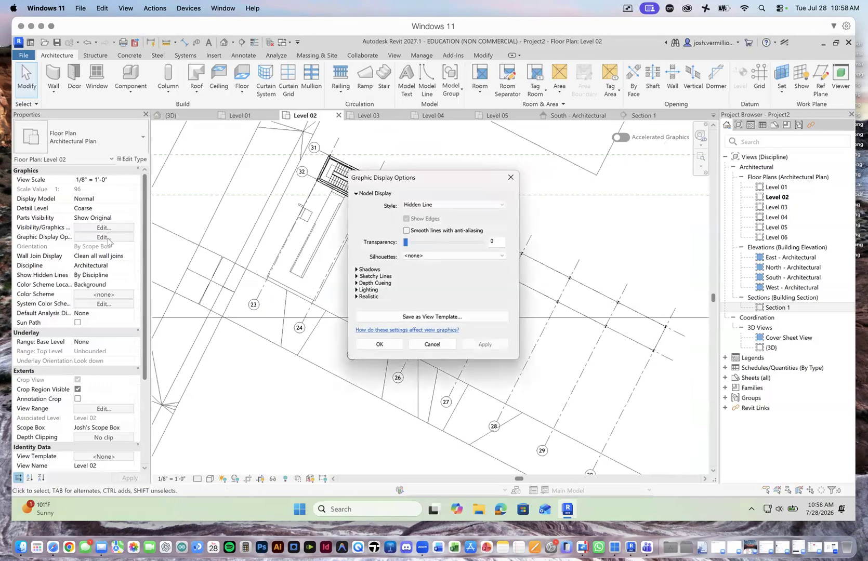
pyautogui.click(442, 345)
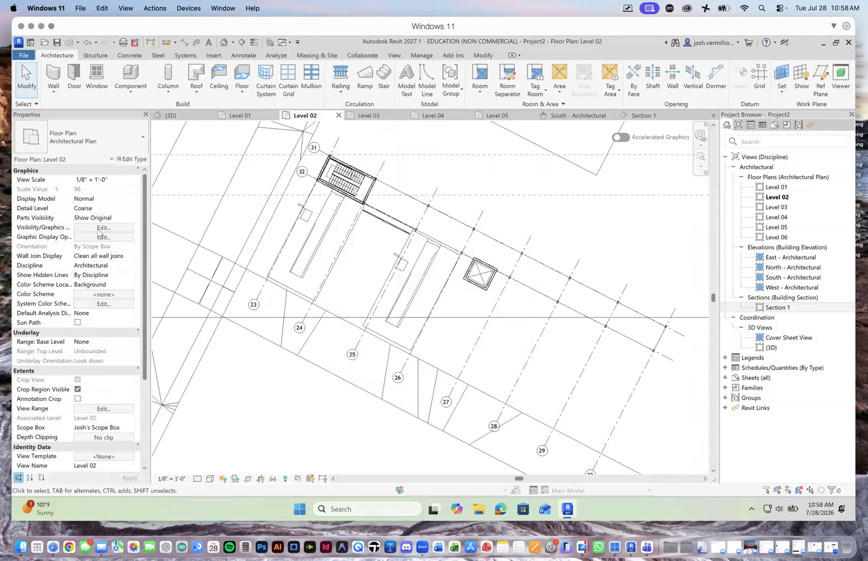
pyautogui.click(106, 228)
pyautogui.moveTo(613, 215); pyautogui.dragTo(611, 258)
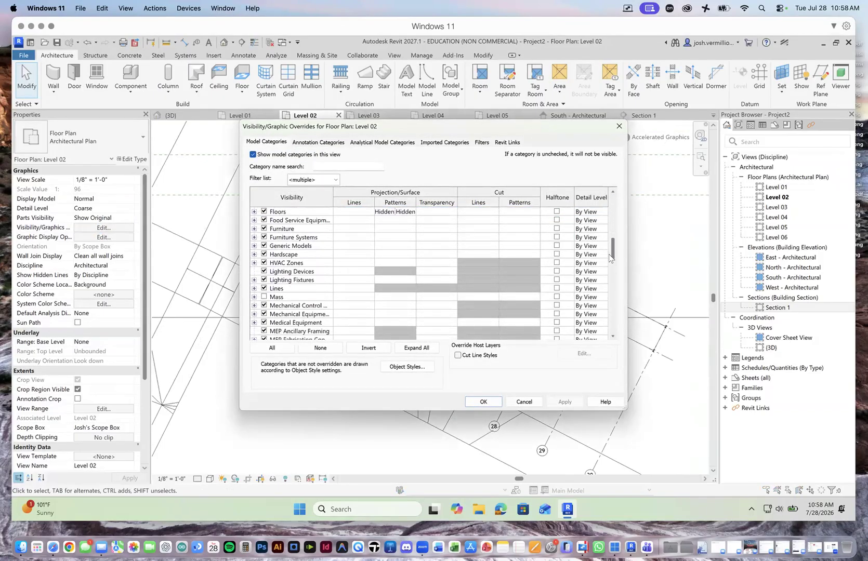
pyautogui.click(389, 247)
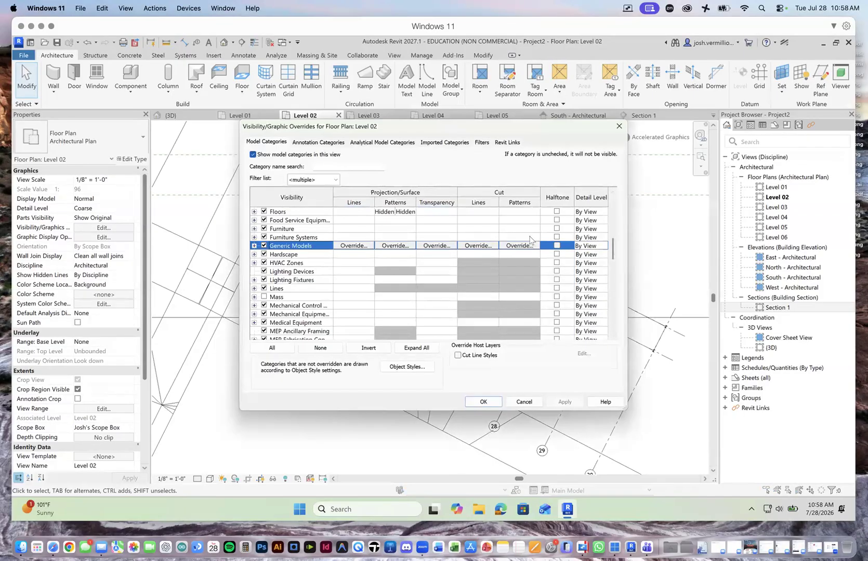
pyautogui.click(483, 245)
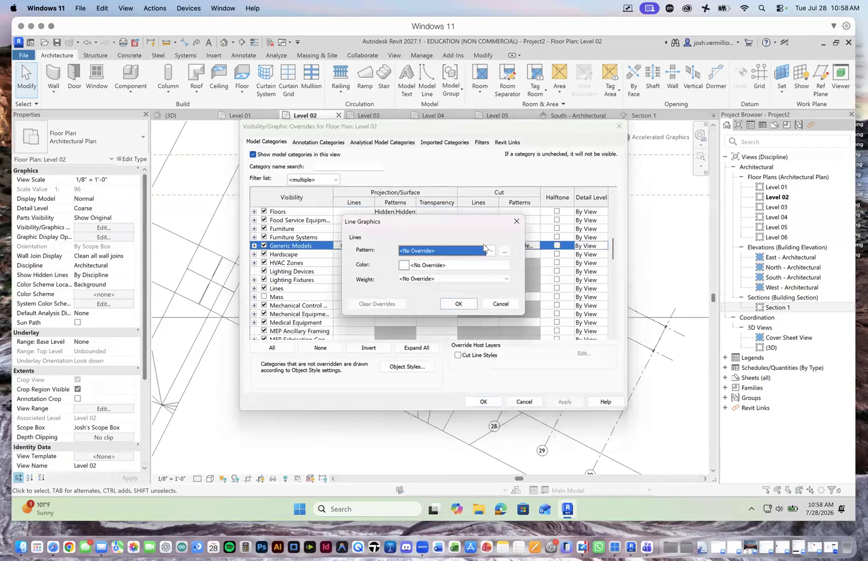
pyautogui.click(490, 251)
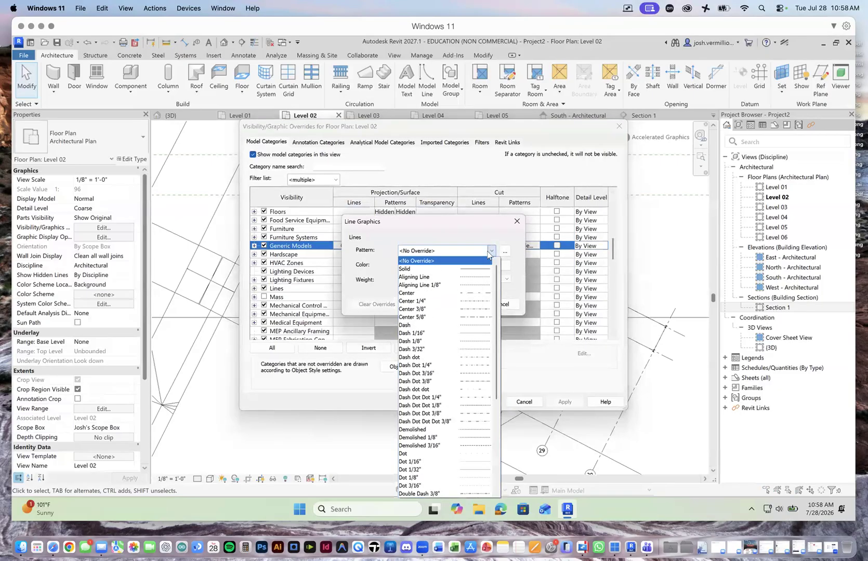
pyautogui.click(490, 252)
pyautogui.click(489, 251)
pyautogui.click(489, 252)
pyautogui.click(489, 252)
pyautogui.click(461, 269)
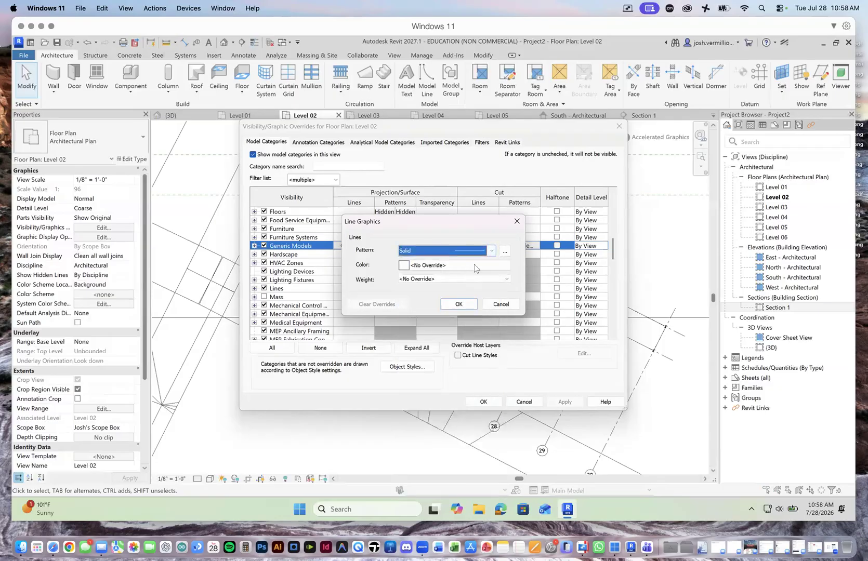
# Step: Set the Generic Models cut lines to Black with line weight 3 and accept the line graphics
pyautogui.click(505, 266)
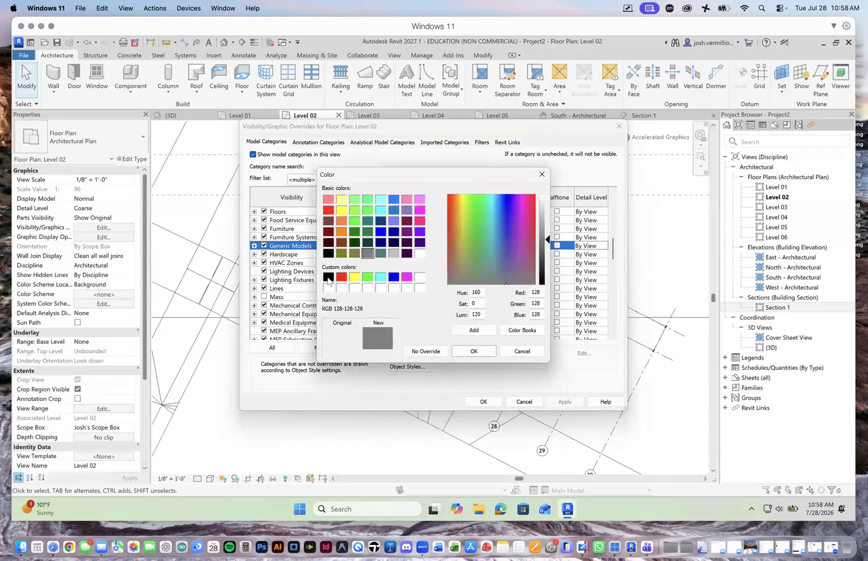
pyautogui.click(328, 278)
pyautogui.click(488, 351)
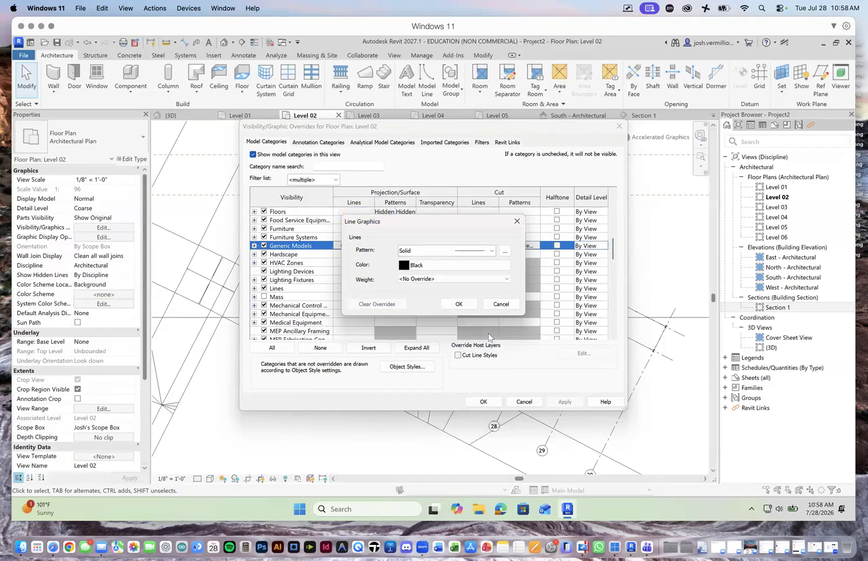
pyautogui.click(438, 282)
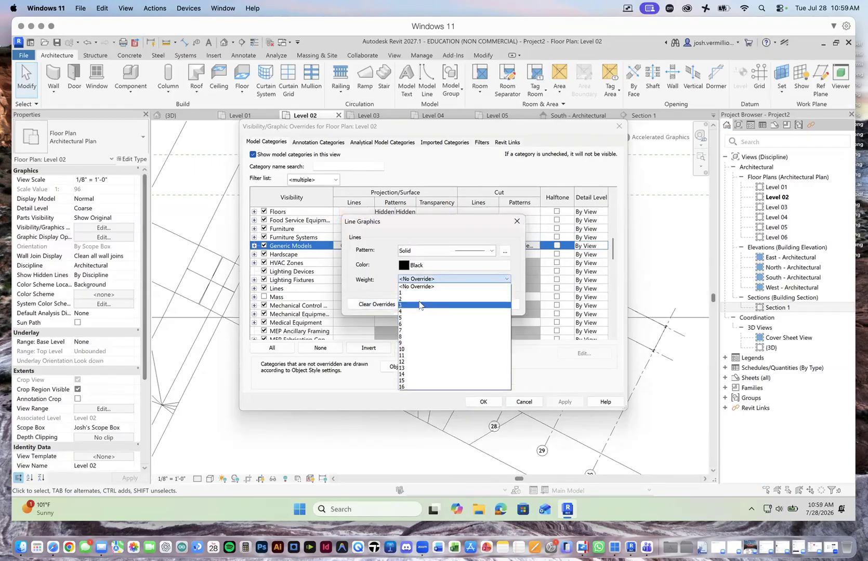
pyautogui.click(420, 302)
pyautogui.click(458, 304)
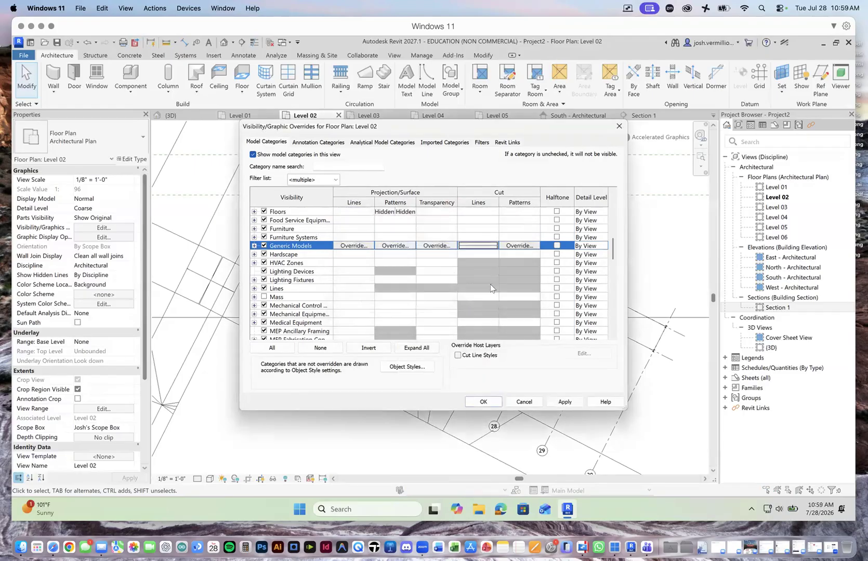
# Step: Override the Generic Models cut foreground fill pattern with Diagonal Crosshatch and apply the overrides to the Level 02 plan
pyautogui.click(517, 246)
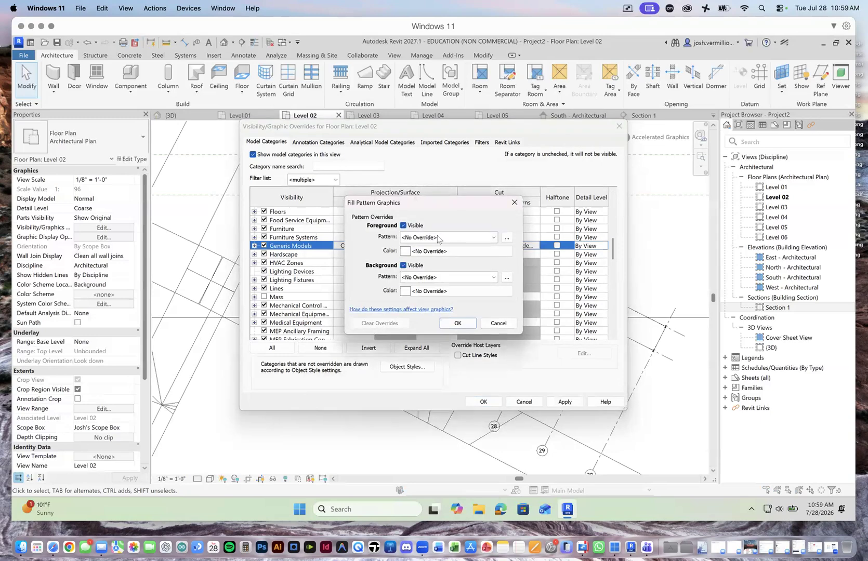
pyautogui.click(491, 237)
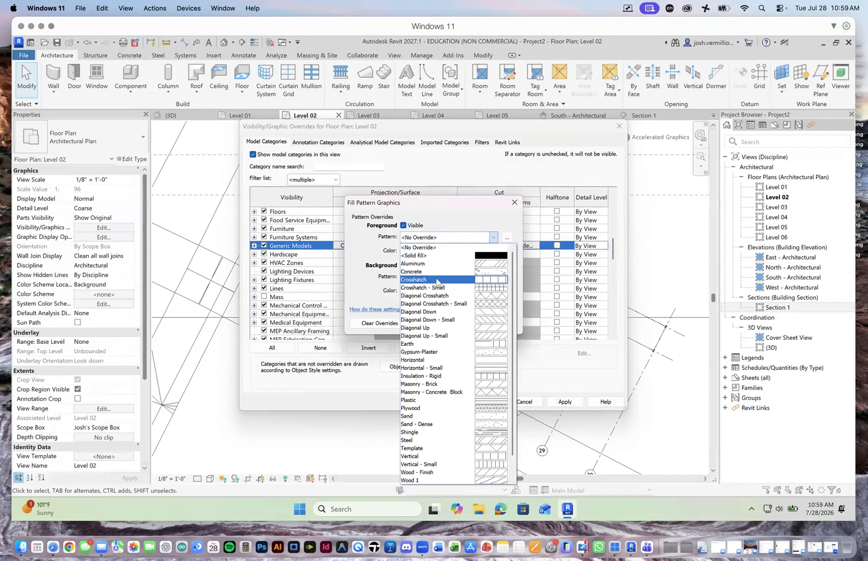
pyautogui.click(436, 280)
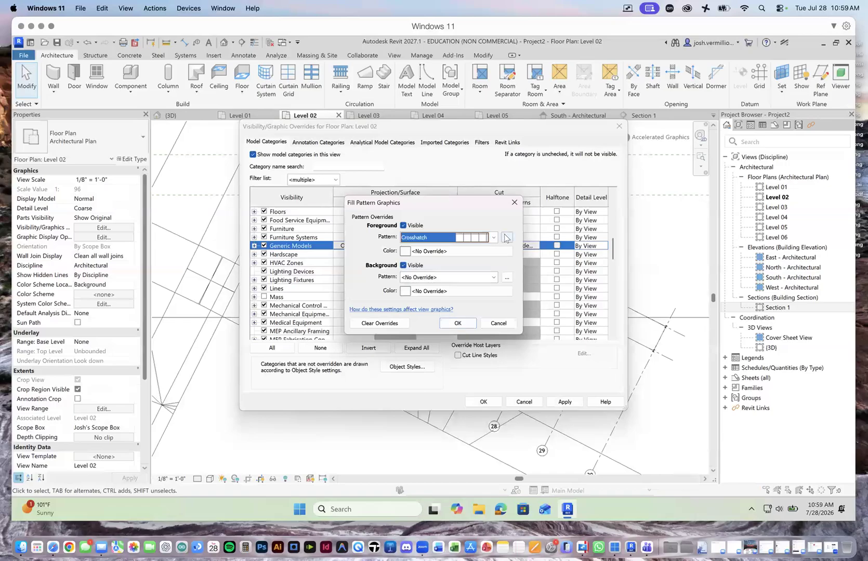
pyautogui.click(507, 238)
pyautogui.click(457, 311)
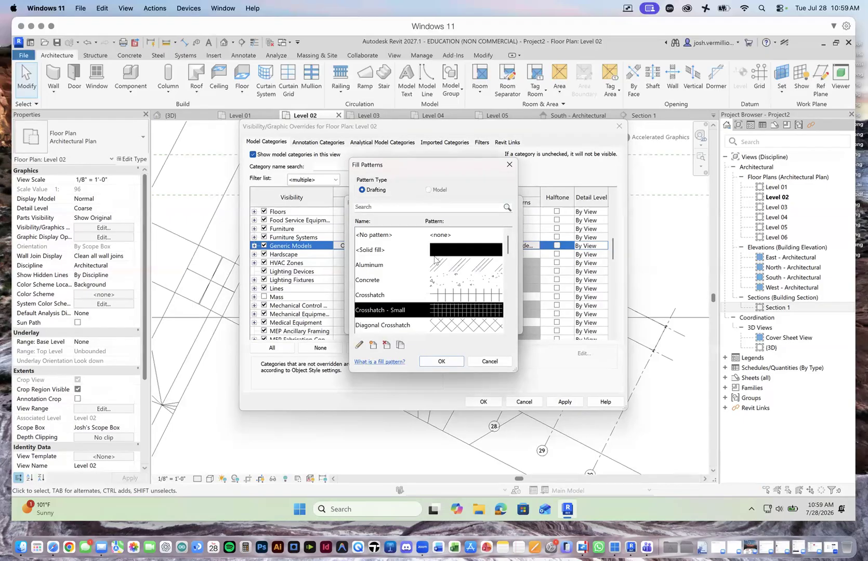
pyautogui.click(435, 296)
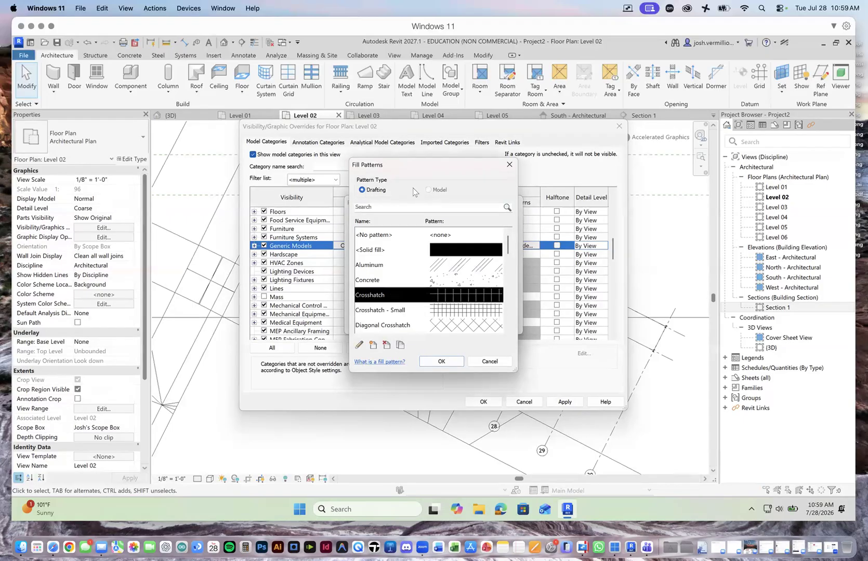
pyautogui.click(442, 236)
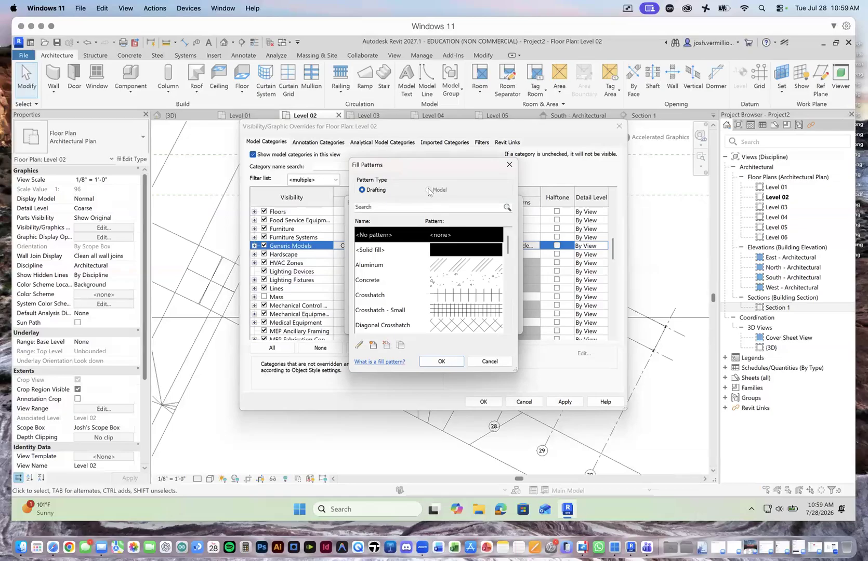
pyautogui.click(479, 362)
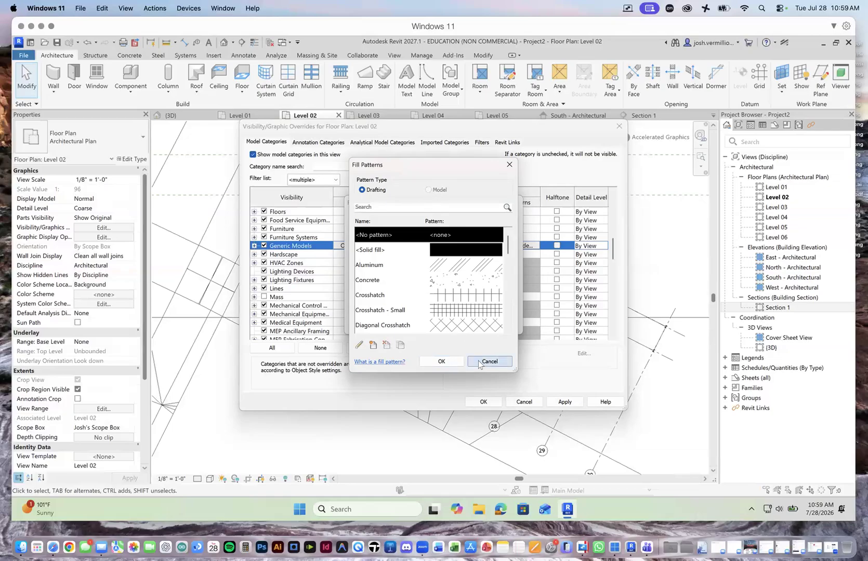
pyautogui.click(439, 326)
pyautogui.click(445, 365)
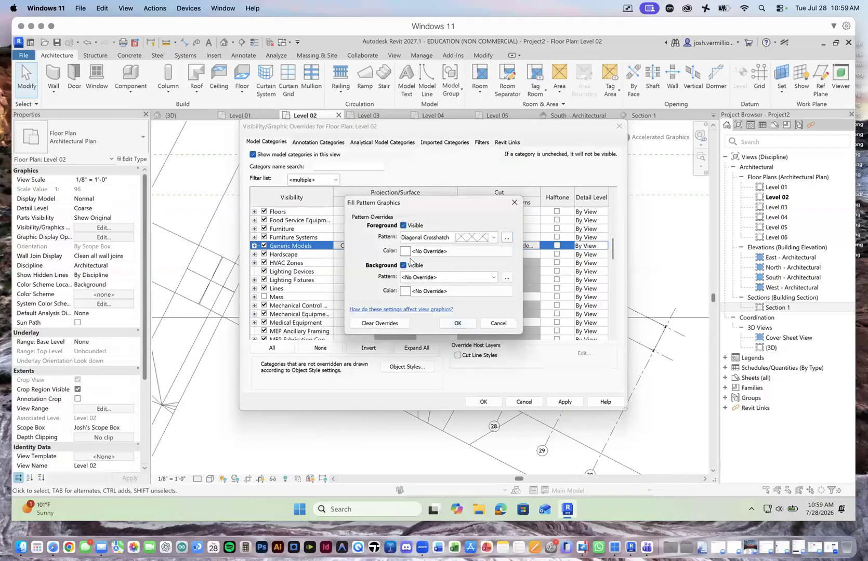
pyautogui.click(467, 322)
pyautogui.click(564, 402)
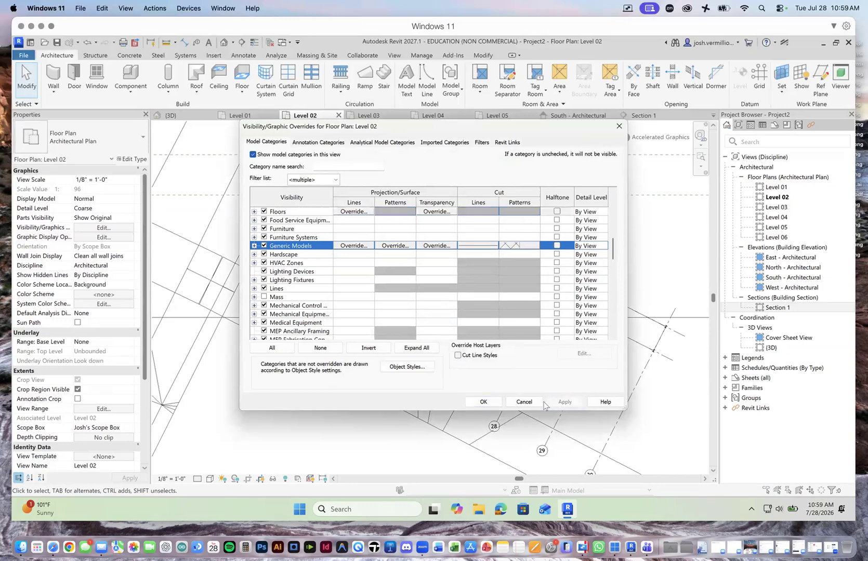
# Step: Accept the Level 02 graphic overrides and enable cutting in views for the imported 767 Demo Planar Compositions.3dm, checking the setting on the reselected import
pyautogui.click(484, 401)
pyautogui.scroll(3, 406, 269)
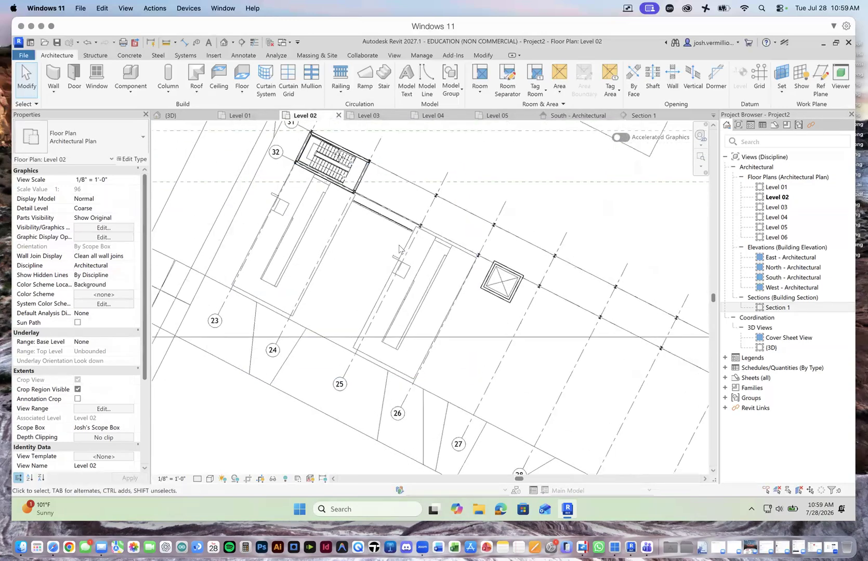
pyautogui.click(415, 257)
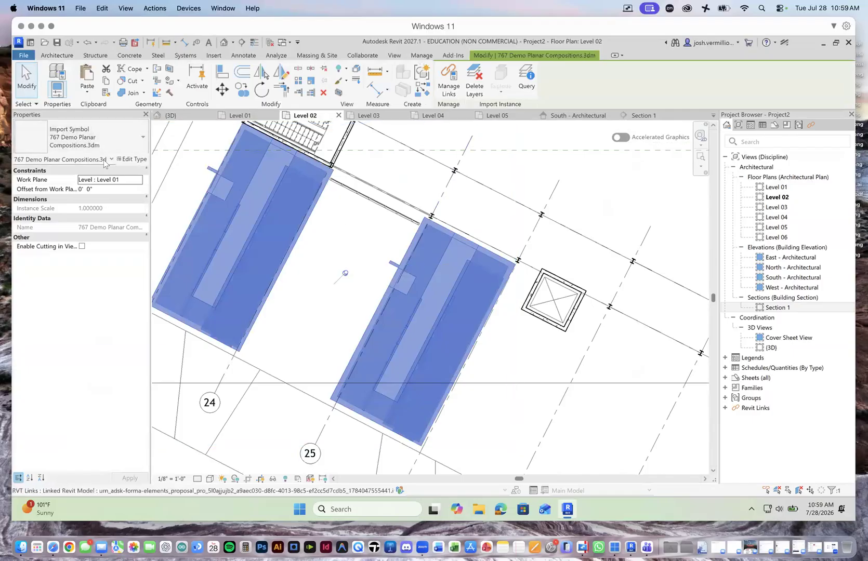
pyautogui.scroll(-1, 332, 250)
pyautogui.scroll(-1, 332, 247)
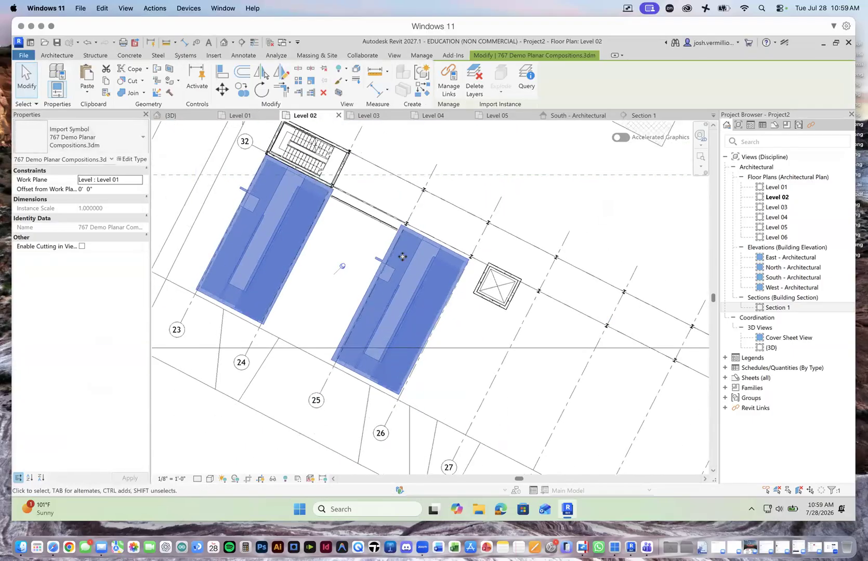
pyautogui.scroll(-1, 404, 256)
pyautogui.scroll(1, 246, 203)
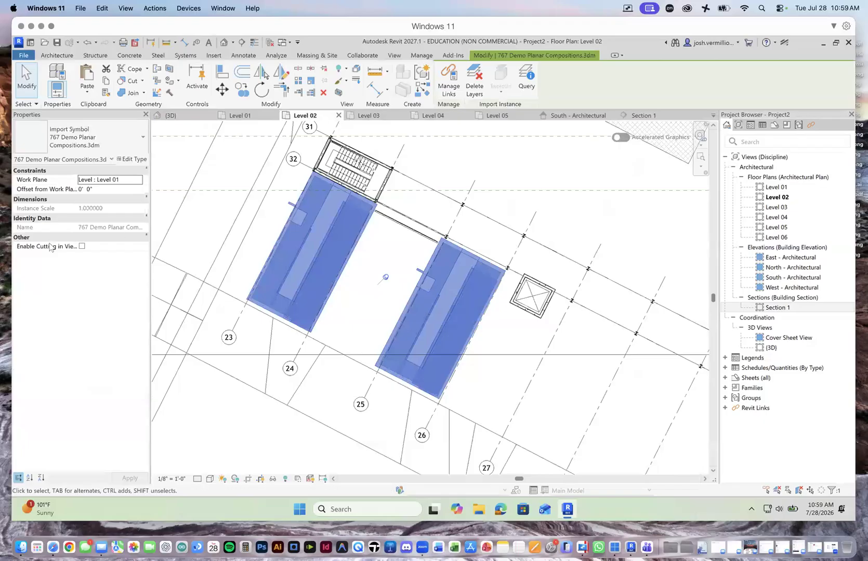
pyautogui.click(82, 247)
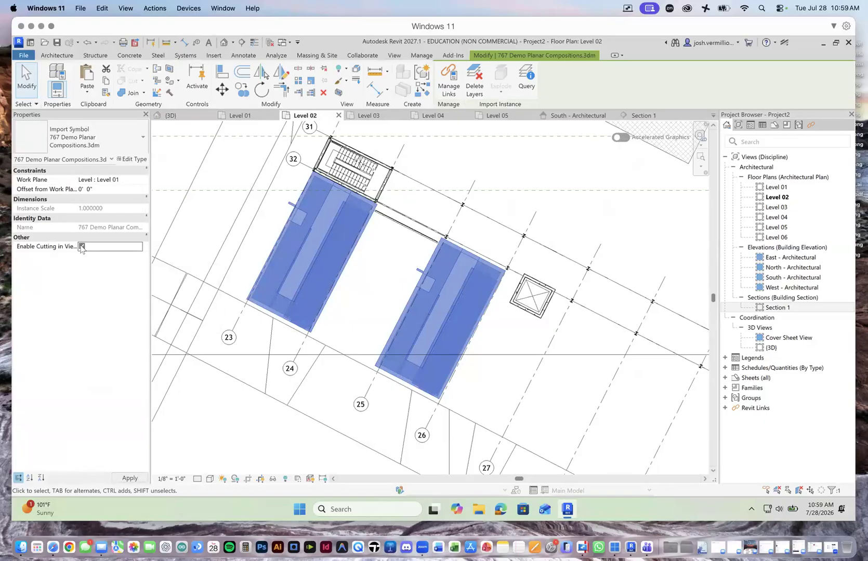
pyautogui.click(262, 228)
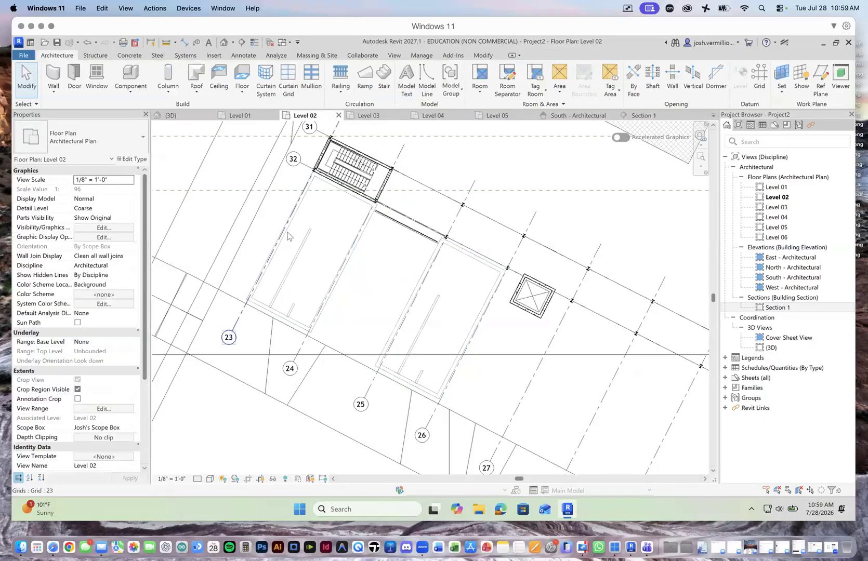
pyautogui.click(287, 237)
pyautogui.click(305, 254)
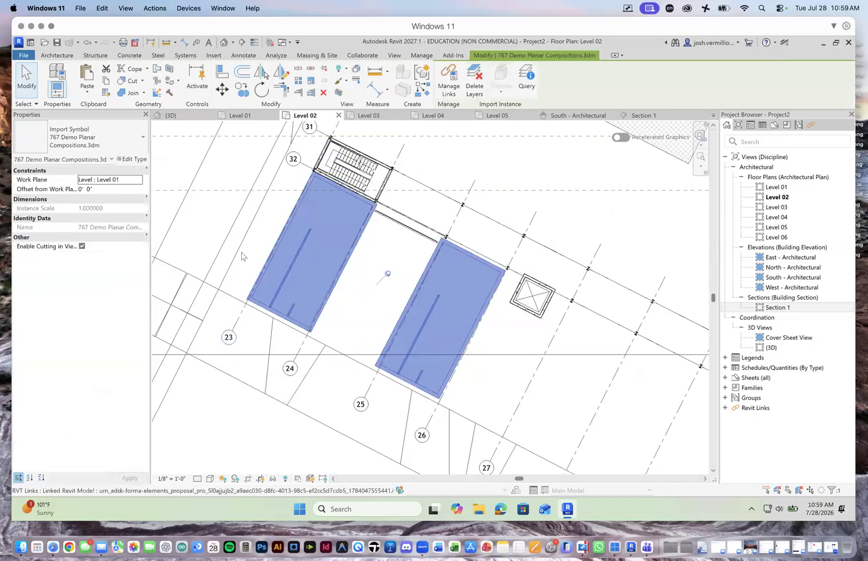
pyautogui.click(256, 235)
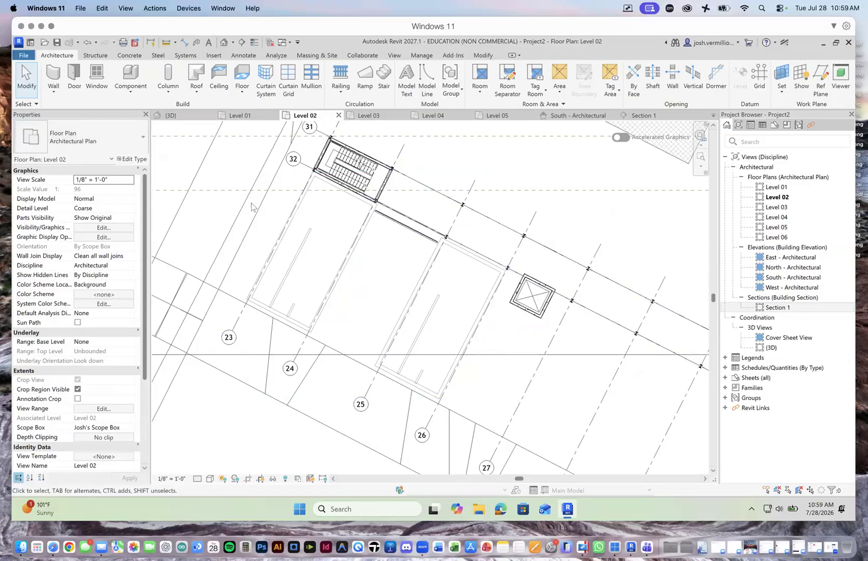
# Step: Turn on the visibility of the Mass category in the Level 02 visibility/graphic overrides and apply the change
pyautogui.click(102, 229)
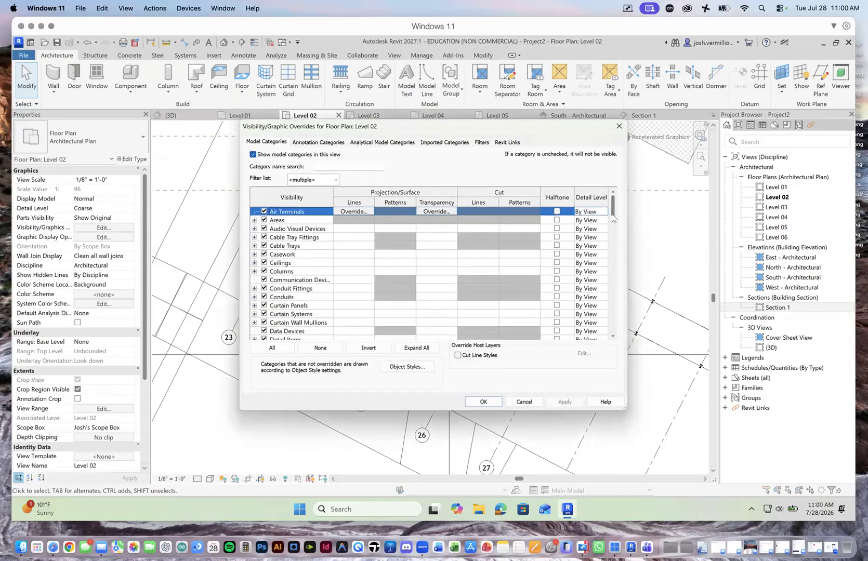
pyautogui.moveTo(612, 213); pyautogui.dragTo(611, 223)
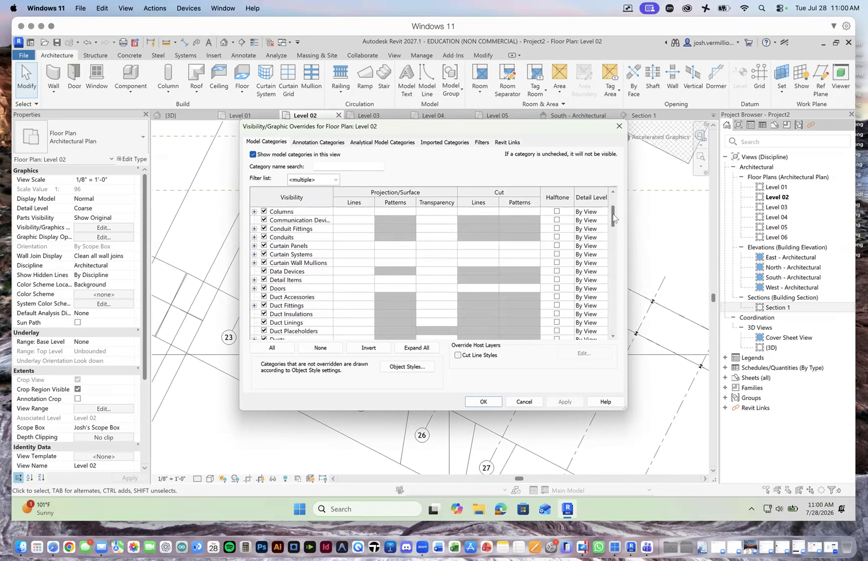
pyautogui.moveTo(613, 218); pyautogui.dragTo(613, 247)
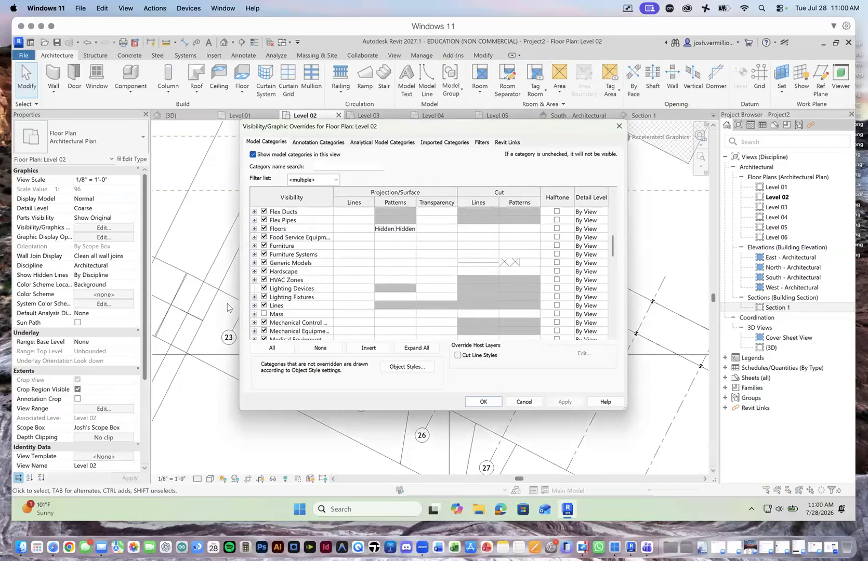
pyautogui.click(264, 314)
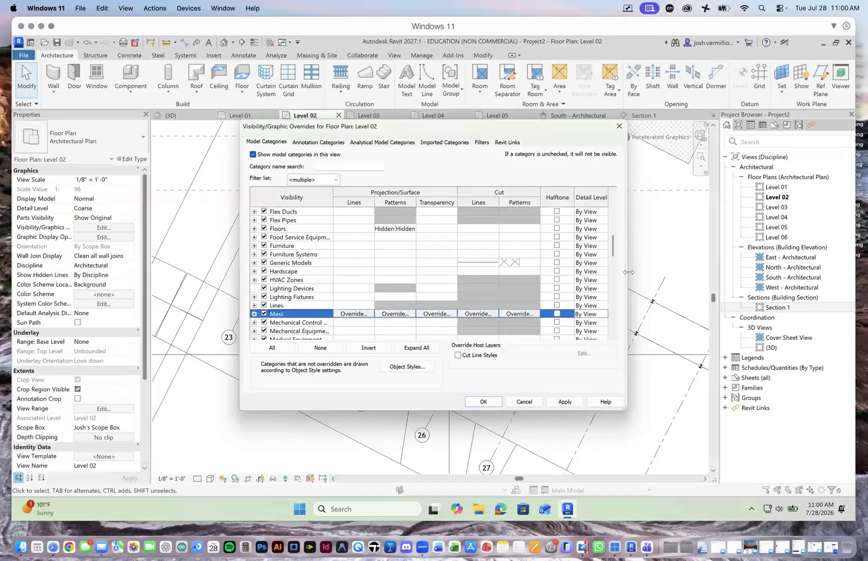
pyautogui.moveTo(614, 248); pyautogui.dragTo(607, 355)
pyautogui.moveTo(612, 250); pyautogui.dragTo(617, 352)
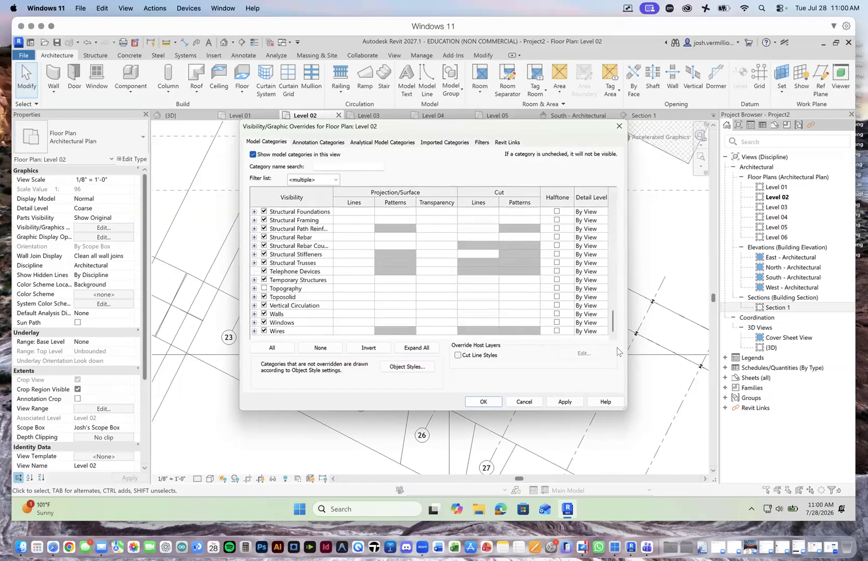
pyautogui.click(565, 402)
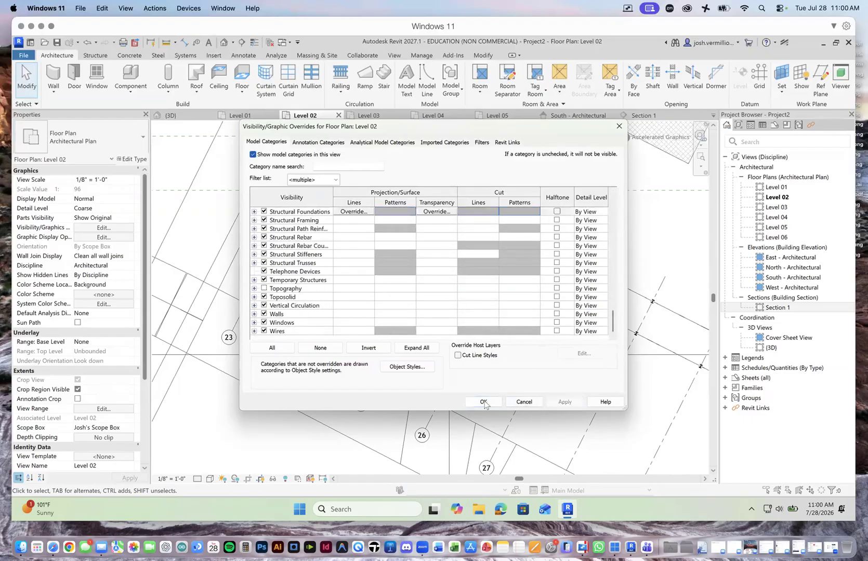
pyautogui.click(483, 401)
# Step: Extend both ends of the Exterior Glazing curtain wall between grids 24 and 25 to meet the edges of the imported volumes
pyautogui.scroll(3, 434, 294)
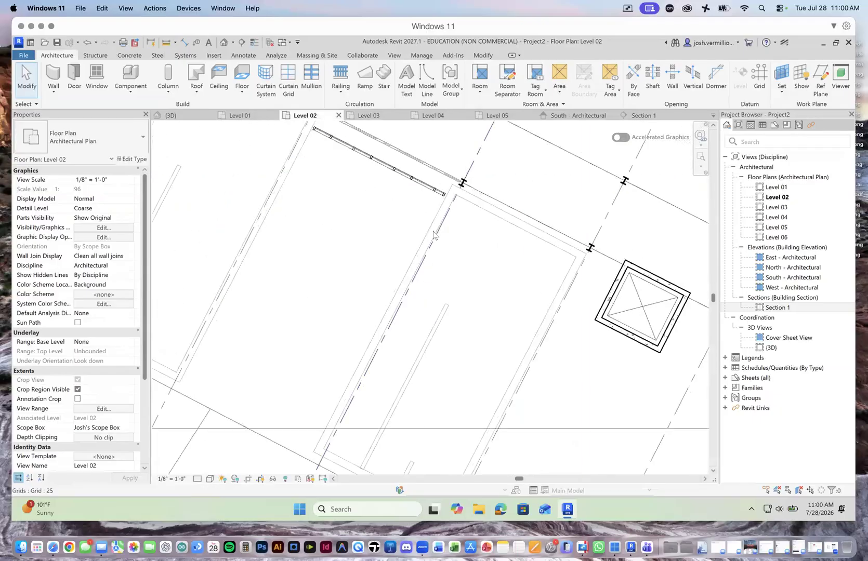
pyautogui.scroll(-5, 461, 276)
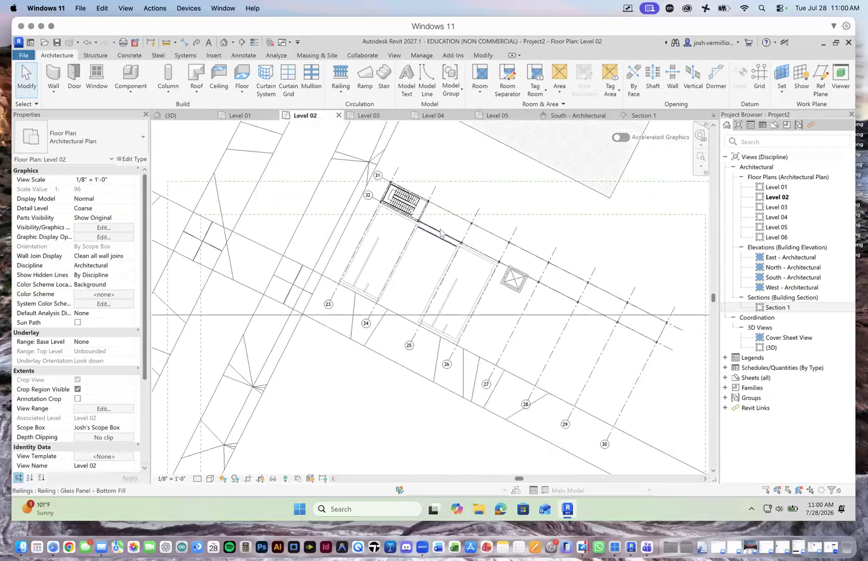
pyautogui.scroll(5, 440, 232)
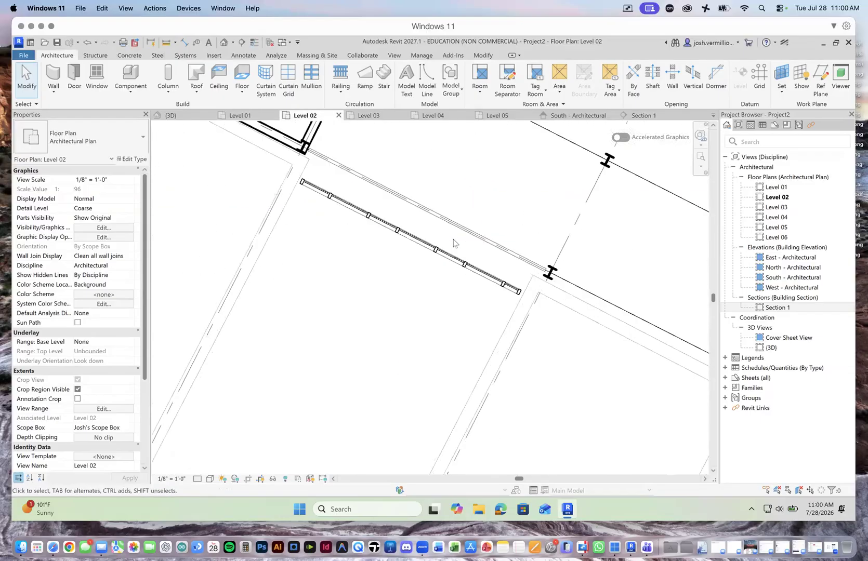
pyautogui.click(460, 262)
pyautogui.scroll(2, 516, 290)
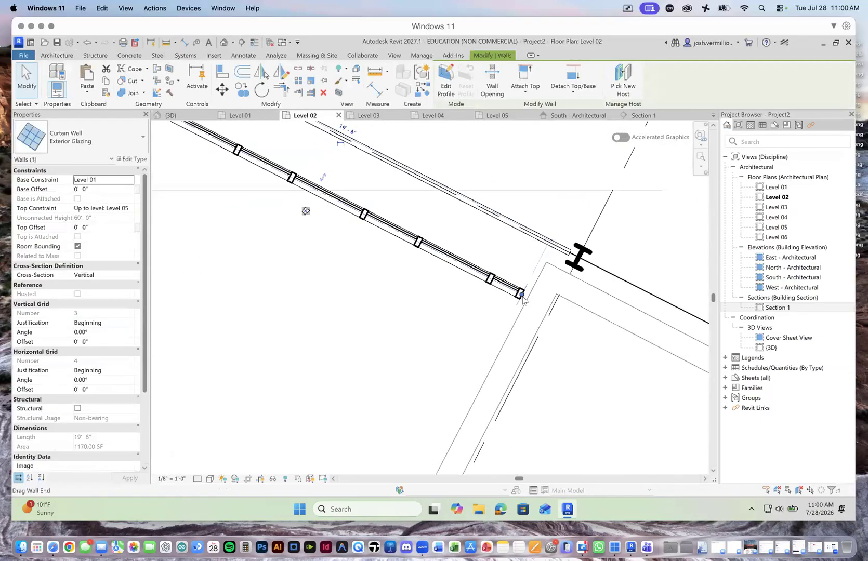
pyautogui.moveTo(521, 294); pyautogui.dragTo(529, 300)
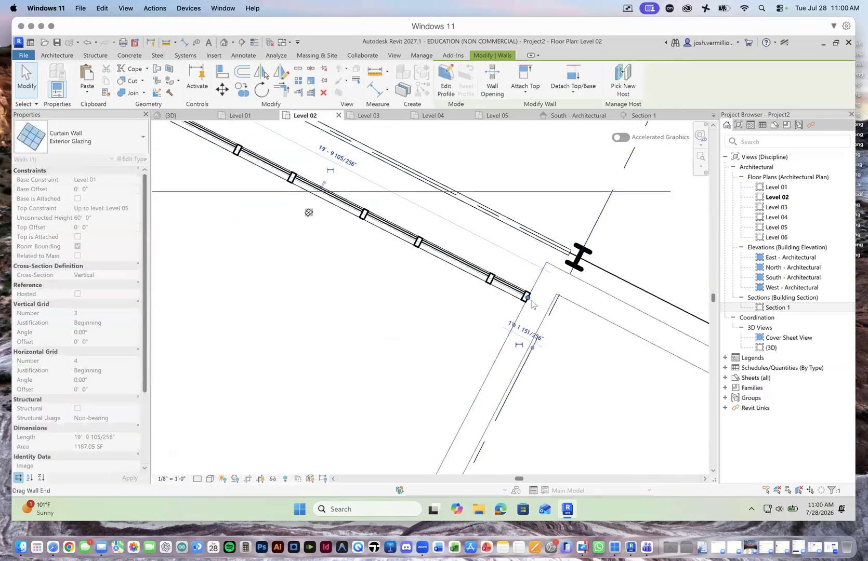
pyautogui.scroll(-3, 442, 266)
pyautogui.scroll(1, 315, 198)
pyautogui.scroll(6, 317, 197)
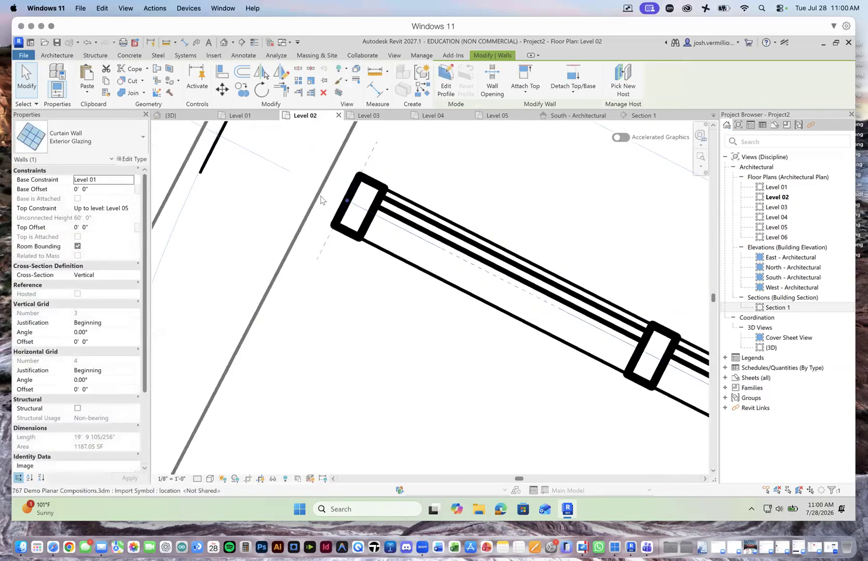
pyautogui.moveTo(347, 201); pyautogui.dragTo(320, 186)
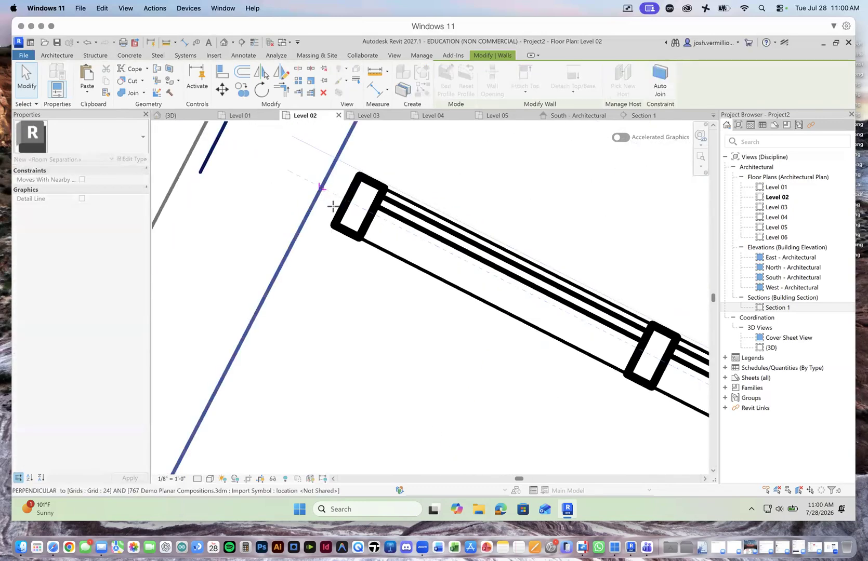
pyautogui.scroll(-5, 370, 236)
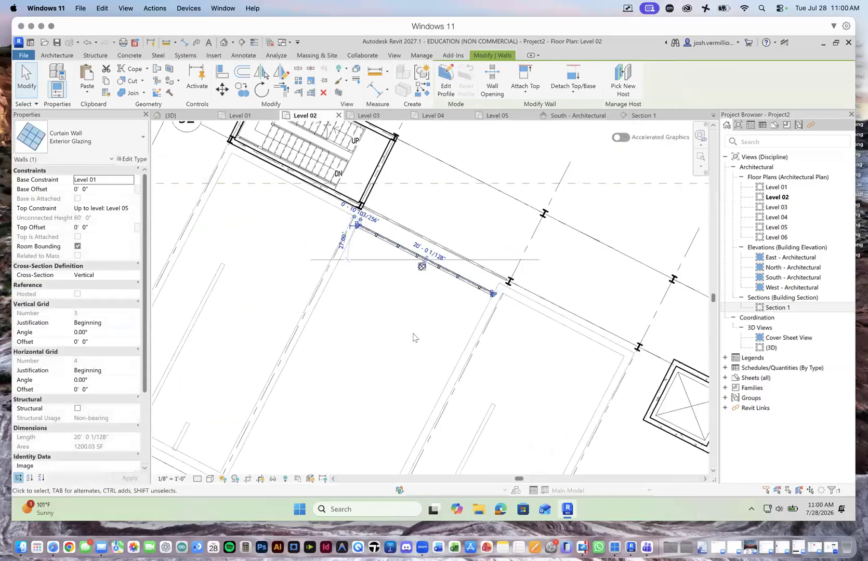
pyautogui.press('Escape')
# Step: Select the imported planar compositions in the Level 02 plan to check their element type and cutting option
pyautogui.scroll(2, 479, 293)
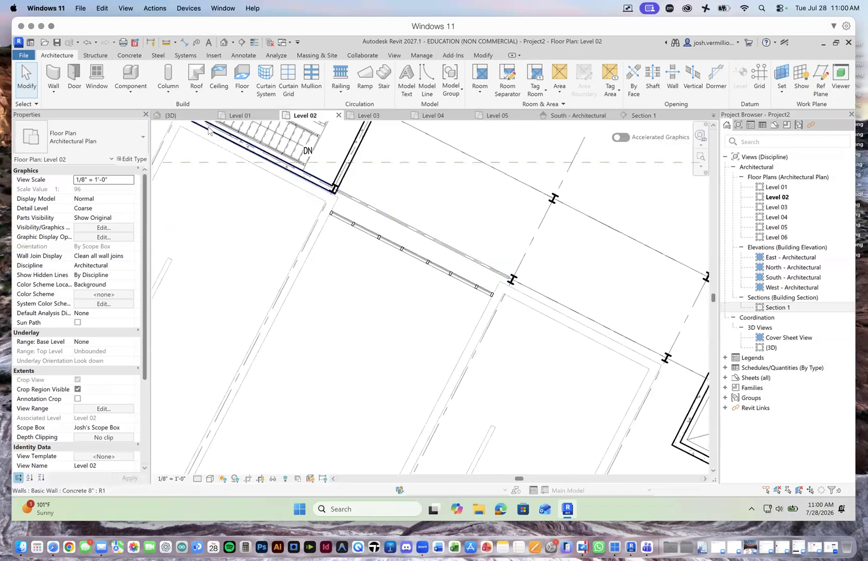
pyautogui.scroll(-4, 490, 289)
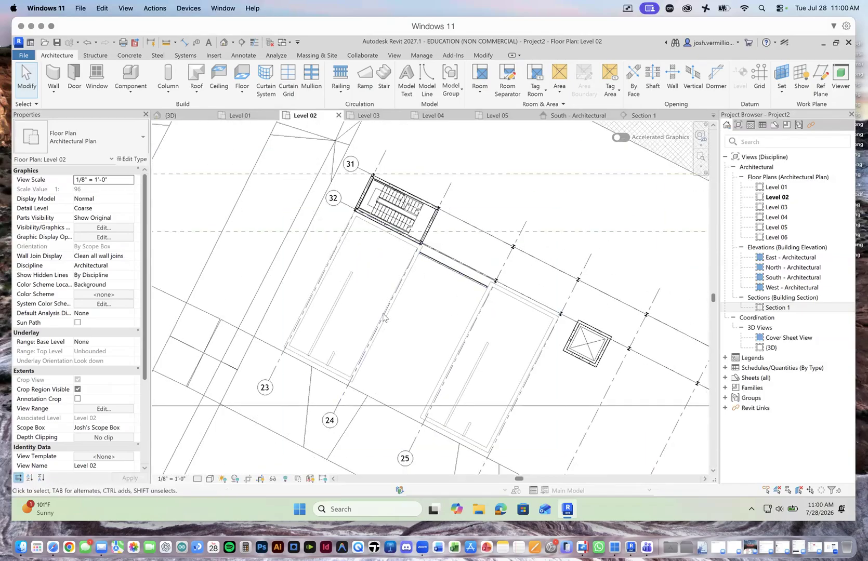
pyautogui.click(342, 247)
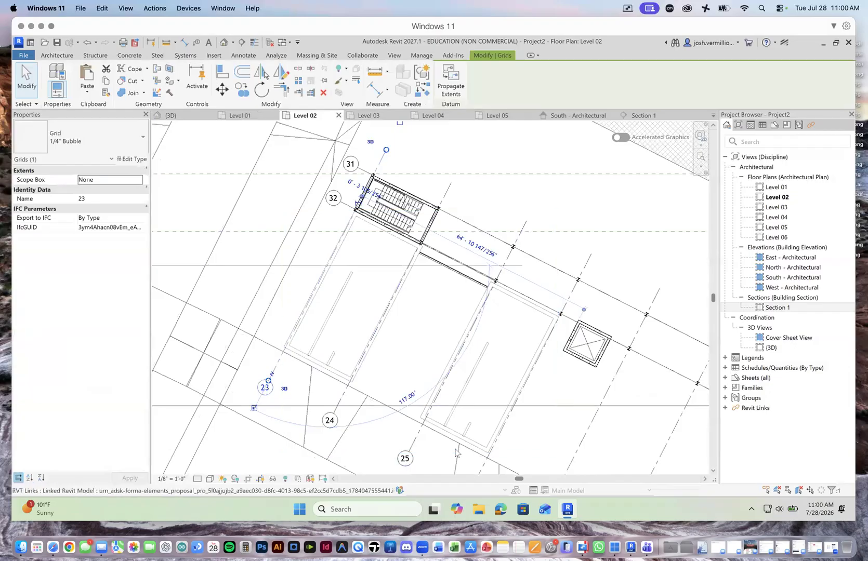
pyautogui.click(444, 368)
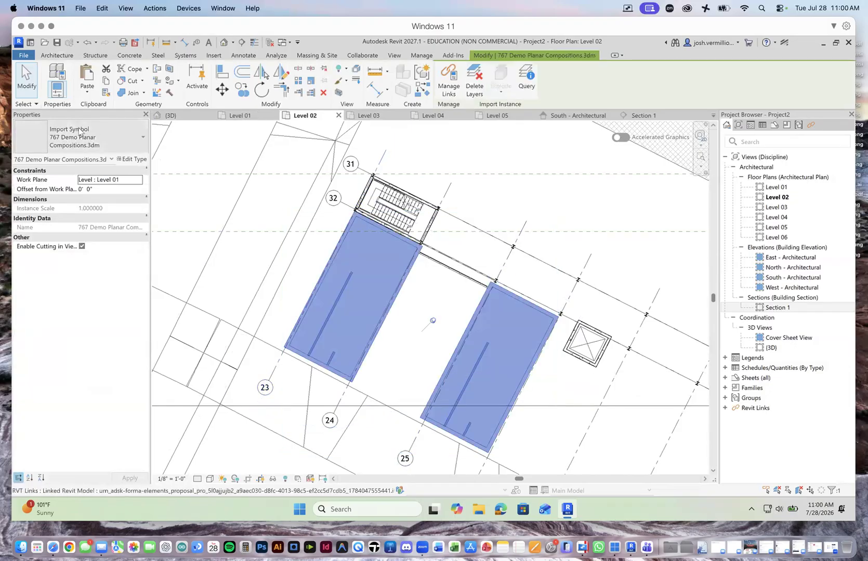
pyautogui.click(420, 298)
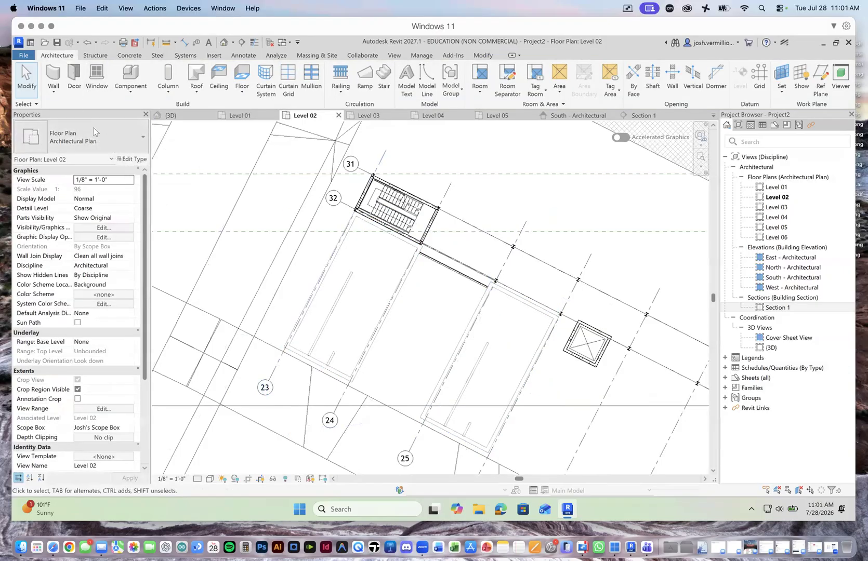
# Step: Override the cut line pattern of the Mass category with Solid in the Level 02 visibility/graphic overrides
pyautogui.click(94, 229)
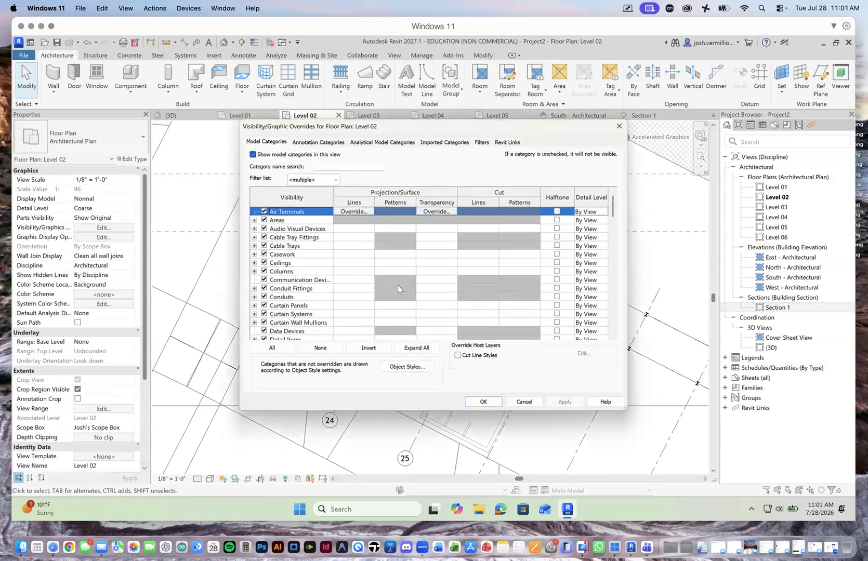
pyautogui.moveTo(616, 209); pyautogui.dragTo(620, 255)
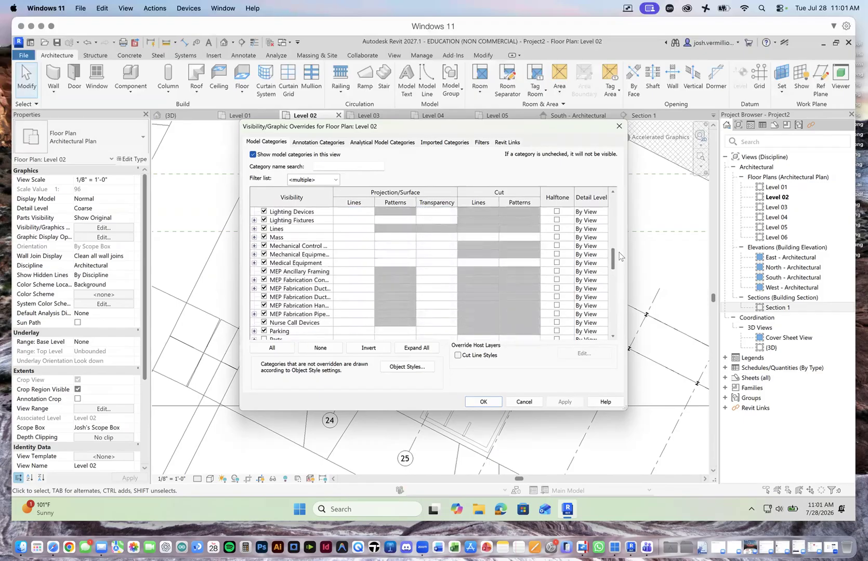
pyautogui.click(400, 238)
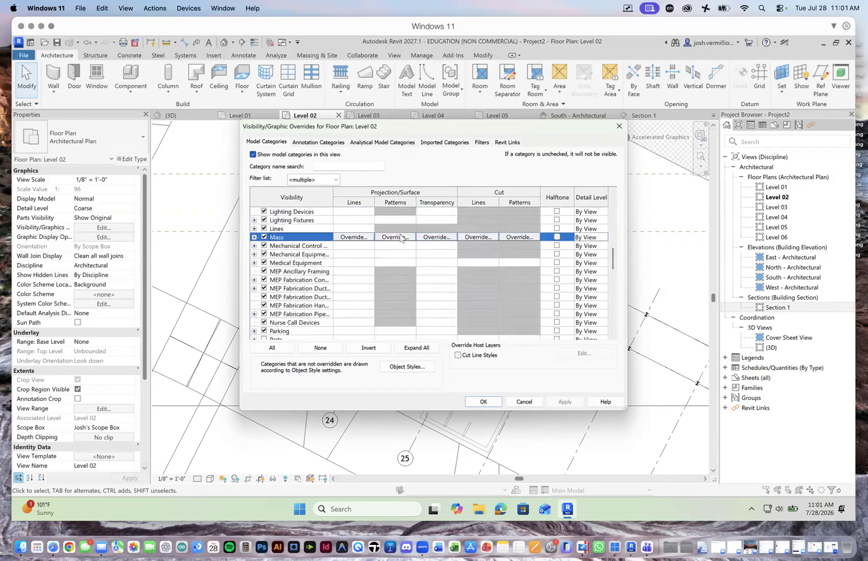
pyautogui.click(400, 238)
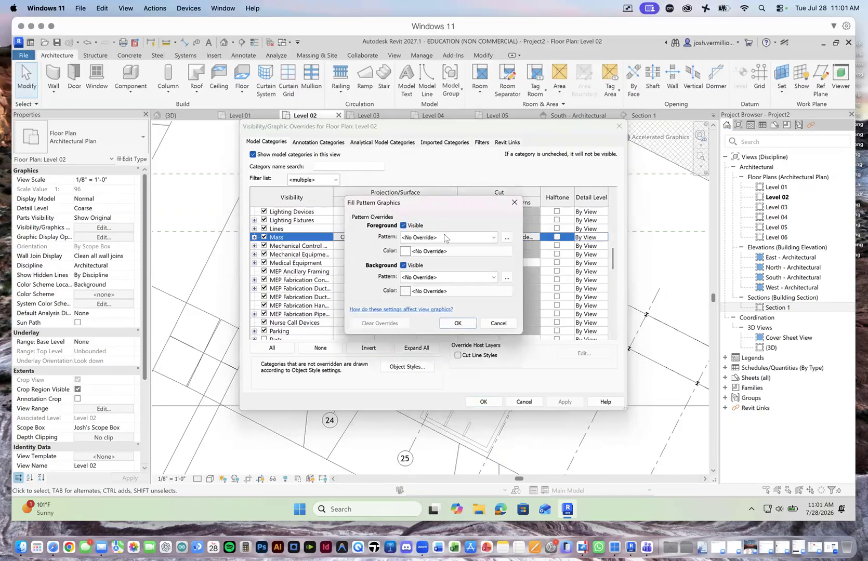
pyautogui.click(486, 322)
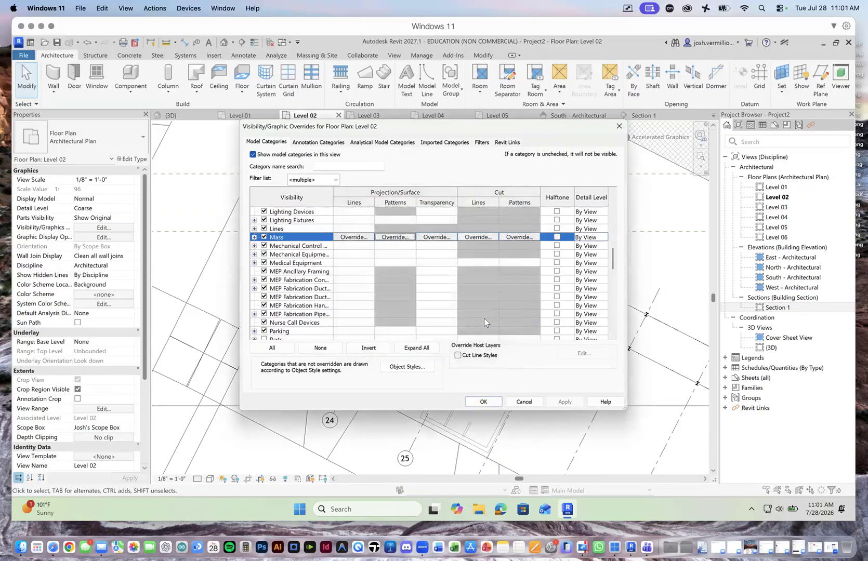
pyautogui.click(477, 238)
pyautogui.click(489, 251)
pyautogui.click(416, 269)
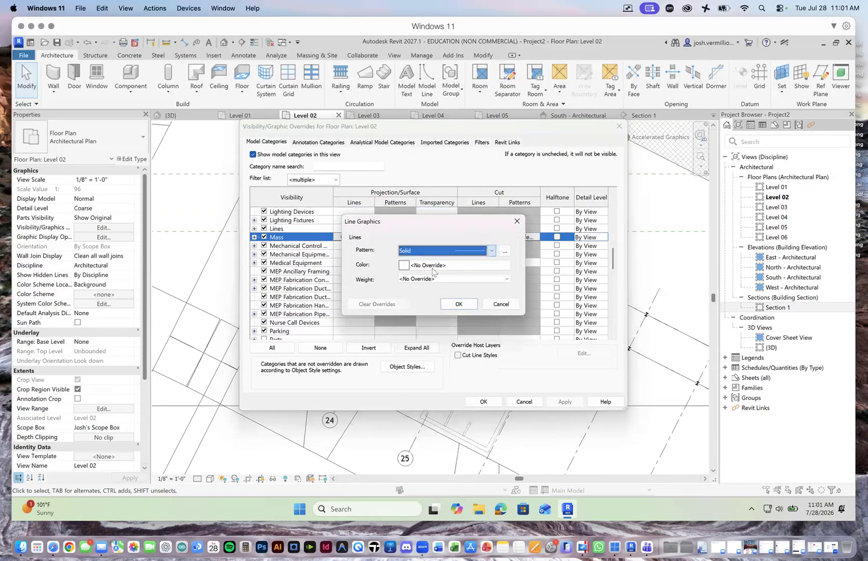
# Step: Set the Mass category's cut line color override to black and accept the line graphics
pyautogui.click(447, 265)
pyautogui.click(328, 277)
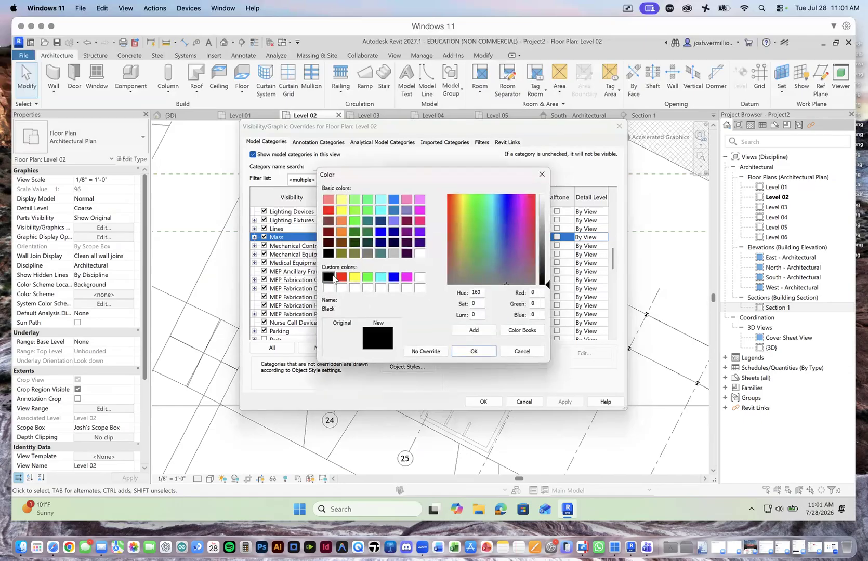
pyautogui.click(473, 351)
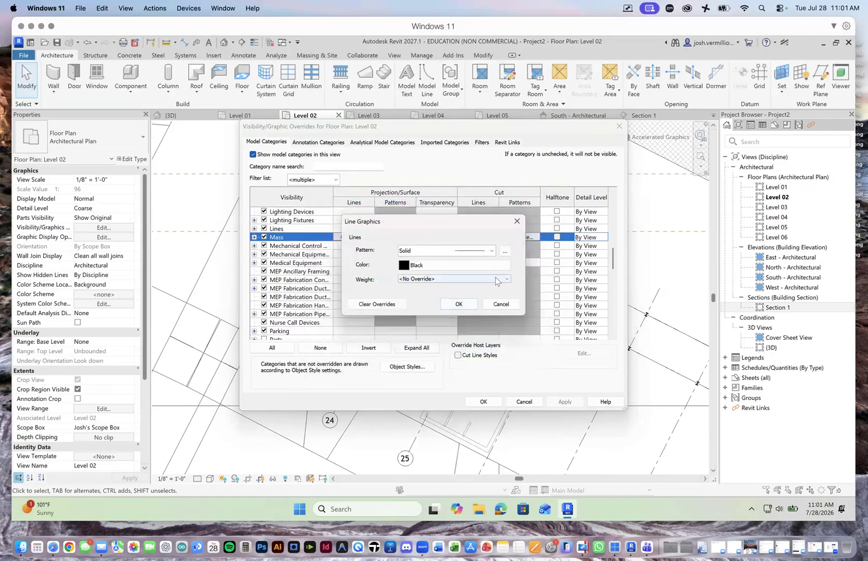
pyautogui.click(449, 279)
pyautogui.click(451, 305)
pyautogui.click(464, 305)
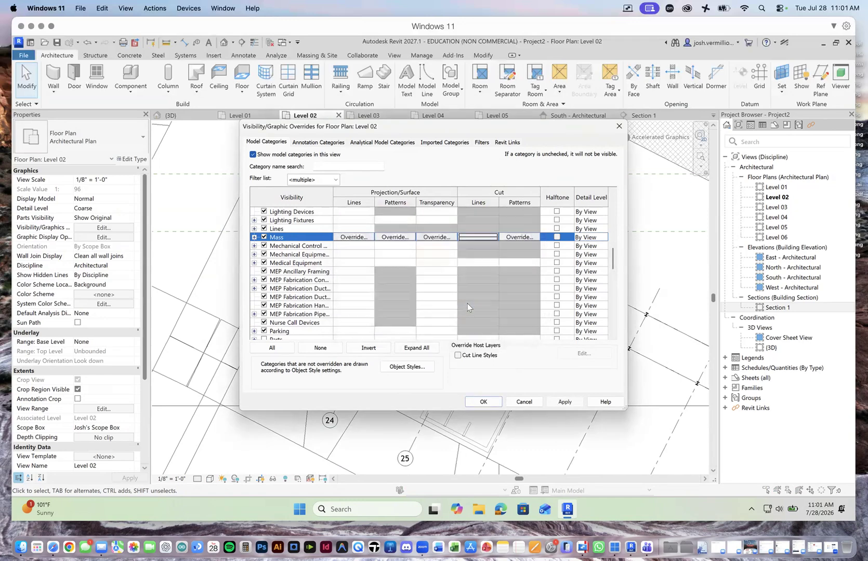
# Step: Override the Mass category's cut foreground pattern with Solid fill and accept the Level 02 visibility/graphic overrides
pyautogui.click(511, 237)
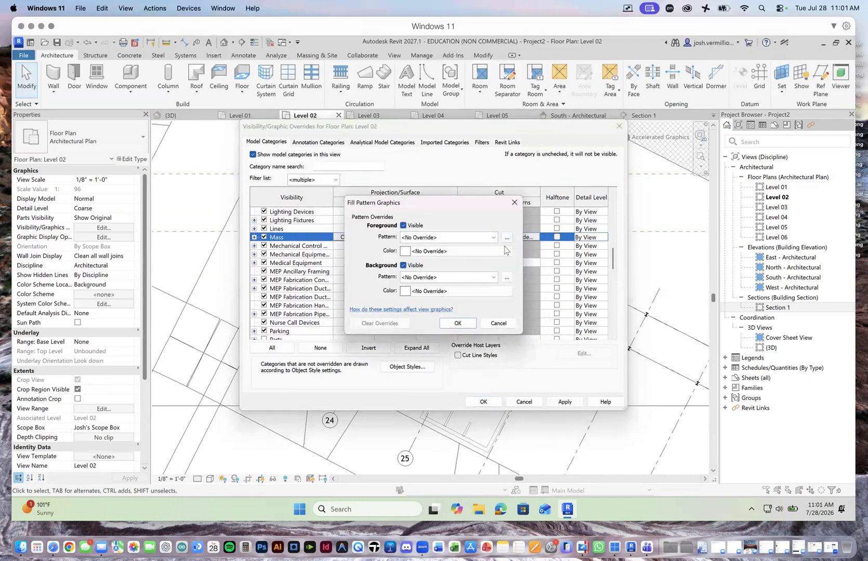
pyautogui.click(506, 238)
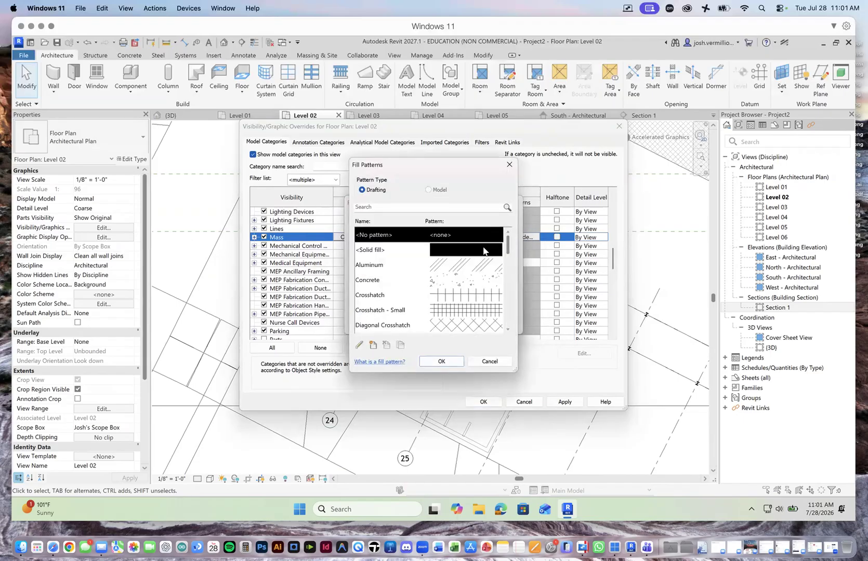
pyautogui.click(475, 253)
pyautogui.click(441, 362)
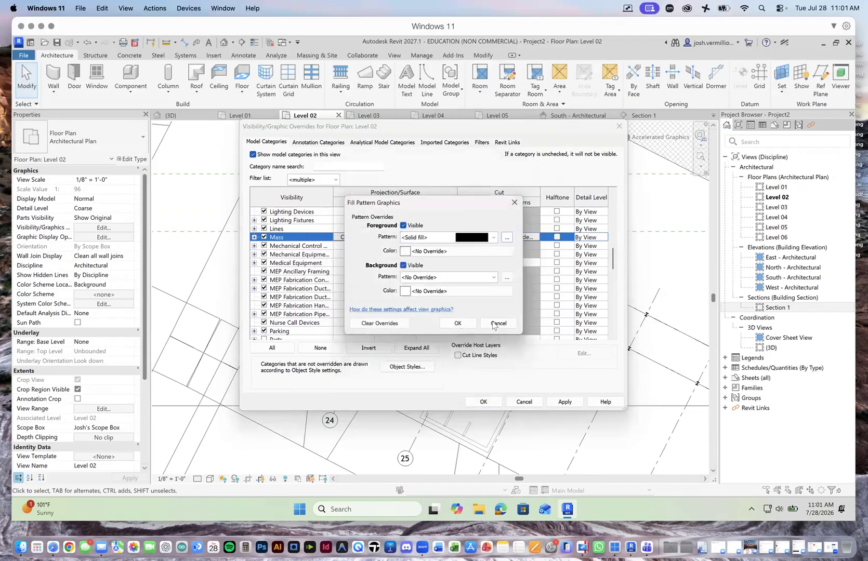
pyautogui.click(456, 323)
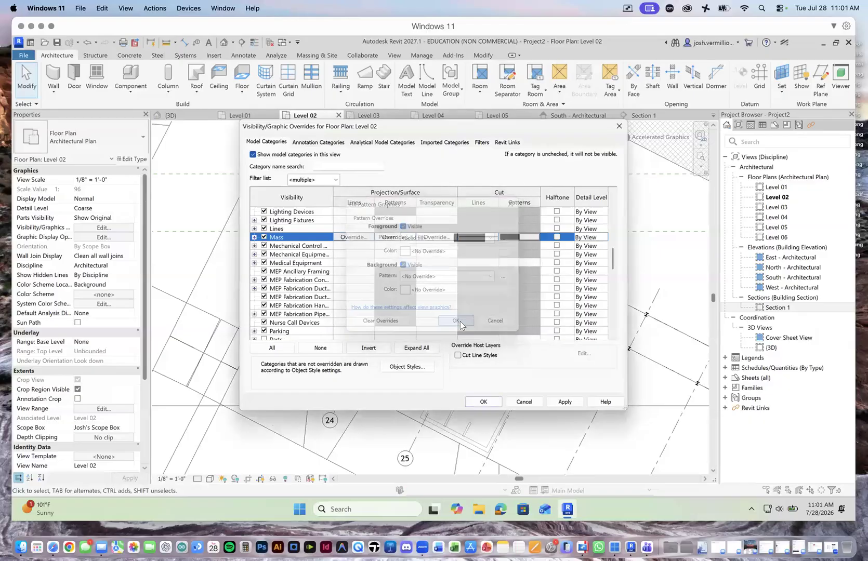
pyautogui.click(485, 403)
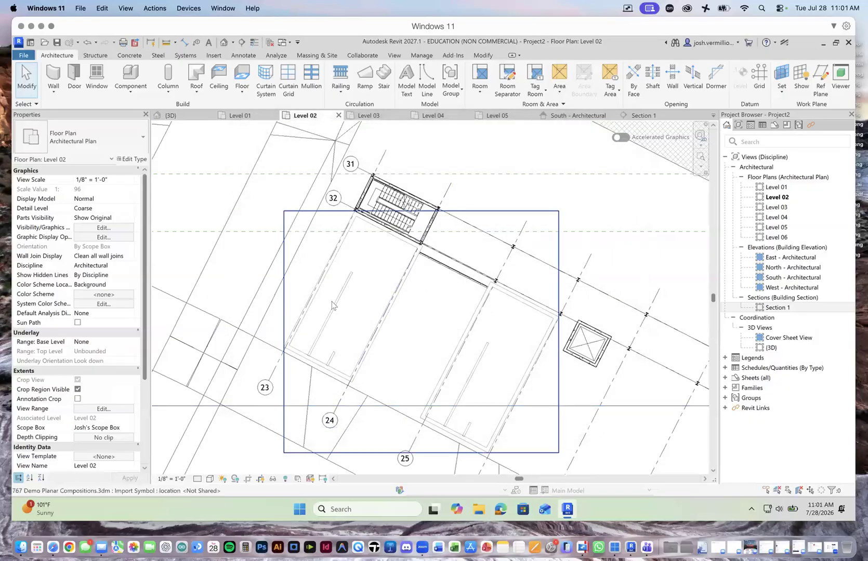
# Step: Check the properties of the imported 767 Demo Planar Compositions.3dm in Level 02, and look at the view's visibility/graphic overrides again
pyautogui.click(324, 277)
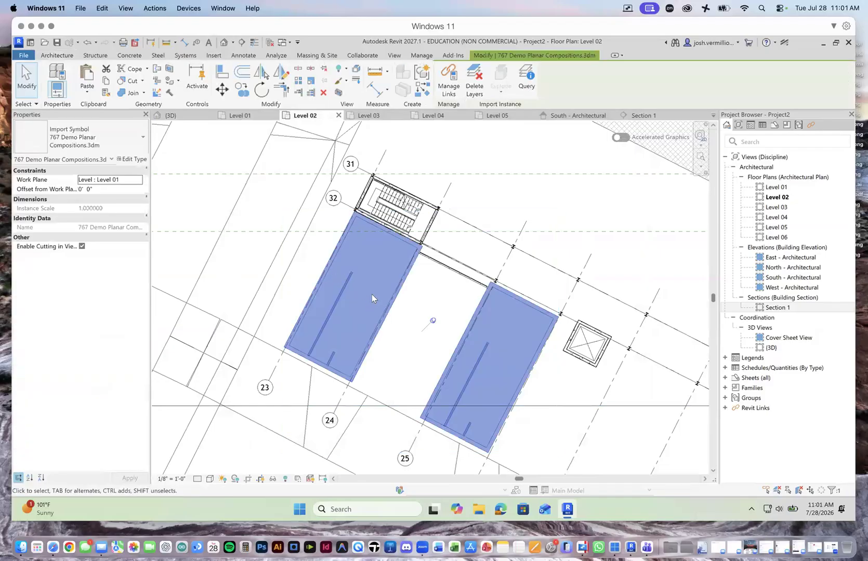
pyautogui.scroll(-1, 372, 294)
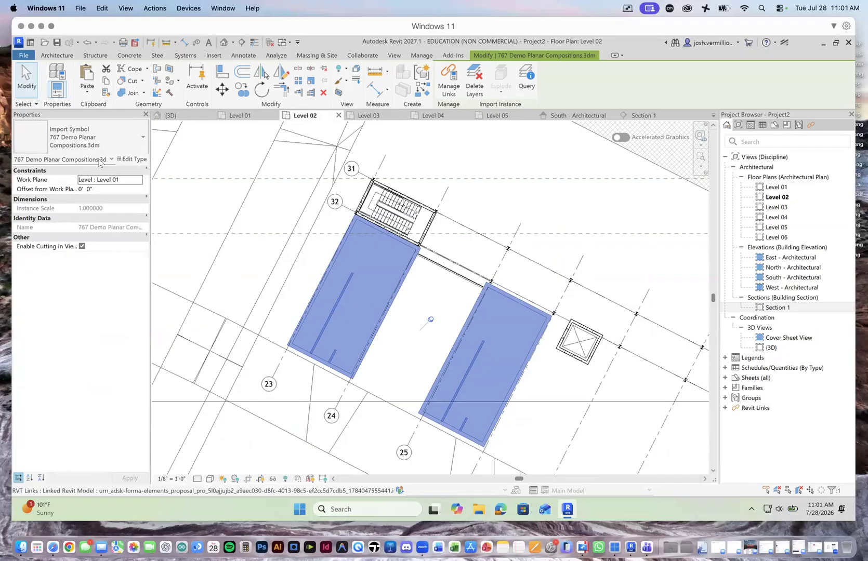
pyautogui.click(211, 155)
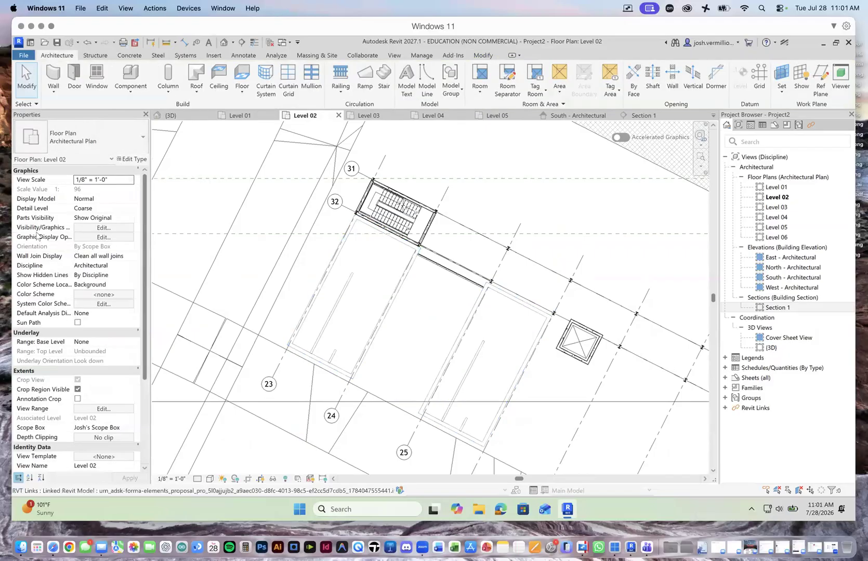
pyautogui.click(100, 228)
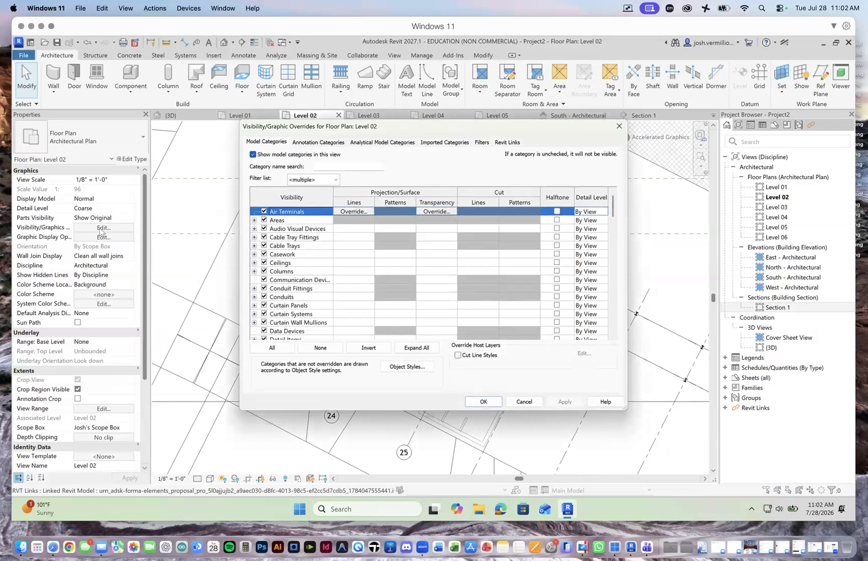
pyautogui.click(523, 402)
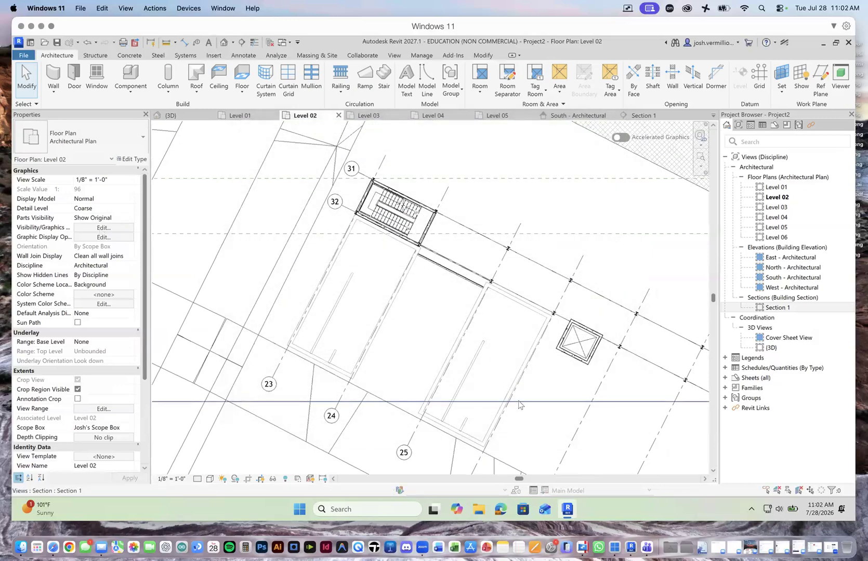
# Step: Examine the building in the {3D} view, including the imported volumes, the concrete shaft and the framed floors beneath the green roof
pyautogui.scroll(-5, 397, 324)
pyautogui.scroll(2, 465, 355)
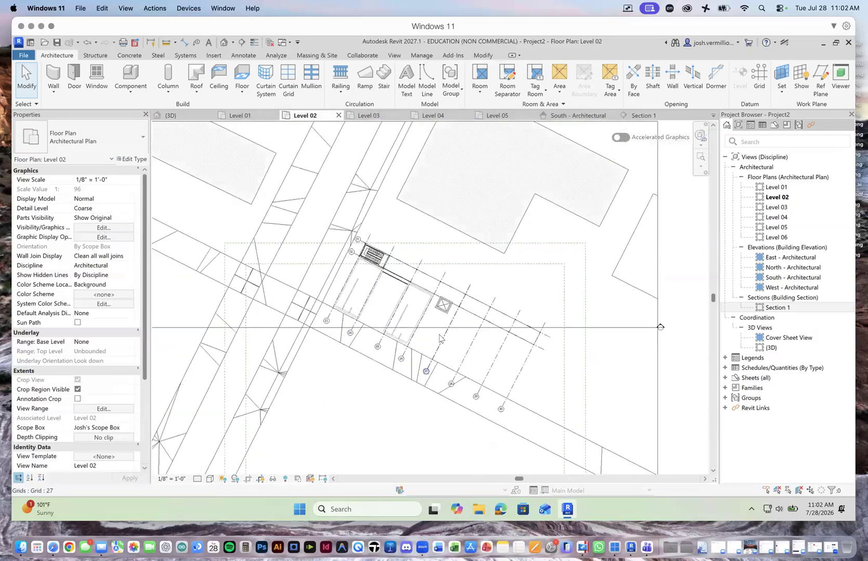
pyautogui.click(192, 116)
pyautogui.scroll(5, 282, 318)
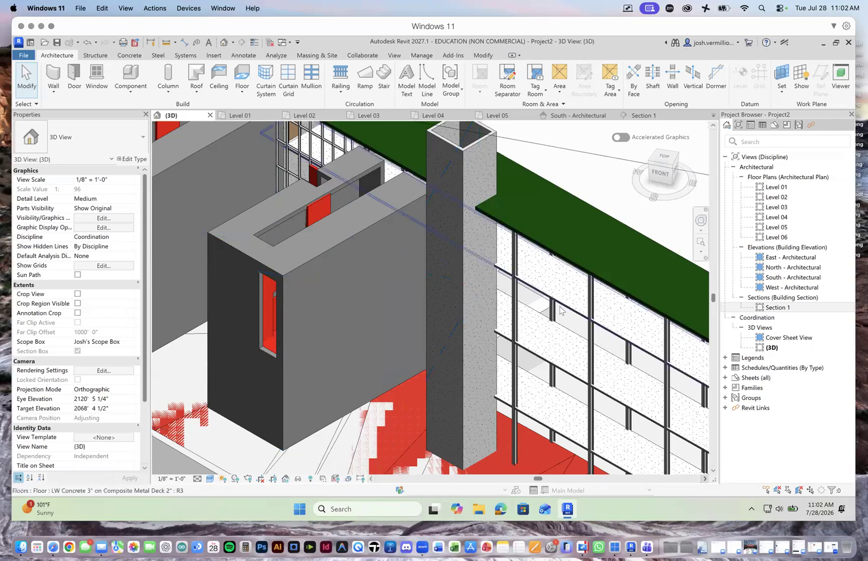
pyautogui.scroll(-5, 597, 414)
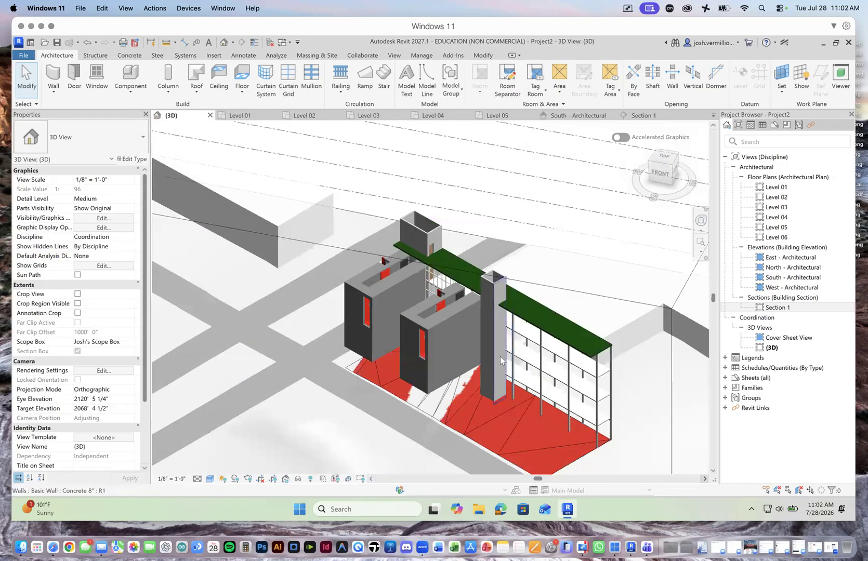
pyautogui.scroll(6, 598, 415)
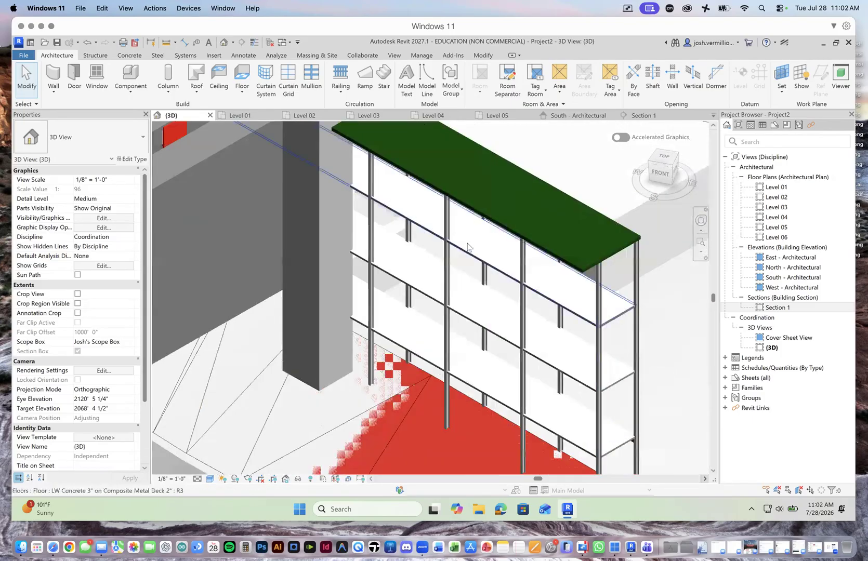
pyautogui.scroll(-5, 556, 332)
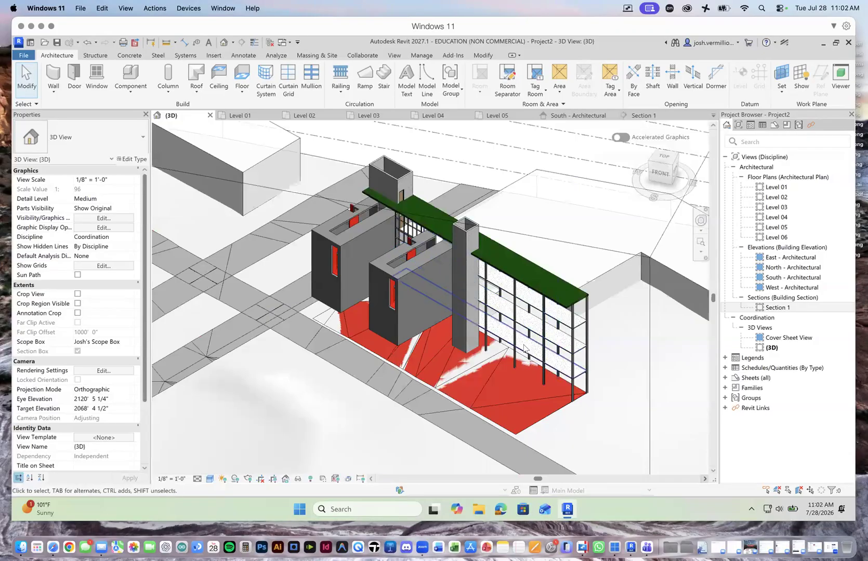
pyautogui.scroll(3, 508, 343)
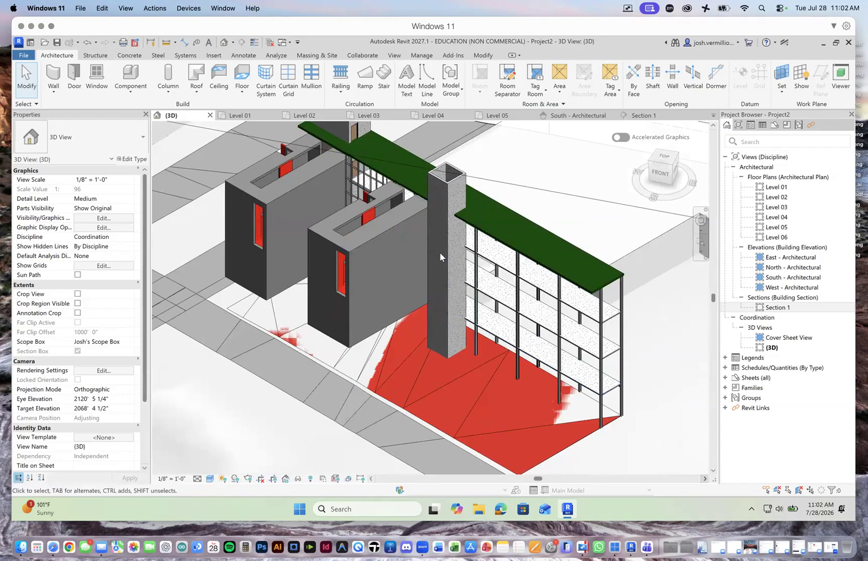
pyautogui.scroll(-4, 440, 256)
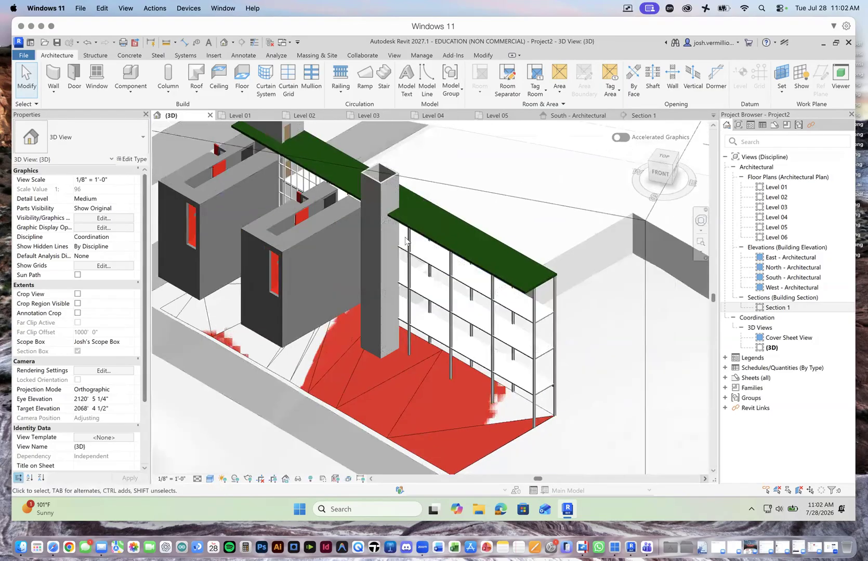
pyautogui.scroll(-2, 466, 298)
pyautogui.scroll(2, 351, 295)
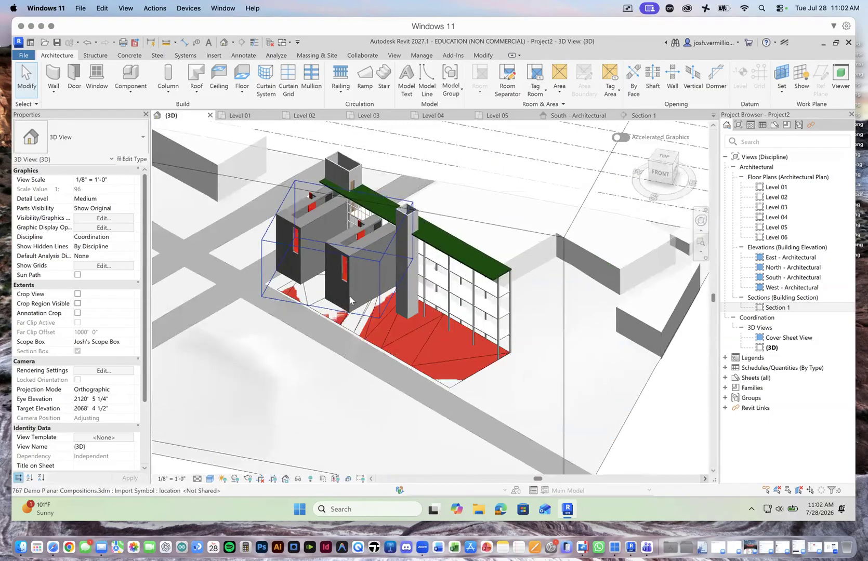